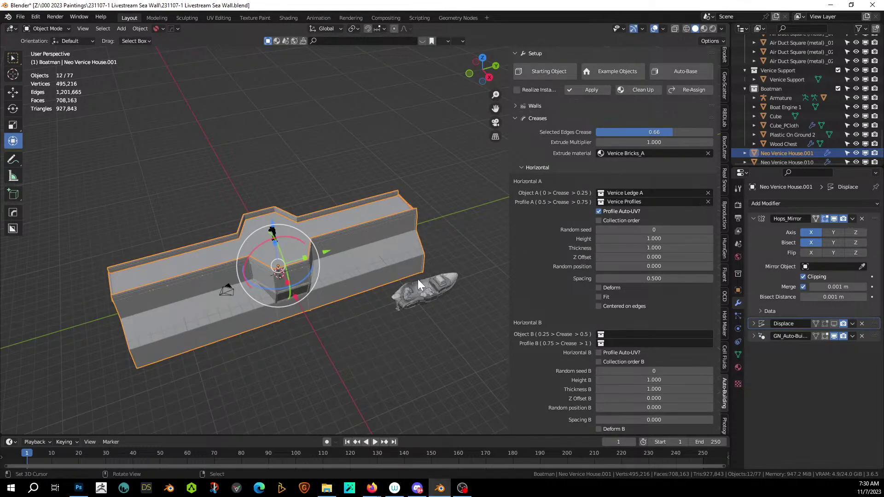
Step: Select the wood chest on the boat beside the sea wall and frame it for a close view
{"action": "middle_click_drag", "start_coordinate": [234, 385], "coordinate": [253, 368]}
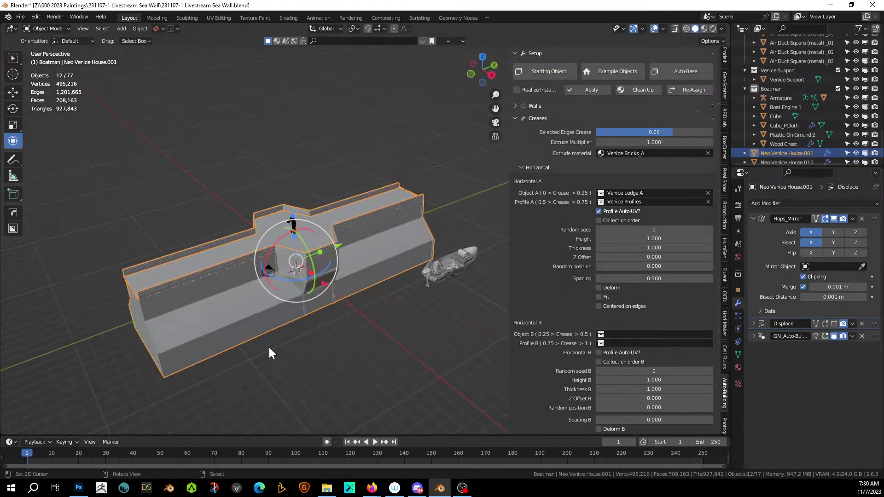
{"action": "scroll", "coordinate": [276, 320], "scroll_direction": "up", "scroll_amount": 3}
{"action": "middle_click_drag", "start_coordinate": [283, 316], "coordinate": [383, 286]}
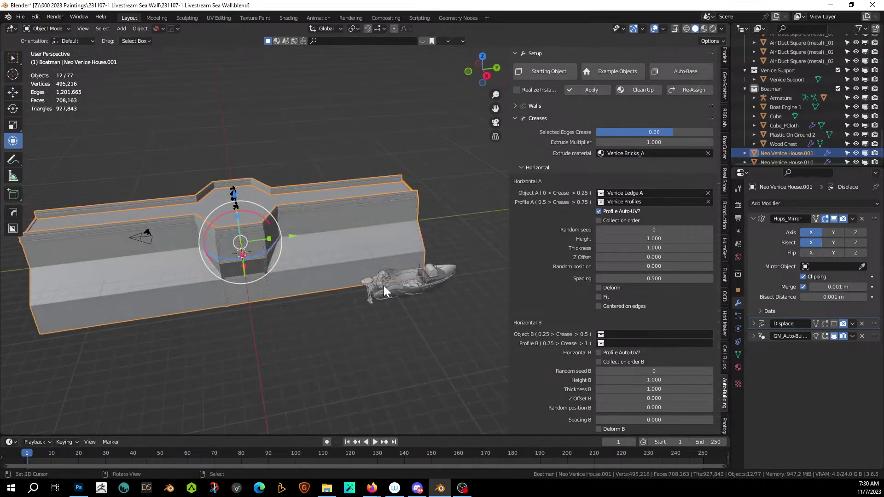
{"action": "left_click", "coordinate": [430, 272]}
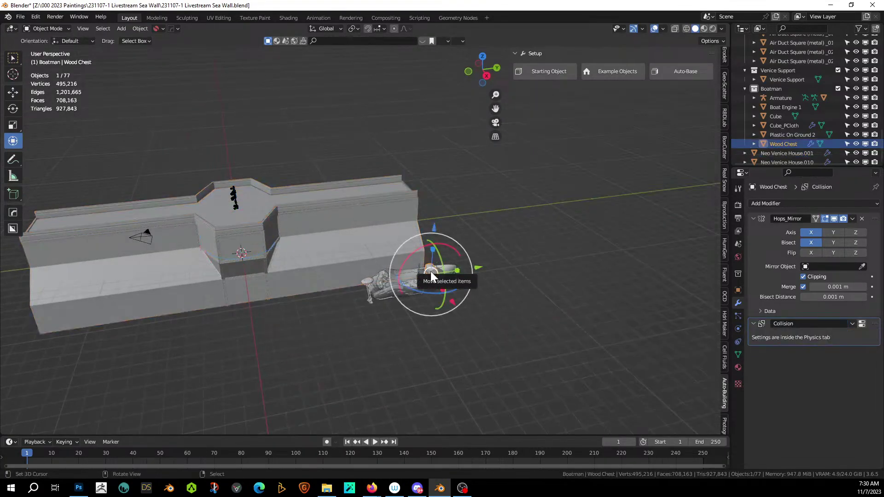
{"action": "key", "text": "KP_Decimal"}
{"action": "scroll", "coordinate": [354, 237], "scroll_direction": "down", "scroll_amount": 5}
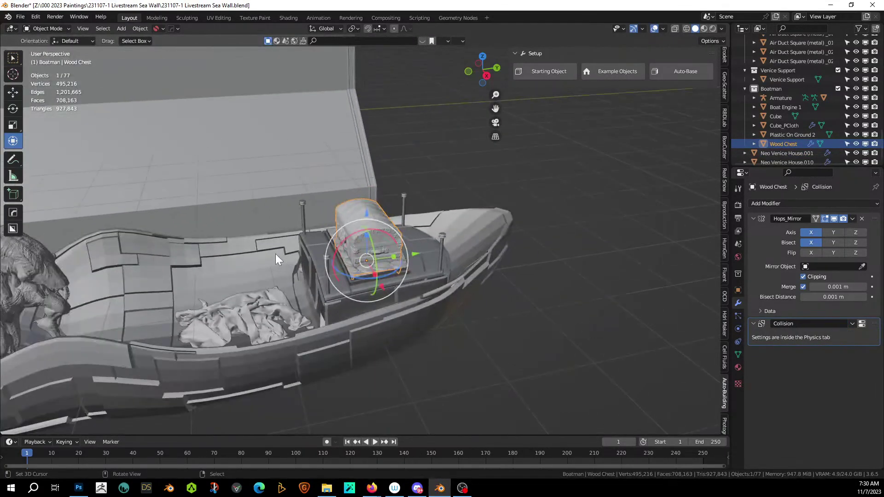
Step: Examine the boat from several sides, selecting its engine and the wood chest in turn
{"action": "middle_click_drag", "start_coordinate": [275, 254], "coordinate": [354, 240]}
{"action": "left_click", "coordinate": [501, 162]}
{"action": "middle_click_drag", "start_coordinate": [501, 162], "coordinate": [656, 215]}
{"action": "key", "text": "KP_Divide"}
{"action": "key", "text": "KP_Divide"}
{"action": "left_click", "coordinate": [670, 211]}
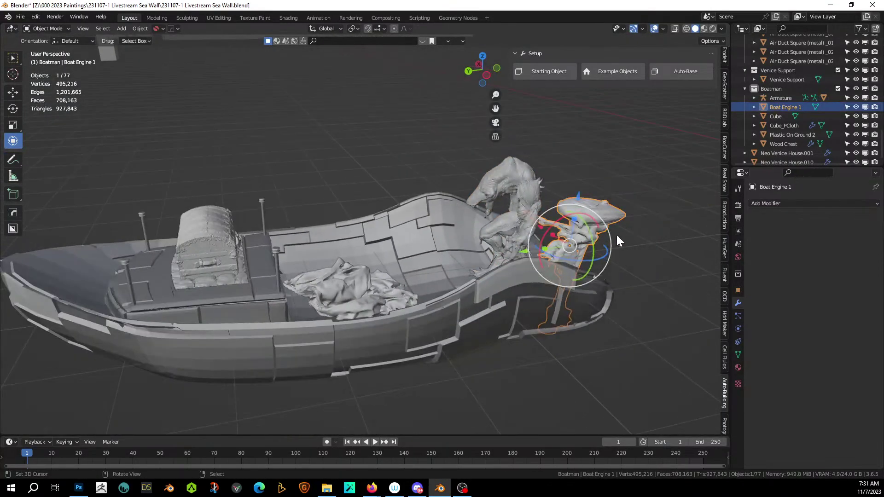
{"action": "left_click", "coordinate": [217, 242]}
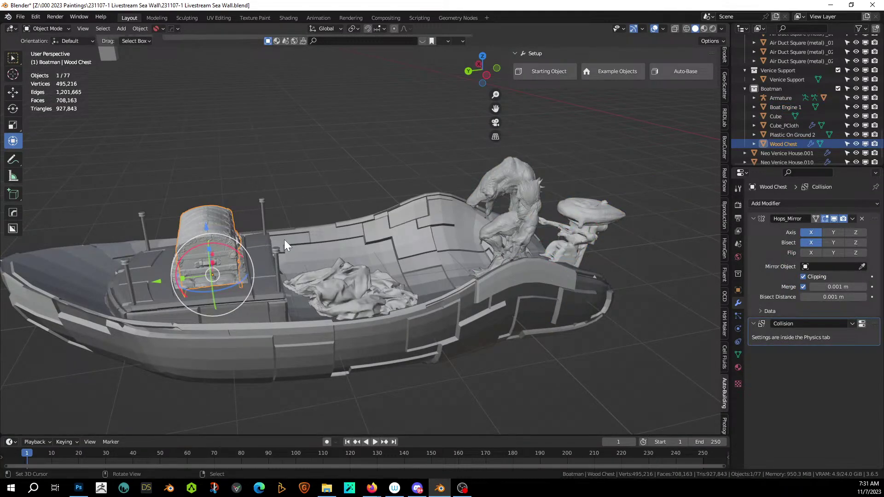
{"action": "middle_click_drag", "start_coordinate": [284, 239], "coordinate": [311, 236]}
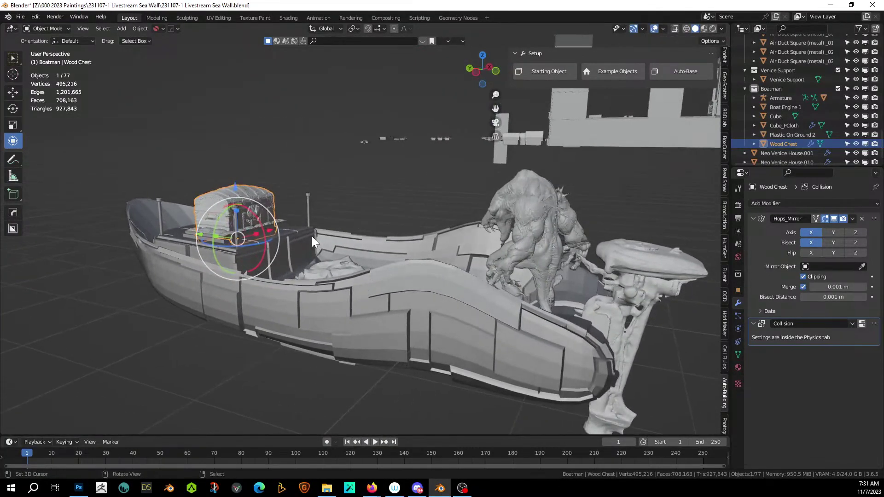
{"action": "mouse_move", "coordinate": [362, 267]}
{"action": "middle_mouse_down"}
{"action": "mouse_move", "coordinate": [272, 266]}
{"action": "mouse_move", "coordinate": [225, 281]}
{"action": "mouse_move", "coordinate": [370, 267]}
{"action": "mouse_move", "coordinate": [338, 290]}
{"action": "mouse_move", "coordinate": [378, 270]}
{"action": "middle_mouse_up"}
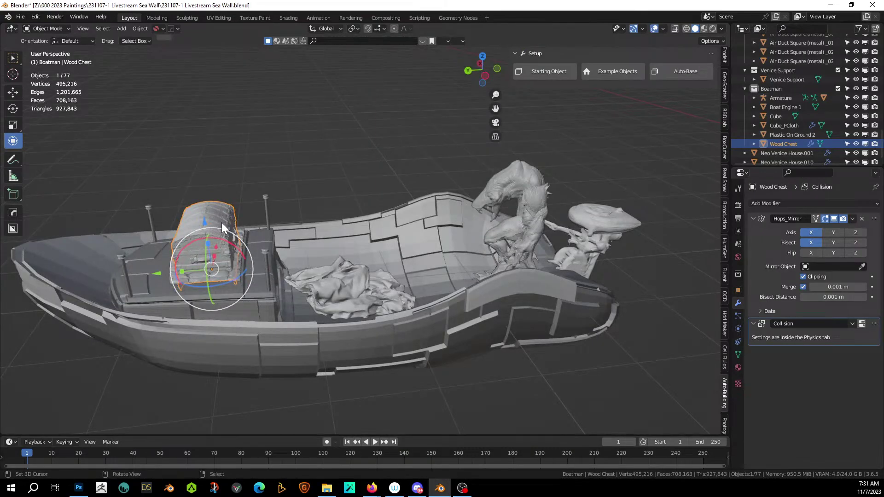
{"action": "middle_click_drag", "start_coordinate": [277, 228], "coordinate": [216, 230]}
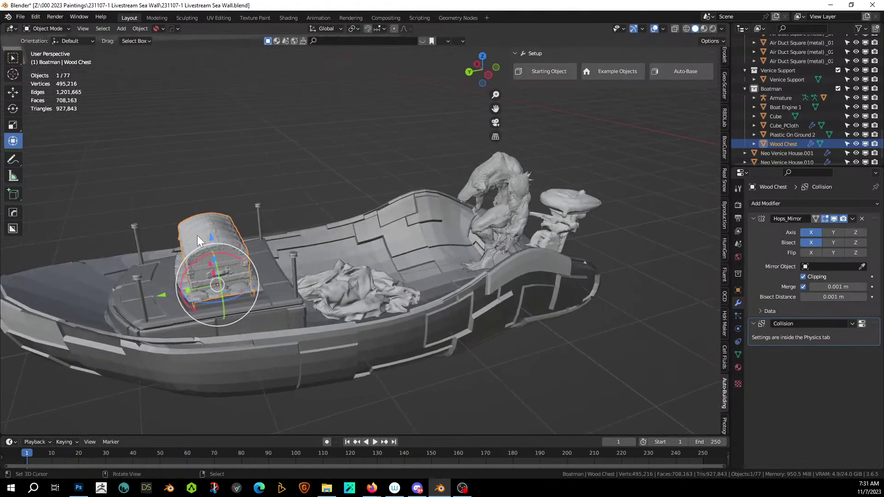
{"action": "middle_click_drag", "start_coordinate": [381, 281], "coordinate": [478, 250]}
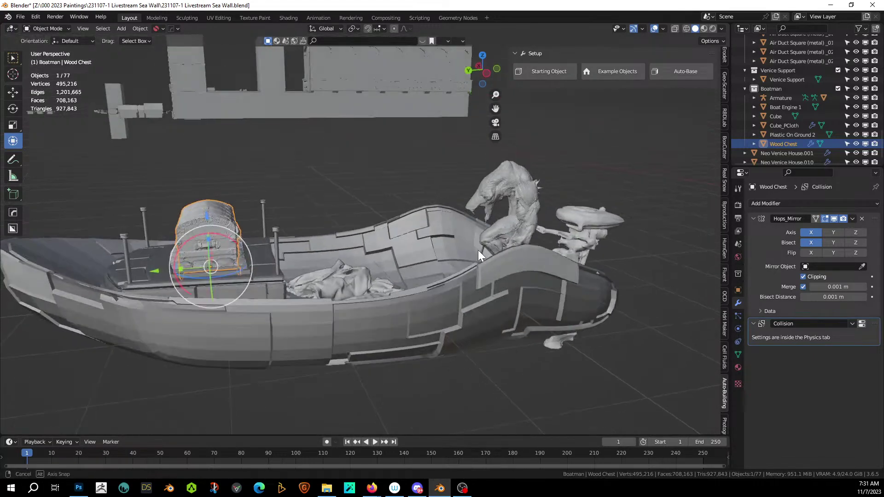
Step: Select the creature figure and then the boat hull, and examine how both are modelled
{"action": "left_click", "coordinate": [504, 181]}
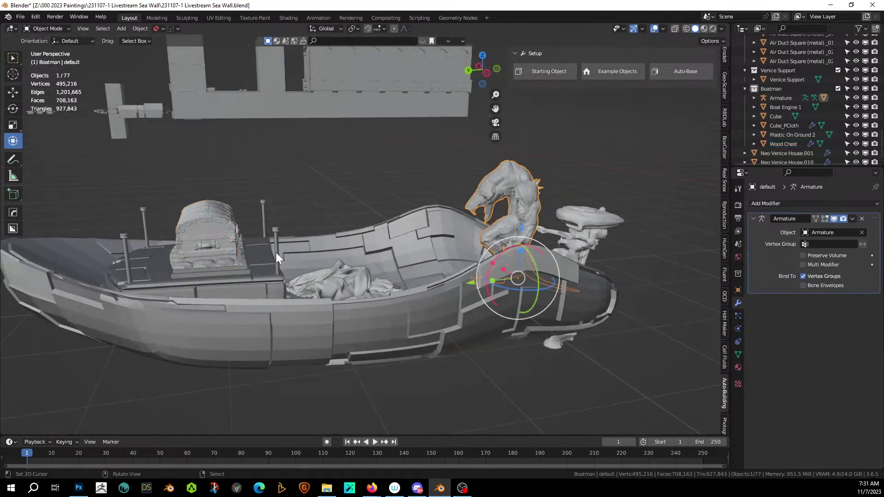
{"action": "middle_click_drag", "start_coordinate": [396, 306], "coordinate": [363, 321]}
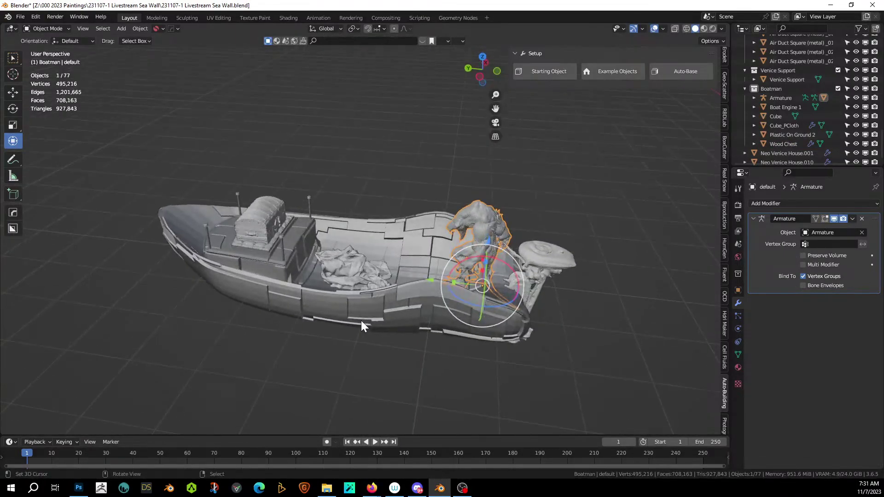
{"action": "key", "text": "KP_Divide"}
{"action": "key", "text": "KP_Divide"}
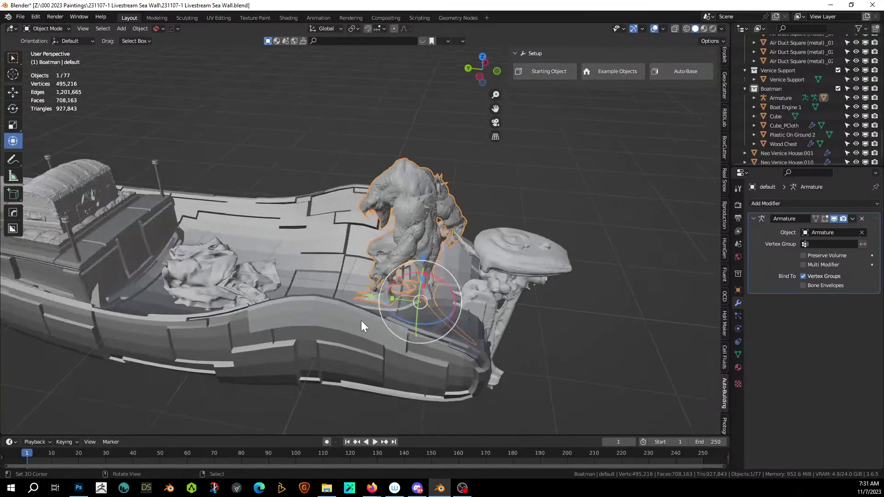
{"action": "scroll", "coordinate": [361, 320], "scroll_direction": "down", "scroll_amount": 5}
{"action": "middle_click_drag", "start_coordinate": [360, 320], "coordinate": [397, 337]}
{"action": "left_click", "coordinate": [365, 323]}
{"action": "scroll", "coordinate": [397, 336], "scroll_direction": "down", "scroll_amount": 3}
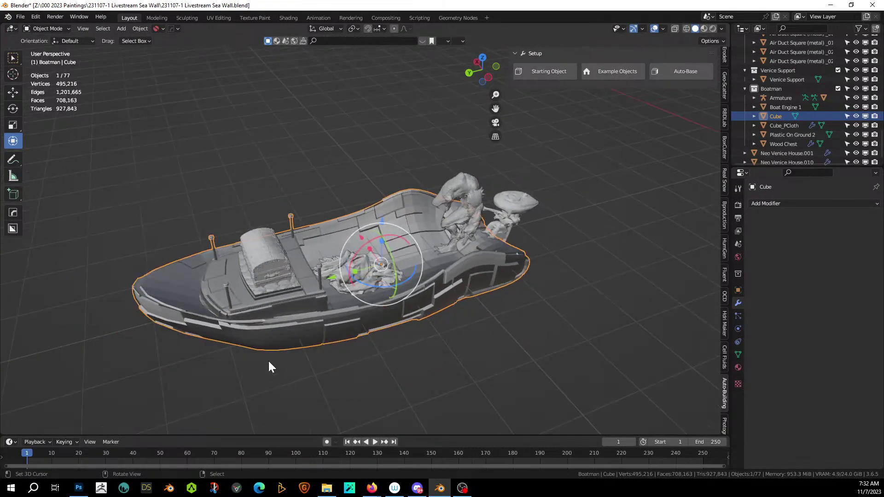
Step: Inspect the draped fabric inside the boat and select the cushion cloth beneath the wood chest
{"action": "scroll", "coordinate": [323, 288], "scroll_direction": "up", "scroll_amount": 5}
{"action": "middle_click_drag", "start_coordinate": [323, 288], "coordinate": [343, 350]}
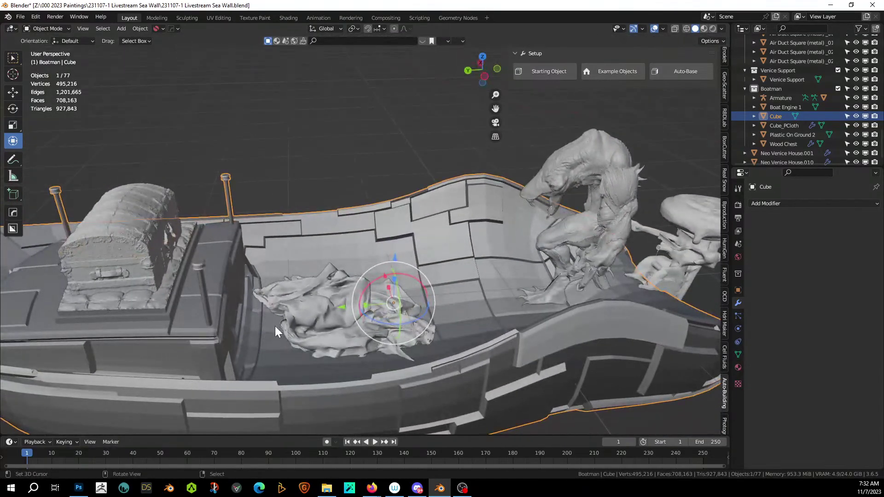
{"action": "middle_click_drag", "start_coordinate": [209, 326], "coordinate": [236, 341]}
{"action": "left_click", "coordinate": [197, 312]}
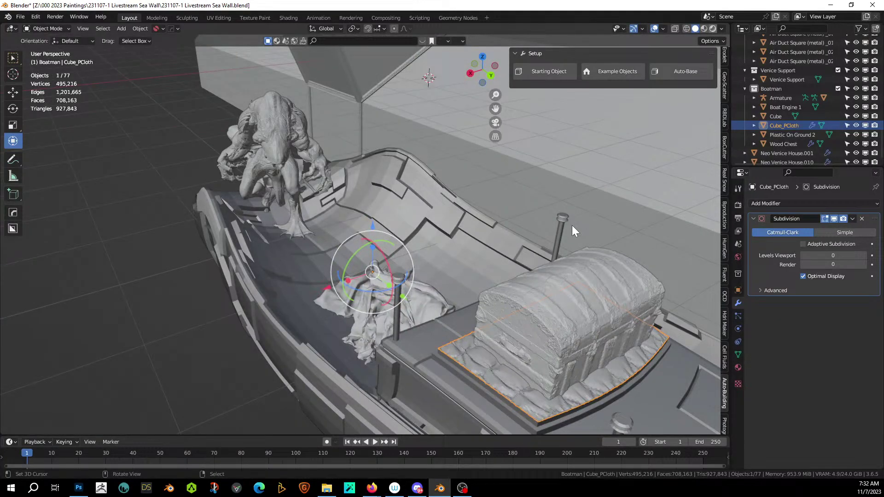
Step: Switch the viewport to rendered shading and examine the materials on the boat and the sea wall
{"action": "left_click", "coordinate": [712, 28]}
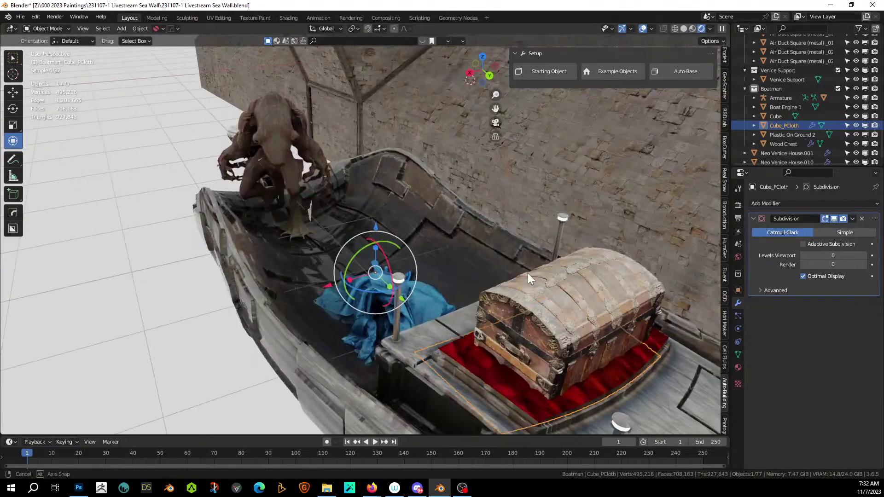
{"action": "middle_click_drag", "start_coordinate": [528, 272], "coordinate": [631, 335]}
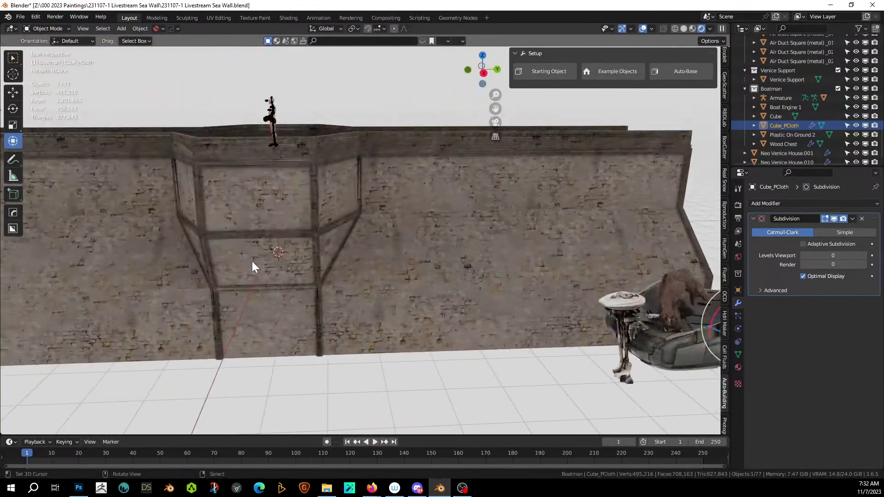
{"action": "middle_click_drag", "start_coordinate": [252, 262], "coordinate": [447, 228]}
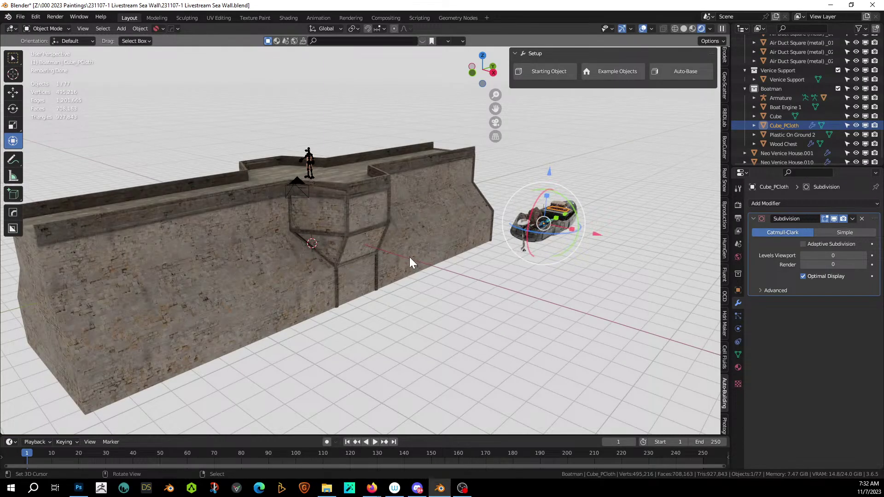
{"action": "middle_click_drag", "start_coordinate": [410, 258], "coordinate": [305, 256]}
Step: Disable the sea wall's Auto-Building geometry nodes modifier in the viewport and switch to solid shading
{"action": "left_click", "coordinate": [275, 258]}
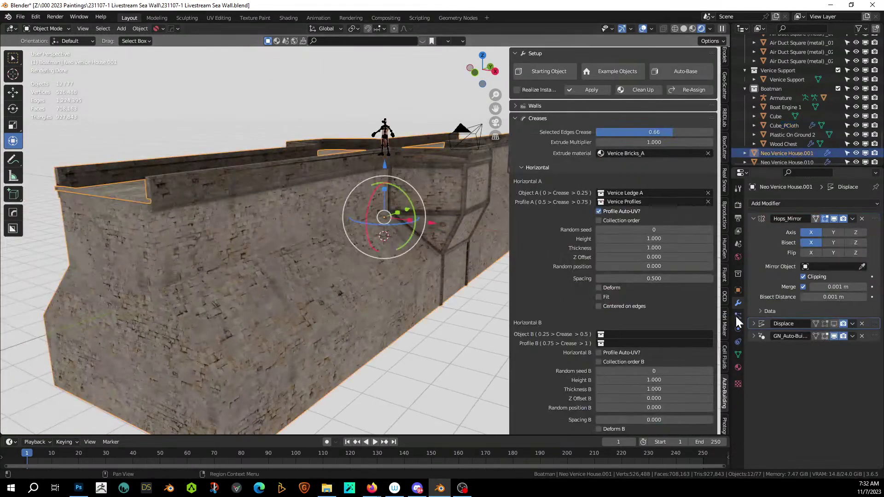
{"action": "left_click", "coordinate": [834, 337]}
{"action": "scroll", "coordinate": [329, 268], "scroll_direction": "down", "scroll_amount": 3}
{"action": "middle_click_drag", "start_coordinate": [328, 268], "coordinate": [260, 281]}
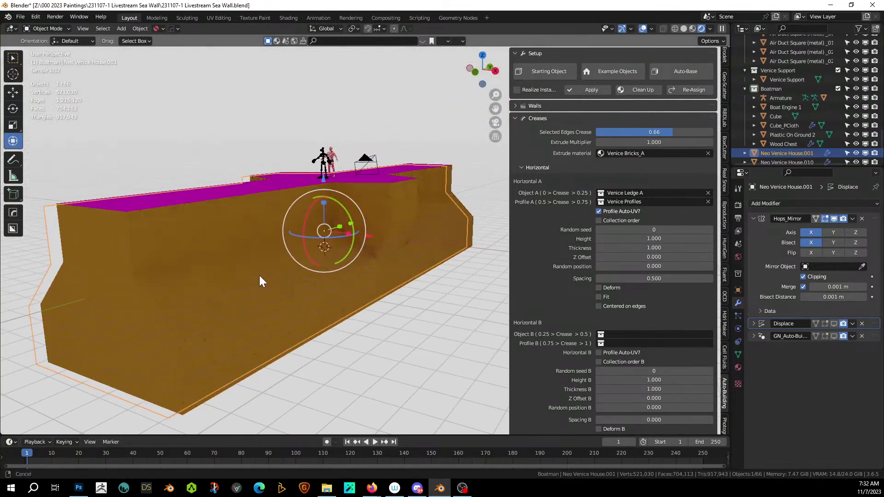
{"action": "left_click", "coordinate": [683, 29]}
{"action": "mouse_move", "coordinate": [394, 205]}
{"action": "middle_mouse_down"}
{"action": "mouse_move", "coordinate": [391, 229]}
{"action": "mouse_move", "coordinate": [362, 229]}
{"action": "mouse_move", "coordinate": [390, 205]}
{"action": "mouse_move", "coordinate": [405, 217]}
{"action": "mouse_move", "coordinate": [351, 243]}
{"action": "mouse_move", "coordinate": [319, 246]}
{"action": "middle_mouse_up"}
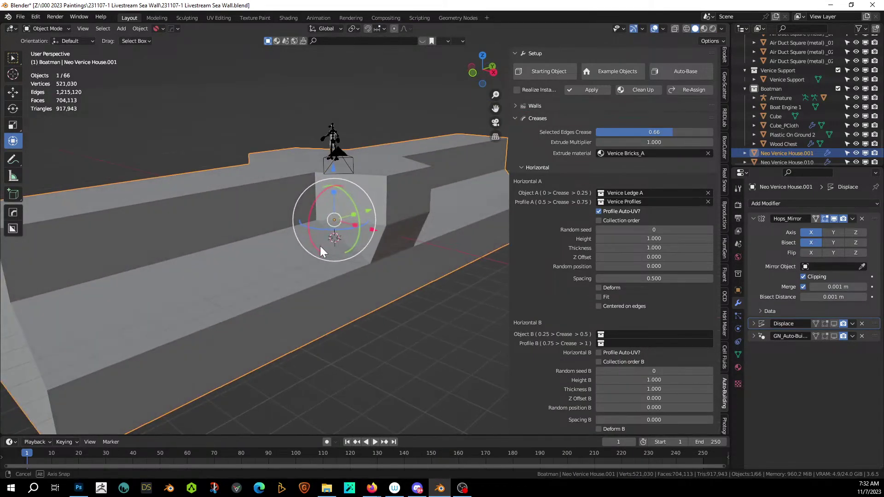
Step: Enter Edit Mode on the sea wall, select the projecting bay's lower edges, and examine the creased edges and the add-on's crease settings
{"action": "key", "text": "Tab"}
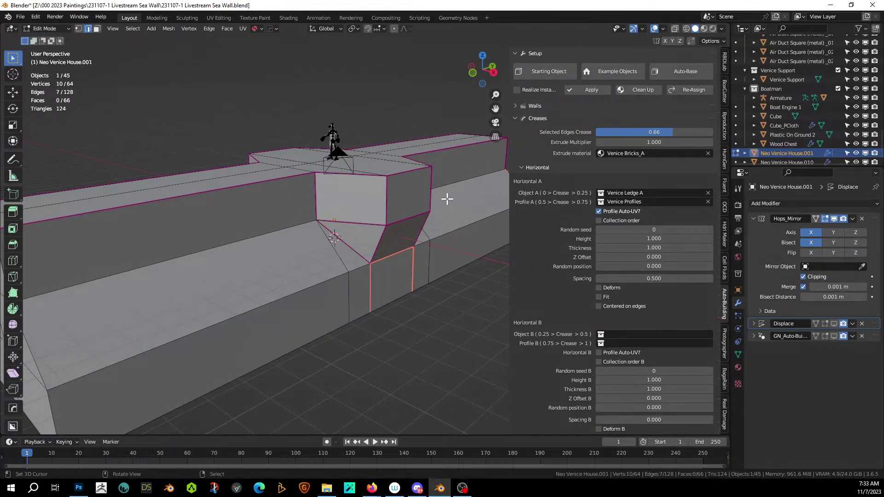
{"action": "left_click", "coordinate": [362, 226]}
{"action": "left_click", "coordinate": [409, 220]}
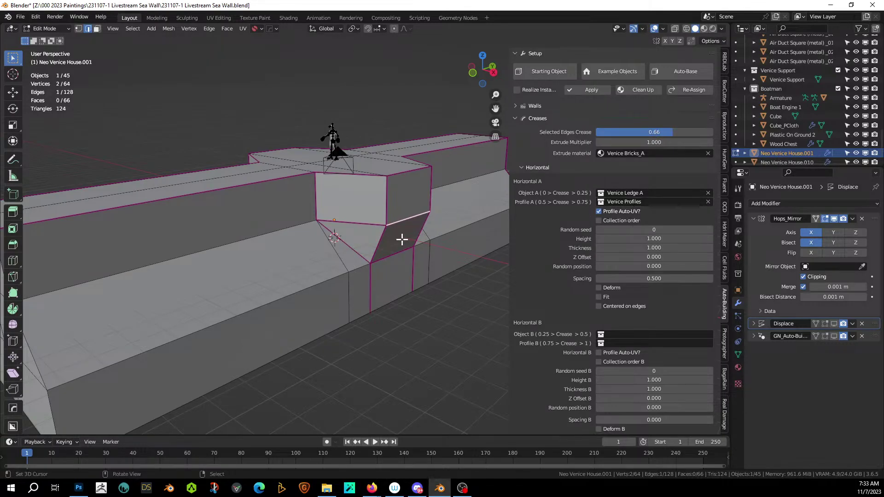
{"action": "scroll", "coordinate": [401, 236], "scroll_direction": "down", "scroll_amount": 3}
{"action": "middle_click_drag", "start_coordinate": [401, 240], "coordinate": [373, 247]}
{"action": "scroll", "coordinate": [373, 247], "scroll_direction": "down", "scroll_amount": 3}
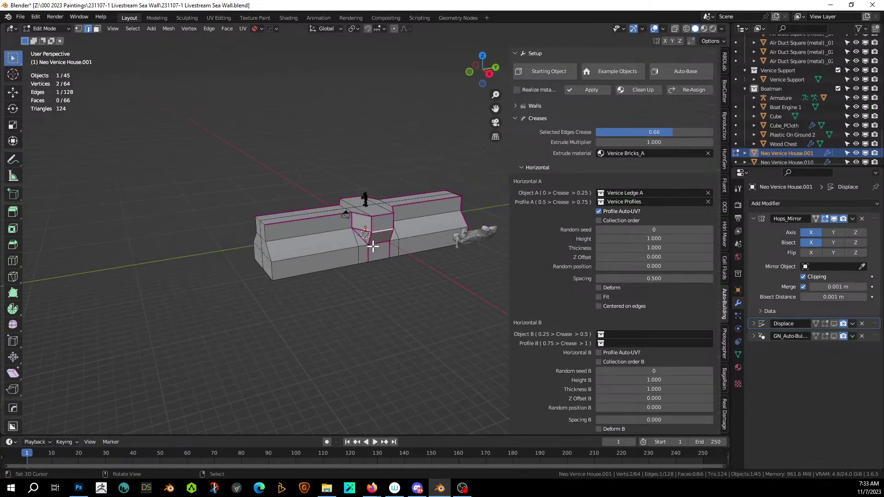
{"action": "scroll", "coordinate": [372, 247], "scroll_direction": "up", "scroll_amount": 3}
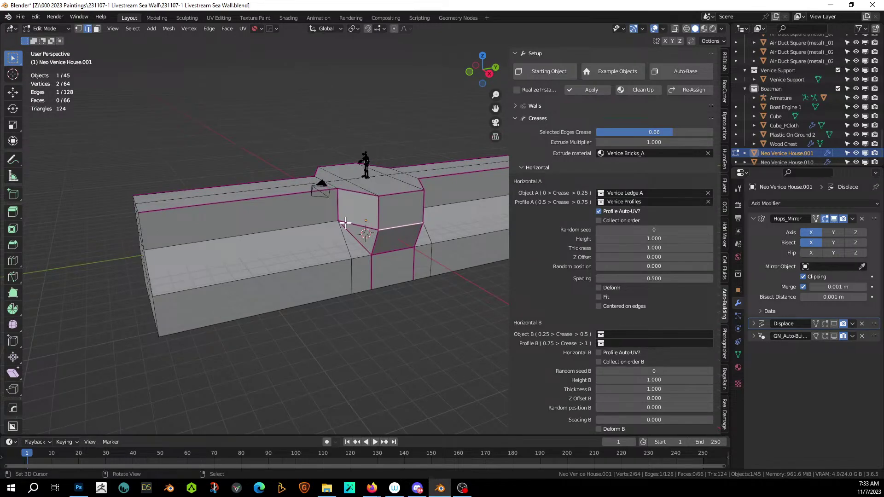
{"action": "middle_click_drag", "start_coordinate": [345, 223], "coordinate": [375, 221]}
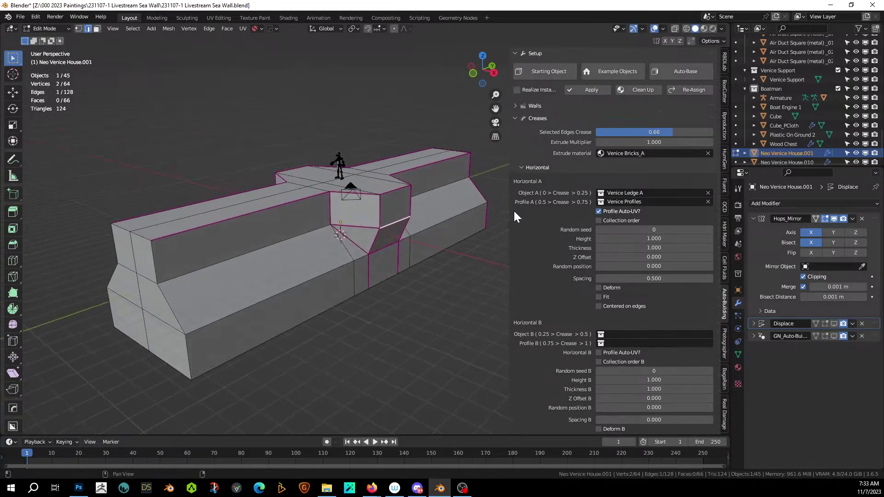
{"action": "scroll", "coordinate": [570, 231], "scroll_direction": "down", "scroll_amount": 10}
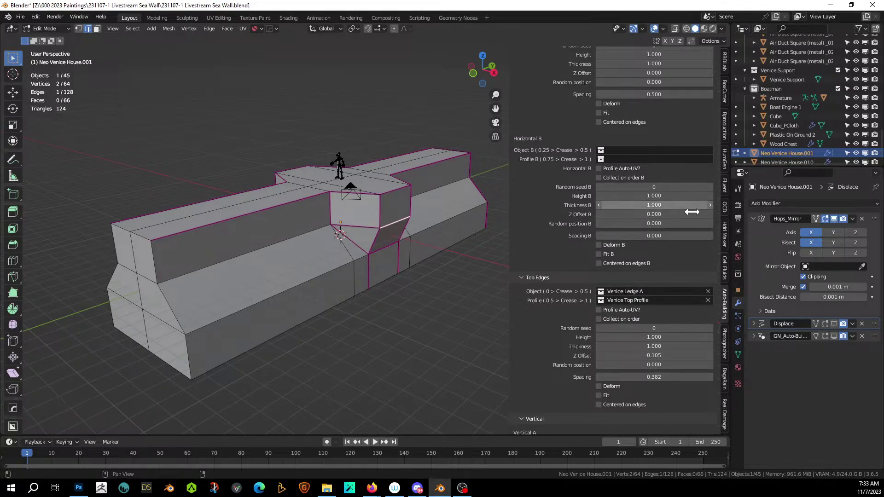
Step: Re-enable the Auto-Building modifier in the viewport, switch to rendered shading and return to Object Mode
{"action": "left_click", "coordinate": [833, 335]}
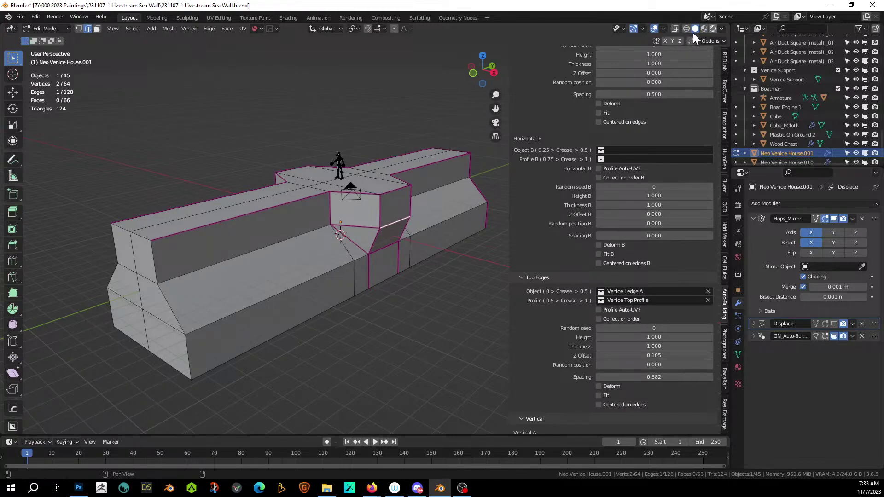
{"action": "left_click", "coordinate": [713, 29]}
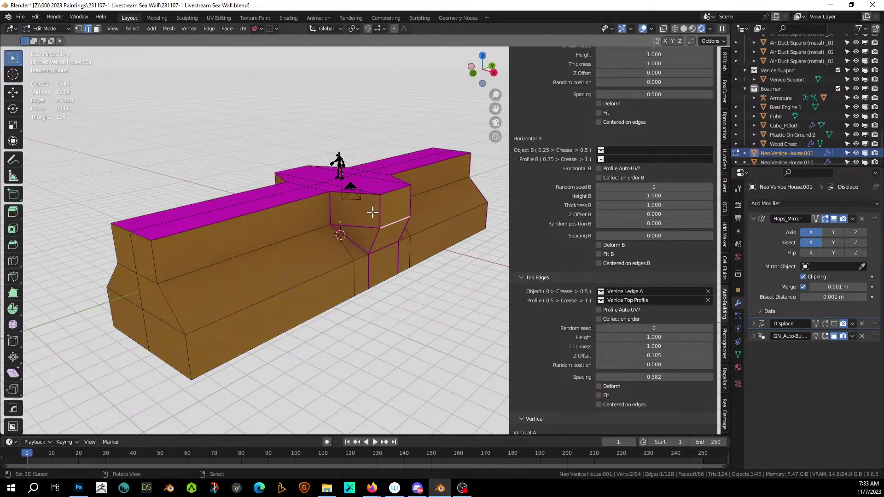
{"action": "key", "text": "Tab"}
Step: Examine the generated sea wall's ledges, trims and brickwork from several angles, including from above
{"action": "middle_click_drag", "start_coordinate": [327, 225], "coordinate": [241, 246]}
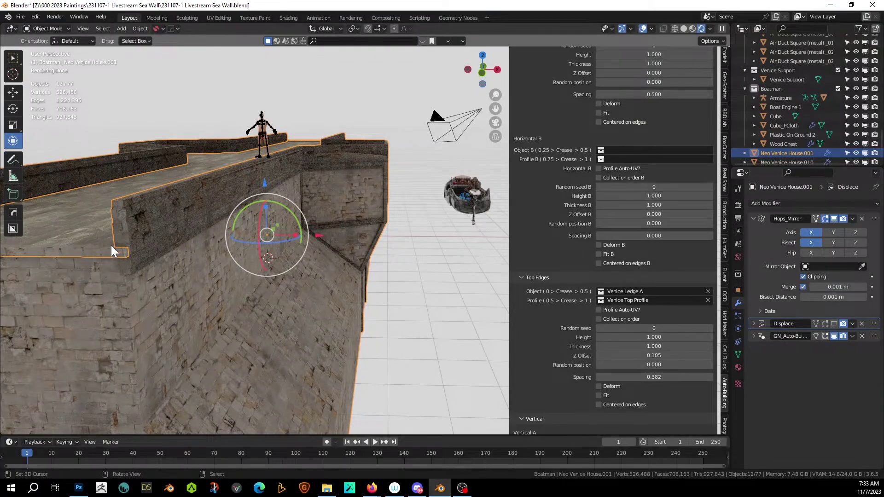
{"action": "middle_click_drag", "start_coordinate": [167, 258], "coordinate": [115, 261]}
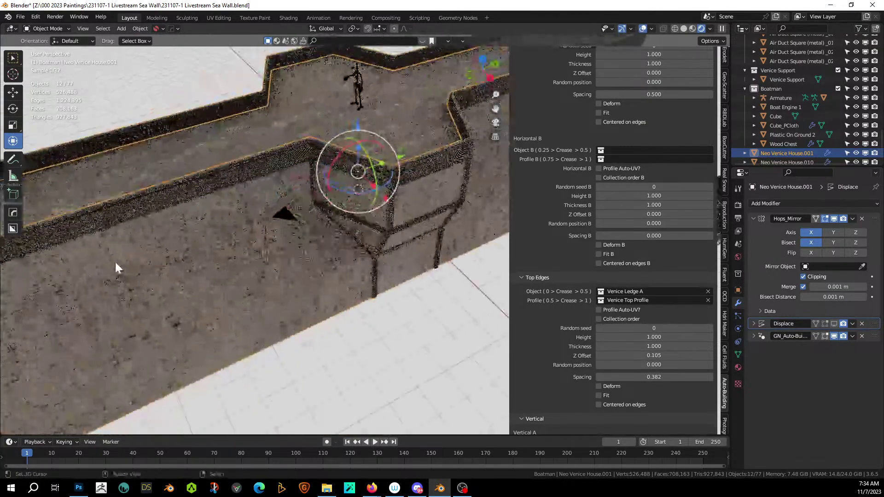
{"action": "middle_click_drag", "start_coordinate": [270, 215], "coordinate": [146, 289]}
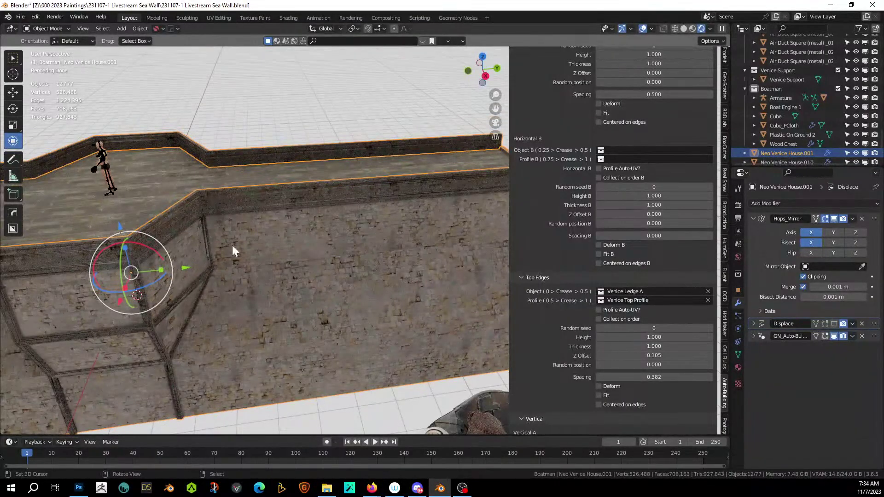
{"action": "middle_click_drag", "start_coordinate": [110, 341], "coordinate": [167, 257]}
{"action": "middle_click_drag", "start_coordinate": [263, 400], "coordinate": [133, 101]}
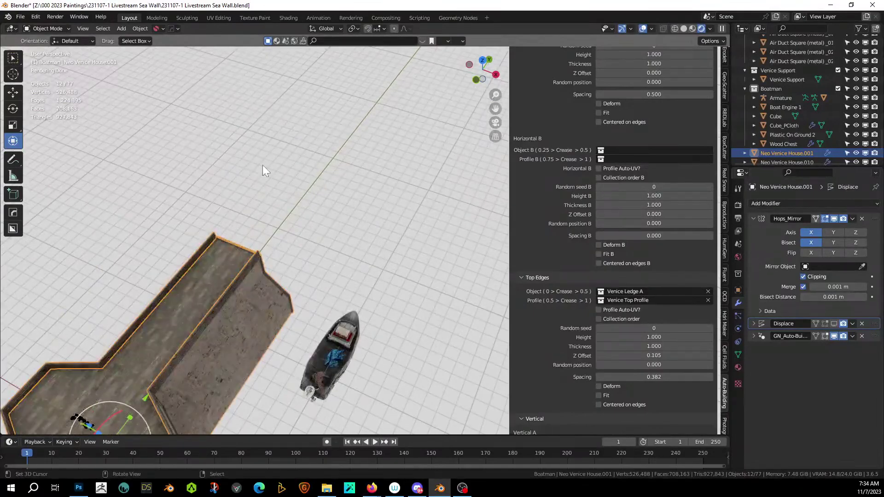
{"action": "scroll", "coordinate": [209, 224], "scroll_direction": "up", "scroll_amount": 3}
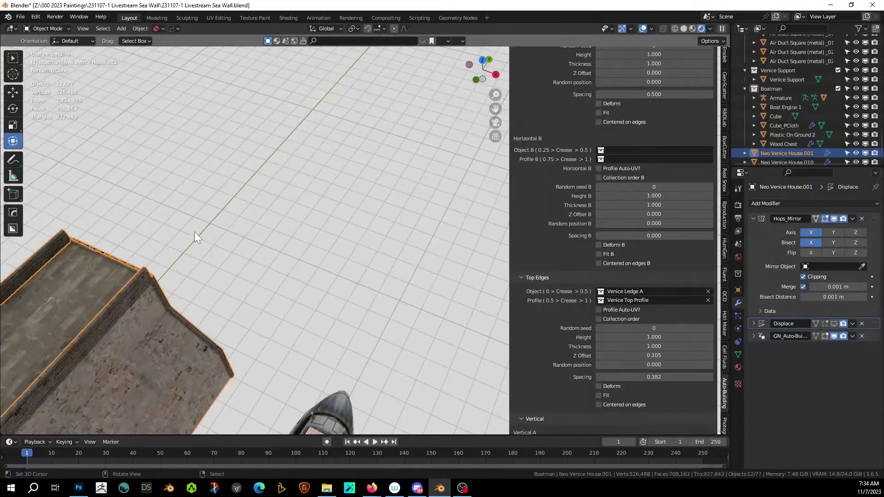
Step: Switch the viewport to solid shading, deselect the sea wall, and examine its end ledge, parapet trims and overall shape from several angles
{"action": "middle_click_drag", "start_coordinate": [194, 232], "coordinate": [257, 180]}
{"action": "left_click", "coordinate": [688, 29]}
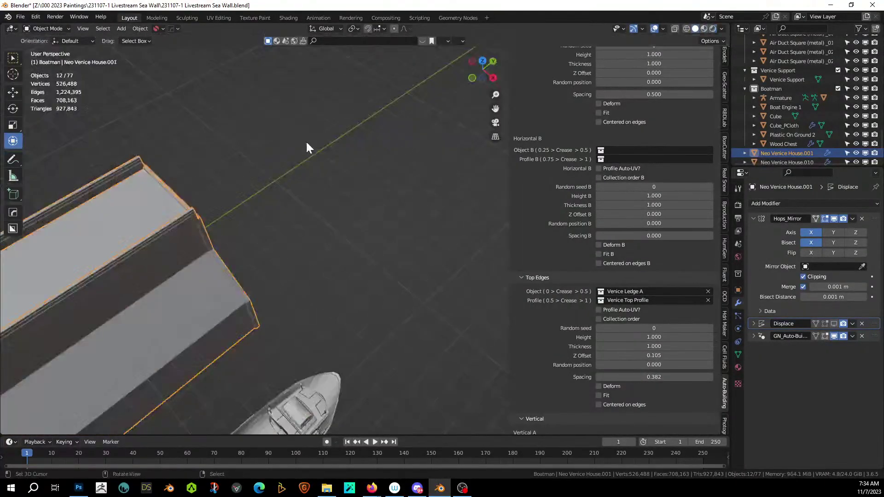
{"action": "scroll", "coordinate": [292, 251], "scroll_direction": "up", "scroll_amount": 3}
{"action": "middle_click_drag", "start_coordinate": [292, 251], "coordinate": [362, 247]}
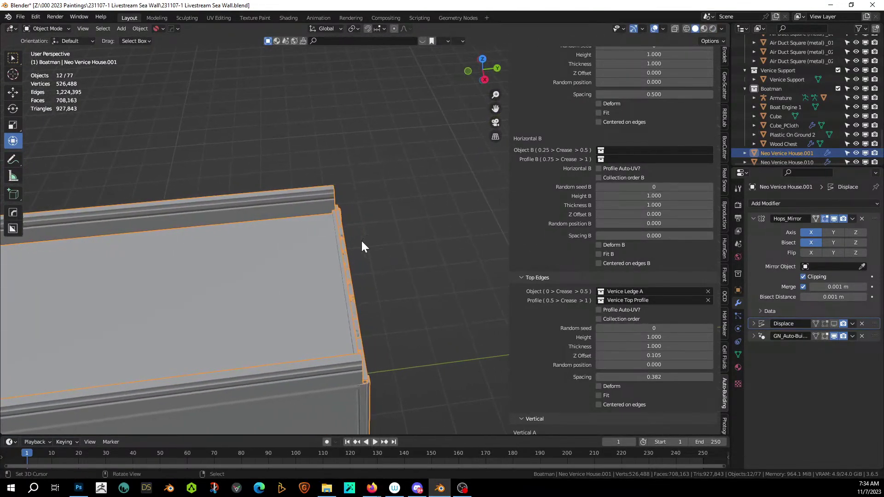
{"action": "middle_click_drag", "start_coordinate": [424, 295], "coordinate": [306, 430]}
{"action": "middle_click_drag", "start_coordinate": [402, 314], "coordinate": [503, 89]}
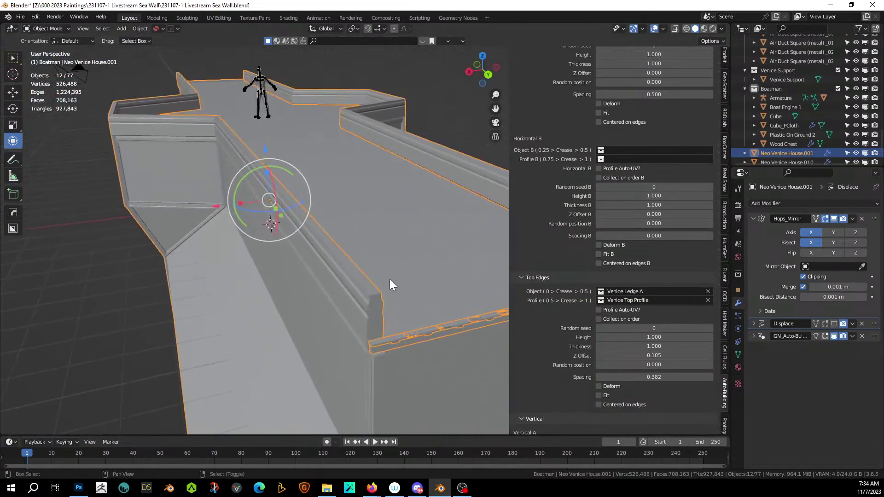
{"action": "middle_click_drag", "start_coordinate": [428, 281], "coordinate": [378, 159], "text": "shift"}
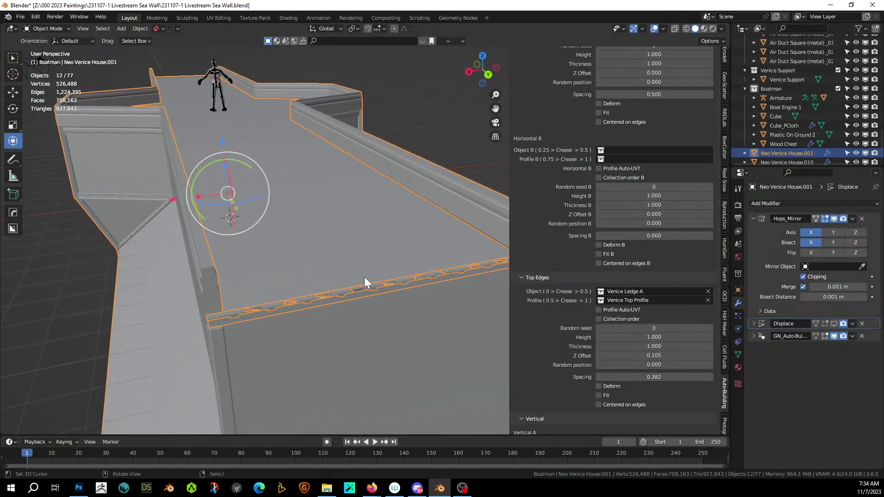
{"action": "left_click", "coordinate": [18, 313]}
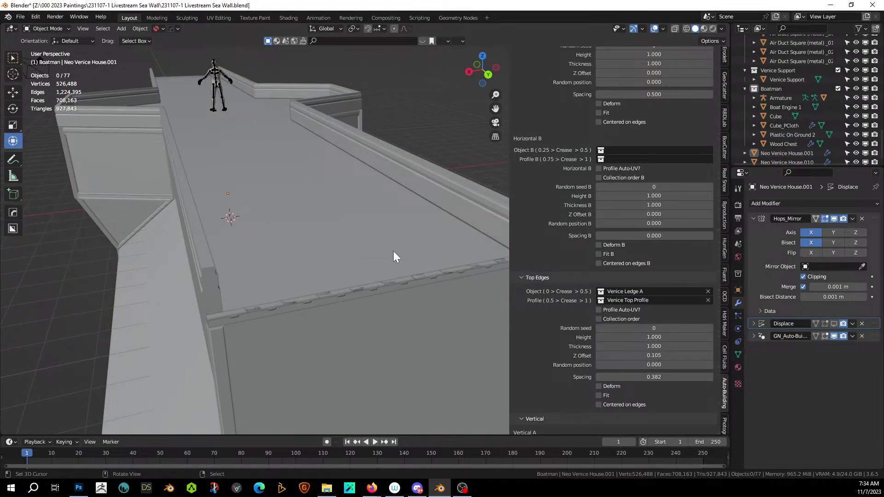
{"action": "middle_click_drag", "start_coordinate": [391, 251], "coordinate": [803, 209], "text": "shift"}
{"action": "scroll", "coordinate": [645, 221], "scroll_direction": "down", "scroll_amount": 2}
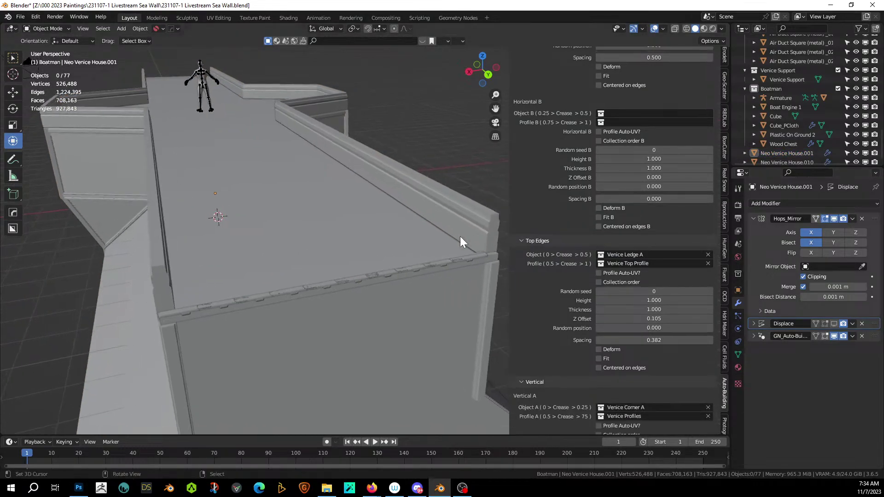
{"action": "scroll", "coordinate": [357, 245], "scroll_direction": "down", "scroll_amount": 7}
{"action": "middle_click_drag", "start_coordinate": [358, 248], "coordinate": [471, 172]}
{"action": "middle_click_drag", "start_coordinate": [411, 197], "coordinate": [400, 215]}
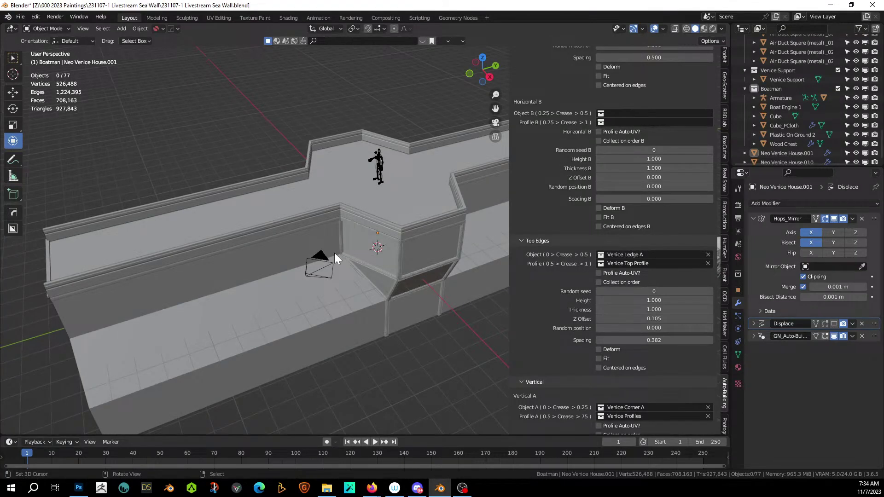
{"action": "middle_click_drag", "start_coordinate": [372, 280], "coordinate": [260, 267]}
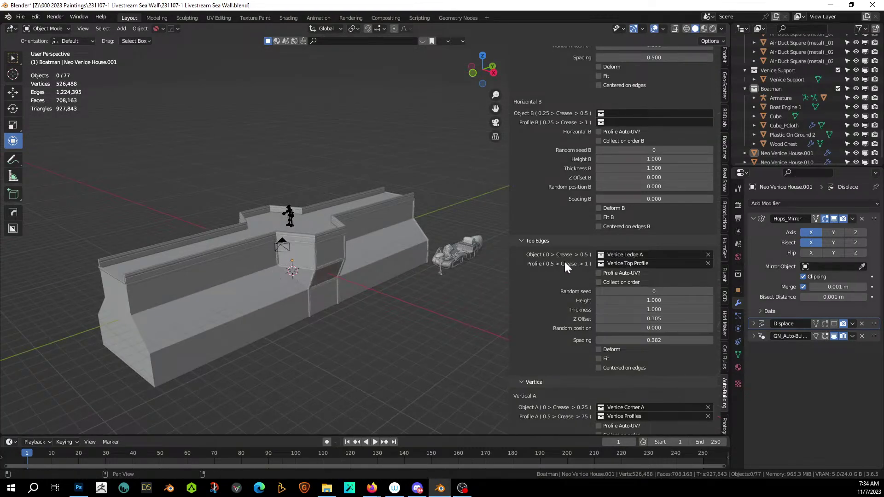
Step: Add a HardOps Array V2 to the sea wall along Y with the offset set to 1 and 5 copies
{"action": "left_click", "coordinate": [190, 267]}
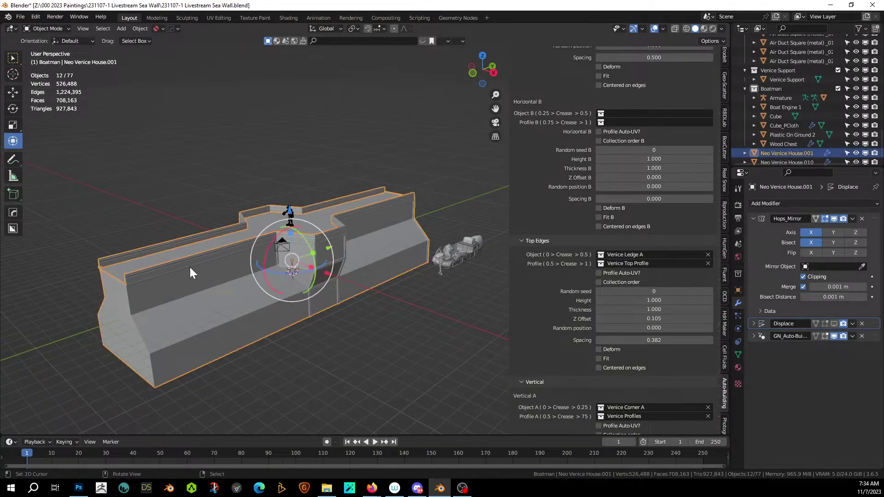
{"action": "key", "text": "q"}
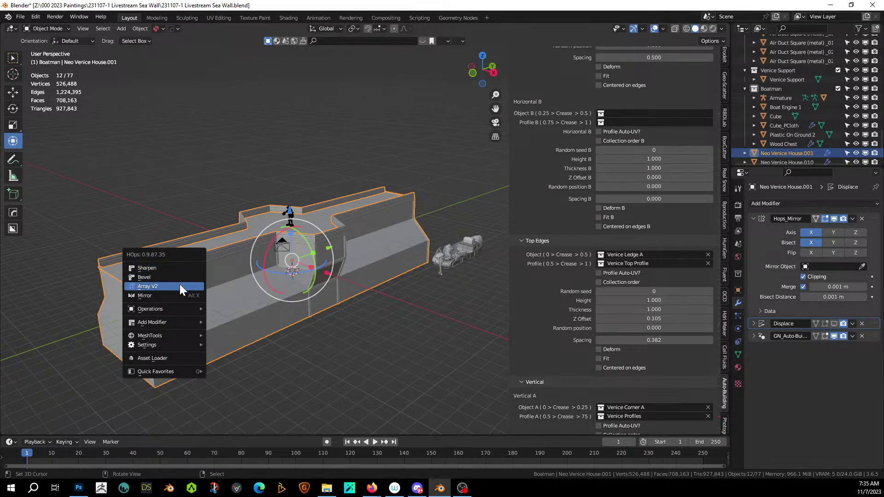
{"action": "left_click", "coordinate": [180, 286]}
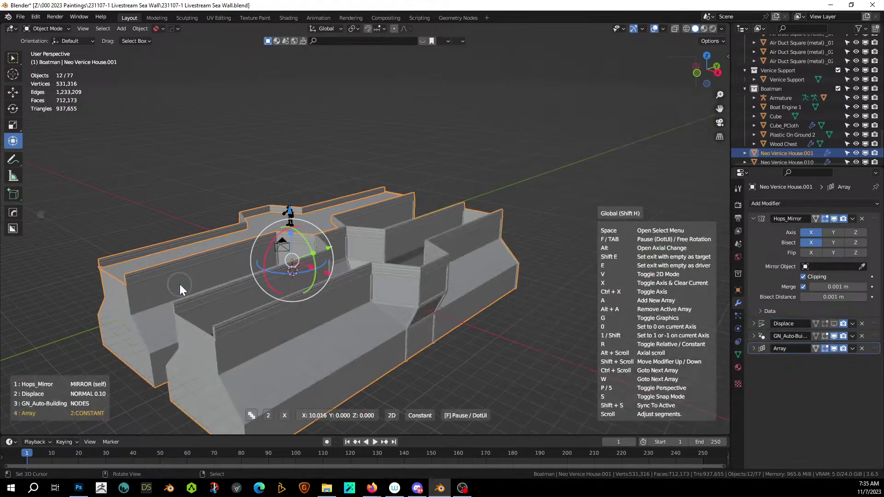
{"action": "key", "text": "1"}
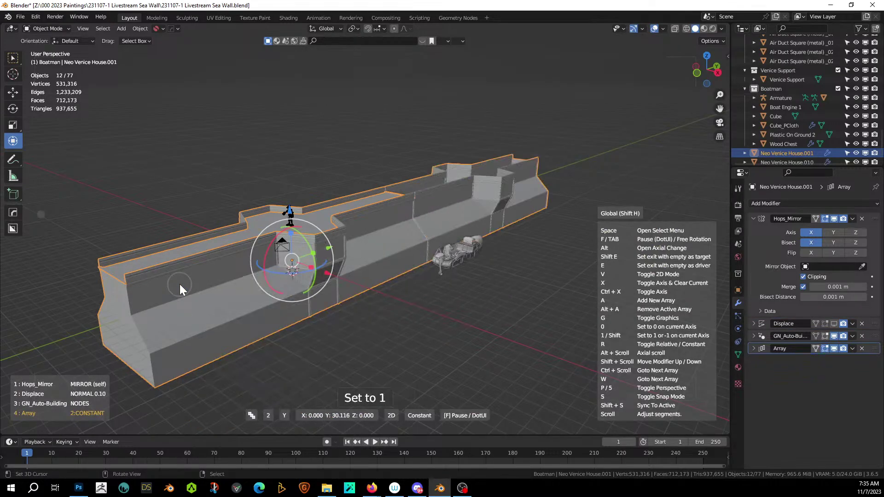
{"action": "scroll", "coordinate": [179, 284], "scroll_direction": "up", "scroll_amount": 1}
{"action": "scroll", "coordinate": [179, 283], "scroll_direction": "up", "scroll_amount": 1}
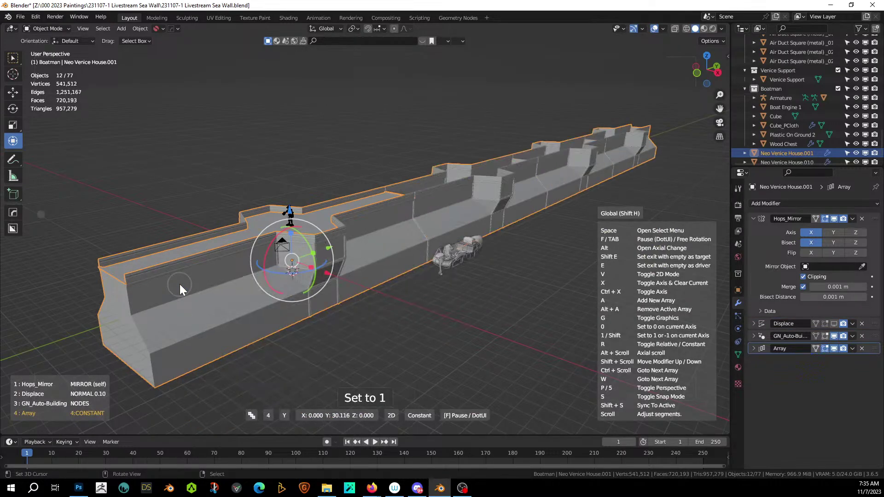
{"action": "scroll", "coordinate": [180, 283], "scroll_direction": "up", "scroll_amount": 1}
{"action": "left_click", "coordinate": [179, 284]}
{"action": "key", "text": "n"}
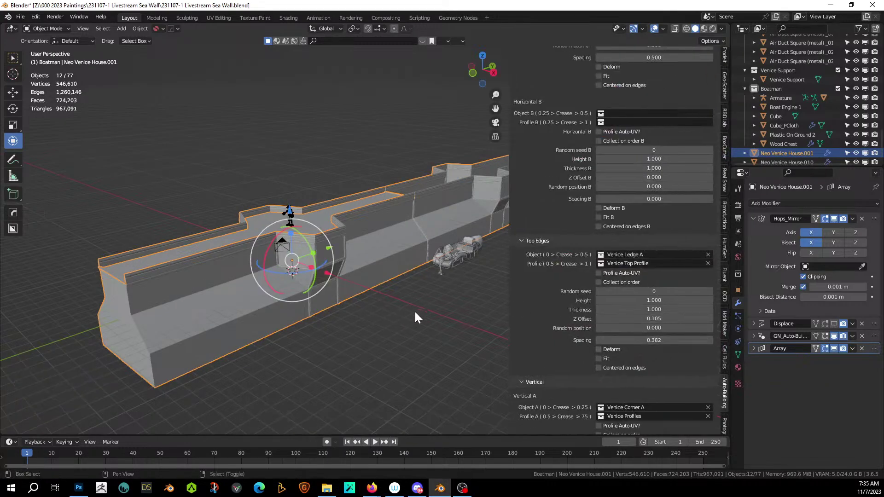
Step: Move the sea wall's Array modifier above Displace and GN_Auto-Building in the modifier stack
{"action": "middle_click_drag", "start_coordinate": [415, 311], "coordinate": [254, 404], "text": "shift"}
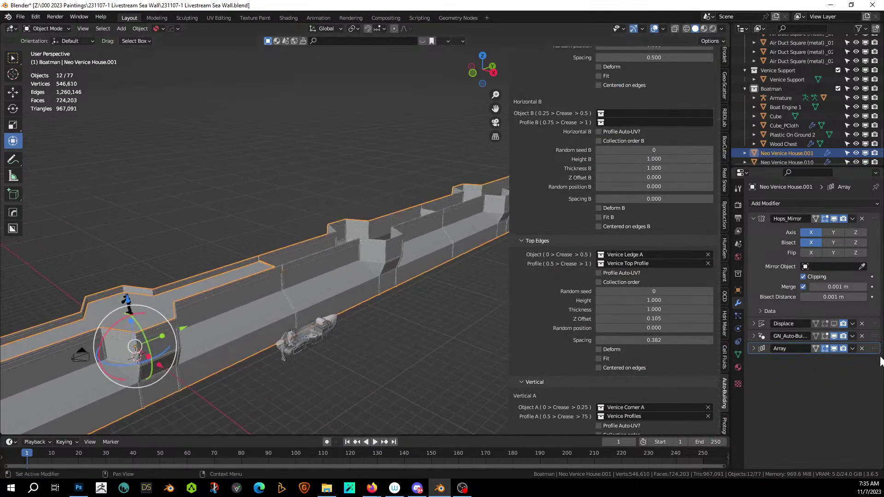
{"action": "left_click_drag", "start_coordinate": [875, 352], "coordinate": [875, 322]}
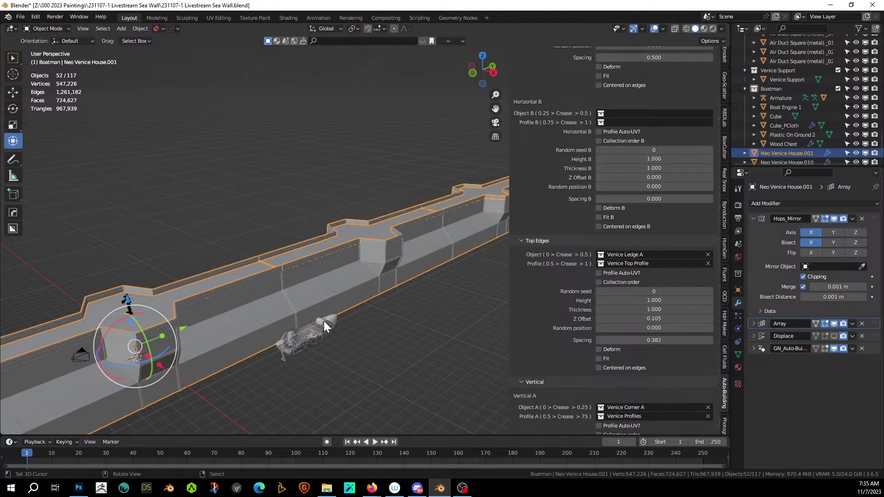
{"action": "middle_click_drag", "start_coordinate": [324, 321], "coordinate": [267, 137]}
Step: Close the gap between the arrayed wall segments by setting the Array modifier's constant offset Y to 30 m
{"action": "left_click", "coordinate": [327, 256]}
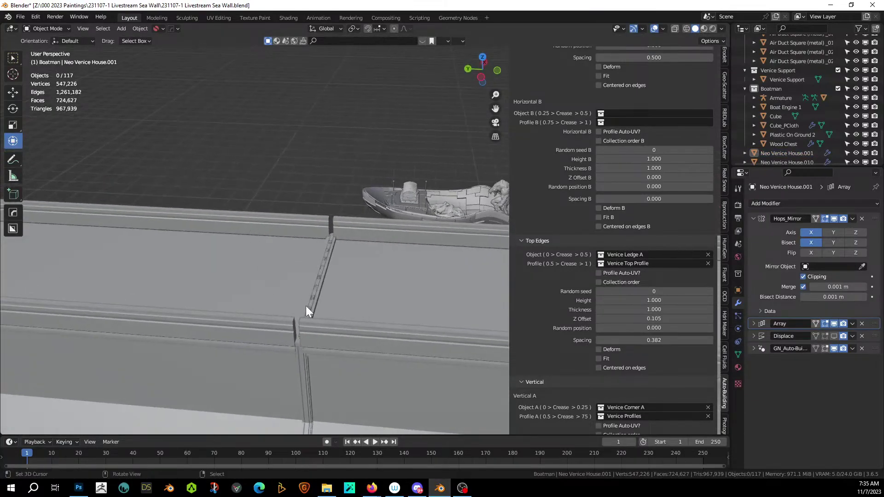
{"action": "middle_click_drag", "start_coordinate": [306, 305], "coordinate": [359, 287]}
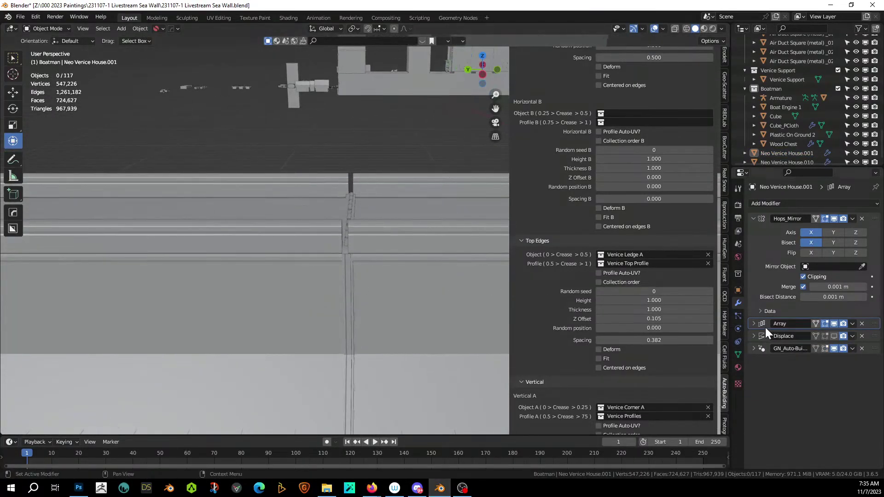
{"action": "left_click", "coordinate": [751, 323]}
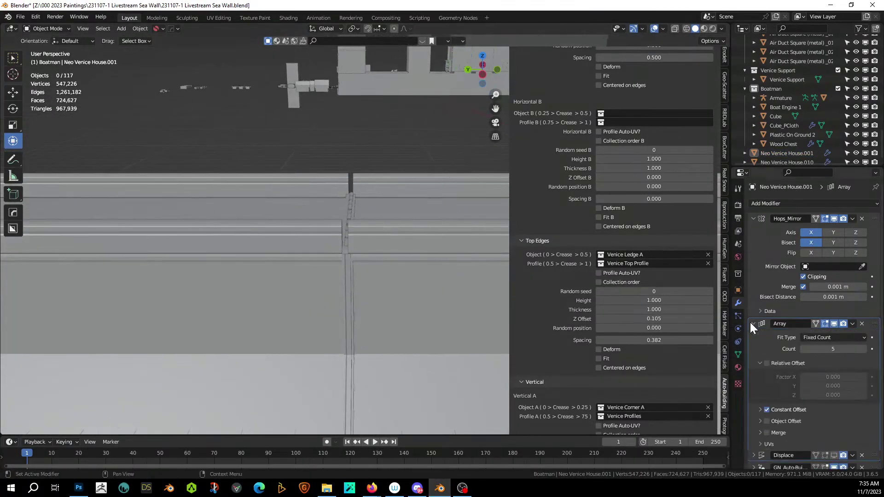
{"action": "left_click", "coordinate": [759, 410]}
{"action": "left_click", "coordinate": [825, 432]}
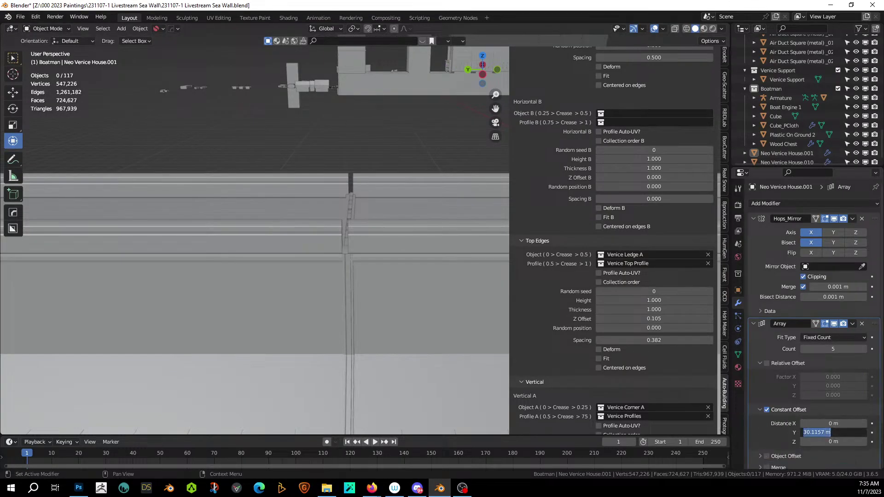
{"action": "type", "text": "30"}
{"action": "key", "text": "Return"}
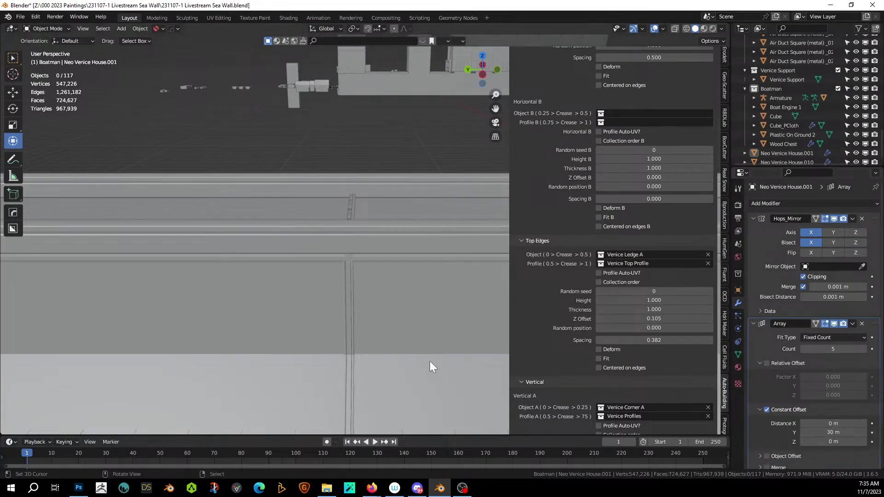
Step: Reselect the arrayed sea wall, check the joins between its segments, and save the file
{"action": "middle_click_drag", "start_coordinate": [332, 302], "coordinate": [390, 399]}
{"action": "scroll", "coordinate": [254, 329], "scroll_direction": "down", "scroll_amount": 2}
{"action": "left_click", "coordinate": [408, 351]}
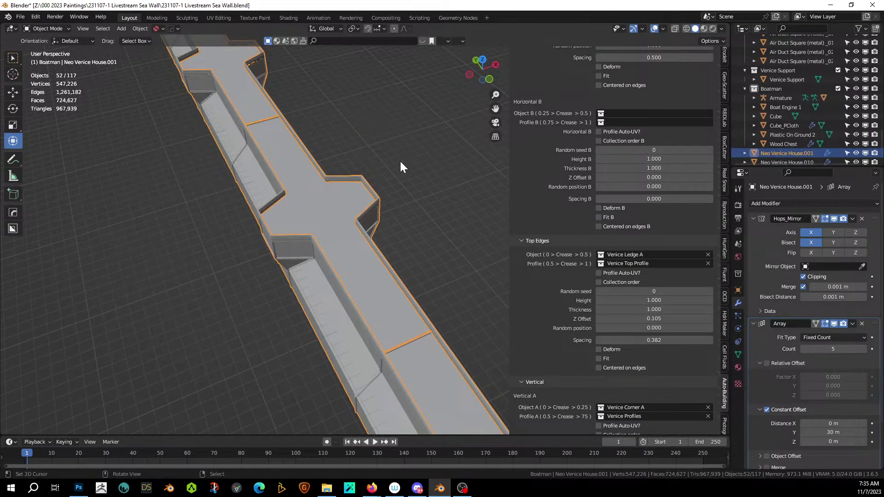
{"action": "middle_click_drag", "start_coordinate": [399, 159], "coordinate": [322, 217]}
{"action": "scroll", "coordinate": [322, 217], "scroll_direction": "down", "scroll_amount": 3}
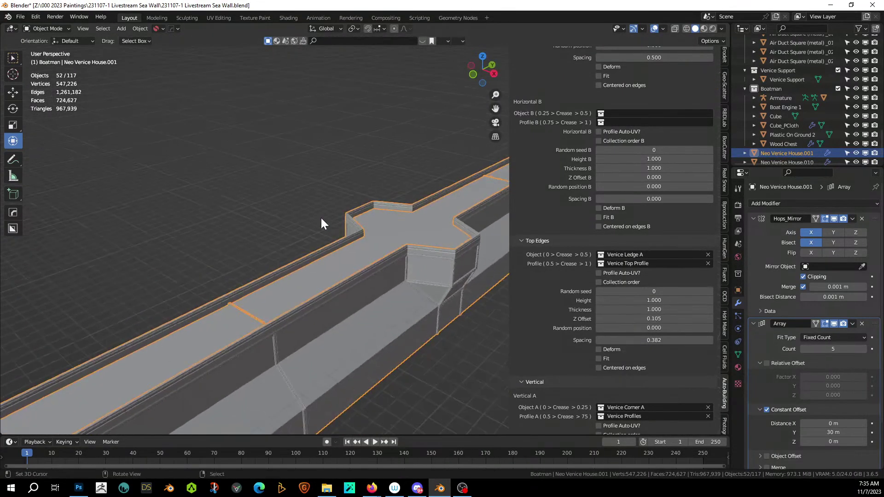
{"action": "key", "text": "ctrl+s"}
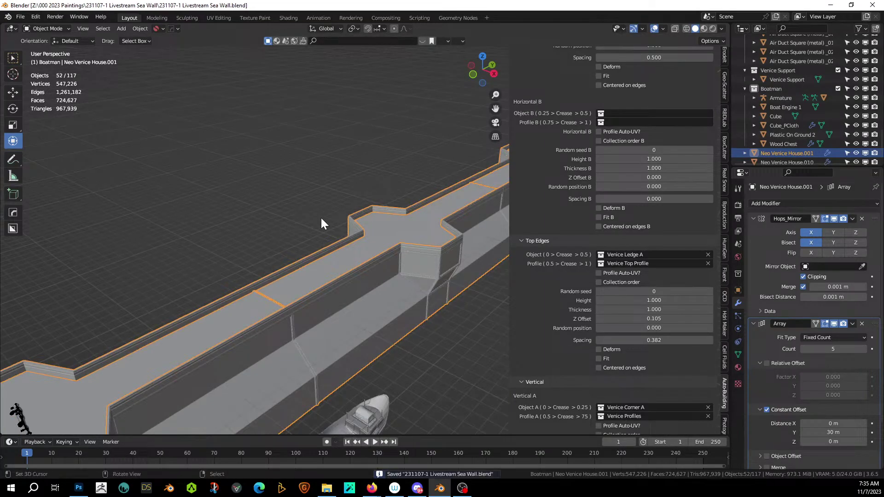
Step: Create a new fluid domain with the Cell Fluids add-on
{"action": "scroll", "coordinate": [321, 219], "scroll_direction": "down", "scroll_amount": 3}
{"action": "middle_click_drag", "start_coordinate": [321, 219], "coordinate": [304, 239]}
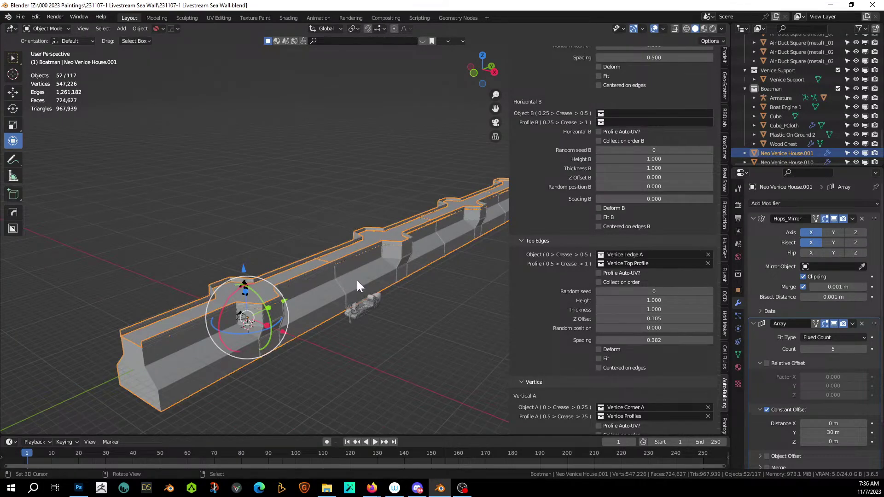
{"action": "middle_click_drag", "start_coordinate": [366, 282], "coordinate": [270, 302]}
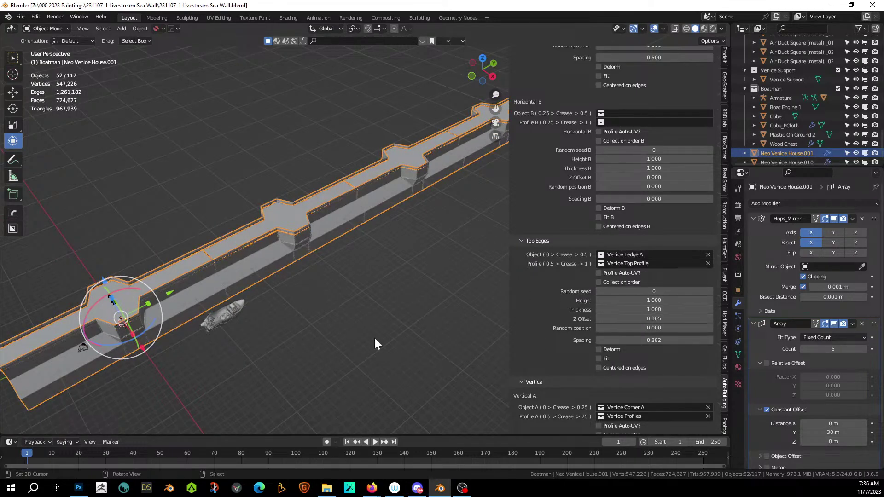
{"action": "left_click", "coordinate": [723, 361]}
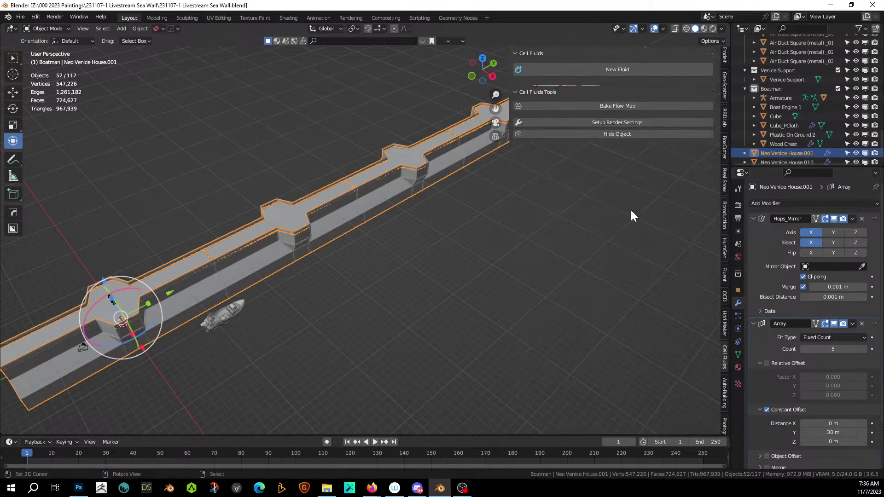
{"action": "left_click", "coordinate": [617, 70]}
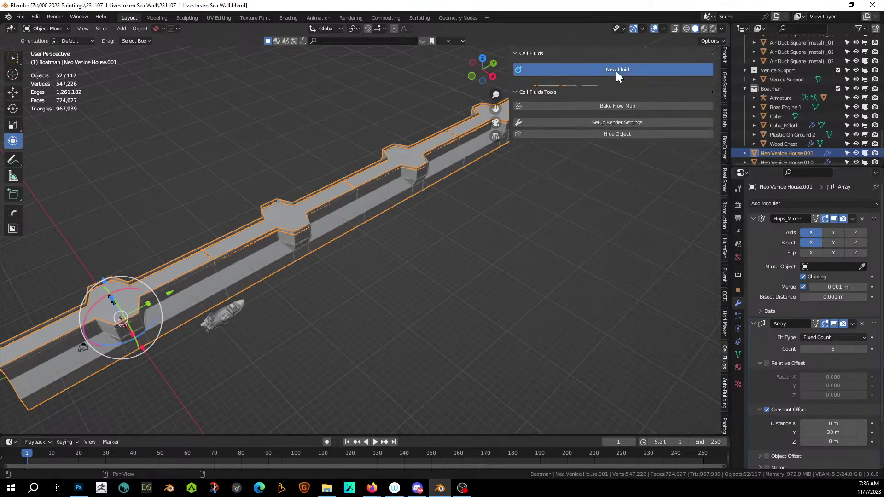
Step: Select the fluid domain and lower it about 2.7 m along Z, down to the base of the sea wall
{"action": "middle_click_drag", "start_coordinate": [272, 309], "coordinate": [195, 365]}
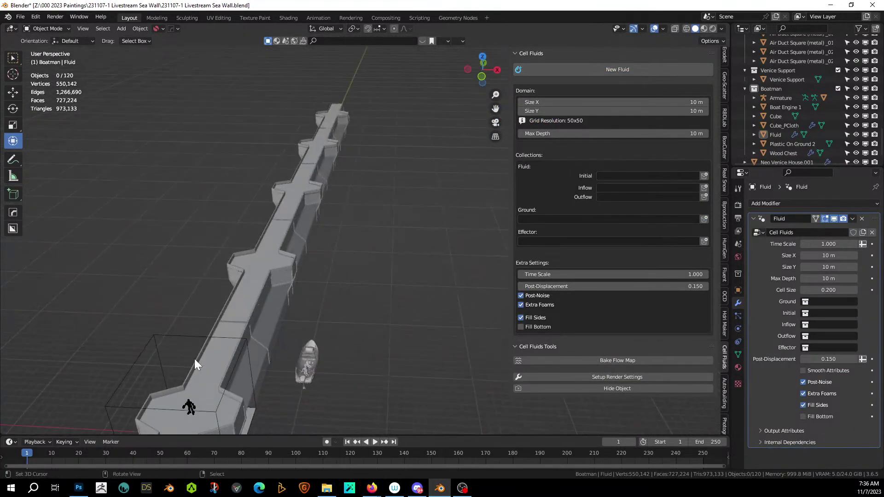
{"action": "left_click", "coordinate": [220, 338]}
{"action": "key", "text": "KP_Decimal"}
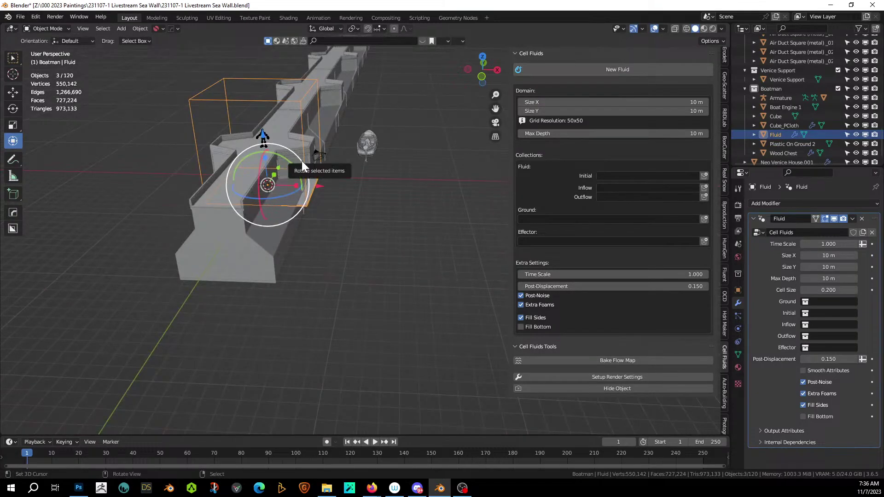
{"action": "key", "text": "KP_3"}
{"action": "middle_click_drag", "start_coordinate": [274, 169], "coordinate": [325, 305], "text": "shift"}
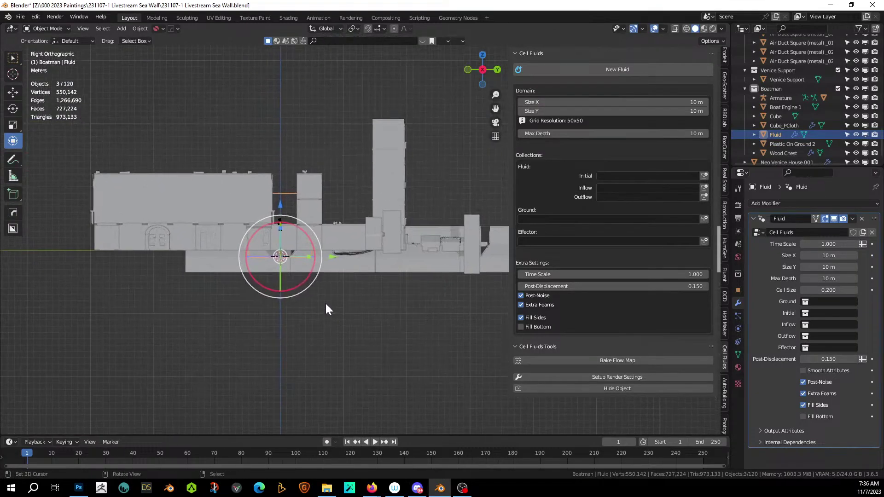
{"action": "key", "text": "ctrl+KP_3"}
{"action": "scroll", "coordinate": [326, 303], "scroll_direction": "up", "scroll_amount": 3}
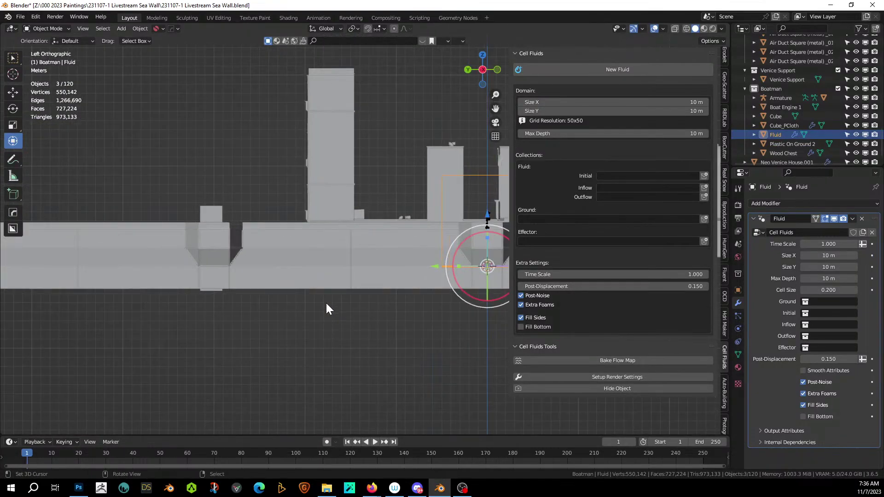
{"action": "middle_click_drag", "start_coordinate": [327, 303], "coordinate": [76, 307], "text": "shift"}
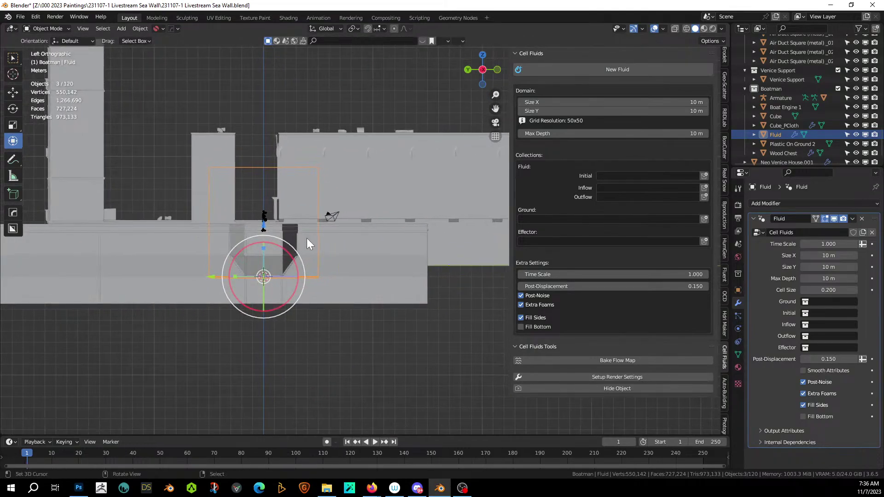
{"action": "key", "text": "g"}
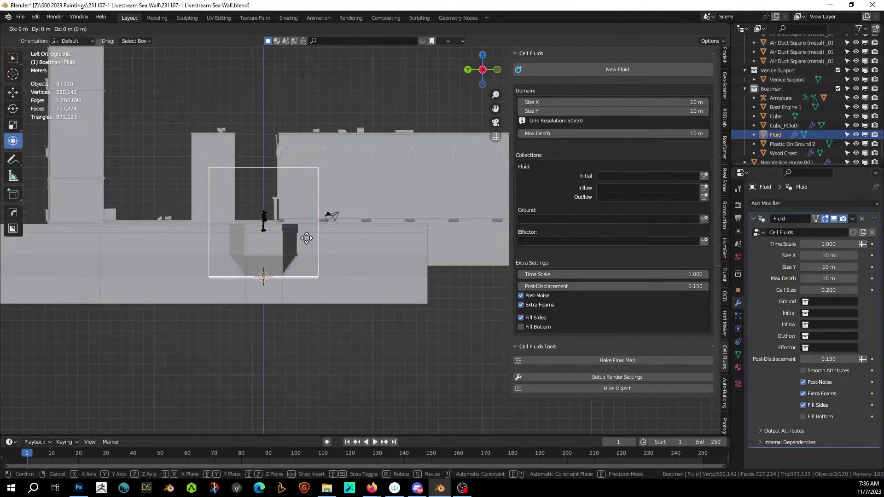
{"action": "key", "text": "z"}
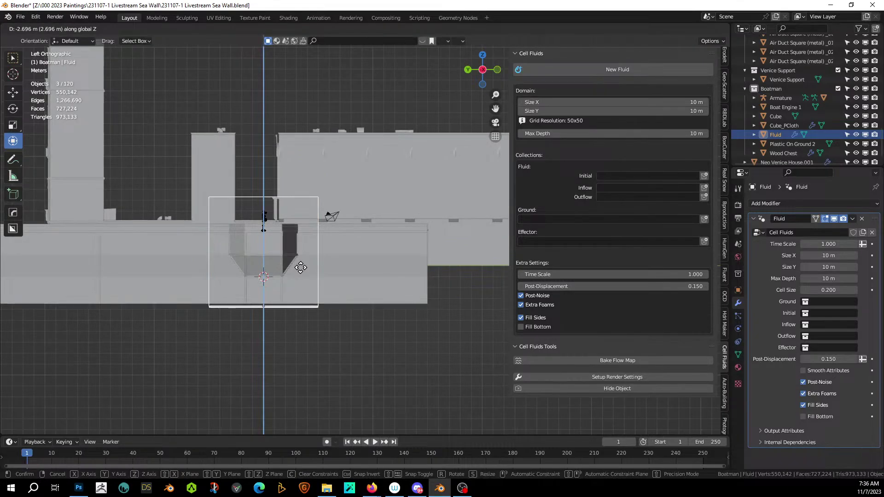
{"action": "left_click", "coordinate": [300, 267]}
Step: Set the fluid domain's Size Y and Size X to 30 m each
{"action": "middle_click_drag", "start_coordinate": [300, 267], "coordinate": [347, 293]}
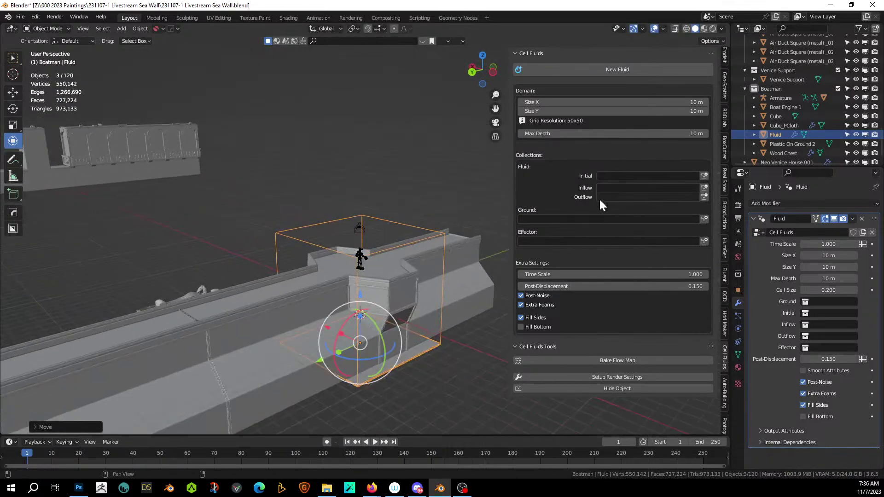
{"action": "left_click", "coordinate": [678, 111]}
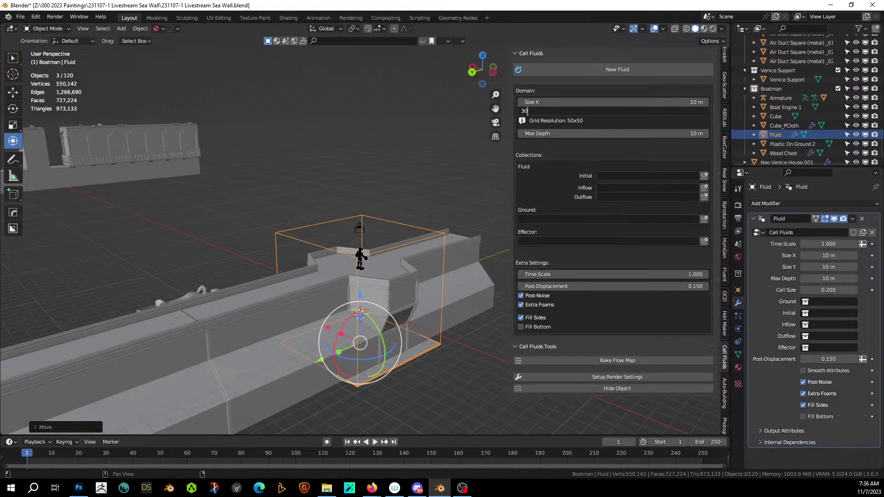
{"action": "type", "text": "30"}
{"action": "key", "text": "Return"}
{"action": "middle_click_drag", "start_coordinate": [347, 157], "coordinate": [292, 266]}
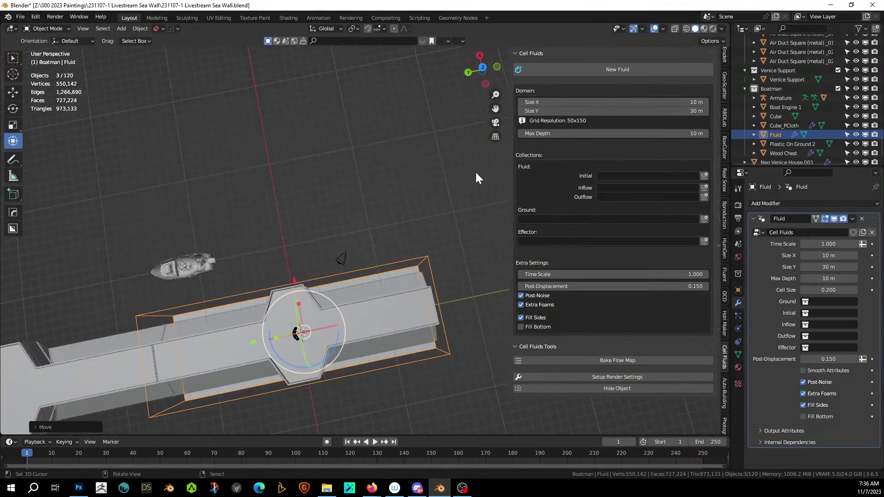
{"action": "middle_click_drag", "start_coordinate": [476, 176], "coordinate": [420, 109]}
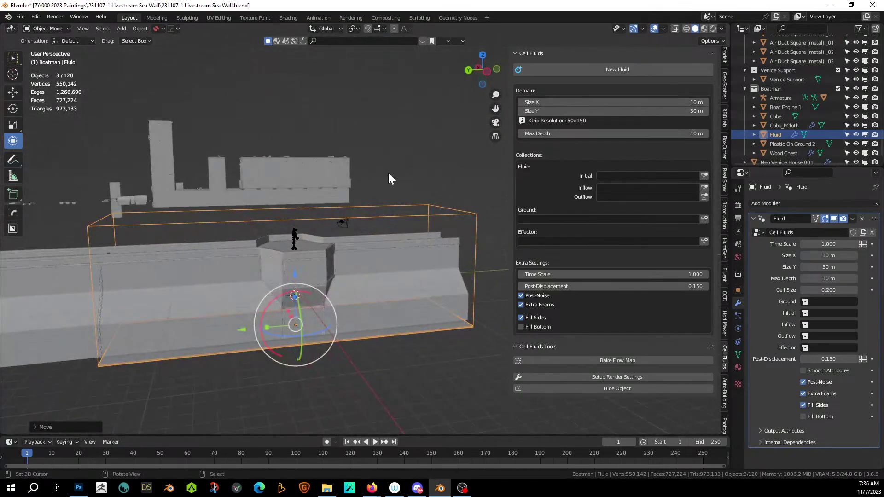
{"action": "middle_click_drag", "start_coordinate": [388, 174], "coordinate": [444, 173]}
{"action": "middle_click_drag", "start_coordinate": [429, 217], "coordinate": [353, 170]}
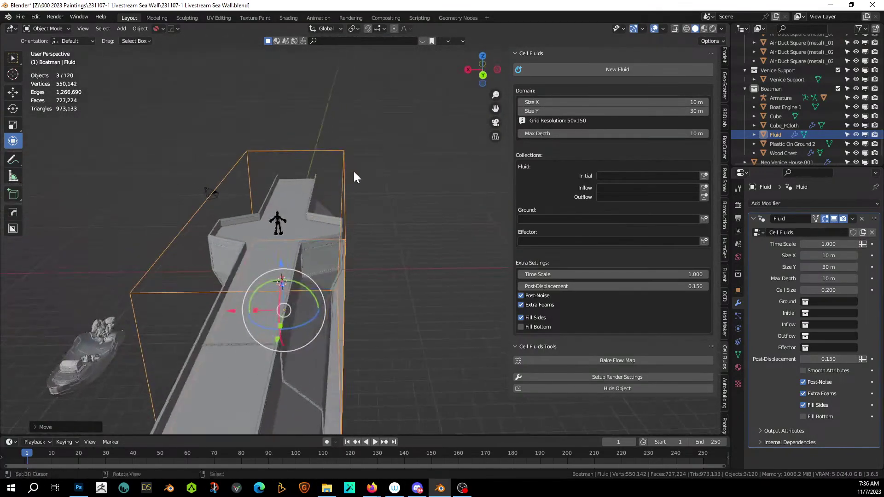
{"action": "left_click", "coordinate": [655, 102]}
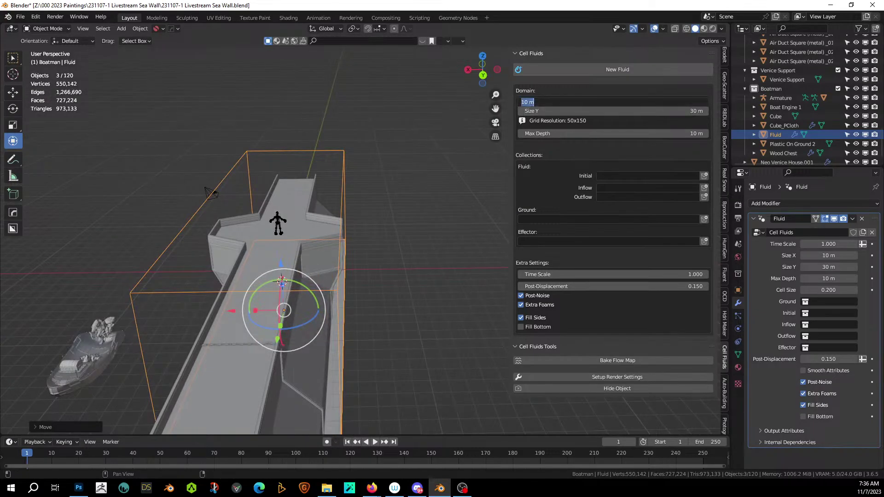
{"action": "type", "text": "30"}
{"action": "key", "text": "Return"}
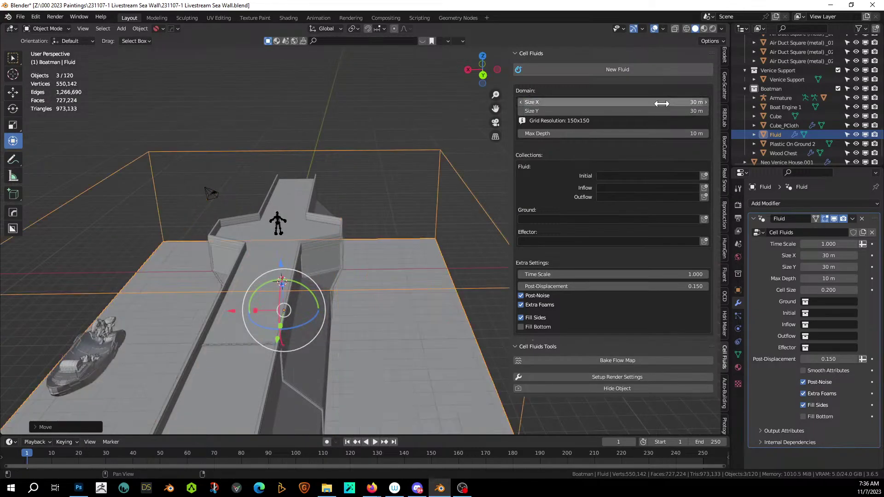
Step: Move the fluid domain along X to the side of the sea wall away from the boat
{"action": "scroll", "coordinate": [222, 187], "scroll_direction": "down", "scroll_amount": 3}
{"action": "left_click_drag", "start_coordinate": [263, 282], "coordinate": [373, 320]}
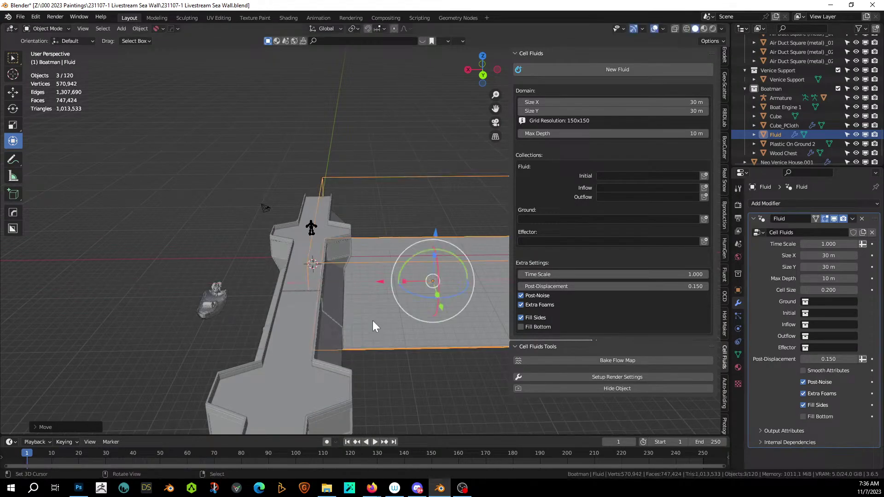
{"action": "middle_click_drag", "start_coordinate": [373, 320], "coordinate": [316, 303]}
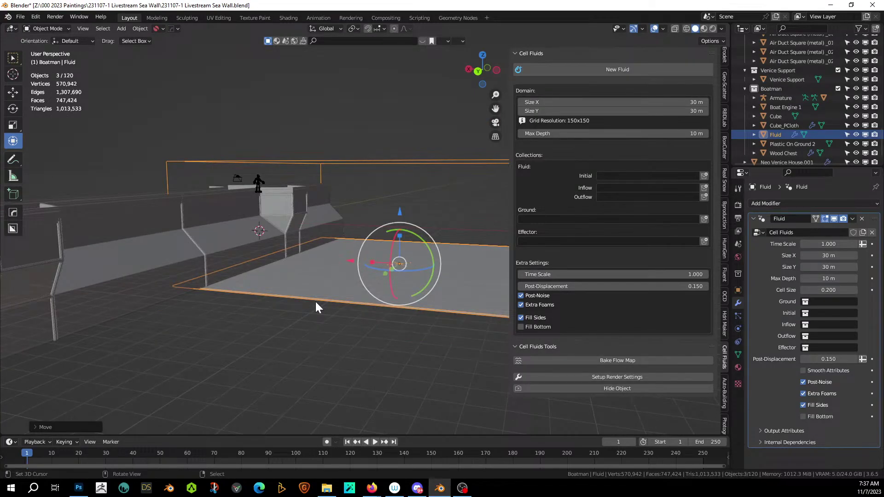
{"action": "middle_click_drag", "start_coordinate": [257, 291], "coordinate": [244, 318]}
{"action": "scroll", "coordinate": [173, 308], "scroll_direction": "down", "scroll_amount": 3}
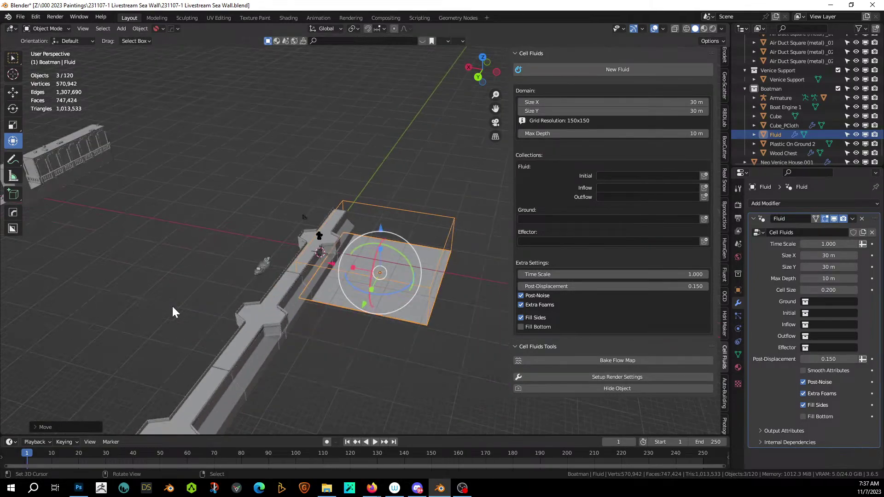
Step: In top view, move the fluid domain along X to the boat's side of the wall, slightly overlapping the wall
{"action": "middle_click_drag", "start_coordinate": [174, 309], "coordinate": [366, 277]}
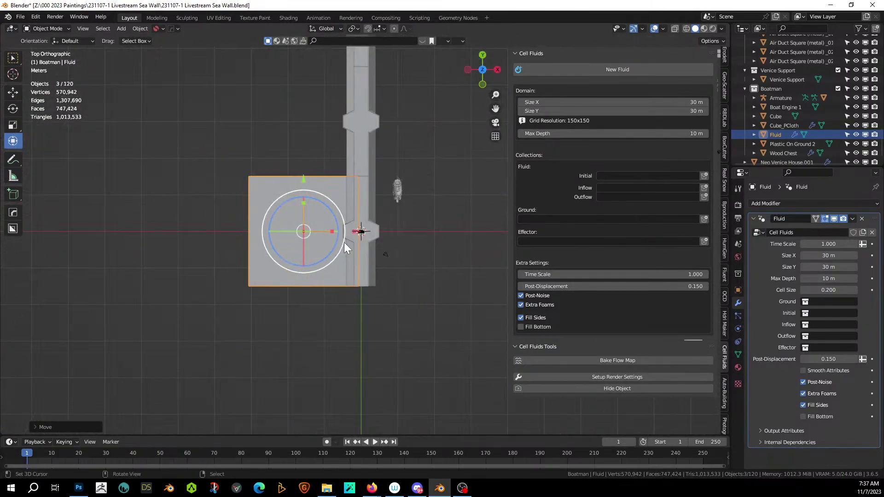
{"action": "left_click_drag", "start_coordinate": [357, 232], "coordinate": [468, 259]}
{"action": "middle_click_drag", "start_coordinate": [419, 279], "coordinate": [361, 211]}
Step: Duplicate the sea wall in place and remove all modifiers from the copy
{"action": "left_click", "coordinate": [360, 199]}
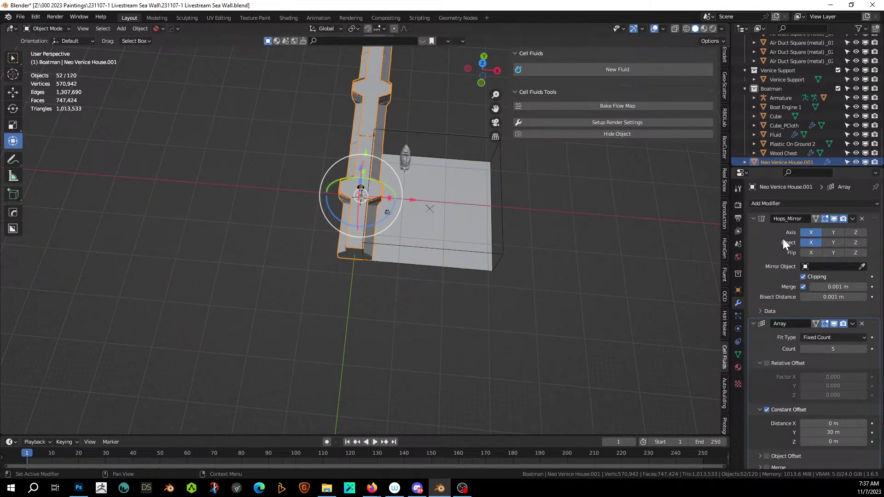
{"action": "key", "text": "shift+d"}
{"action": "right_click", "coordinate": [319, 260]}
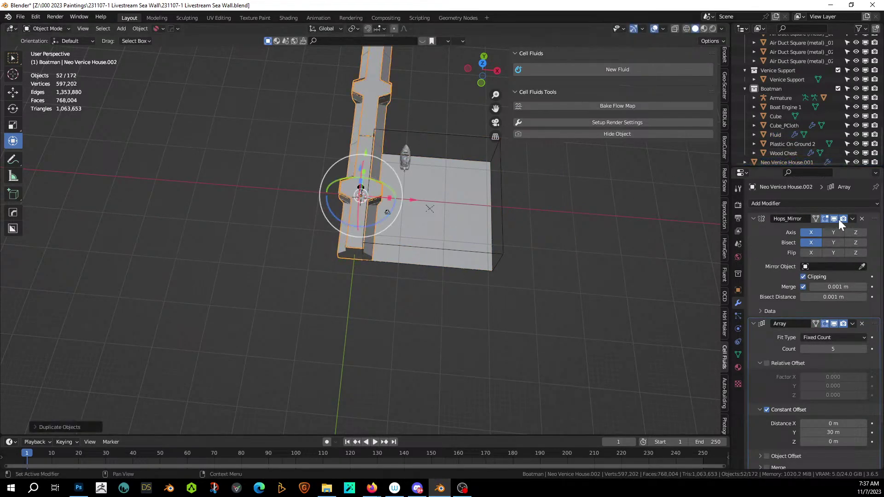
{"action": "scroll", "coordinate": [795, 145], "scroll_direction": "down", "scroll_amount": 2}
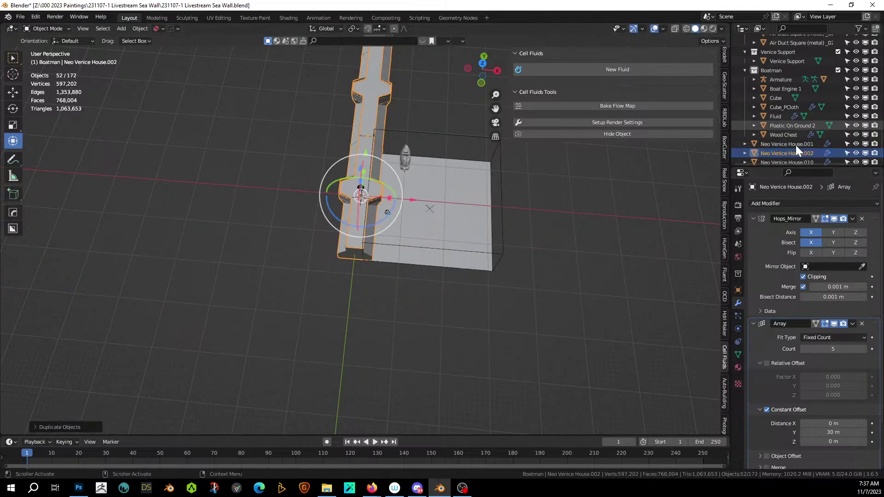
{"action": "left_click", "coordinate": [863, 219]}
{"action": "left_click", "coordinate": [862, 218]}
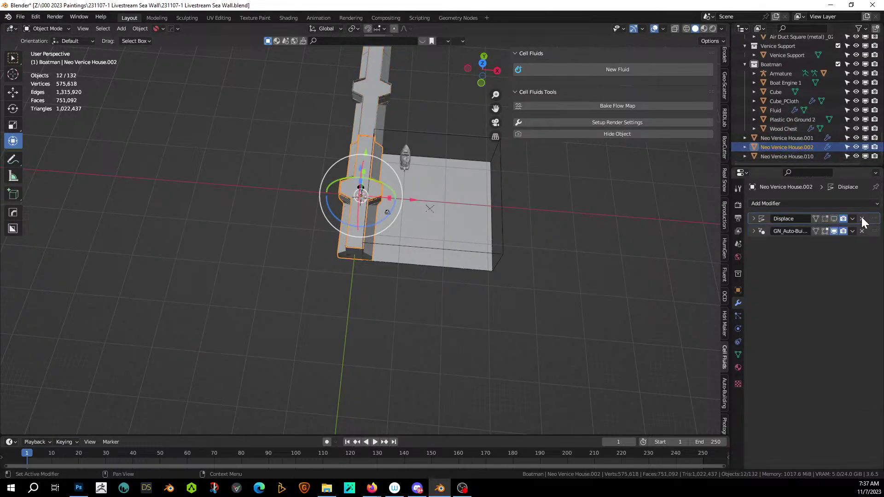
{"action": "left_click", "coordinate": [862, 219]}
{"action": "left_click", "coordinate": [862, 219]}
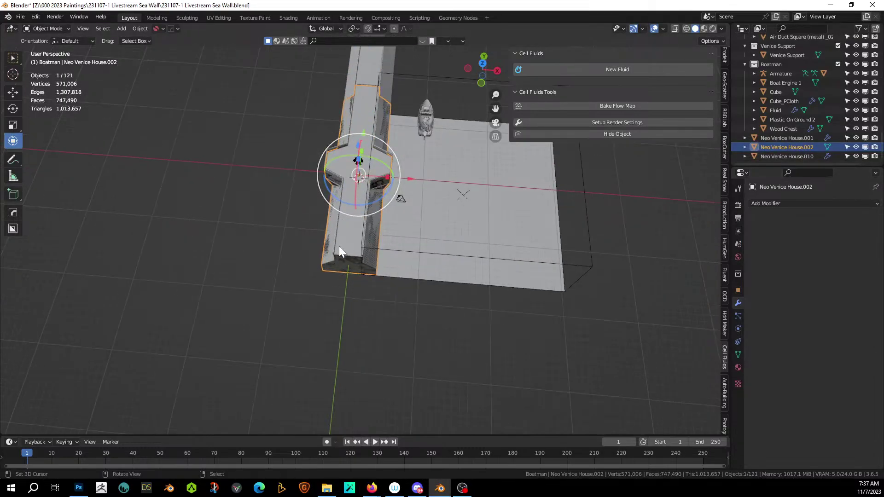
{"action": "key", "text": "m"}
{"action": "left_click", "coordinate": [551, 266]}
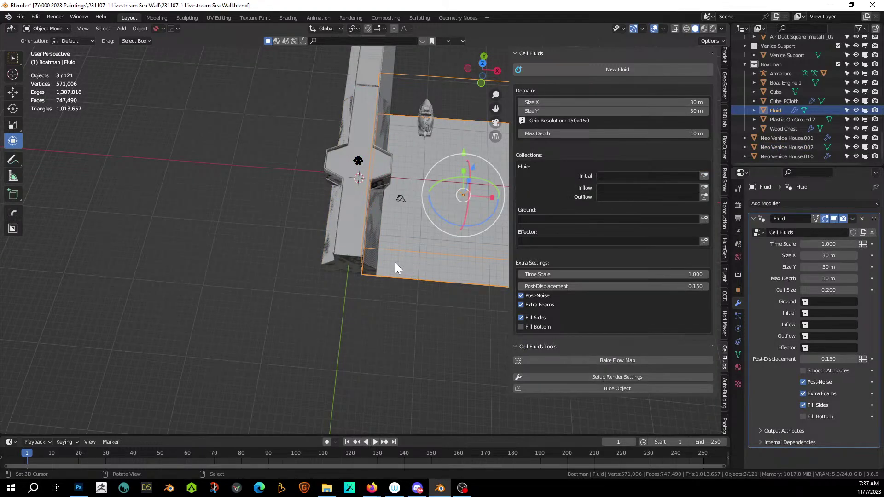
{"action": "left_click", "coordinate": [343, 263]}
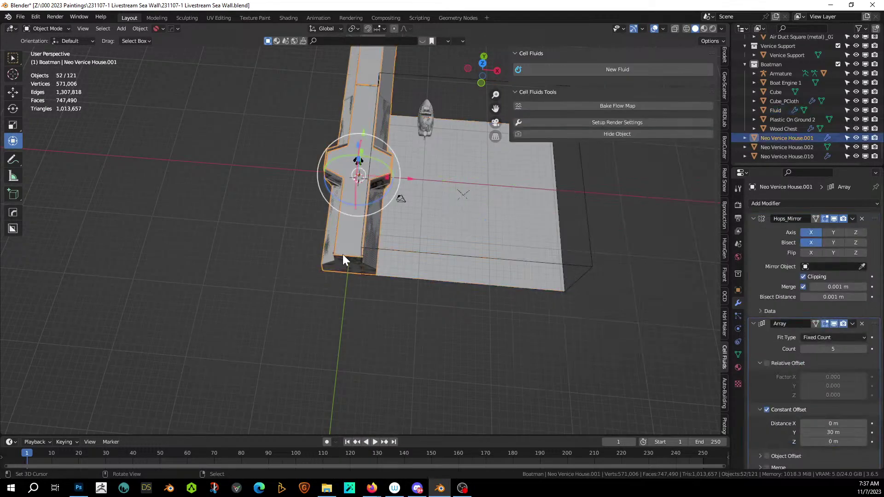
{"action": "left_click", "coordinate": [803, 148]}
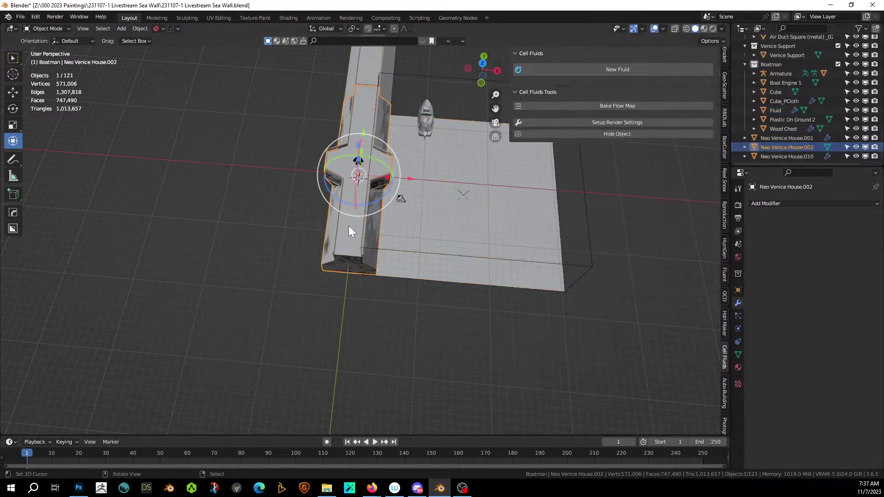
{"action": "key", "text": "m"}
Step: Select the fluid domain and create a new Ground collection for its Ground input
{"action": "left_click", "coordinate": [576, 266]}
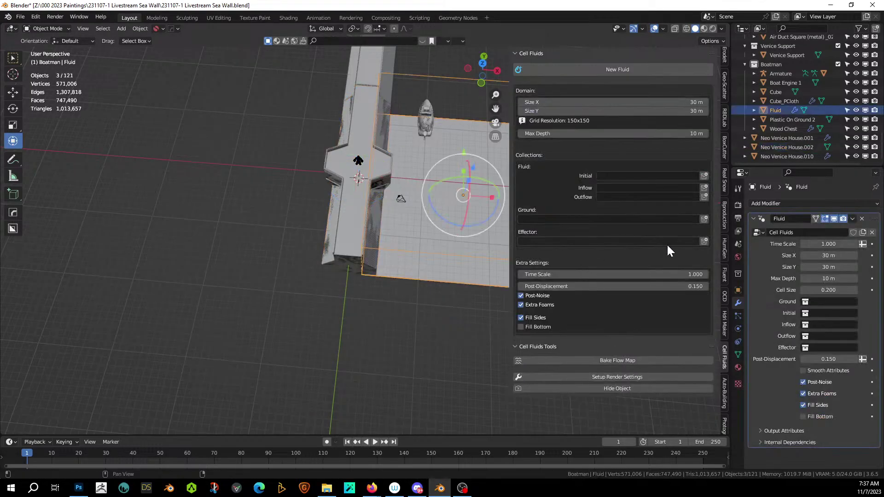
{"action": "left_click", "coordinate": [705, 220]}
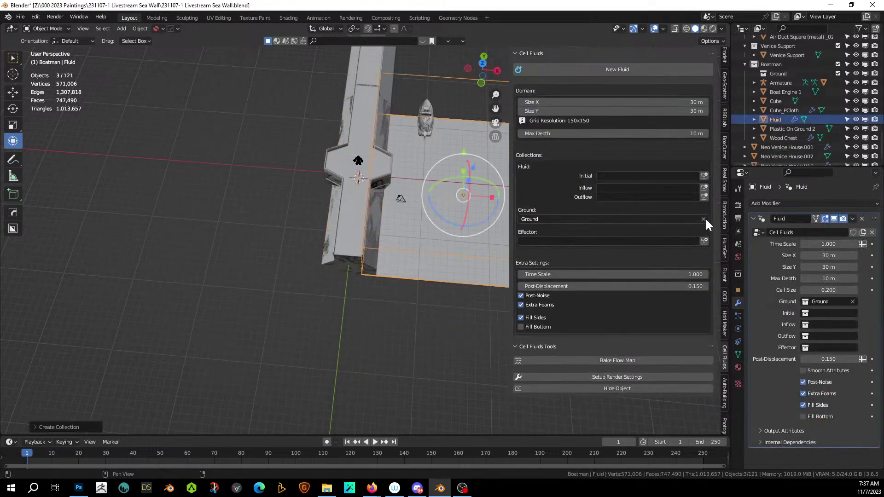
{"action": "left_click", "coordinate": [340, 240]}
{"action": "scroll", "coordinate": [819, 133], "scroll_direction": "down", "scroll_amount": 1}
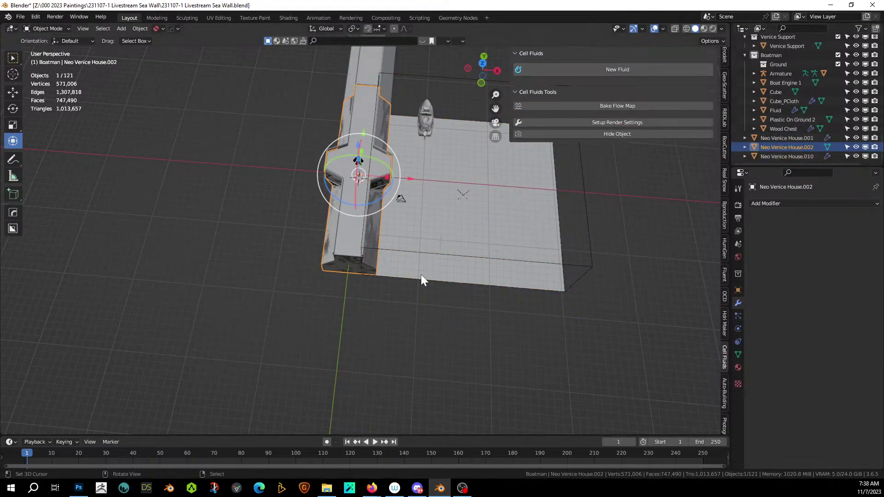
{"action": "key", "text": "KP_Divide"}
{"action": "key", "text": "KP_Divide"}
{"action": "key", "text": "m"}
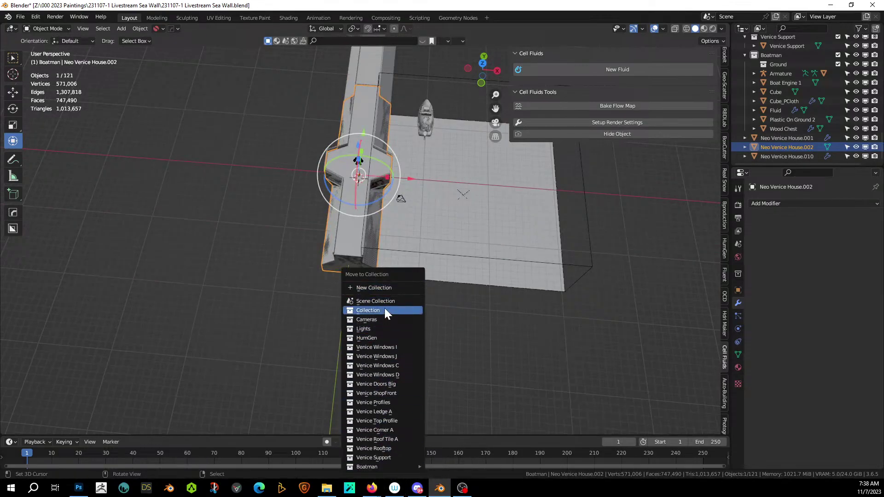
{"action": "mouse_move", "coordinate": [399, 466]}
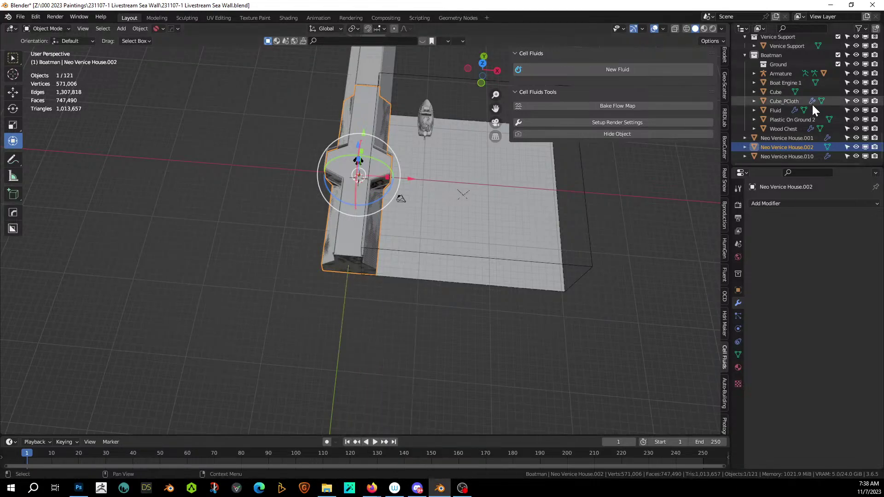
Step: Move the Ground collection out of Boatman to the scene's top level and make it the active collection
{"action": "left_click_drag", "start_coordinate": [775, 65], "coordinate": [780, 159]}
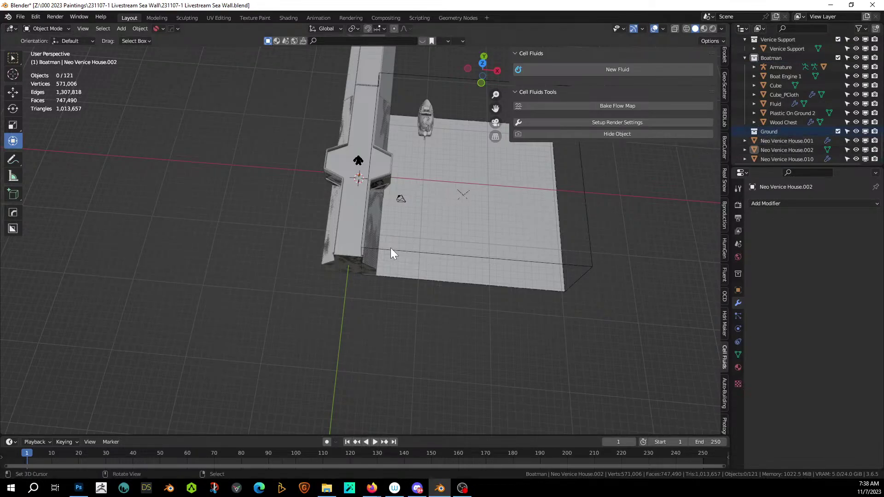
{"action": "left_click", "coordinate": [348, 245]}
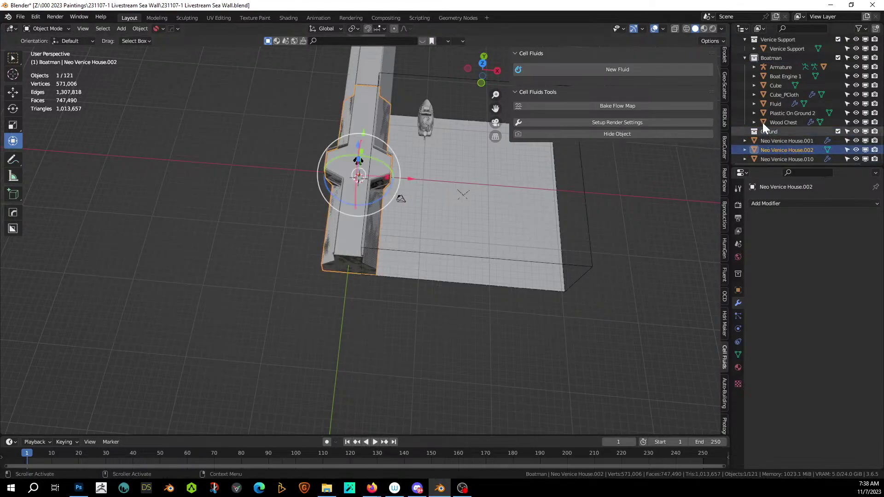
{"action": "left_click", "coordinate": [776, 131]}
{"action": "scroll", "coordinate": [784, 126], "scroll_direction": "down", "scroll_amount": 8}
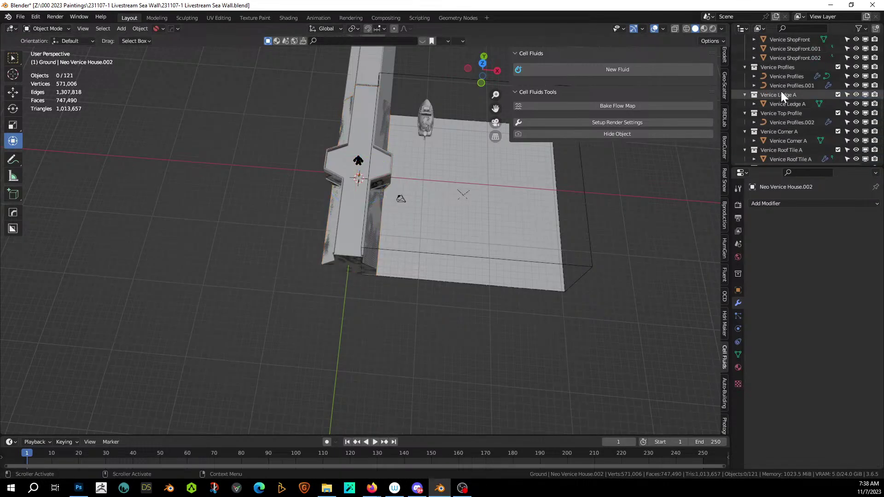
{"action": "scroll", "coordinate": [782, 92], "scroll_direction": "down", "scroll_amount": 2}
{"action": "scroll", "coordinate": [783, 92], "scroll_direction": "up", "scroll_amount": 10}
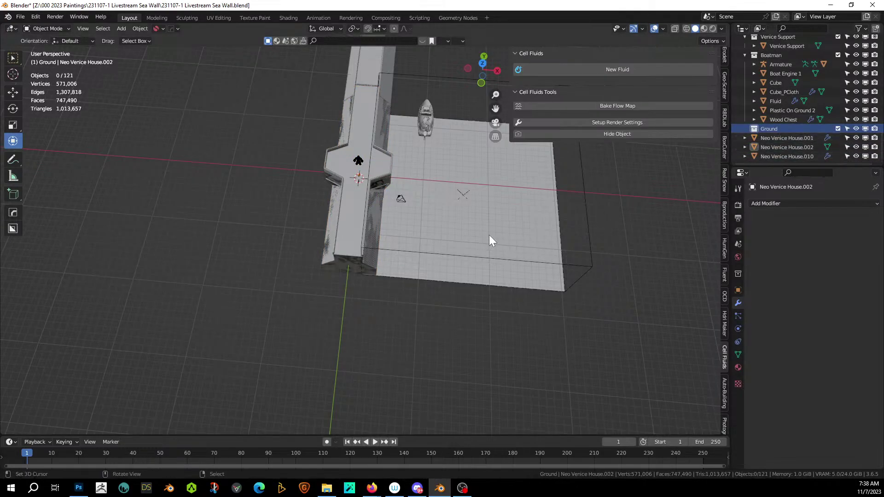
Step: Move the sea wall copy without modifiers into the Ground collection
{"action": "left_click", "coordinate": [341, 246]}
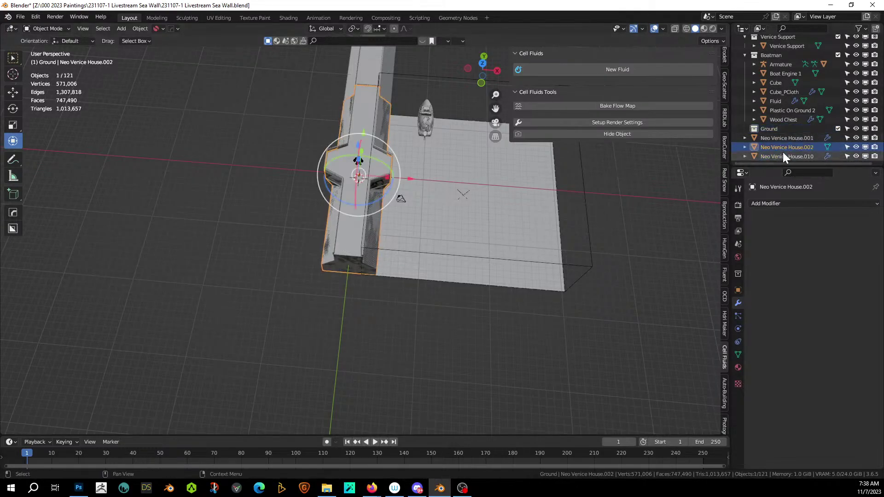
{"action": "left_click", "coordinate": [585, 221]}
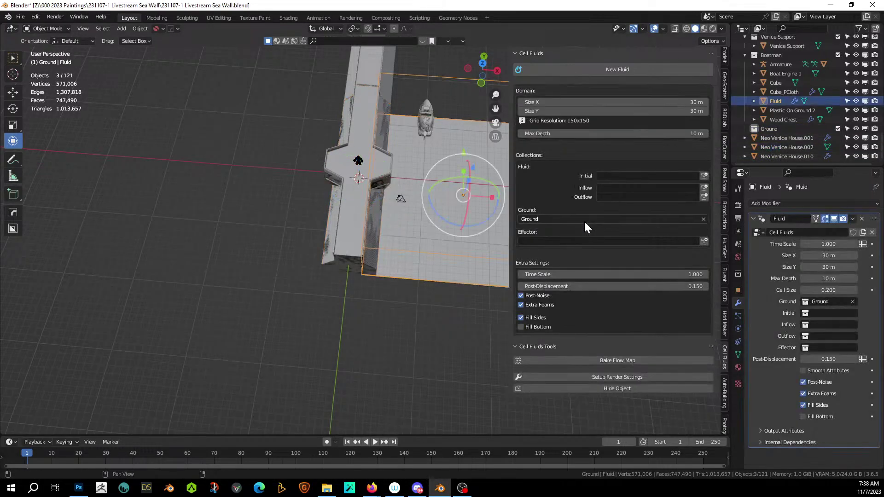
{"action": "left_click", "coordinate": [342, 251]}
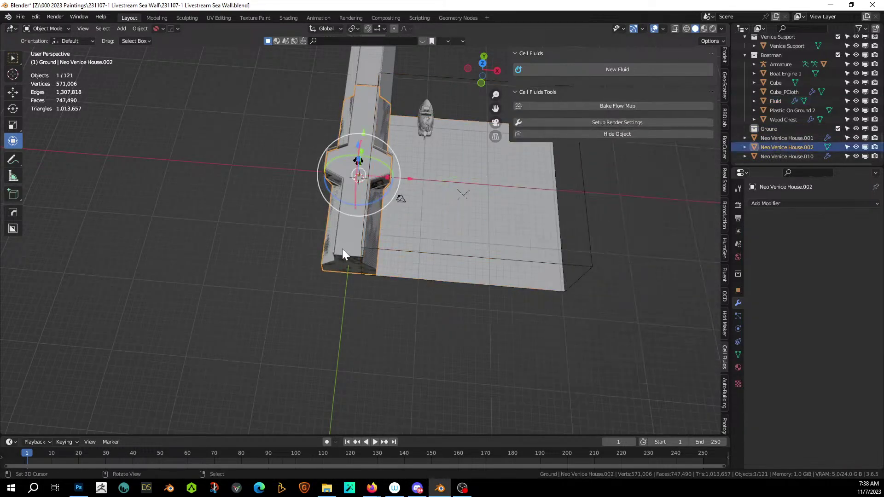
{"action": "key", "text": "m"}
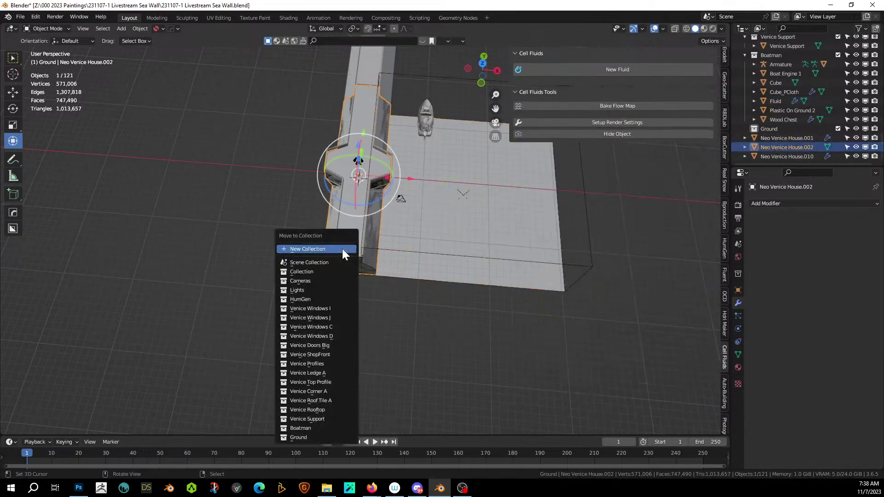
{"action": "left_click", "coordinate": [297, 437]}
Step: Select the fluid domain and snap the 3D cursor to its origin
{"action": "mouse_move", "coordinate": [415, 344]}
{"action": "middle_mouse_down"}
{"action": "mouse_move", "coordinate": [431, 288]}
{"action": "mouse_move", "coordinate": [412, 278]}
{"action": "mouse_move", "coordinate": [413, 341]}
{"action": "mouse_move", "coordinate": [378, 350]}
{"action": "mouse_move", "coordinate": [381, 360]}
{"action": "mouse_move", "coordinate": [405, 355]}
{"action": "mouse_move", "coordinate": [419, 338]}
{"action": "mouse_move", "coordinate": [403, 354]}
{"action": "middle_mouse_up"}
{"action": "scroll", "coordinate": [414, 339], "scroll_direction": "up", "scroll_amount": 3}
{"action": "scroll", "coordinate": [418, 333], "scroll_direction": "up", "scroll_amount": 2}
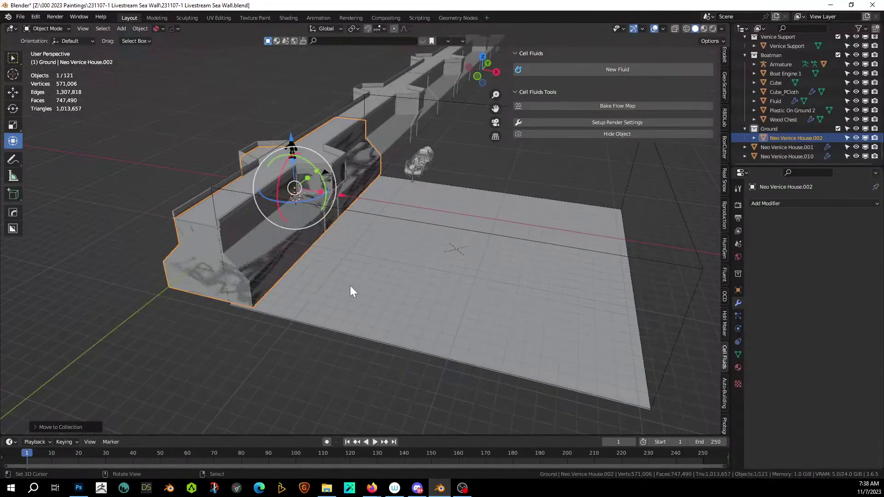
{"action": "left_click", "coordinate": [465, 297]}
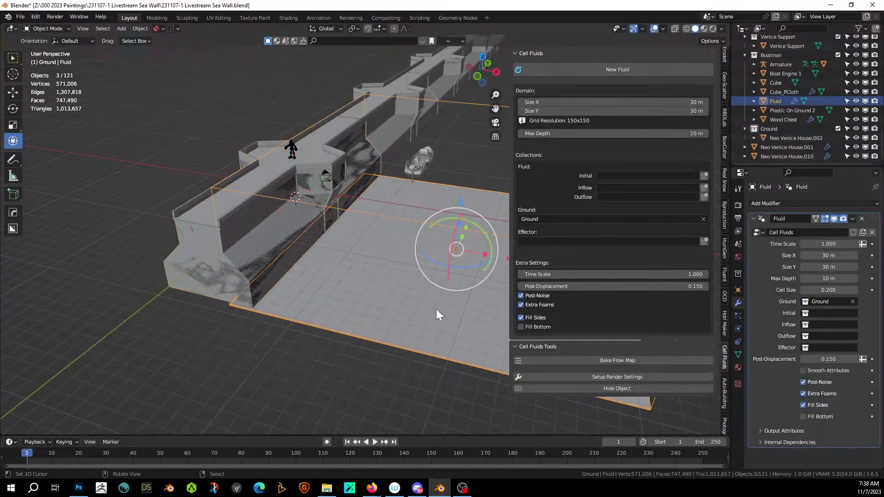
{"action": "middle_click_drag", "start_coordinate": [403, 304], "coordinate": [416, 324]}
{"action": "key", "text": "shift+s"}
{"action": "key", "text": "KP_2"}
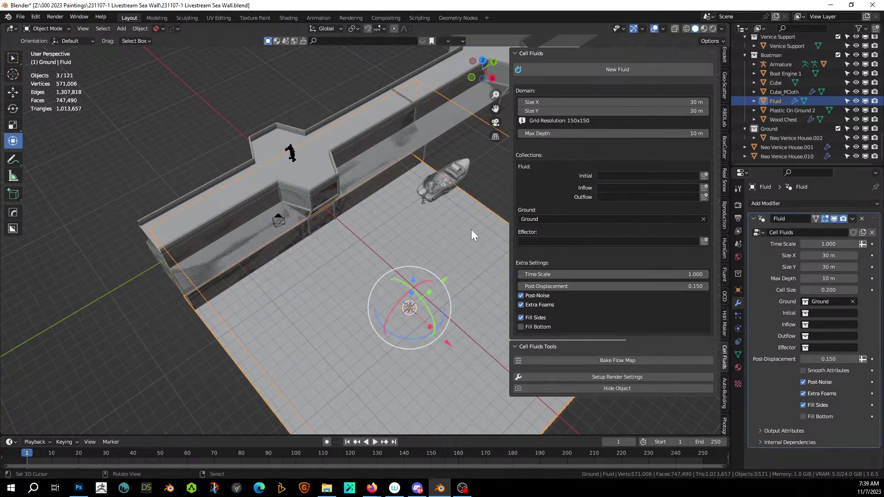
Step: Try to create an Initial Fluid collection for the fluid's Initial input with the Scene Collection active
{"action": "left_click", "coordinate": [705, 176]}
{"action": "key", "text": "ctrl+z"}
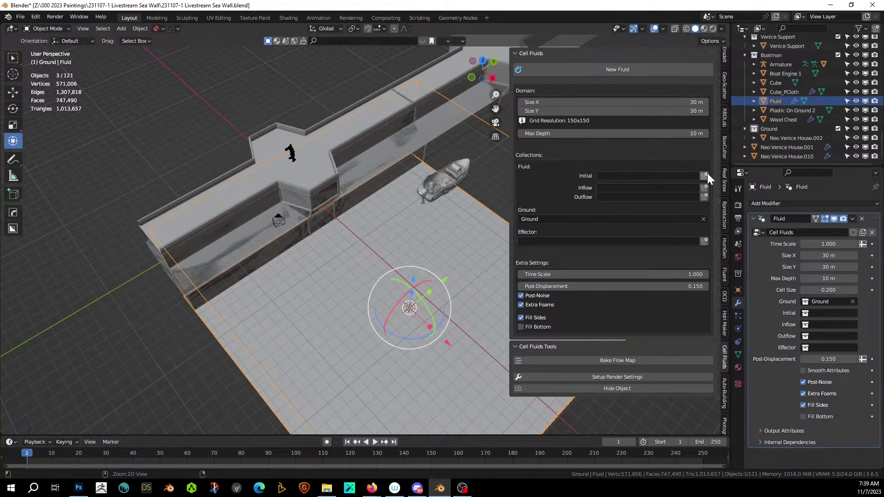
{"action": "scroll", "coordinate": [799, 118], "scroll_direction": "up", "scroll_amount": 5}
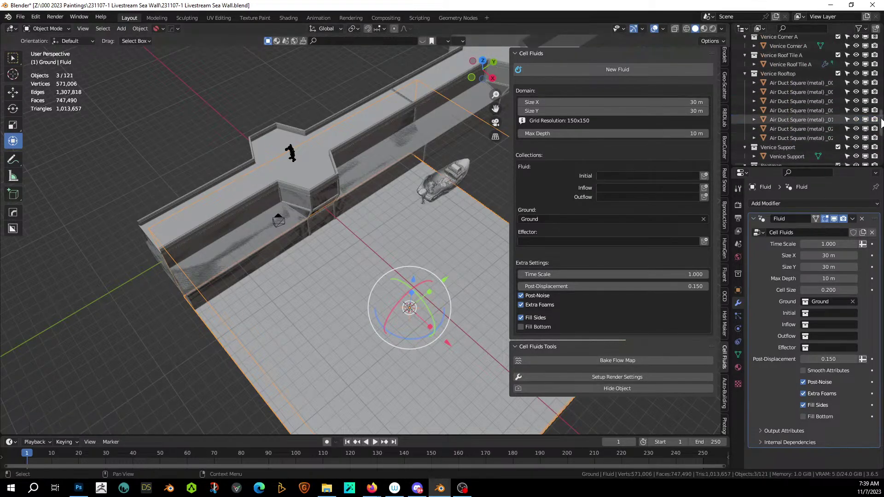
{"action": "left_click_drag", "start_coordinate": [881, 121], "coordinate": [882, 28]}
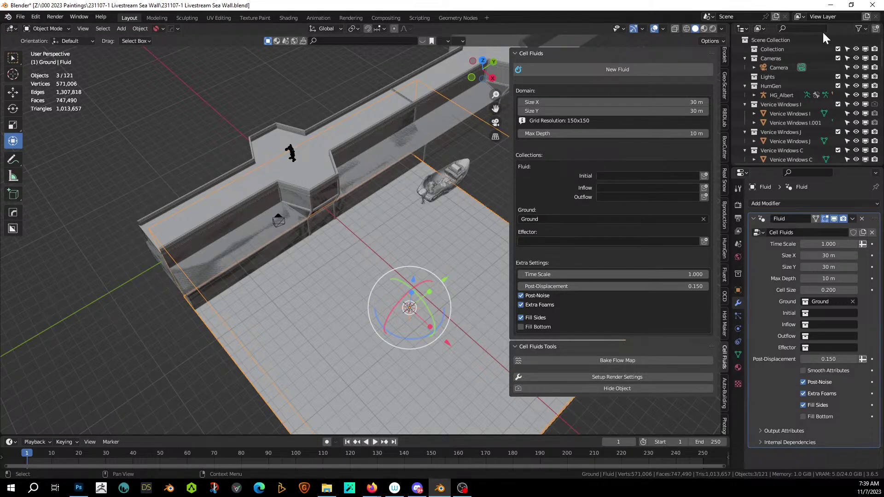
{"action": "left_click", "coordinate": [783, 40]}
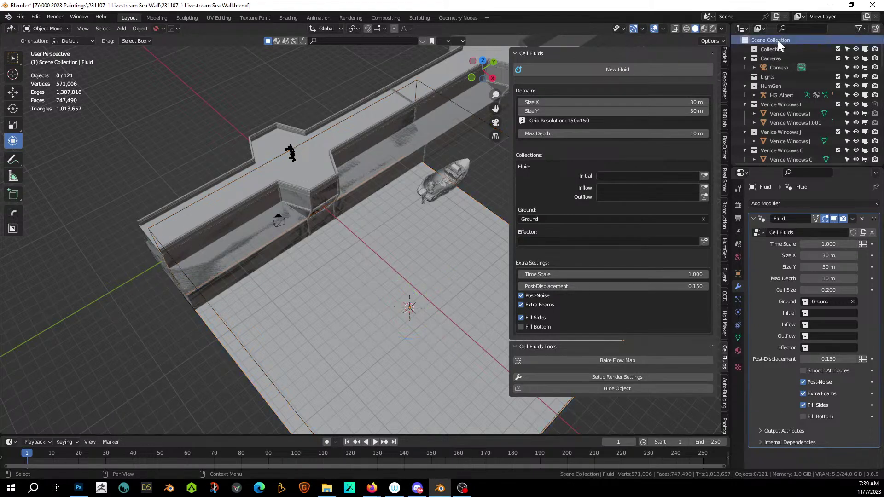
{"action": "left_click", "coordinate": [705, 176]}
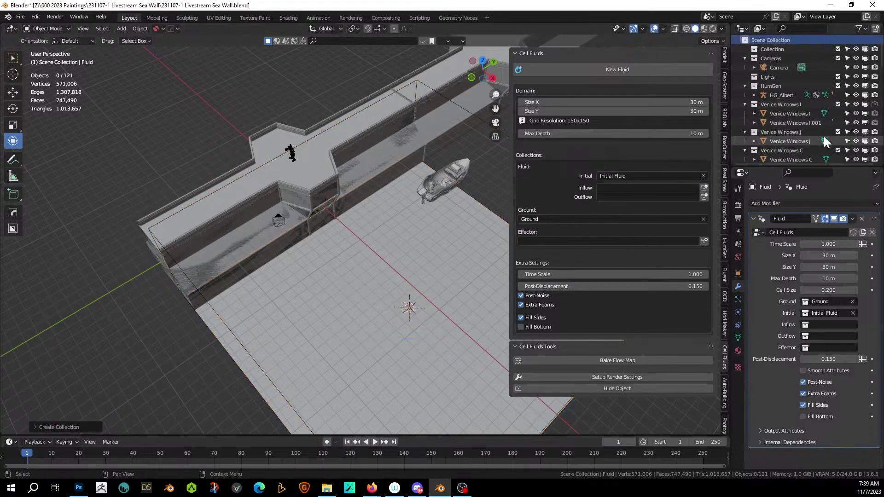
Step: Delete the Initial Fluid collection nested under Boatman, including its hierarchy
{"action": "mouse_move", "coordinate": [882, 53]}
{"action": "left_mouse_down"}
{"action": "mouse_move", "coordinate": [881, 161]}
{"action": "mouse_move", "coordinate": [880, 46]}
{"action": "left_mouse_up"}
{"action": "scroll", "coordinate": [806, 101], "scroll_direction": "down", "scroll_amount": 5}
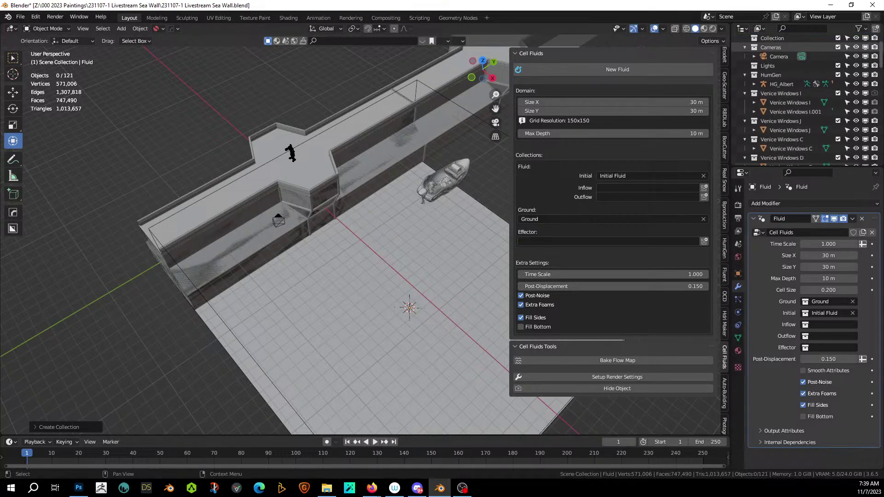
{"action": "scroll", "coordinate": [806, 102], "scroll_direction": "down", "scroll_amount": 7}
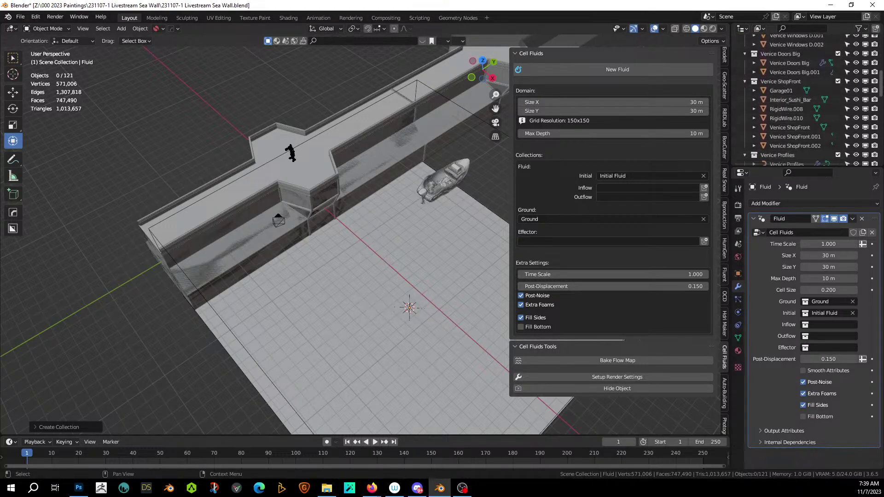
{"action": "scroll", "coordinate": [806, 102], "scroll_direction": "down", "scroll_amount": 6}
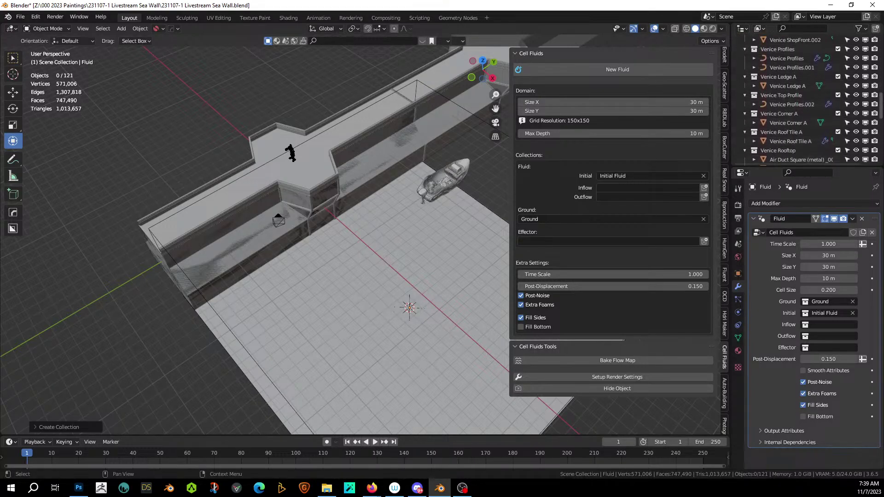
{"action": "scroll", "coordinate": [806, 101], "scroll_direction": "down", "scroll_amount": 3}
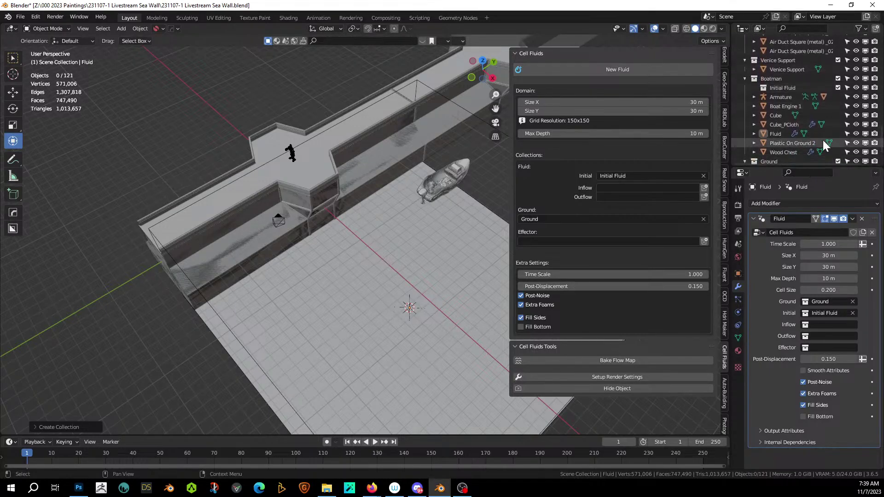
{"action": "left_click", "coordinate": [770, 89]}
{"action": "right_click", "coordinate": [771, 89]}
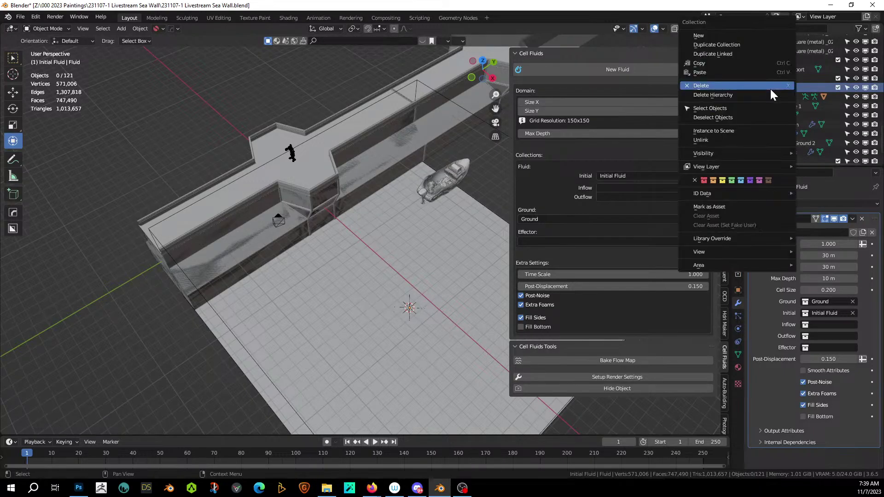
{"action": "left_click", "coordinate": [711, 96]}
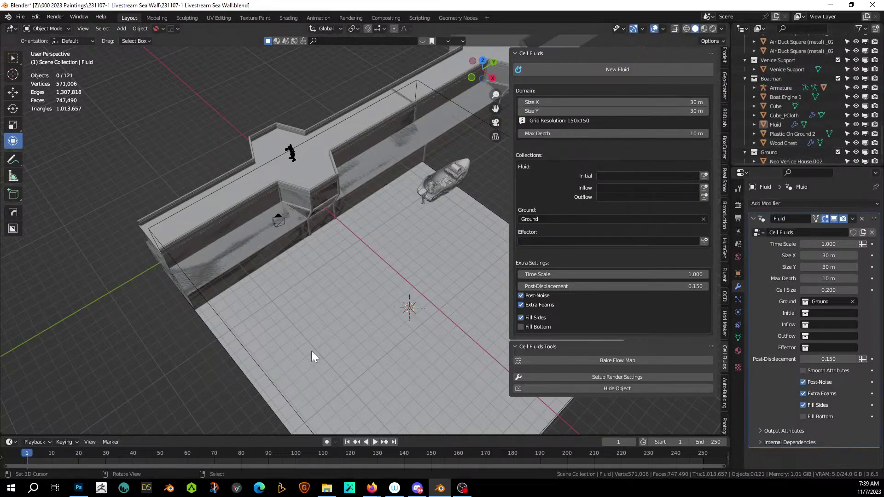
Step: Add a cube mesh at the 3D cursor and move it up 1 m along Z
{"action": "scroll", "coordinate": [357, 336], "scroll_direction": "down", "scroll_amount": 2}
{"action": "key", "text": "shift+a"}
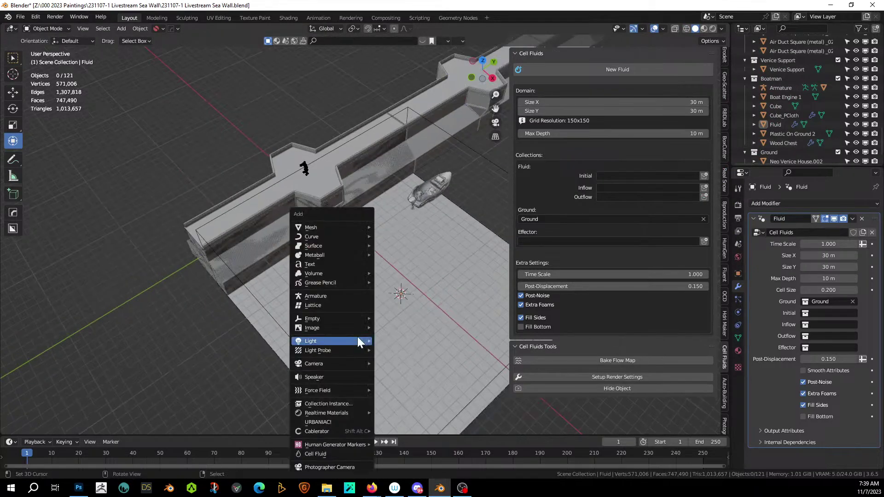
{"action": "mouse_move", "coordinate": [334, 228]}
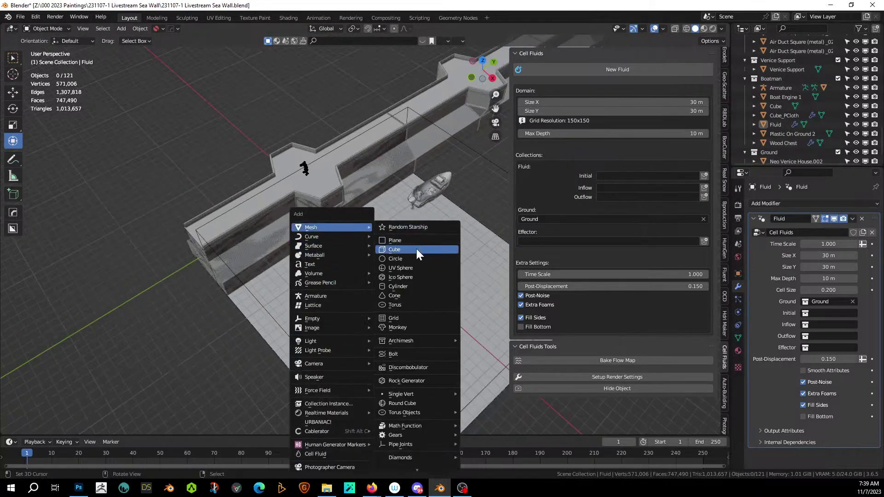
{"action": "left_click", "coordinate": [416, 248]}
{"action": "middle_click_drag", "start_coordinate": [416, 249], "coordinate": [459, 290]}
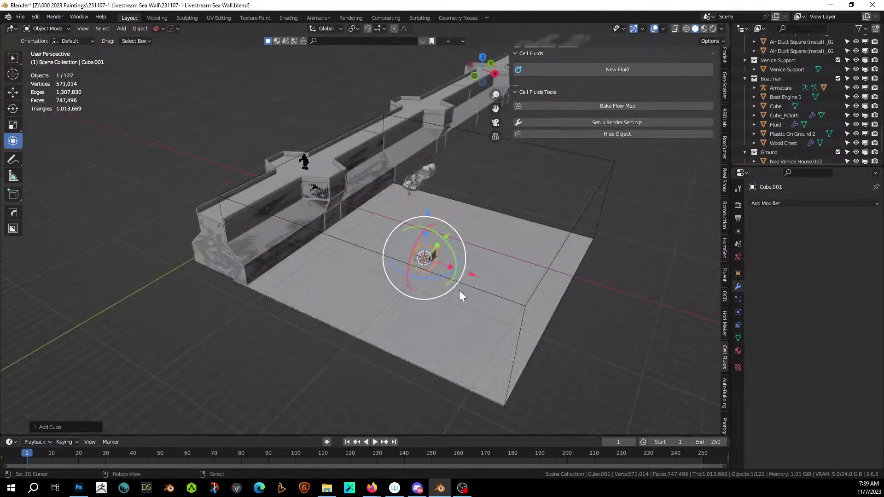
{"action": "key", "text": "s"}
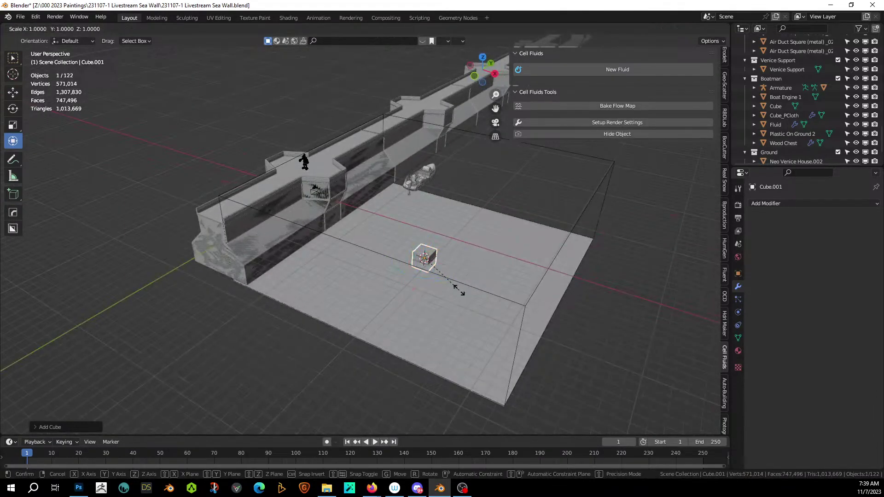
{"action": "key", "text": "Escape"}
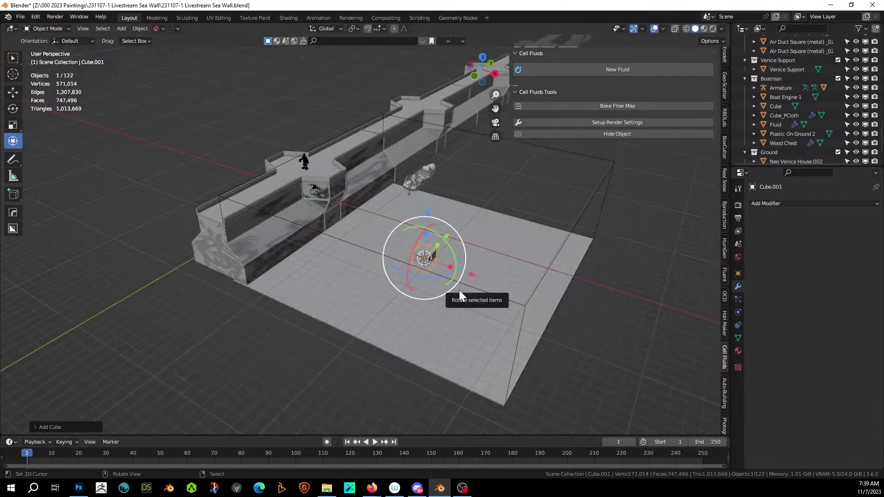
{"action": "type", "text": "gz1"}
{"action": "key", "text": "Return"}
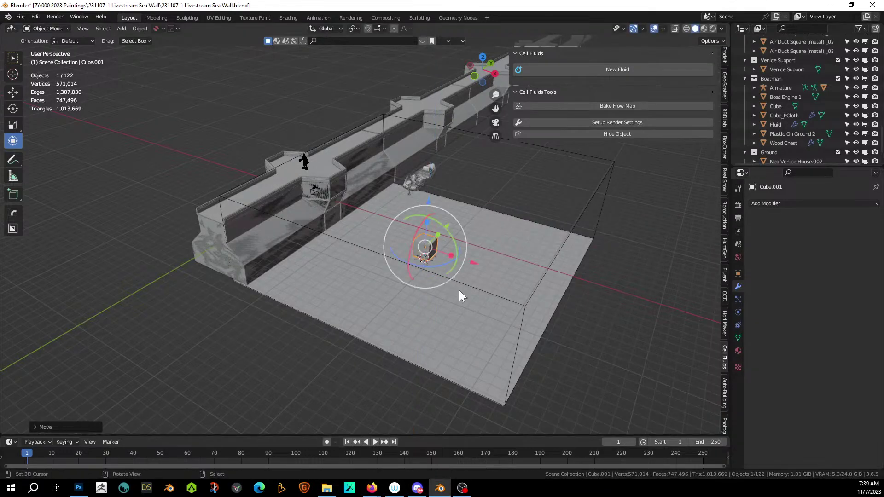
Step: Scale the cube up uniformly, then by about 7.5 in X and Y only, to fill the fluid domain's footprint
{"action": "key", "text": "s"}
{"action": "left_click", "coordinate": [459, 290]}
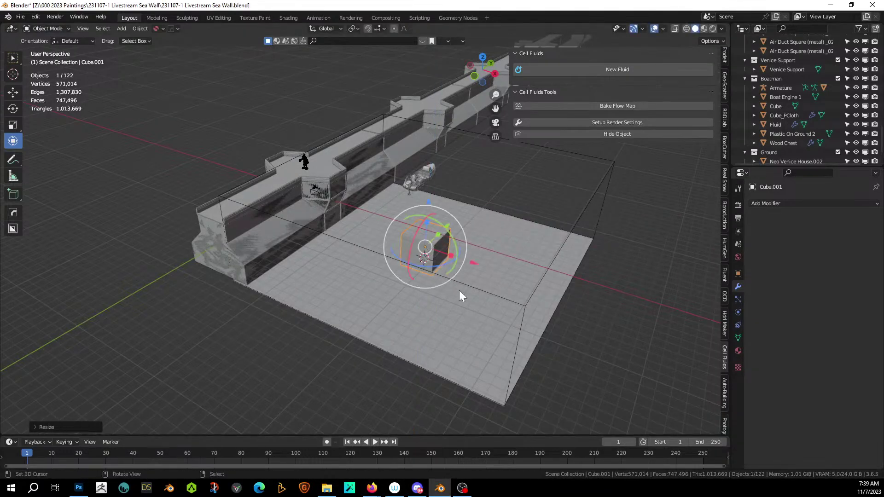
{"action": "key", "text": "s"}
{"action": "key", "text": "shift+z"}
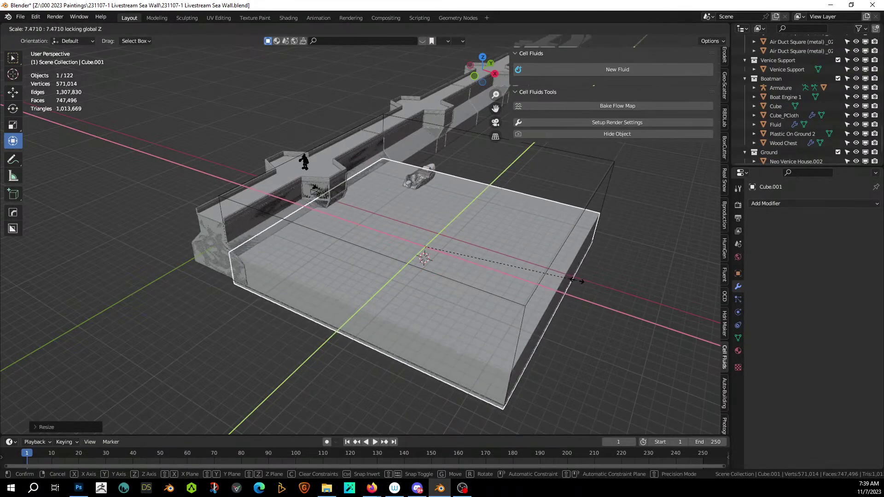
{"action": "left_click", "coordinate": [573, 279]}
{"action": "middle_click_drag", "start_coordinate": [571, 278], "coordinate": [488, 271]}
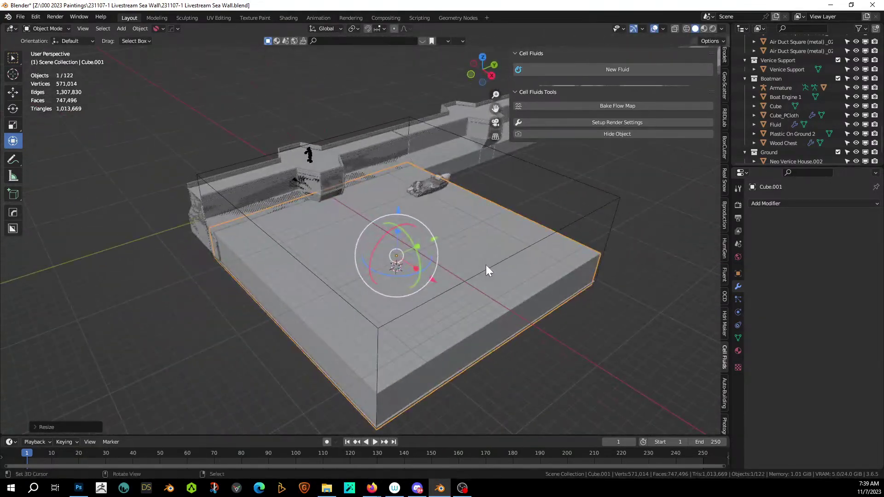
Step: Scale the cube down slightly so it sits inside the fluid domain and apply its rotation and scale
{"action": "key", "text": "s"}
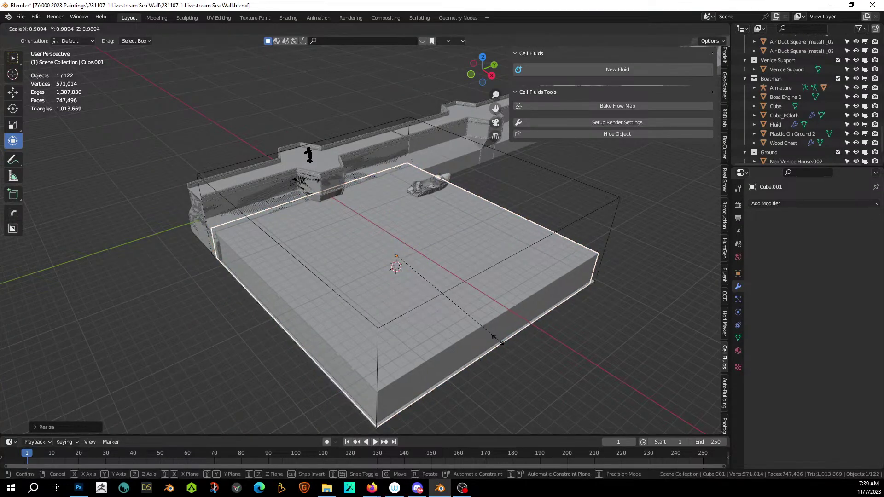
{"action": "left_click", "coordinate": [488, 339]}
{"action": "key", "text": "ctrl+a"}
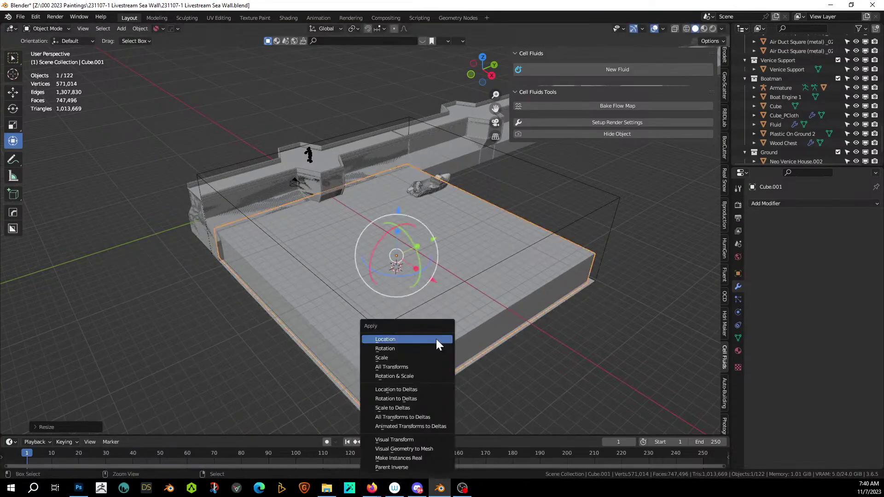
{"action": "left_click", "coordinate": [408, 377]}
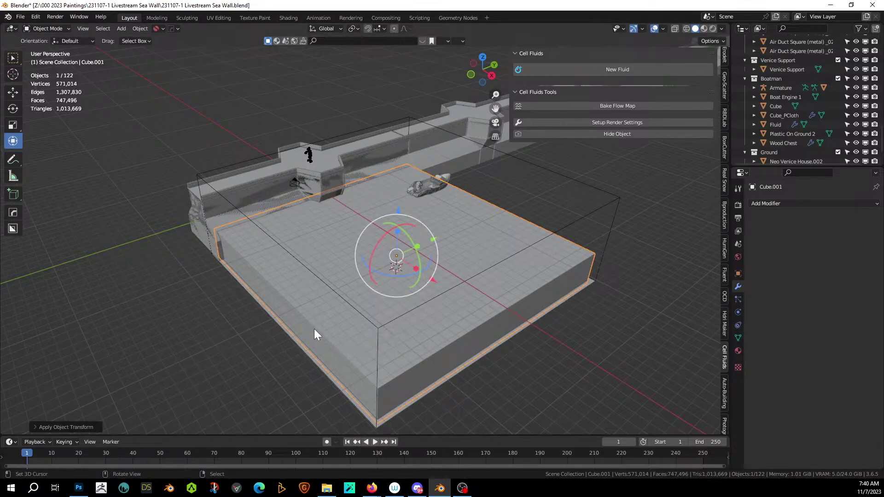
Step: Move the cube into a new collection named Initial Water
{"action": "key", "text": "m"}
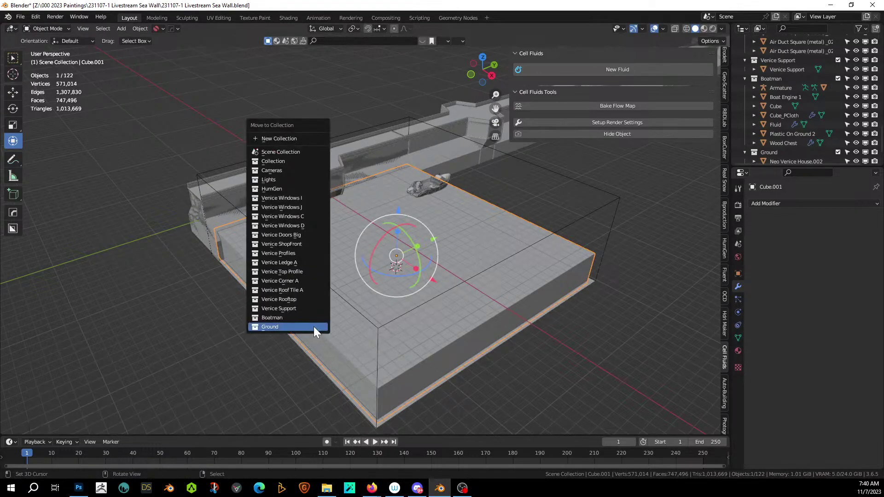
{"action": "left_click", "coordinate": [275, 140]}
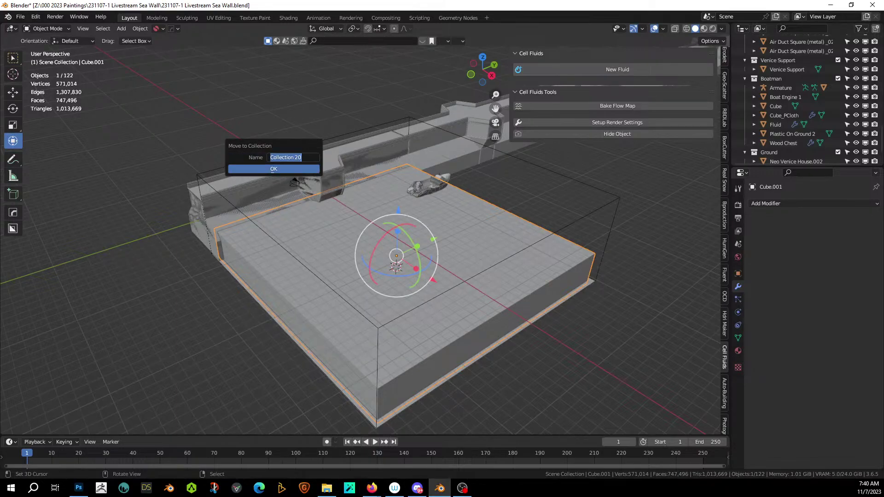
{"action": "type", "text": "Initial Water"}
{"action": "key", "text": "Return"}
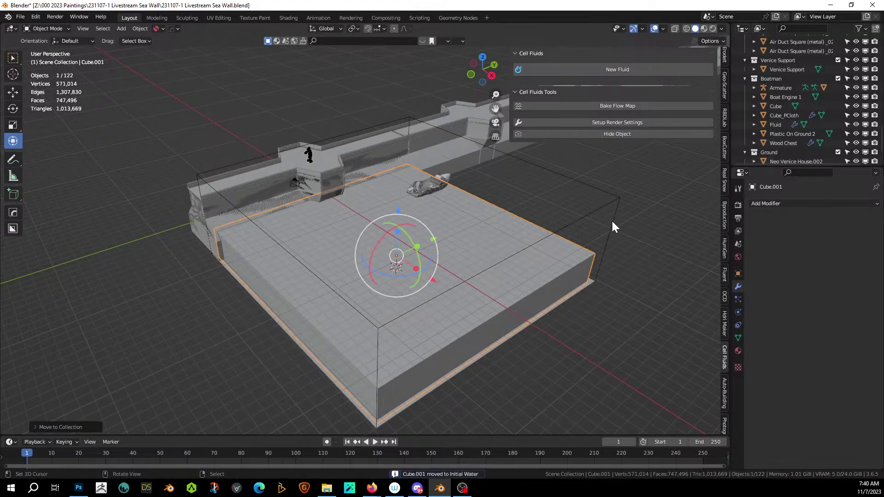
Step: Assign the Initial Water collection as the fluid domain's initial fluid
{"action": "left_click", "coordinate": [619, 202], "text": "shift"}
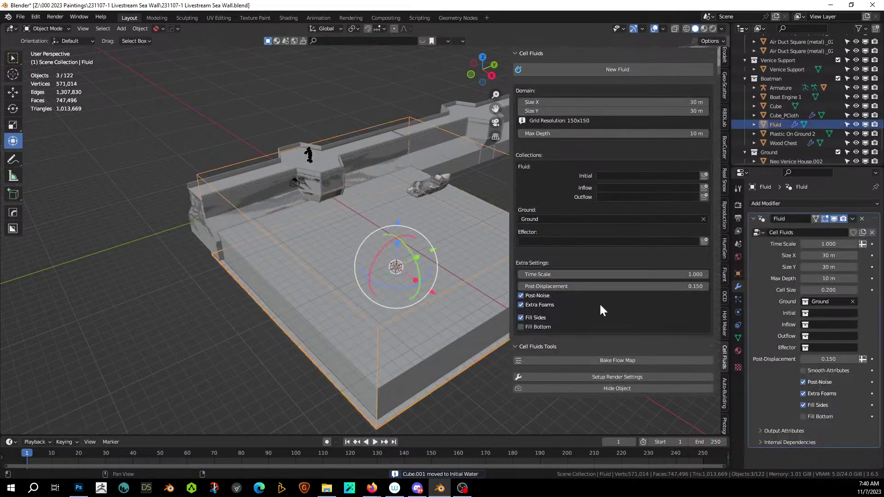
{"action": "left_click", "coordinate": [684, 176]}
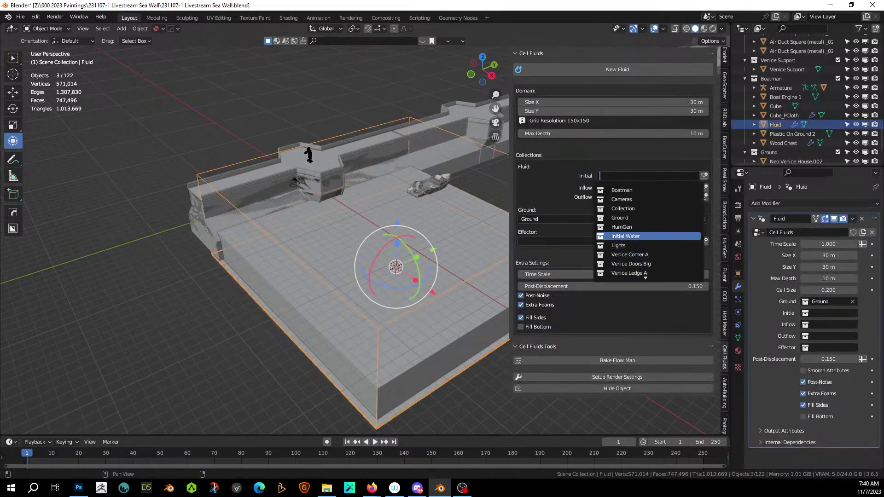
{"action": "left_click", "coordinate": [629, 236]}
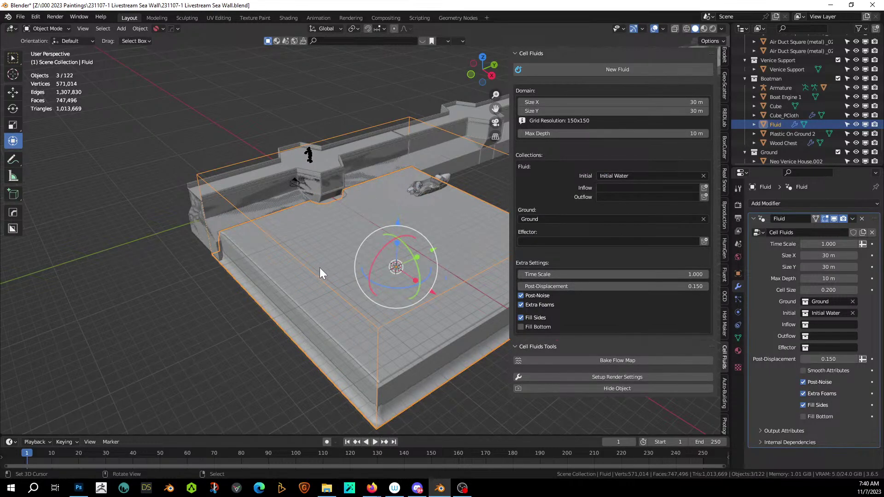
Step: Play the water simulation from a low viewing angle and stop it after checking how the water moves
{"action": "middle_click_drag", "start_coordinate": [321, 273], "coordinate": [217, 286]}
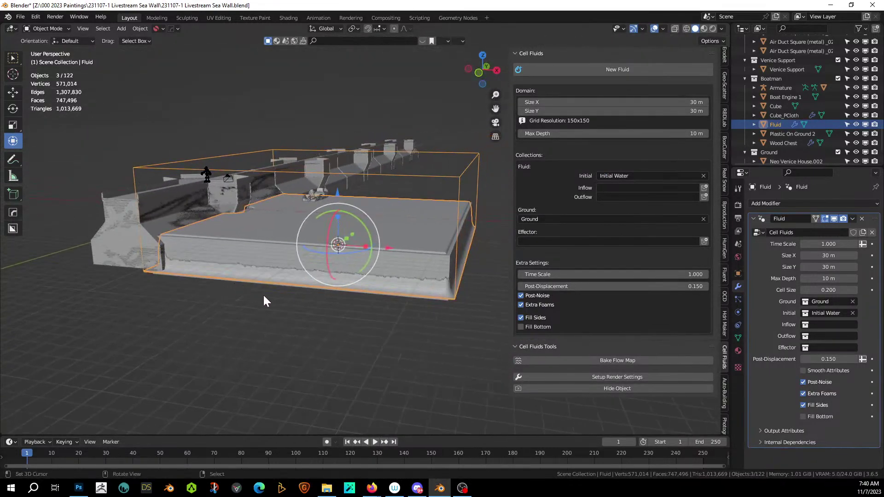
{"action": "left_click", "coordinate": [375, 443]}
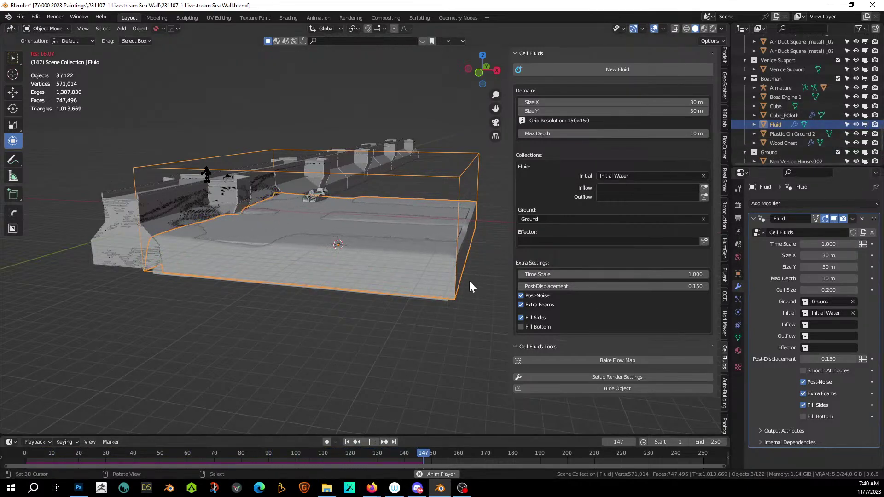
{"action": "left_click", "coordinate": [372, 443]}
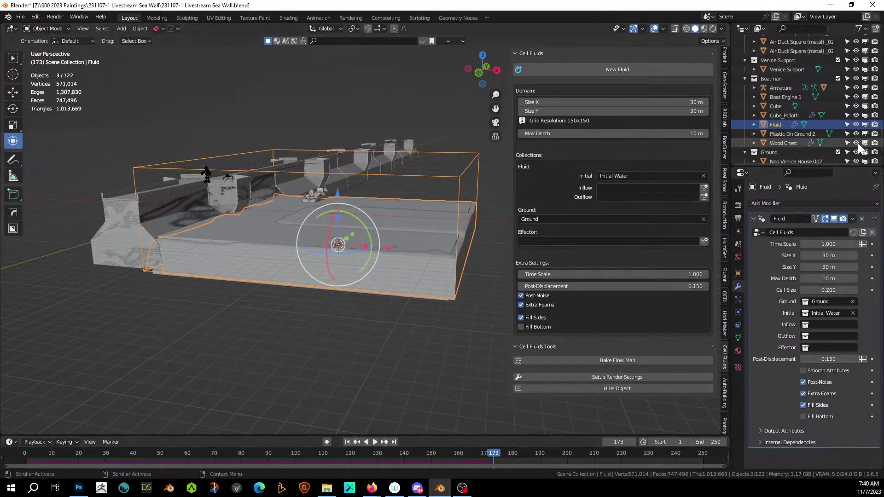
Step: Exclude the Initial Water collection from the view layer and replay the simulation from the first frame
{"action": "scroll", "coordinate": [831, 101], "scroll_direction": "down", "scroll_amount": 3}
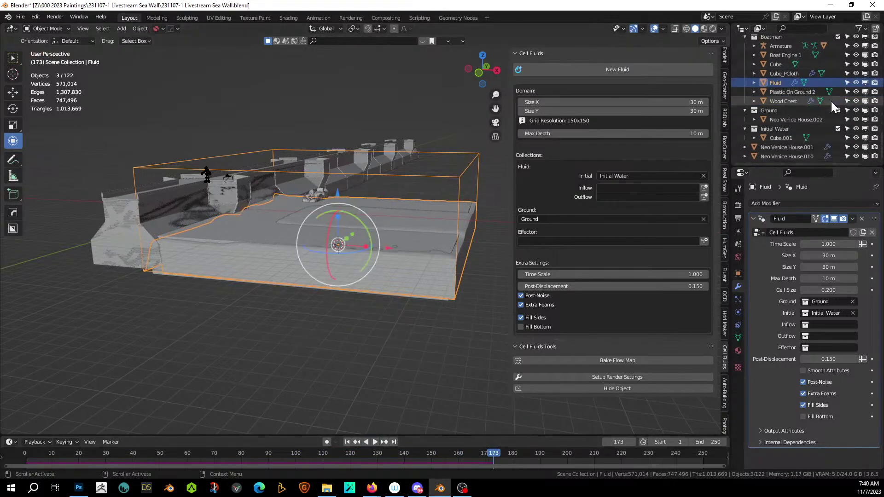
{"action": "left_click", "coordinate": [838, 129]}
{"action": "scroll", "coordinate": [400, 317], "scroll_direction": "up", "scroll_amount": 8}
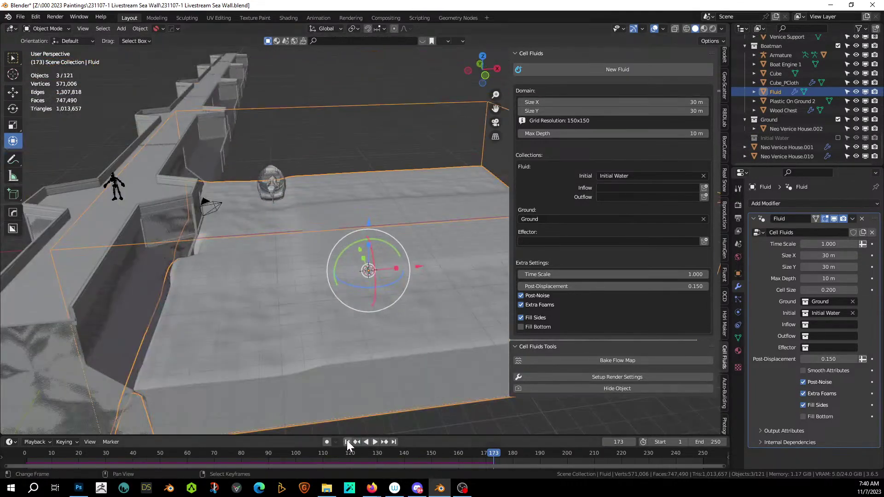
{"action": "left_click", "coordinate": [347, 442]}
{"action": "left_click", "coordinate": [376, 442]}
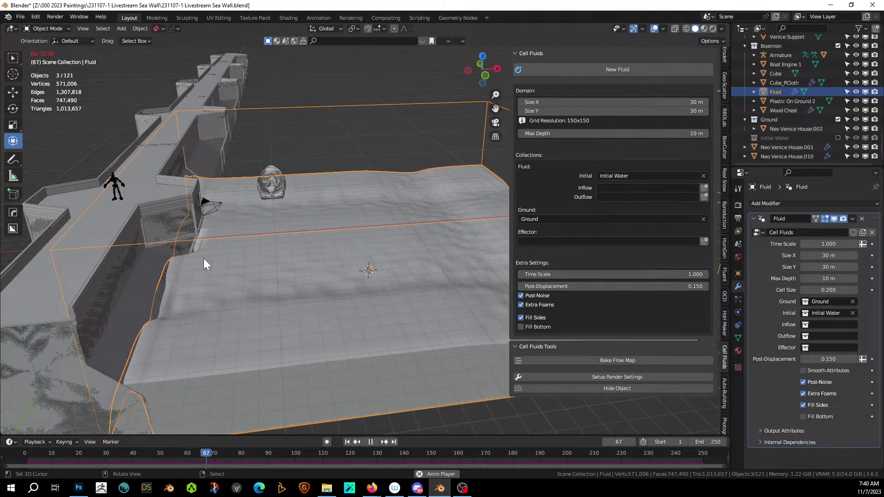
{"action": "left_click", "coordinate": [371, 442]}
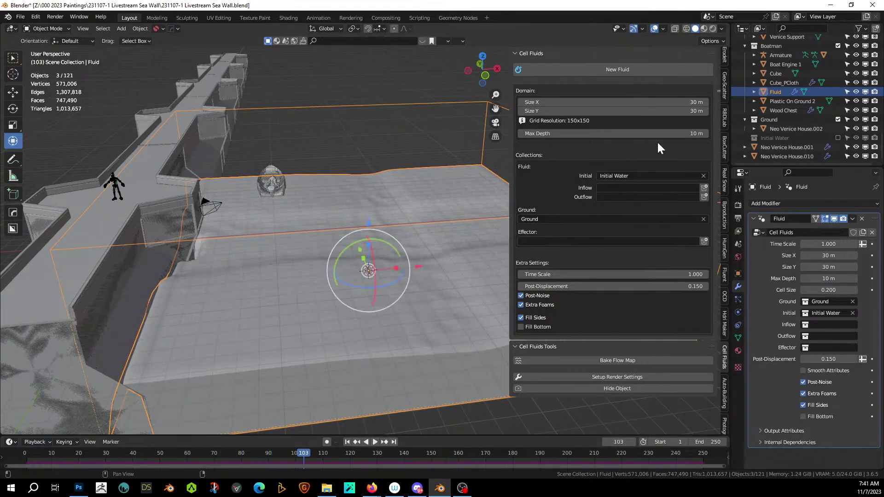
Step: Isolate the simplified wall in the Ground collection and move its protruding block's front face inward about 0.8 m along X
{"action": "left_click", "coordinate": [778, 127]}
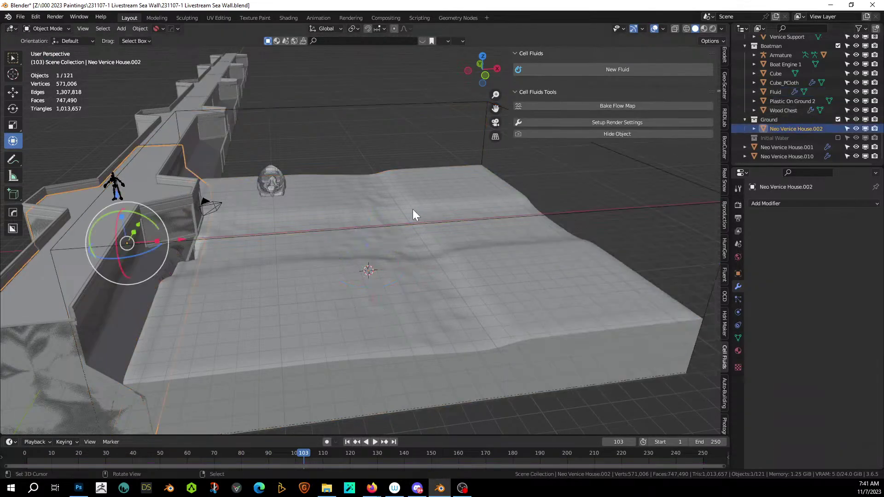
{"action": "key", "text": "KP_Divide"}
{"action": "middle_click_drag", "start_coordinate": [429, 240], "coordinate": [479, 209]}
{"action": "key", "text": "Tab"}
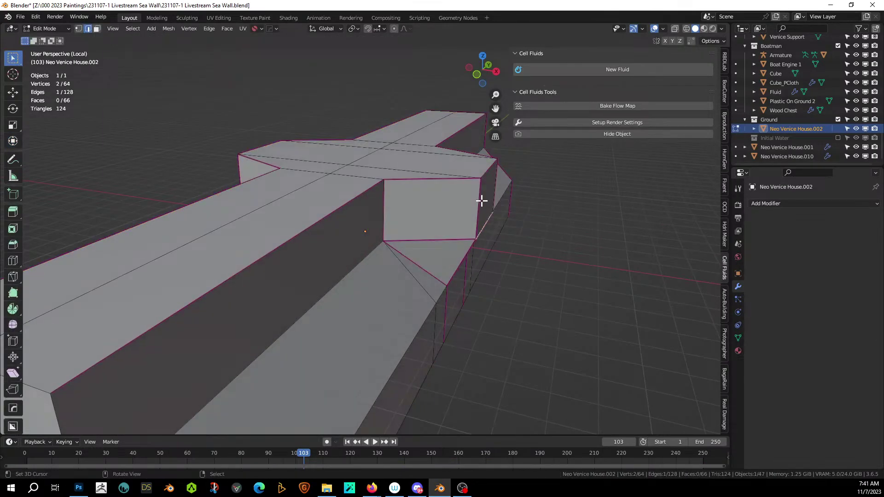
{"action": "key", "text": "3"}
{"action": "left_click", "coordinate": [484, 199]}
{"action": "mouse_move", "coordinate": [527, 243]}
{"action": "middle_mouse_down"}
{"action": "mouse_move", "coordinate": [518, 244]}
{"action": "mouse_move", "coordinate": [528, 247]}
{"action": "middle_mouse_up"}
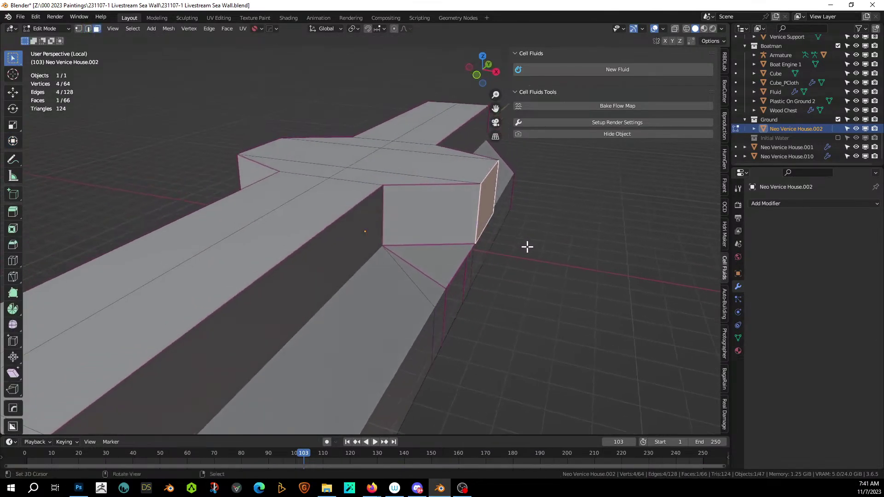
{"action": "key", "text": "g"}
{"action": "key", "text": "x"}
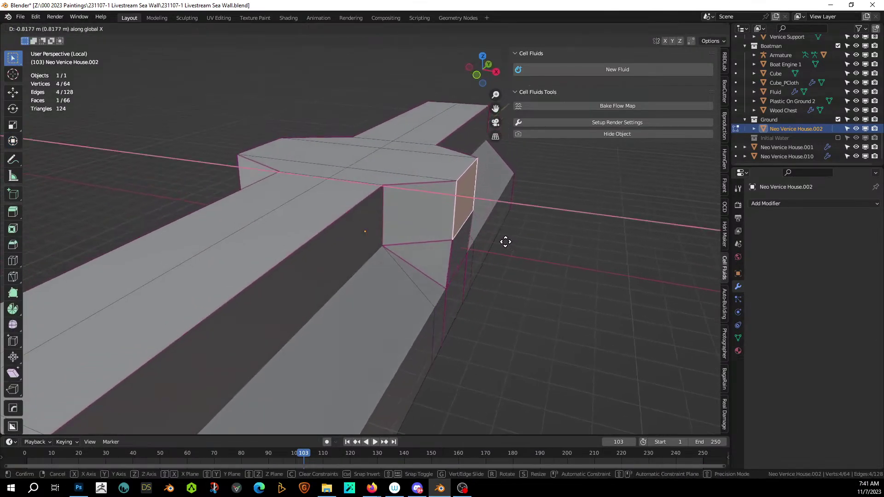
{"action": "left_click", "coordinate": [502, 240]}
{"action": "middle_click_drag", "start_coordinate": [503, 239], "coordinate": [529, 233]}
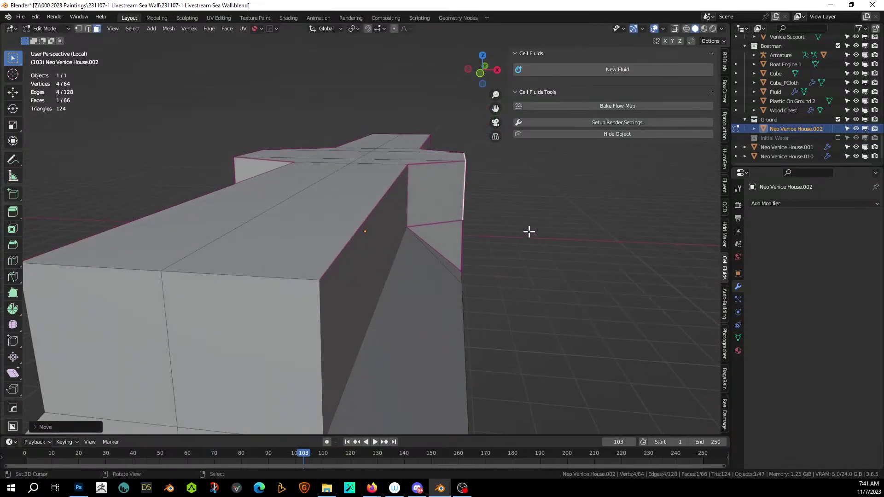
{"action": "key", "text": "Tab"}
{"action": "key", "text": "KP_Divide"}
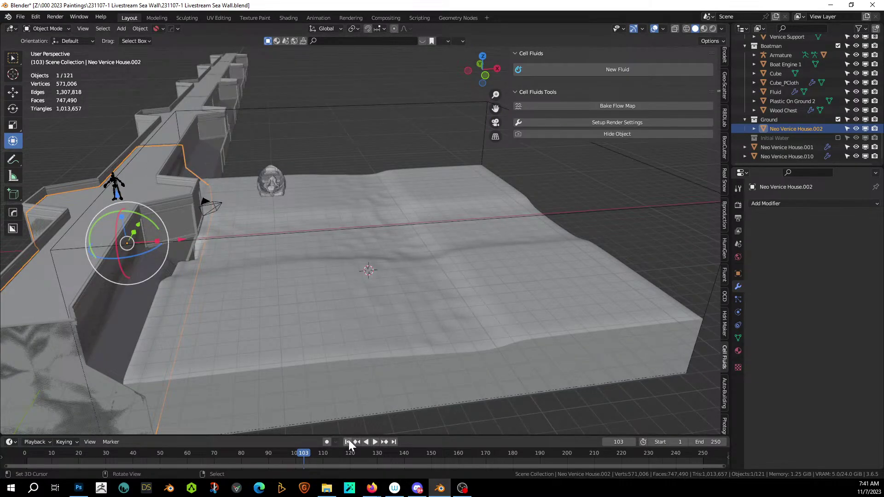
Step: Replay the simulation from the first frame to check the water against the adjusted wall mesh
{"action": "left_click", "coordinate": [347, 442]}
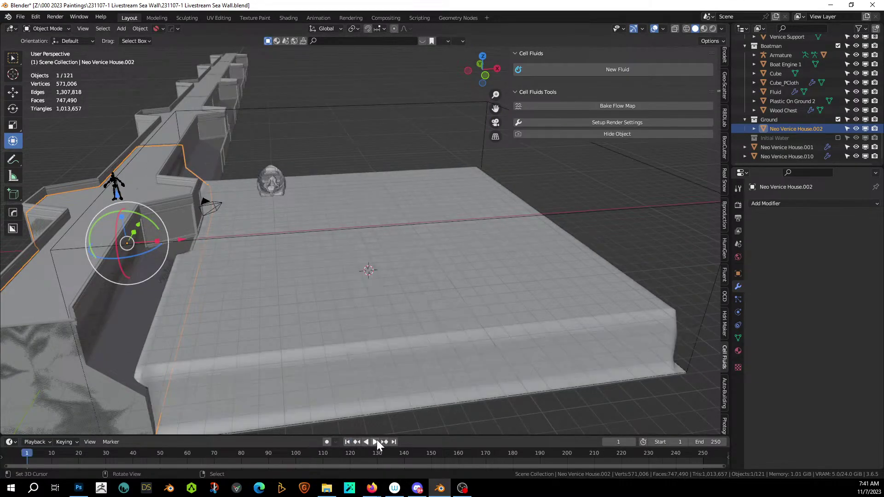
{"action": "left_click", "coordinate": [376, 442]}
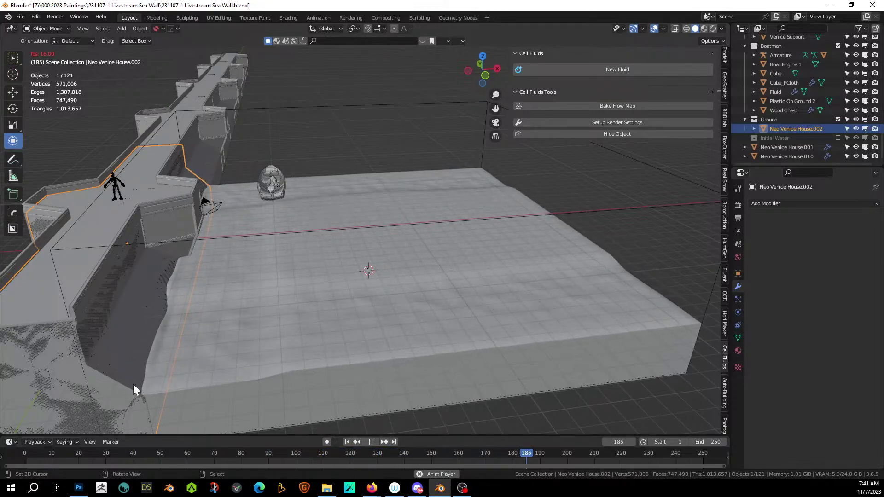
{"action": "left_click", "coordinate": [370, 442]}
{"action": "middle_click_drag", "start_coordinate": [391, 386], "coordinate": [402, 336]}
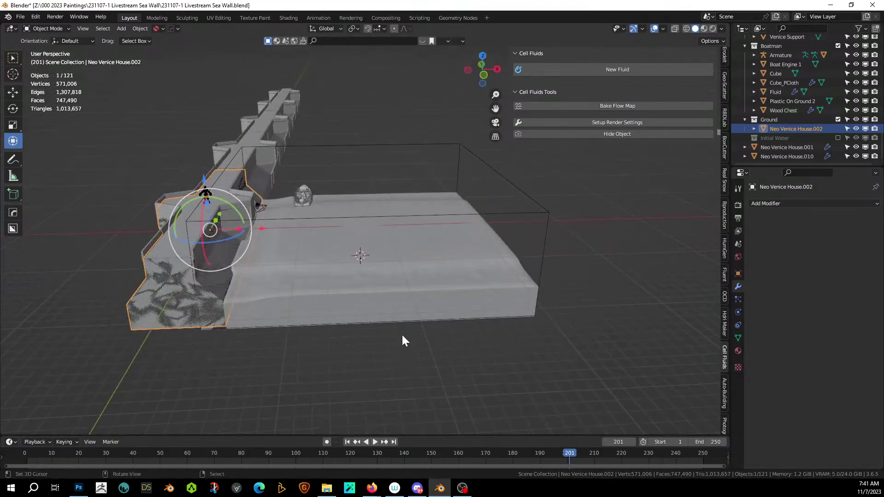
Step: Add a cube mesh at the 3D cursor and scale it up uniformly in front view
{"action": "middle_click_drag", "start_coordinate": [498, 222], "coordinate": [426, 267]}
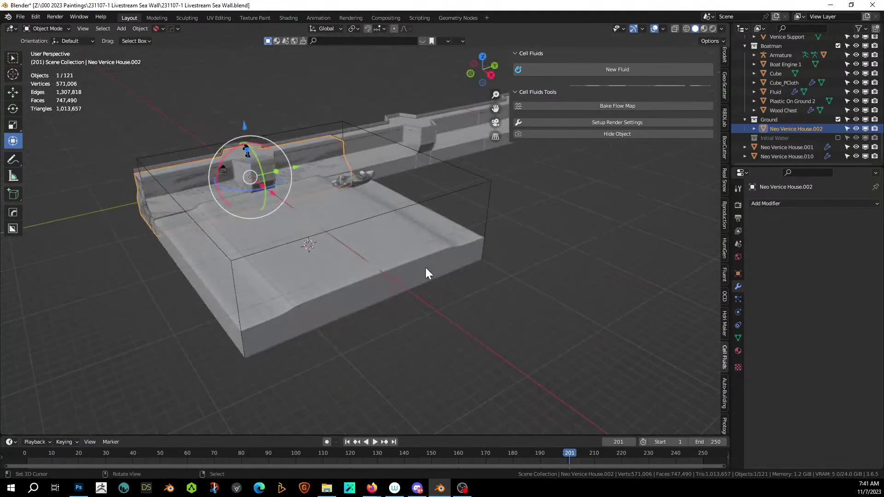
{"action": "key", "text": "shift+a"}
{"action": "mouse_move", "coordinate": [402, 225]}
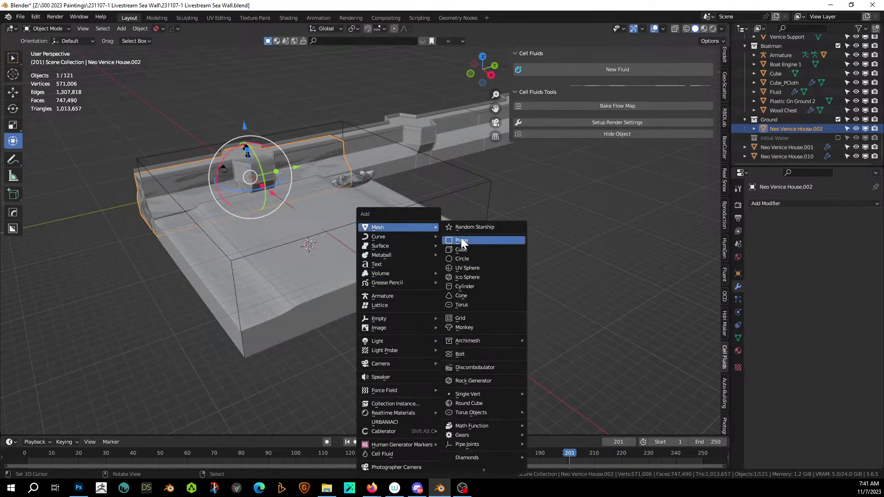
{"action": "left_click", "coordinate": [488, 249]}
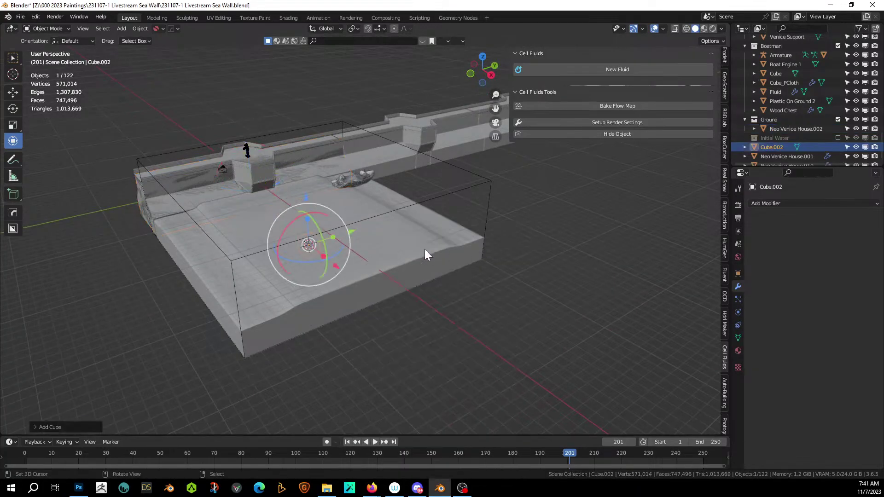
{"action": "middle_click_drag", "start_coordinate": [424, 250], "coordinate": [478, 229]}
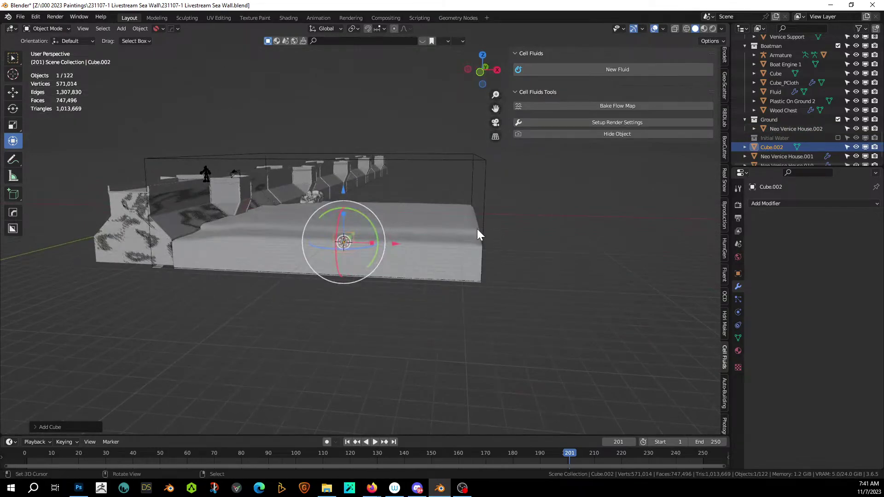
{"action": "key", "text": "KP_7"}
{"action": "key", "text": "KP_1"}
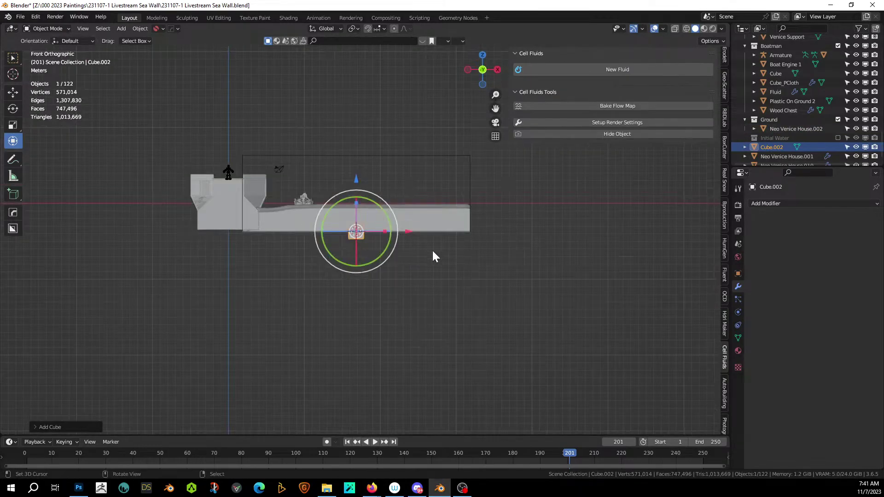
{"action": "key", "text": "s"}
{"action": "left_click", "coordinate": [489, 268]}
Step: Stretch the cube along Z to about twice its width and move it above the water at the domain's edge opposite the wall
{"action": "key", "text": "s"}
{"action": "key", "text": "z"}
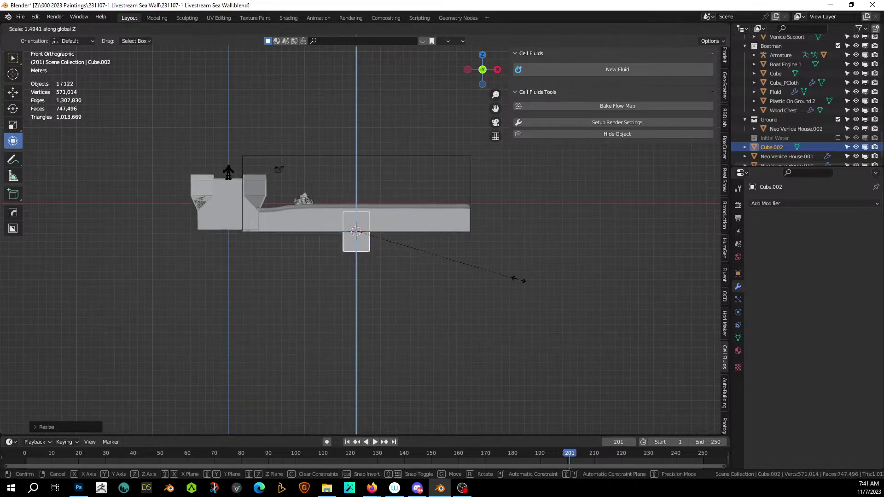
{"action": "left_click", "coordinate": [600, 295]}
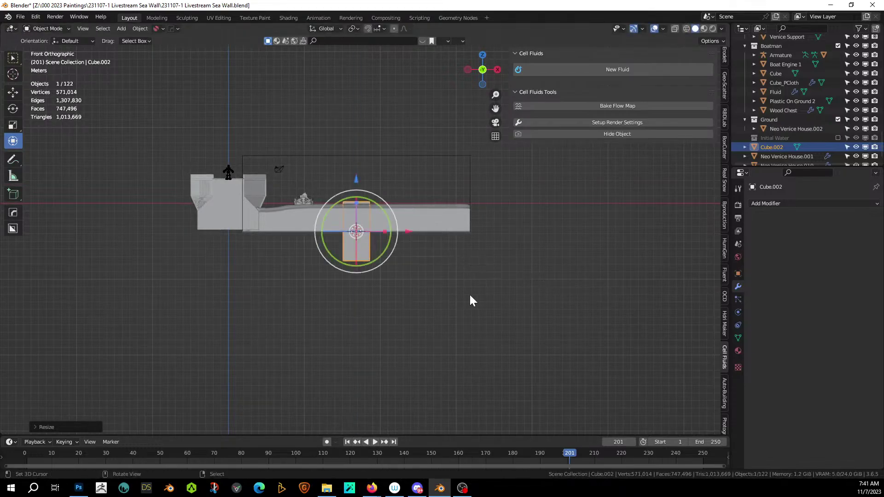
{"action": "key", "text": "g"}
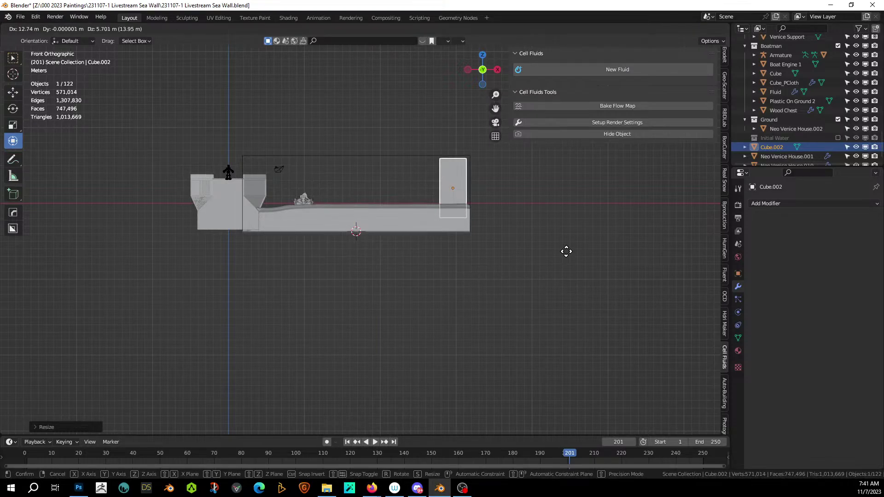
{"action": "left_click", "coordinate": [558, 255]}
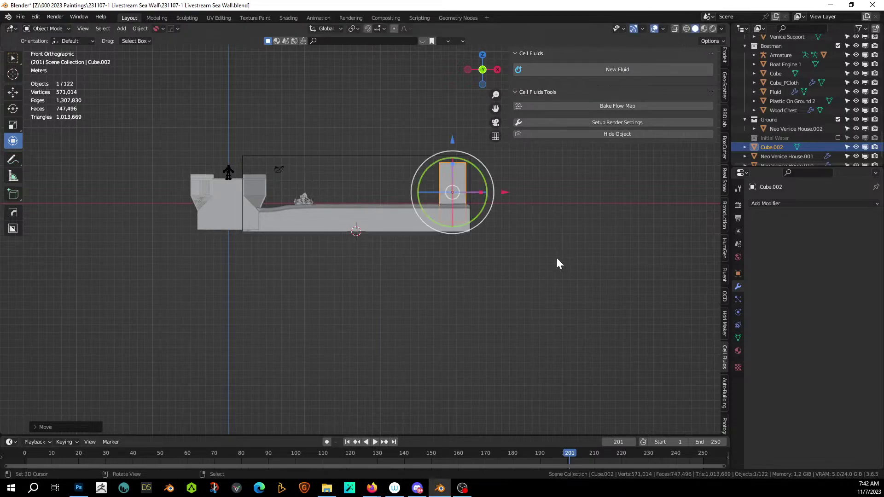
Step: Isolate the tall cube and open its mesh for editing with one side face selected
{"action": "middle_click_drag", "start_coordinate": [557, 256], "coordinate": [462, 307]}
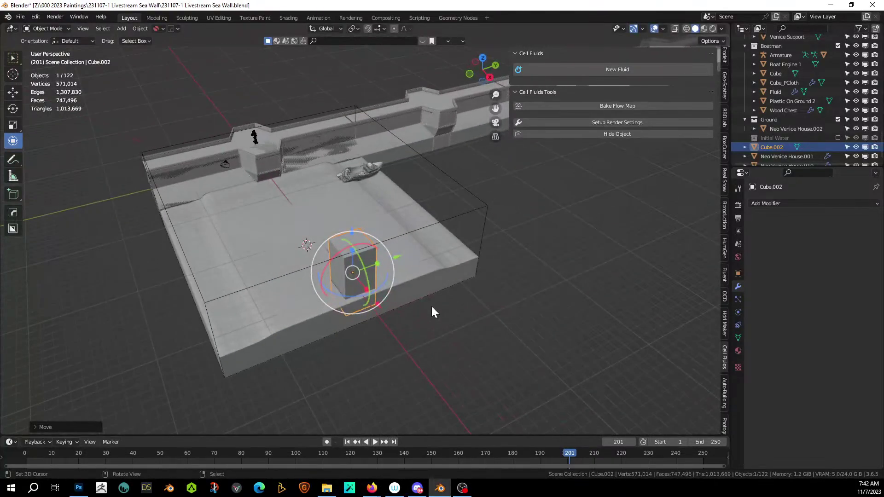
{"action": "key", "text": "KP_Divide"}
{"action": "key", "text": "Tab"}
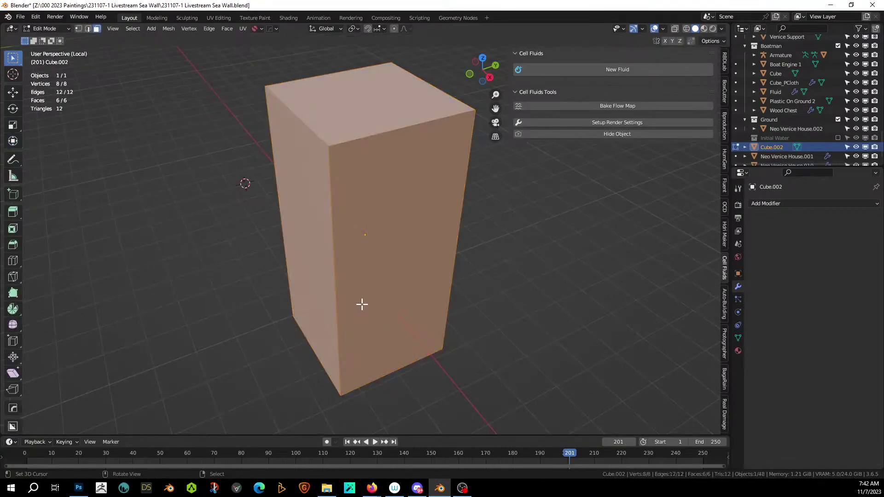
{"action": "left_click", "coordinate": [337, 298]}
{"action": "key", "text": "ctrl+r"}
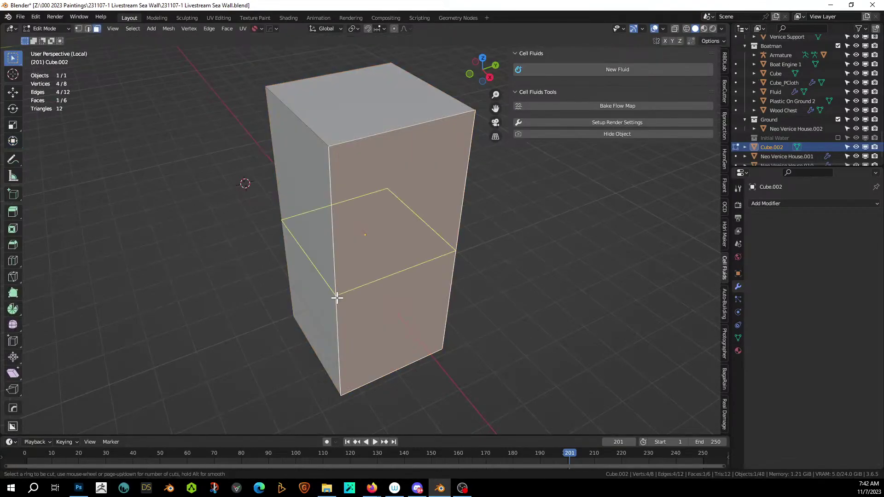
{"action": "scroll", "coordinate": [338, 298], "scroll_direction": "up", "scroll_amount": 3}
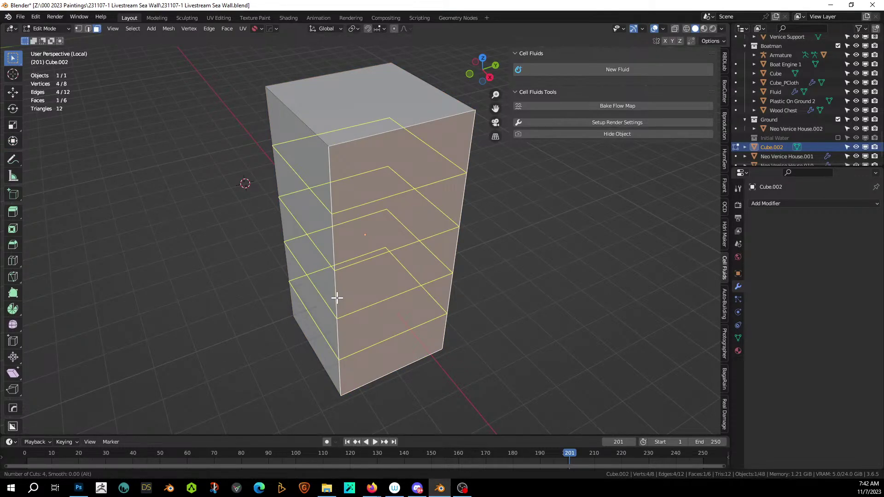
{"action": "key", "text": "Escape"}
Step: Add a single horizontal loop cut around the tall cube and slide it down near the base
{"action": "key", "text": "ctrl+r"}
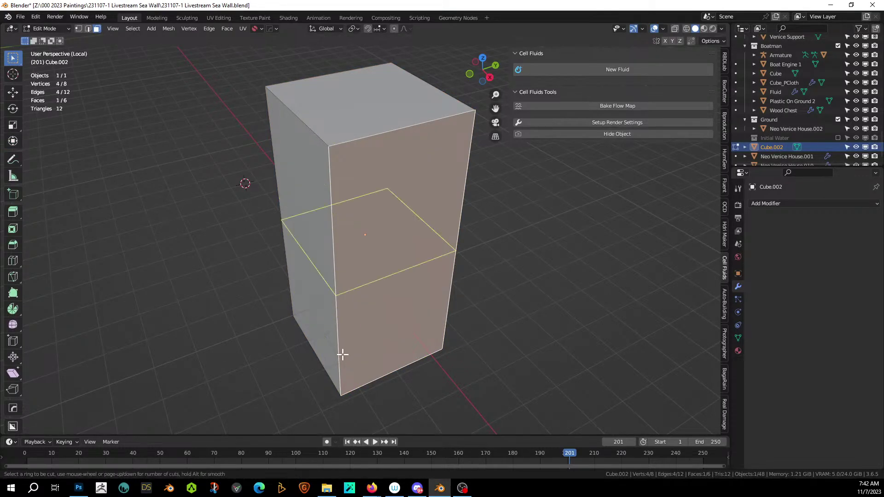
{"action": "left_click_drag", "start_coordinate": [341, 300], "coordinate": [348, 403]}
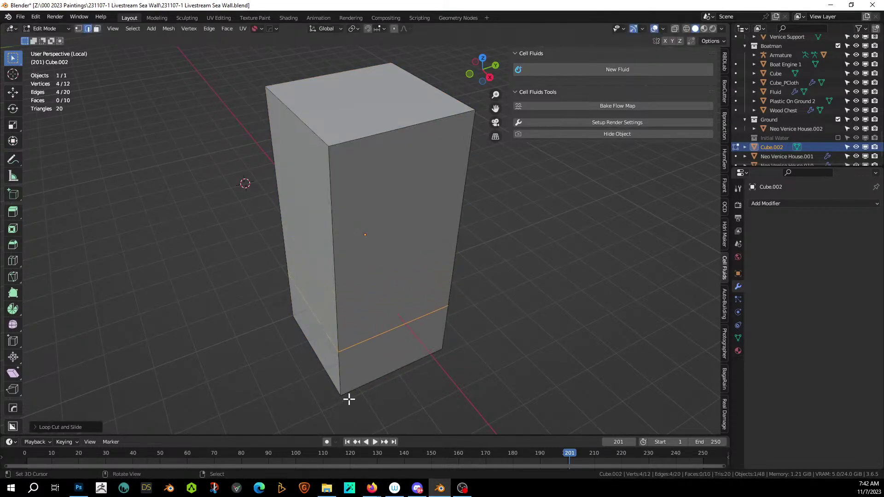
{"action": "middle_click_drag", "start_coordinate": [349, 399], "coordinate": [313, 288]}
{"action": "left_click", "coordinate": [312, 273]}
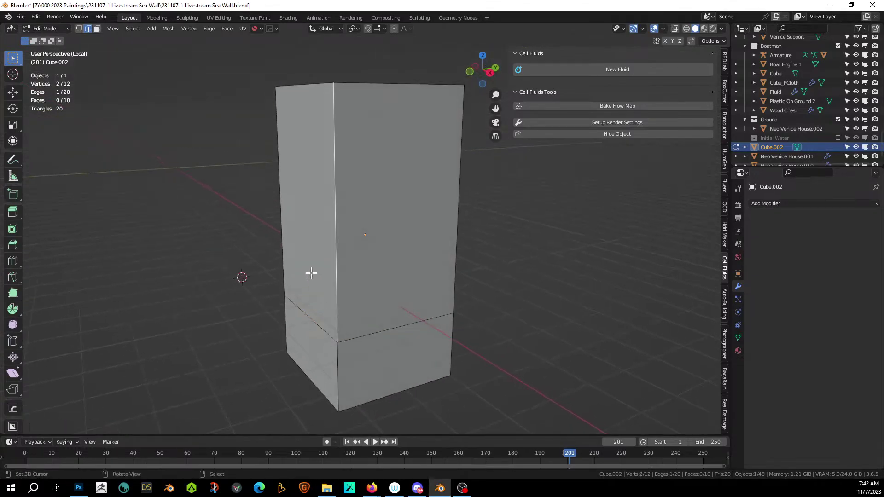
Step: Extrude the tall cube's upper side face above the loop cut outward by about 1.5 m
{"action": "key", "text": "e"}
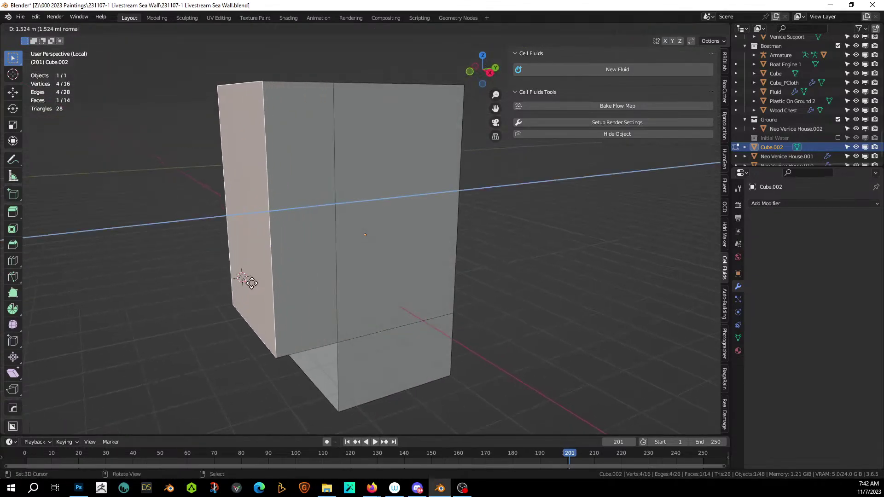
{"action": "left_click", "coordinate": [248, 281]}
{"action": "middle_click_drag", "start_coordinate": [247, 282], "coordinate": [289, 308]}
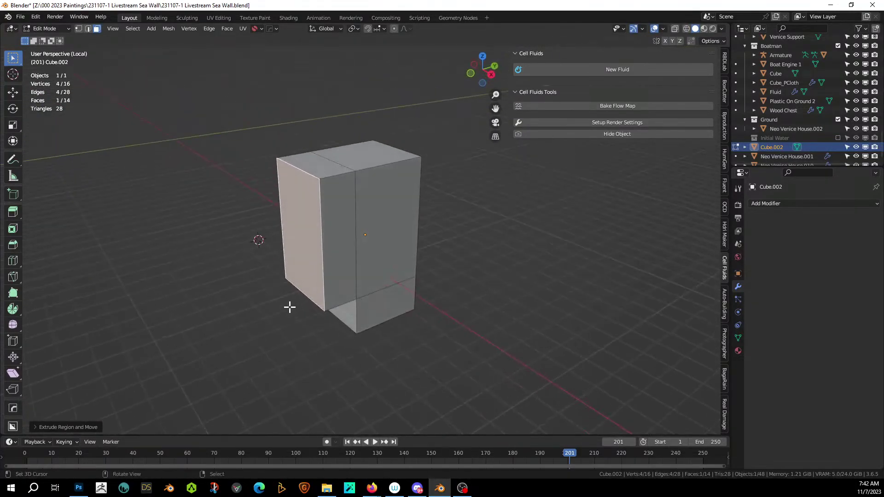
Step: Mirror the mesh along Y to give both sides the overhang and apply the mirror modifier
{"action": "key", "text": "alt+x"}
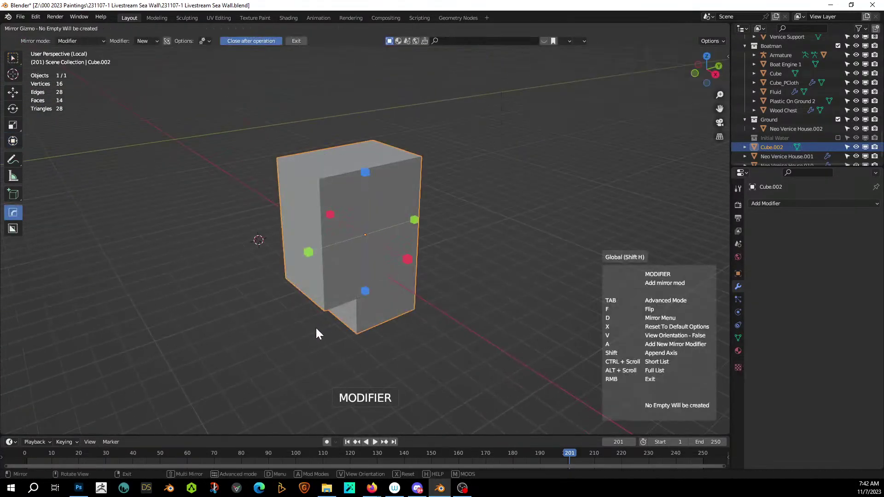
{"action": "left_click", "coordinate": [308, 253]}
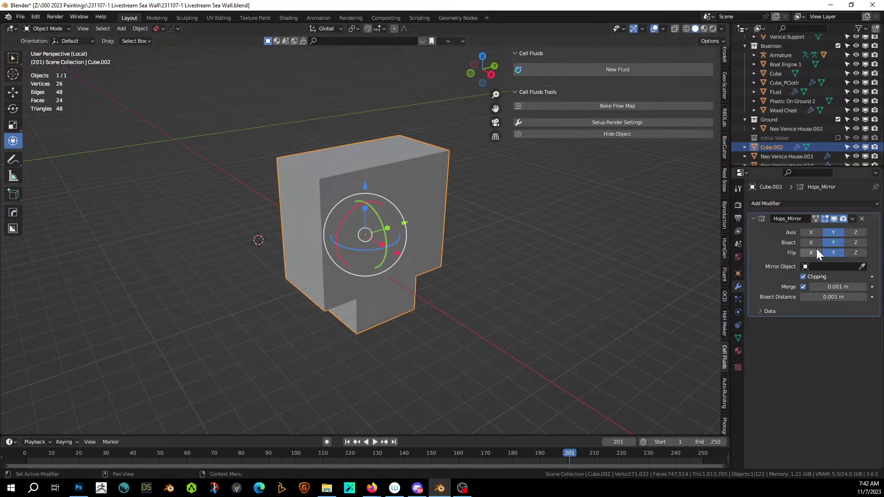
{"action": "key", "text": "ctrl+a"}
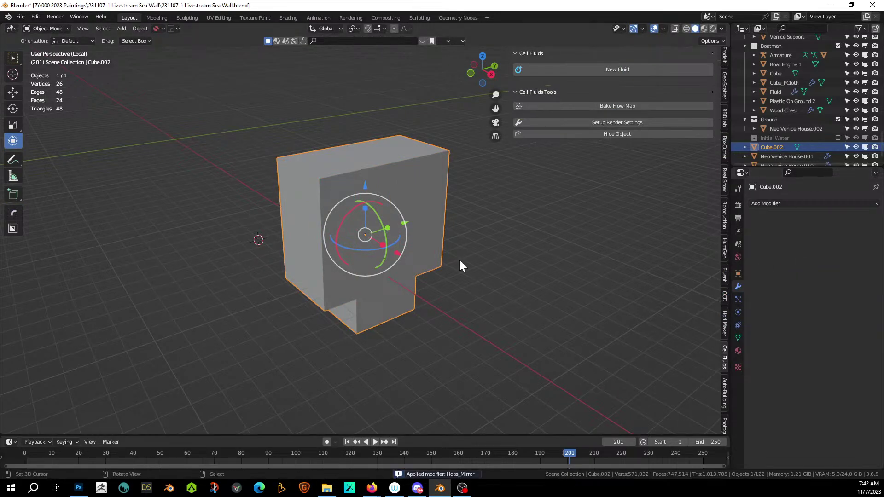
Step: Array the mirrored block four times along Y with the copies touching end to end, and apply the array modifier
{"action": "key", "text": "q"}
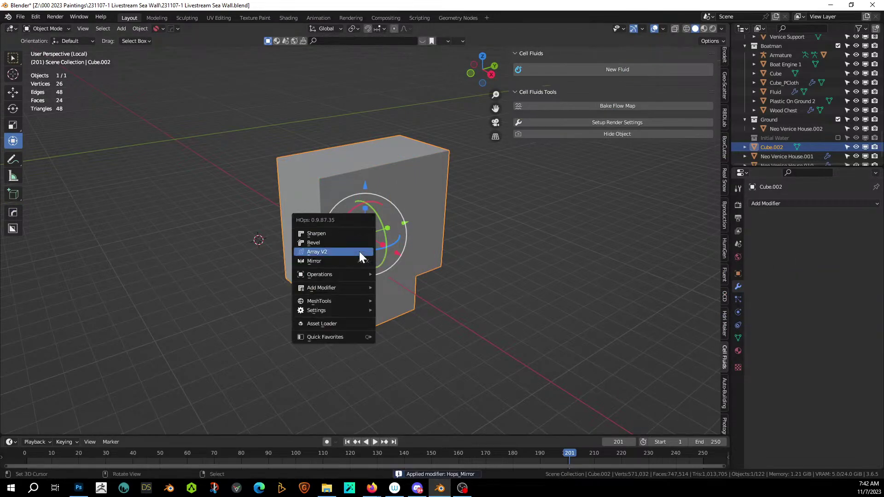
{"action": "left_click", "coordinate": [342, 250]}
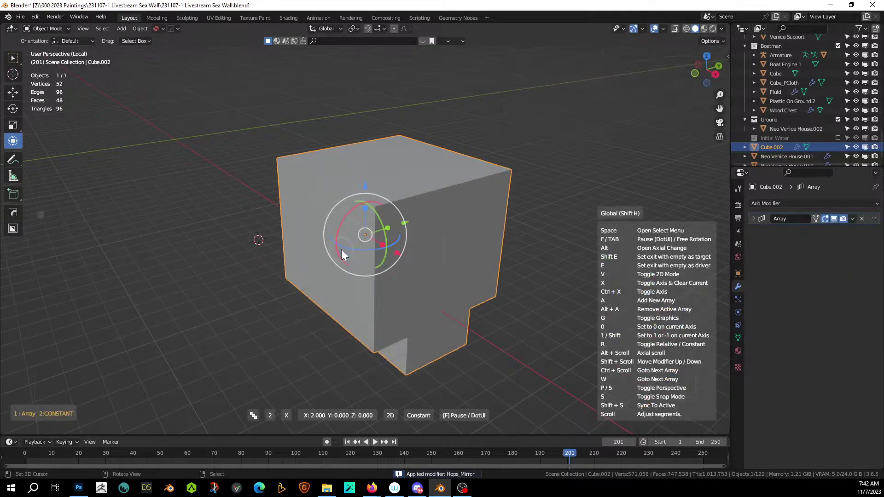
{"action": "key", "text": "x"}
{"action": "mouse_move", "coordinate": [209, 271]}
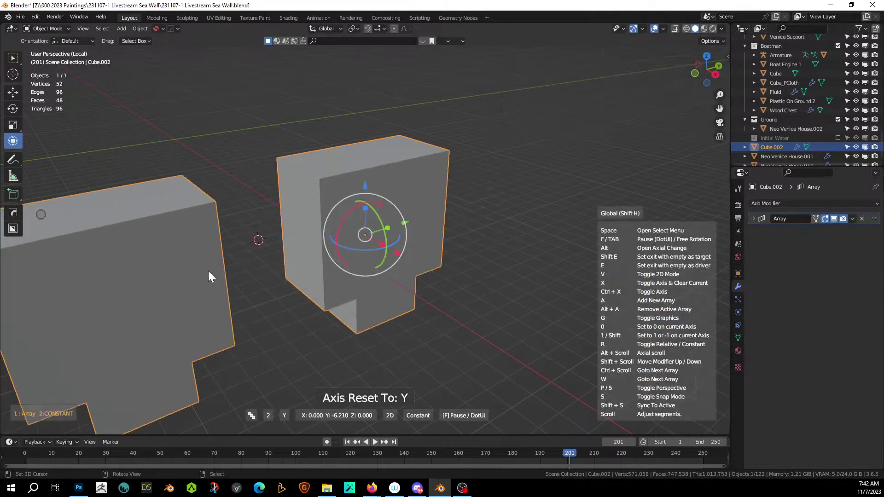
{"action": "key", "text": "1"}
{"action": "scroll", "coordinate": [208, 271], "scroll_direction": "up", "scroll_amount": 1}
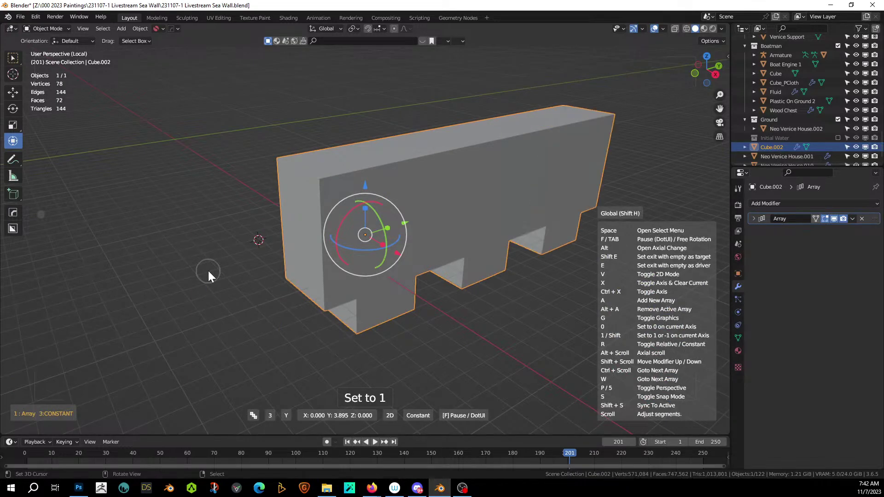
{"action": "scroll", "coordinate": [208, 271], "scroll_direction": "up", "scroll_amount": 1}
{"action": "left_click", "coordinate": [209, 270]}
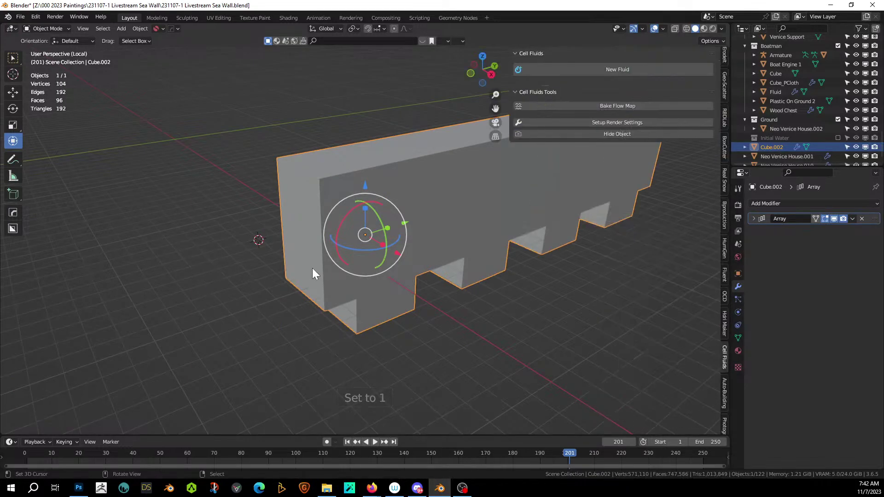
{"action": "key", "text": "ctrl+a"}
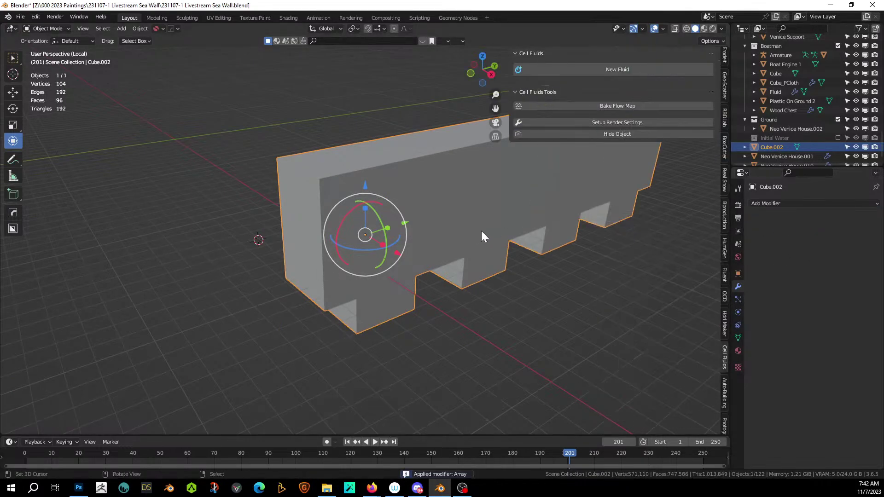
Step: Merge all vertices of the arrayed mesh by distance to weld the duplicate points between copies
{"action": "key", "text": "Tab"}
{"action": "key", "text": "a"}
{"action": "key", "text": "m"}
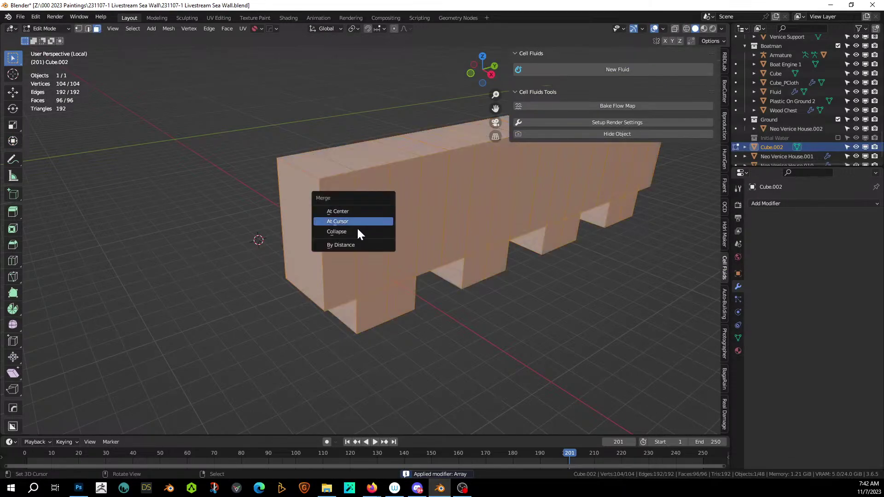
{"action": "left_click", "coordinate": [357, 246]}
{"action": "key", "text": "Tab"}
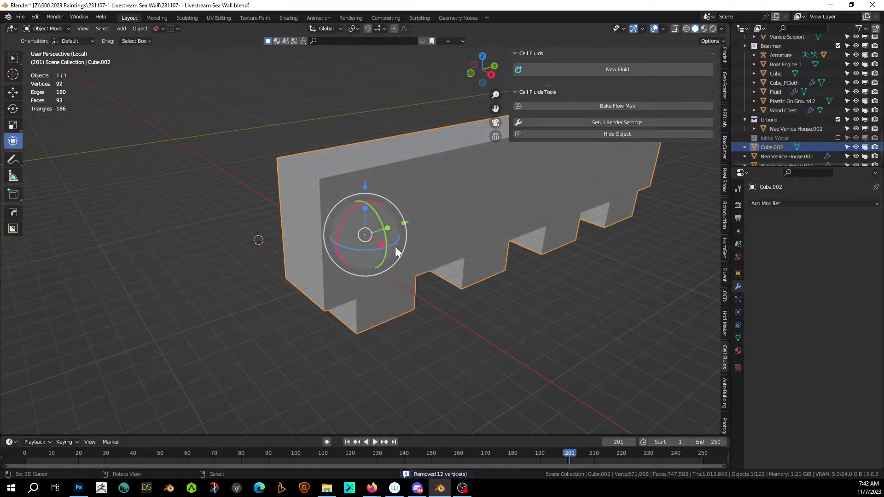
Step: Leave the isolated view, move the notched wall along the domain edge opposite the sea wall, and thin it along X to about a third
{"action": "key", "text": "KP_Divide"}
{"action": "middle_click_drag", "start_coordinate": [395, 247], "coordinate": [497, 253]}
{"action": "left_click_drag", "start_coordinate": [410, 188], "coordinate": [448, 227]}
{"action": "middle_click_drag", "start_coordinate": [449, 226], "coordinate": [408, 213]}
{"action": "scroll", "coordinate": [424, 191], "scroll_direction": "up", "scroll_amount": 3}
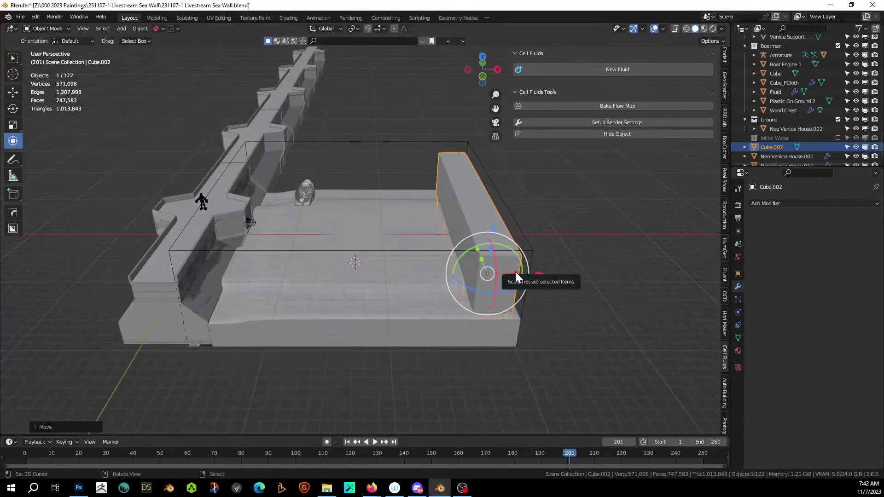
{"action": "left_click_drag", "start_coordinate": [516, 273], "coordinate": [495, 272]}
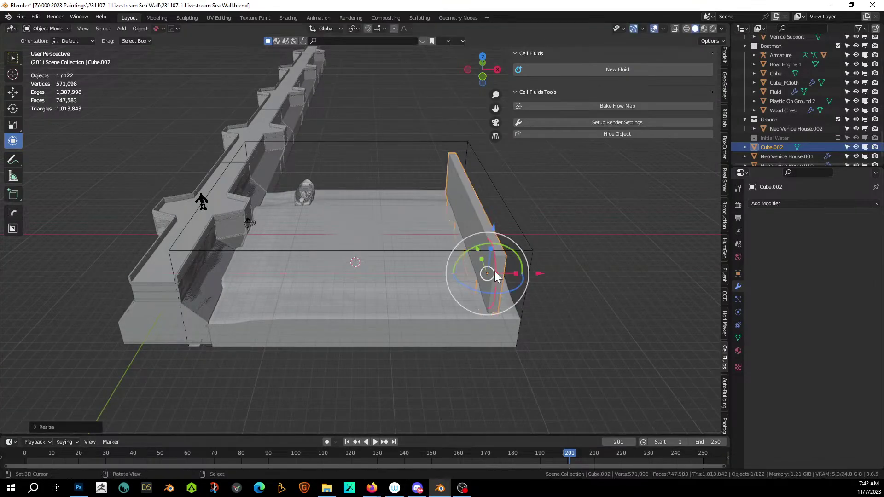
{"action": "middle_click_drag", "start_coordinate": [495, 272], "coordinate": [392, 280]}
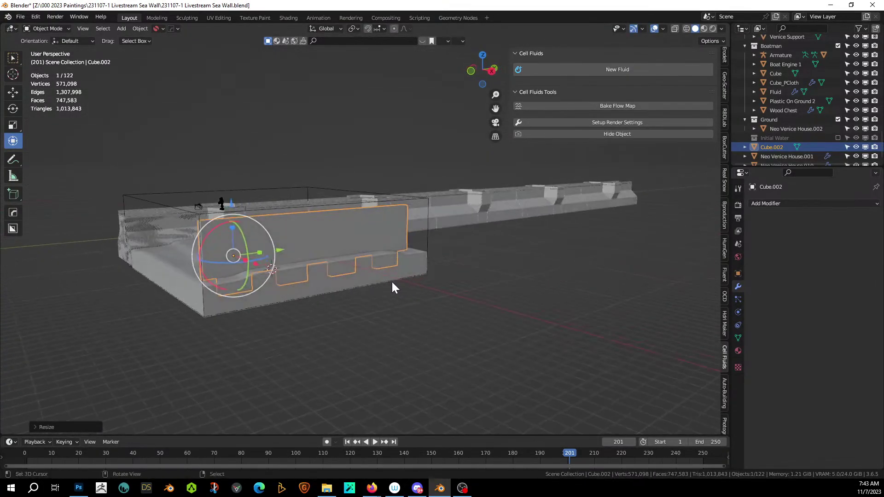
Step: Set the notched wall's origin to the centre of its geometry and save the file
{"action": "left_click", "coordinate": [134, 29]}
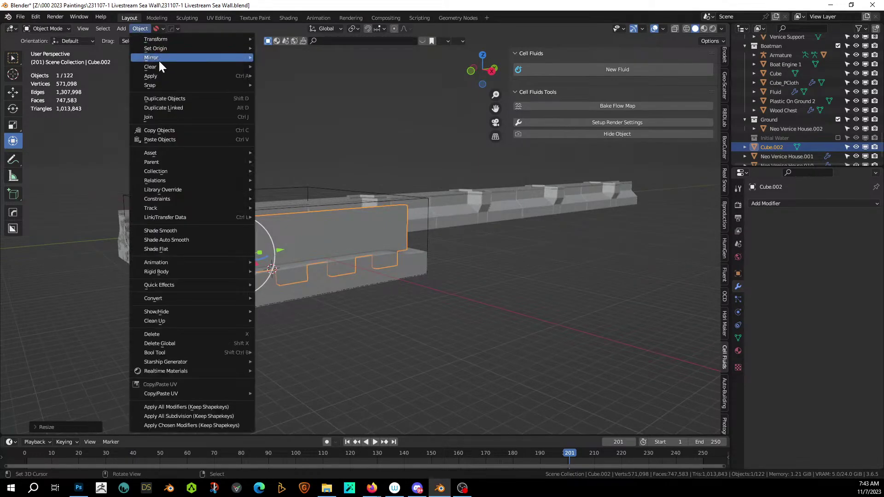
{"action": "mouse_move", "coordinate": [170, 51]}
{"action": "left_click", "coordinate": [313, 58]}
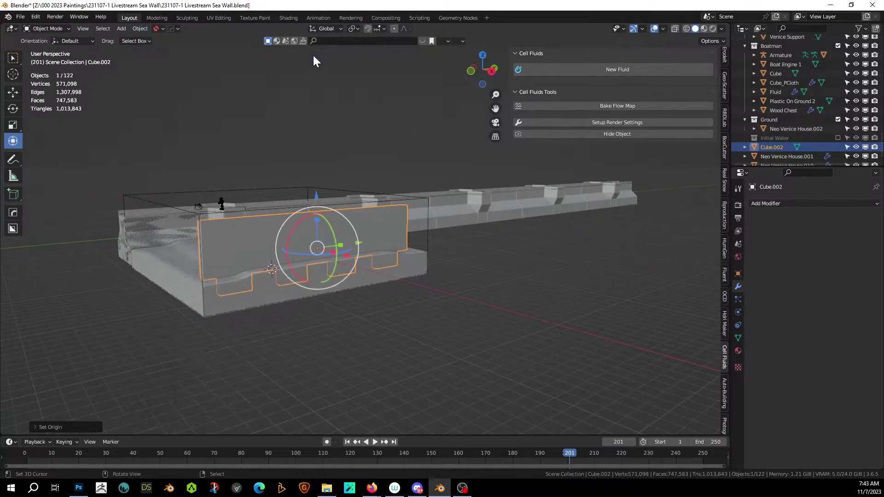
{"action": "middle_click_drag", "start_coordinate": [361, 257], "coordinate": [429, 267]}
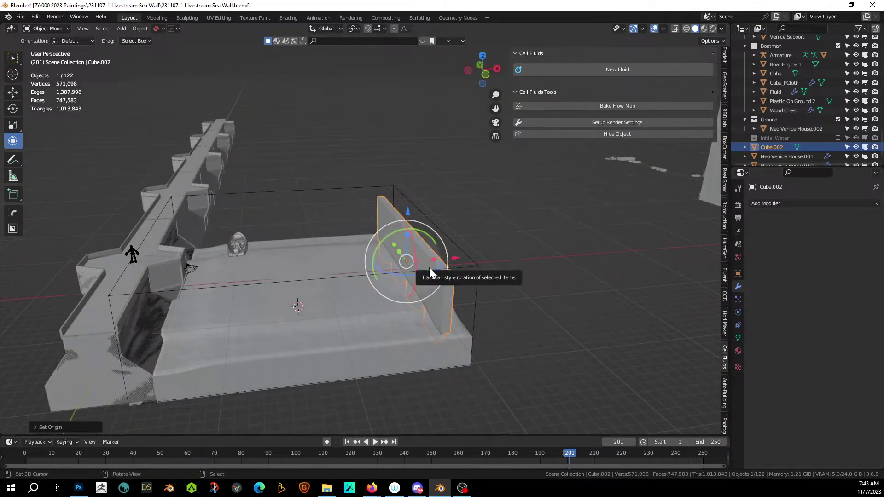
{"action": "key", "text": "ctrl+s"}
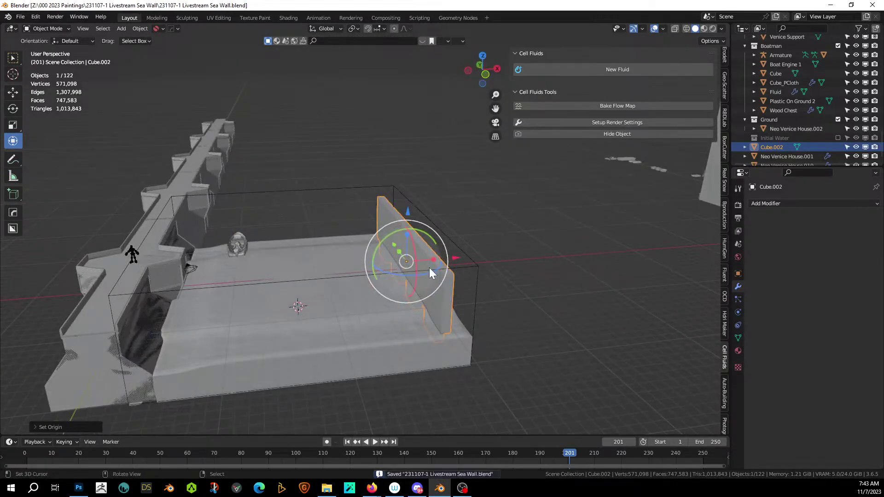
Step: Insert a Location & Rotation keyframe for the notched wall at frame 1
{"action": "left_click", "coordinate": [348, 443]}
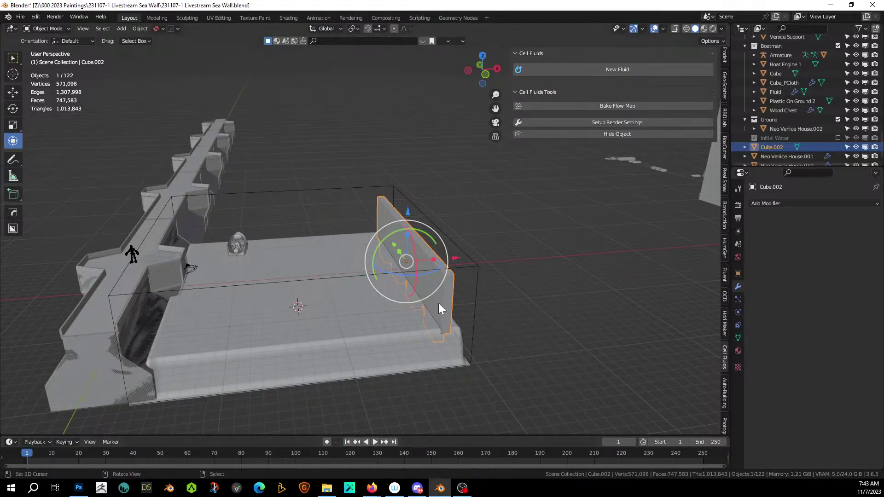
{"action": "middle_click_drag", "start_coordinate": [439, 303], "coordinate": [424, 270]}
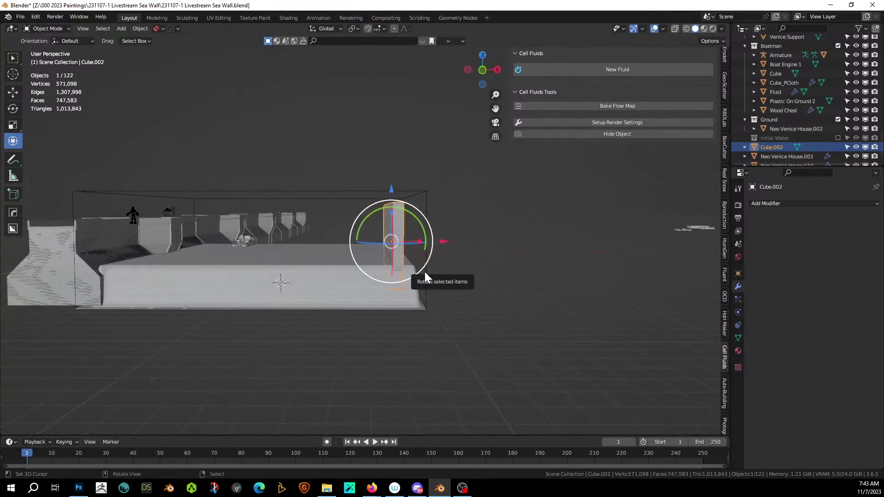
{"action": "key", "text": "i"}
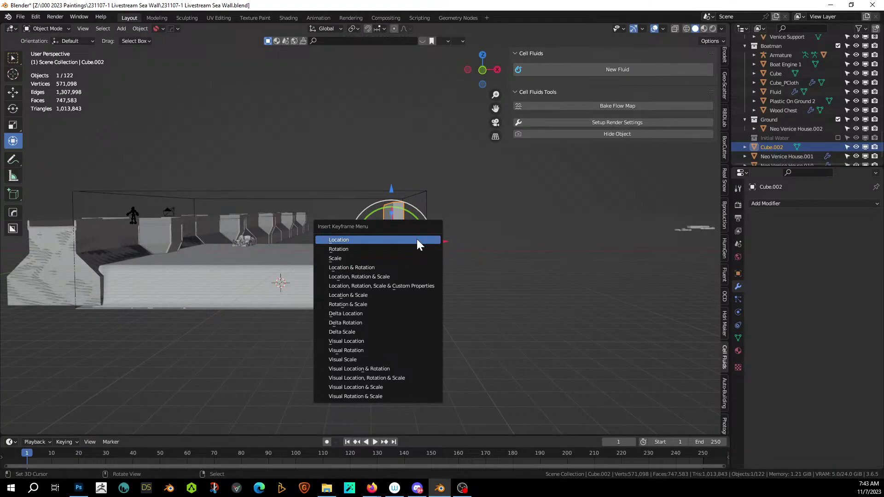
{"action": "left_click", "coordinate": [380, 267]}
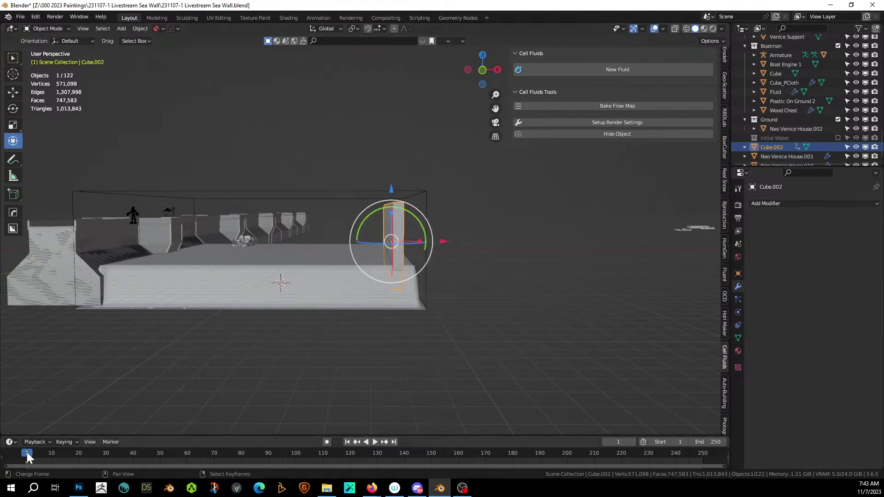
Step: At frame 50, rotate the notched wall 359° about the global Y axis and insert a Location & Rotation keyframe
{"action": "left_click_drag", "start_coordinate": [27, 452], "coordinate": [160, 465]}
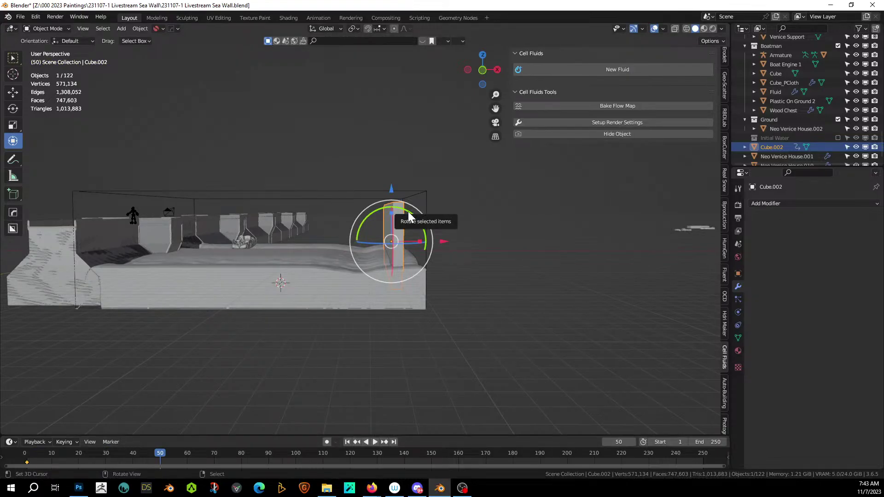
{"action": "left_click_drag", "start_coordinate": [408, 216], "coordinate": [424, 251]}
{"action": "right_click", "coordinate": [423, 250]}
{"action": "middle_click_drag", "start_coordinate": [411, 219], "coordinate": [407, 216]}
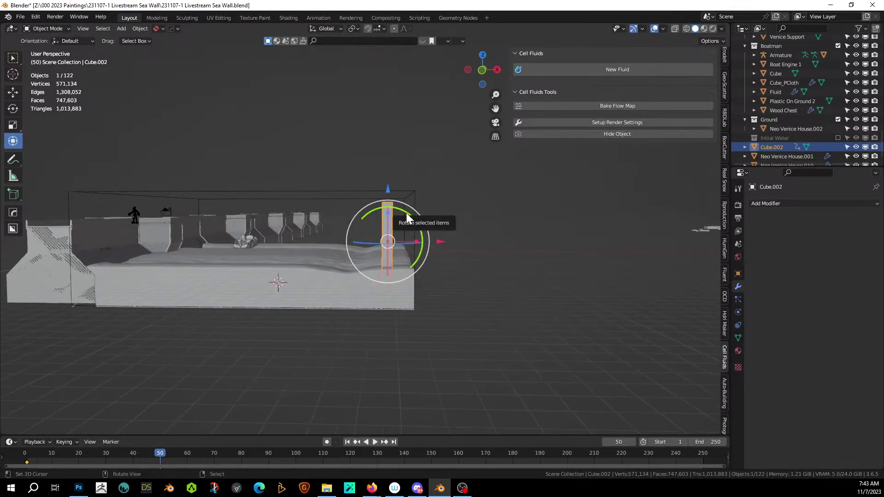
{"action": "key", "text": "r"}
{"action": "type", "text": "y3"}
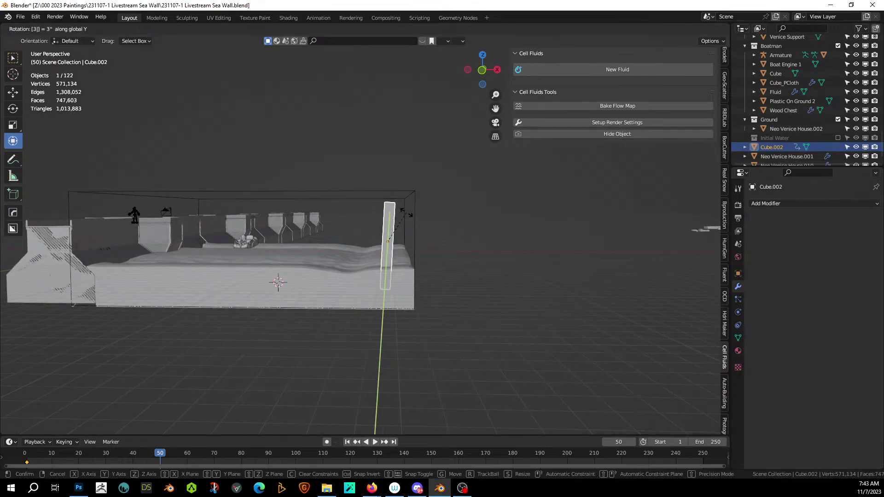
{"action": "type", "text": "59"}
{"action": "key", "text": "Return"}
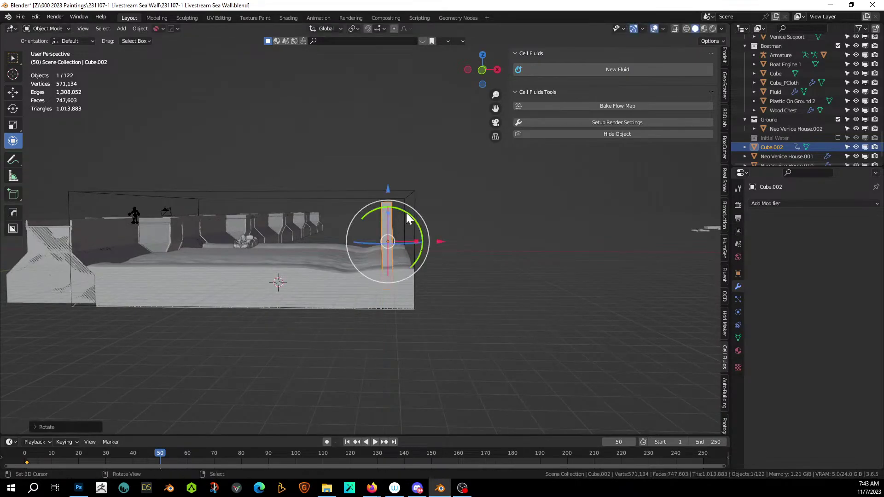
{"action": "key", "text": "i"}
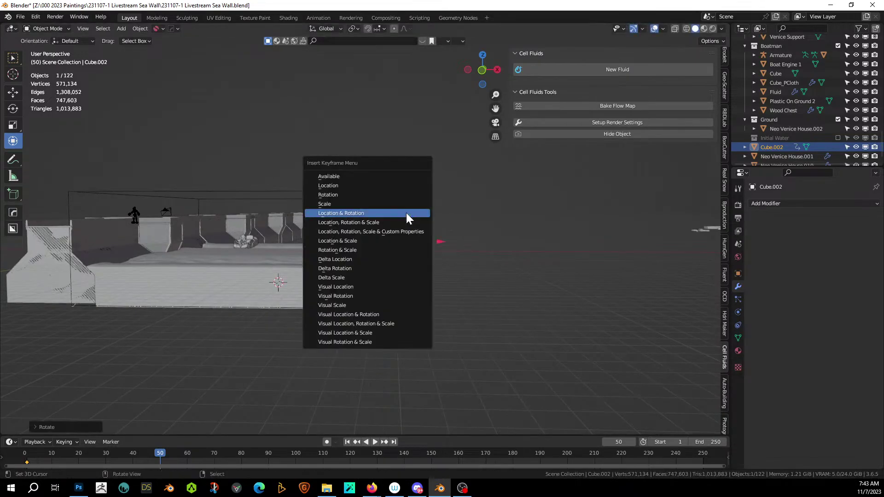
{"action": "left_click", "coordinate": [360, 215]}
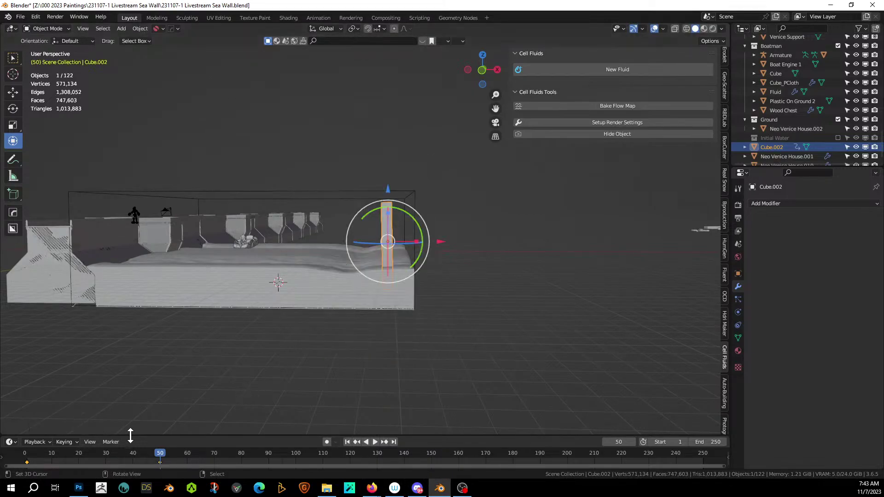
Step: Enlarge the timeline area and set the wall keyframes' easing type to Automatic Easing
{"action": "left_click_drag", "start_coordinate": [130, 435], "coordinate": [167, 347]}
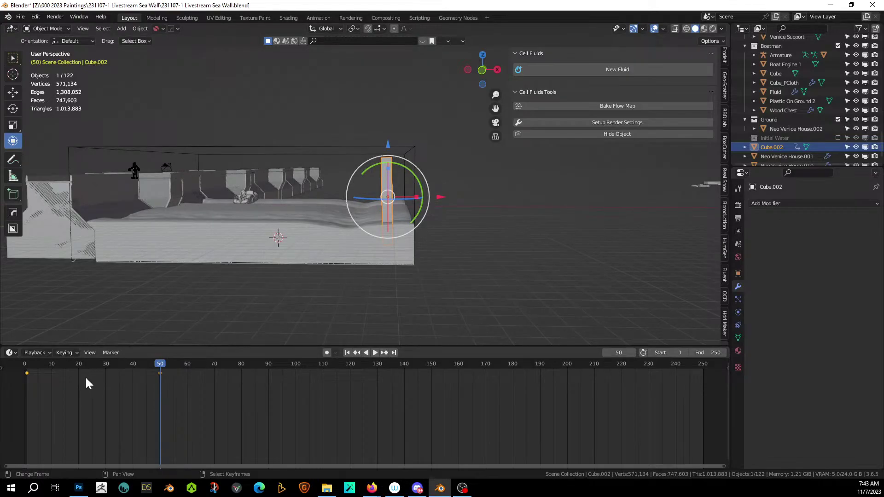
{"action": "key", "text": "ctrl+e"}
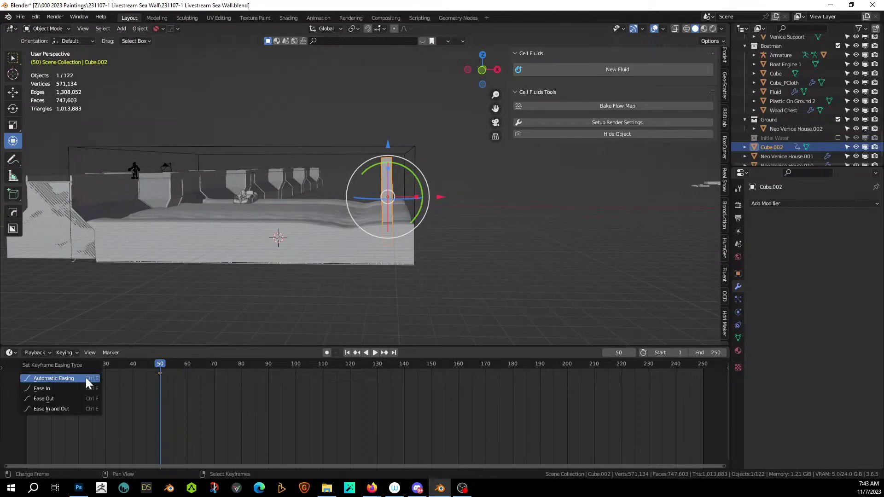
{"action": "left_click", "coordinate": [86, 378]}
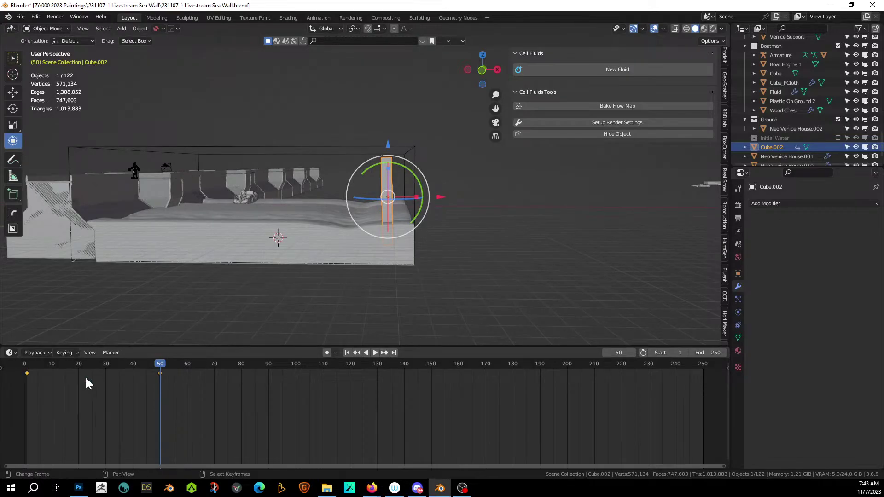
Step: Switch the timeline area to the Dope Sheet editor
{"action": "left_click", "coordinate": [16, 354]}
{"action": "left_click", "coordinate": [19, 351]}
{"action": "left_click", "coordinate": [16, 354]}
{"action": "left_click", "coordinate": [140, 379]}
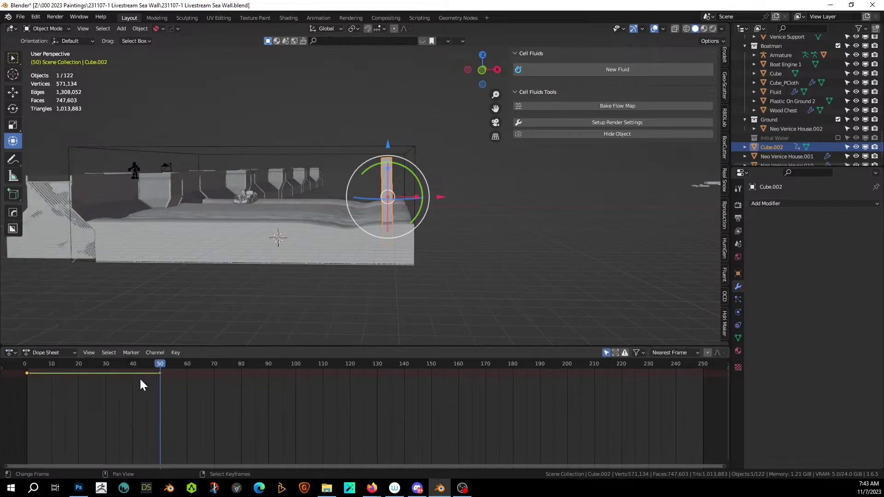
Step: Look through the Dope Sheet's keyframe options, including the easing and interpolation modes
{"action": "key", "text": "ctrl+e"}
{"action": "left_click", "coordinate": [175, 353]}
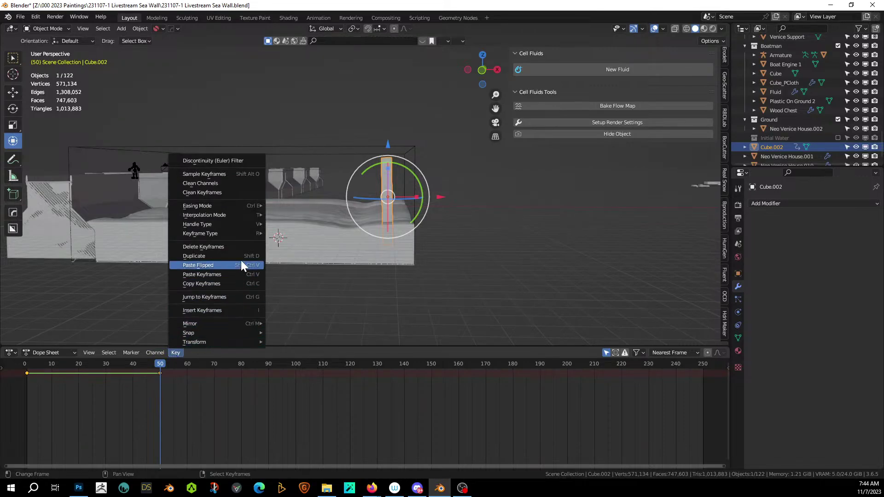
{"action": "mouse_move", "coordinate": [245, 215]}
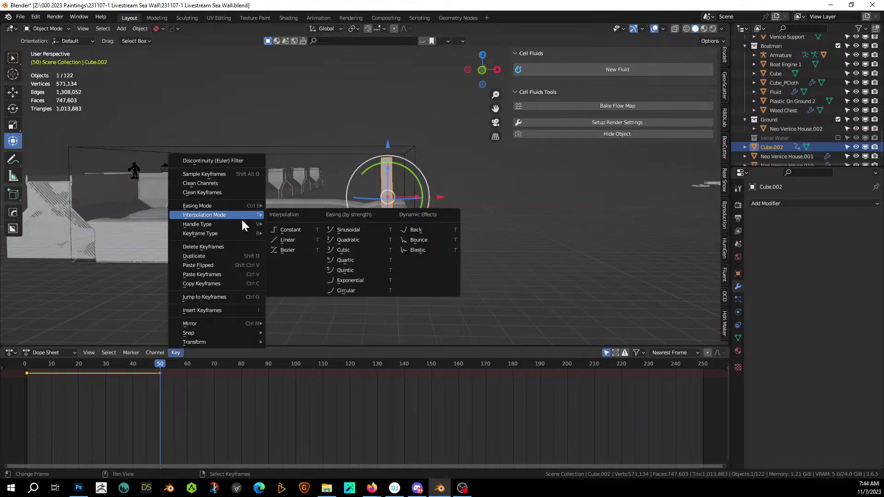
{"action": "mouse_move", "coordinate": [228, 325]}
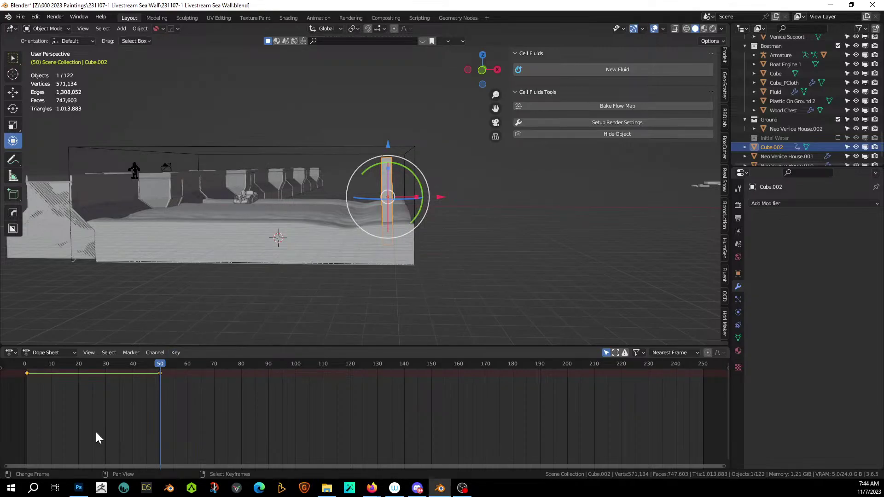
{"action": "key", "text": "g"}
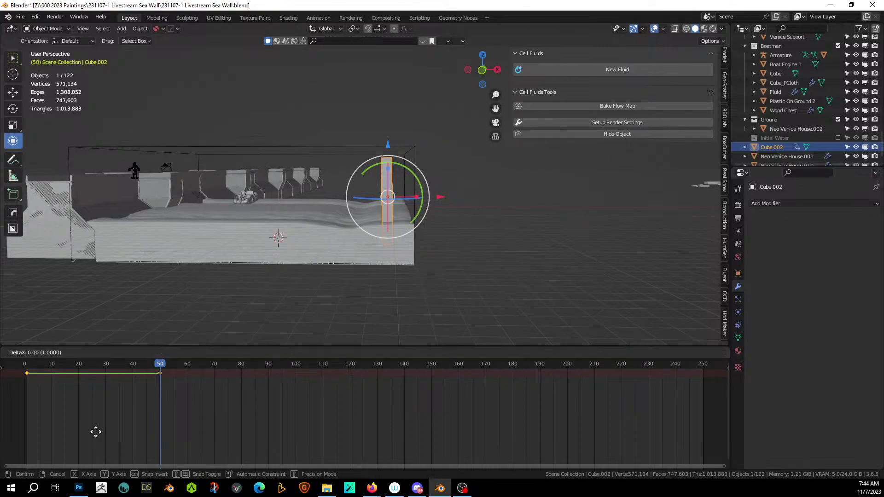
{"action": "right_click", "coordinate": [100, 393]}
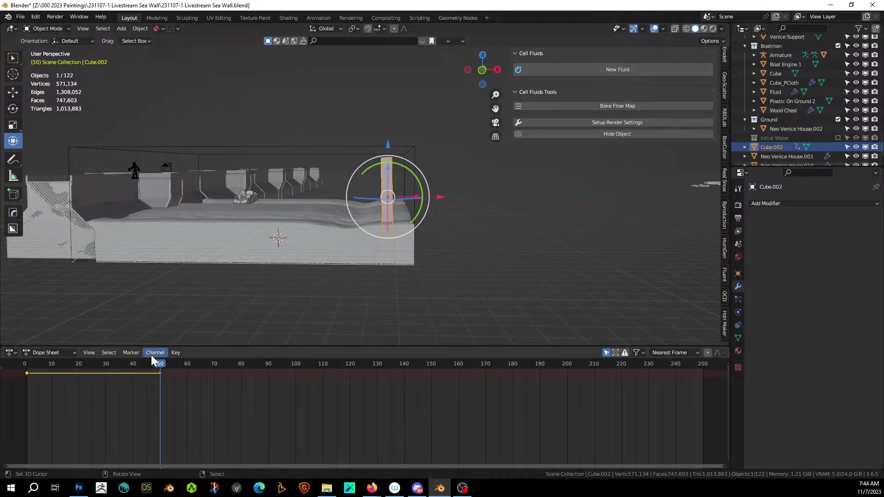
{"action": "left_click", "coordinate": [175, 350]}
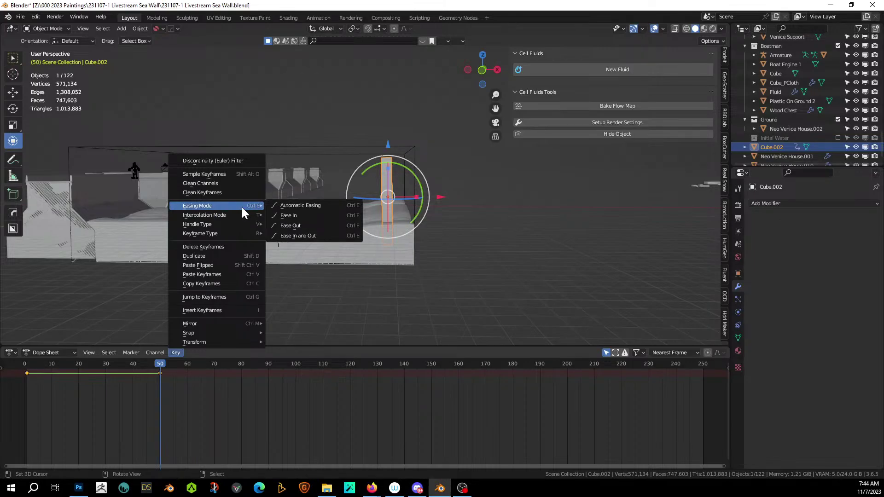
{"action": "mouse_move", "coordinate": [230, 233]}
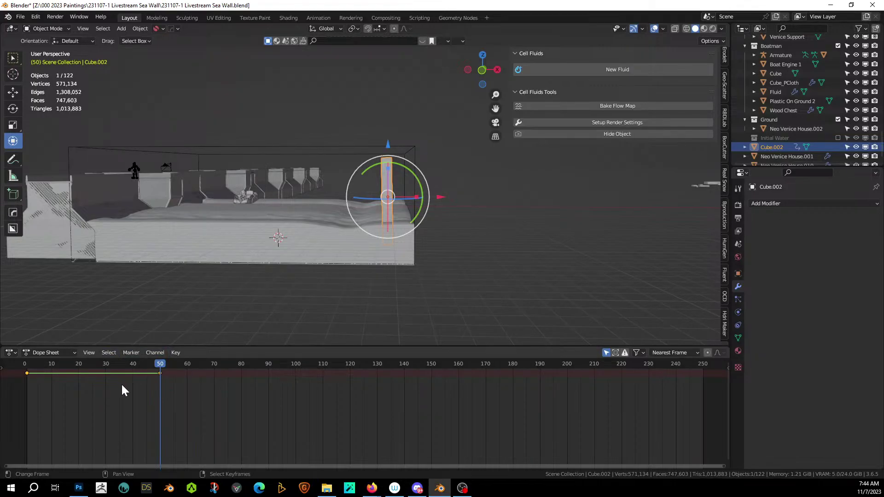
{"action": "middle_click_drag", "start_coordinate": [225, 393], "coordinate": [320, 393]}
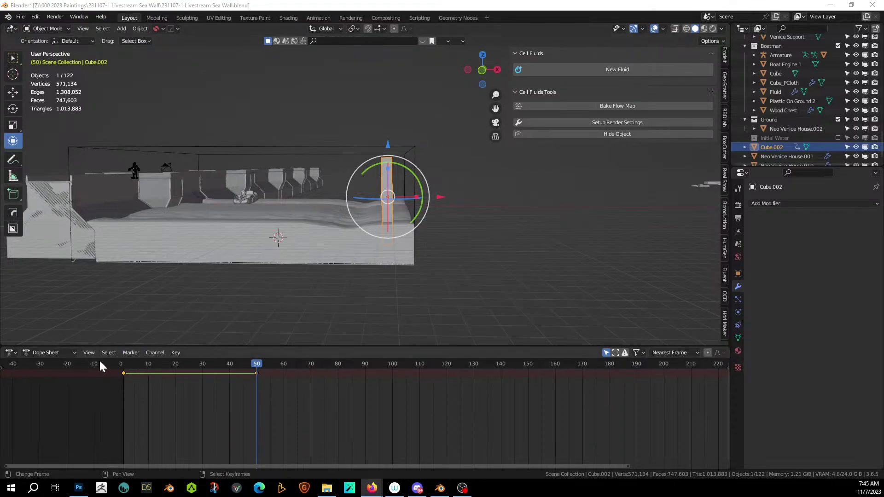
Step: Switch the area to the Graph Editor and make the notched wall's animation curves repeat with Make Cyclic (F-Modifier)
{"action": "left_click", "coordinate": [54, 354]}
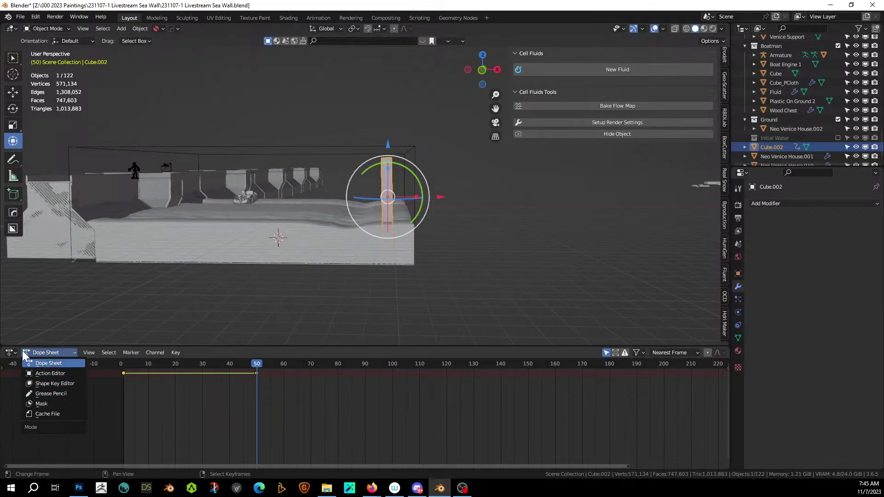
{"action": "left_click", "coordinate": [9, 354]}
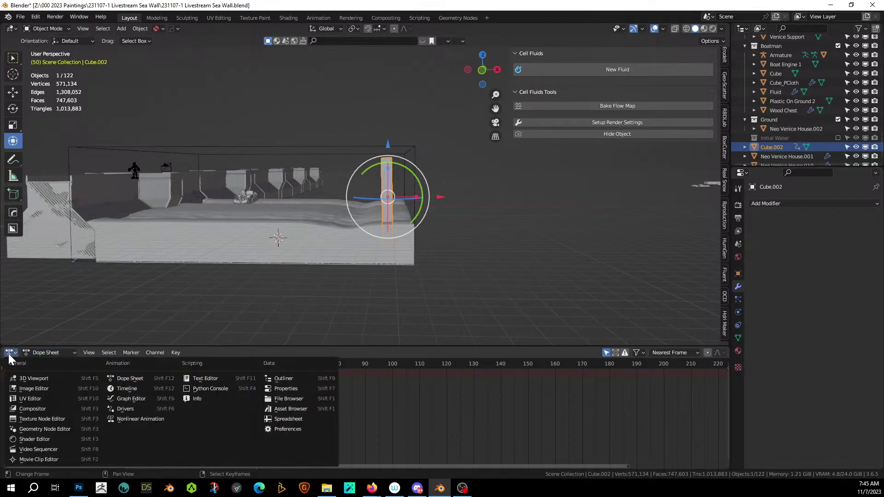
{"action": "left_click", "coordinate": [134, 399]}
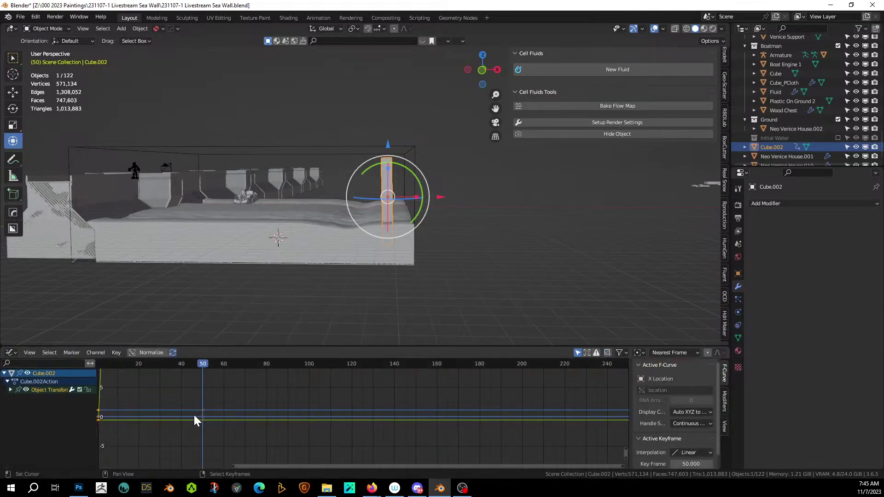
{"action": "key", "text": "shift+e"}
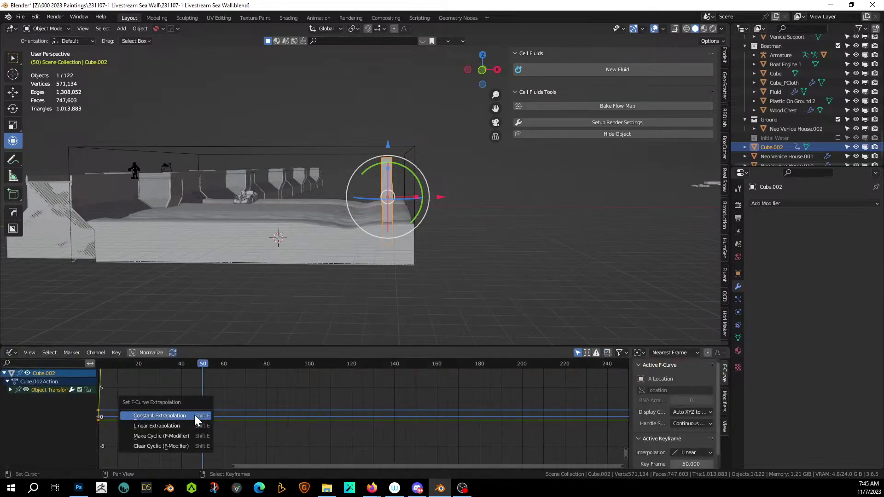
{"action": "left_click", "coordinate": [184, 437]}
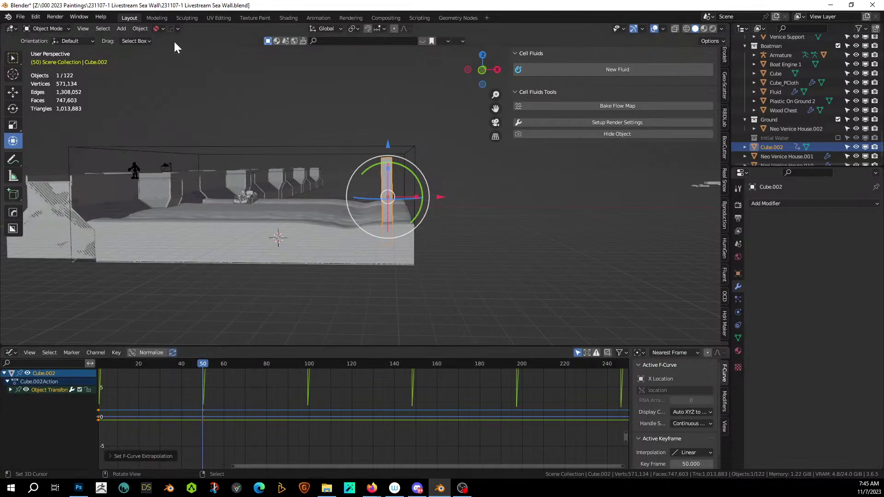
Step: Switch the Graph Editor area back to the Timeline and shrink it to a thin strip
{"action": "left_click", "coordinate": [10, 352]}
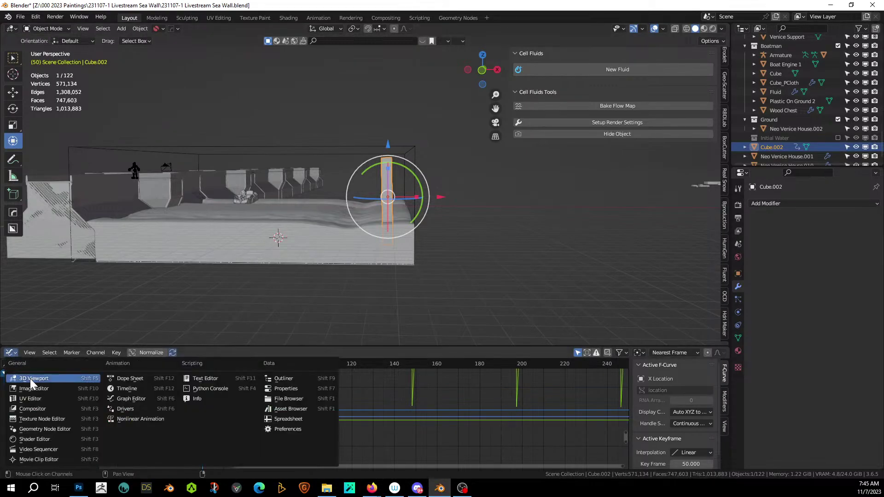
{"action": "left_click", "coordinate": [135, 390]}
{"action": "left_click_drag", "start_coordinate": [231, 346], "coordinate": [228, 423]}
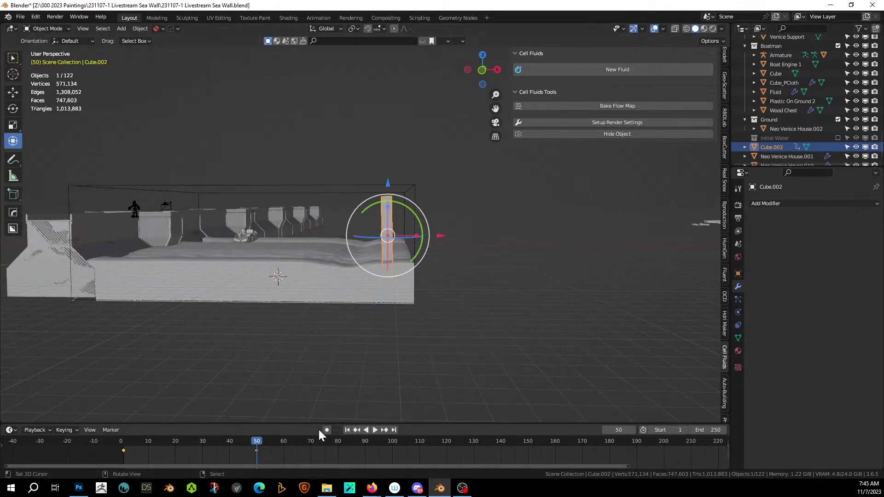
Step: Play the animation from frame 1 to check the wall's repeating rotation, and return to the first frame
{"action": "left_click", "coordinate": [349, 430]}
{"action": "left_click", "coordinate": [372, 430]}
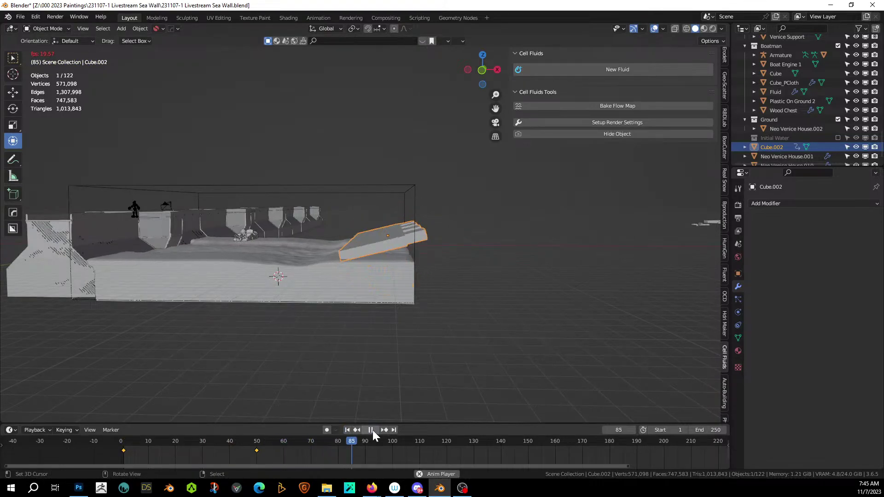
{"action": "left_click", "coordinate": [373, 430]}
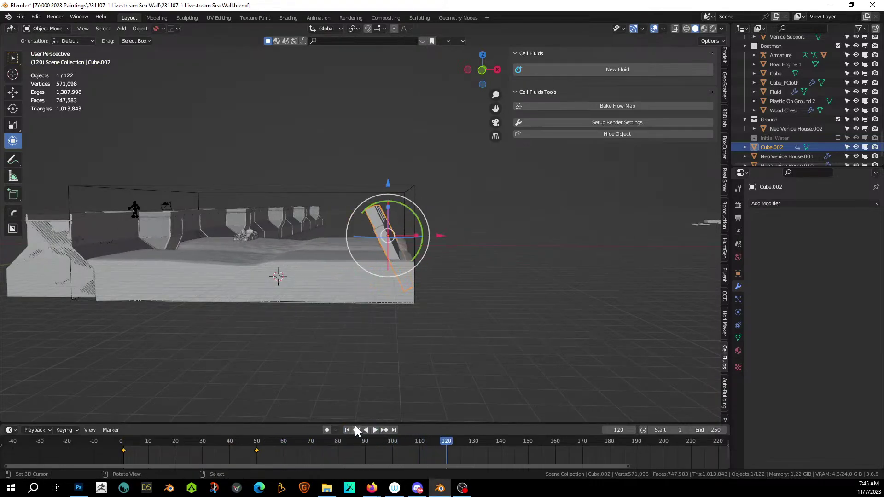
{"action": "key", "text": "shift+Left"}
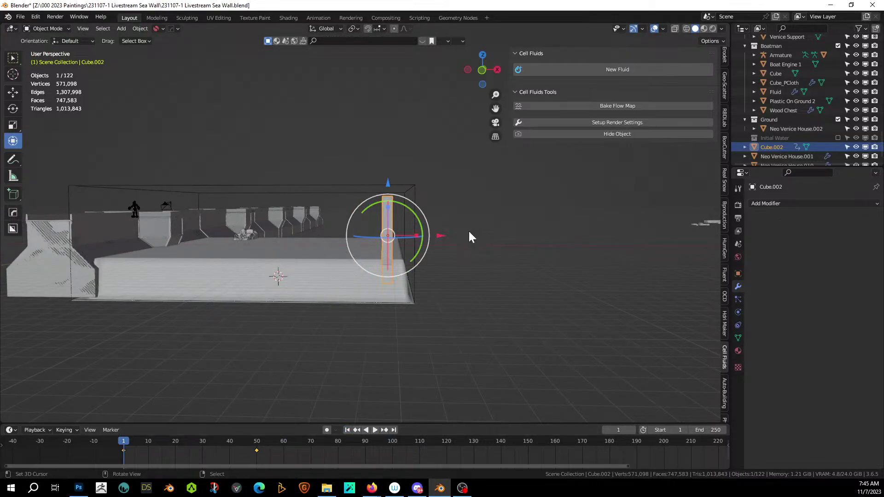
Step: Move the notched wall into a new collection named Water Effector
{"action": "key", "text": "m"}
{"action": "left_click", "coordinate": [444, 237]}
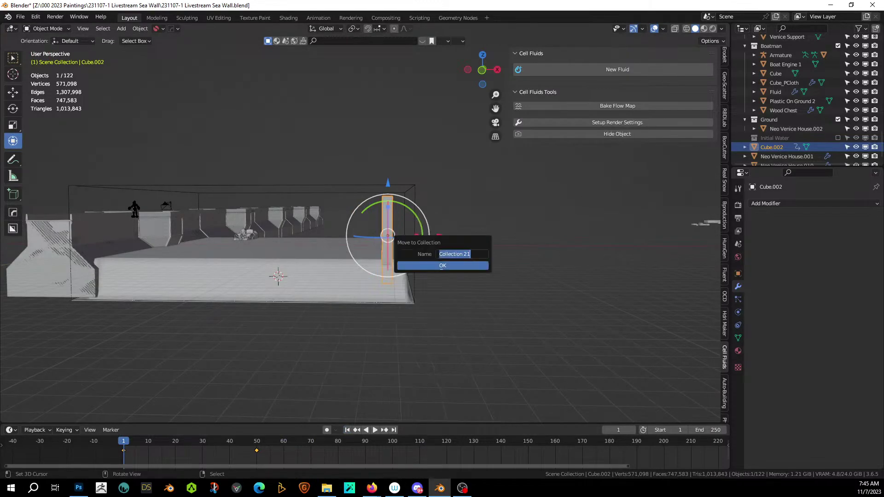
{"action": "type", "text": "Water Effector"}
{"action": "key", "text": "Return"}
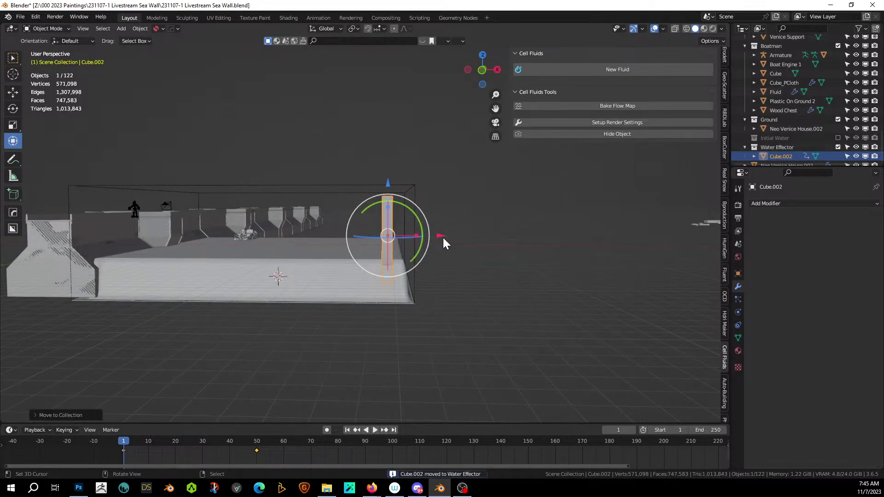
Step: Select the fluid domain and assign the Water Effector collection as its effector
{"action": "left_click", "coordinate": [345, 184]}
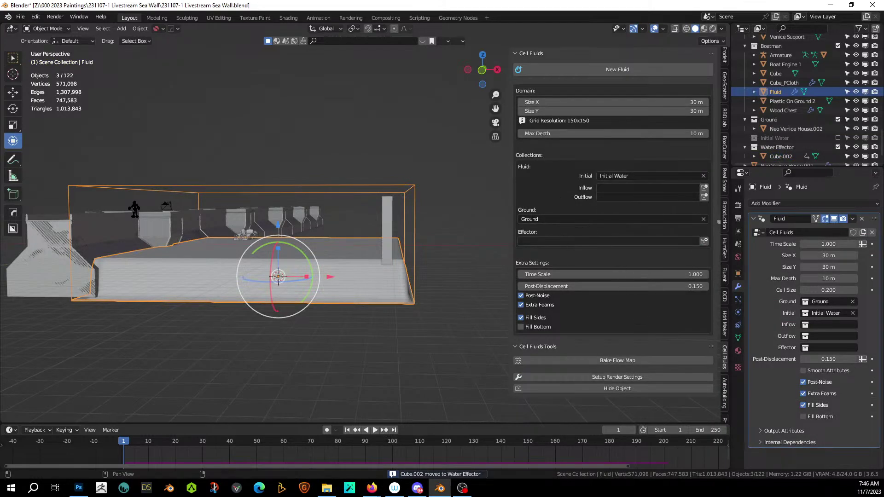
{"action": "left_click", "coordinate": [608, 242]}
{"action": "key", "text": "Down"}
{"action": "key", "text": "Down"}
{"action": "key", "text": "Down"}
{"action": "key", "text": "Down"}
{"action": "key", "text": "Down"}
{"action": "key", "text": "Down"}
{"action": "key", "text": "Down"}
{"action": "key", "text": "Down"}
{"action": "key", "text": "Down"}
{"action": "key", "text": "Down"}
{"action": "key", "text": "Down"}
{"action": "key", "text": "Down"}
{"action": "key", "text": "Down"}
{"action": "key", "text": "Down"}
{"action": "key", "text": "Down"}
{"action": "key", "text": "Down"}
{"action": "key", "text": "Down"}
{"action": "key", "text": "Down"}
{"action": "key", "text": "Down"}
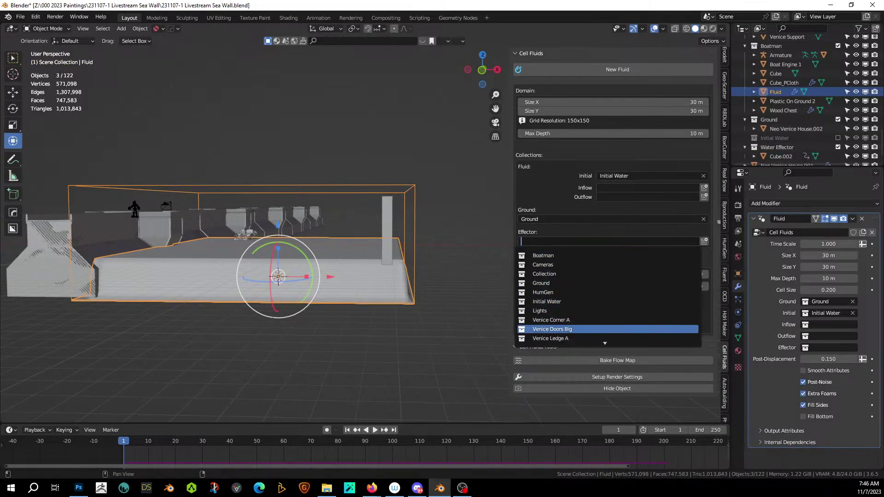
{"action": "key", "text": "Down"}
{"action": "key", "text": "Down"}
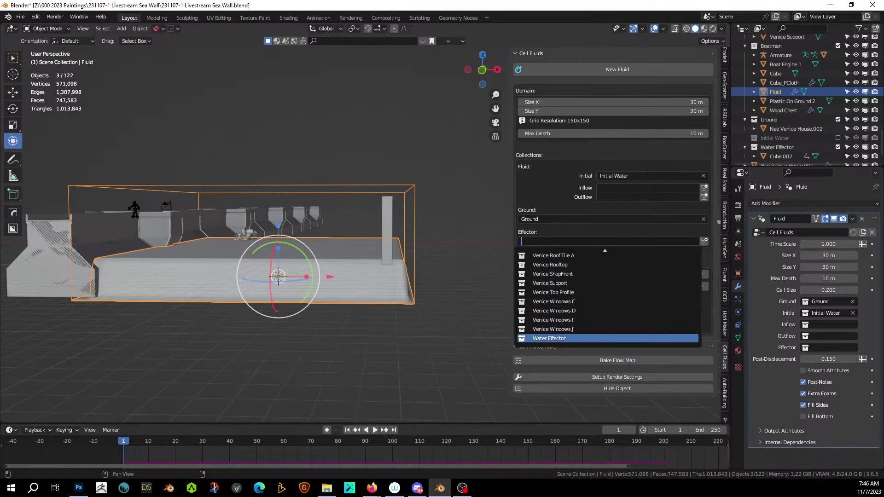
{"action": "left_click", "coordinate": [554, 340]}
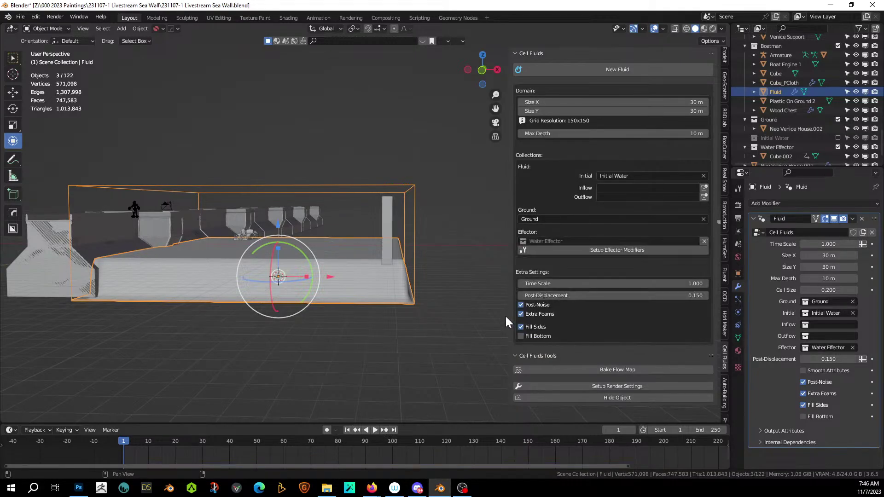
Step: Play the fluid simulation and examine how the rotating wall meets the water
{"action": "left_click", "coordinate": [376, 430]}
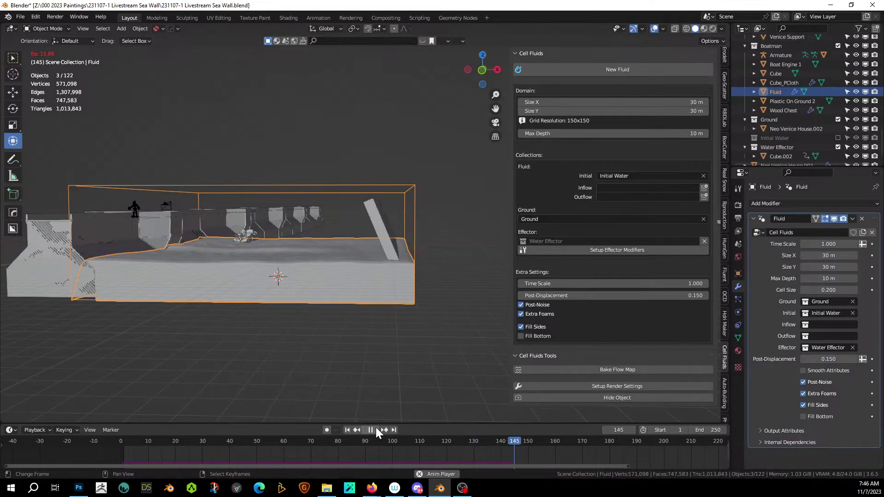
{"action": "left_click", "coordinate": [373, 428]}
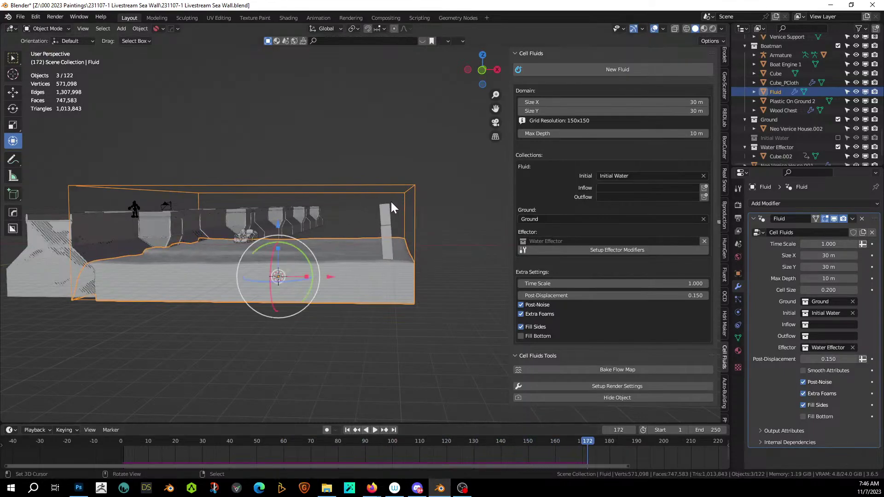
{"action": "middle_click_drag", "start_coordinate": [391, 222], "coordinate": [432, 239]}
Step: At frame 1, scale the notched wall to about 2.1 times its height along global Z and apply its rotation and scale
{"action": "left_click", "coordinate": [432, 240]}
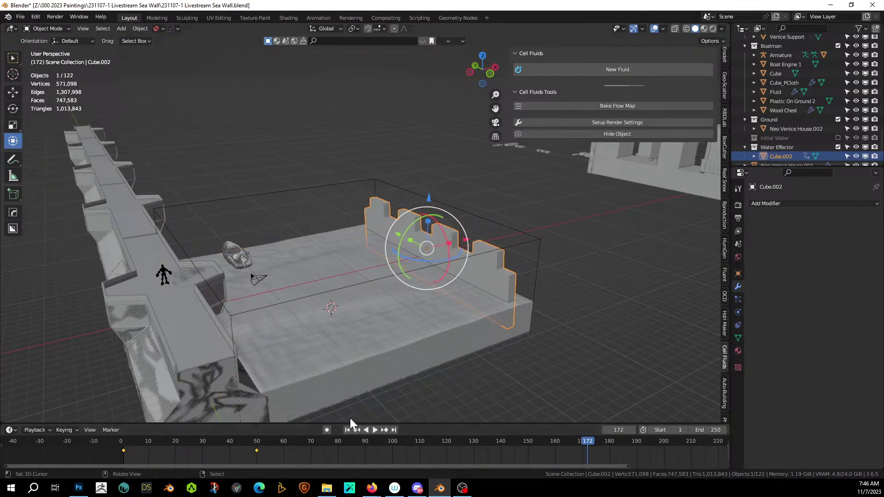
{"action": "left_click", "coordinate": [348, 429]}
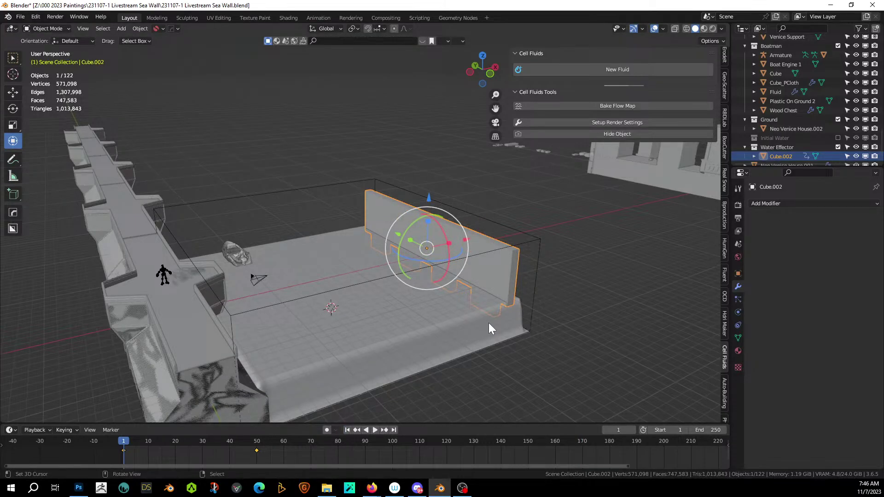
{"action": "key", "text": "s"}
{"action": "key", "text": "z"}
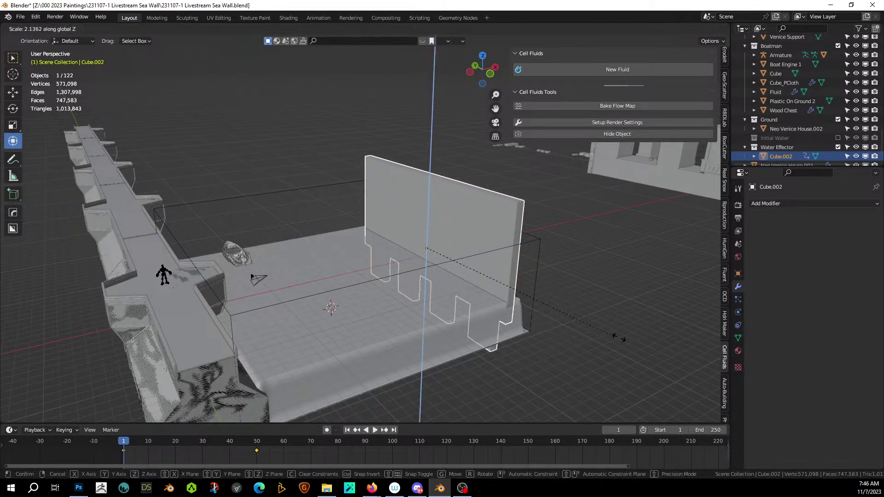
{"action": "left_click", "coordinate": [632, 337]}
{"action": "key", "text": "ctrl+a"}
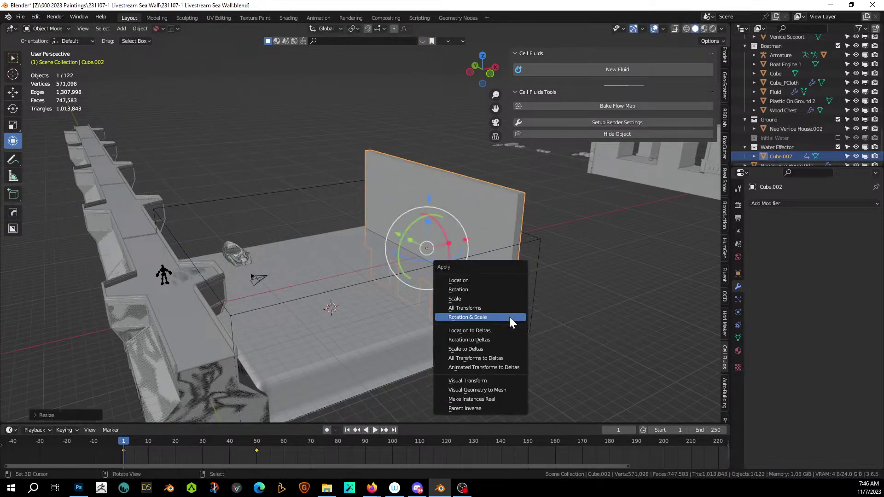
{"action": "left_click", "coordinate": [510, 317]}
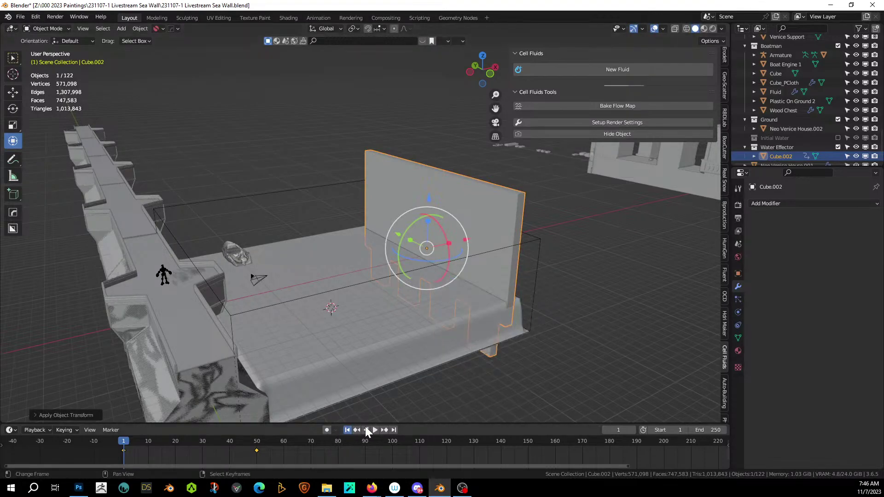
Step: Play the simulation with the taller wall and examine its effect on the water from the side
{"action": "left_click", "coordinate": [374, 430]}
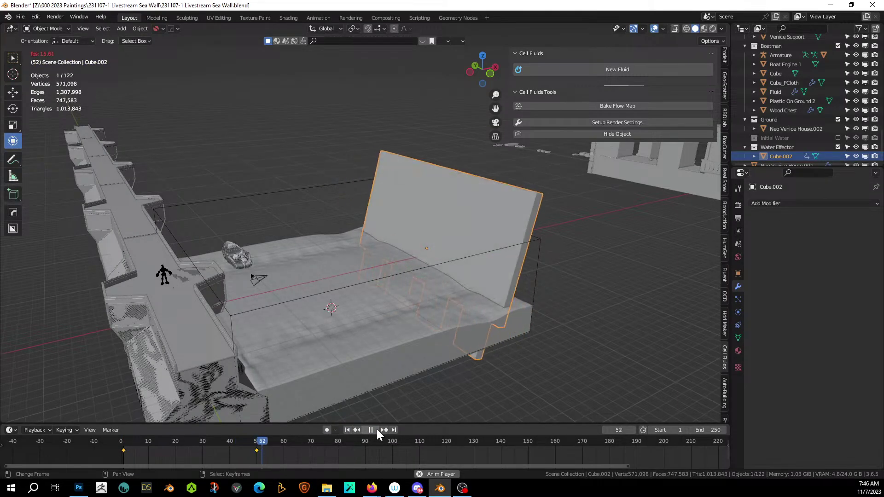
{"action": "left_click", "coordinate": [373, 430]}
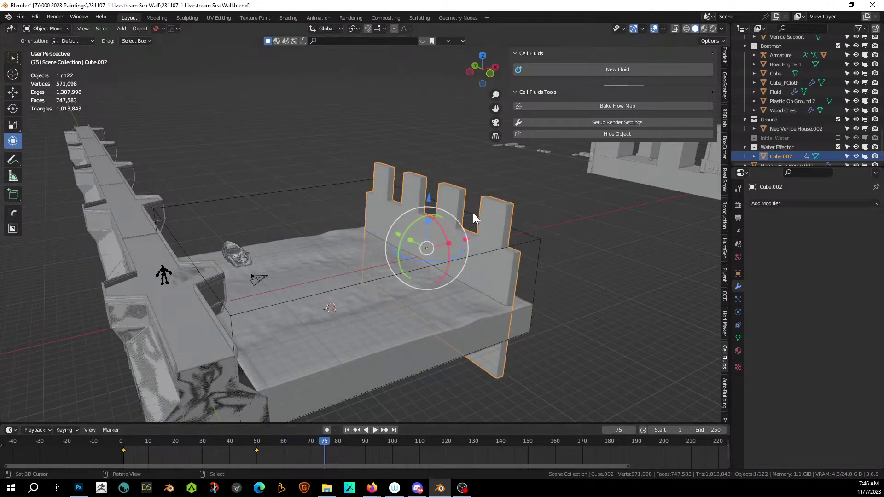
{"action": "mouse_move", "coordinate": [489, 255]}
{"action": "middle_mouse_down"}
{"action": "mouse_move", "coordinate": [491, 273]}
{"action": "mouse_move", "coordinate": [498, 267]}
{"action": "middle_mouse_up"}
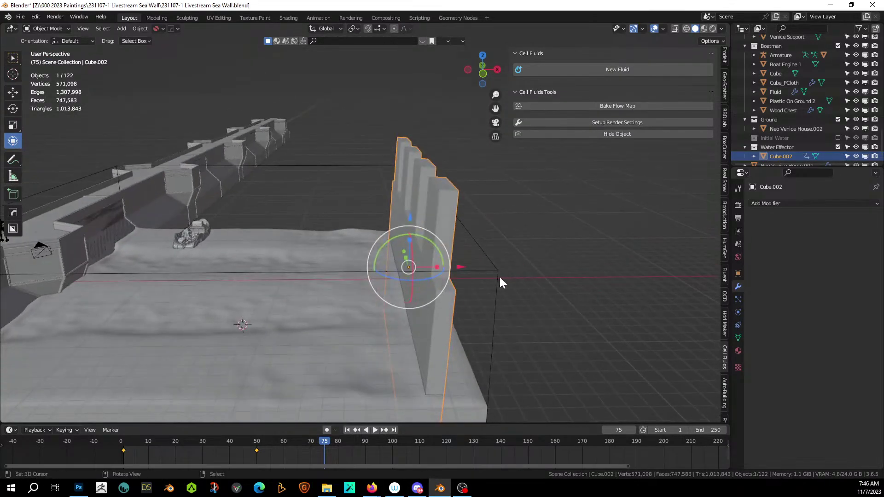
Step: Set up the effector modifiers for the fluid domain and play the simulation from frame 1 to check the waves
{"action": "left_click", "coordinate": [496, 270]}
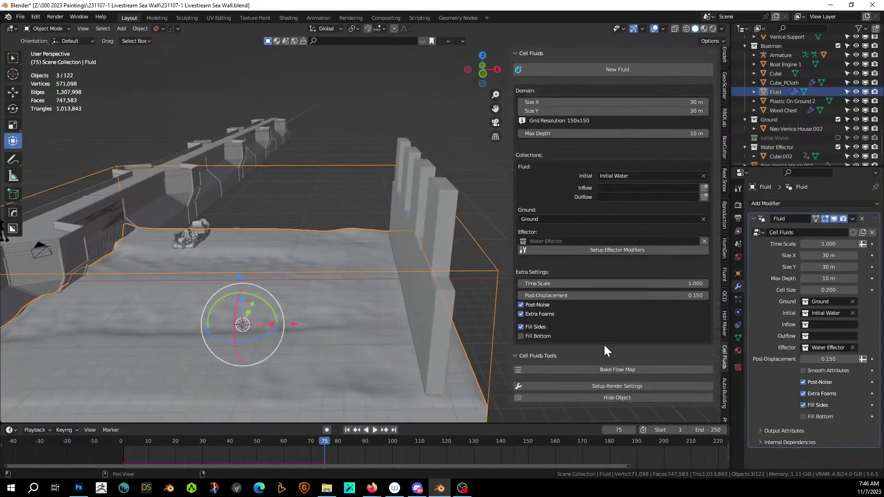
{"action": "left_click", "coordinate": [600, 250]}
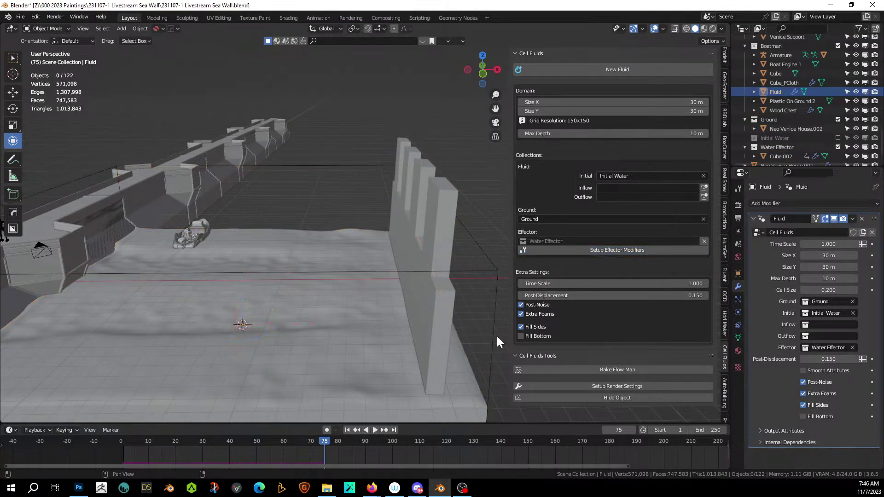
{"action": "left_click", "coordinate": [349, 429]}
{"action": "left_click", "coordinate": [376, 429]}
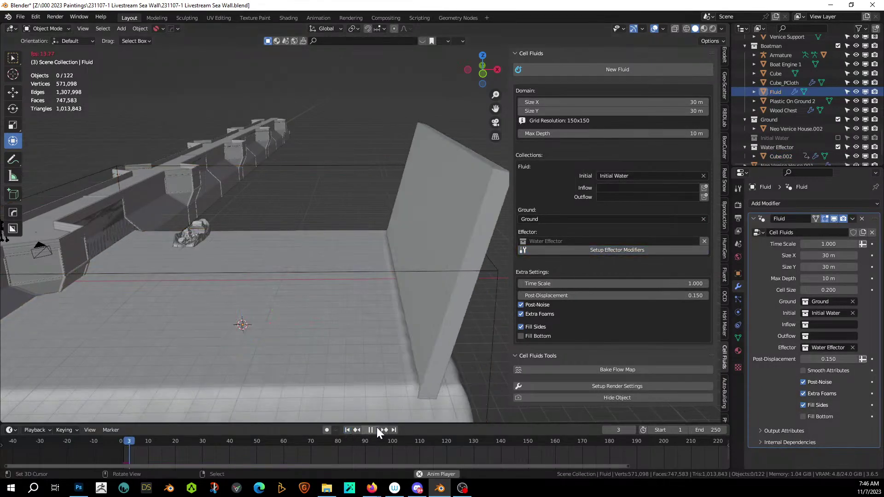
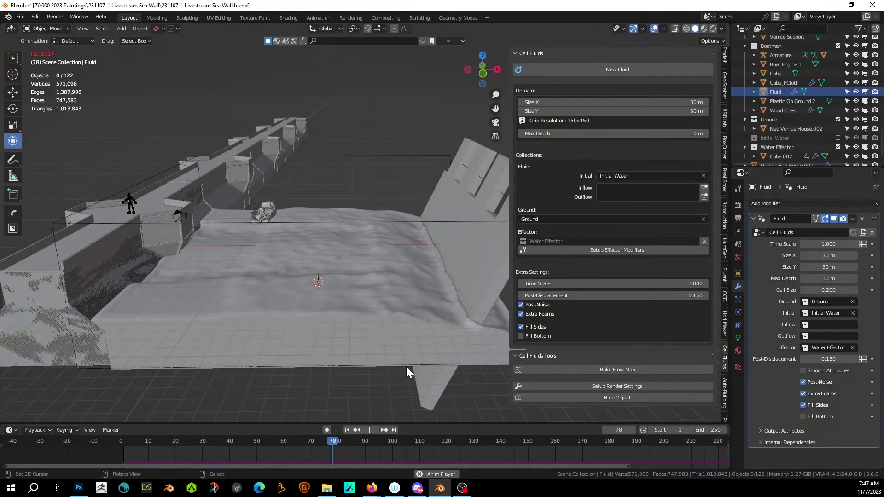
{"action": "left_click", "coordinate": [371, 430]}
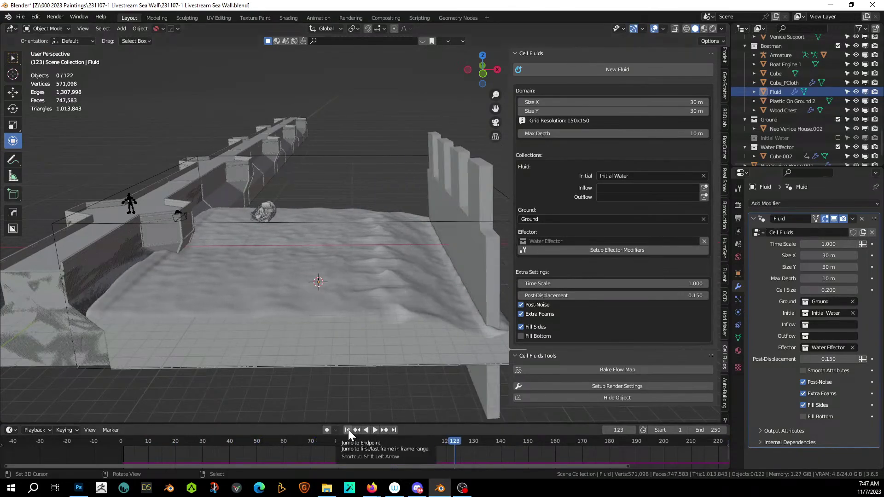
Step: At frame 1, move the wall along X to near the middle of the water and insert a Location keyframe
{"action": "scroll", "coordinate": [347, 414], "scroll_direction": "down", "scroll_amount": 4}
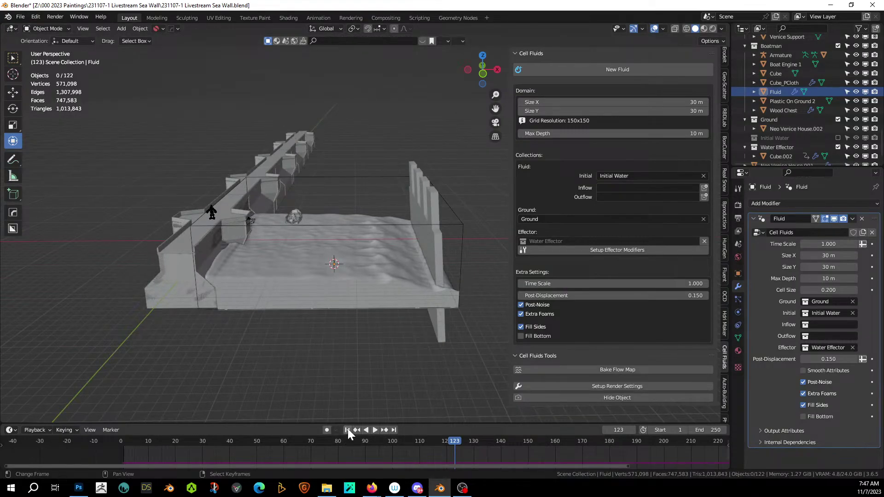
{"action": "left_click", "coordinate": [348, 430]}
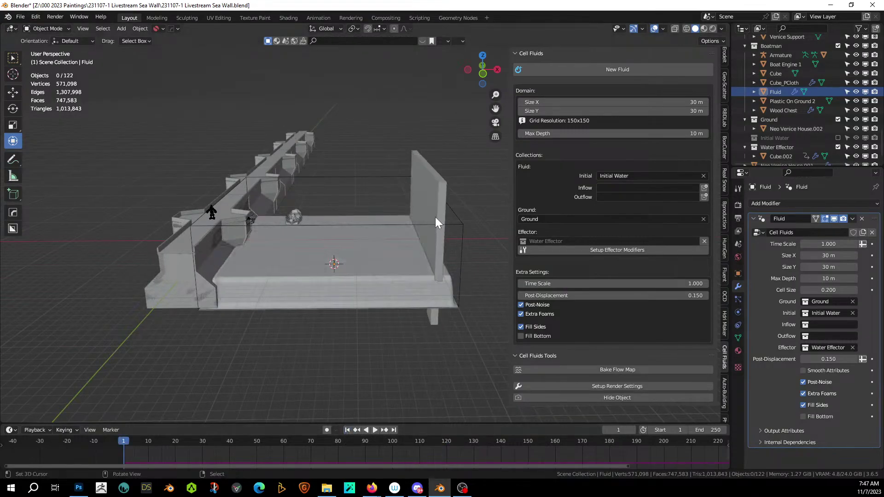
{"action": "left_click", "coordinate": [443, 197]}
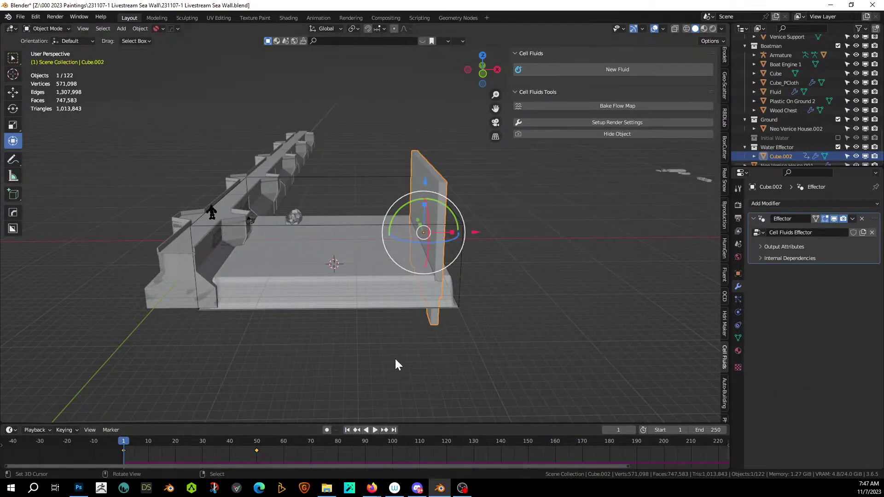
{"action": "left_click_drag", "start_coordinate": [475, 233], "coordinate": [389, 236]}
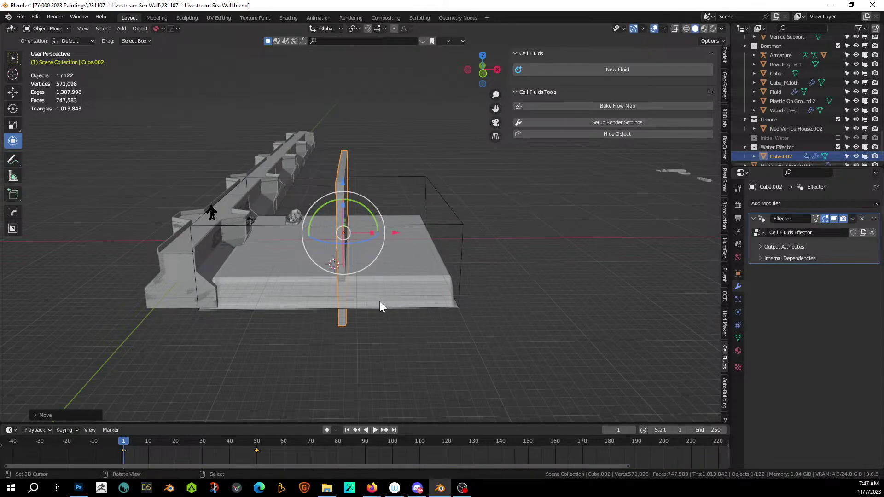
{"action": "key", "text": "i"}
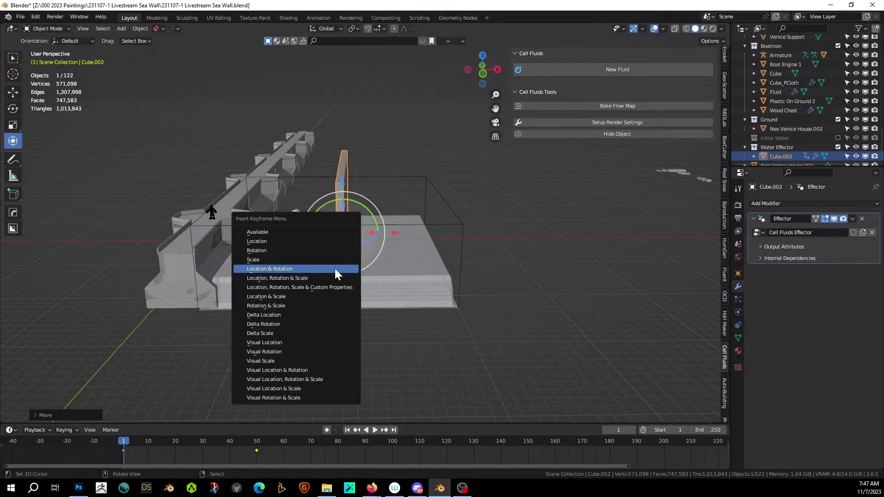
{"action": "left_click", "coordinate": [269, 242]}
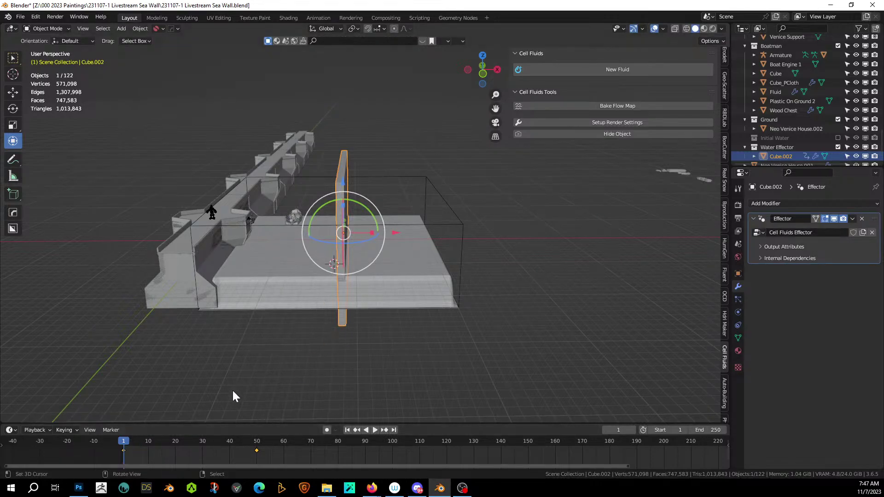
Step: At frame 50, move the wall along X to the same central position and insert a Location keyframe
{"action": "left_click_drag", "start_coordinate": [125, 446], "coordinate": [257, 454]}
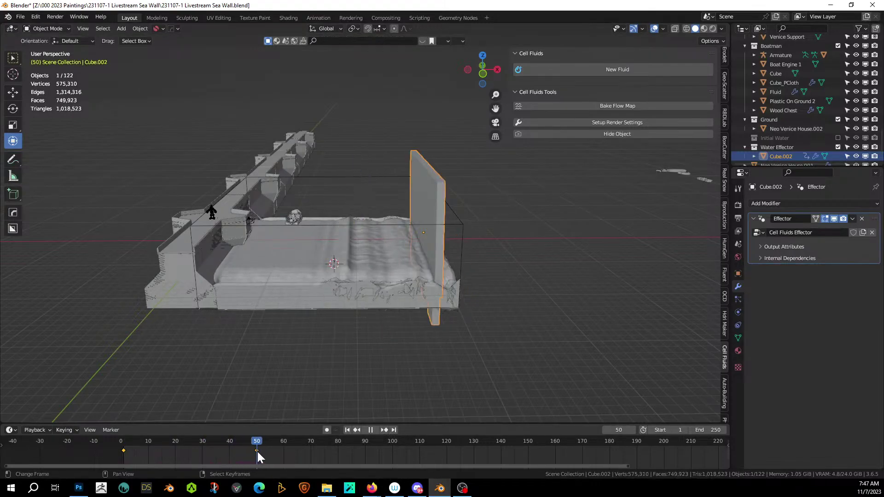
{"action": "left_click_drag", "start_coordinate": [474, 232], "coordinate": [391, 241]}
{"action": "key", "text": "i"}
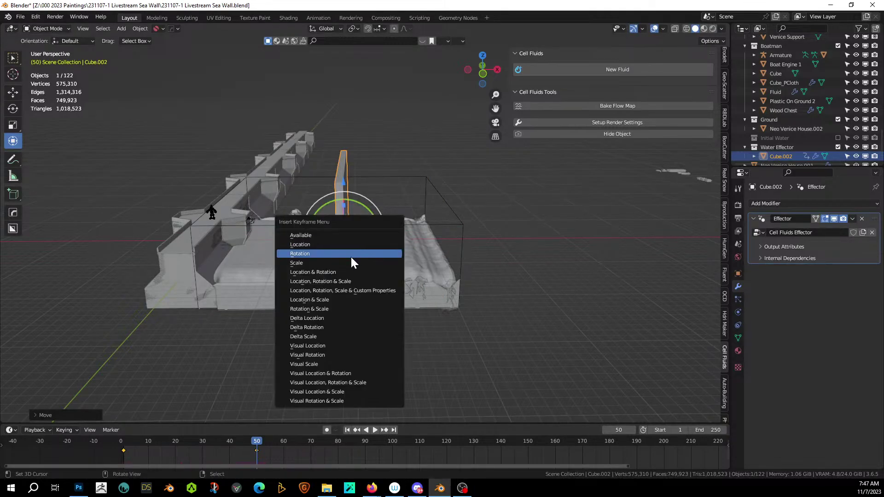
{"action": "left_click", "coordinate": [326, 245]}
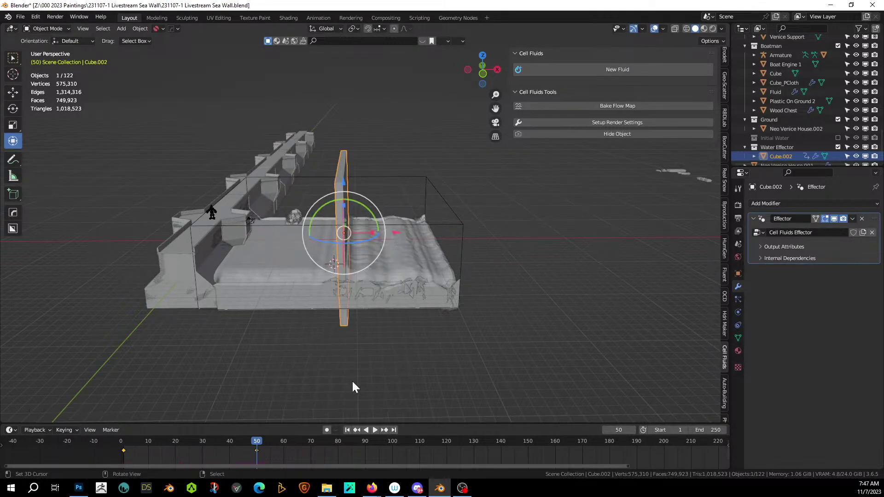
Step: Play the simulation from frame 1 and examine how the centred rotating wall drives the waves, then stop playback
{"action": "left_click", "coordinate": [347, 430]}
{"action": "left_click", "coordinate": [375, 429]}
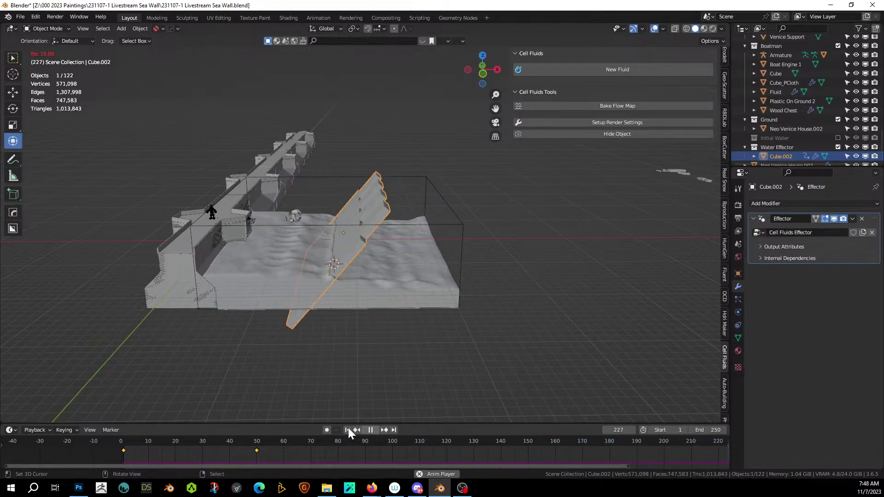
{"action": "scroll", "coordinate": [288, 325], "scroll_direction": "up", "scroll_amount": 5}
{"action": "middle_click_drag", "start_coordinate": [289, 326], "coordinate": [352, 326]}
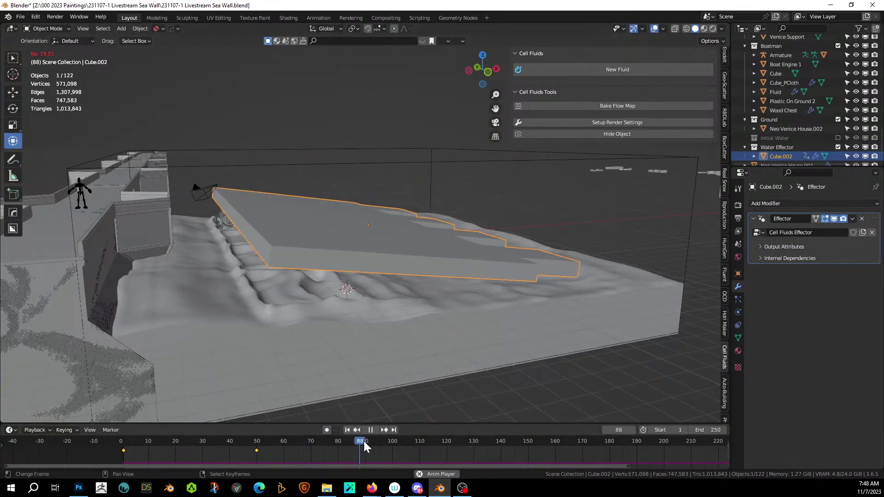
{"action": "left_click", "coordinate": [370, 430]}
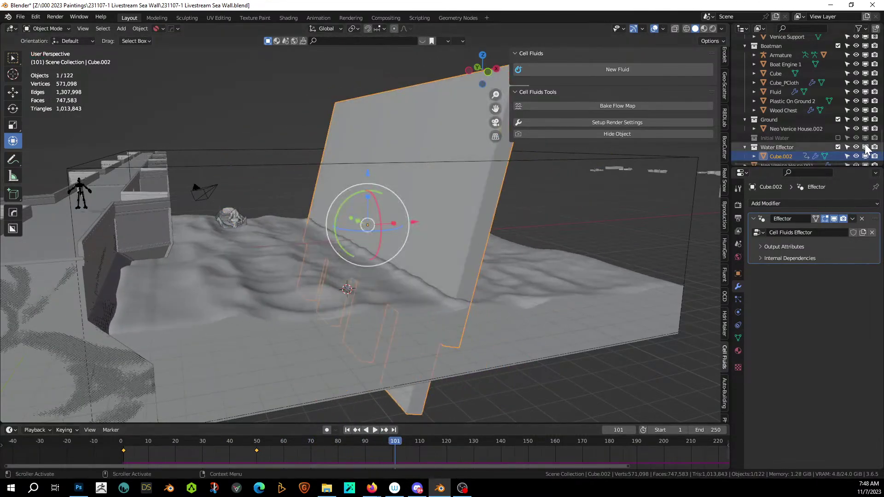
Step: Temporarily exclude the Water Effector collection to examine the water surface from above, and include it again
{"action": "left_click", "coordinate": [838, 147]}
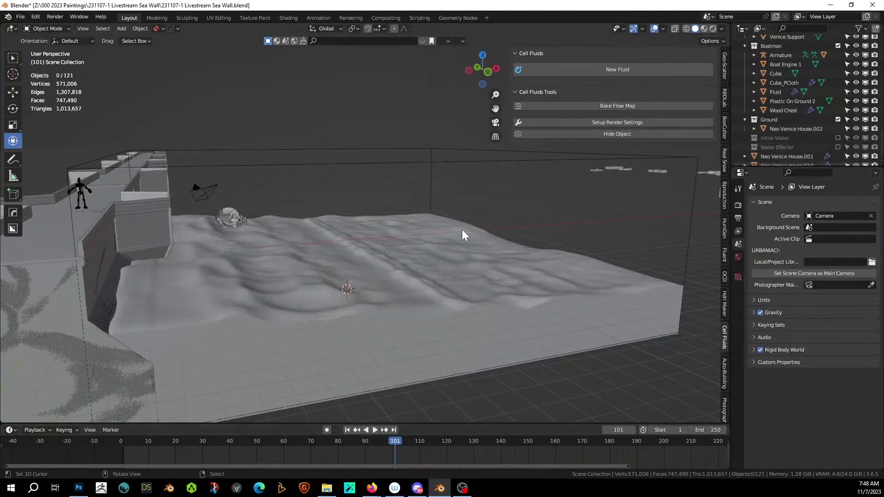
{"action": "middle_click_drag", "start_coordinate": [463, 230], "coordinate": [501, 281]}
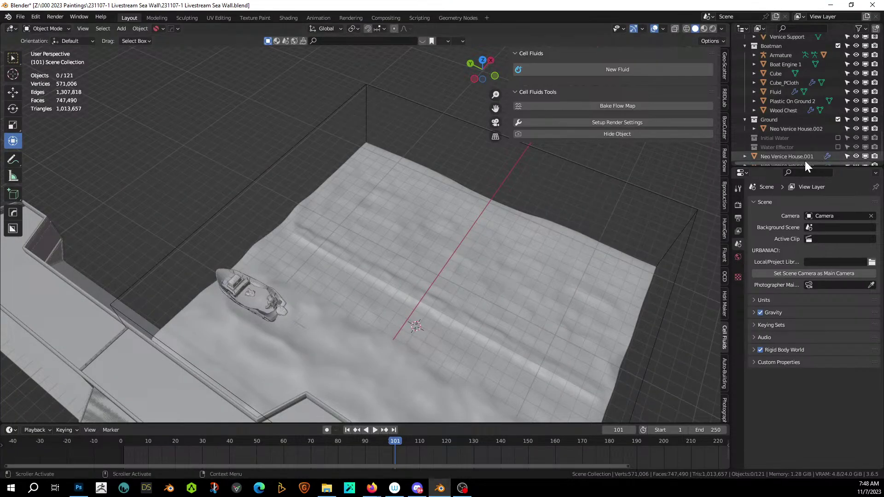
{"action": "left_click", "coordinate": [839, 147]}
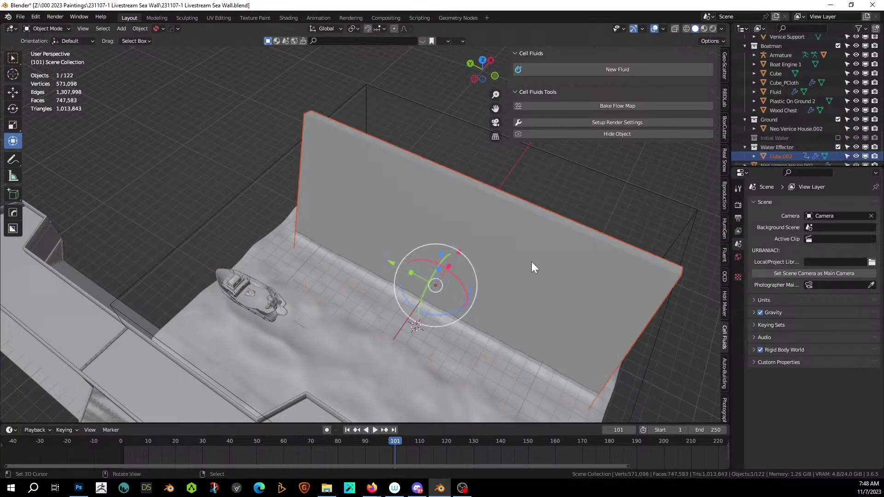
Step: Return to frame 1 and open the wall's mesh in Edit Mode, seen from the boat side
{"action": "left_click", "coordinate": [474, 252]}
{"action": "middle_click_drag", "start_coordinate": [470, 252], "coordinate": [438, 259]}
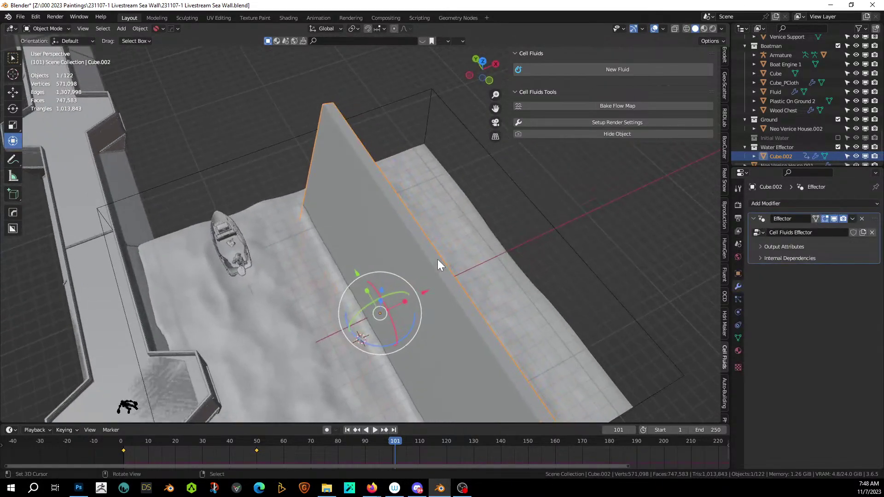
{"action": "left_click", "coordinate": [347, 429]}
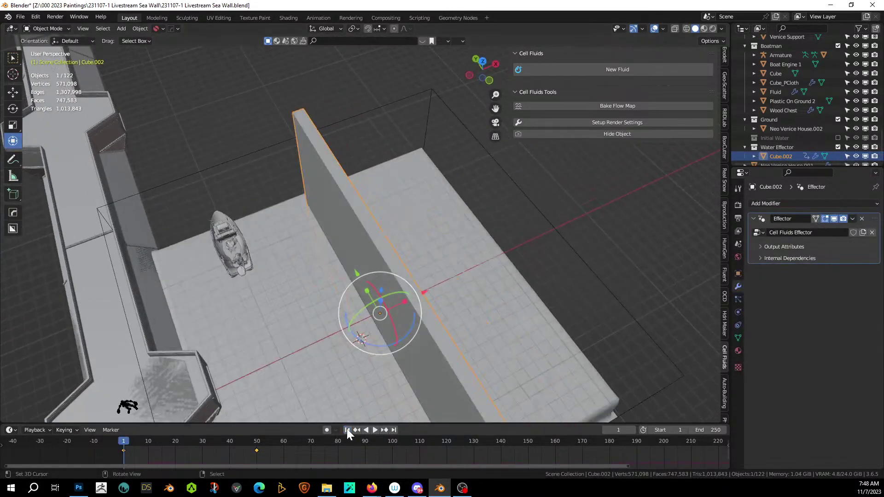
{"action": "key", "text": "Tab"}
{"action": "middle_click_drag", "start_coordinate": [380, 294], "coordinate": [503, 286]}
{"action": "middle_click_drag", "start_coordinate": [358, 264], "coordinate": [286, 298], "text": "shift"}
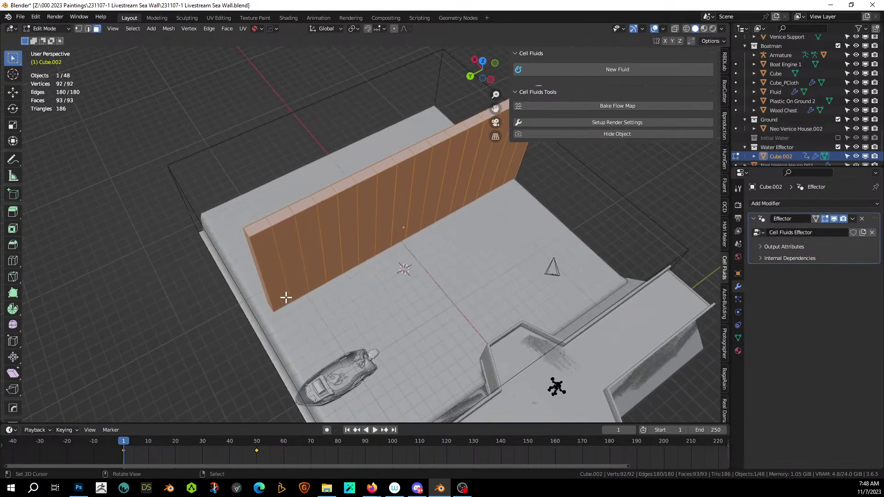
Step: Move the wall's two end faces about 4 m along negative X using proportional editing with Linear falloff
{"action": "left_click", "coordinate": [278, 285]}
{"action": "middle_click_drag", "start_coordinate": [490, 203], "coordinate": [444, 194], "text": "shift"}
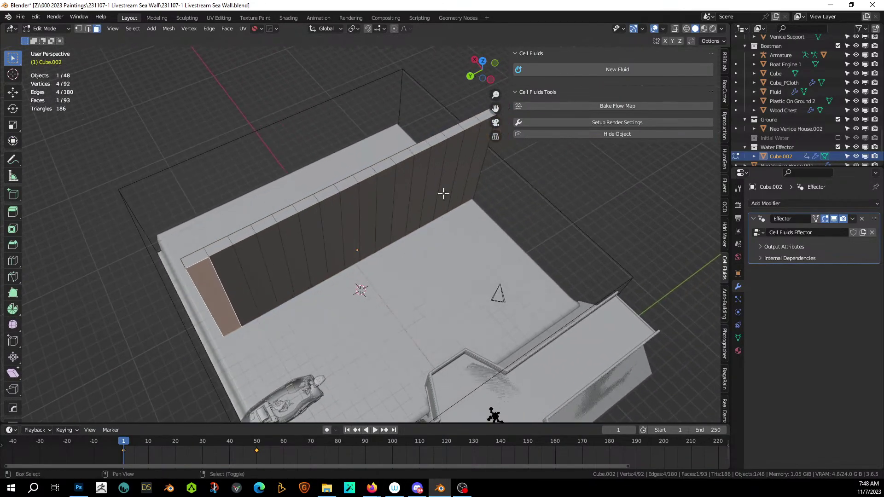
{"action": "left_click", "coordinate": [474, 168], "text": "shift"}
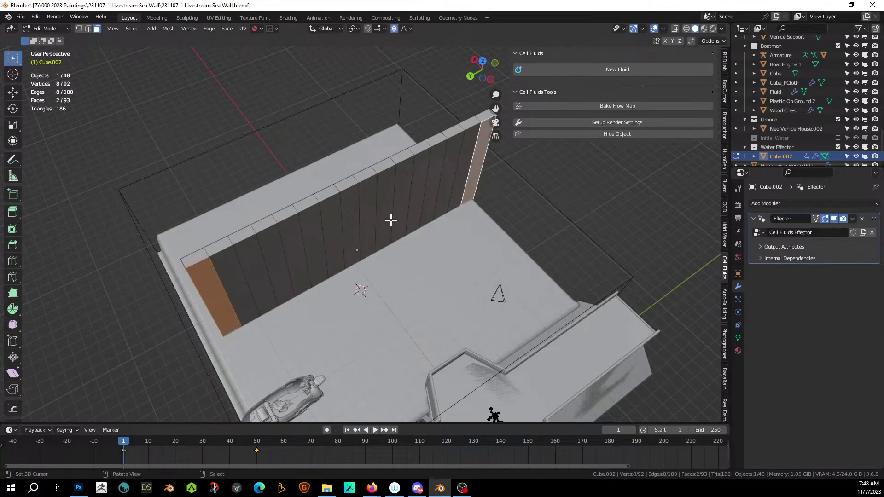
{"action": "left_click", "coordinate": [410, 29]}
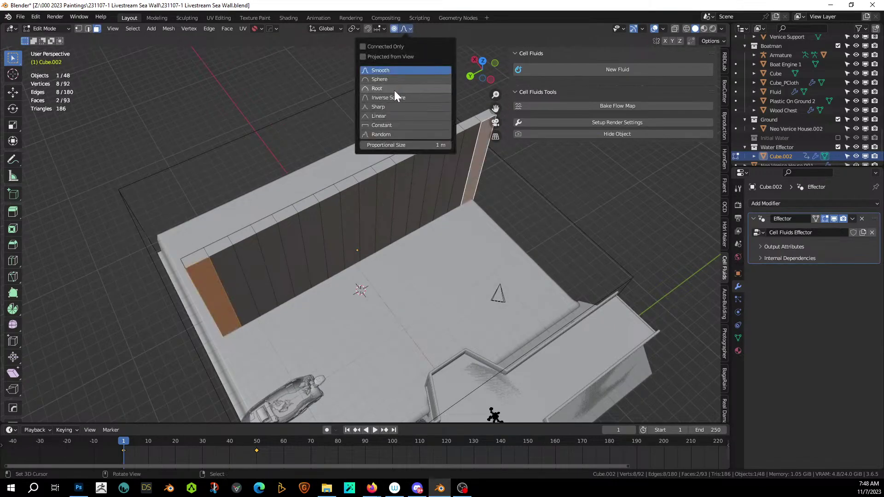
{"action": "left_click", "coordinate": [391, 117]}
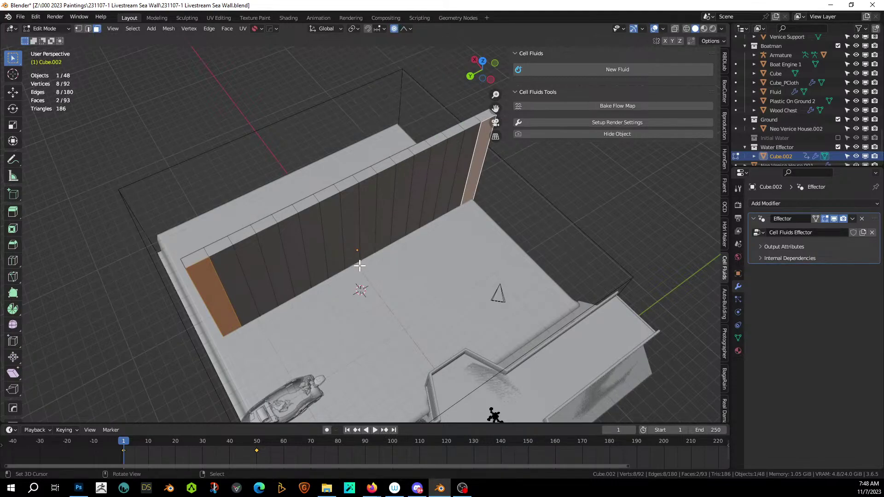
{"action": "key", "text": "g"}
{"action": "key", "text": "x"}
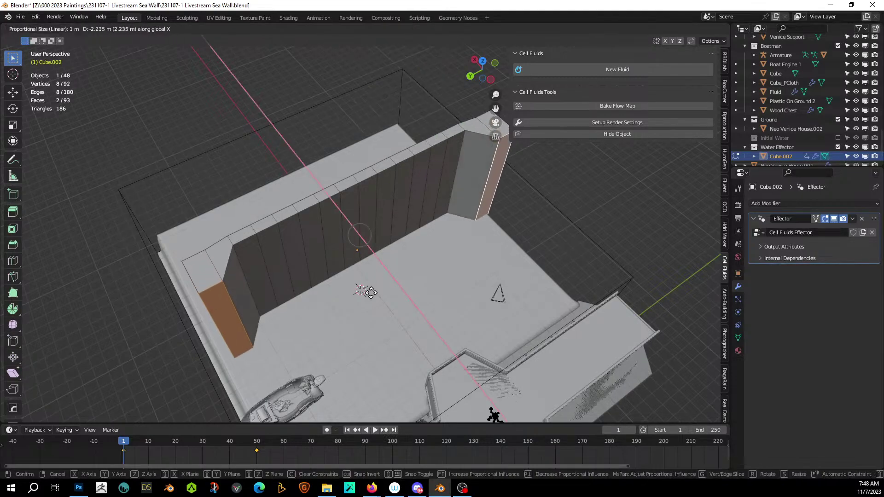
{"action": "scroll", "coordinate": [375, 302], "scroll_direction": "down", "scroll_amount": 7}
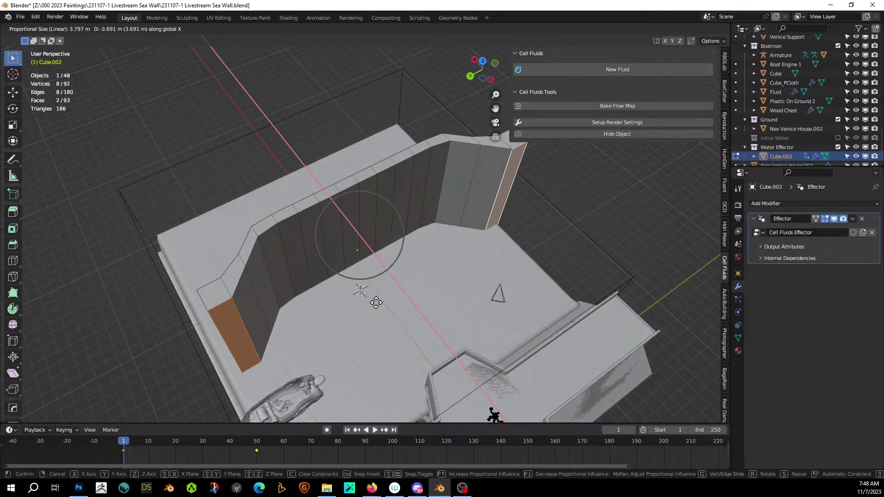
{"action": "left_click", "coordinate": [379, 309]}
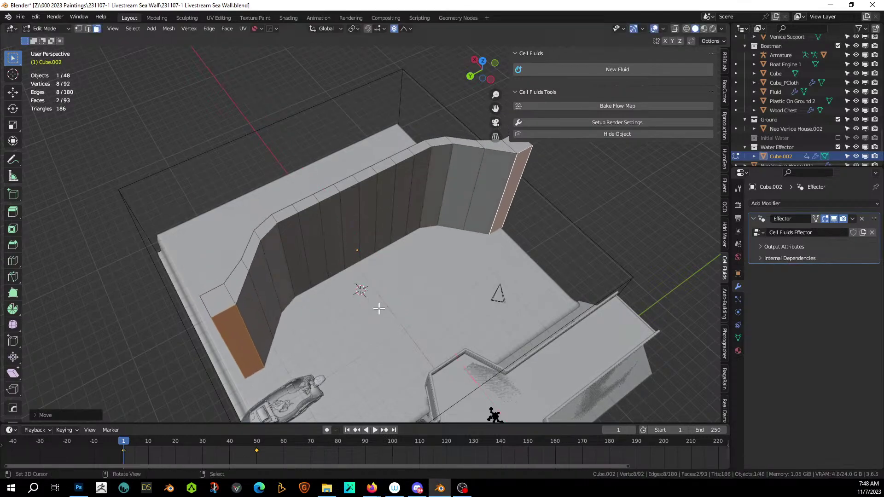
Step: Move a face in the middle of the wall with proportional editing to vary its curve, and return to Object Mode
{"action": "left_click", "coordinate": [353, 230]}
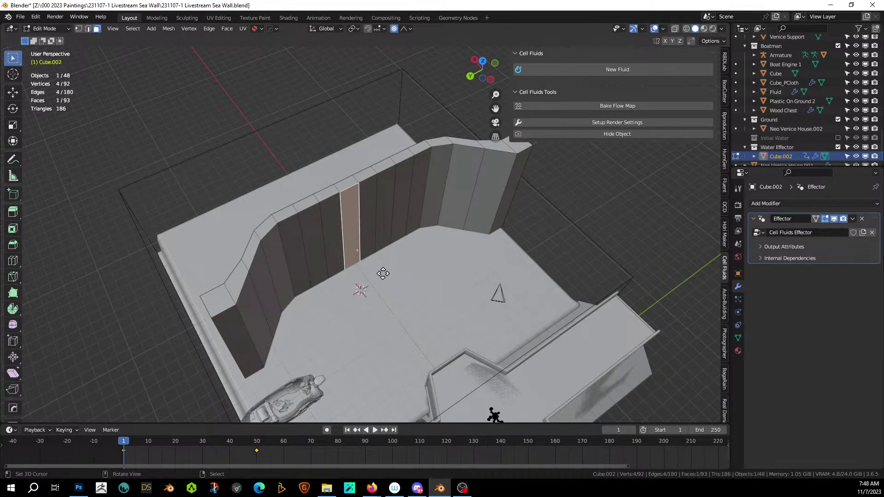
{"action": "key", "text": "g"}
{"action": "left_click", "coordinate": [365, 247]}
{"action": "middle_click_drag", "start_coordinate": [365, 247], "coordinate": [214, 205]}
{"action": "key", "text": "Tab"}
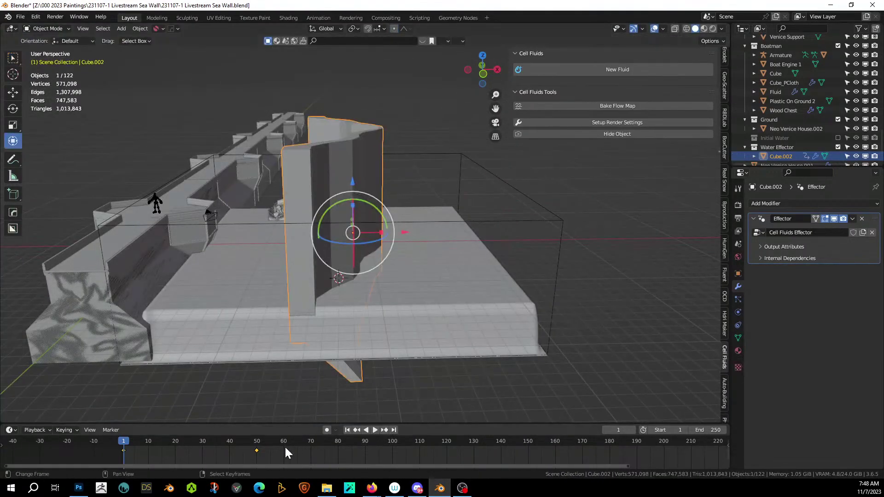
Step: Play the simulation with the reshaped wall and exclude the Water Effector collection to examine the bare water surface
{"action": "left_click", "coordinate": [376, 428]}
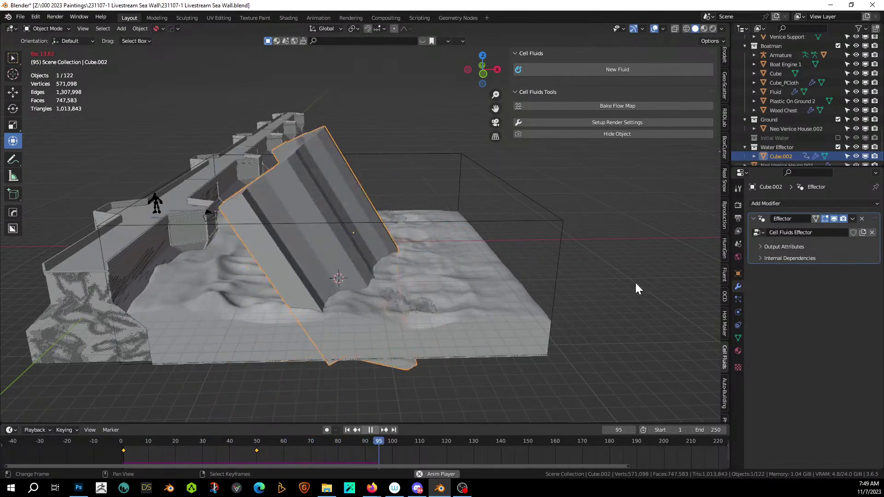
{"action": "left_click", "coordinate": [838, 147]}
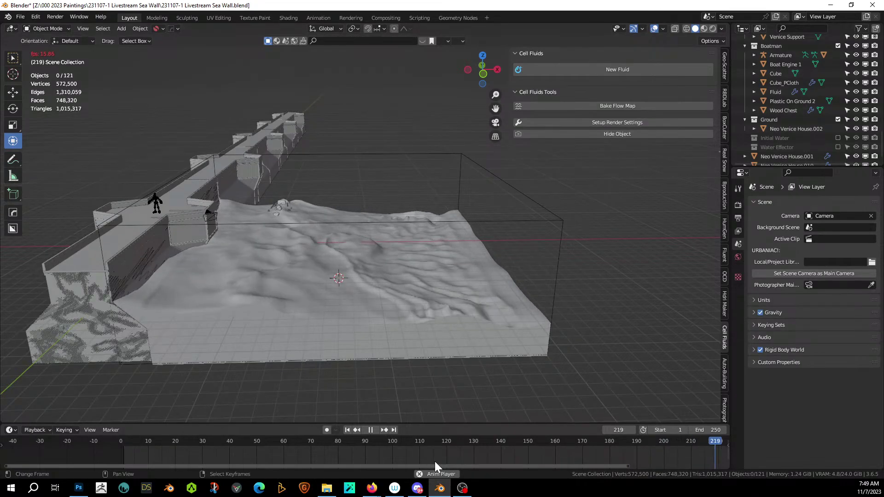
{"action": "left_click", "coordinate": [370, 429]}
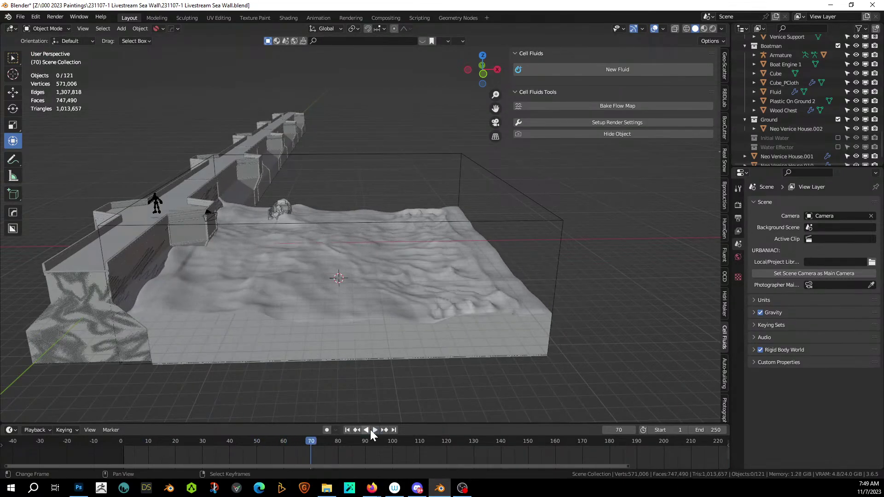
Step: Advance the simulation to frame 84 and apply the Cell Fluids modifier to the Fluid water mesh
{"action": "left_click_drag", "start_coordinate": [309, 444], "coordinate": [349, 457]}
{"action": "middle_click_drag", "start_coordinate": [360, 405], "coordinate": [483, 385]}
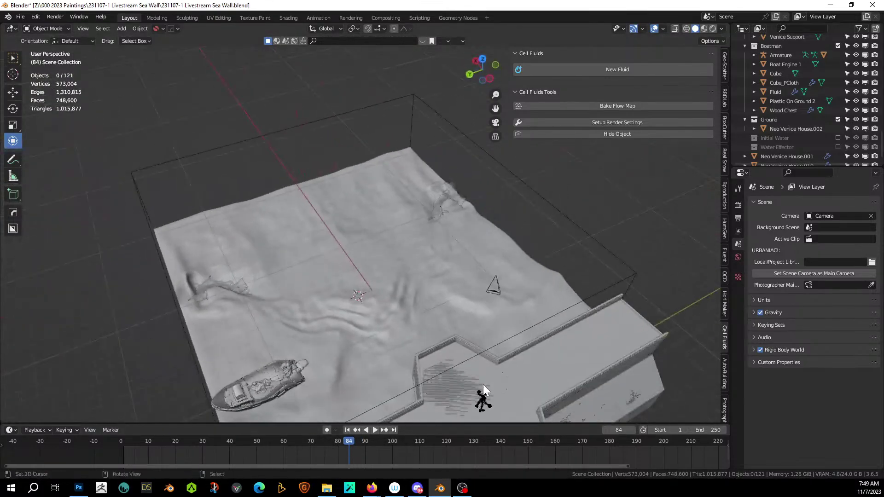
{"action": "scroll", "coordinate": [453, 338], "scroll_direction": "down", "scroll_amount": 2}
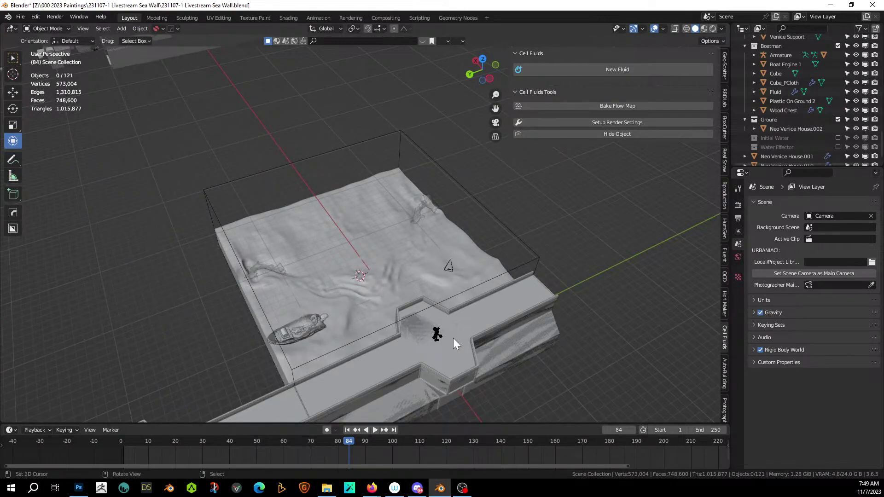
{"action": "middle_click_drag", "start_coordinate": [416, 323], "coordinate": [230, 343]}
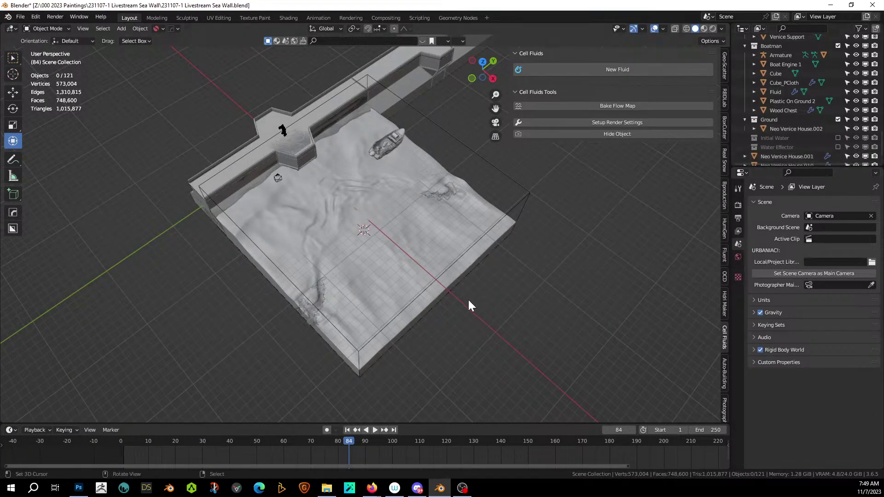
{"action": "middle_click_drag", "start_coordinate": [468, 300], "coordinate": [474, 279]}
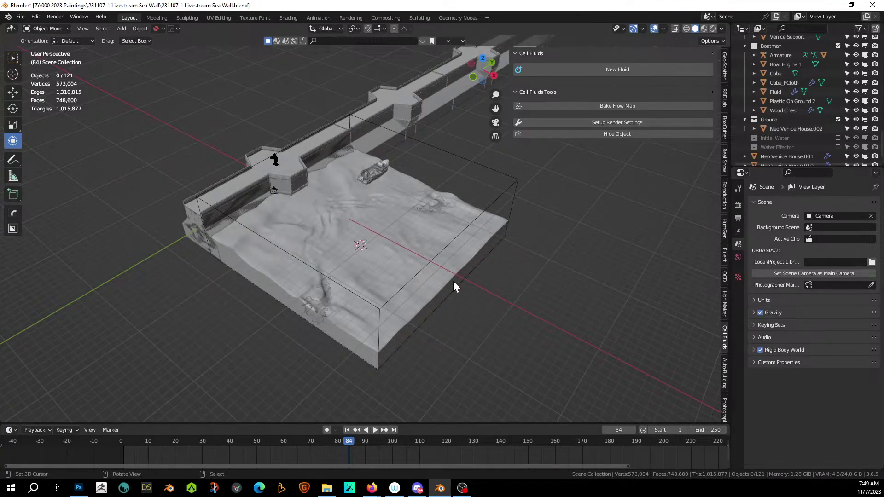
{"action": "left_click", "coordinate": [454, 280]}
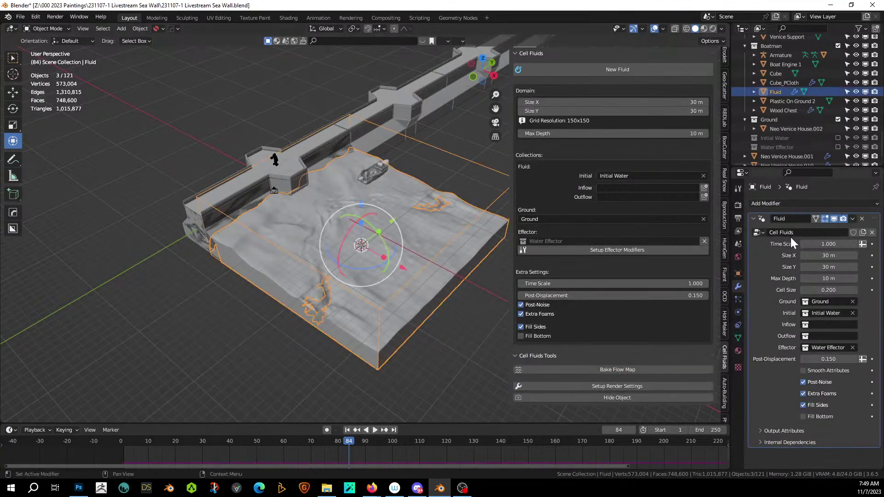
{"action": "key", "text": "ctrl+a"}
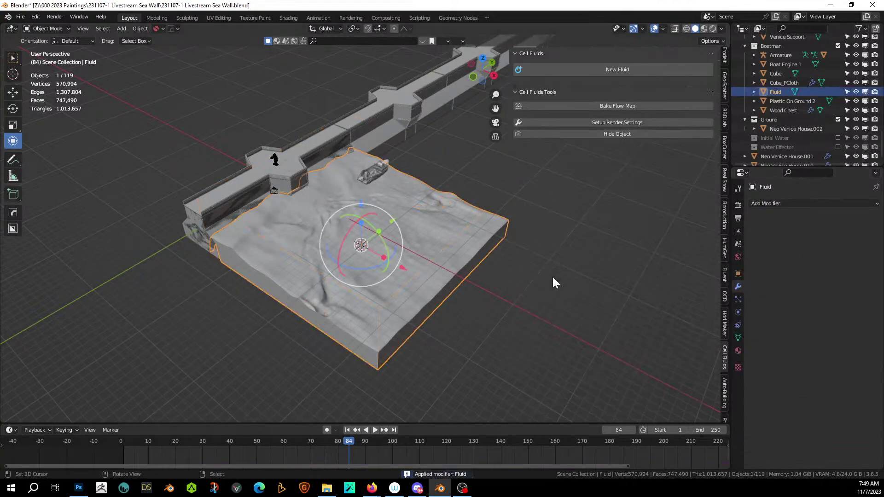
Step: Place the 3D cursor at the near end of the sea wall and make it the transform pivot point
{"action": "middle_click_drag", "start_coordinate": [551, 276], "coordinate": [385, 303]}
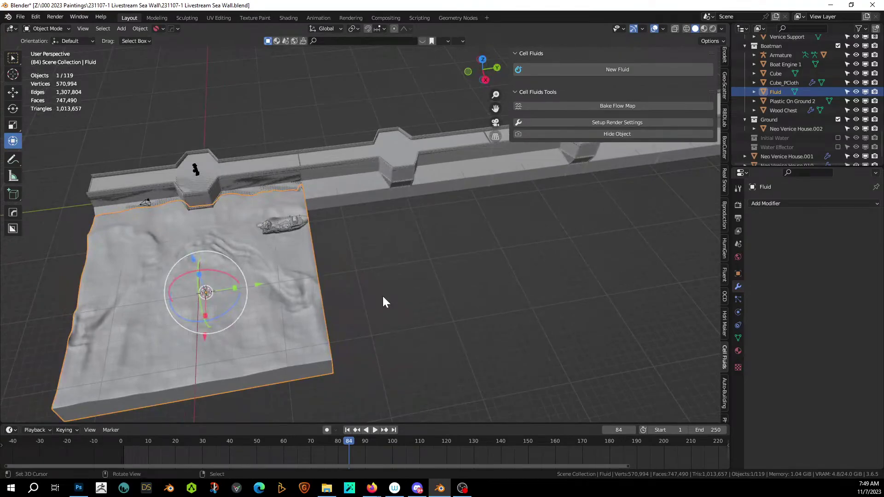
{"action": "scroll", "coordinate": [383, 297], "scroll_direction": "down", "scroll_amount": 4}
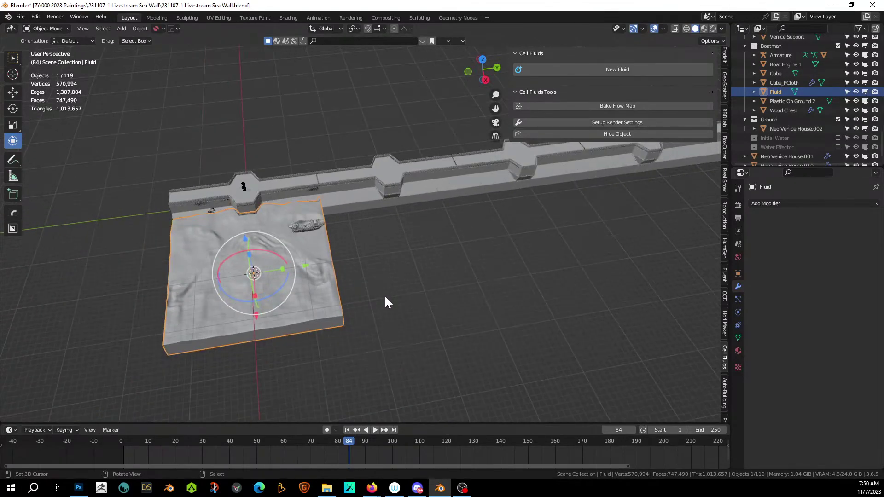
{"action": "middle_click_drag", "start_coordinate": [437, 308], "coordinate": [277, 309], "text": "shift"}
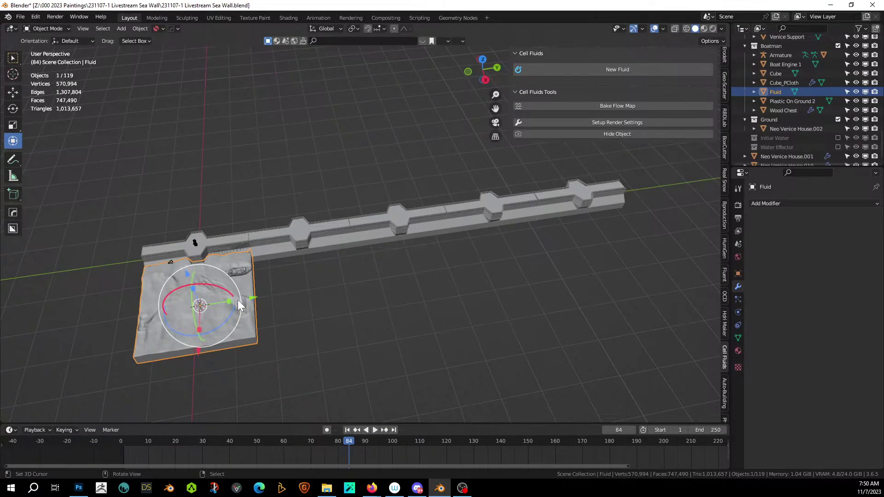
{"action": "middle_click_drag", "start_coordinate": [278, 300], "coordinate": [350, 249]}
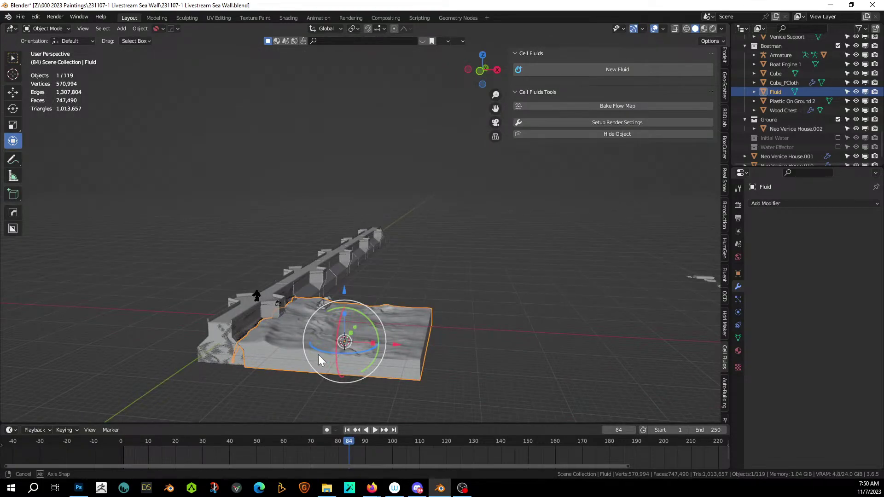
{"action": "middle_click_drag", "start_coordinate": [319, 354], "coordinate": [205, 350]}
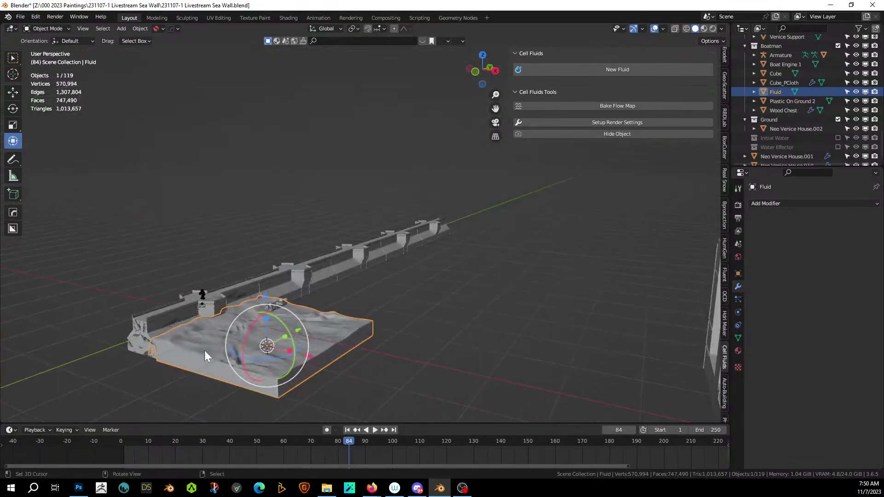
{"action": "right_click", "coordinate": [139, 341], "text": "shift"}
{"action": "left_click", "coordinate": [362, 29]}
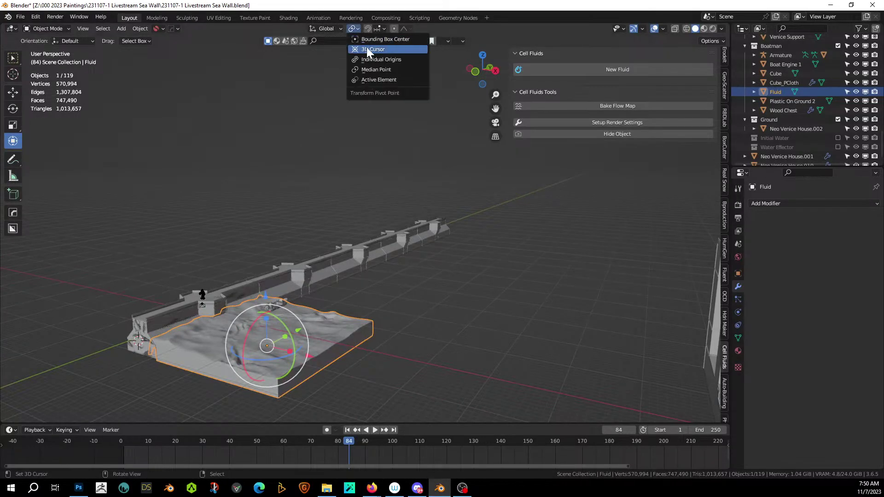
{"action": "left_click", "coordinate": [367, 48]}
Step: Scale the Fluid water mesh by 2 along the Y axis from the 3D cursor
{"action": "middle_click_drag", "start_coordinate": [362, 291], "coordinate": [273, 330]}
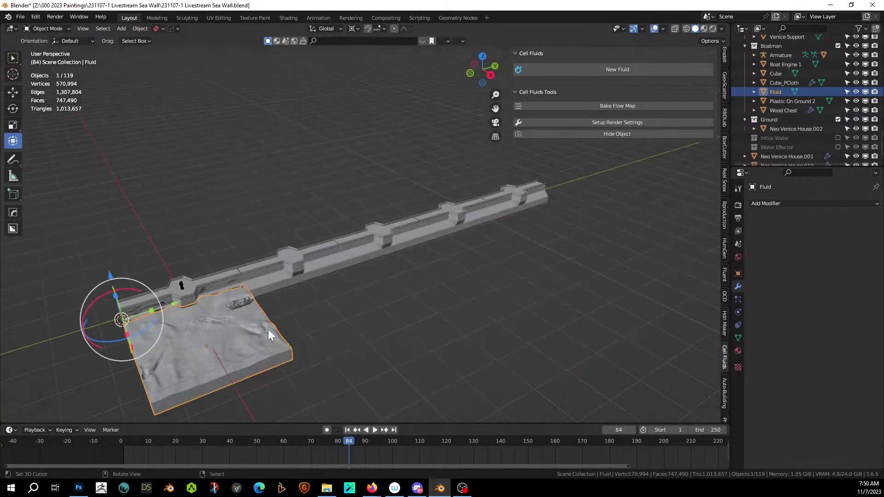
{"action": "key", "text": "s"}
{"action": "key", "text": "y"}
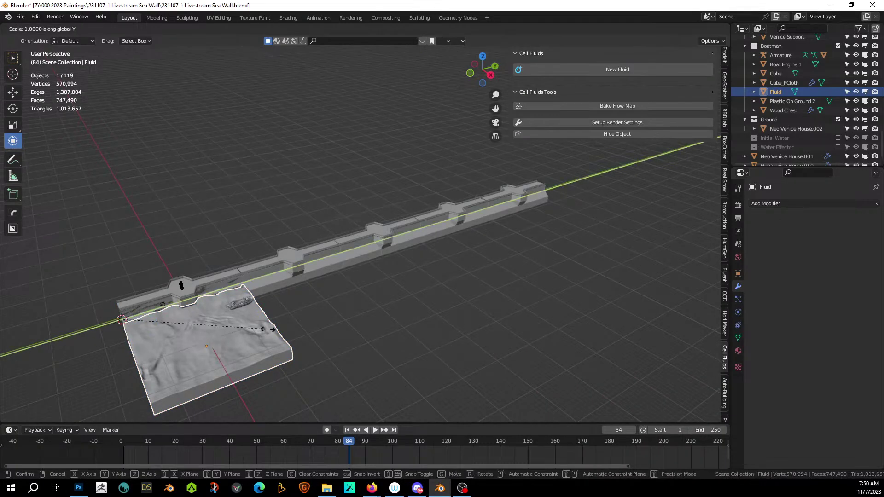
{"action": "key", "text": "2"}
{"action": "key", "text": "Return"}
Step: Add a HardOps Array V2 to the Fluid water mesh with three copies along Y, following the sea wall
{"action": "scroll", "coordinate": [273, 329], "scroll_direction": "up", "scroll_amount": 3}
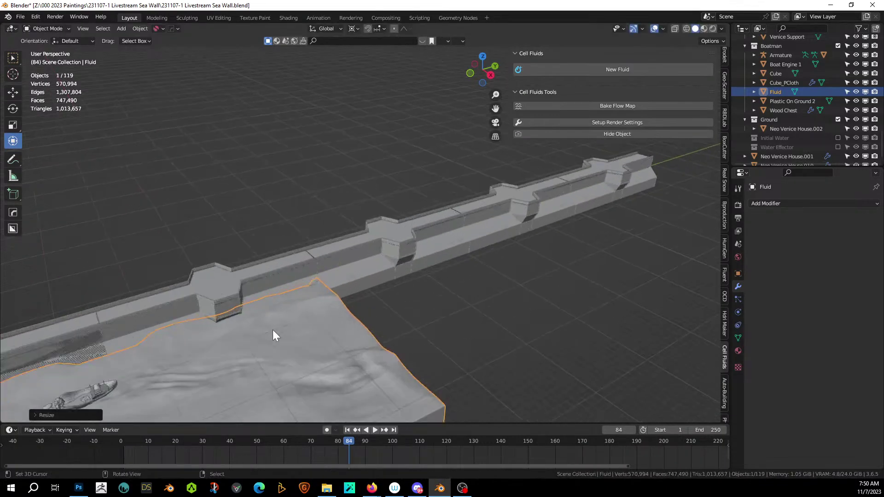
{"action": "middle_click_drag", "start_coordinate": [273, 329], "coordinate": [200, 322]}
{"action": "scroll", "coordinate": [235, 313], "scroll_direction": "down", "scroll_amount": 2}
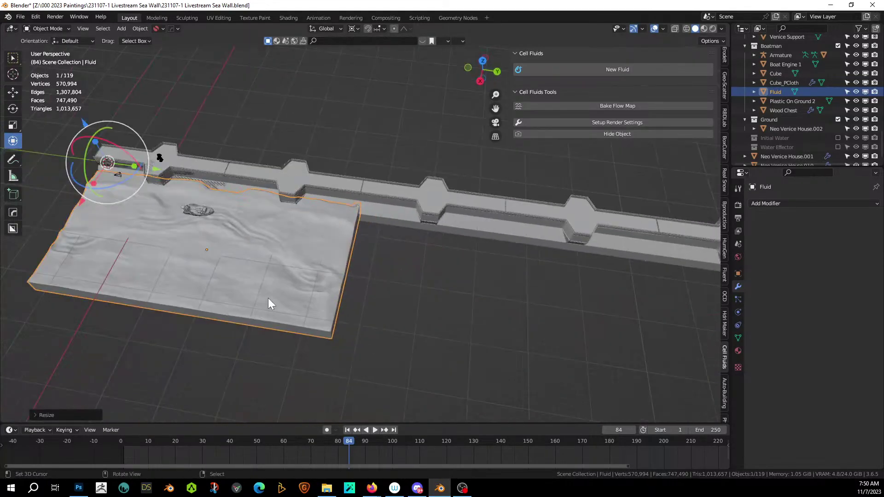
{"action": "middle_click_drag", "start_coordinate": [272, 298], "coordinate": [298, 293]}
{"action": "middle_click_drag", "start_coordinate": [329, 280], "coordinate": [269, 308]}
{"action": "key", "text": "q"}
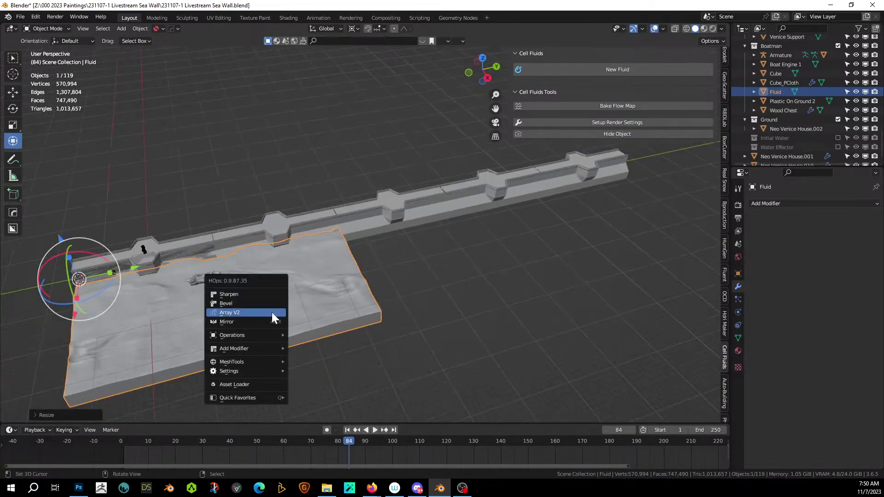
{"action": "left_click", "coordinate": [272, 312]}
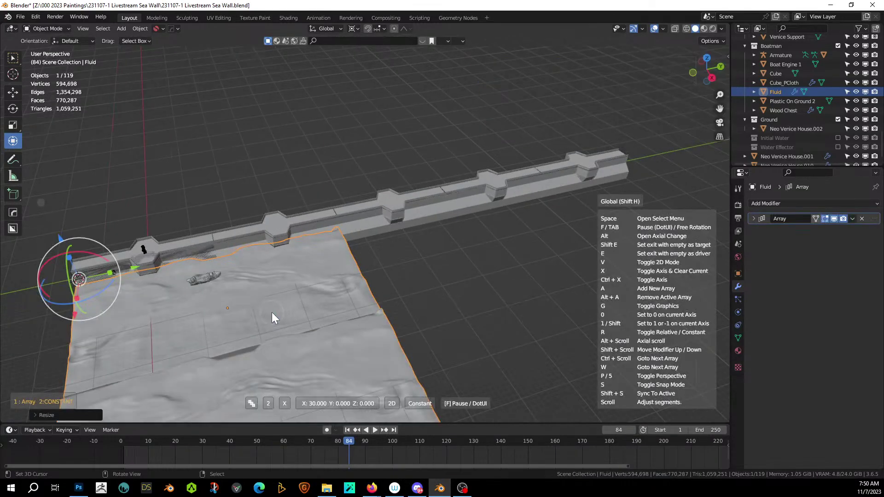
{"action": "key", "text": "1"}
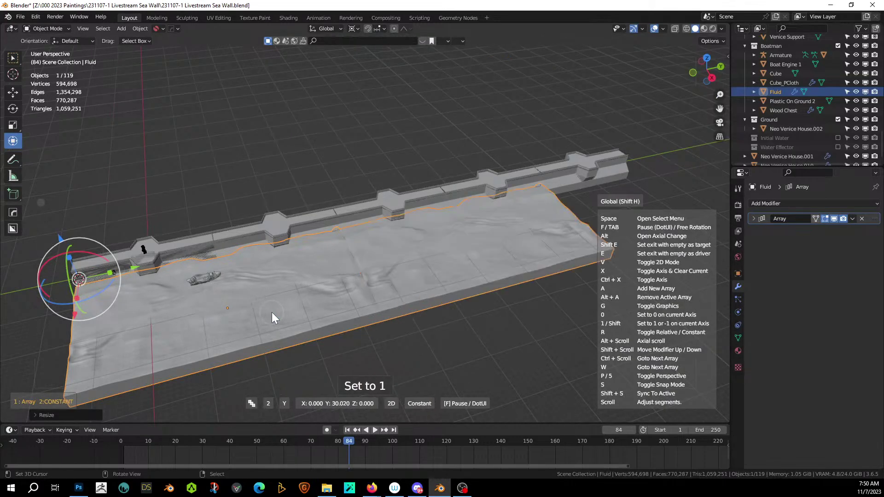
{"action": "left_click", "coordinate": [272, 313]}
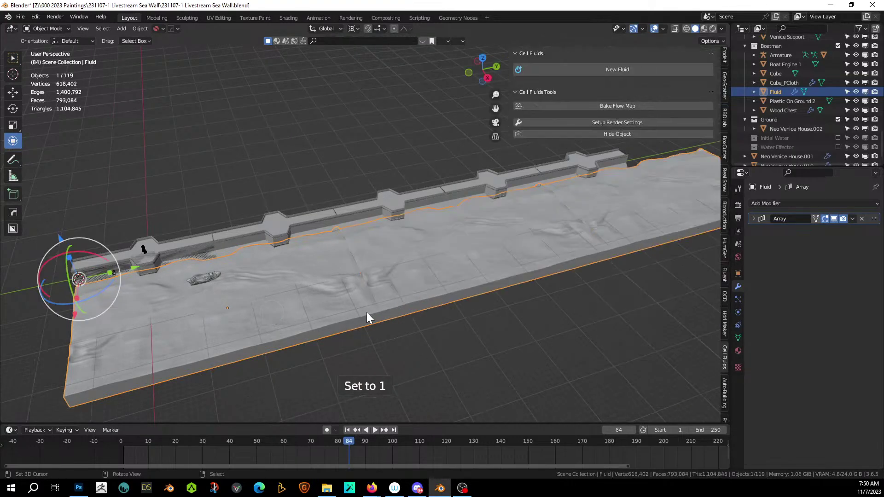
Step: Set the water array's constant Y offset to 28.95 m so the seams between copies overlap
{"action": "middle_click_drag", "start_coordinate": [366, 312], "coordinate": [394, 307]}
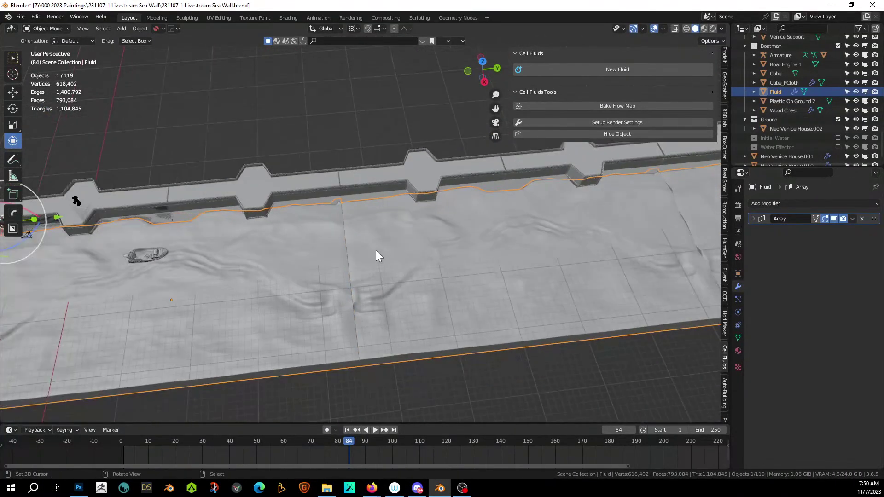
{"action": "left_click", "coordinate": [754, 218]}
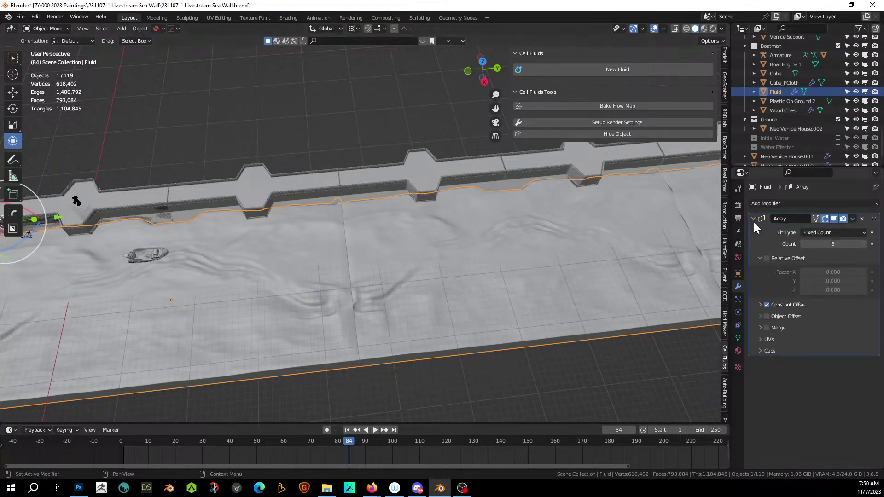
{"action": "left_click", "coordinate": [761, 305]}
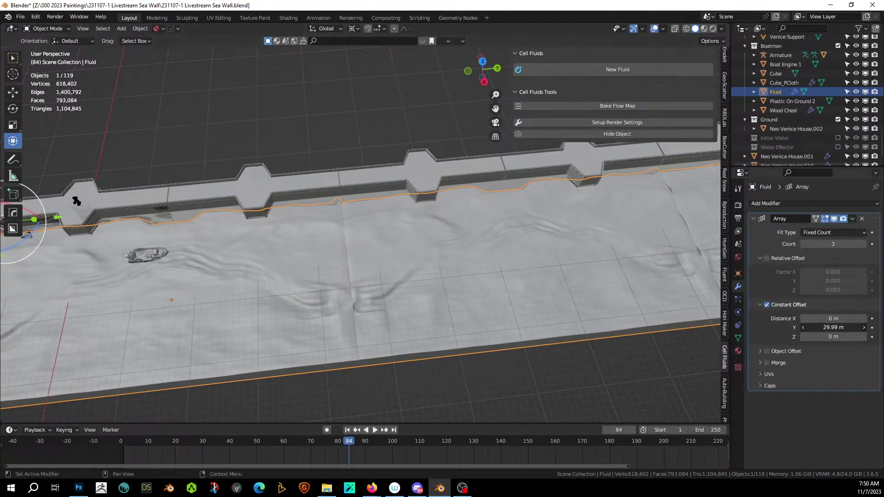
{"action": "left_click_drag", "start_coordinate": [834, 327], "coordinate": [808, 328]}
Step: Save the file and preview the extended water beside the sea wall in Rendered shading
{"action": "middle_click_drag", "start_coordinate": [705, 354], "coordinate": [712, 313]}
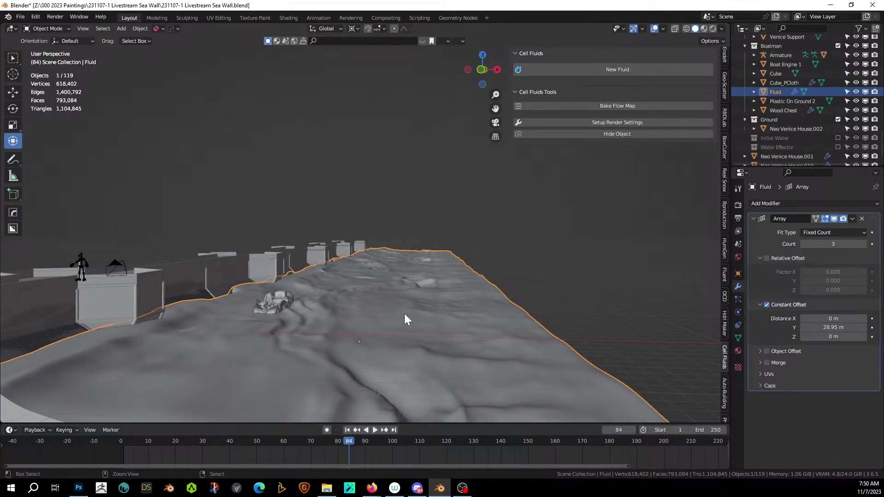
{"action": "key", "text": "ctrl+s"}
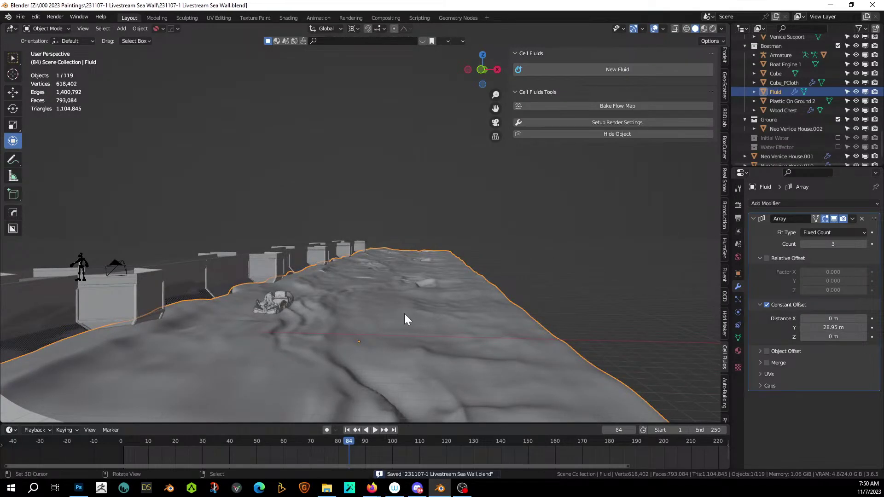
{"action": "left_click", "coordinate": [714, 29]}
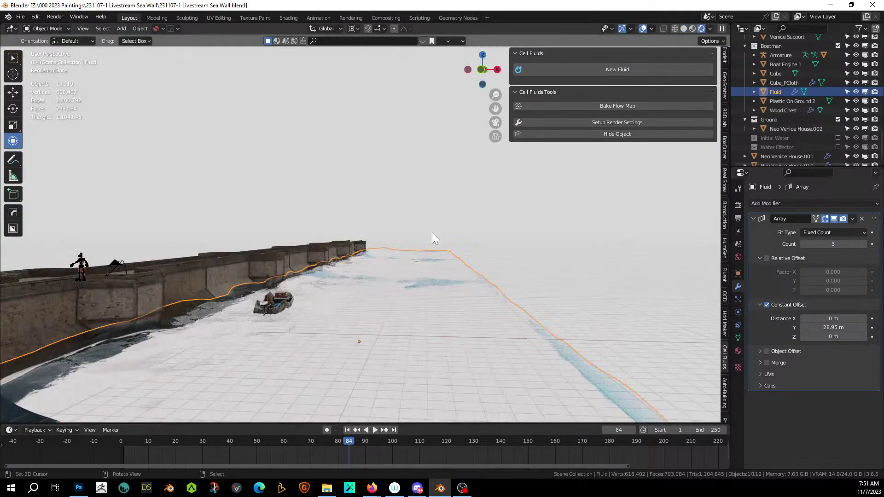
{"action": "middle_click_drag", "start_coordinate": [432, 233], "coordinate": [368, 281]}
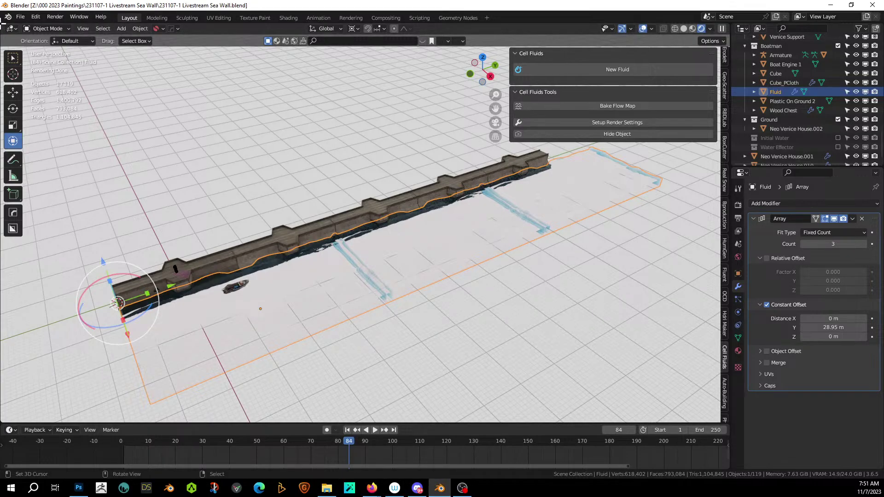
{"action": "mouse_move", "coordinate": [2, 25]}
{"action": "left_mouse_down"}
{"action": "mouse_move", "coordinate": [271, 56]}
{"action": "mouse_move", "coordinate": [315, 79]}
{"action": "left_mouse_up"}
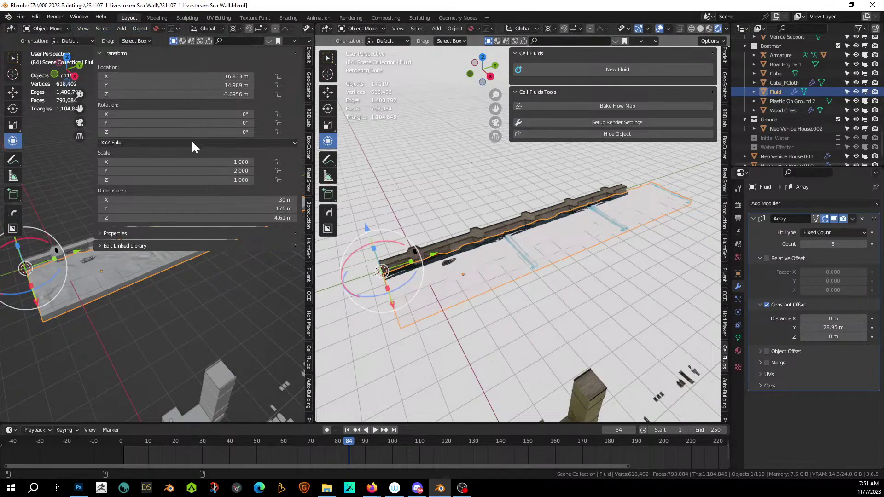
{"action": "key", "text": "shift+F1"}
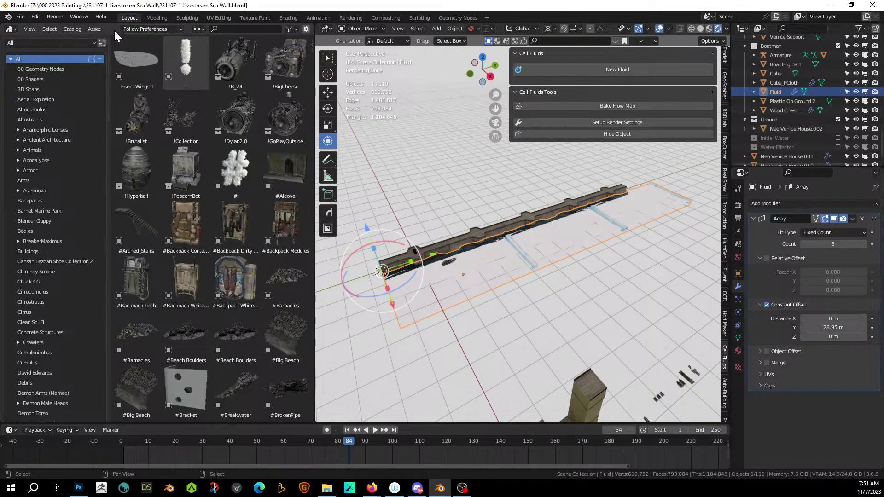
{"action": "right_click", "coordinate": [112, 29]}
{"action": "left_click", "coordinate": [189, 79]}
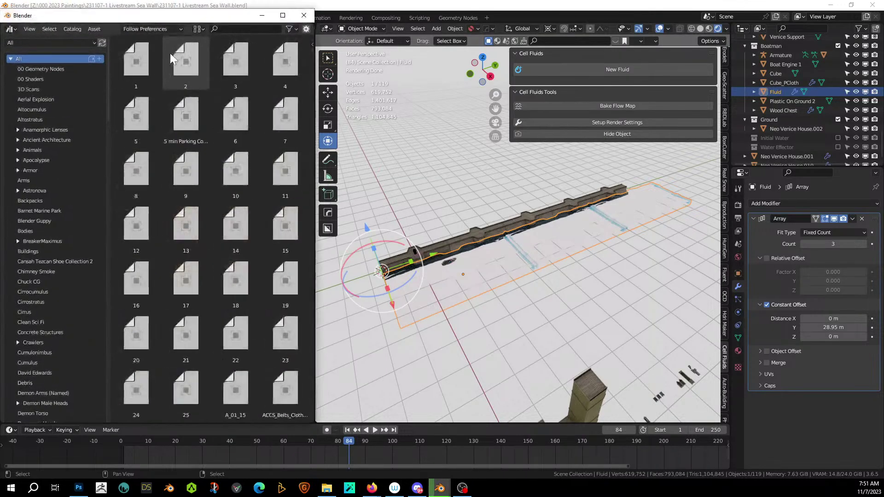
{"action": "key", "text": "alt+F4"}
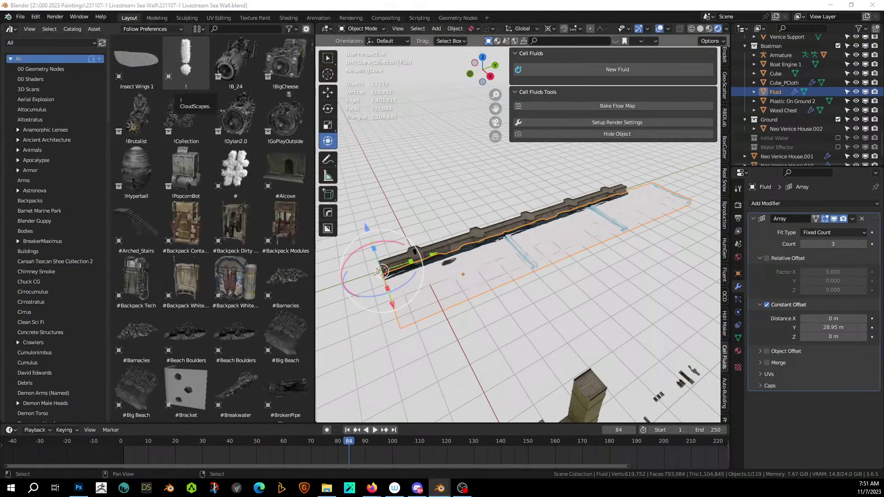
{"action": "right_click", "coordinate": [105, 30]}
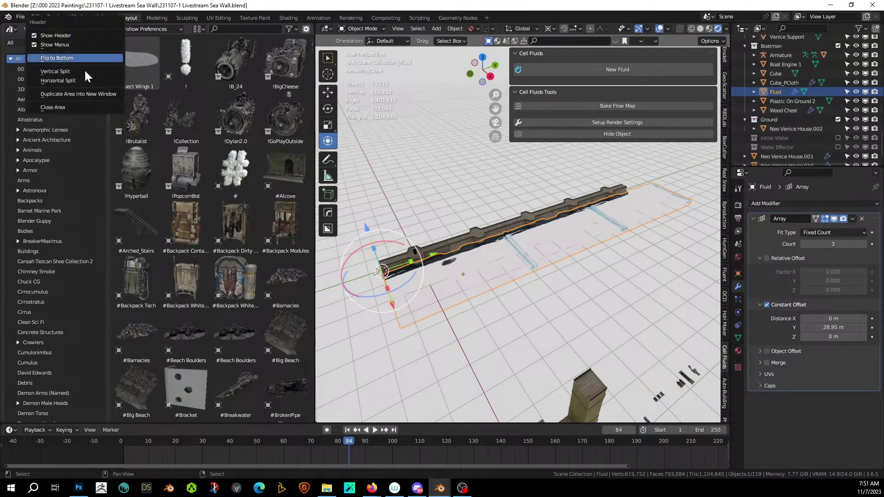
{"action": "left_click", "coordinate": [70, 105]}
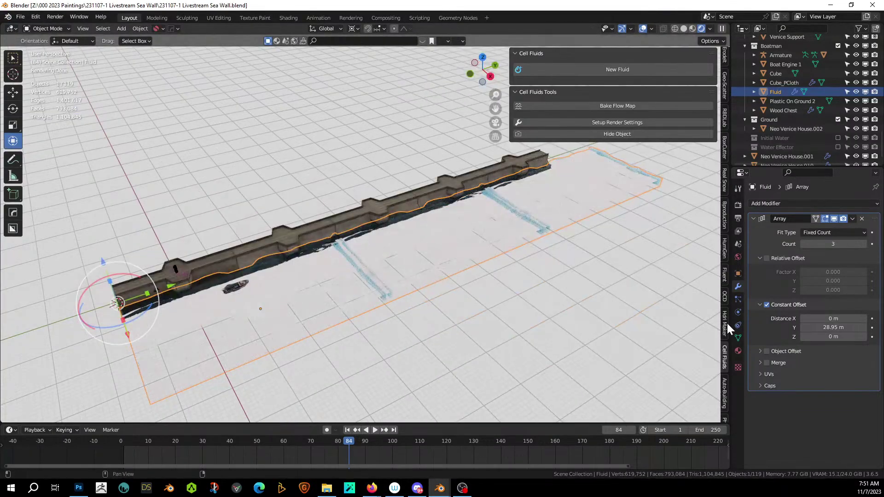
Step: Spawn the aquatiq Water Pond material from the water category onto the Fluid mesh and view it beside the sea wall
{"action": "scroll", "coordinate": [726, 325], "scroll_direction": "up", "scroll_amount": 5}
{"action": "scroll", "coordinate": [726, 325], "scroll_direction": "up", "scroll_amount": 10}
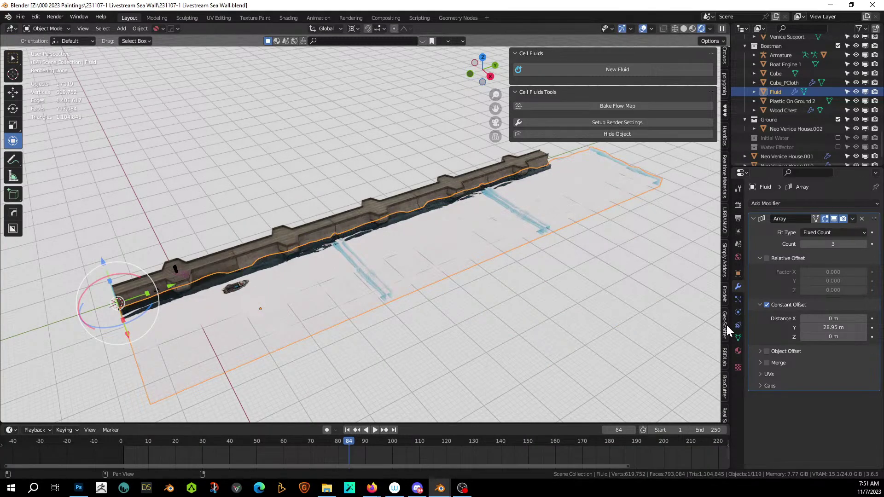
{"action": "scroll", "coordinate": [726, 324], "scroll_direction": "up", "scroll_amount": 10}
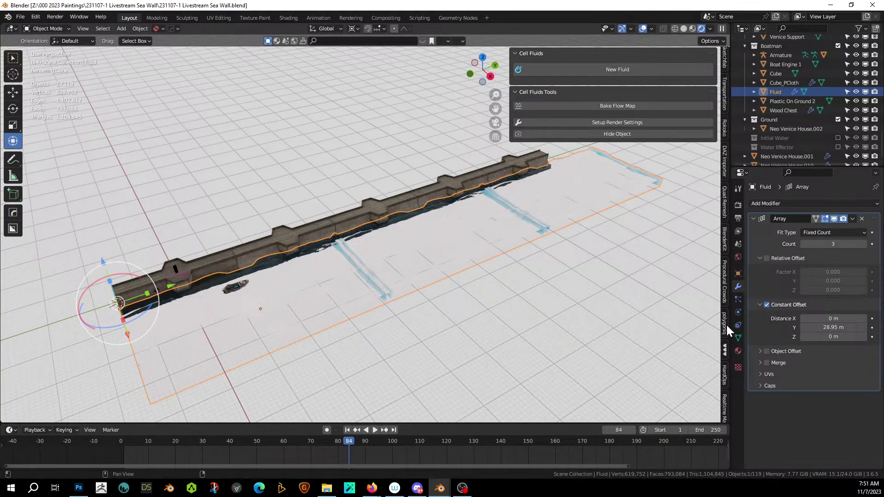
{"action": "left_click", "coordinate": [726, 324]}
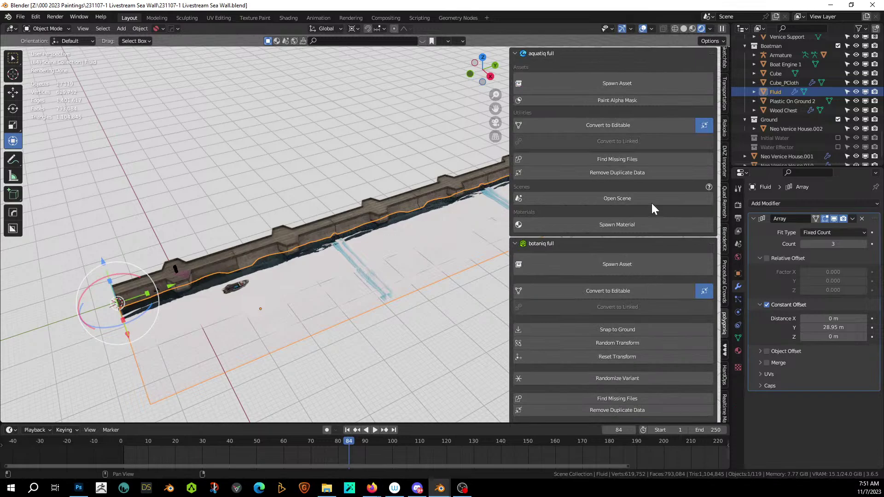
{"action": "left_click", "coordinate": [615, 225]}
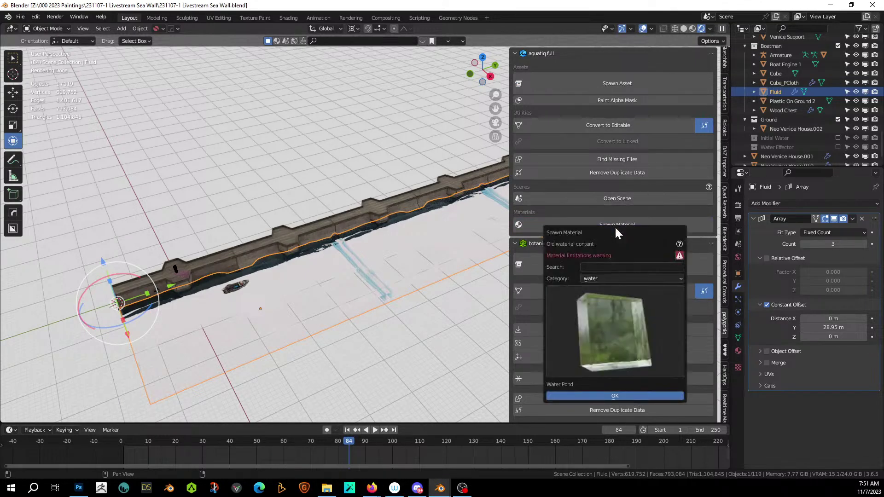
{"action": "left_click", "coordinate": [622, 396]}
{"action": "middle_click_drag", "start_coordinate": [408, 312], "coordinate": [380, 295]}
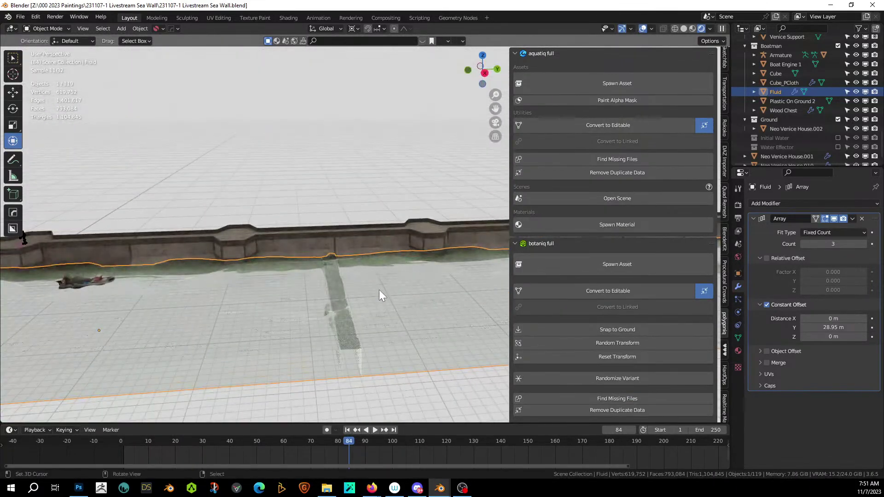
{"action": "scroll", "coordinate": [380, 294], "scroll_direction": "down", "scroll_amount": 3}
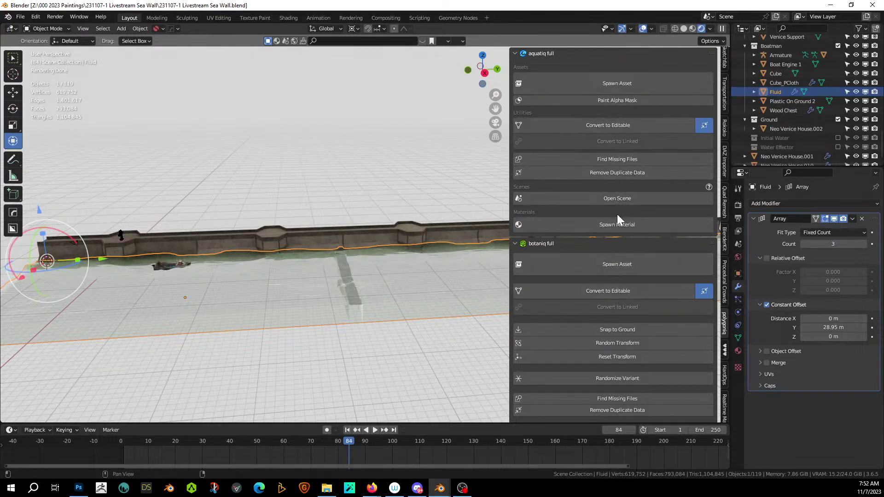
Step: Convert the Fluid water to editable with aquatiq and darken the Base Color of its aq_Water_Pond material
{"action": "left_click", "coordinate": [612, 125]}
{"action": "middle_click_drag", "start_coordinate": [379, 260], "coordinate": [349, 294]}
{"action": "scroll", "coordinate": [372, 260], "scroll_direction": "up", "scroll_amount": 5}
{"action": "scroll", "coordinate": [330, 272], "scroll_direction": "down", "scroll_amount": 5}
{"action": "scroll", "coordinate": [332, 273], "scroll_direction": "up", "scroll_amount": 5}
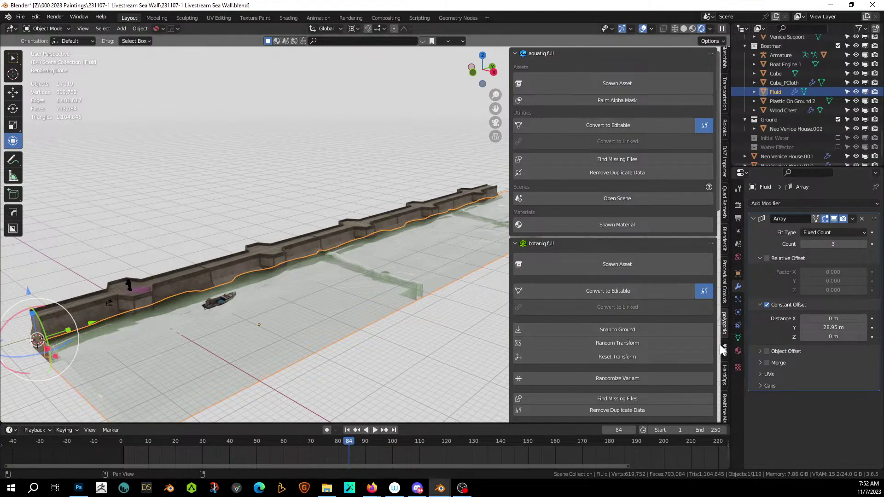
{"action": "left_click", "coordinate": [738, 351]}
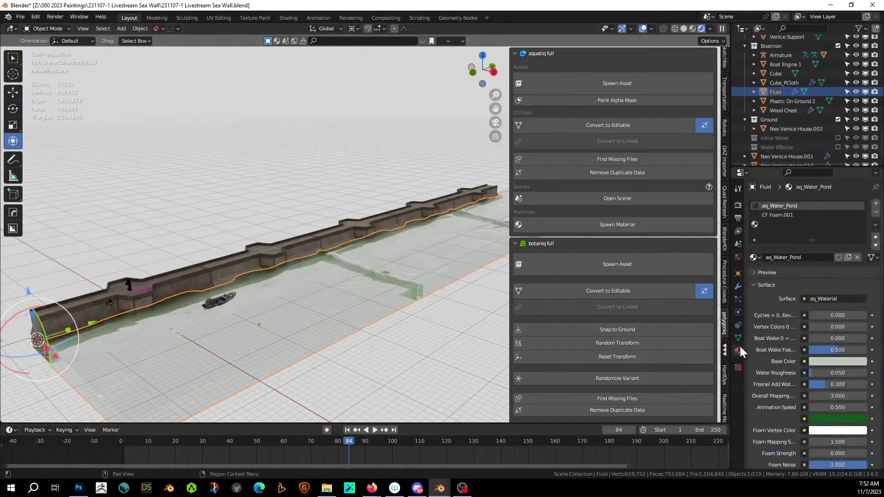
{"action": "left_click", "coordinate": [826, 360]}
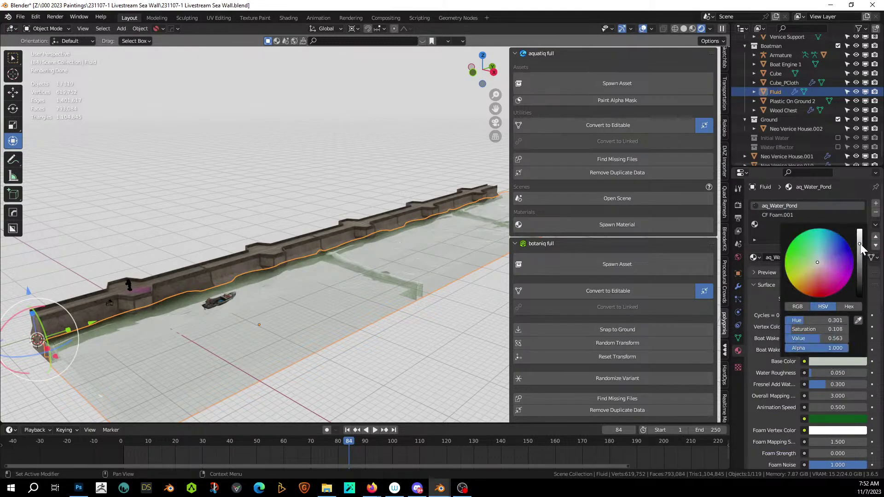
{"action": "left_click_drag", "start_coordinate": [860, 244], "coordinate": [860, 249]}
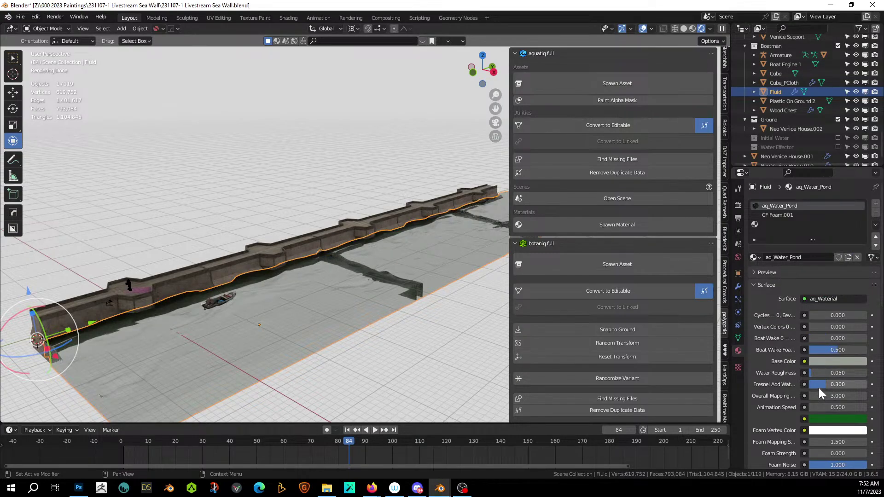
Step: Try a Water Roughness of 1.000 on the aq_Water_Pond material
{"action": "left_click_drag", "start_coordinate": [825, 374], "coordinate": [867, 374]}
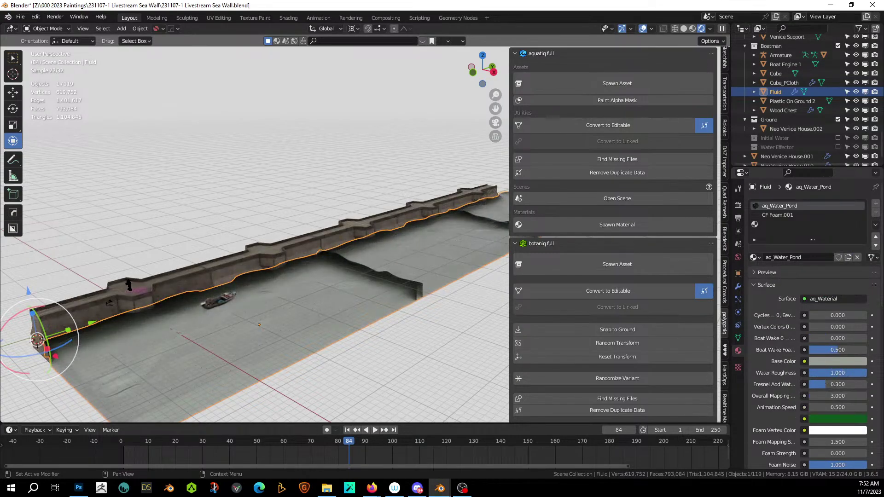
{"action": "key", "text": "Escape"}
{"action": "middle_click_drag", "start_coordinate": [461, 340], "coordinate": [310, 349]}
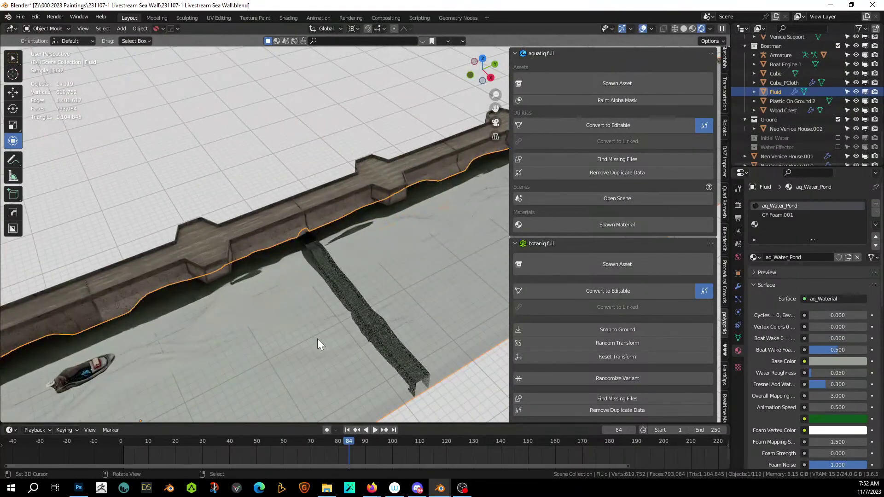
Step: Switch the viewport to Solid shading and view the overlapping seams between the water copies
{"action": "left_click", "coordinate": [682, 29]}
{"action": "mouse_move", "coordinate": [138, 336]}
{"action": "middle_mouse_down"}
{"action": "mouse_move", "coordinate": [123, 349]}
{"action": "mouse_move", "coordinate": [115, 311]}
{"action": "mouse_move", "coordinate": [122, 343]}
{"action": "middle_mouse_up"}
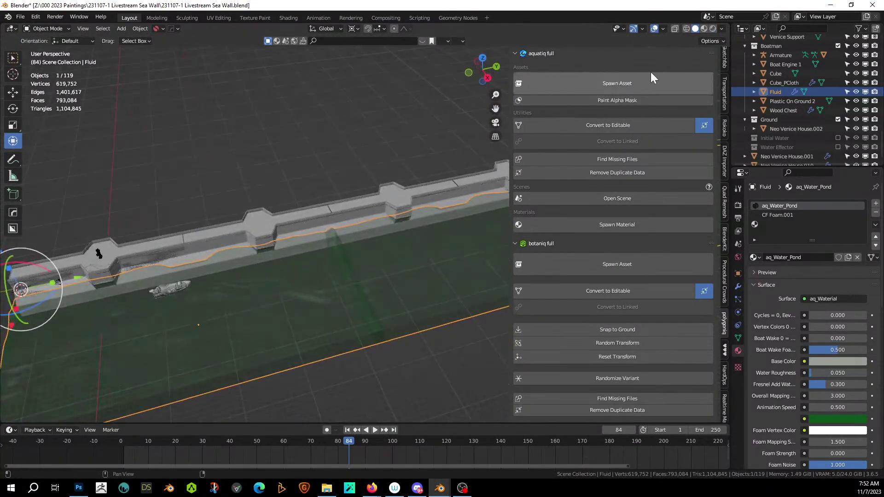
{"action": "scroll", "coordinate": [319, 299], "scroll_direction": "down", "scroll_amount": 3}
{"action": "mouse_move", "coordinate": [318, 300]}
{"action": "middle_mouse_down"}
{"action": "mouse_move", "coordinate": [344, 297]}
{"action": "mouse_move", "coordinate": [369, 265]}
{"action": "mouse_move", "coordinate": [315, 312]}
{"action": "middle_mouse_up"}
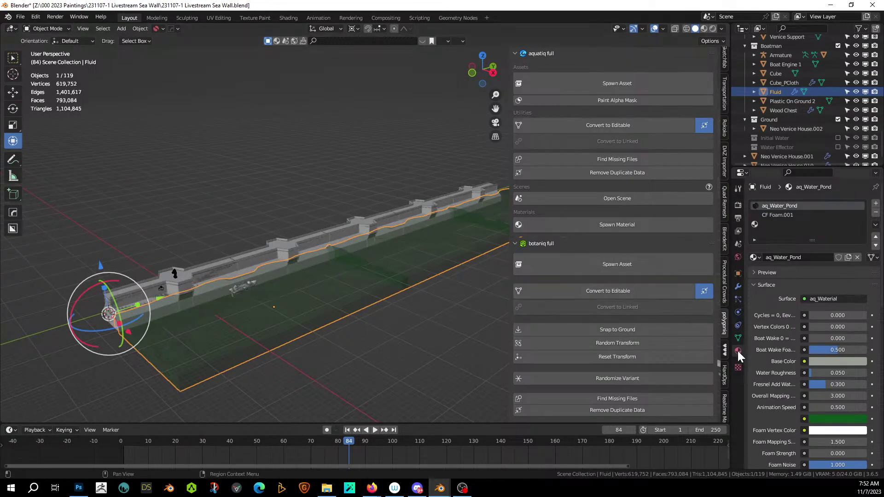
Step: Apply the Array modifier on the Fluid water mesh
{"action": "left_click", "coordinate": [738, 287]}
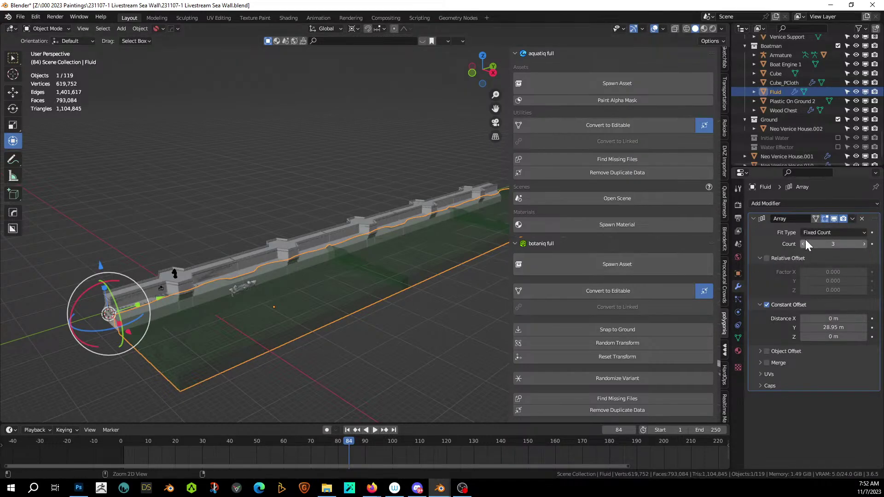
{"action": "key", "text": "ctrl+a"}
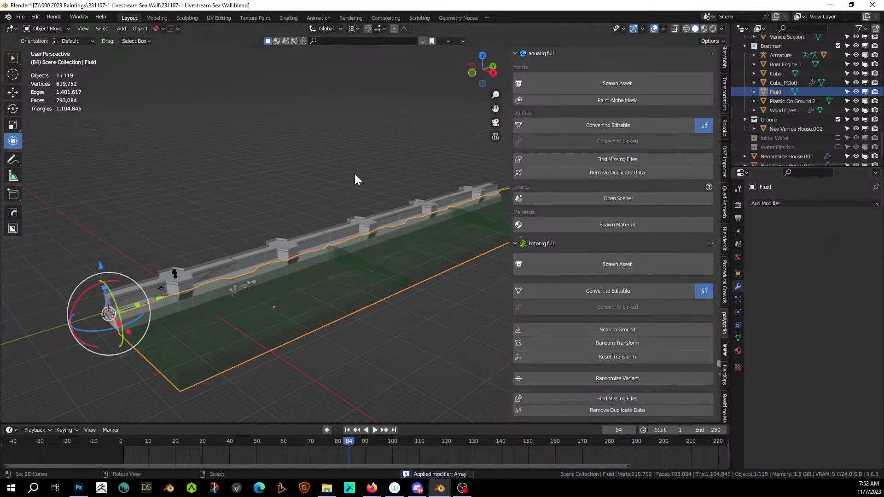
Step: Set the Solid shading color to Object so the water displays opaque, and examine its surface along the wall
{"action": "left_click", "coordinate": [721, 29]}
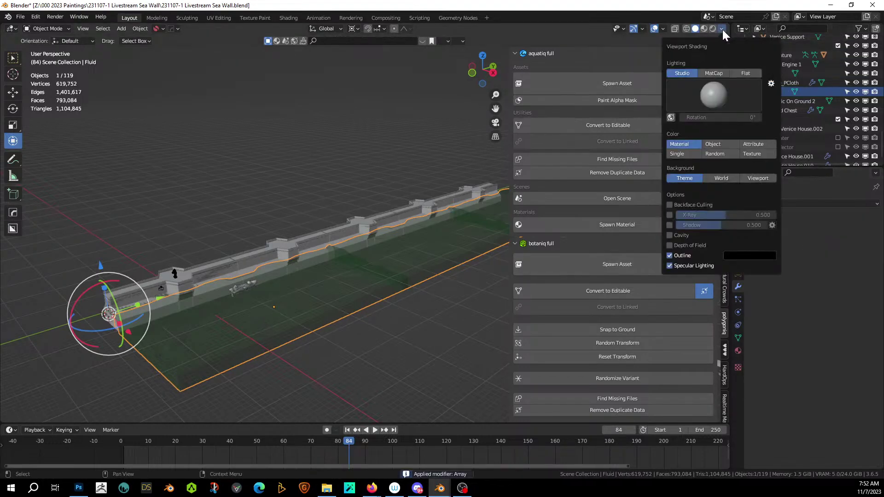
{"action": "left_click", "coordinate": [708, 145]}
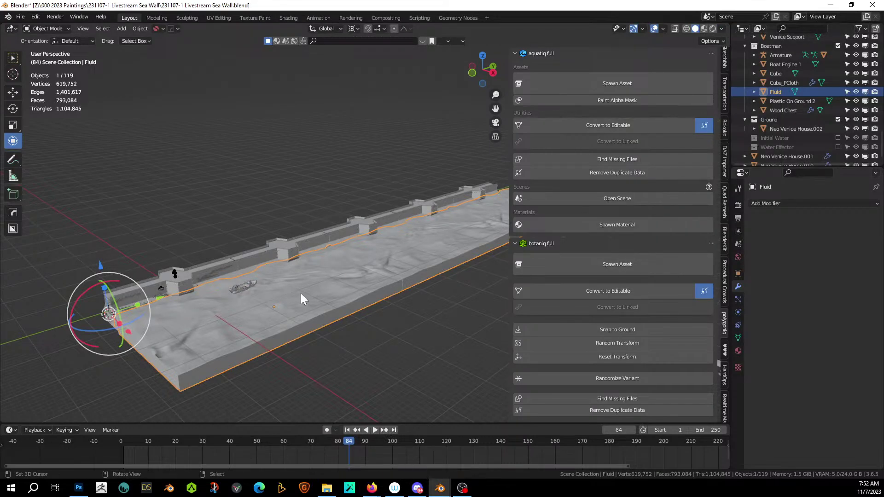
{"action": "middle_click_drag", "start_coordinate": [301, 294], "coordinate": [148, 328]}
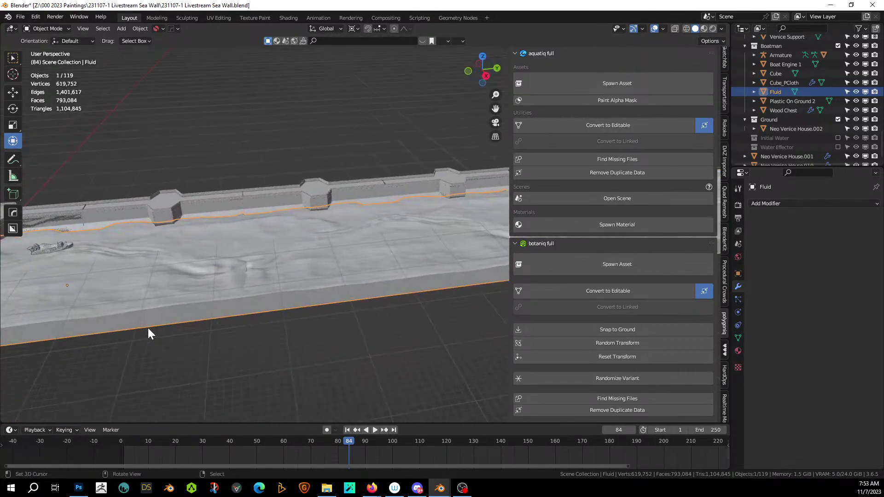
{"action": "middle_click_drag", "start_coordinate": [150, 327], "coordinate": [206, 308]}
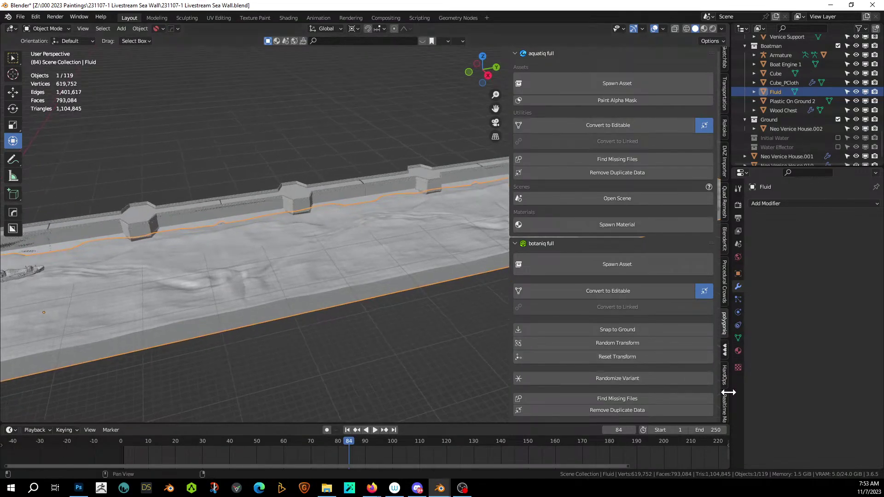
Step: Try a Voxel Remesh modifier with a 0.05 m voxel size on the Fluid mesh, and remove it
{"action": "left_click", "coordinate": [761, 203]}
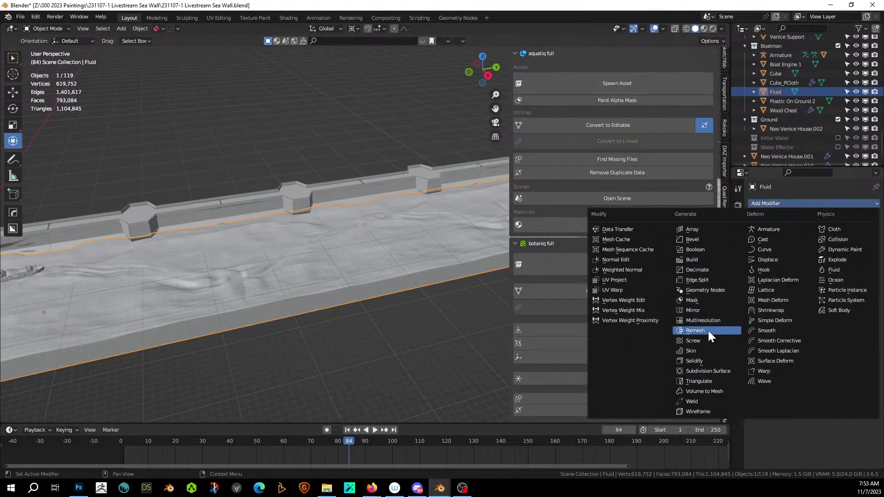
{"action": "left_click", "coordinate": [696, 330]}
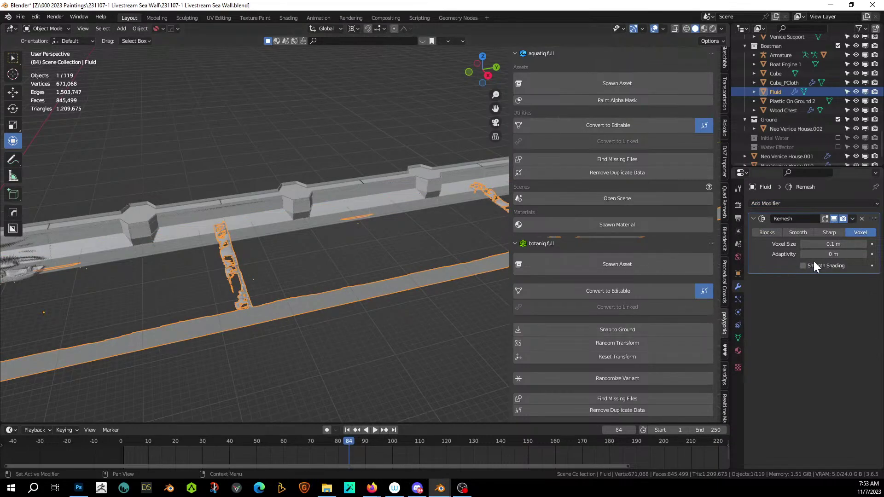
{"action": "left_click", "coordinate": [835, 244]}
{"action": "type", "text": ".0"}
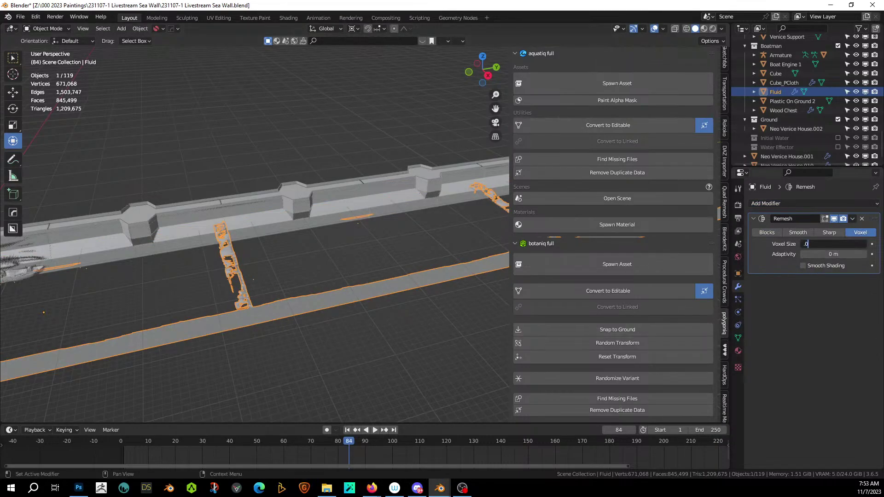
{"action": "type", "text": "5"}
{"action": "key", "text": "Return"}
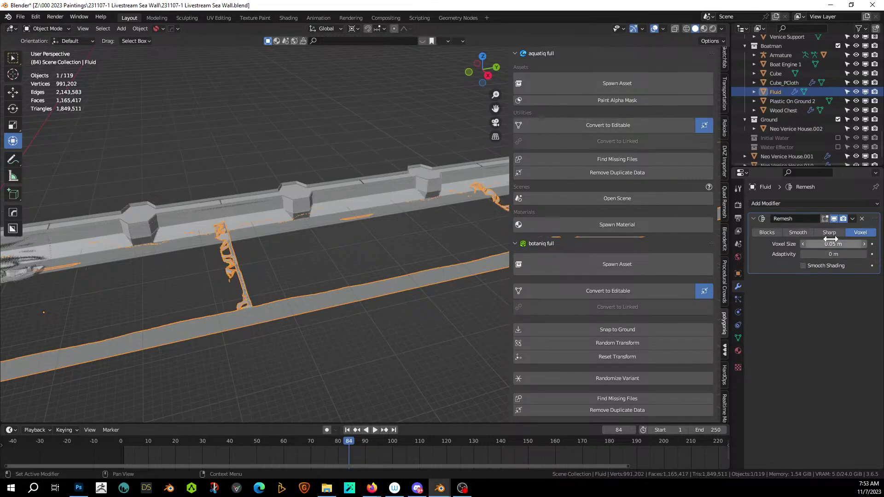
{"action": "left_click", "coordinate": [862, 219]}
Step: Undo the Remesh attempt and the applied Array to get the live Array modifier back on the Fluid mesh
{"action": "middle_click_drag", "start_coordinate": [359, 293], "coordinate": [469, 291]}
{"action": "key", "text": "KP_Divide"}
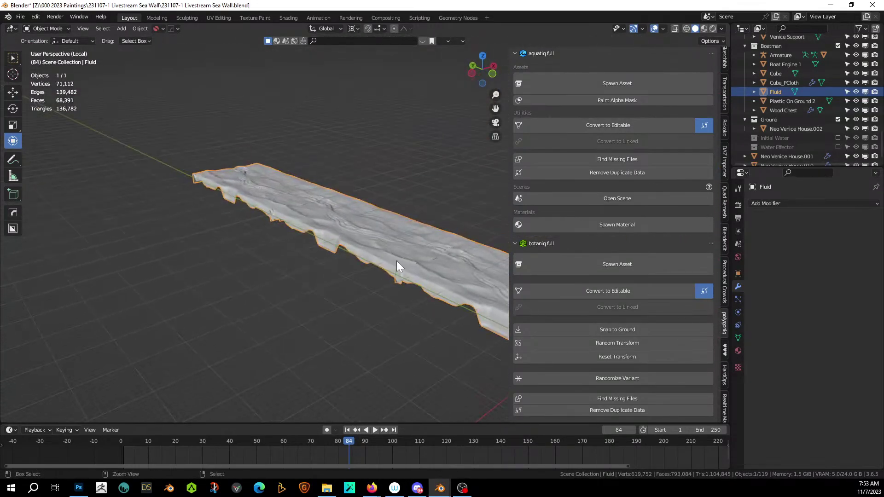
{"action": "key", "text": "ctrl+z"}
{"action": "key", "text": "ctrl+z"}
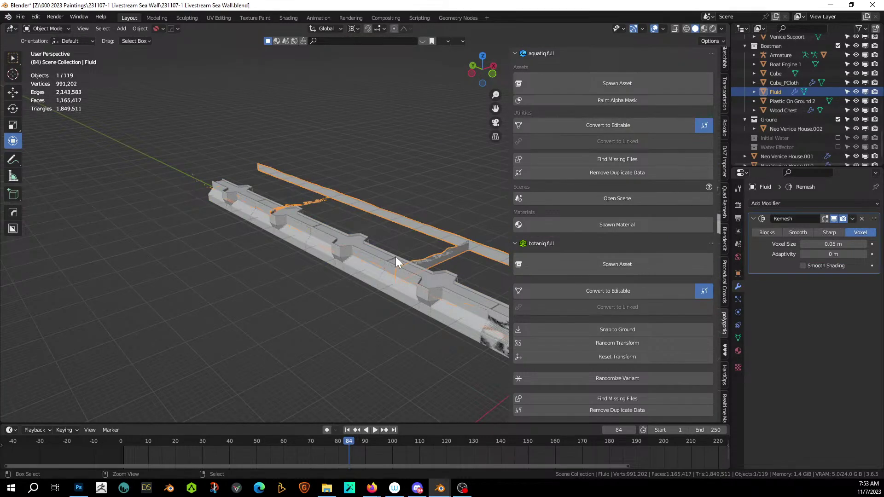
{"action": "key", "text": "ctrl+z"}
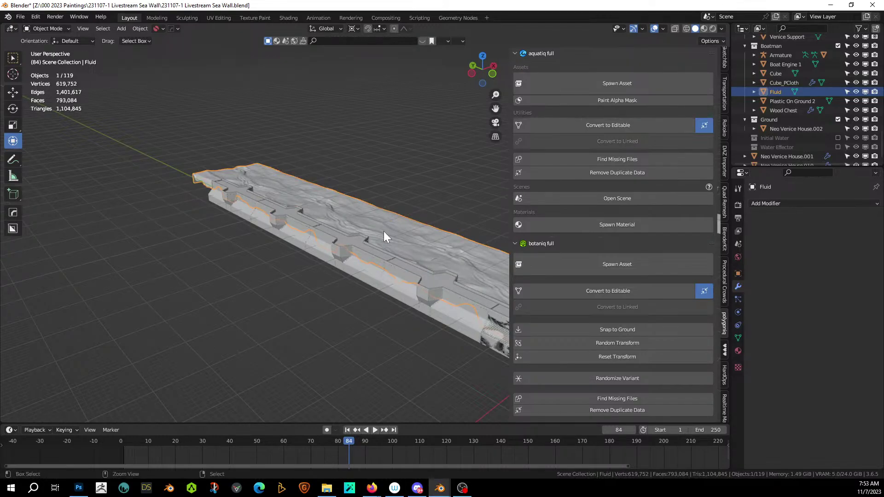
{"action": "key", "text": "ctrl+z"}
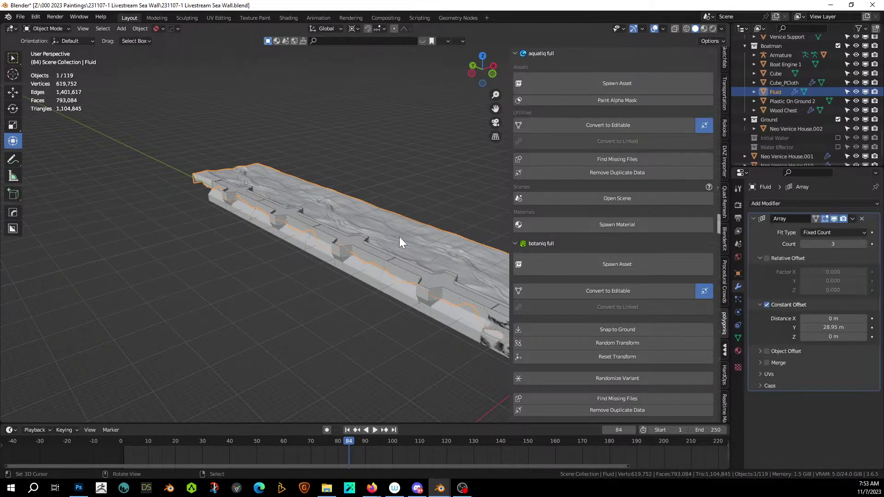
Step: Disable the Array modifier's viewport display, isolate the Fluid mesh in local view and enter Edit Mode
{"action": "left_click", "coordinate": [834, 218]}
{"action": "middle_click_drag", "start_coordinate": [472, 267], "coordinate": [368, 250]}
{"action": "middle_click_drag", "start_coordinate": [364, 231], "coordinate": [354, 254], "text": "shift"}
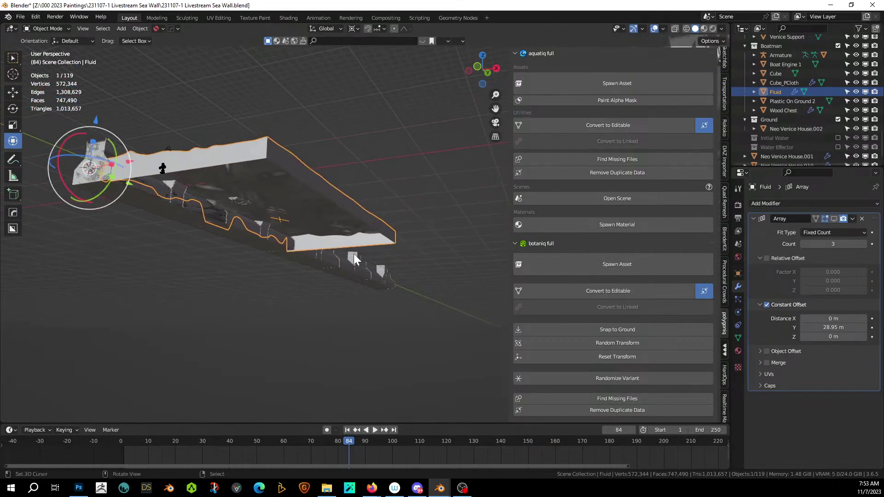
{"action": "key", "text": "KP_Divide"}
{"action": "key", "text": "Tab"}
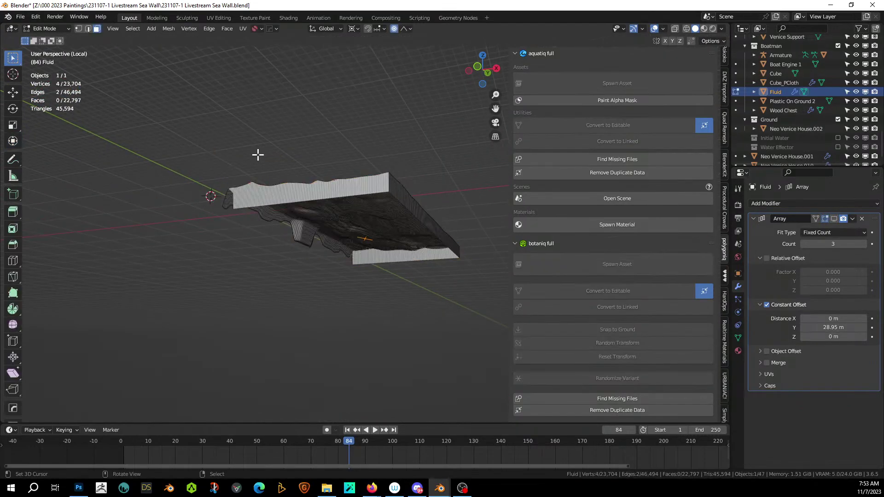
Step: Select the bottom edge loop of the Fluid mesh's flat end wall in edge select mode
{"action": "scroll", "coordinate": [261, 152], "scroll_direction": "up", "scroll_amount": 5}
{"action": "middle_click_drag", "start_coordinate": [263, 152], "coordinate": [366, 309]}
{"action": "key", "text": "2"}
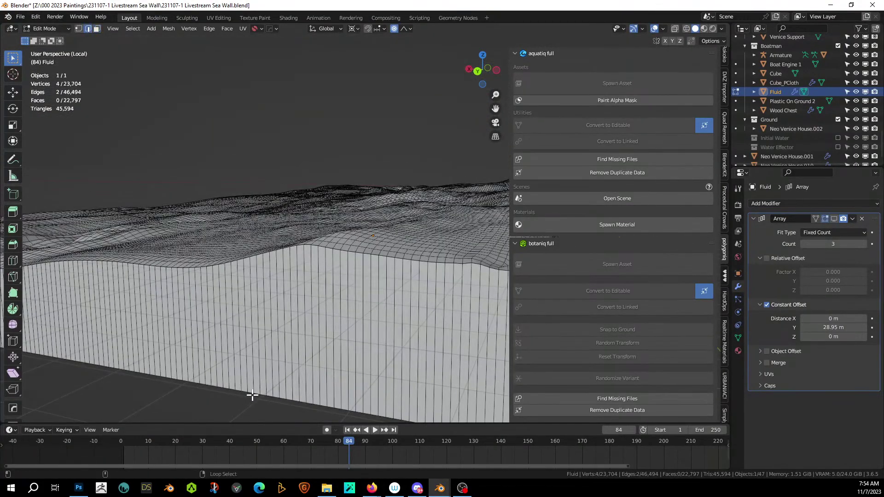
{"action": "right_click", "coordinate": [251, 391], "text": "alt+shift"}
{"action": "scroll", "coordinate": [257, 375], "scroll_direction": "down", "scroll_amount": 4}
{"action": "middle_click_drag", "start_coordinate": [257, 375], "coordinate": [226, 365]}
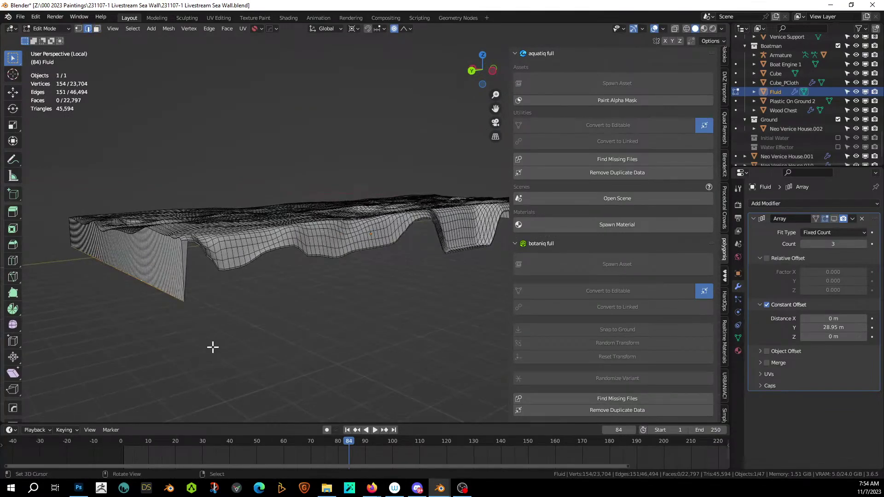
Step: Add the bottom edge loops of the Fluid mesh's wavy long side and opposite end wall to the selection
{"action": "scroll", "coordinate": [213, 347], "scroll_direction": "up", "scroll_amount": 8}
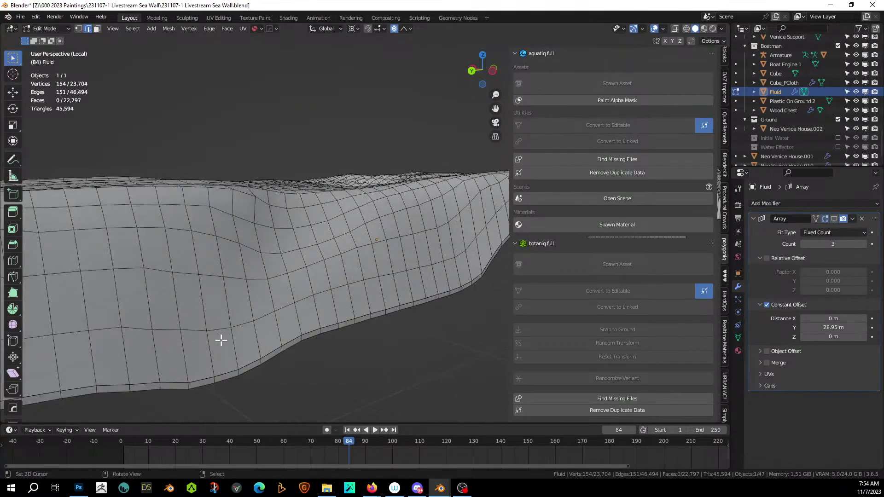
{"action": "right_click", "coordinate": [231, 378], "text": "alt+shift"}
{"action": "scroll", "coordinate": [352, 357], "scroll_direction": "down", "scroll_amount": 5}
{"action": "middle_click_drag", "start_coordinate": [352, 356], "coordinate": [270, 366]}
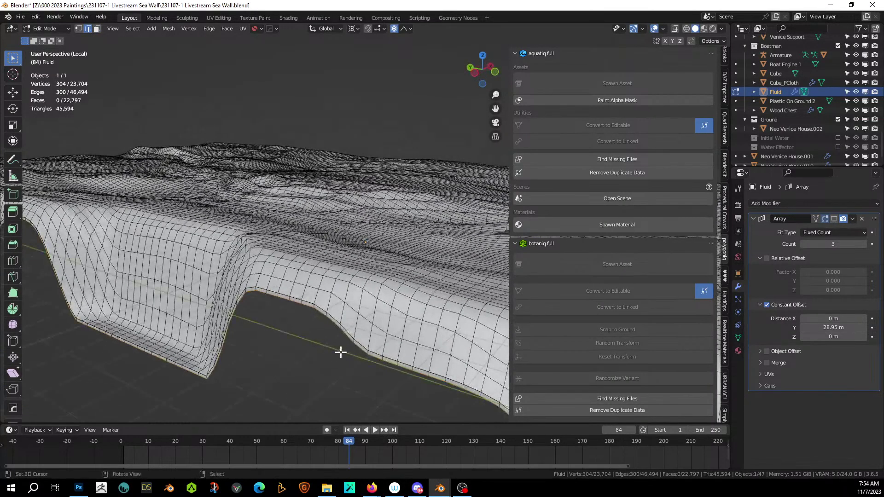
{"action": "scroll", "coordinate": [339, 353], "scroll_direction": "up", "scroll_amount": 4}
{"action": "middle_click_drag", "start_coordinate": [339, 353], "coordinate": [44, 249]}
{"action": "scroll", "coordinate": [44, 249], "scroll_direction": "down", "scroll_amount": 5}
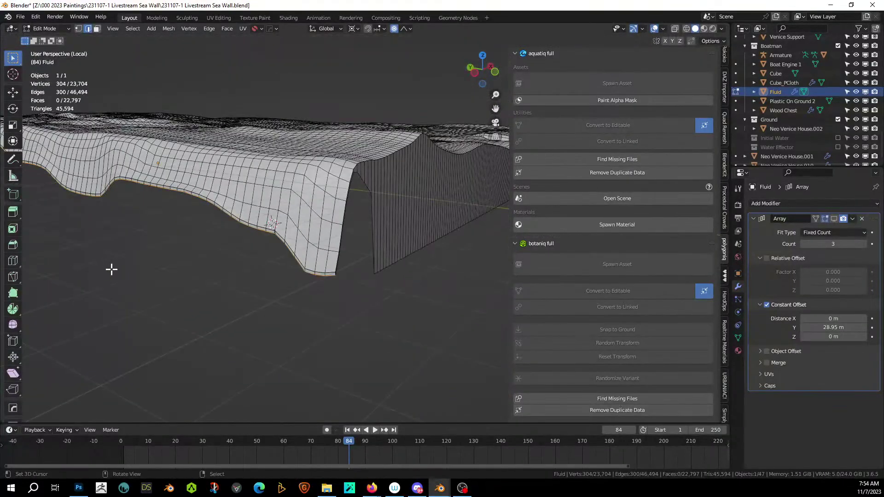
{"action": "left_click", "coordinate": [381, 271], "text": "alt+shift"}
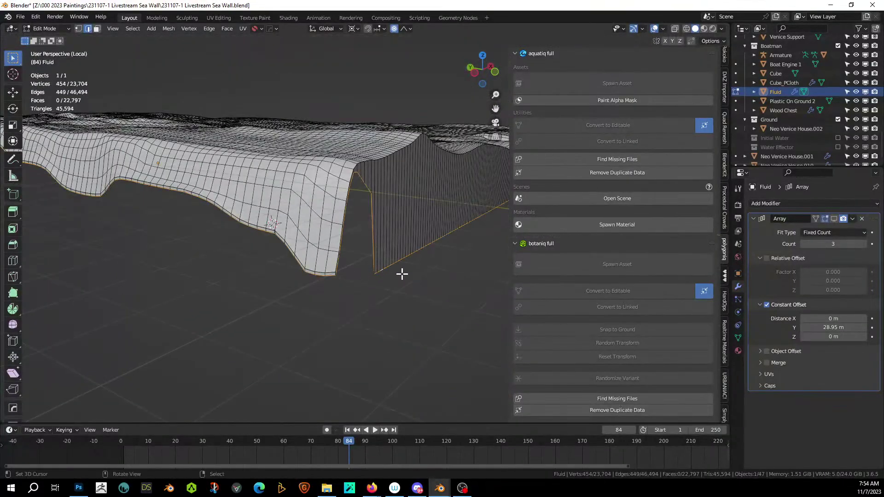
Step: Add the bottom edge loop of the remaining long straight side wall to the selection
{"action": "middle_click_drag", "start_coordinate": [400, 273], "coordinate": [285, 254]}
{"action": "scroll", "coordinate": [284, 254], "scroll_direction": "up", "scroll_amount": 5}
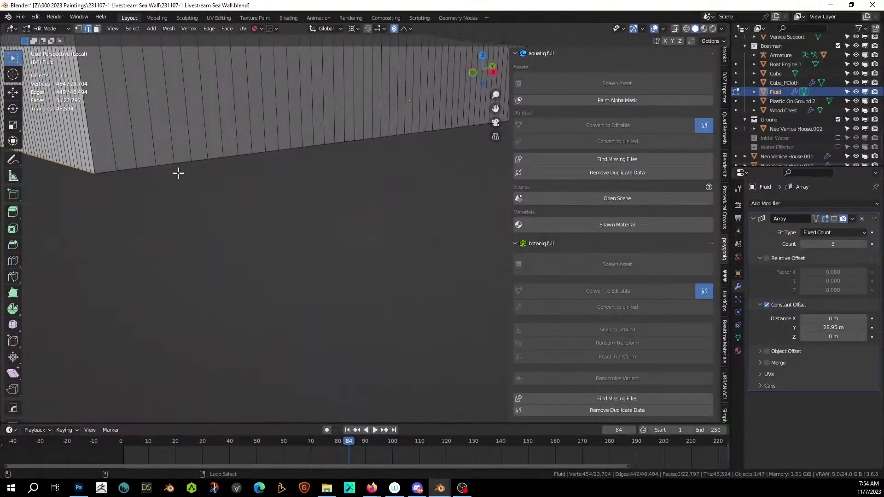
{"action": "left_click", "coordinate": [180, 159], "text": "alt+shift"}
{"action": "scroll", "coordinate": [259, 197], "scroll_direction": "down", "scroll_amount": 6}
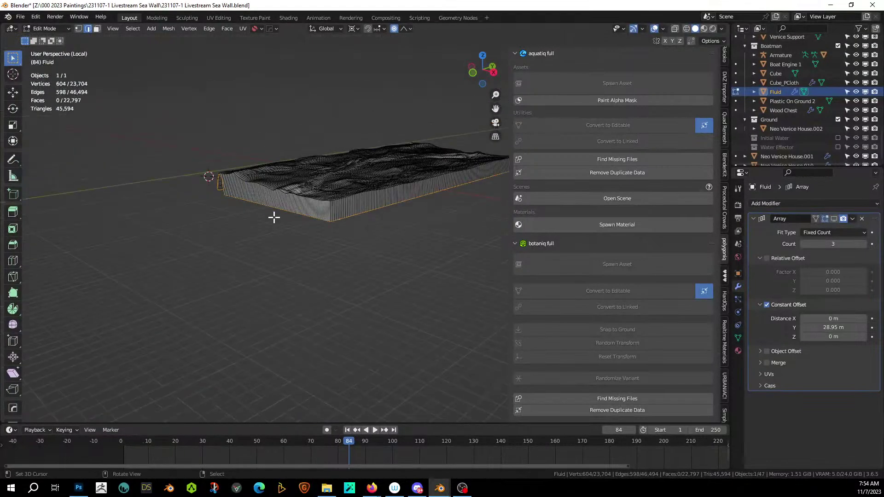
Step: Extrude the selected bottom edge loops in place, cancelling the move along Z, and turn off proportional editing
{"action": "key", "text": "e"}
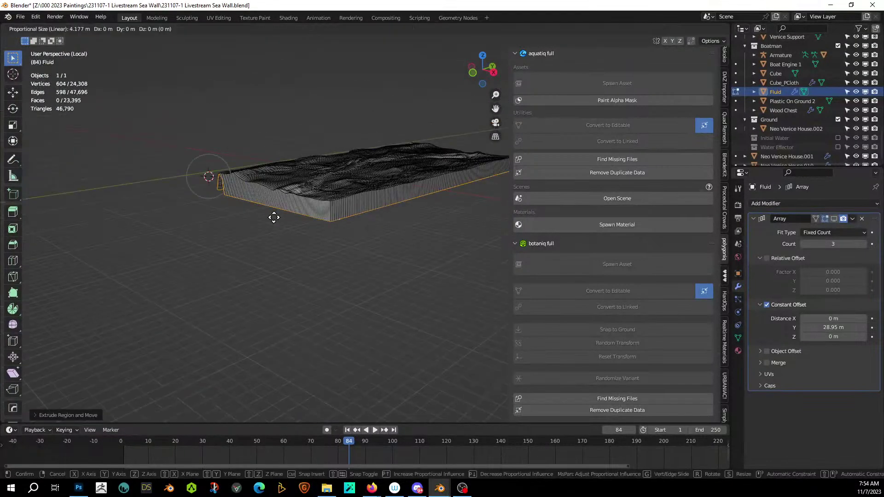
{"action": "key", "text": "z"}
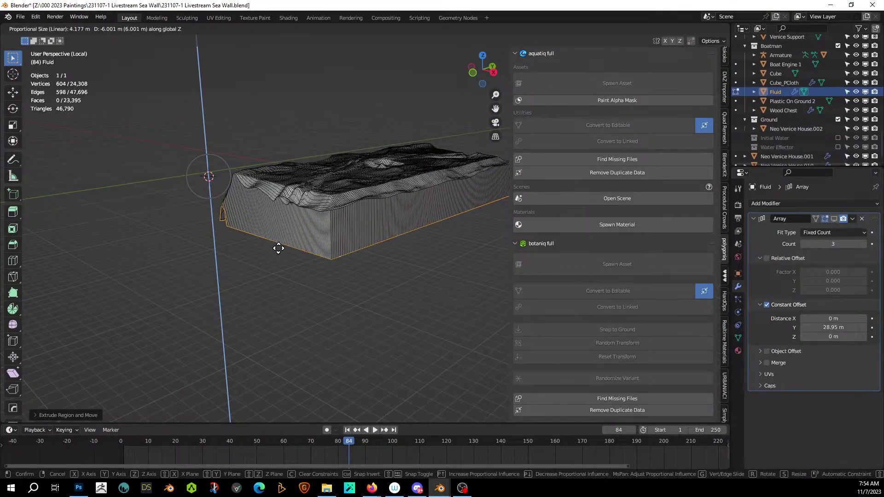
{"action": "key", "text": "Escape"}
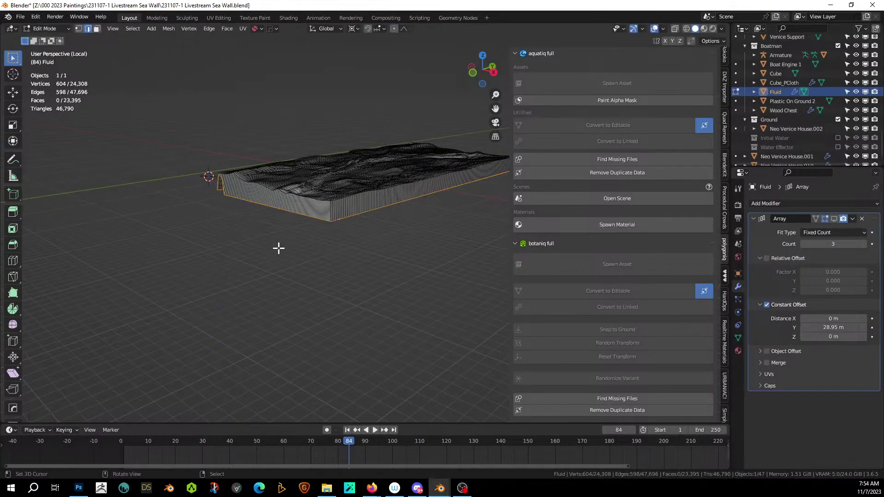
Step: Try to lower the Fluid mesh's selected boundary edges along Z and flatten them with a Z scale of 0
{"action": "key", "text": "g"}
{"action": "key", "text": "z"}
{"action": "left_click", "coordinate": [279, 272]}
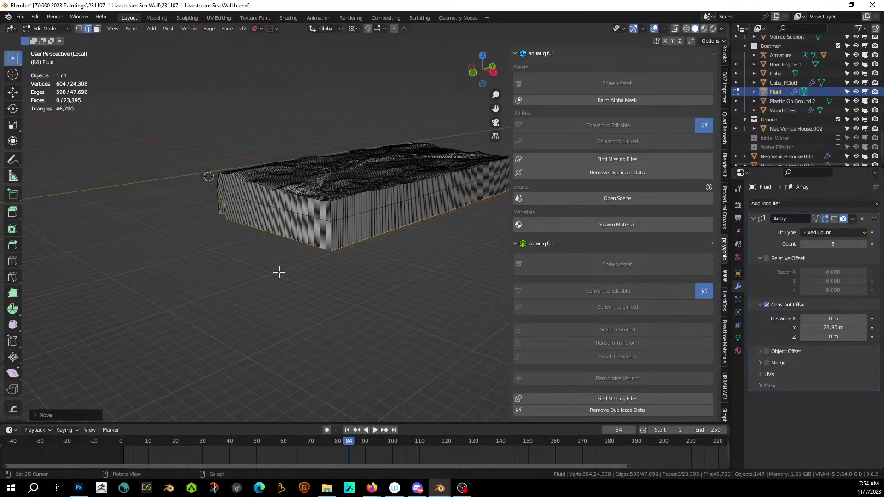
{"action": "key", "text": "s"}
{"action": "key", "text": "z"}
{"action": "key", "text": "0"}
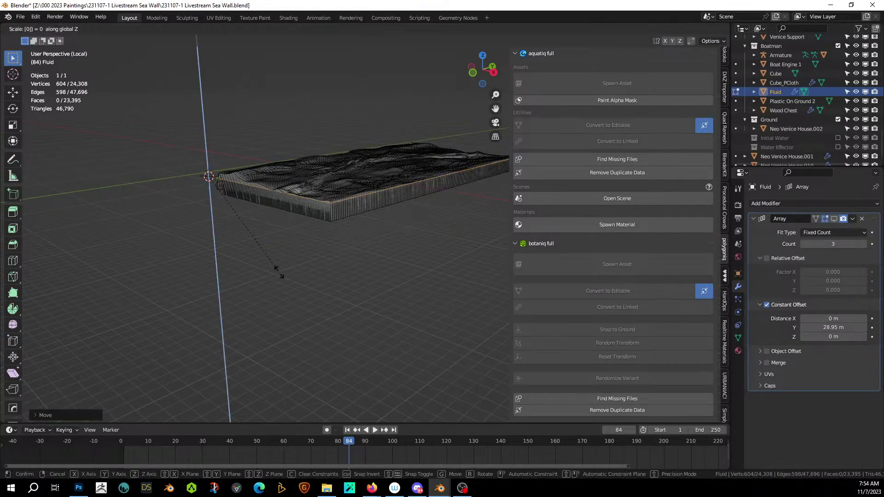
{"action": "left_click", "coordinate": [280, 272]}
Step: Try to lower the flattened boundary edges along Z and fill the underside of the water mesh
{"action": "middle_click_drag", "start_coordinate": [279, 273], "coordinate": [372, 240]}
{"action": "key", "text": "g"}
{"action": "key", "text": "z"}
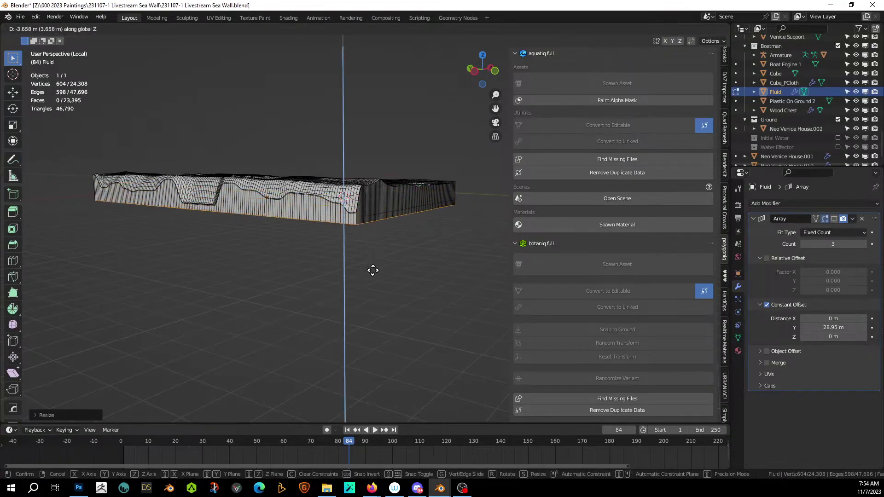
{"action": "left_click", "coordinate": [373, 271]}
{"action": "middle_click_drag", "start_coordinate": [374, 270], "coordinate": [320, 230]}
{"action": "key", "text": "f"}
Step: Undo the fill and the edge-flattening attempt, and deselect the stray interior edges so only the outer boundary is selected
{"action": "scroll", "coordinate": [320, 225], "scroll_direction": "up", "scroll_amount": 5}
{"action": "key", "text": "ctrl+z"}
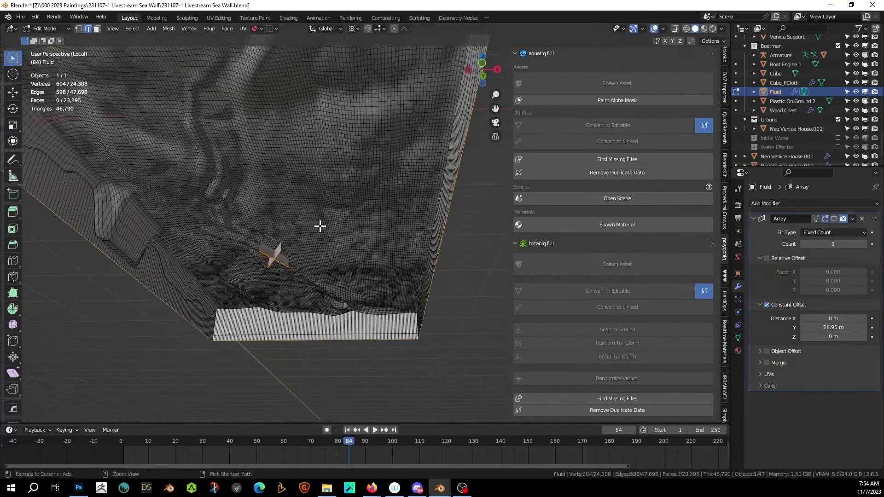
{"action": "key", "text": "ctrl+z"}
{"action": "key", "text": "ctrl+z"}
{"action": "key", "text": "ctrl+z"}
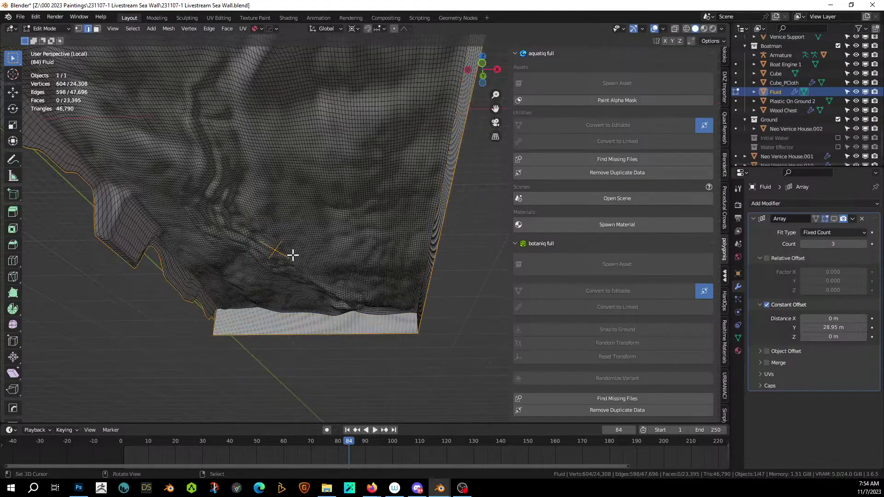
{"action": "key", "text": "ctrl+z"}
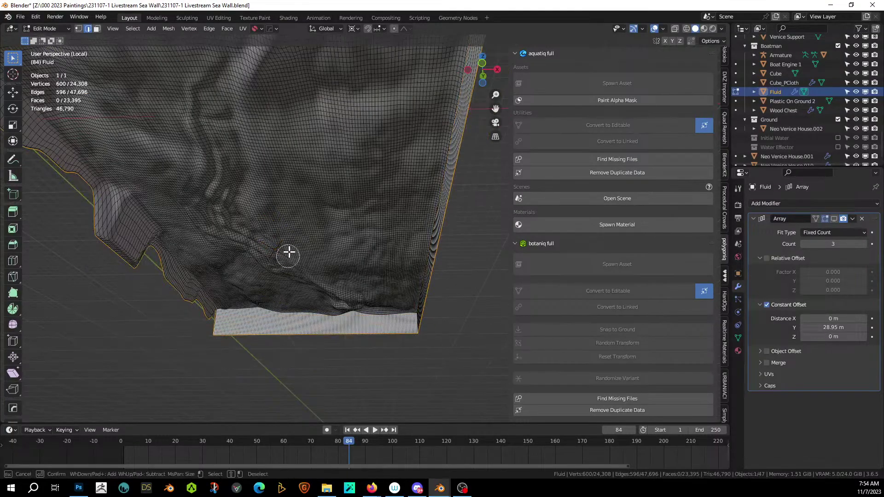
Step: Extrude the outer boundary edges downward along Z and flatten them with a Z scale of 0
{"action": "middle_click_drag", "start_coordinate": [303, 225], "coordinate": [337, 266]}
{"action": "scroll", "coordinate": [286, 286], "scroll_direction": "down", "scroll_amount": 5}
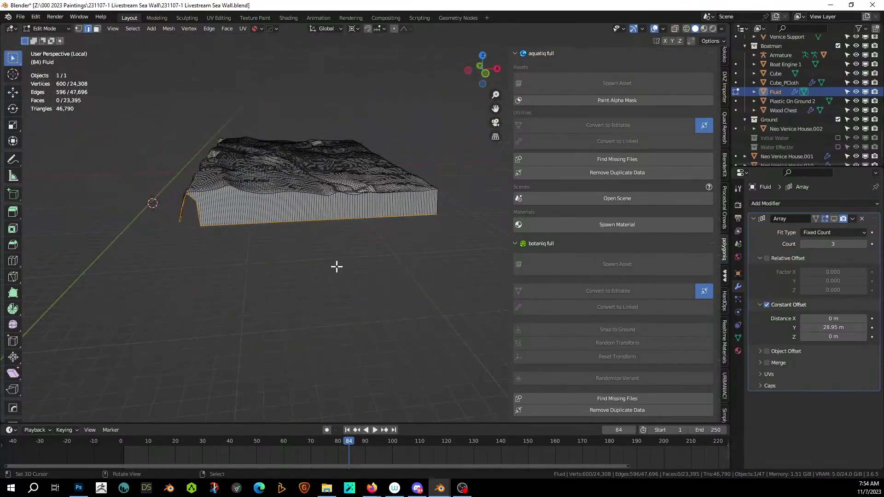
{"action": "key", "text": "e"}
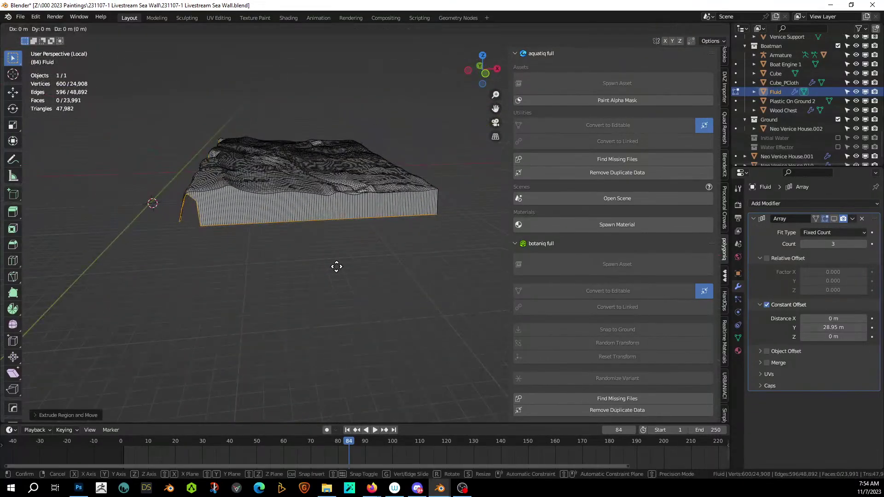
{"action": "key", "text": "z"}
{"action": "left_click", "coordinate": [342, 304]}
{"action": "key", "text": "s"}
{"action": "key", "text": "z"}
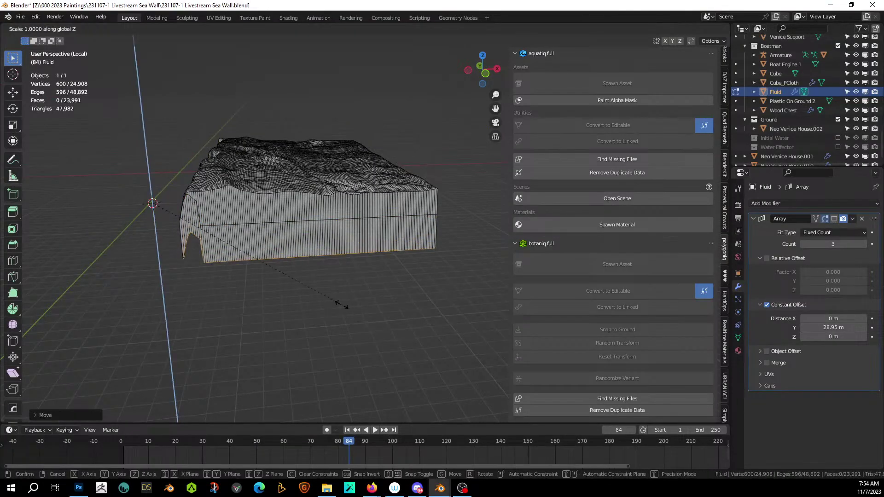
{"action": "key", "text": "0"}
{"action": "key", "text": "Return"}
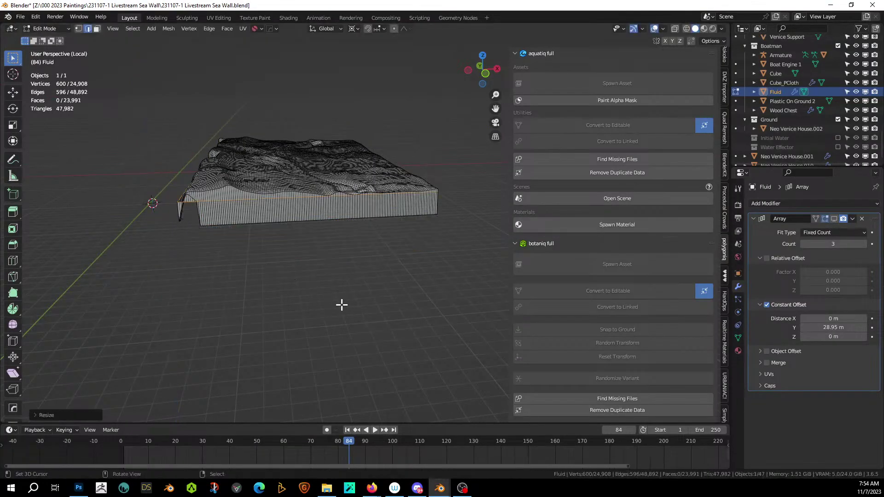
Step: Move the flattened boundary edges straight down along Z, below the lowest point of the water mesh's existing walls
{"action": "key", "text": "g"}
{"action": "key", "text": "z"}
{"action": "left_click", "coordinate": [339, 355]}
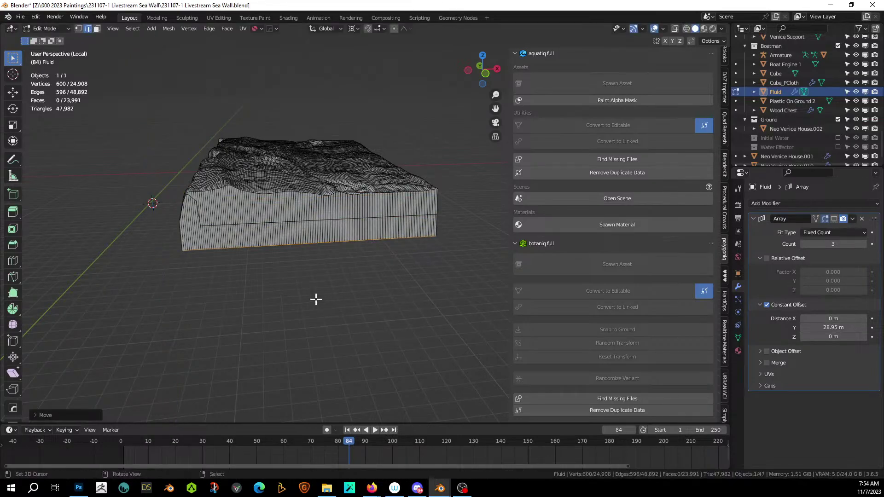
Step: Try to close the water mesh's open underside by filling the selected boundary, and undo it
{"action": "mouse_move", "coordinate": [316, 298]}
{"action": "middle_mouse_down", "text": "alt"}
{"action": "mouse_move", "coordinate": [408, 285]}
{"action": "mouse_move", "coordinate": [407, 249]}
{"action": "mouse_move", "coordinate": [424, 300]}
{"action": "mouse_move", "coordinate": [402, 335]}
{"action": "mouse_move", "coordinate": [351, 272]}
{"action": "mouse_move", "coordinate": [369, 221]}
{"action": "mouse_move", "coordinate": [404, 221]}
{"action": "mouse_move", "coordinate": [435, 236]}
{"action": "mouse_move", "coordinate": [405, 268]}
{"action": "mouse_move", "coordinate": [457, 305]}
{"action": "middle_mouse_up", "text": "alt"}
{"action": "key", "text": "f"}
{"action": "key", "text": "ctrl+z"}
Step: Select the two long opposite bottom edge runs and join them with Bridge Edge Loops to close the underside
{"action": "scroll", "coordinate": [442, 304], "scroll_direction": "up", "scroll_amount": 10}
{"action": "scroll", "coordinate": [423, 332], "scroll_direction": "down", "scroll_amount": 5}
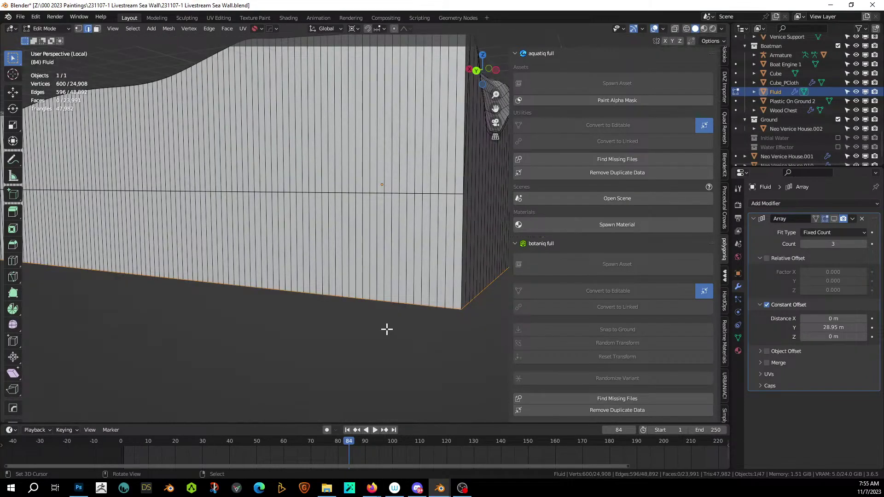
{"action": "left_click", "coordinate": [363, 298]}
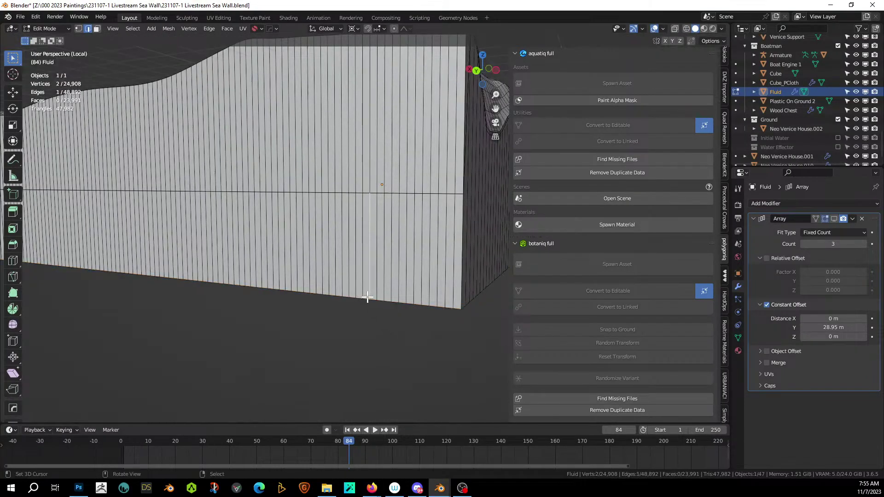
{"action": "left_click", "coordinate": [364, 300], "text": "alt"}
{"action": "scroll", "coordinate": [249, 290], "scroll_direction": "down", "scroll_amount": 6}
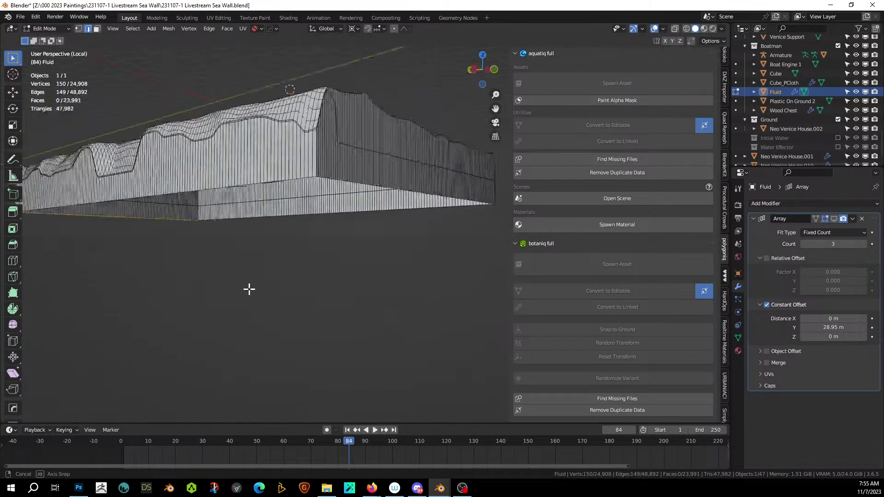
{"action": "scroll", "coordinate": [236, 253], "scroll_direction": "up", "scroll_amount": 5}
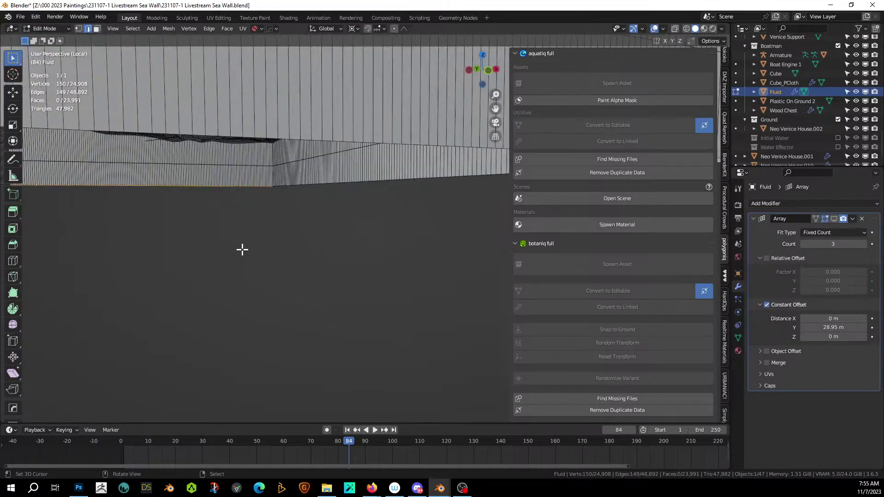
{"action": "left_click", "coordinate": [294, 140], "text": "alt+shift"}
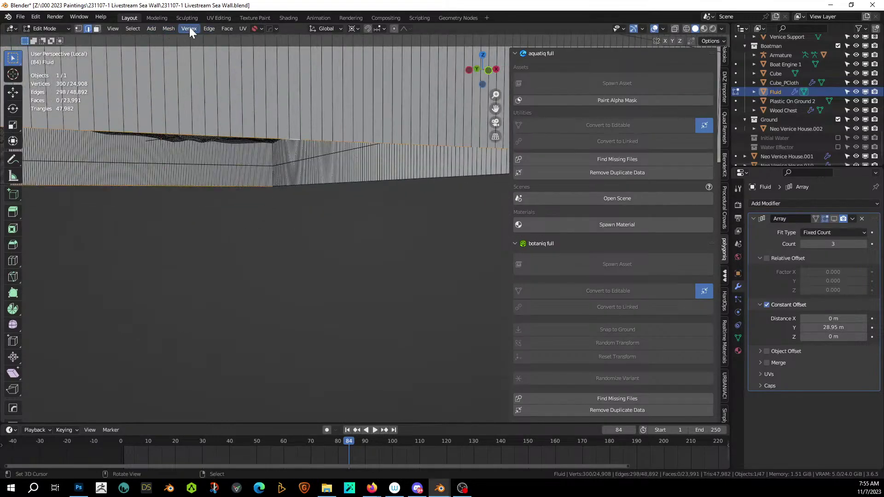
{"action": "left_click", "coordinate": [213, 28]}
{"action": "left_click", "coordinate": [235, 60]}
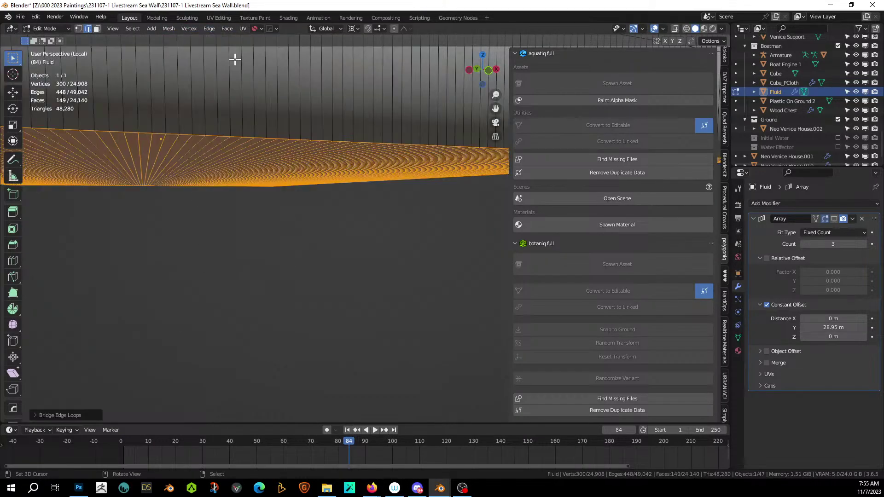
Step: Dissolve the bridged bottom faces into one face and return to Object Mode
{"action": "scroll", "coordinate": [213, 147], "scroll_direction": "down", "scroll_amount": 3}
{"action": "middle_click_drag", "start_coordinate": [212, 148], "coordinate": [267, 261]}
{"action": "key", "text": "Tab"}
{"action": "key", "text": "Tab"}
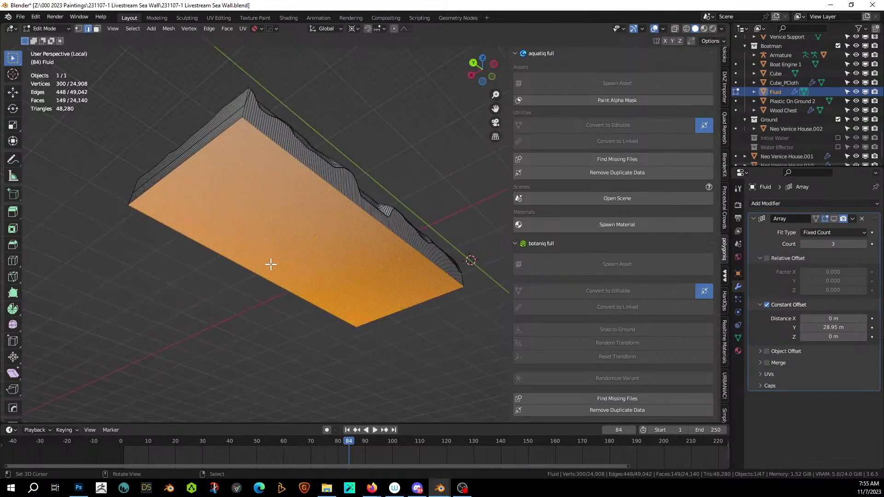
{"action": "key", "text": "x"}
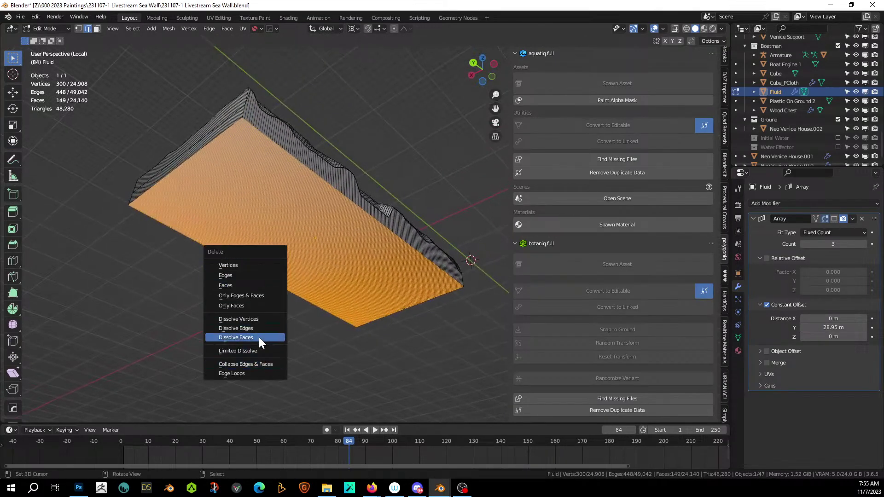
{"action": "left_click", "coordinate": [258, 338]}
{"action": "middle_click_drag", "start_coordinate": [258, 338], "coordinate": [164, 360]}
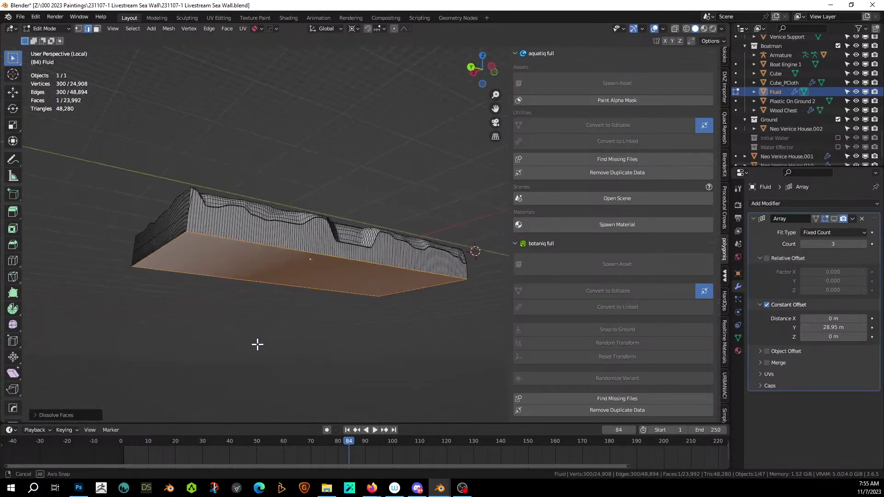
{"action": "key", "text": "Tab"}
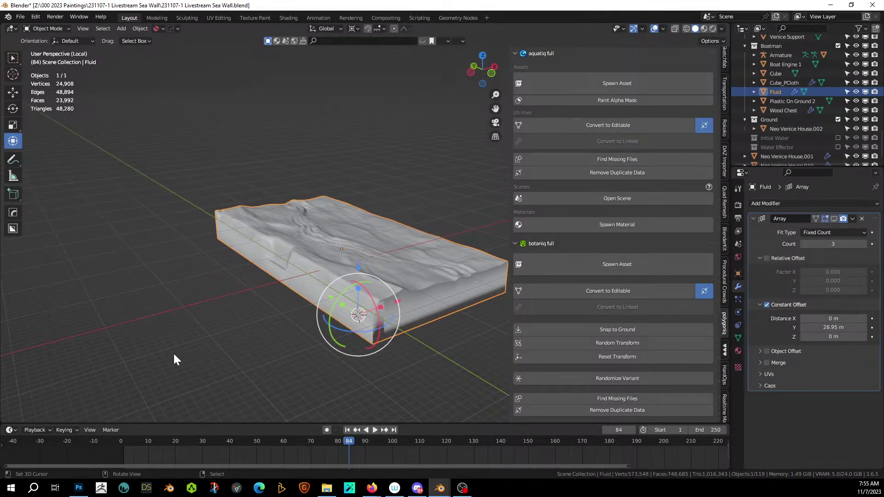
Step: Enable the Array modifier's viewport display and inspect the repeated water mesh in rendered shading
{"action": "left_click", "coordinate": [833, 219]}
{"action": "middle_click_drag", "start_coordinate": [293, 319], "coordinate": [258, 317]}
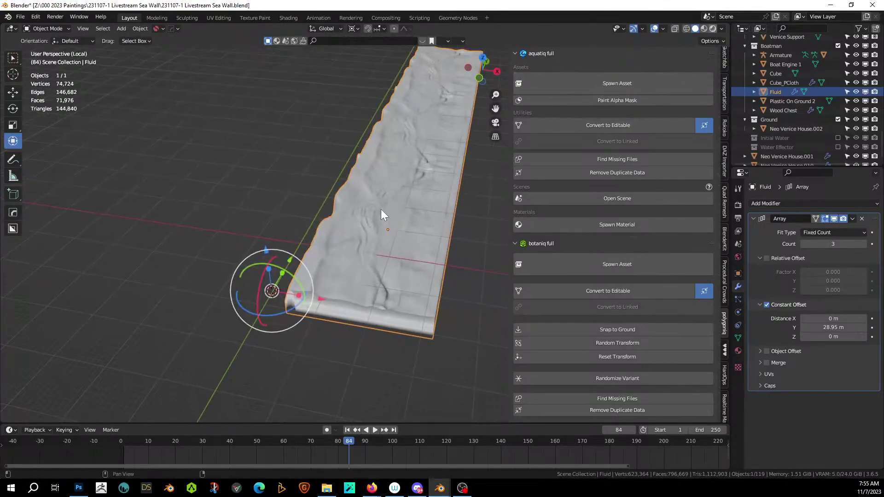
{"action": "key", "text": "z"}
{"action": "key", "text": "8"}
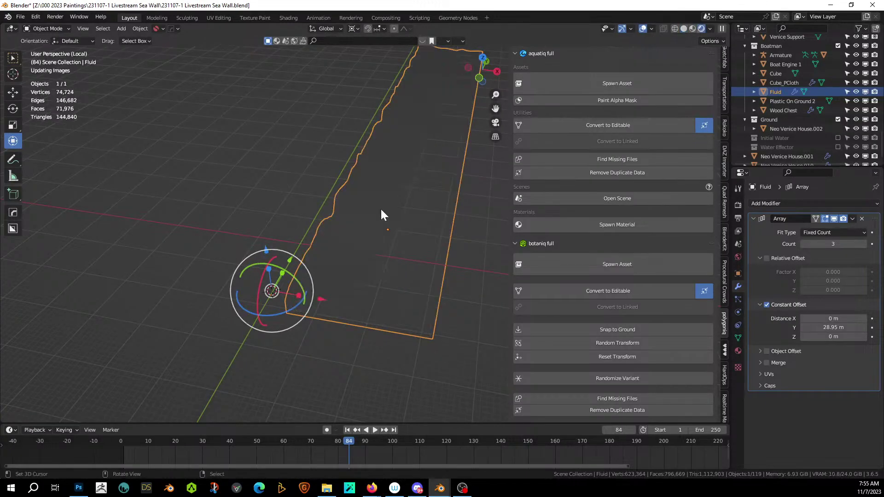
{"action": "mouse_move", "coordinate": [345, 261]}
{"action": "middle_mouse_down"}
{"action": "mouse_move", "coordinate": [440, 303]}
{"action": "mouse_move", "coordinate": [352, 287]}
{"action": "middle_mouse_up"}
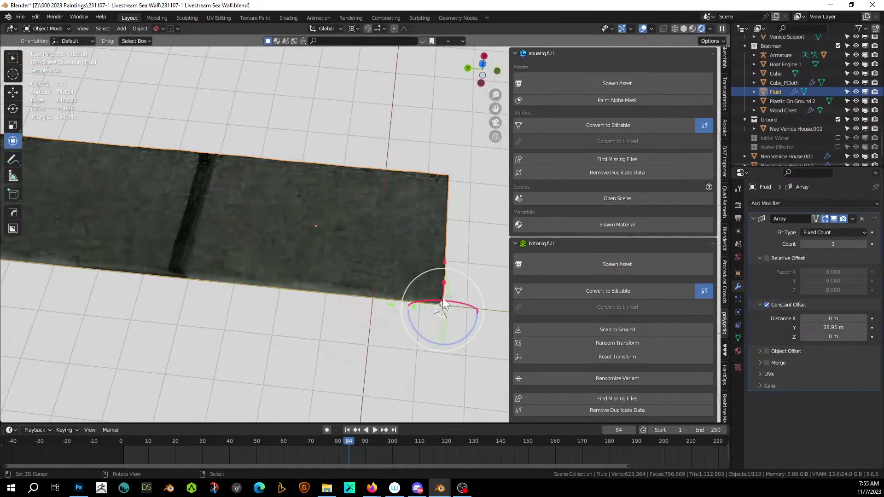
{"action": "middle_click_drag", "start_coordinate": [273, 286], "coordinate": [330, 235]}
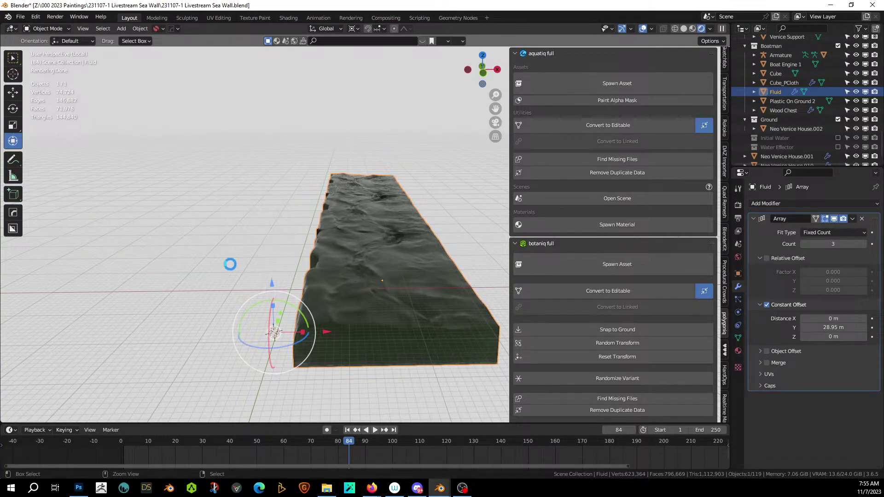
Step: Apply the Array modifier to the Fluid object and add a Remesh modifier
{"action": "key", "text": "ctrl+a"}
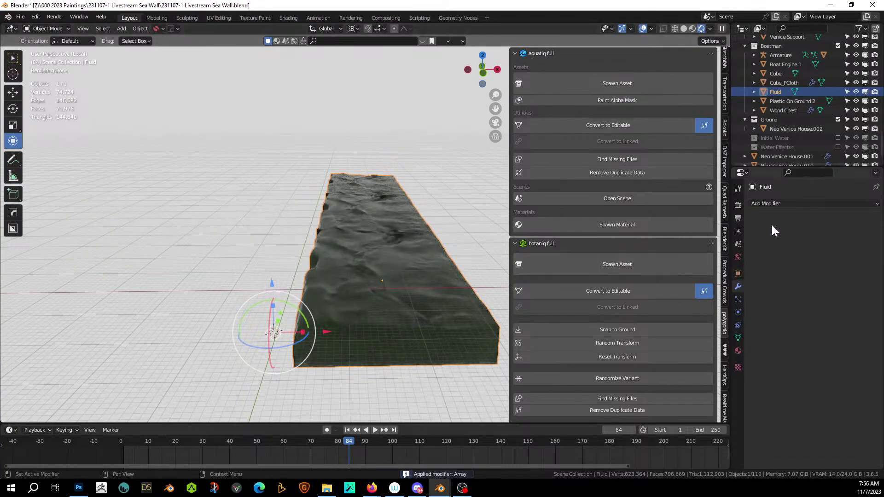
{"action": "left_click", "coordinate": [771, 205]}
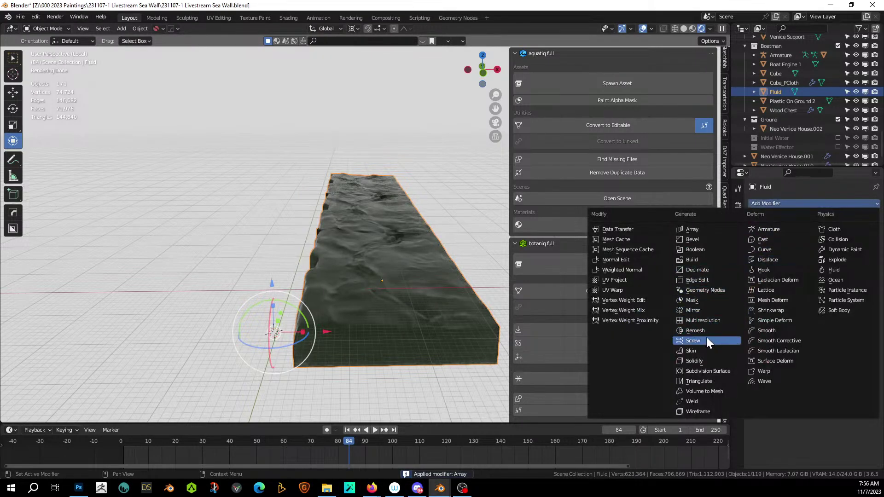
{"action": "left_click", "coordinate": [696, 331]}
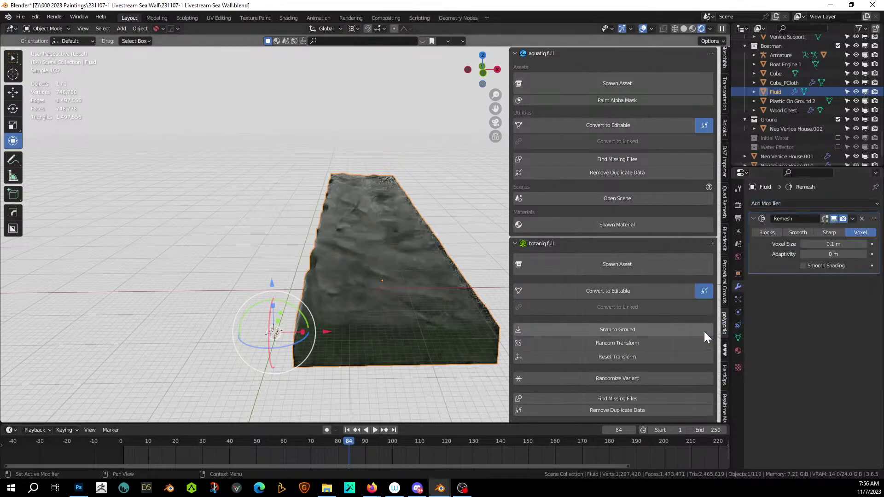
Step: Apply the Remesh modifier to the Fluid object and switch the viewport to solid shading
{"action": "middle_click_drag", "start_coordinate": [442, 318], "coordinate": [363, 289]}
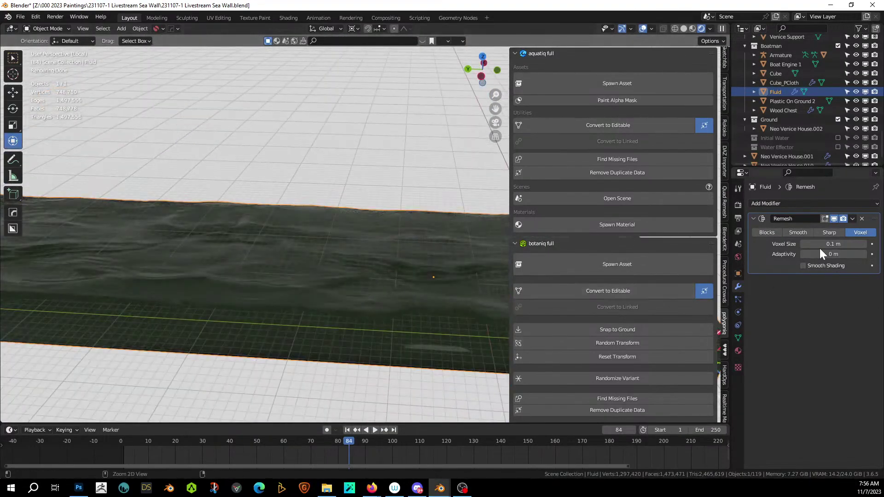
{"action": "key", "text": "ctrl+a"}
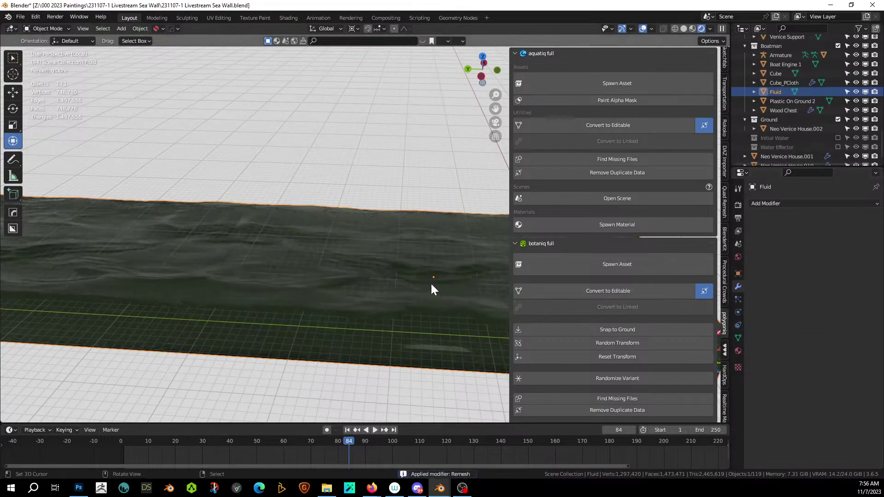
{"action": "mouse_move", "coordinate": [432, 284]}
{"action": "middle_mouse_down"}
{"action": "mouse_move", "coordinate": [369, 299]}
{"action": "mouse_move", "coordinate": [282, 274]}
{"action": "middle_mouse_up"}
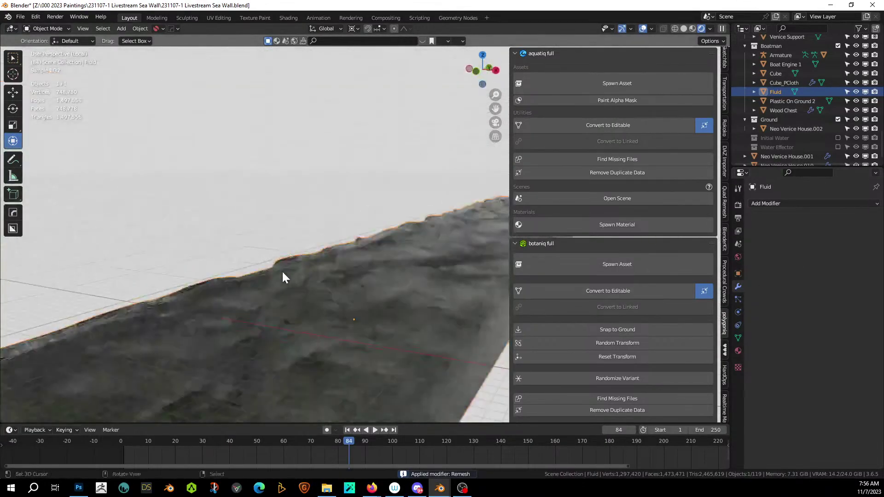
{"action": "left_click", "coordinate": [683, 29]}
Step: Examine the remeshed water surface from several angles, including the seams between the repeated sections
{"action": "mouse_move", "coordinate": [409, 308]}
{"action": "middle_mouse_down"}
{"action": "mouse_move", "coordinate": [377, 341]}
{"action": "mouse_move", "coordinate": [405, 336]}
{"action": "mouse_move", "coordinate": [375, 336]}
{"action": "mouse_move", "coordinate": [361, 348]}
{"action": "middle_mouse_up"}
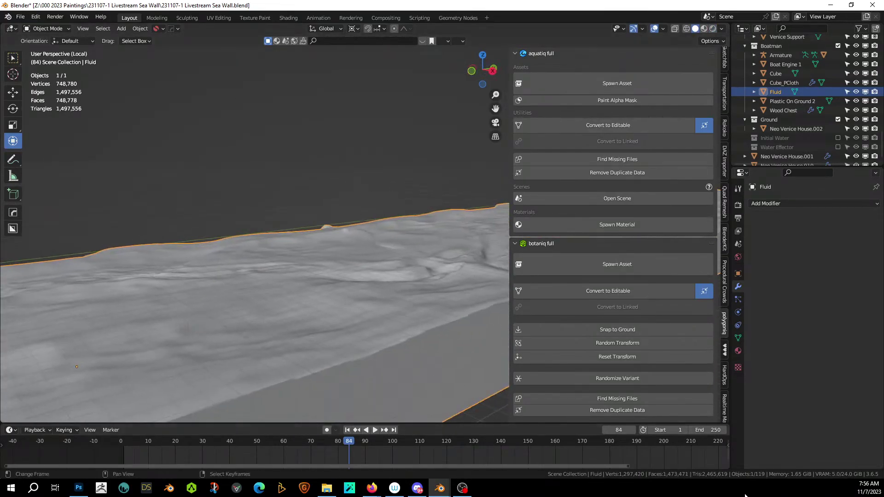
{"action": "scroll", "coordinate": [407, 322], "scroll_direction": "down", "scroll_amount": 6}
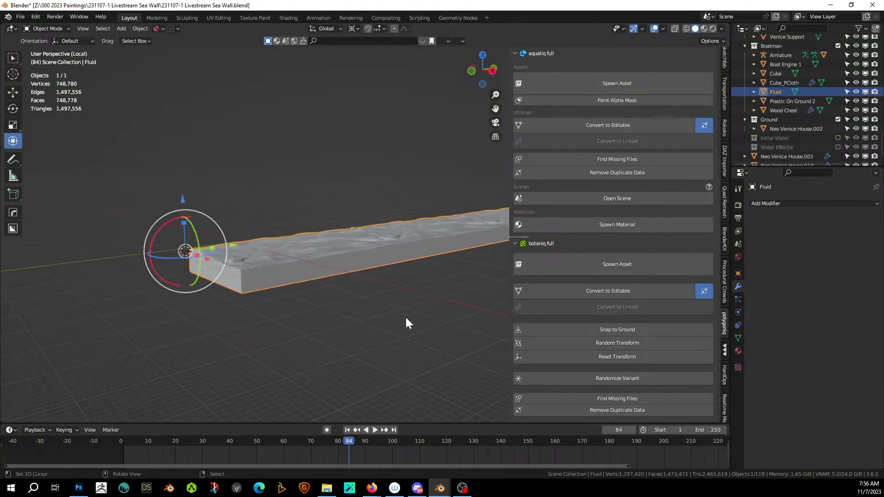
{"action": "middle_click_drag", "start_coordinate": [407, 322], "coordinate": [430, 337]}
{"action": "scroll", "coordinate": [430, 338], "scroll_direction": "up", "scroll_amount": 5}
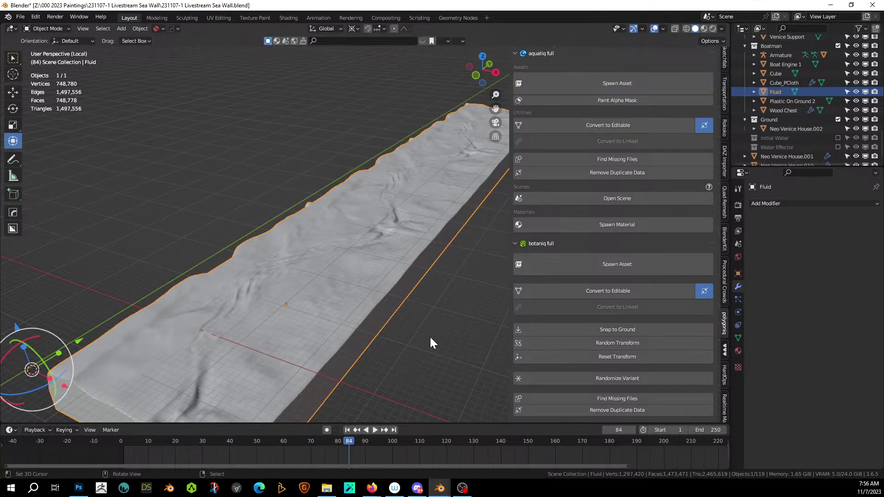
{"action": "middle_click_drag", "start_coordinate": [430, 339], "coordinate": [488, 230]}
{"action": "scroll", "coordinate": [403, 322], "scroll_direction": "up", "scroll_amount": 3}
{"action": "scroll", "coordinate": [403, 322], "scroll_direction": "down", "scroll_amount": 4}
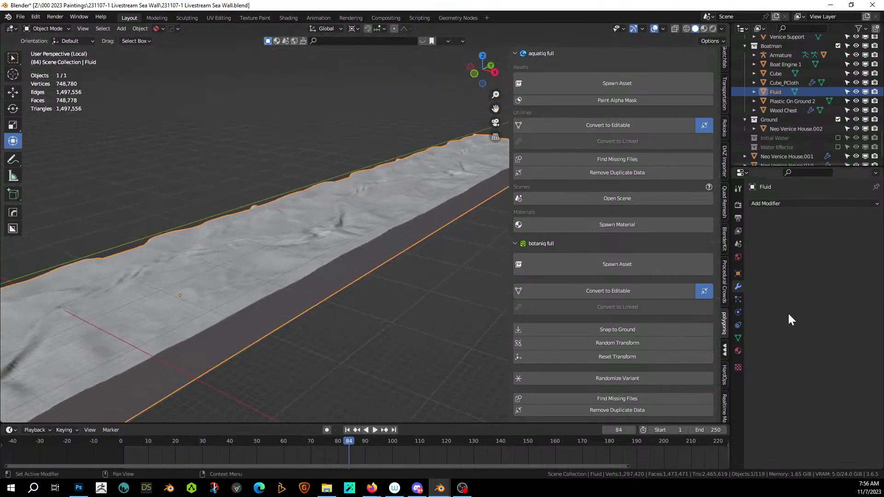
Step: Add a Decimate modifier with a ratio of 0.5 to the Fluid object and apply it
{"action": "left_click", "coordinate": [766, 203]}
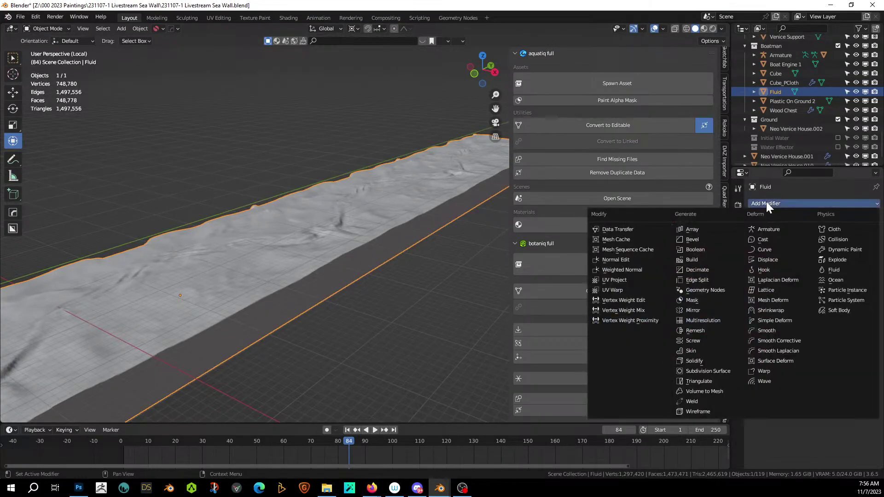
{"action": "left_click", "coordinate": [704, 272]}
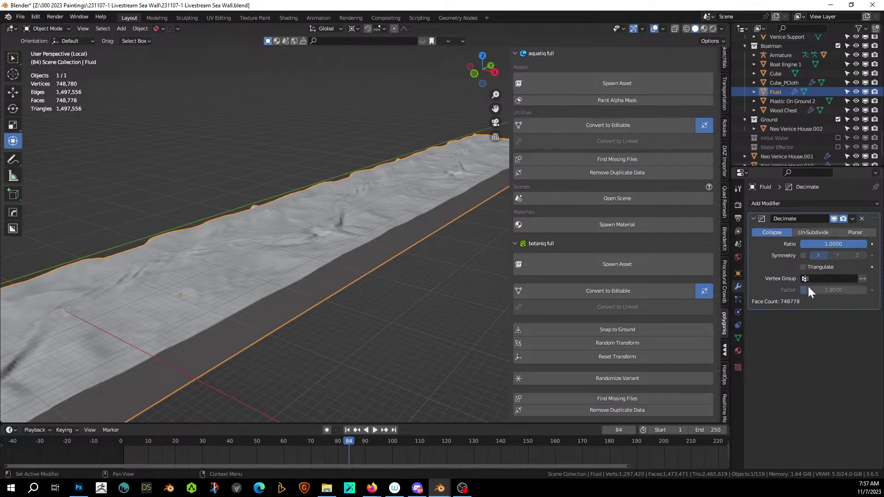
{"action": "left_click", "coordinate": [823, 245]}
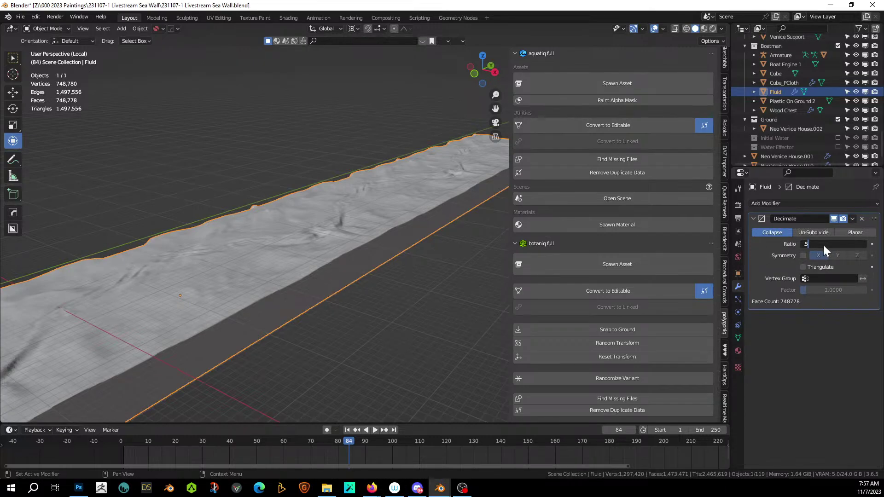
{"action": "key", "text": "Return"}
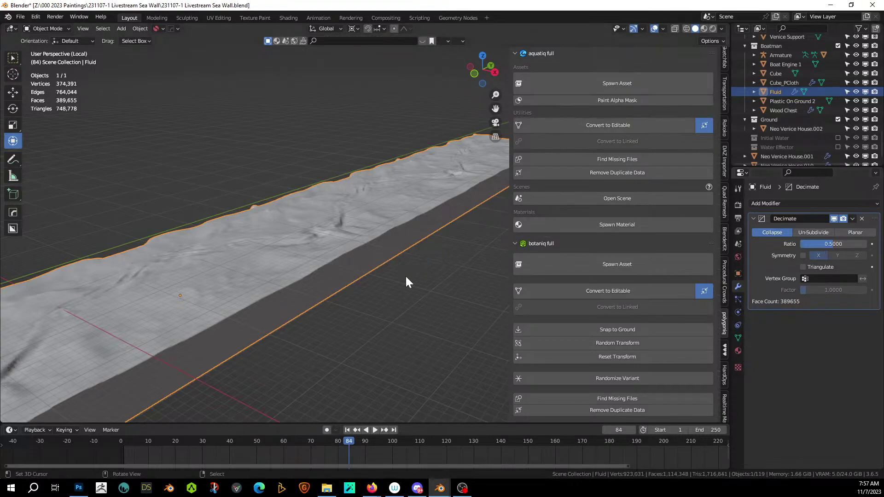
{"action": "middle_click_drag", "start_coordinate": [295, 264], "coordinate": [321, 252]}
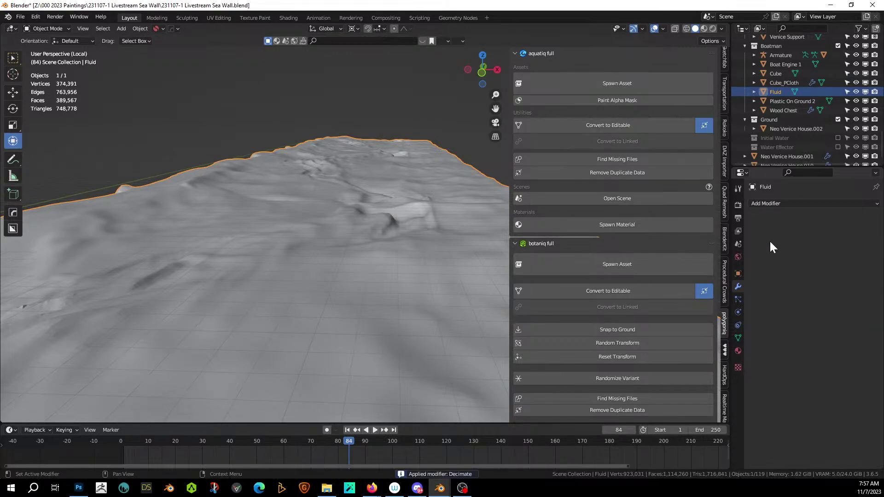
Step: Exit local view to show the whole scene and add a cube mesh, viewed from the top
{"action": "middle_click_drag", "start_coordinate": [436, 175], "coordinate": [407, 276]}
{"action": "key", "text": "KP_Divide"}
{"action": "scroll", "coordinate": [248, 257], "scroll_direction": "up", "scroll_amount": 2}
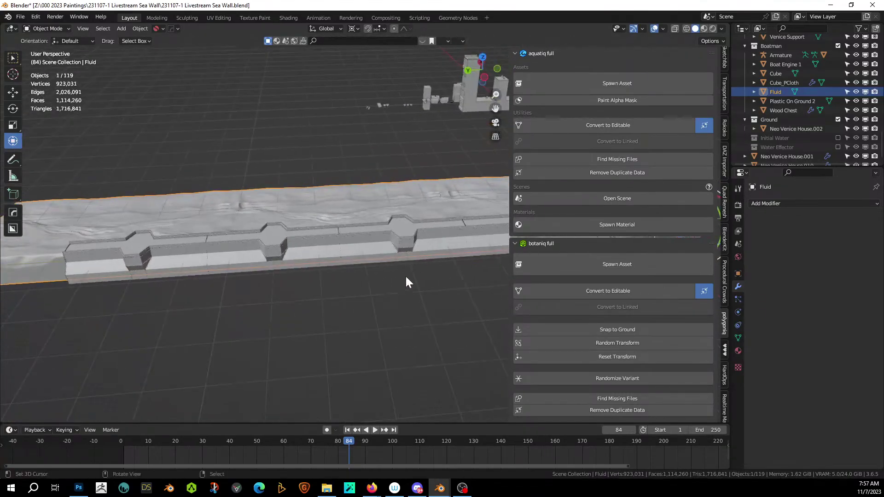
{"action": "scroll", "coordinate": [396, 286], "scroll_direction": "up", "scroll_amount": 2}
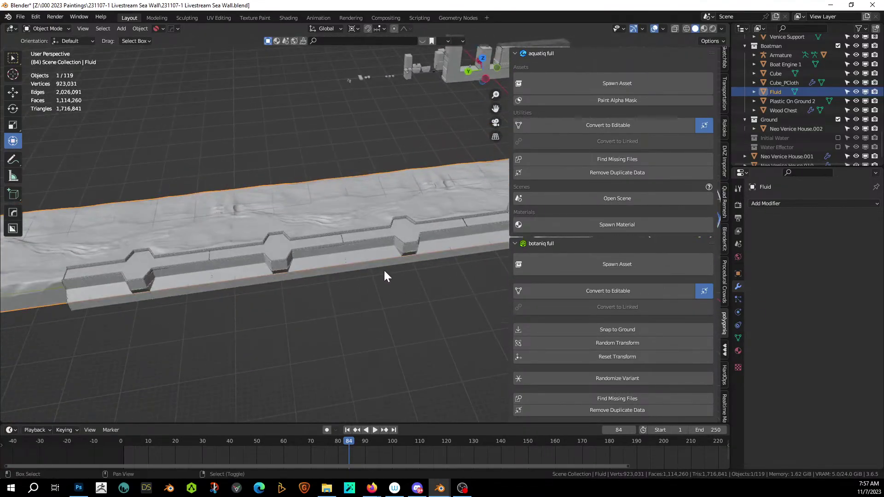
{"action": "key", "text": "shift+a"}
{"action": "mouse_move", "coordinate": [365, 227]}
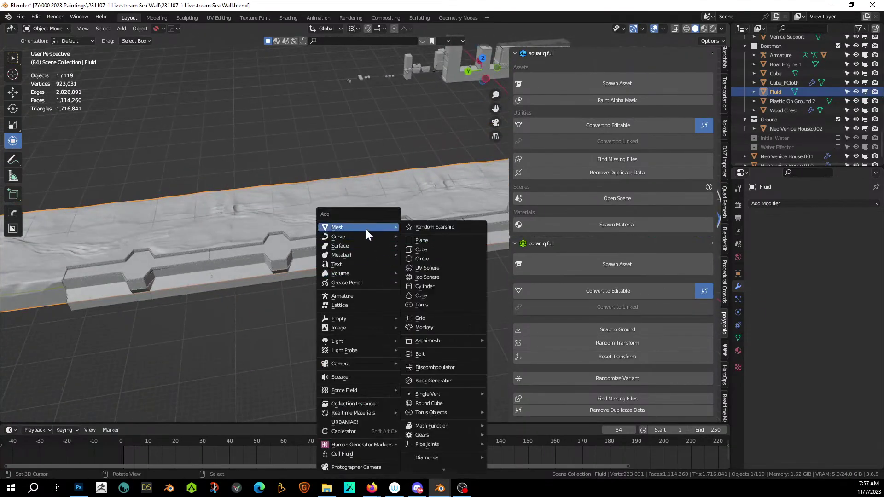
{"action": "left_click", "coordinate": [432, 248]}
{"action": "key", "text": "KP_7"}
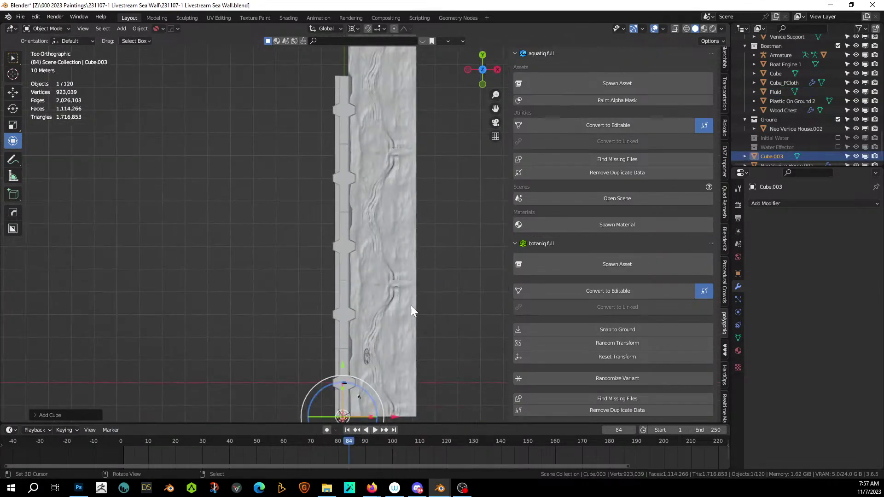
Step: Enlarge the cube and place it beside the sea wall, on the side opposite the Fluid water
{"action": "key", "text": "s"}
{"action": "left_click", "coordinate": [247, 91]}
{"action": "key", "text": "g"}
{"action": "left_click", "coordinate": [301, 199]}
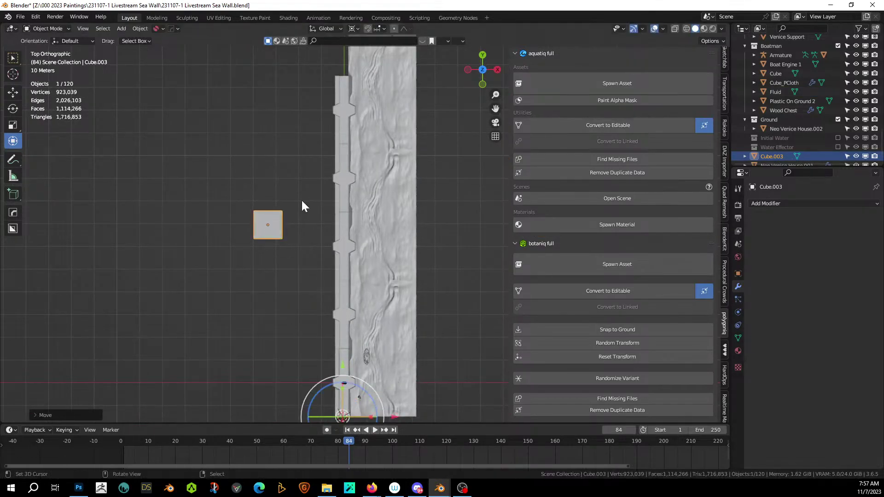
{"action": "key", "text": "s"}
{"action": "key", "text": "z"}
{"action": "right_click", "coordinate": [419, 210]}
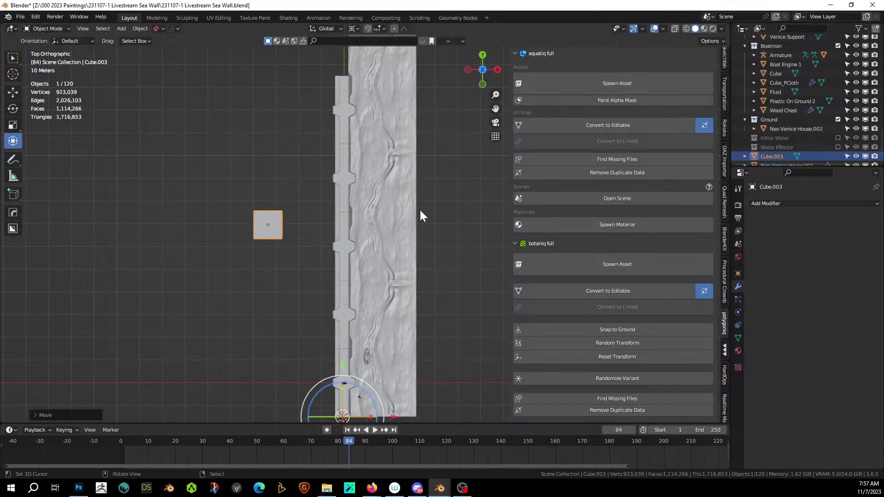
Step: Set the transform pivot to the cube's own center, enlarge it in X and Y only, and stretch it along Y to the wall's length
{"action": "left_click", "coordinate": [358, 28]}
{"action": "left_click", "coordinate": [379, 58]}
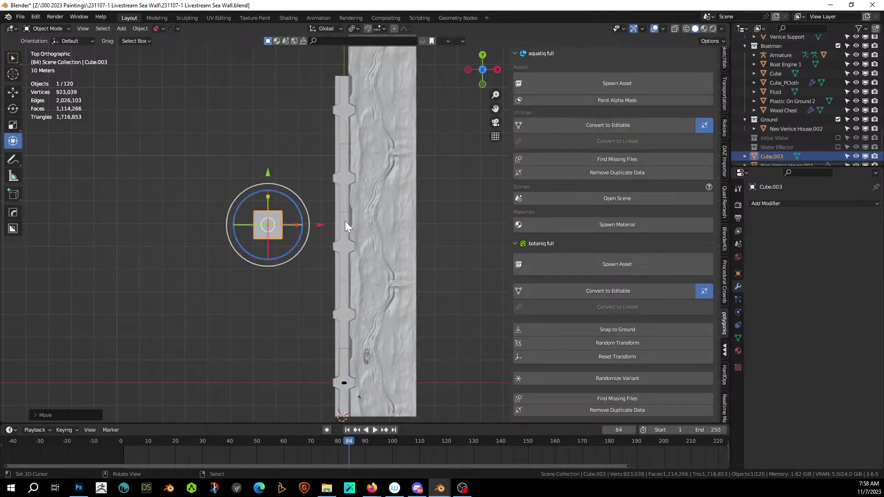
{"action": "key", "text": "s"}
{"action": "key", "text": "shift+z"}
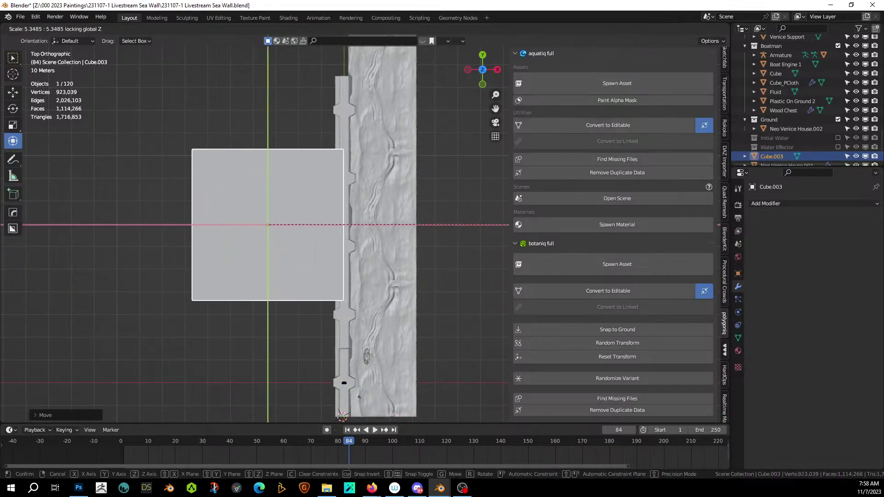
{"action": "left_click", "coordinate": [469, 205]}
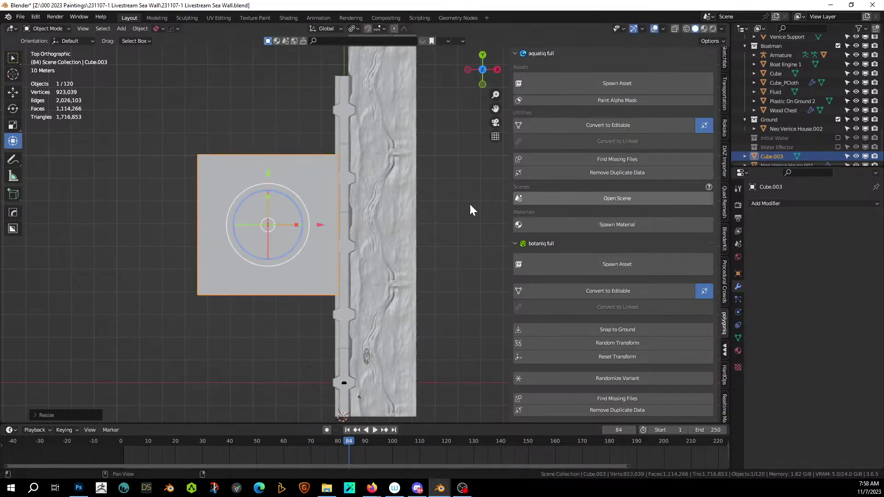
{"action": "left_click_drag", "start_coordinate": [269, 195], "coordinate": [279, 152]}
{"action": "key", "text": "r"}
{"action": "key", "text": "r"}
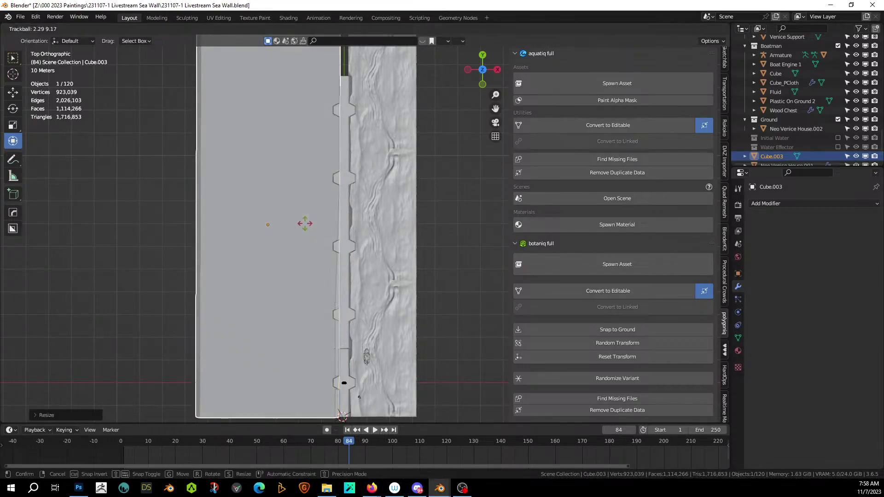
{"action": "left_click", "coordinate": [327, 226]}
{"action": "key", "text": "ctrl+z"}
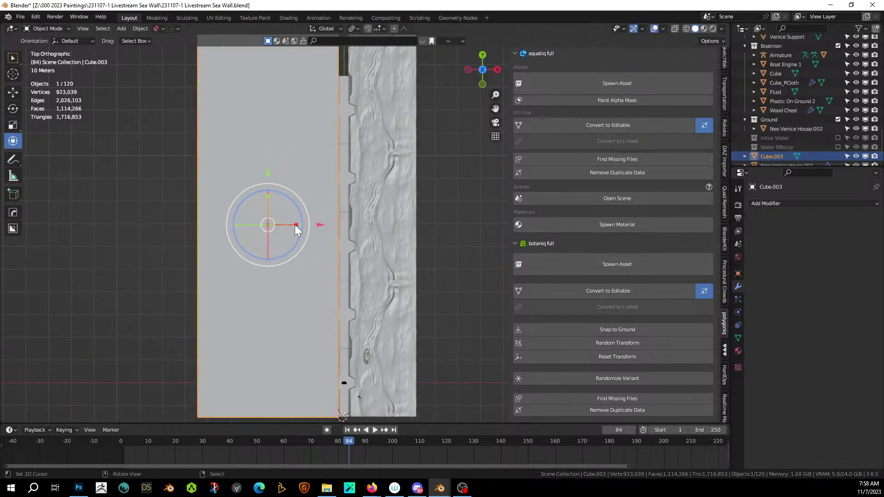
Step: Widen the cube along X and shift it along X until its edge meets the sea wall
{"action": "key", "text": "s"}
{"action": "key", "text": "x"}
{"action": "left_click", "coordinate": [323, 225]}
{"action": "key", "text": "g"}
{"action": "key", "text": "x"}
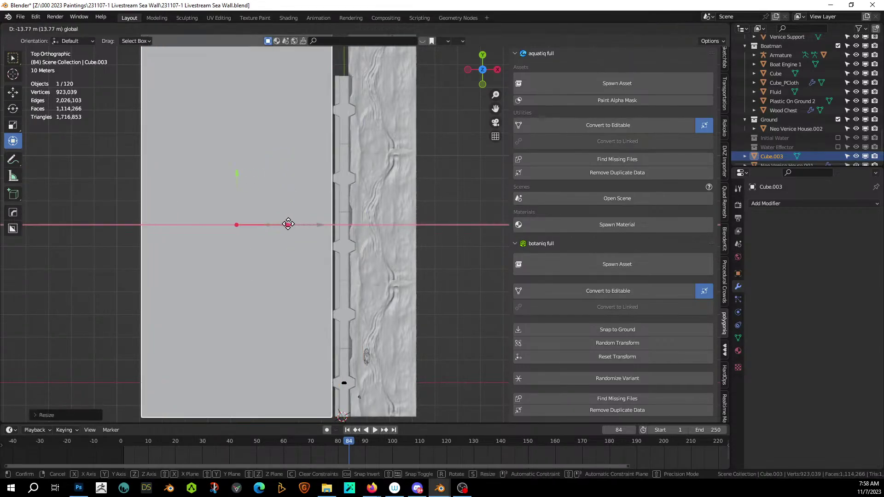
{"action": "left_click", "coordinate": [295, 224]}
Step: Lower the cube about 5.5 m along Z in the front view and apply its object transform
{"action": "middle_click_drag", "start_coordinate": [320, 222], "coordinate": [326, 120]}
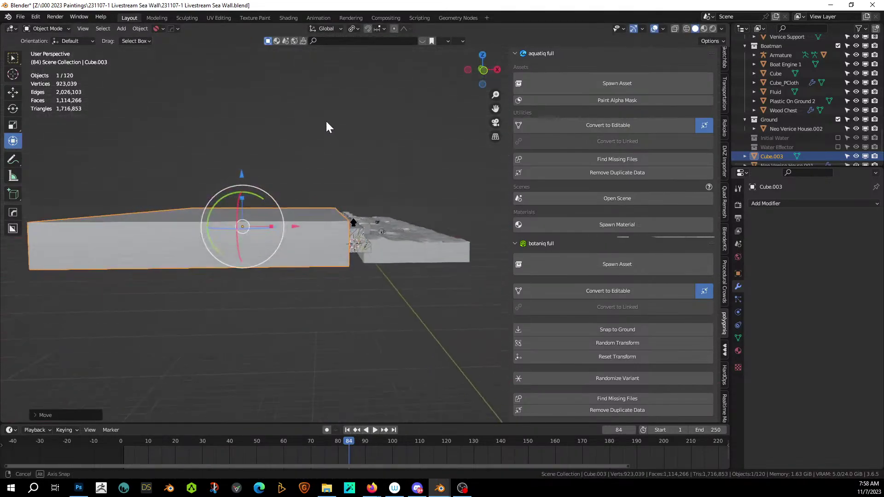
{"action": "key", "text": "KP_1"}
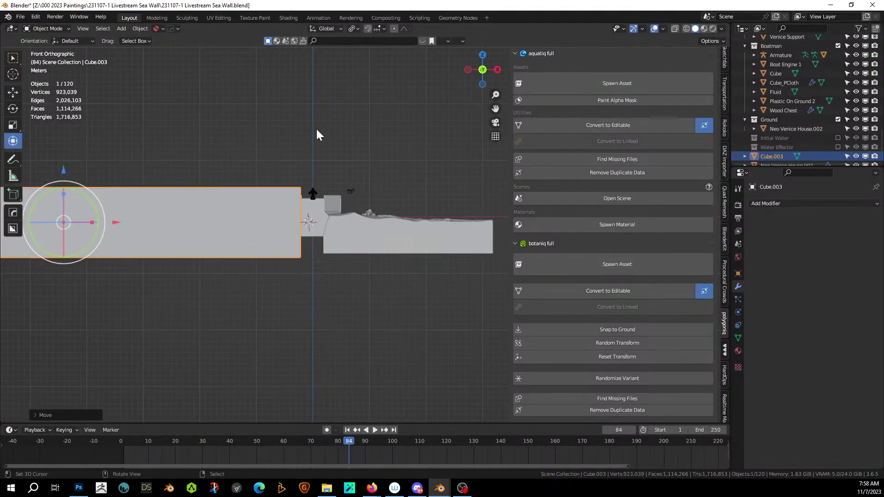
{"action": "key", "text": "g"}
{"action": "key", "text": "z"}
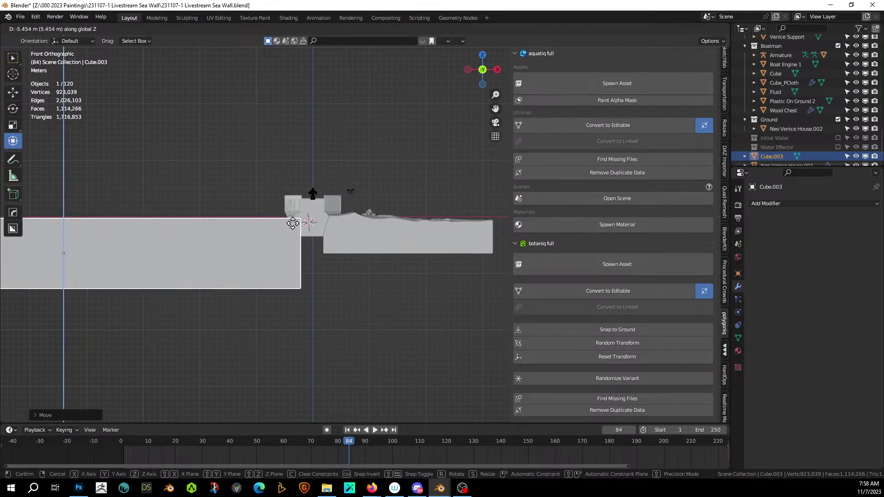
{"action": "left_click", "coordinate": [293, 223]}
{"action": "middle_click_drag", "start_coordinate": [292, 223], "coordinate": [281, 255]}
{"action": "key", "text": "ctrl+a"}
{"action": "left_click", "coordinate": [261, 257]}
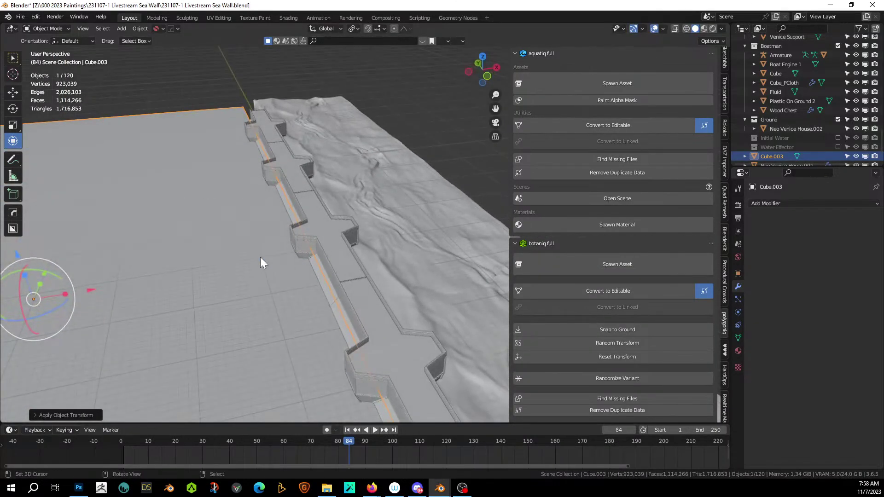
Step: Assign the existing aq_Water_Pond material to the cube and switch the viewport to rendered shading
{"action": "left_click", "coordinate": [739, 351]}
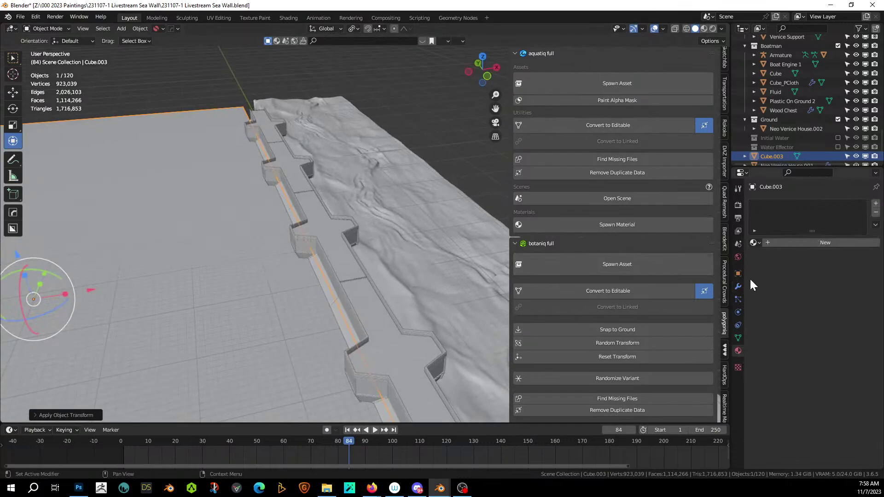
{"action": "left_click", "coordinate": [756, 243]}
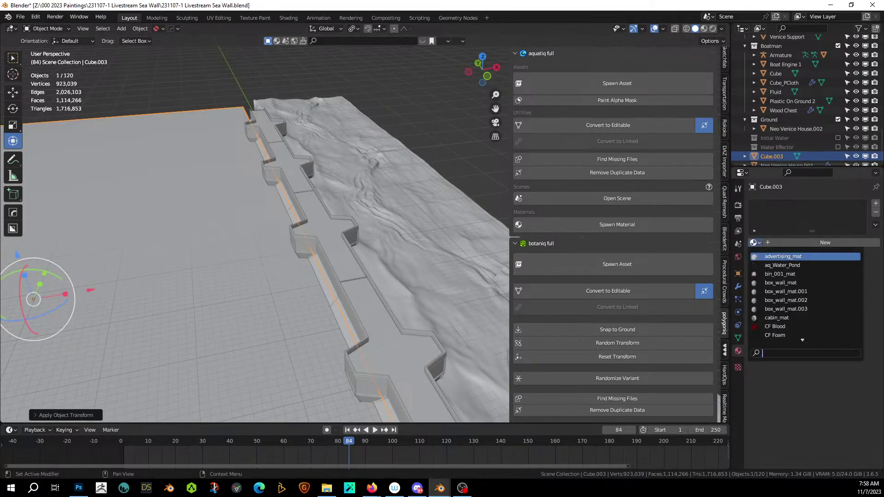
{"action": "type", "text": "por"}
{"action": "key", "text": "Return"}
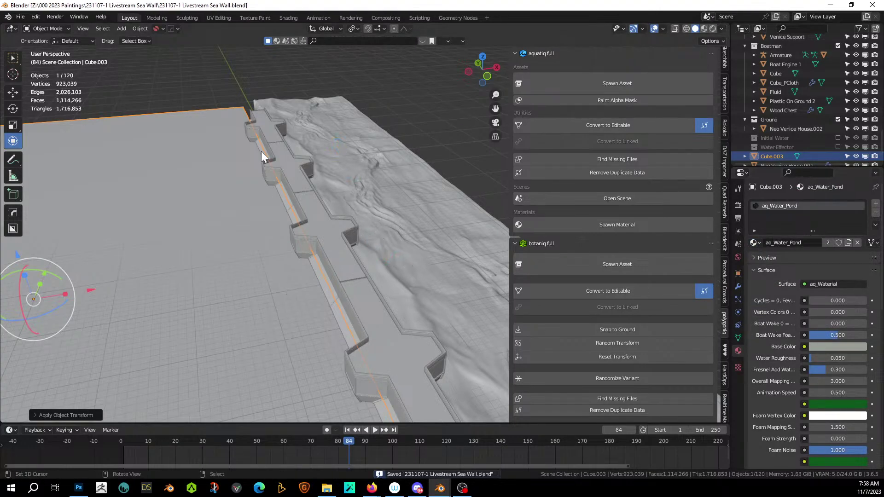
{"action": "left_click", "coordinate": [713, 27]}
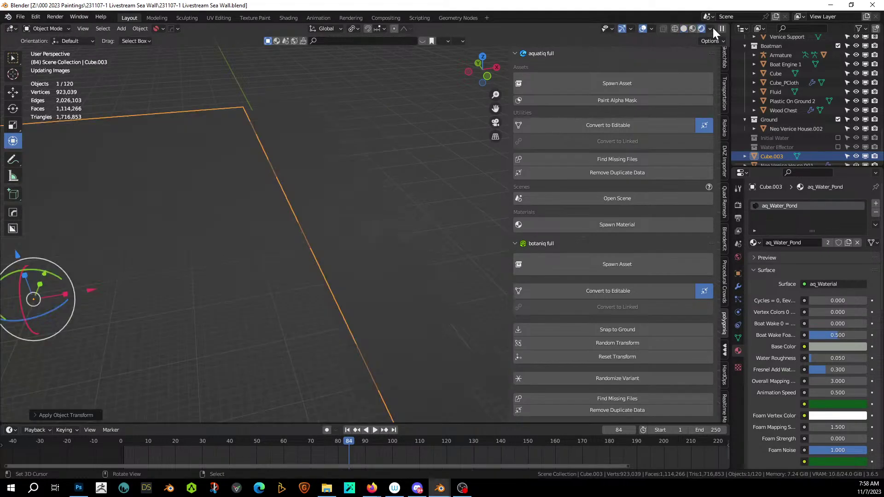
Step: Reopen the recent file 231107-1 Livestream Sea Wall.blend and save it
{"action": "key", "text": "alt+Tab"}
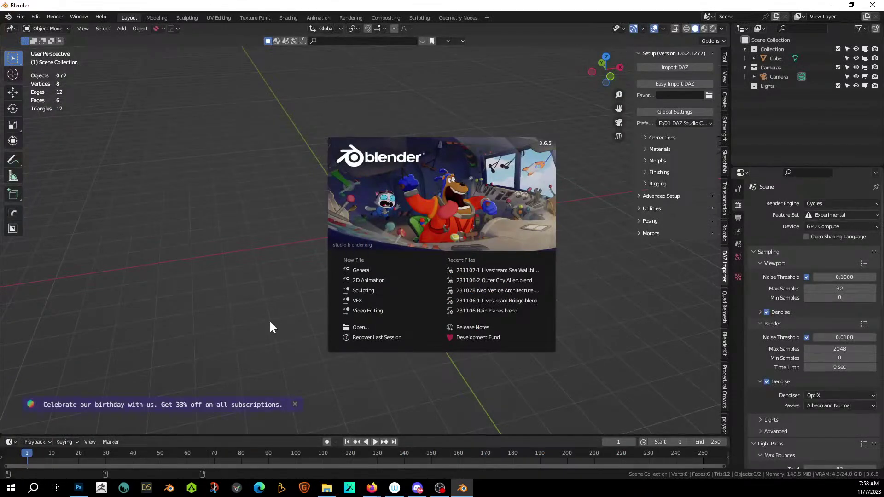
{"action": "left_click", "coordinate": [510, 270]}
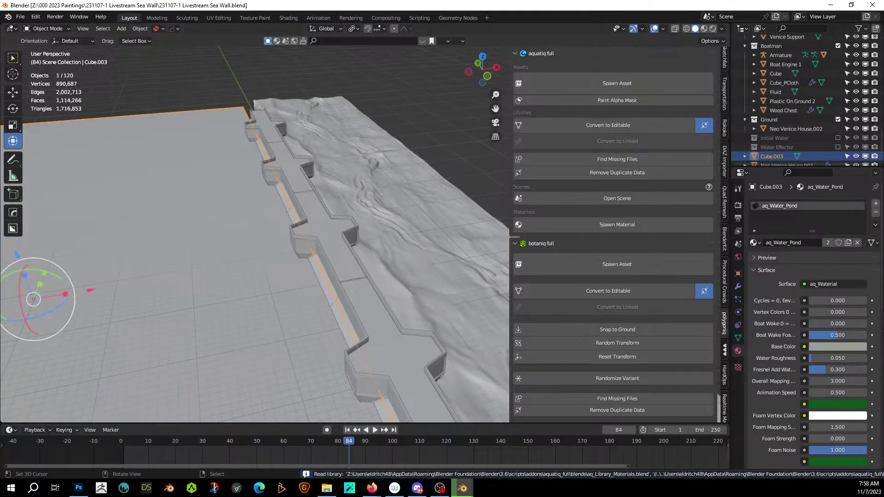
{"action": "middle_click_drag", "start_coordinate": [319, 181], "coordinate": [228, 143]}
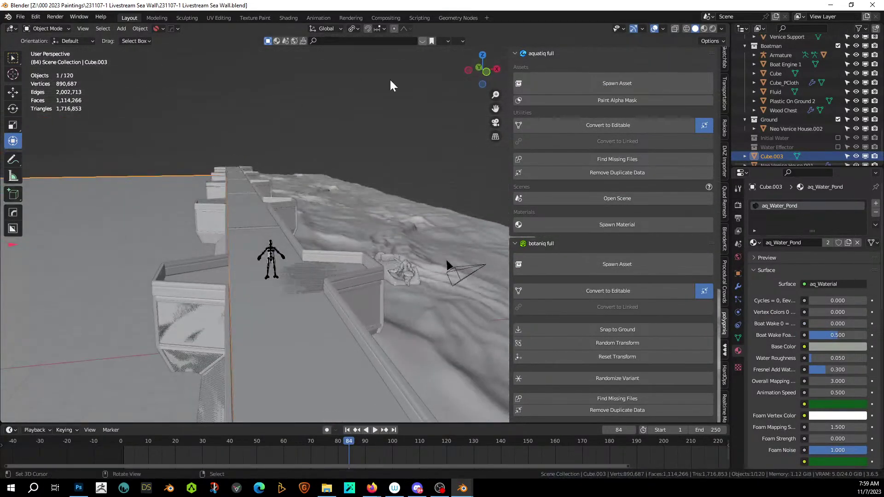
{"action": "key", "text": "ctrl+s"}
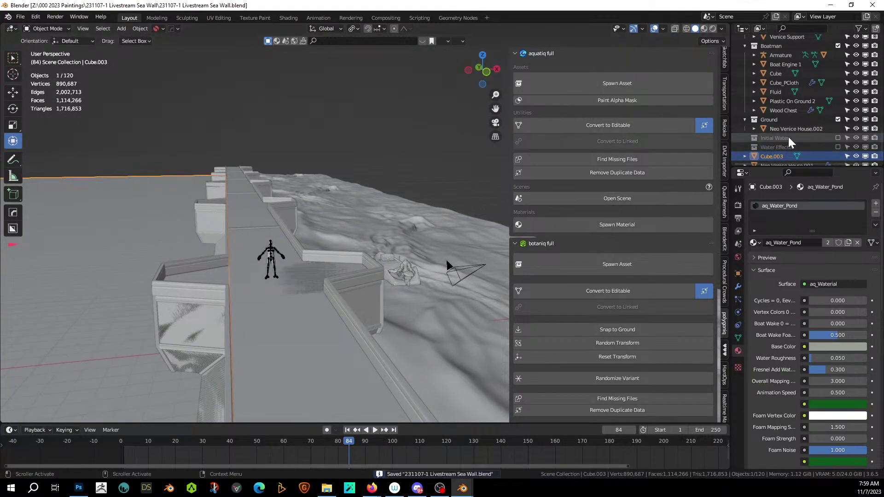
Step: Delete the Ground and Water Effector collections without deleting the objects they contain
{"action": "right_click", "coordinate": [768, 119]}
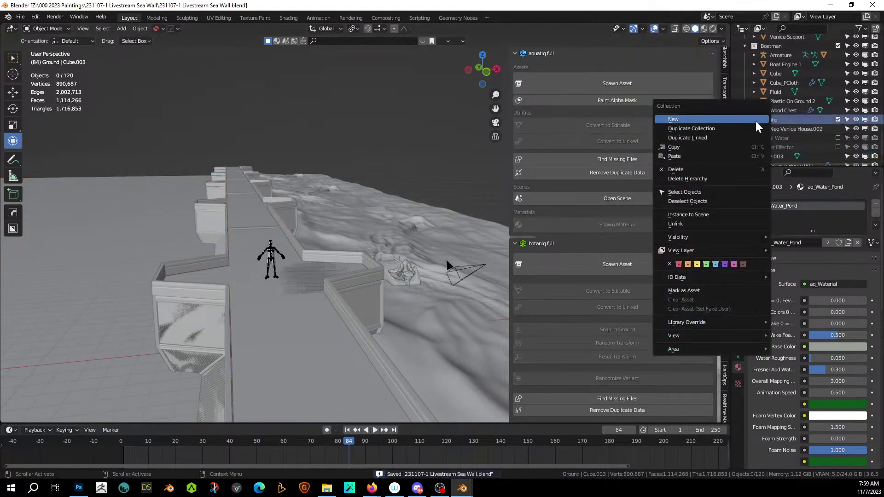
{"action": "left_click", "coordinate": [693, 172]}
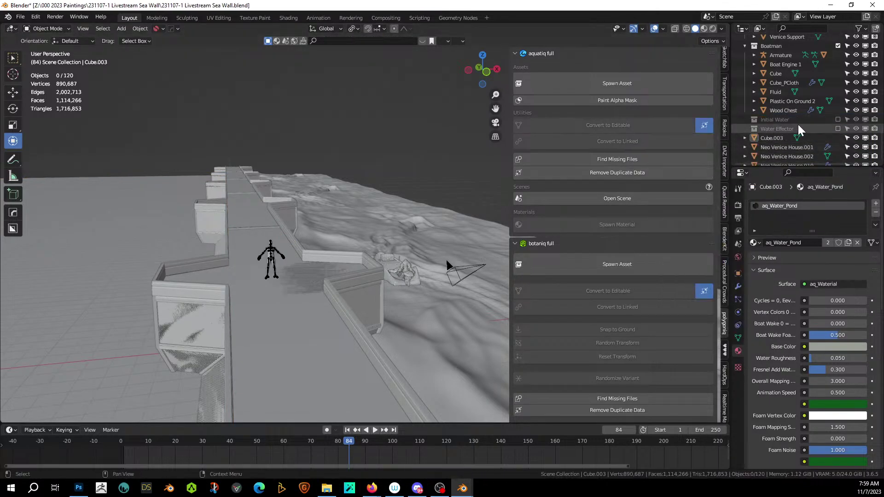
{"action": "right_click", "coordinate": [778, 129]}
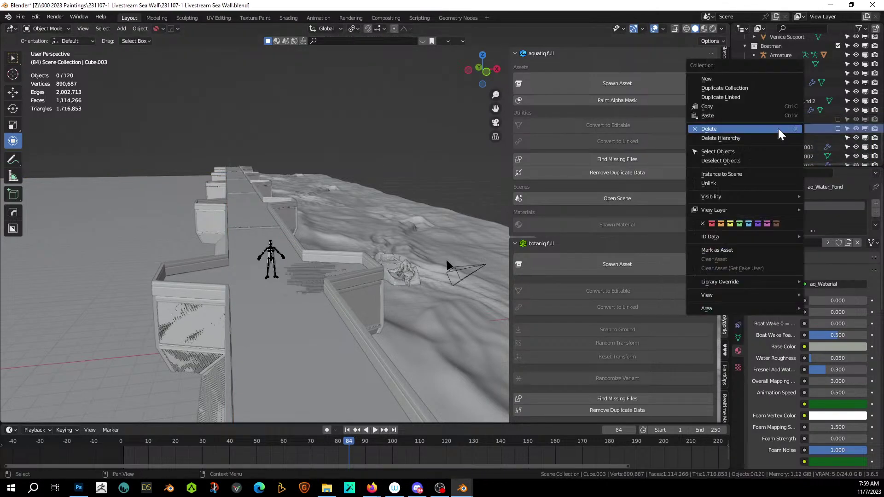
{"action": "left_click", "coordinate": [725, 129]}
Step: Delete the Cube.002 object and remove the Initial Water collection together with its hierarchy
{"action": "left_click", "coordinate": [776, 128]}
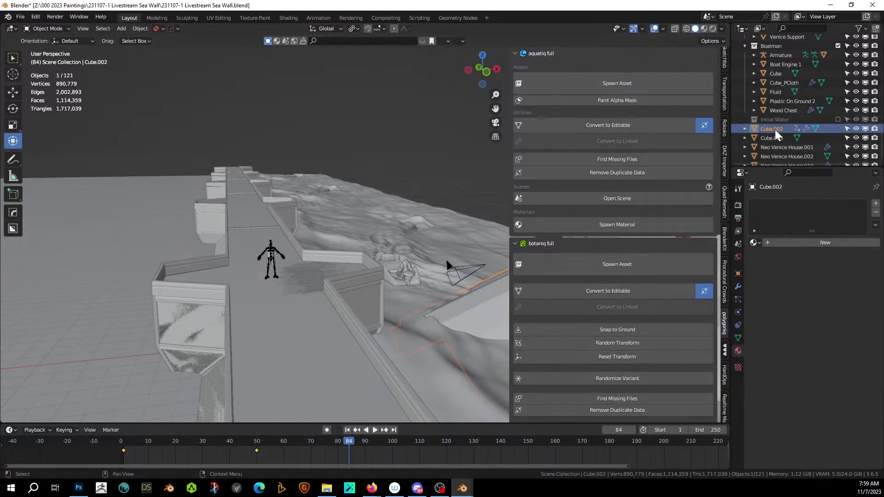
{"action": "key", "text": "KP_Decimal"}
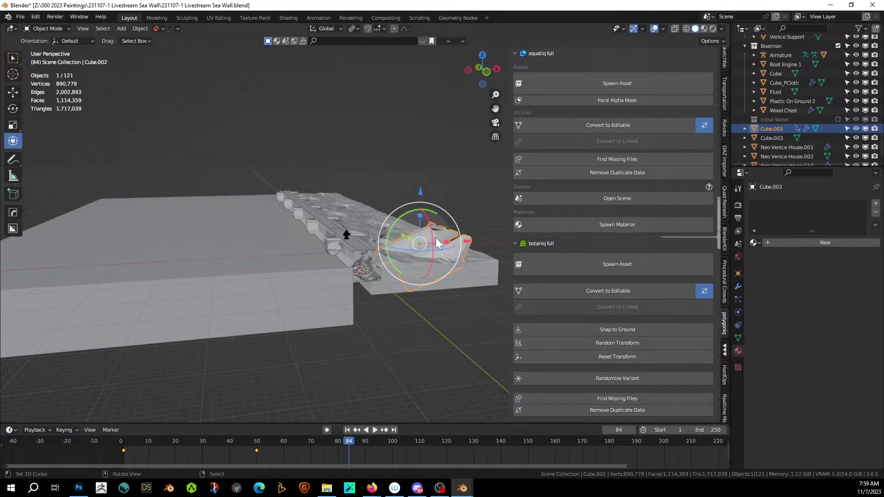
{"action": "key", "text": "Delete"}
{"action": "right_click", "coordinate": [775, 120]}
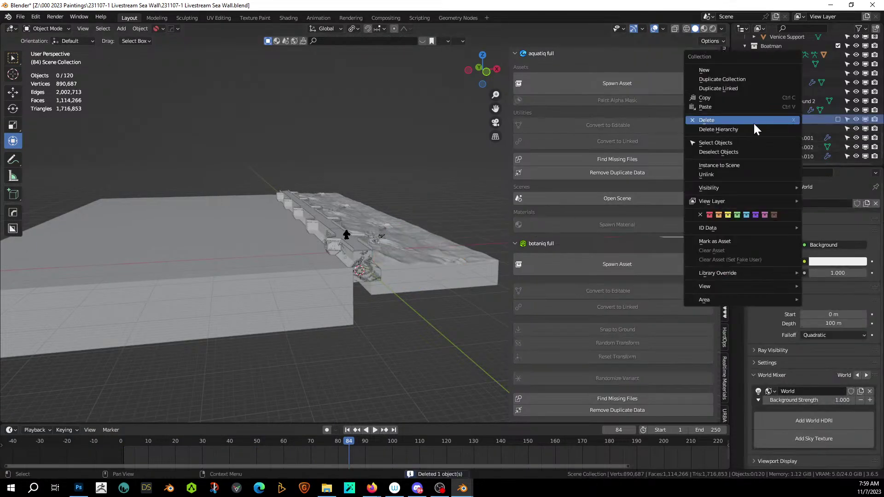
{"action": "left_click", "coordinate": [736, 130]}
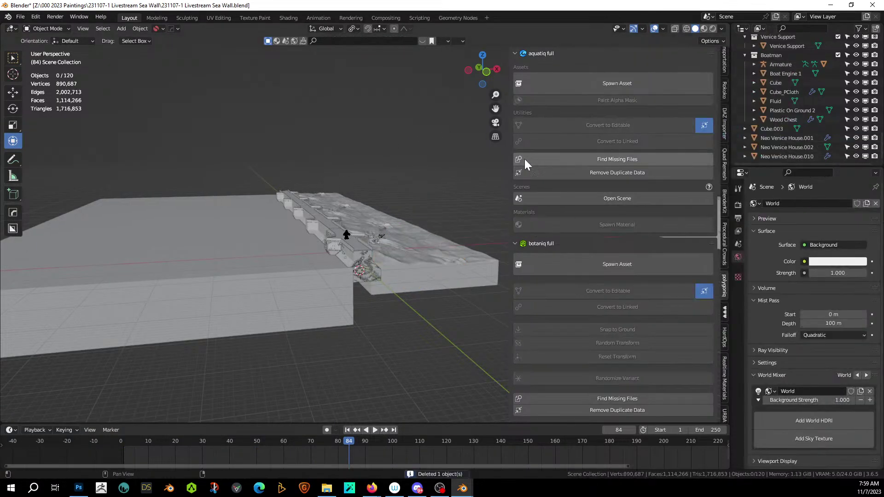
Step: Save the file and switch the viewport to rendered shading to check the water around the wall and boat
{"action": "scroll", "coordinate": [767, 96], "scroll_direction": "up", "scroll_amount": 10}
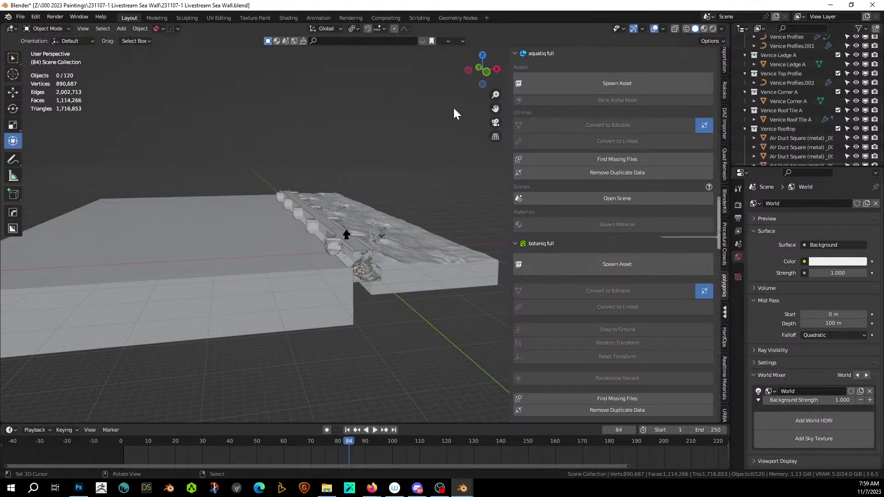
{"action": "middle_click_drag", "start_coordinate": [454, 114], "coordinate": [304, 205]}
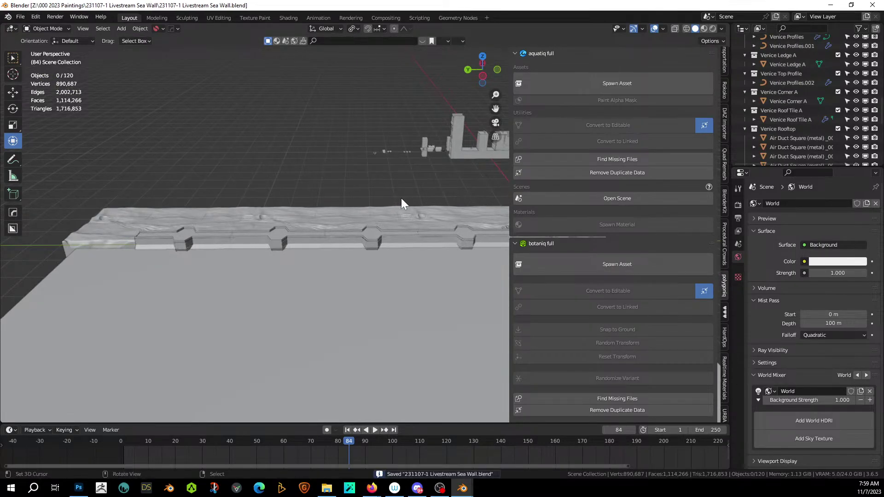
{"action": "left_click", "coordinate": [713, 29]}
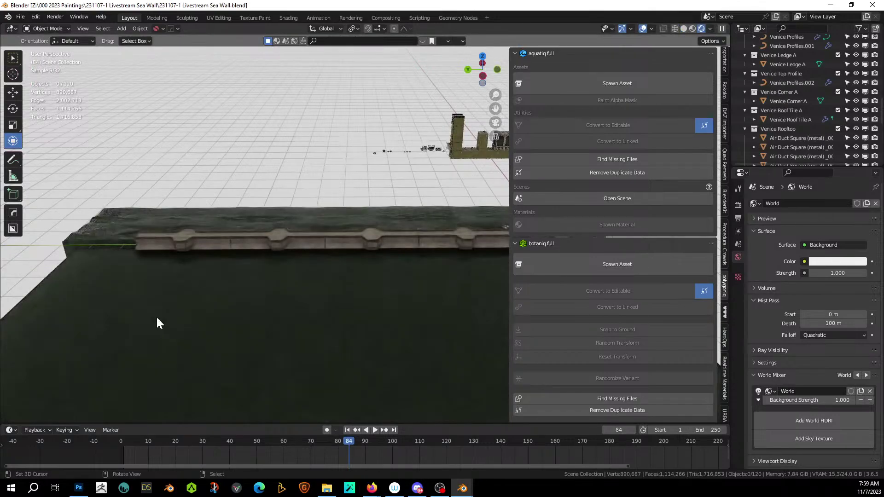
{"action": "middle_click_drag", "start_coordinate": [157, 323], "coordinate": [165, 289]}
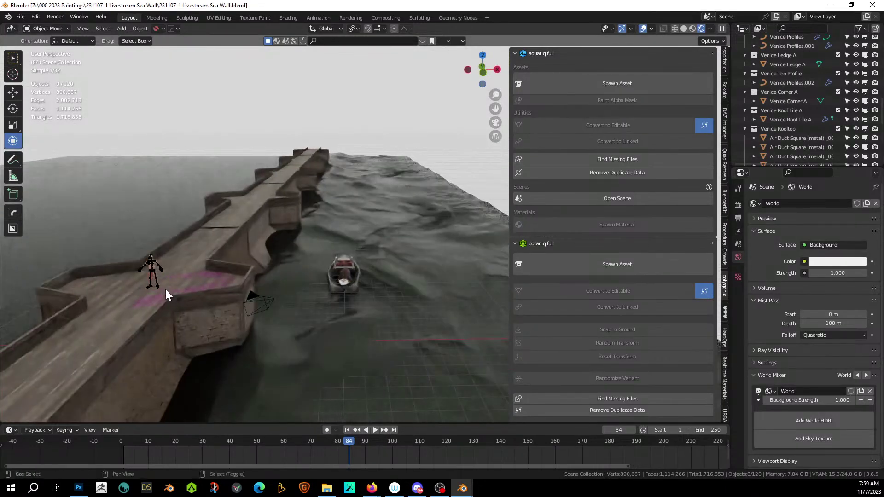
{"action": "scroll", "coordinate": [167, 287], "scroll_direction": "down", "scroll_amount": 5, "text": "shift"}
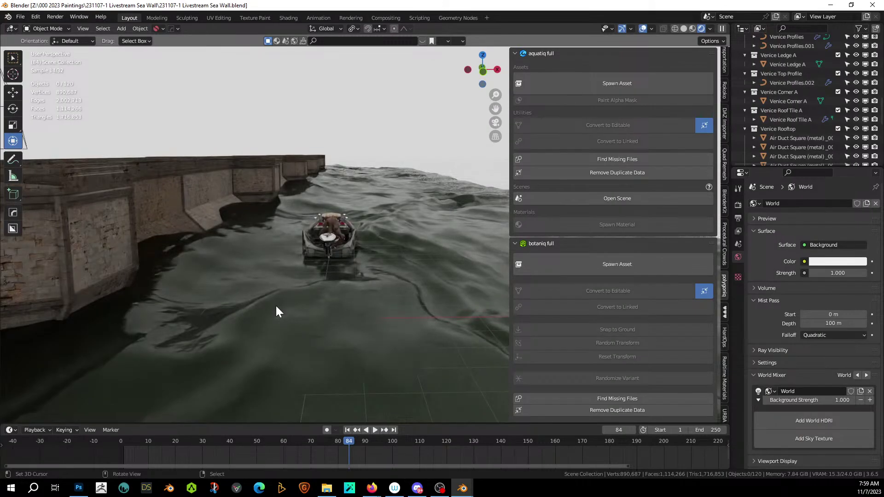
{"action": "scroll", "coordinate": [276, 307], "scroll_direction": "down", "scroll_amount": 5}
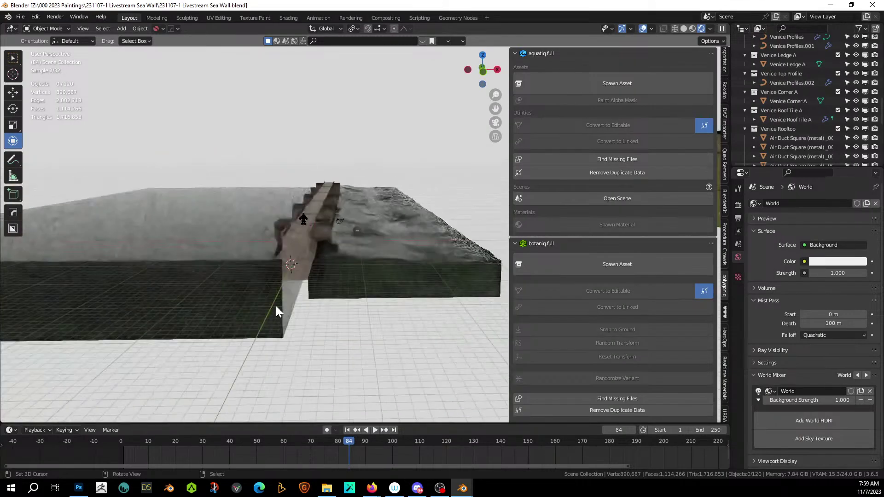
Step: Replace the cube water block with a linked duplicate of the Fluid mesh, moved along X to the other side of the wall
{"action": "left_click", "coordinate": [207, 291]}
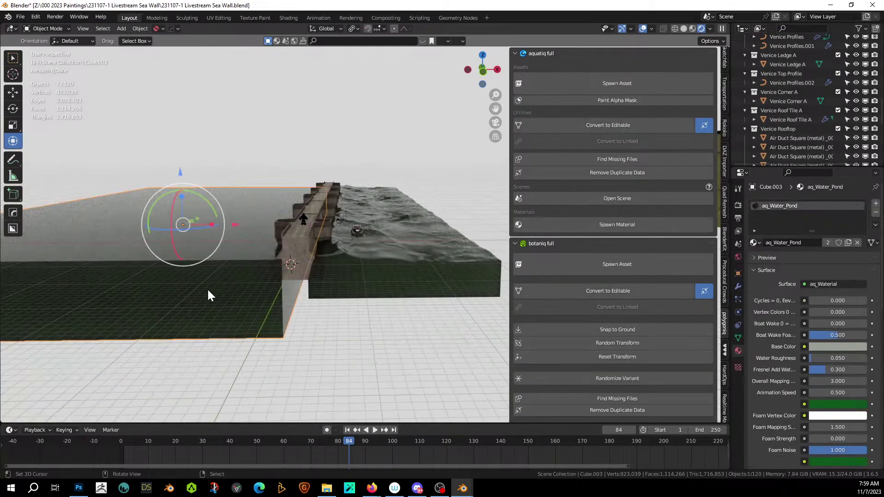
{"action": "key", "text": "Delete"}
{"action": "left_click", "coordinate": [362, 264]}
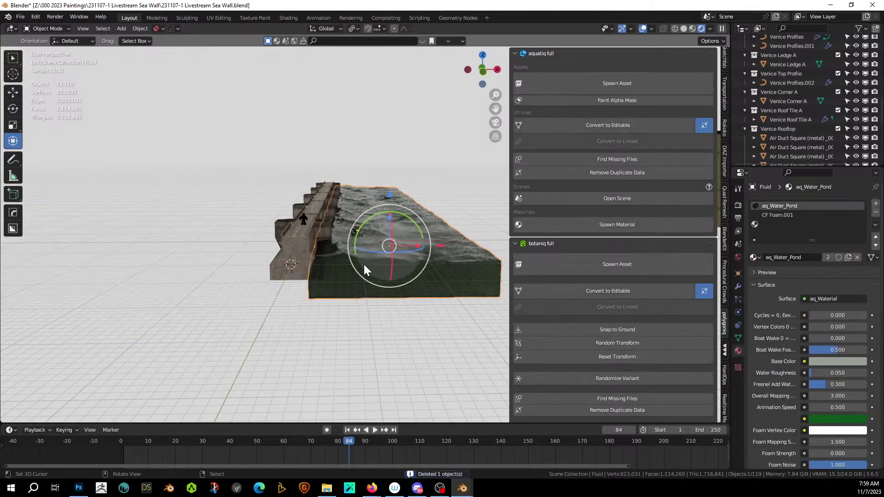
{"action": "key", "text": "alt+d"}
{"action": "right_click", "coordinate": [375, 261]}
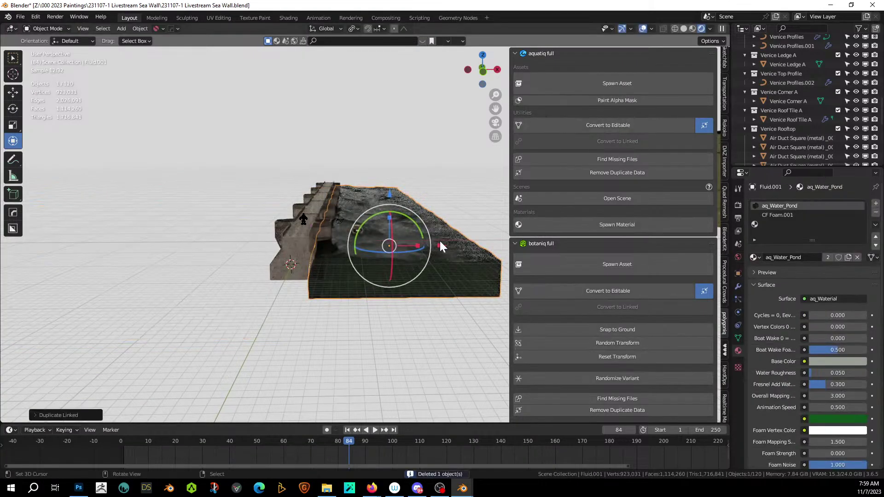
{"action": "key", "text": "g"}
{"action": "key", "text": "x"}
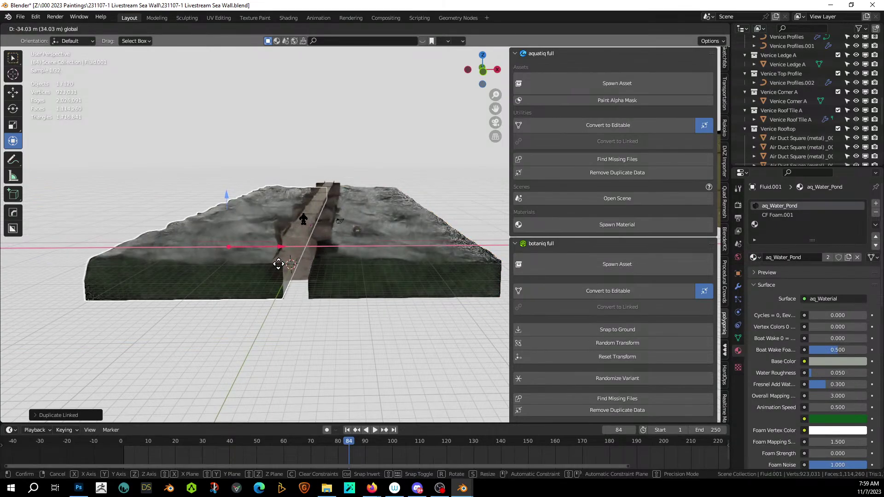
{"action": "left_click", "coordinate": [283, 264]}
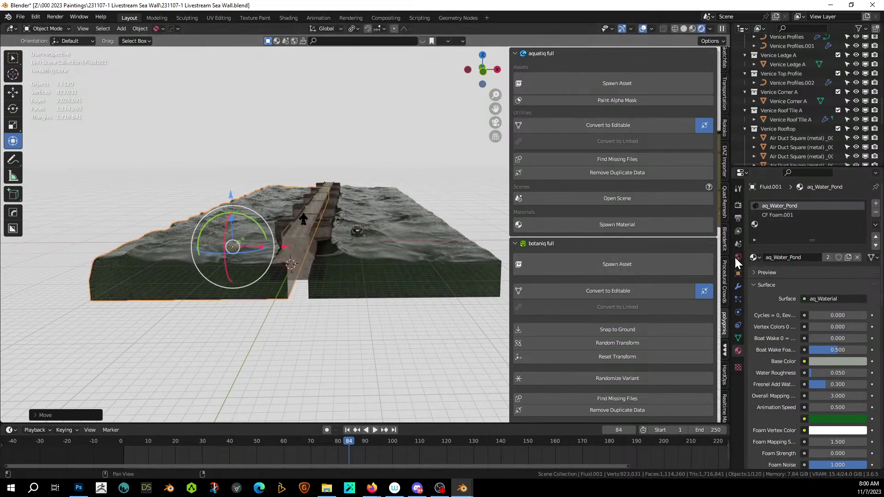
Step: Make the duplicate's fluid mesh single-user and scale the block flatter along Z and wider along X
{"action": "left_click", "coordinate": [738, 338]}
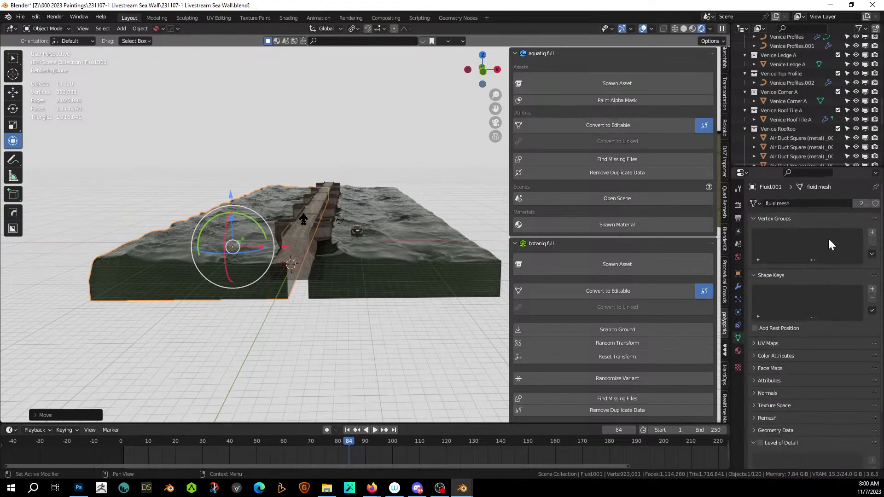
{"action": "left_click", "coordinate": [861, 203]}
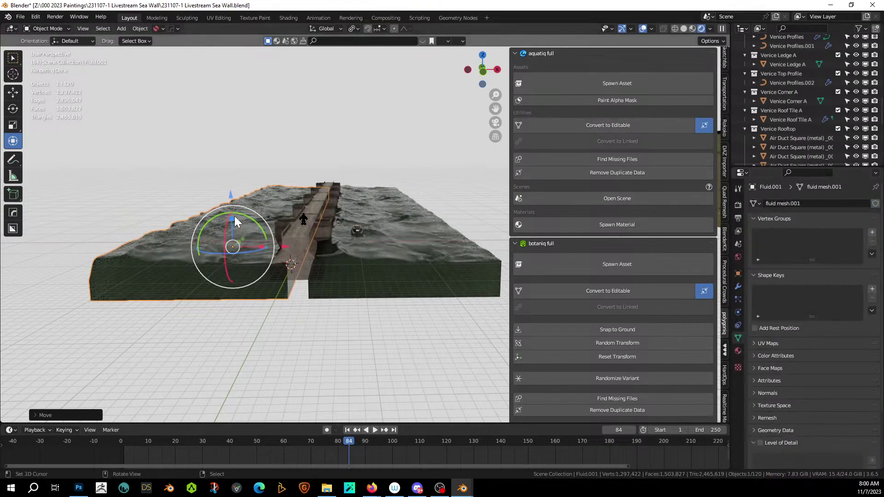
{"action": "left_click_drag", "start_coordinate": [233, 220], "coordinate": [199, 253]}
{"action": "mouse_move", "coordinate": [207, 253]}
{"action": "middle_mouse_down"}
{"action": "mouse_move", "coordinate": [227, 259]}
{"action": "mouse_move", "coordinate": [225, 250]}
{"action": "mouse_move", "coordinate": [234, 282]}
{"action": "mouse_move", "coordinate": [253, 271]}
{"action": "mouse_move", "coordinate": [219, 257]}
{"action": "middle_mouse_up"}
{"action": "scroll", "coordinate": [218, 257], "scroll_direction": "up", "scroll_amount": 8}
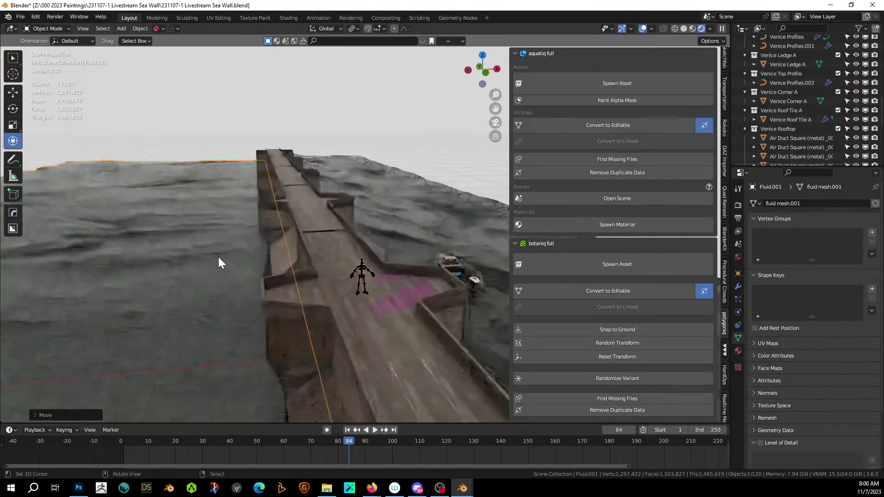
Step: Raise the duplicated water block along Z in the front view so its surface meets the wall's side, and save the file
{"action": "key", "text": "KP_1"}
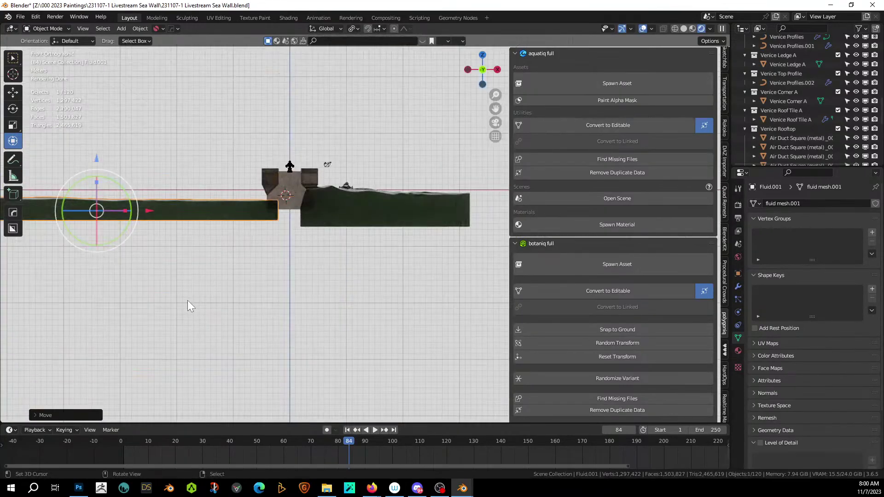
{"action": "key", "text": "z"}
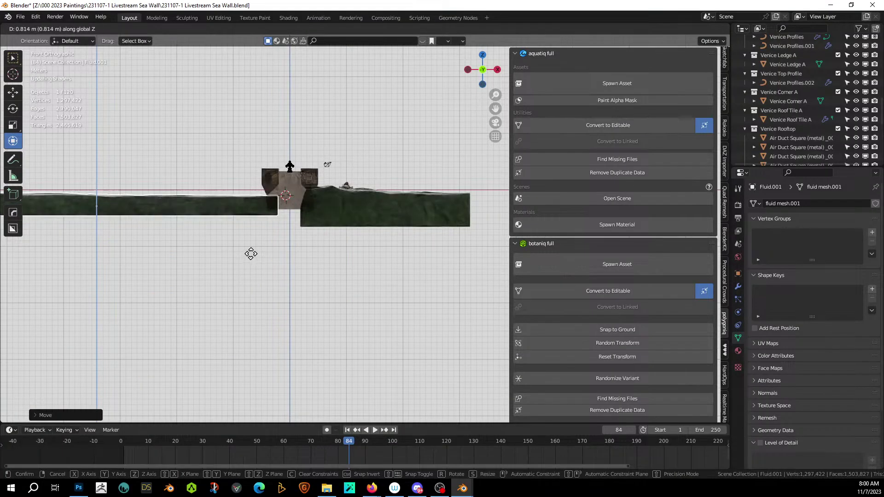
{"action": "left_click", "coordinate": [254, 252]}
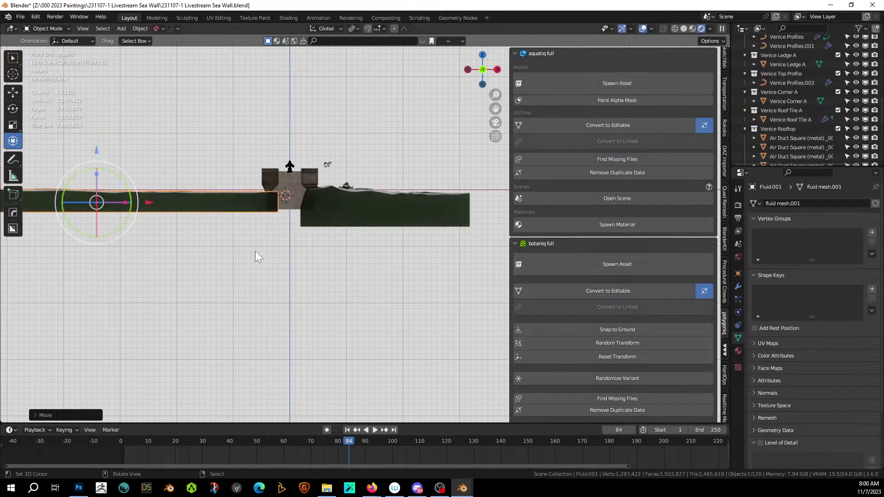
{"action": "middle_click_drag", "start_coordinate": [153, 252], "coordinate": [231, 267]}
{"action": "key", "text": "ctrl+s"}
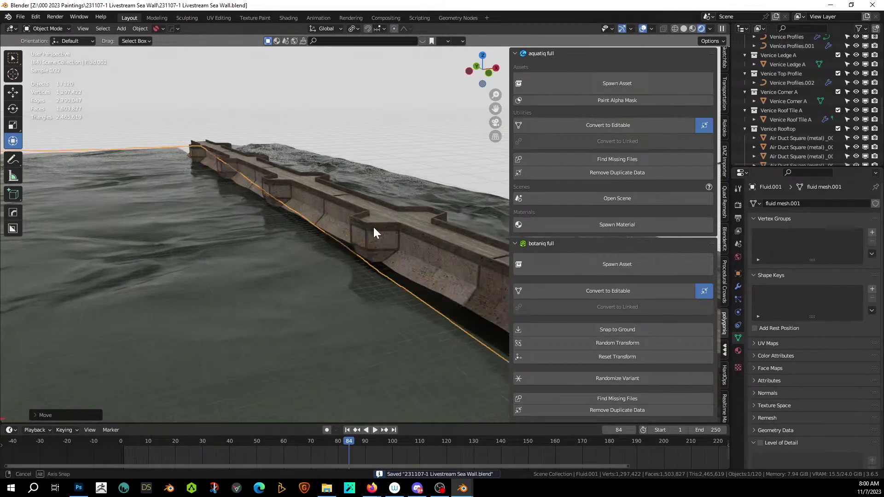
Step: Examine both water surfaces, the boat and the wall from far and near in rendered shading
{"action": "scroll", "coordinate": [368, 225], "scroll_direction": "down", "scroll_amount": 5}
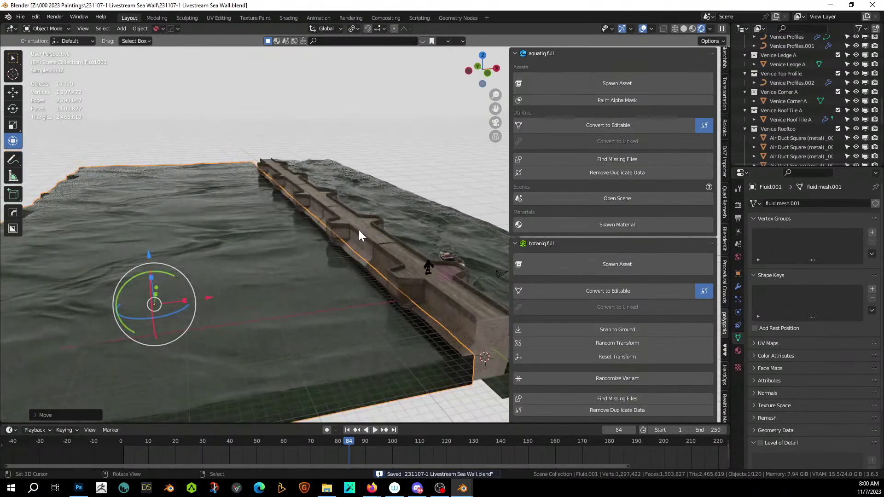
{"action": "mouse_move", "coordinate": [358, 231]}
{"action": "middle_mouse_down"}
{"action": "mouse_move", "coordinate": [322, 233]}
{"action": "mouse_move", "coordinate": [349, 228]}
{"action": "middle_mouse_up"}
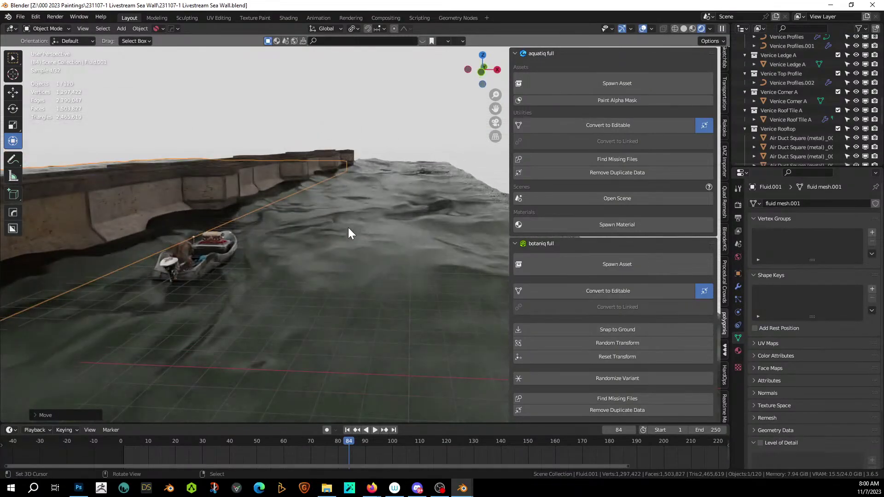
{"action": "scroll", "coordinate": [233, 253], "scroll_direction": "up", "scroll_amount": 5}
{"action": "scroll", "coordinate": [234, 254], "scroll_direction": "down", "scroll_amount": 5}
{"action": "middle_click_drag", "start_coordinate": [236, 255], "coordinate": [291, 252], "text": "shift"}
{"action": "scroll", "coordinate": [291, 251], "scroll_direction": "down", "scroll_amount": 2}
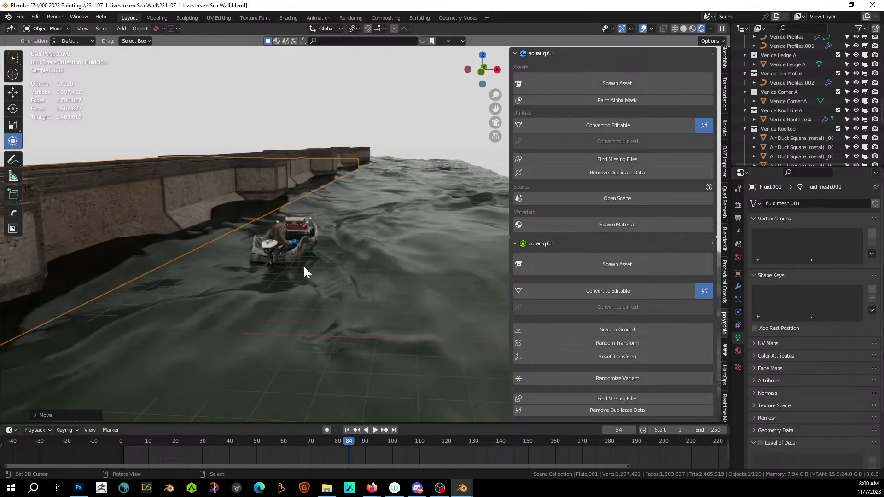
{"action": "scroll", "coordinate": [304, 268], "scroll_direction": "up", "scroll_amount": 5}
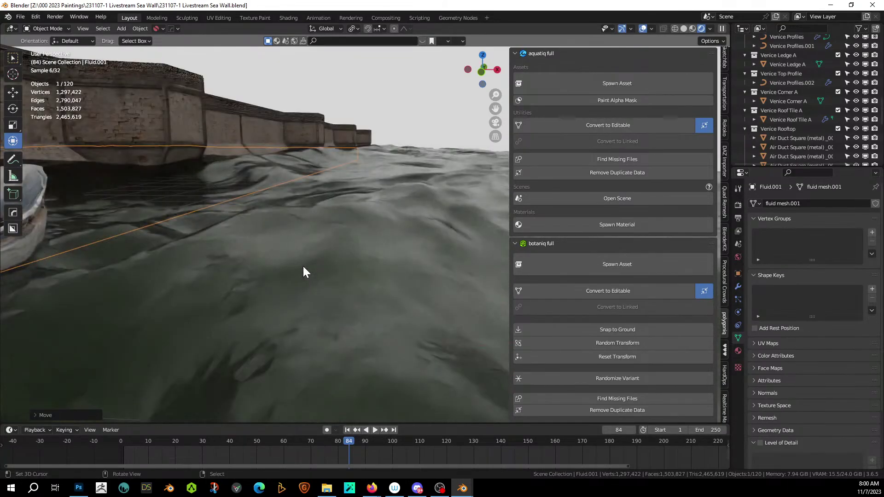
{"action": "scroll", "coordinate": [268, 272], "scroll_direction": "down", "scroll_amount": 8}
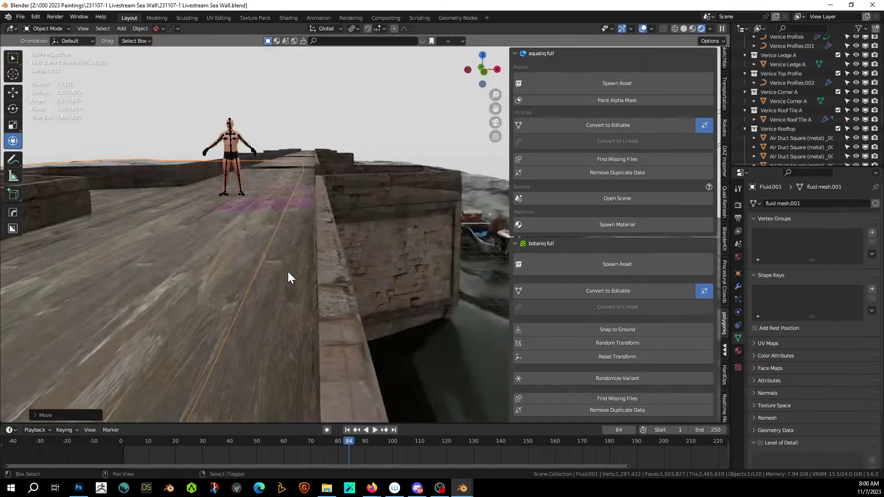
Step: Delete the Neo Venice House.002 section overlapping the wall's deck and save the file
{"action": "middle_click_drag", "start_coordinate": [242, 278], "coordinate": [244, 250]}
{"action": "left_click", "coordinate": [325, 350]}
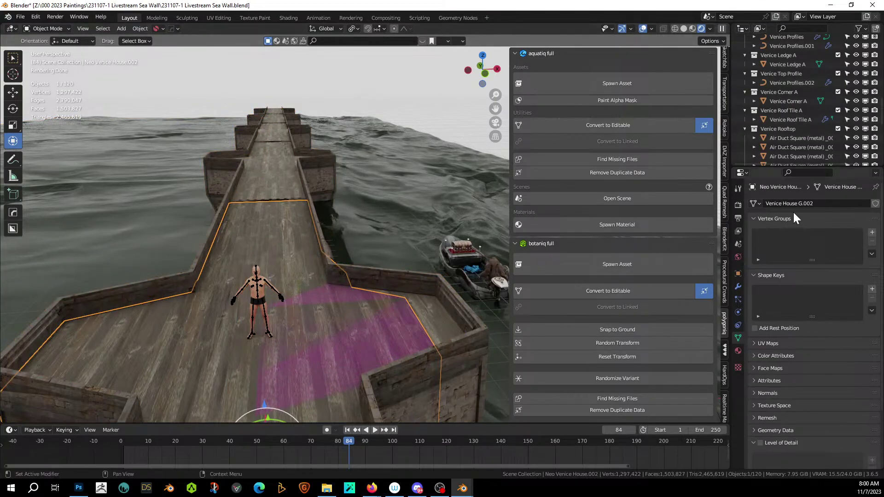
{"action": "scroll", "coordinate": [800, 150], "scroll_direction": "down", "scroll_amount": 5}
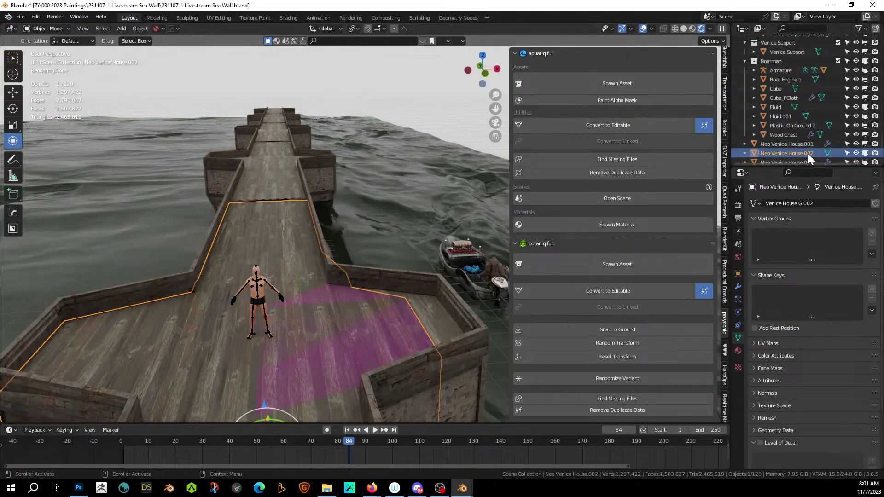
{"action": "key", "text": "Delete"}
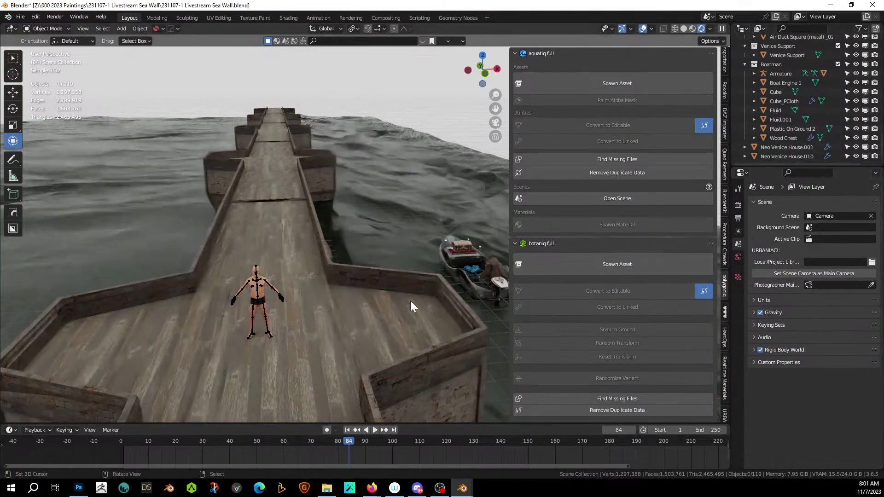
{"action": "scroll", "coordinate": [409, 301], "scroll_direction": "down", "scroll_amount": 5}
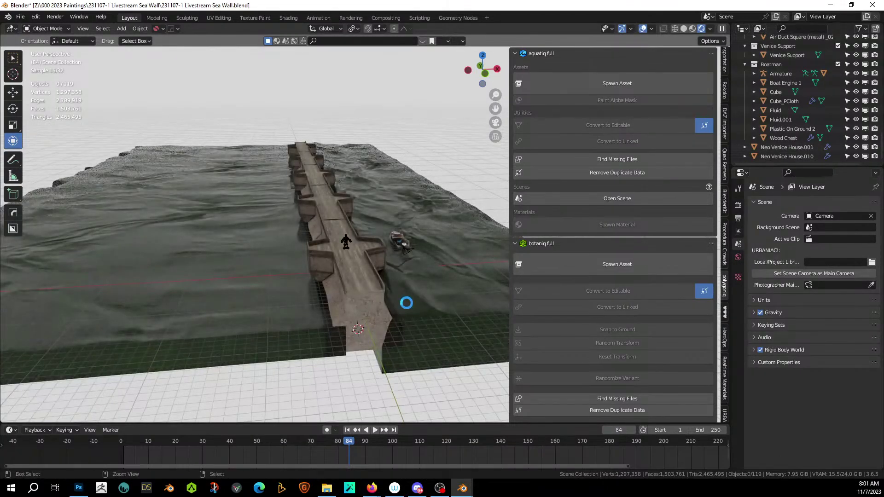
{"action": "key", "text": "ctrl+s"}
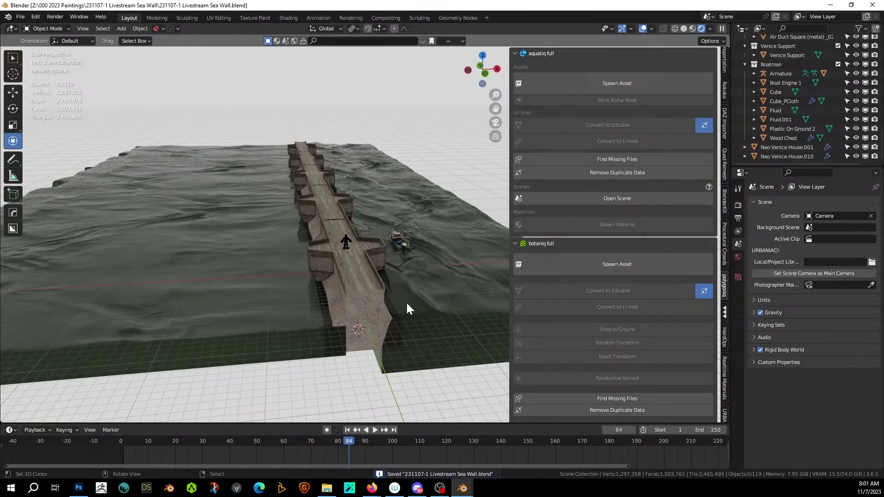
{"action": "scroll", "coordinate": [407, 305], "scroll_direction": "up", "scroll_amount": 6}
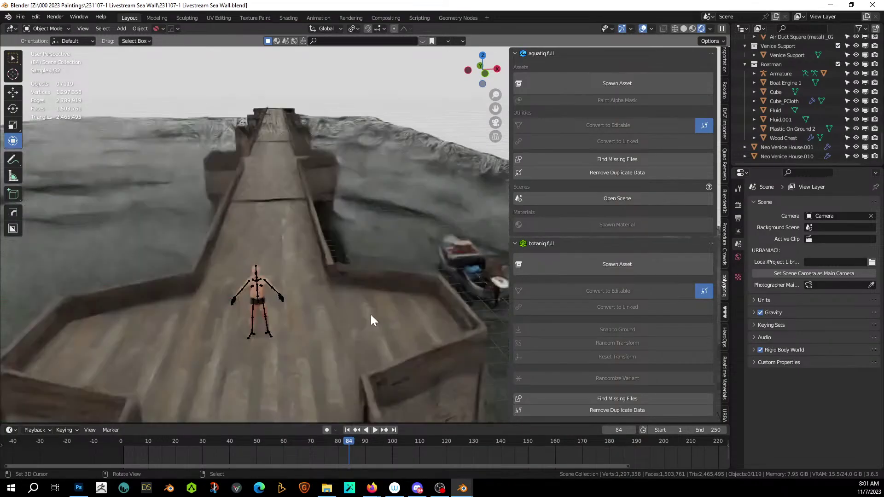
{"action": "middle_click_drag", "start_coordinate": [367, 316], "coordinate": [328, 261]}
{"action": "scroll", "coordinate": [336, 322], "scroll_direction": "down", "scroll_amount": 2}
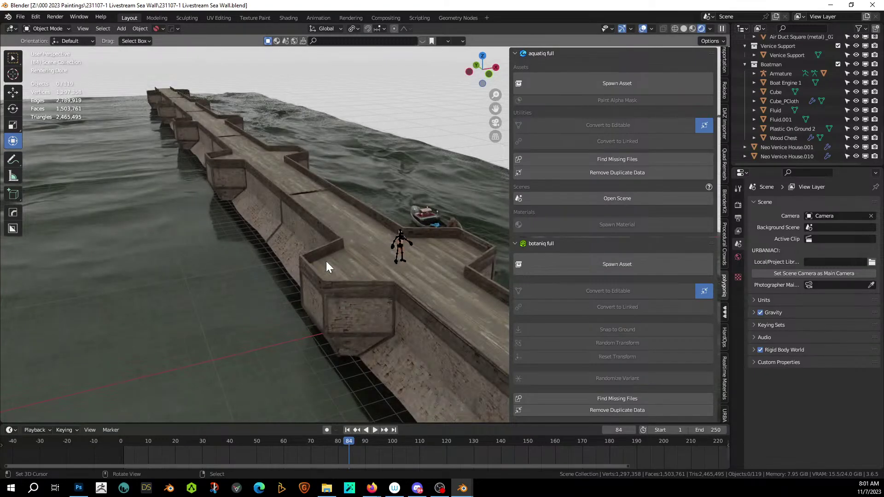
{"action": "middle_click_drag", "start_coordinate": [310, 255], "coordinate": [284, 258]}
{"action": "scroll", "coordinate": [284, 257], "scroll_direction": "down", "scroll_amount": 4}
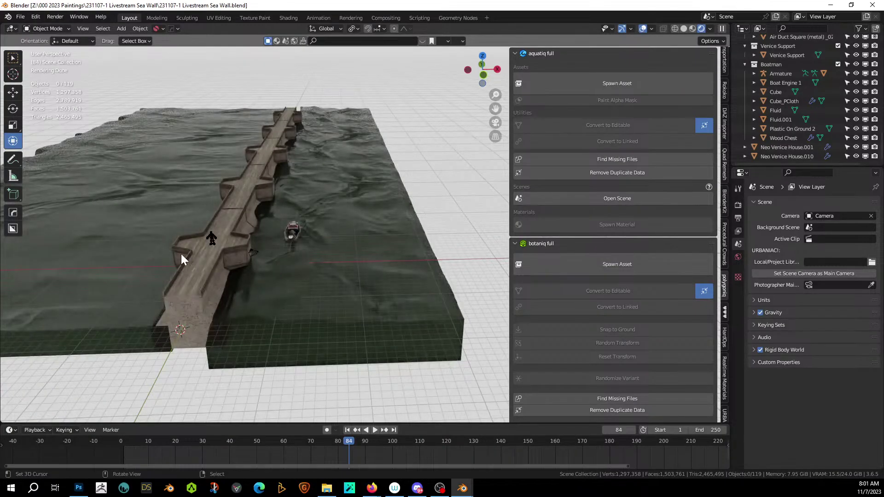
Step: Make a linked duplicate of the Fluid.001 water block and move it about 98 m along X, past the boat's water
{"action": "middle_click_drag", "start_coordinate": [181, 246], "coordinate": [139, 236]}
{"action": "left_click", "coordinate": [136, 231]}
{"action": "scroll", "coordinate": [137, 231], "scroll_direction": "up", "scroll_amount": 3}
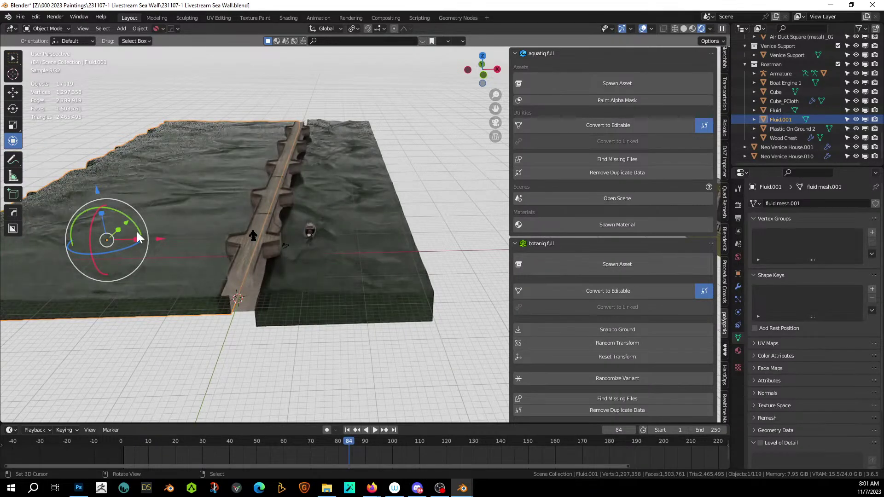
{"action": "key", "text": "alt+d"}
{"action": "right_click", "coordinate": [137, 231]}
{"action": "key", "text": "g"}
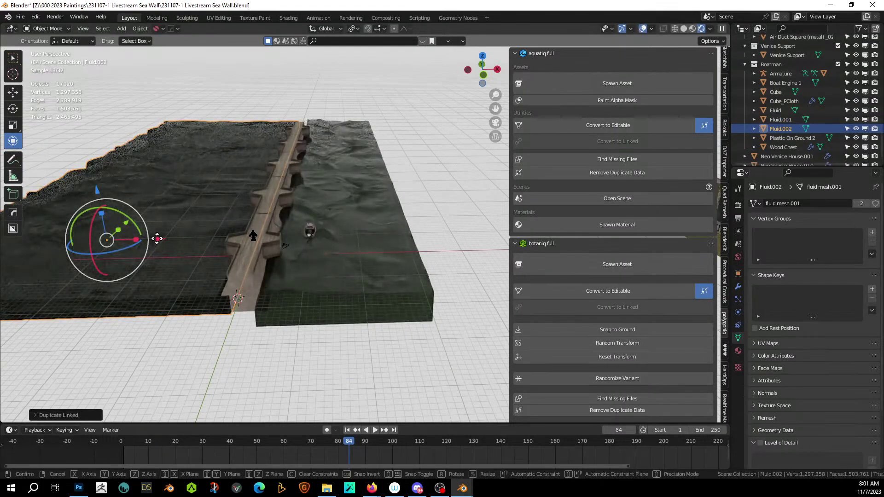
{"action": "key", "text": "x"}
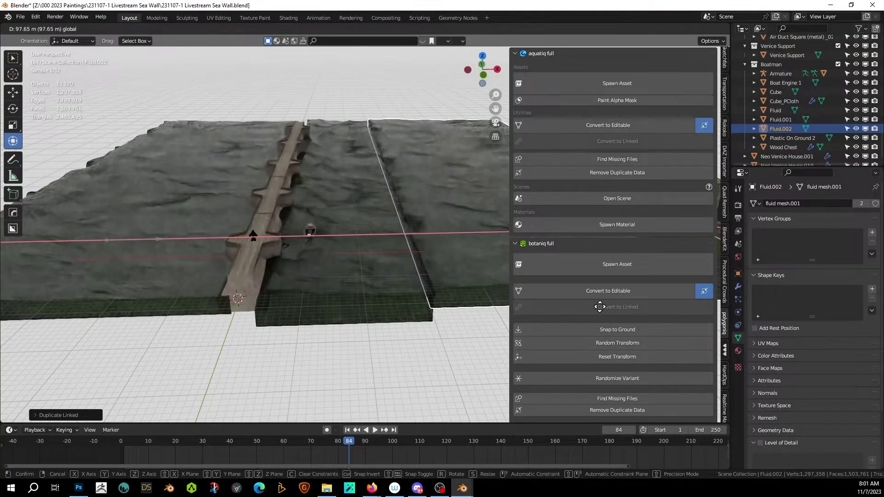
{"action": "left_click", "coordinate": [598, 307]}
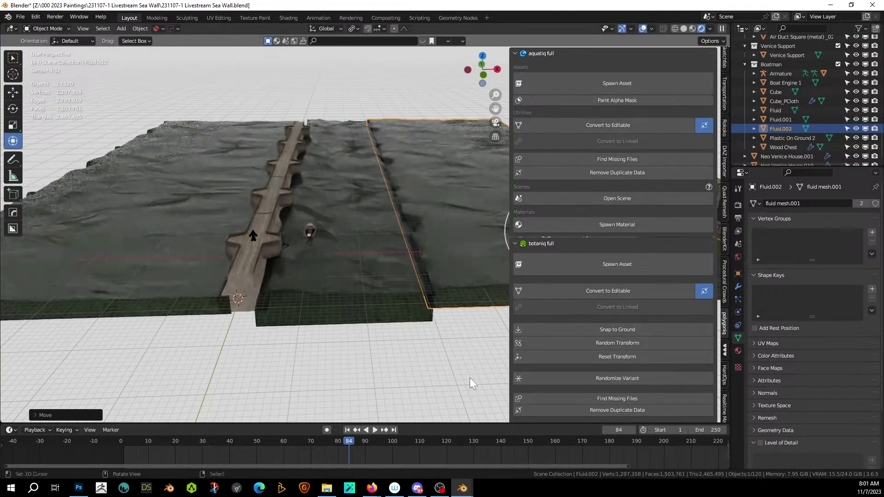
Step: Switch to solid shading and nudge the new water block along X at its seam with the boat's water
{"action": "middle_click_drag", "start_coordinate": [411, 340], "coordinate": [450, 320]}
{"action": "right_click", "coordinate": [433, 344]}
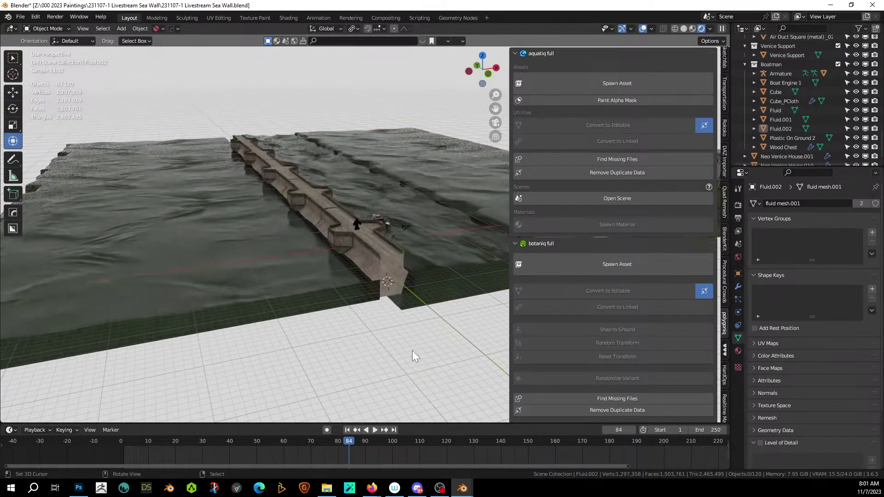
{"action": "middle_click_drag", "start_coordinate": [413, 351], "coordinate": [310, 276]}
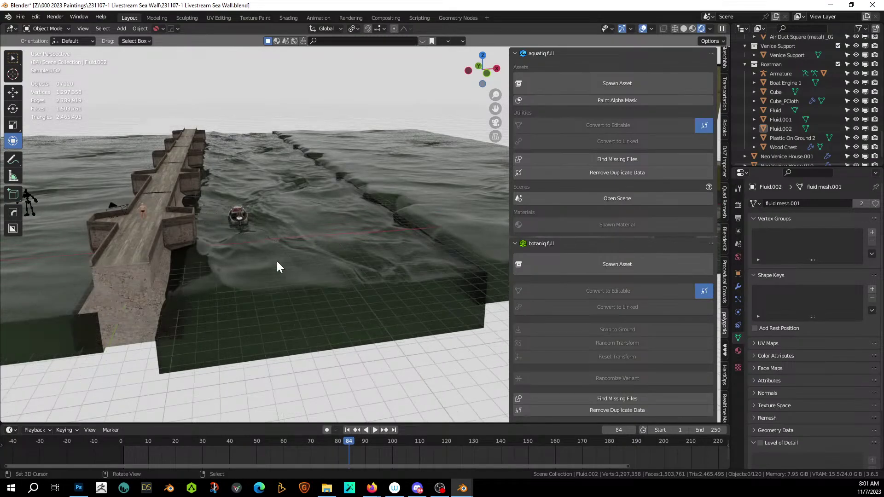
{"action": "scroll", "coordinate": [278, 261], "scroll_direction": "up", "scroll_amount": 3}
{"action": "middle_click_drag", "start_coordinate": [277, 261], "coordinate": [197, 266], "text": "shift"}
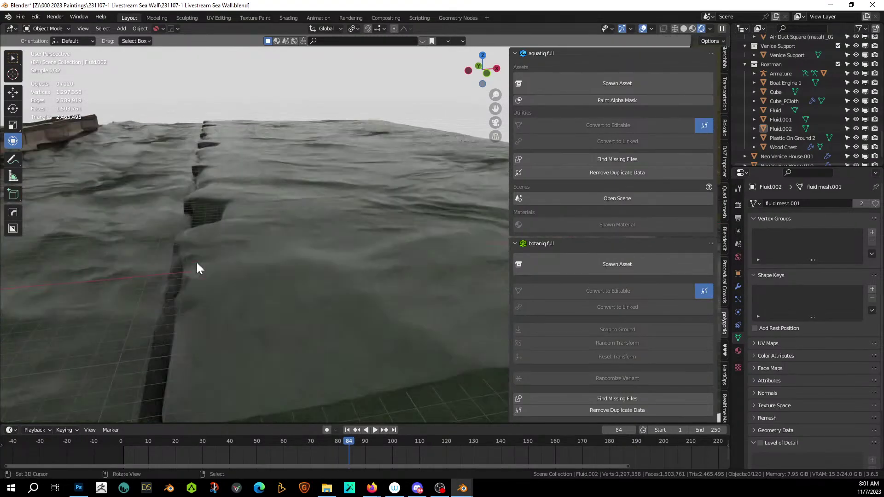
{"action": "left_click", "coordinate": [684, 28]}
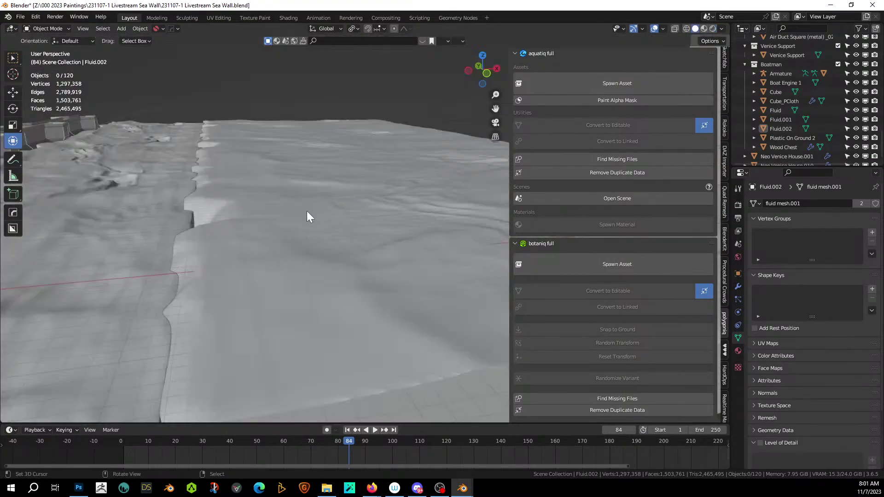
{"action": "scroll", "coordinate": [306, 211], "scroll_direction": "down", "scroll_amount": 5}
{"action": "left_click", "coordinate": [267, 261]}
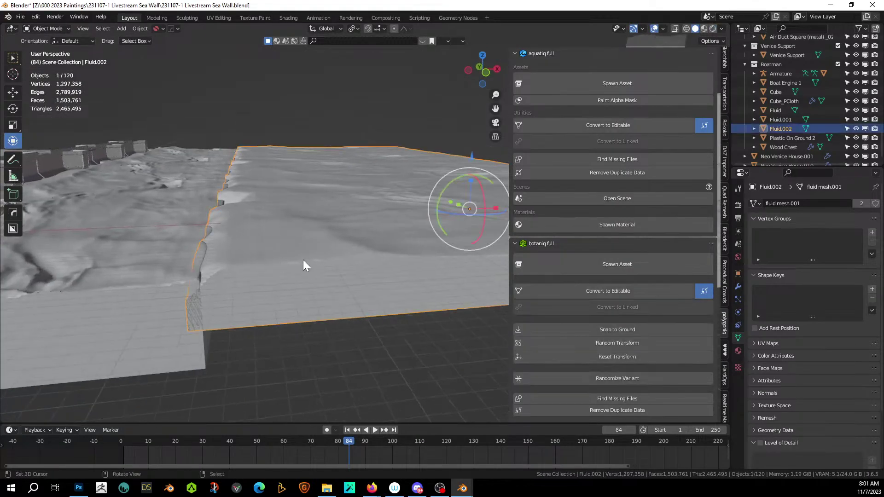
{"action": "key", "text": "g"}
{"action": "key", "text": "x"}
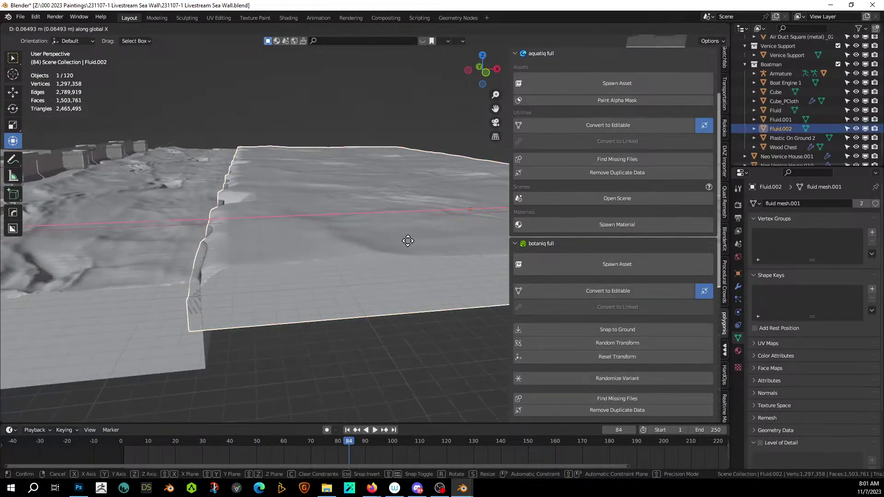
{"action": "left_click", "coordinate": [455, 249]}
{"action": "middle_click_drag", "start_coordinate": [455, 250], "coordinate": [374, 259]}
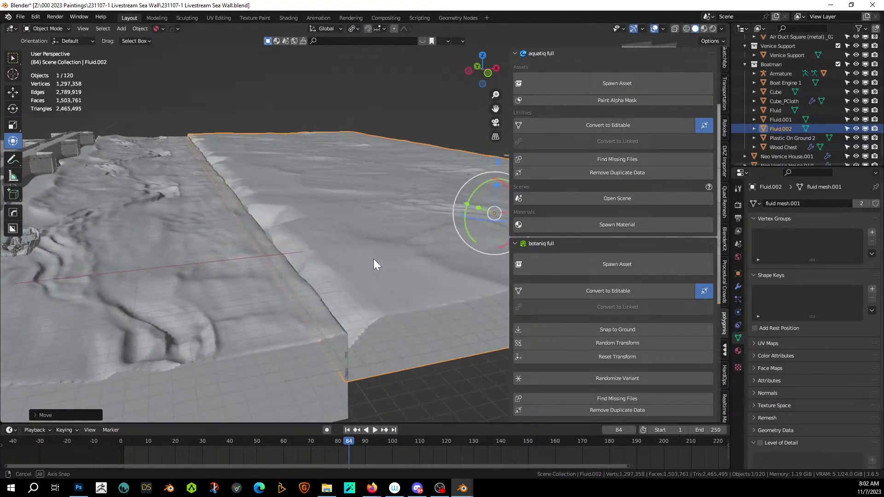
Step: Examine the water seam, then the boat with its boatman and cargo from close up and above
{"action": "scroll", "coordinate": [374, 259], "scroll_direction": "up", "scroll_amount": 5}
{"action": "scroll", "coordinate": [347, 249], "scroll_direction": "down", "scroll_amount": 5}
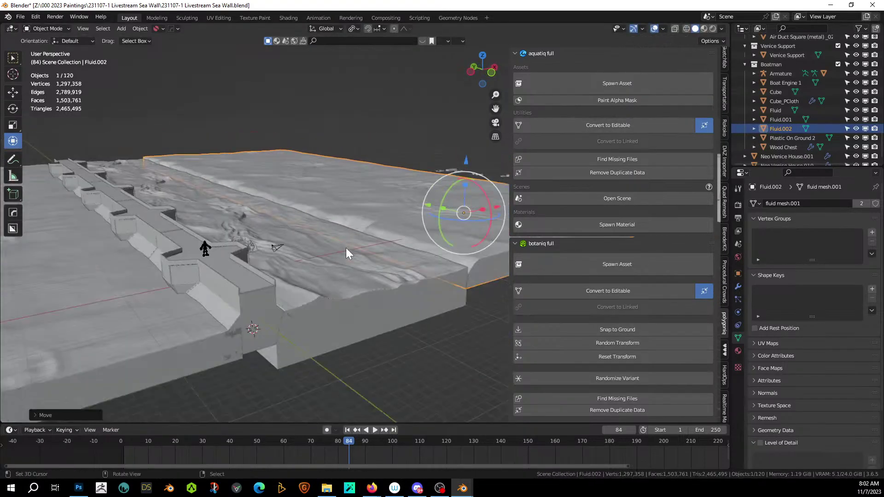
{"action": "scroll", "coordinate": [347, 248], "scroll_direction": "up", "scroll_amount": 5}
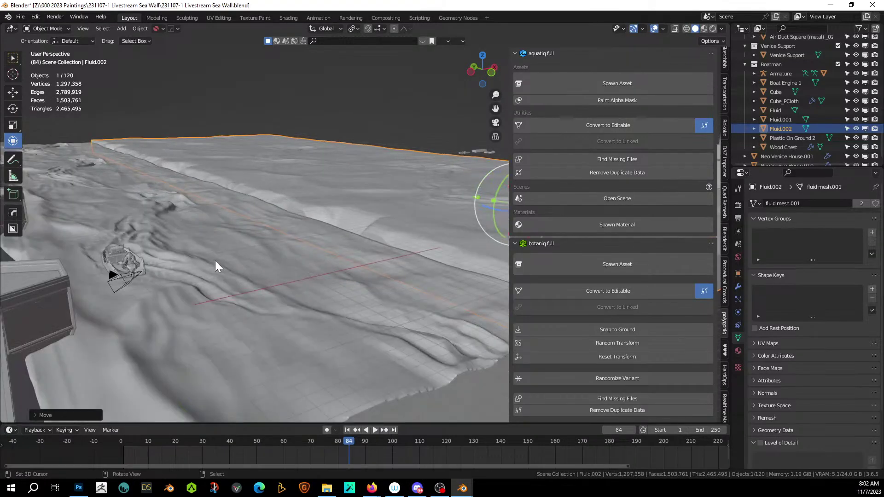
{"action": "left_click", "coordinate": [130, 261]}
{"action": "key", "text": "KP_Decimal"}
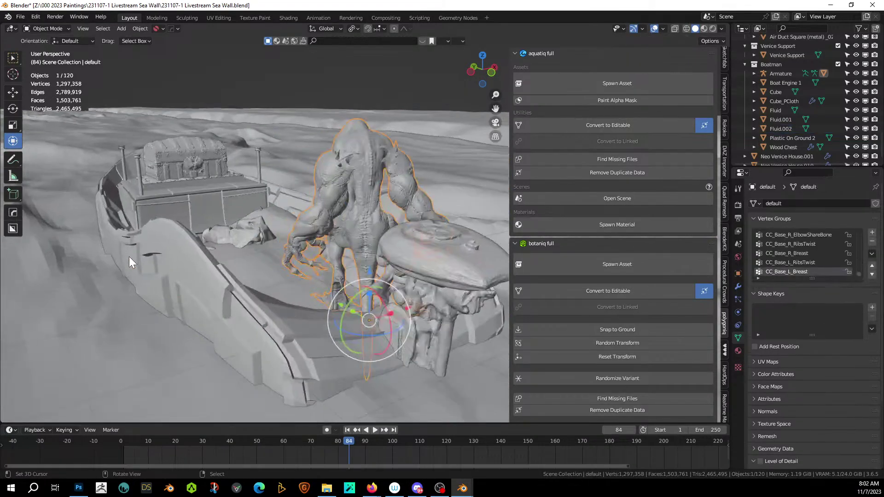
{"action": "middle_click_drag", "start_coordinate": [129, 256], "coordinate": [483, 294]}
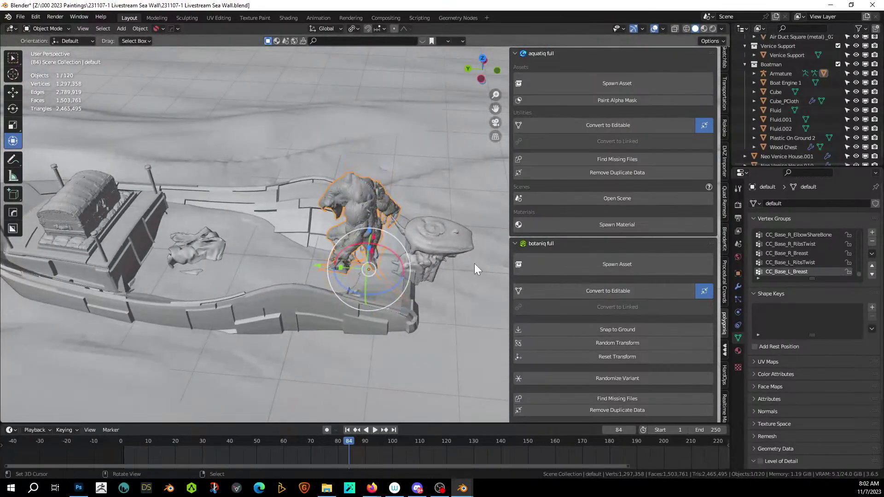
{"action": "middle_click_drag", "start_coordinate": [96, 195], "coordinate": [171, 238]}
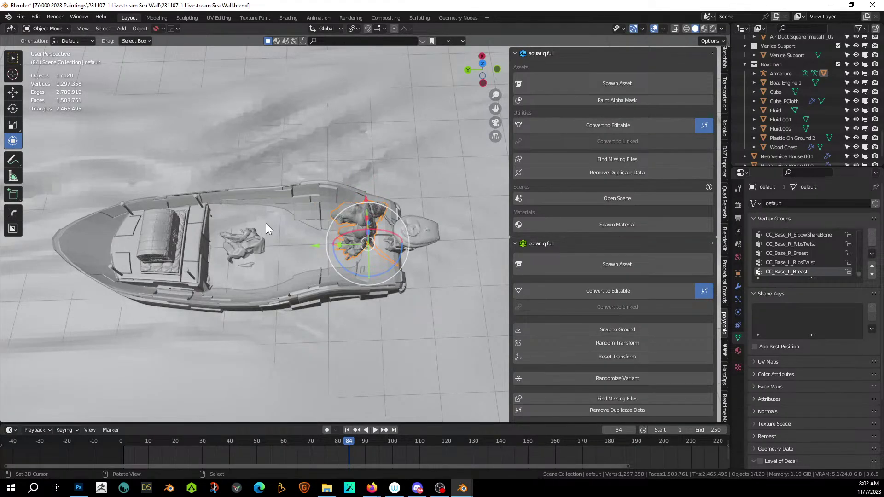
{"action": "middle_click_drag", "start_coordinate": [272, 231], "coordinate": [240, 273]}
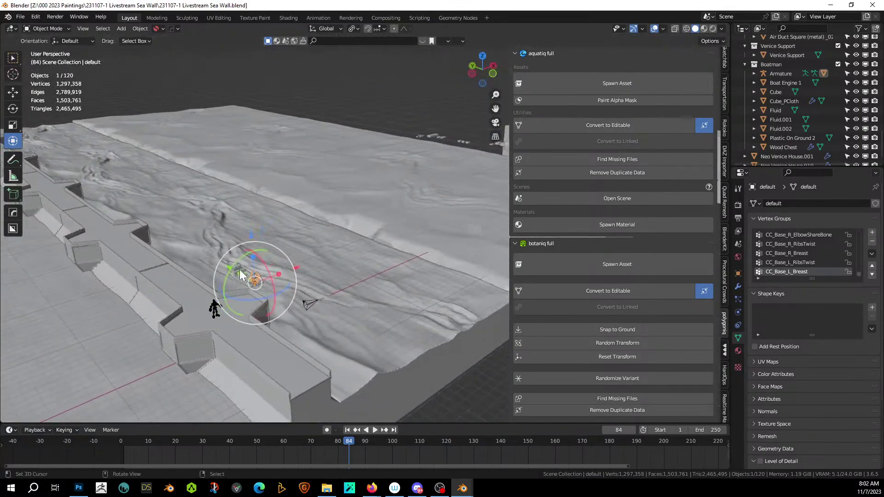
Step: Make the new water block's mesh single-user and move the block along X to overlap the boat's water
{"action": "left_click", "coordinate": [381, 211]}
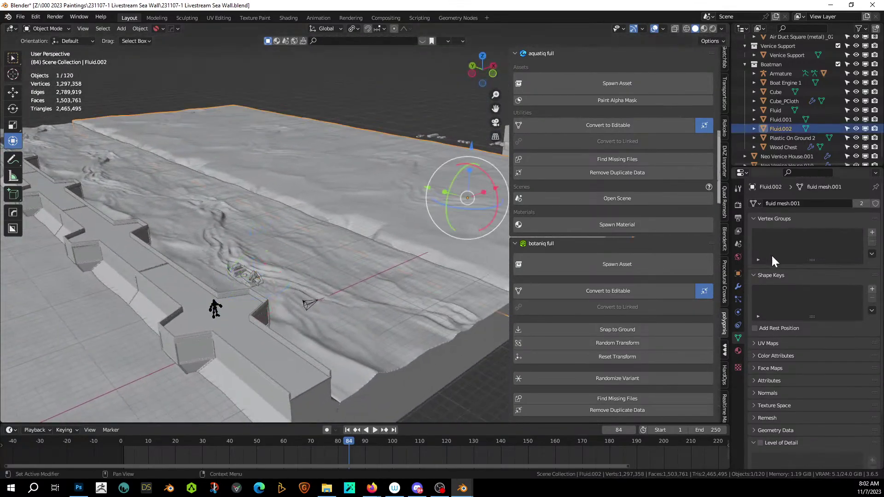
{"action": "left_click", "coordinate": [861, 204]}
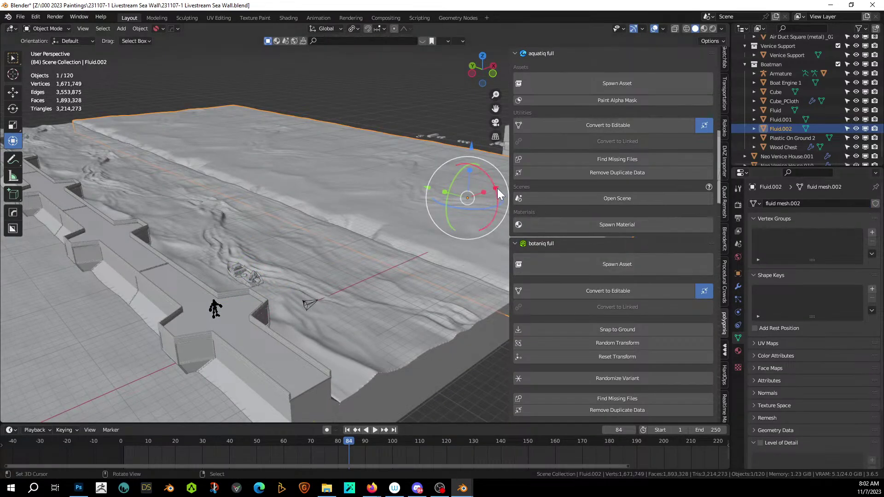
{"action": "left_click_drag", "start_coordinate": [498, 189], "coordinate": [456, 202]}
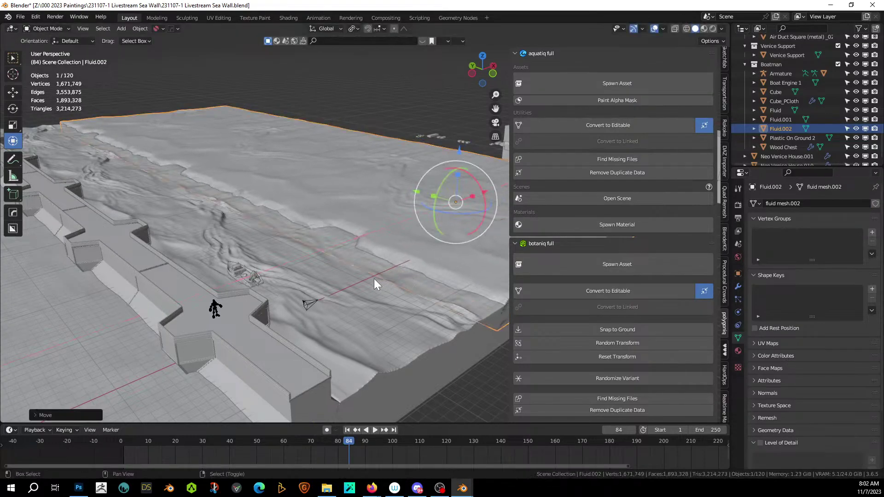
Step: Try joining the new water block into Fluid and adding a Remesh modifier in Voxel mode
{"action": "key", "text": "ctrl+z"}
{"action": "key", "text": "ctrl+z"}
{"action": "key", "text": "ctrl+z"}
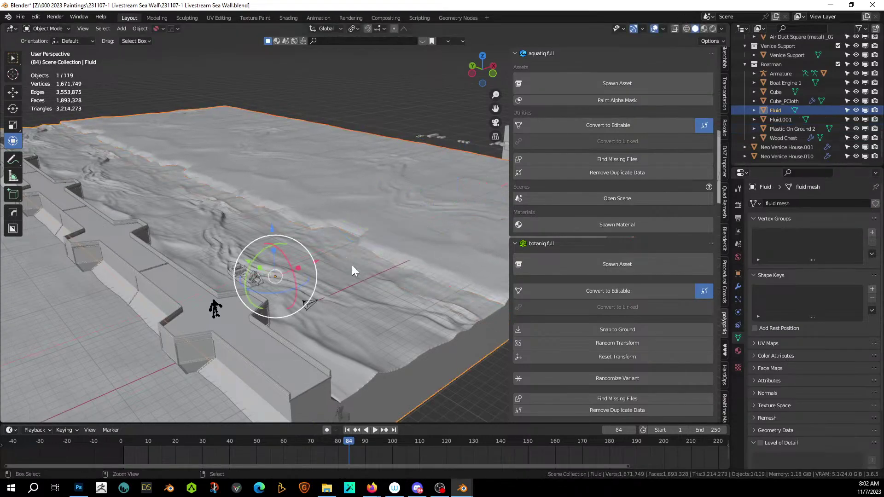
{"action": "left_click", "coordinate": [738, 286]}
{"action": "left_click", "coordinate": [768, 205]}
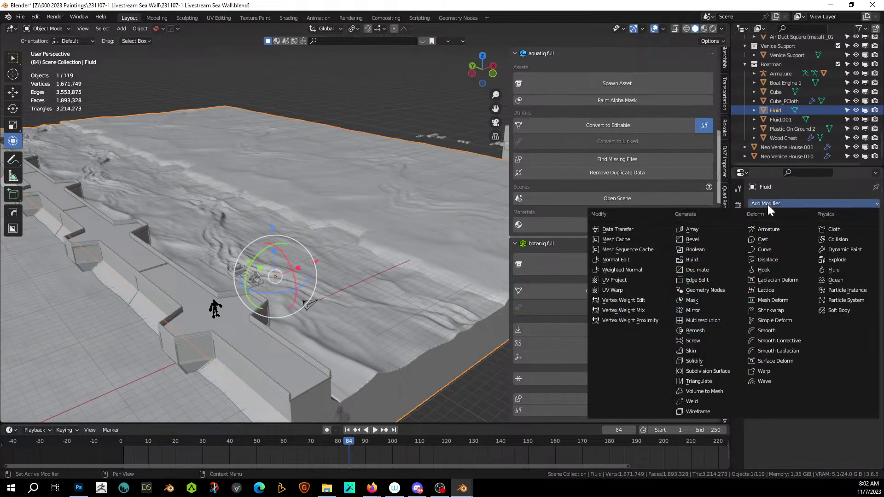
{"action": "left_click", "coordinate": [706, 331]}
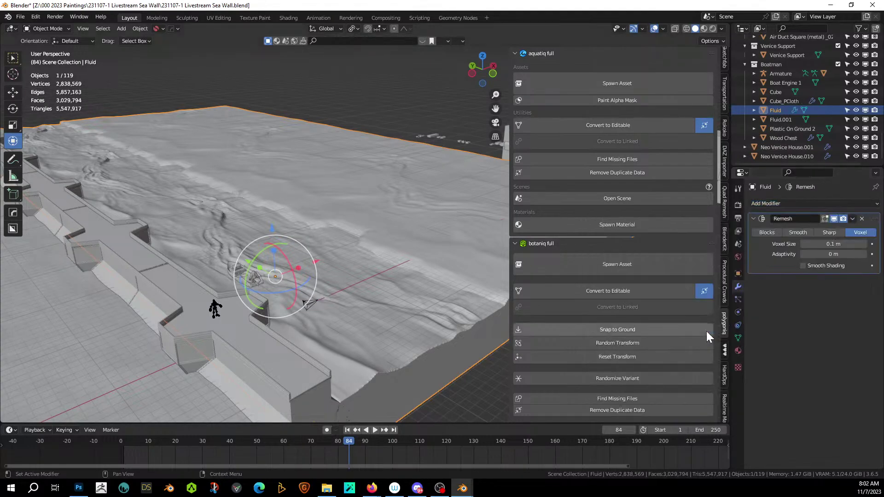
Step: Turn off the Remesh modifier's viewport display and try lowering the joined water along Z
{"action": "mouse_move", "coordinate": [445, 289]}
{"action": "middle_mouse_down"}
{"action": "mouse_move", "coordinate": [448, 310]}
{"action": "mouse_move", "coordinate": [515, 308]}
{"action": "mouse_move", "coordinate": [581, 290]}
{"action": "mouse_move", "coordinate": [601, 275]}
{"action": "mouse_move", "coordinate": [428, 289]}
{"action": "middle_mouse_up"}
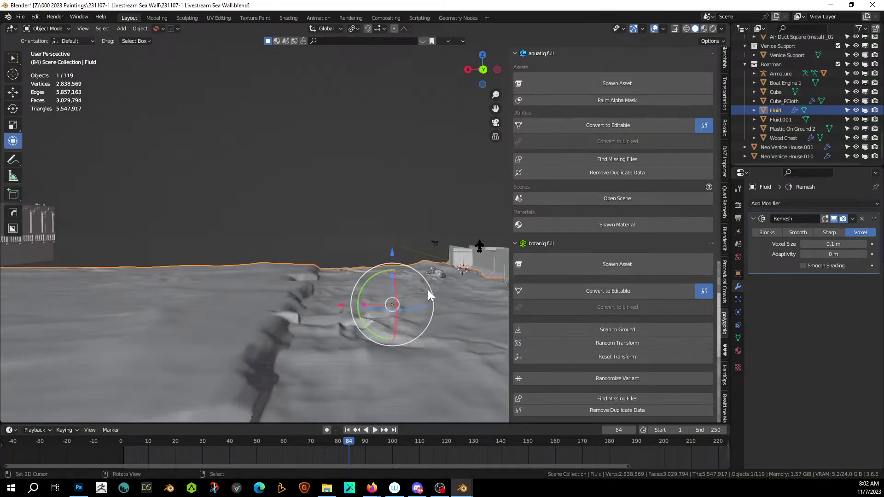
{"action": "left_click", "coordinate": [838, 218]}
{"action": "middle_click_drag", "start_coordinate": [261, 328], "coordinate": [277, 317]}
{"action": "key", "text": "g"}
{"action": "key", "text": "z"}
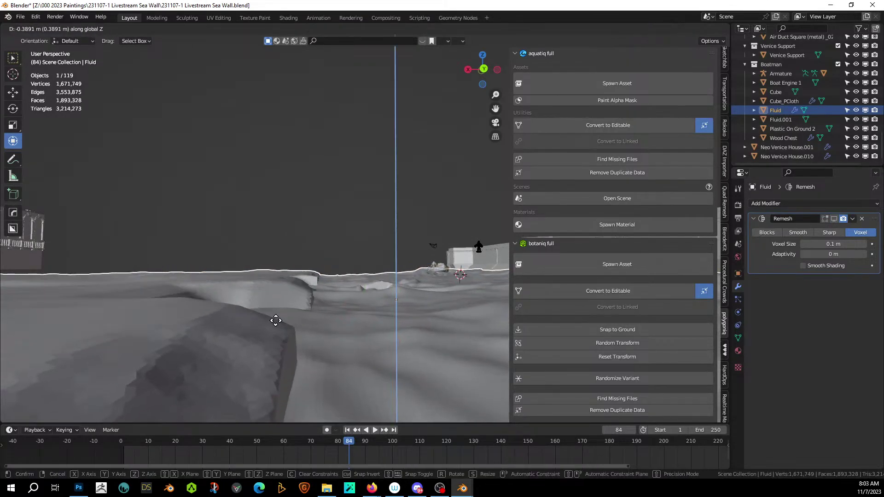
{"action": "right_click", "coordinate": [275, 321]}
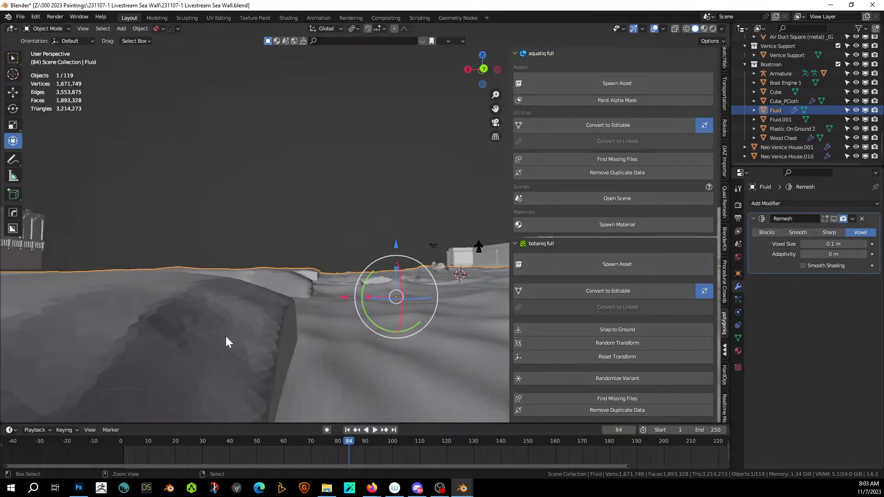
Step: Undo the Remesh modifier and the join to get the separate water blocks back
{"action": "key", "text": "ctrl+z"}
{"action": "key", "text": "ctrl+z"}
{"action": "key", "text": "ctrl+z"}
{"action": "key", "text": "ctrl+z"}
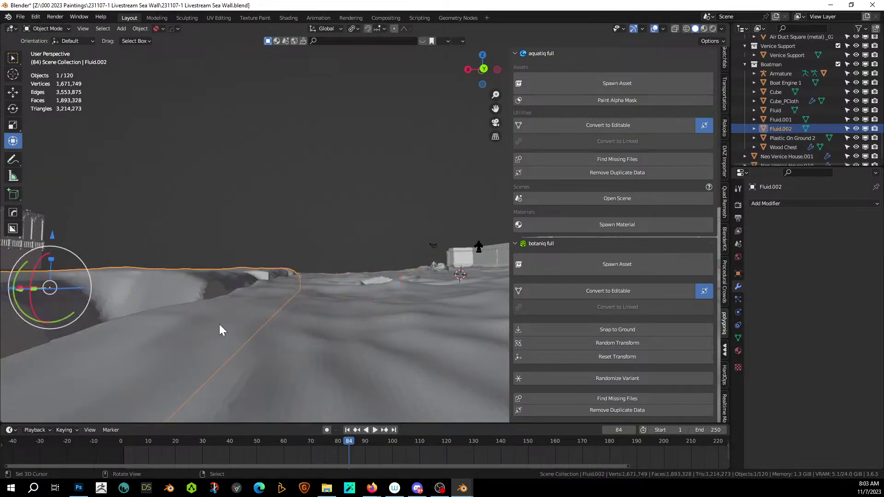
Step: Lower the new water block slightly along Z to bring its surface closer to the boat's water level
{"action": "mouse_move", "coordinate": [220, 324]}
{"action": "middle_mouse_down"}
{"action": "mouse_move", "coordinate": [238, 327]}
{"action": "mouse_move", "coordinate": [230, 325]}
{"action": "middle_mouse_up"}
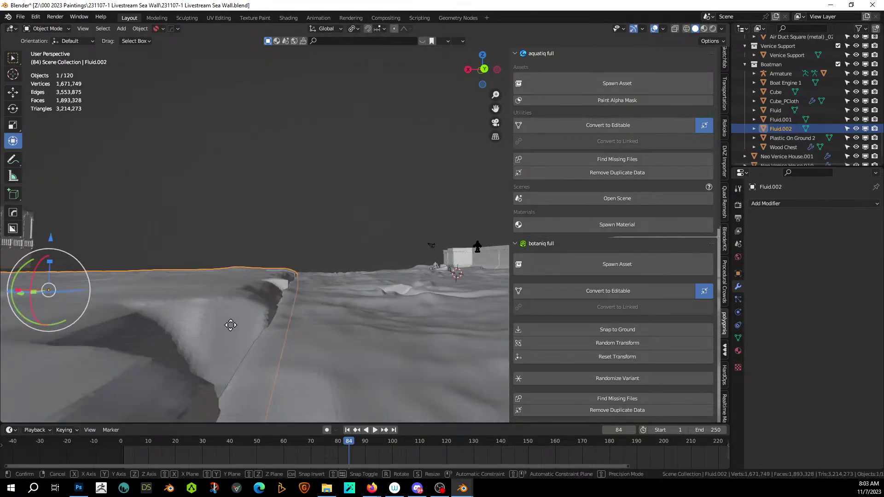
{"action": "key", "text": "g"}
{"action": "key", "text": "z"}
{"action": "left_click", "coordinate": [231, 331]}
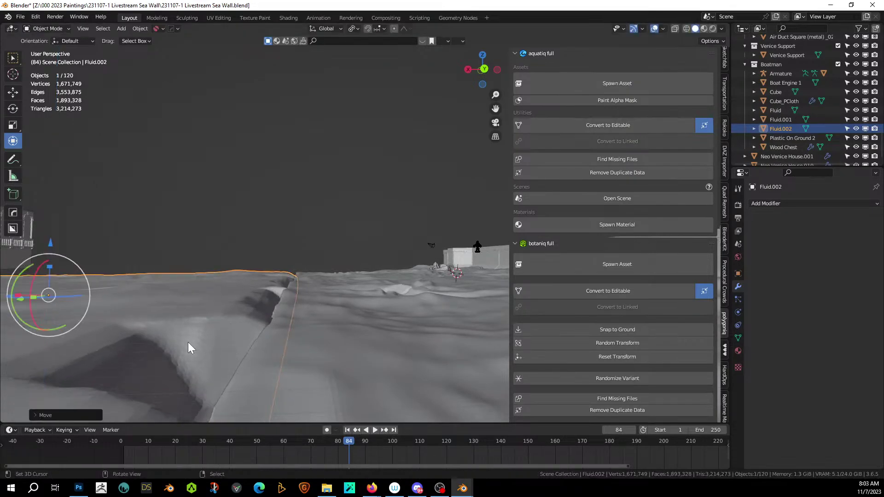
Step: Shift the new water block about 4.5 m along negative X into the boat's water and lower it about 0.15 m
{"action": "key", "text": "g"}
{"action": "key", "text": "x"}
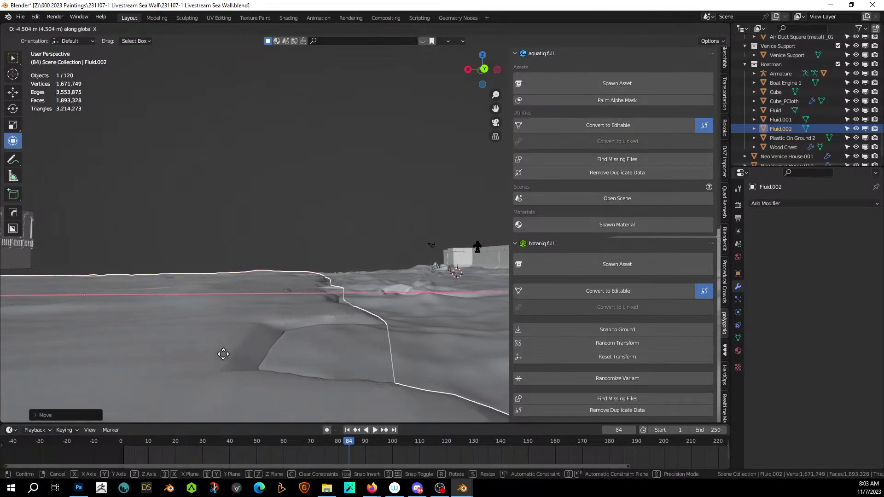
{"action": "key", "text": "Escape"}
{"action": "key", "text": "g"}
{"action": "key", "text": "z"}
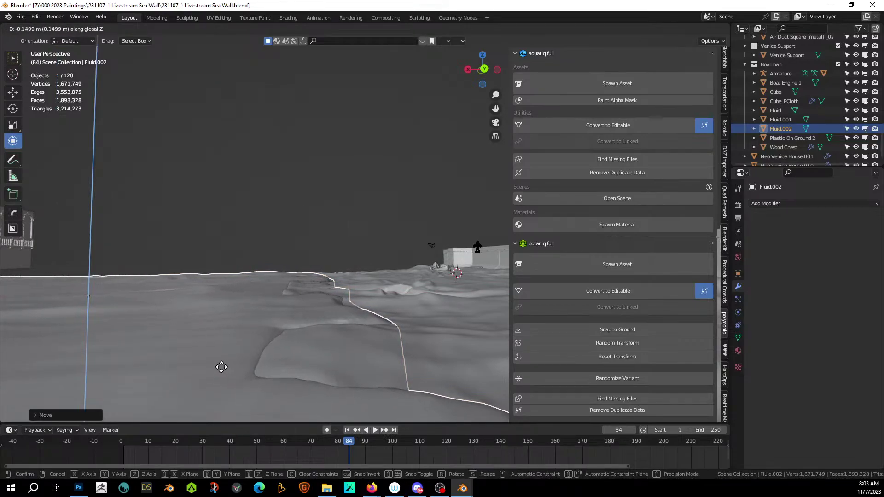
{"action": "left_click", "coordinate": [221, 367]}
Step: Join the new water block with the boat's Fluid mesh into a single object
{"action": "middle_click_drag", "start_coordinate": [233, 358], "coordinate": [145, 397]}
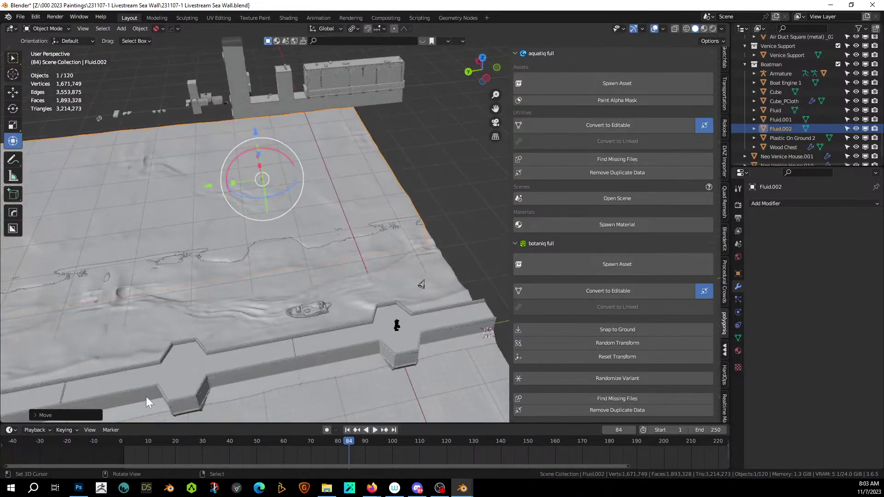
{"action": "right_click", "coordinate": [278, 283], "text": "shift"}
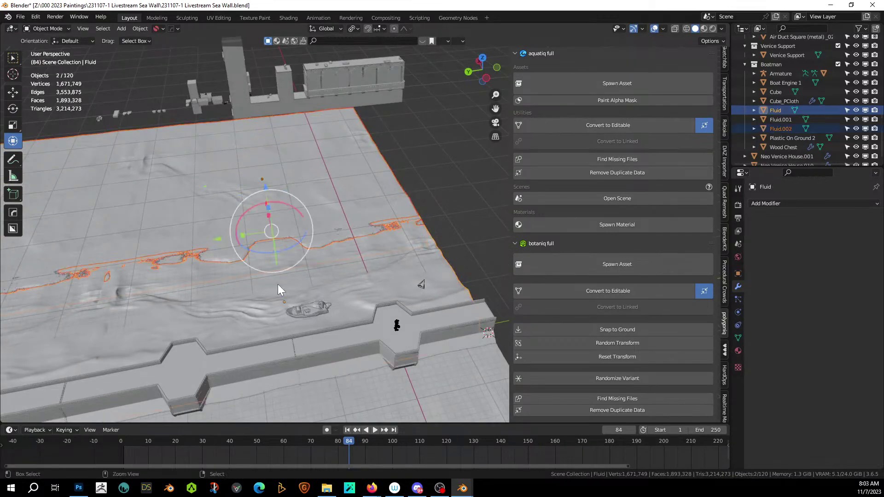
{"action": "key", "text": "ctrl+j"}
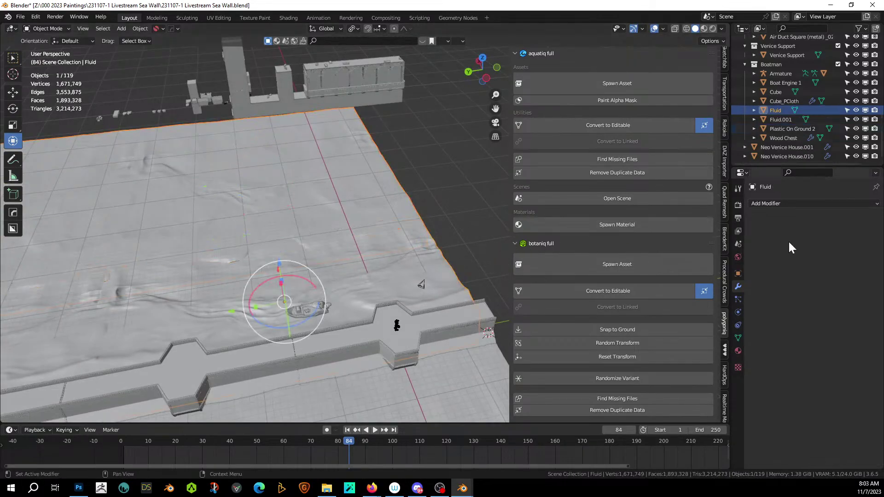
Step: Add a Remesh modifier in Voxel mode with a 0.1 m voxel size to the joined water and apply it
{"action": "left_click", "coordinate": [769, 204]}
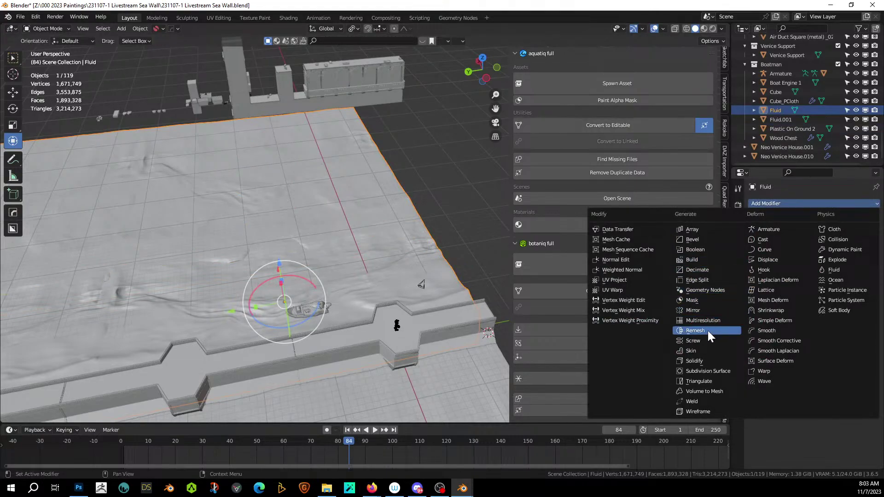
{"action": "left_click", "coordinate": [696, 330]}
{"action": "middle_click_drag", "start_coordinate": [372, 245], "coordinate": [281, 221]}
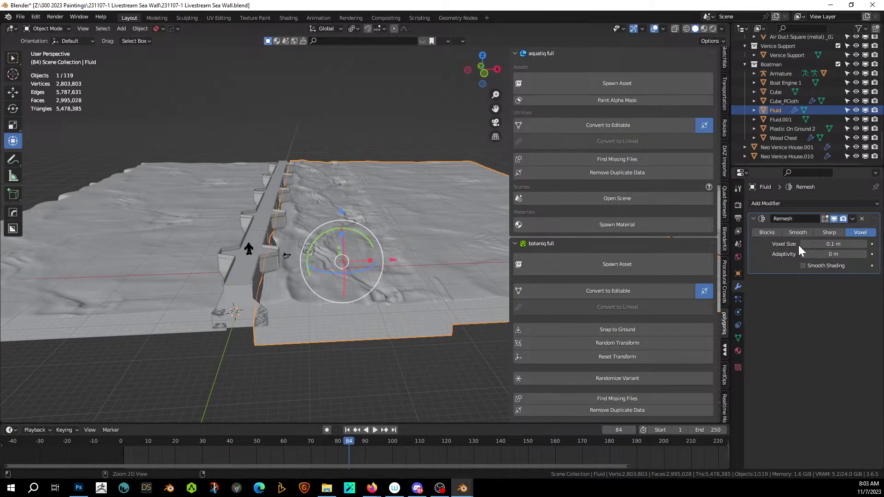
{"action": "key", "text": "ctrl+a"}
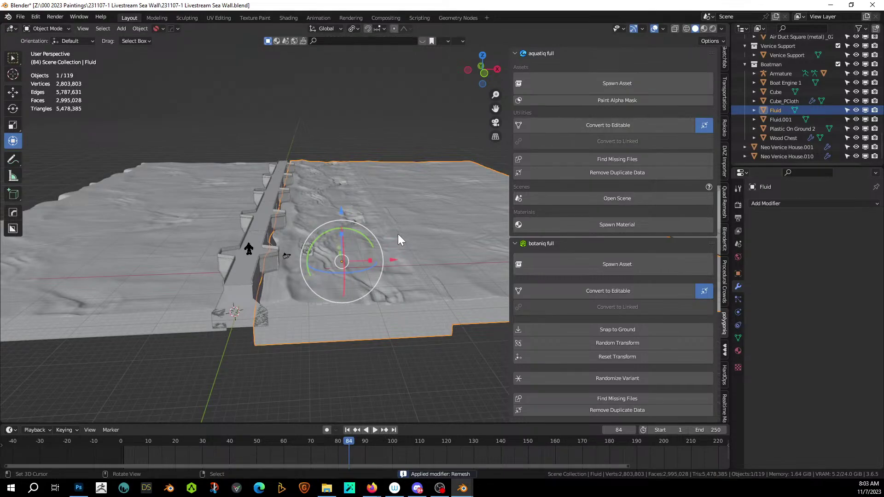
{"action": "scroll", "coordinate": [398, 234], "scroll_direction": "up", "scroll_amount": 2}
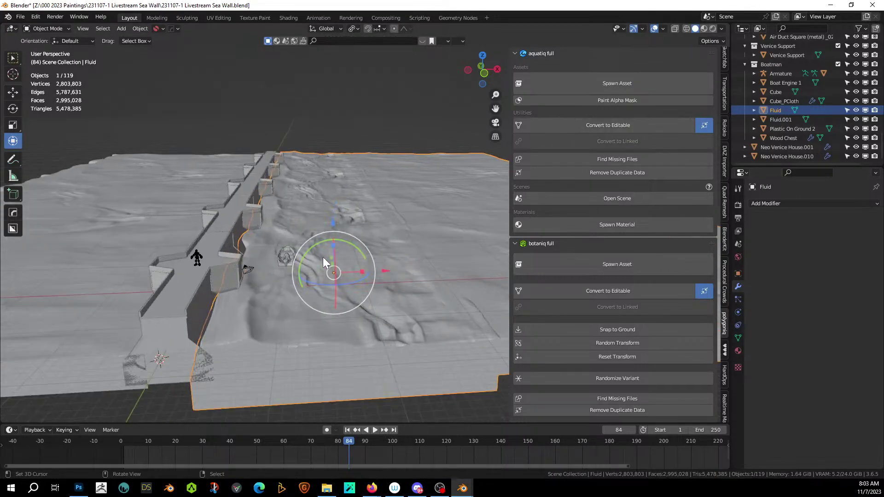
{"action": "middle_click_drag", "start_coordinate": [322, 257], "coordinate": [341, 267]}
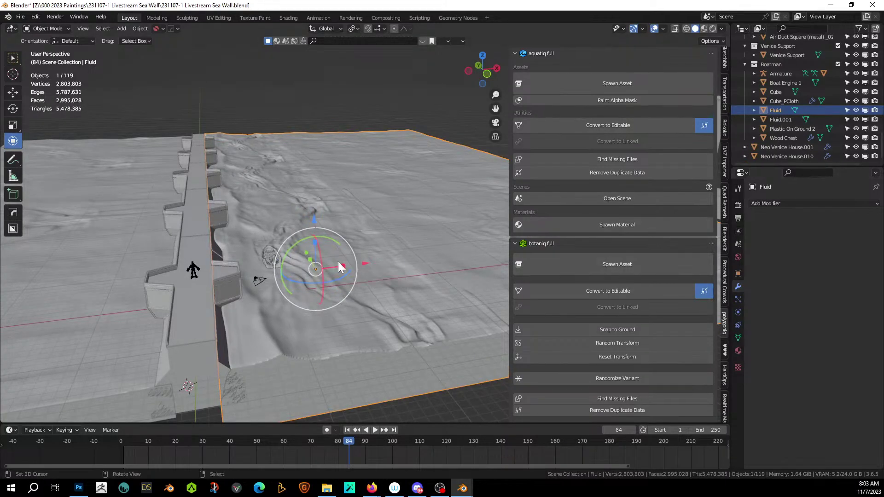
Step: Add a Decimate modifier to the remeshed water in Collapse mode with a ratio of 0.5
{"action": "left_click", "coordinate": [774, 204]}
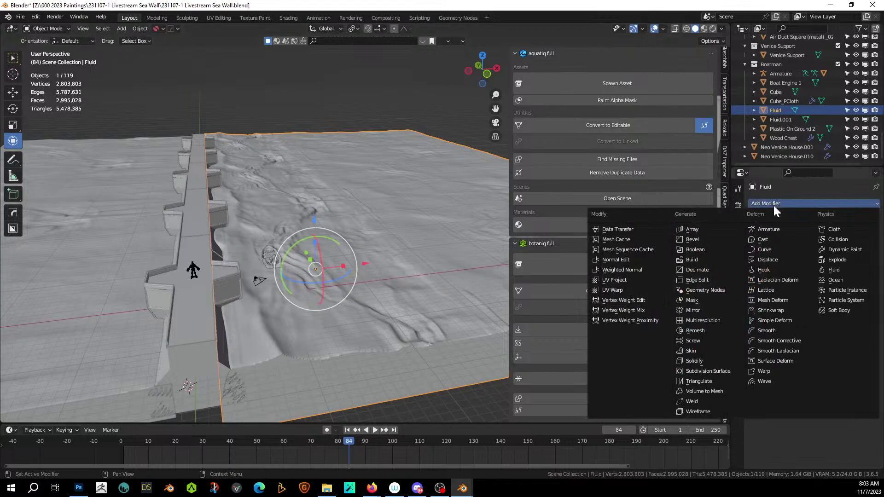
{"action": "left_click", "coordinate": [705, 270]}
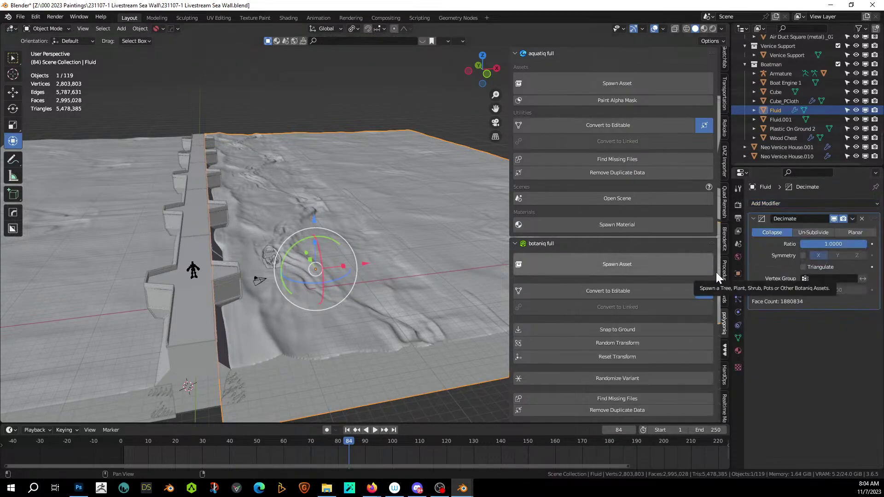
{"action": "left_click", "coordinate": [825, 245]}
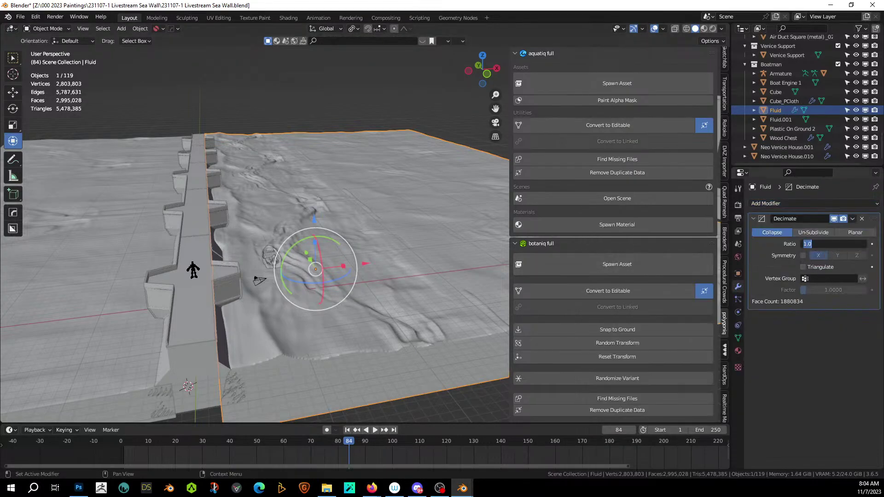
{"action": "type", "text": ".5"}
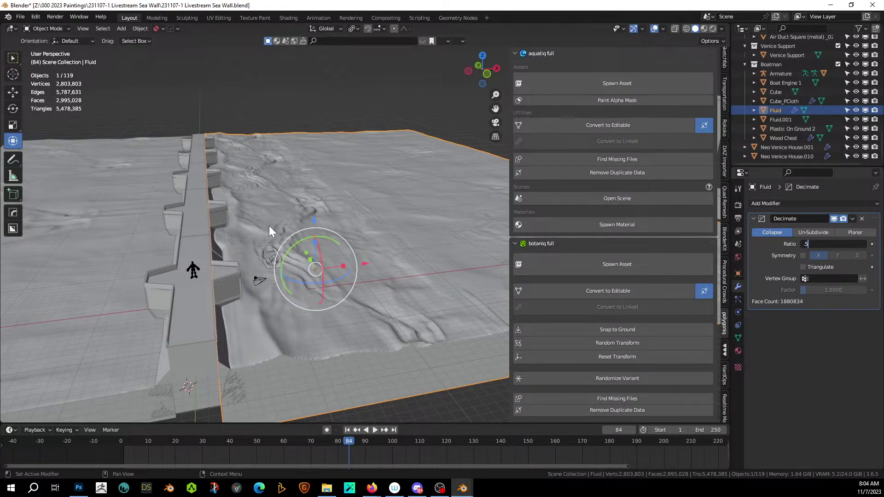
{"action": "key", "text": "Return"}
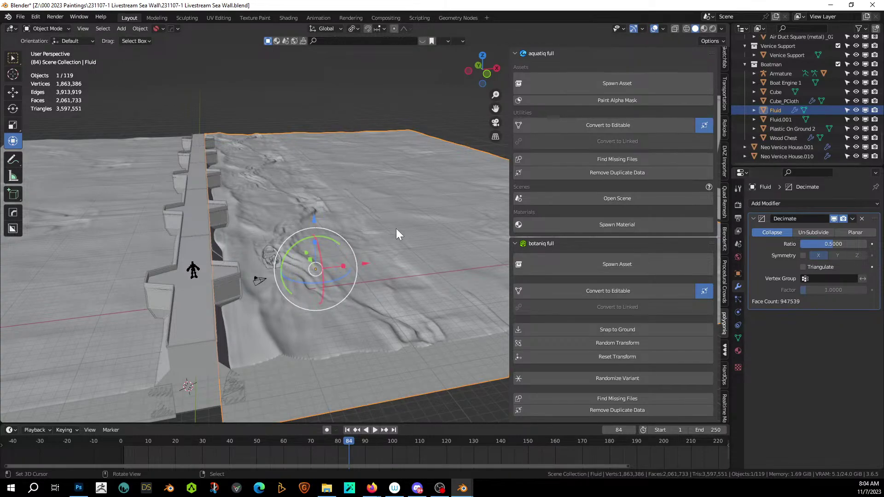
Step: Select the boatman figure in the boat and save the Sea Wall scene file
{"action": "middle_click_drag", "start_coordinate": [397, 228], "coordinate": [410, 225]}
{"action": "scroll", "coordinate": [410, 226], "scroll_direction": "up", "scroll_amount": 2}
{"action": "middle_click_drag", "start_coordinate": [276, 258], "coordinate": [305, 250]}
{"action": "scroll", "coordinate": [305, 250], "scroll_direction": "up", "scroll_amount": 4}
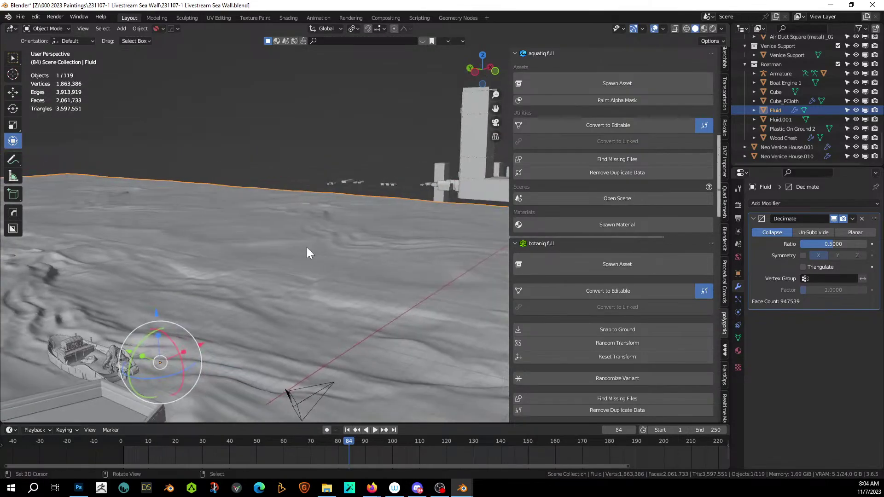
{"action": "middle_click_drag", "start_coordinate": [247, 273], "coordinate": [330, 211]}
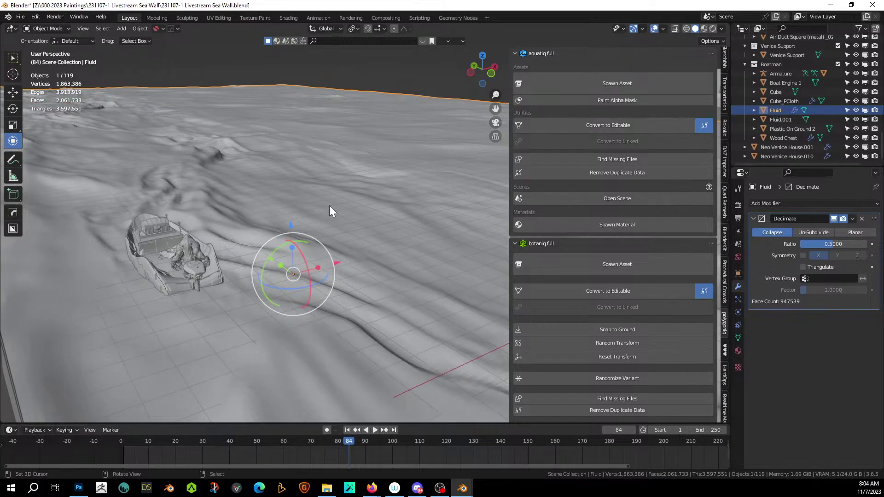
{"action": "middle_click_drag", "start_coordinate": [330, 207], "coordinate": [223, 260]}
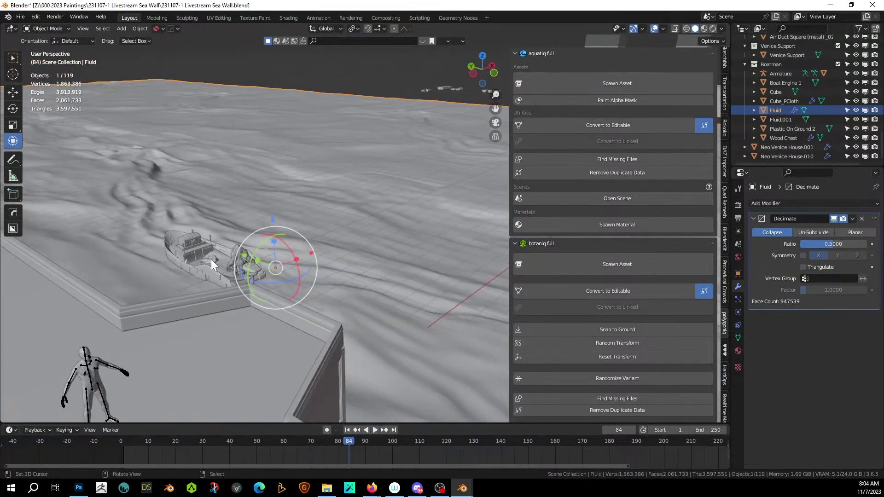
{"action": "left_click", "coordinate": [236, 251]}
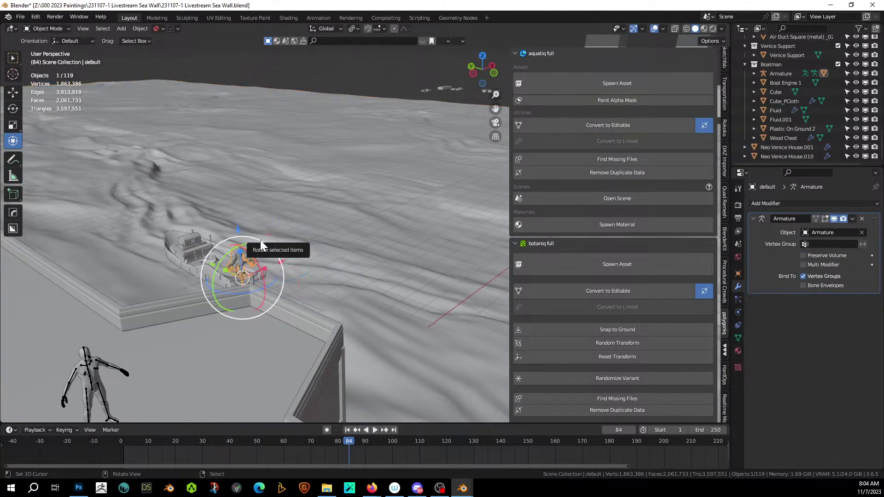
{"action": "middle_click_drag", "start_coordinate": [261, 240], "coordinate": [307, 286]}
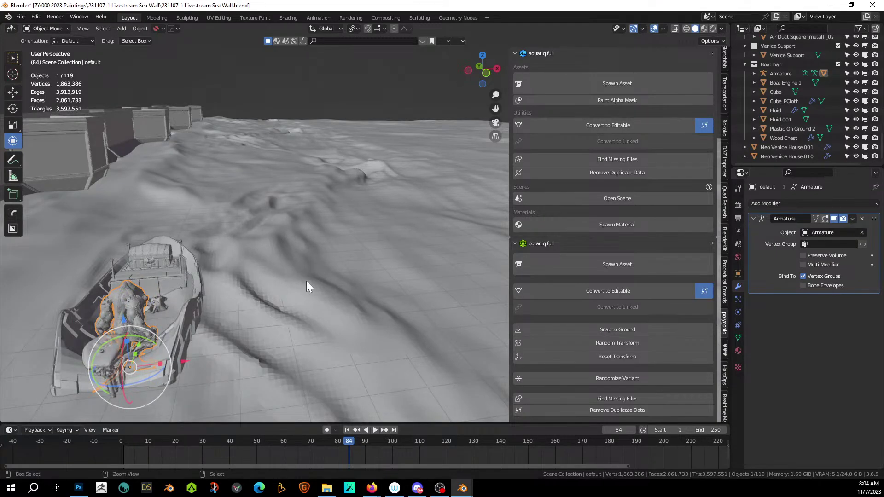
{"action": "key", "text": "ctrl+s"}
Step: Examine the merged water around the boat and the full extent of the water on both sides of the sea wall
{"action": "key", "text": "KP_Decimal"}
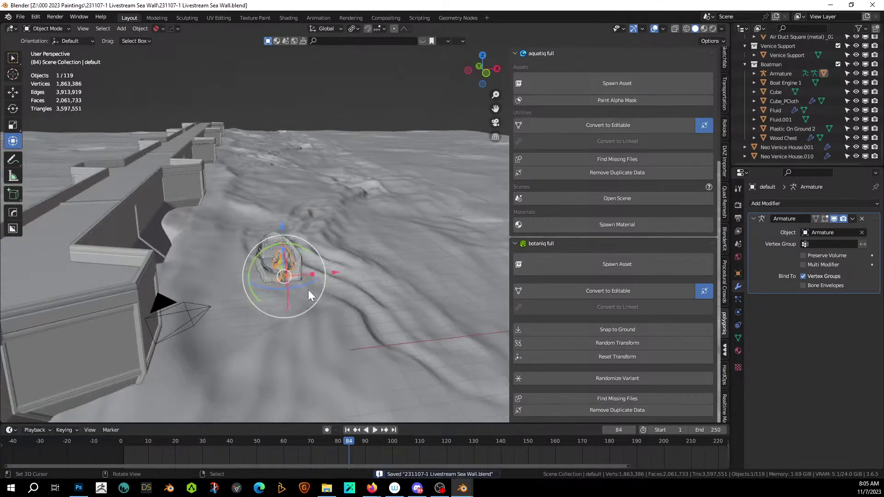
{"action": "middle_click_drag", "start_coordinate": [309, 289], "coordinate": [337, 291]}
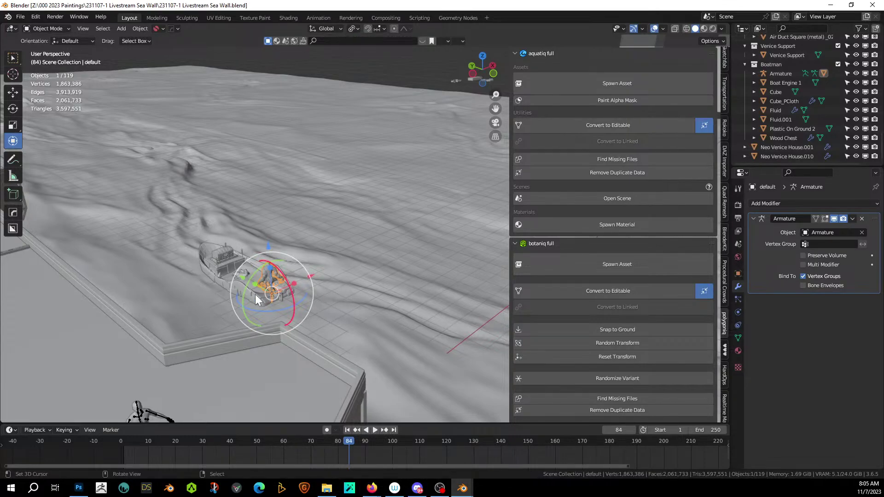
{"action": "scroll", "coordinate": [257, 281], "scroll_direction": "up", "scroll_amount": 3}
{"action": "middle_click_drag", "start_coordinate": [256, 282], "coordinate": [401, 302]}
{"action": "key", "text": "shift+s"}
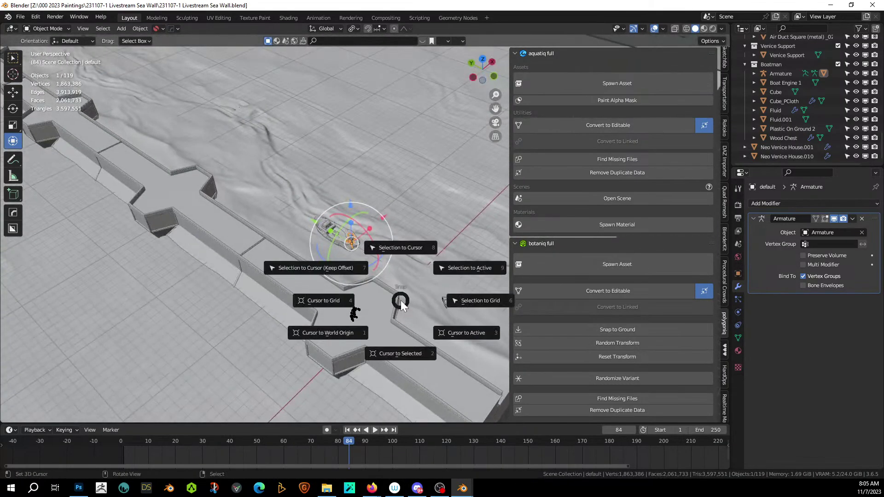
{"action": "left_click", "coordinate": [405, 173]}
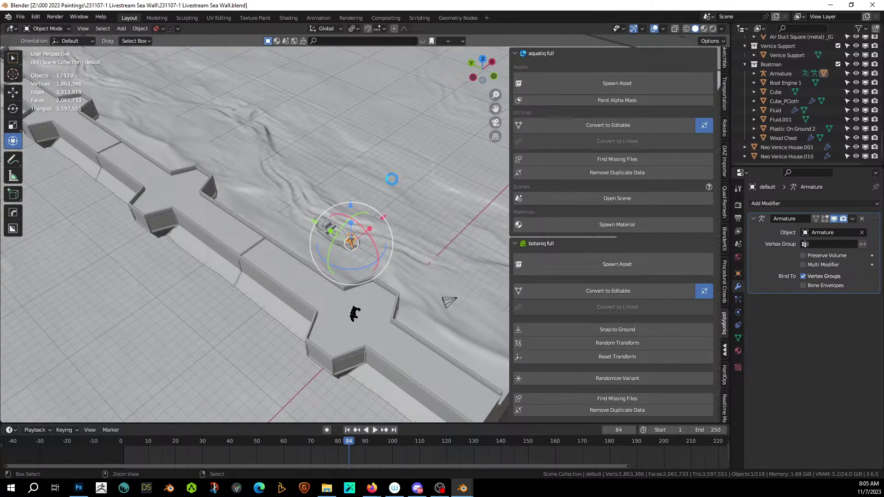
{"action": "mouse_move", "coordinate": [391, 179]}
{"action": "middle_mouse_down"}
{"action": "mouse_move", "coordinate": [423, 164]}
{"action": "mouse_move", "coordinate": [401, 182]}
{"action": "middle_mouse_up"}
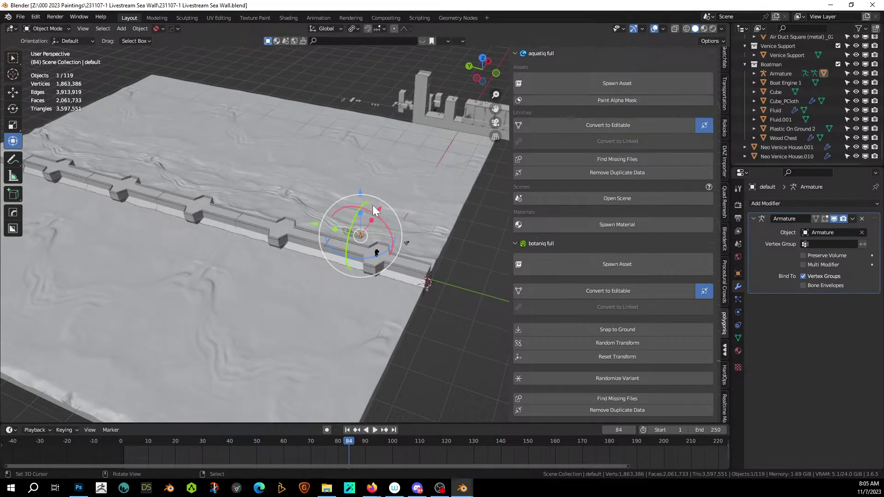
{"action": "middle_click_drag", "start_coordinate": [372, 205], "coordinate": [357, 245]}
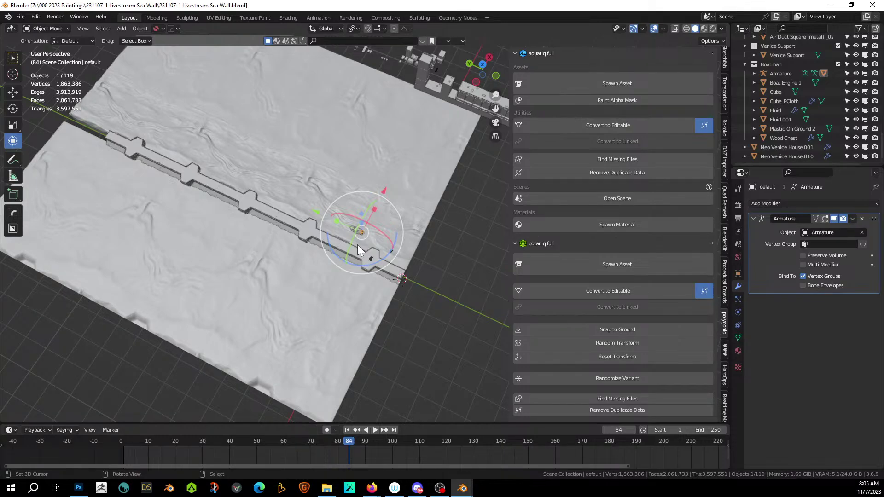
{"action": "middle_click_drag", "start_coordinate": [304, 255], "coordinate": [464, 307]}
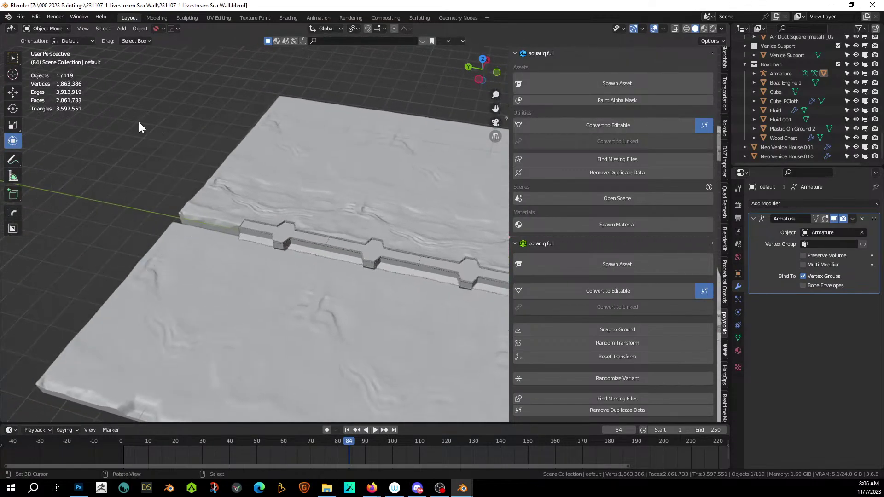
{"action": "middle_click_drag", "start_coordinate": [233, 250], "coordinate": [249, 229]}
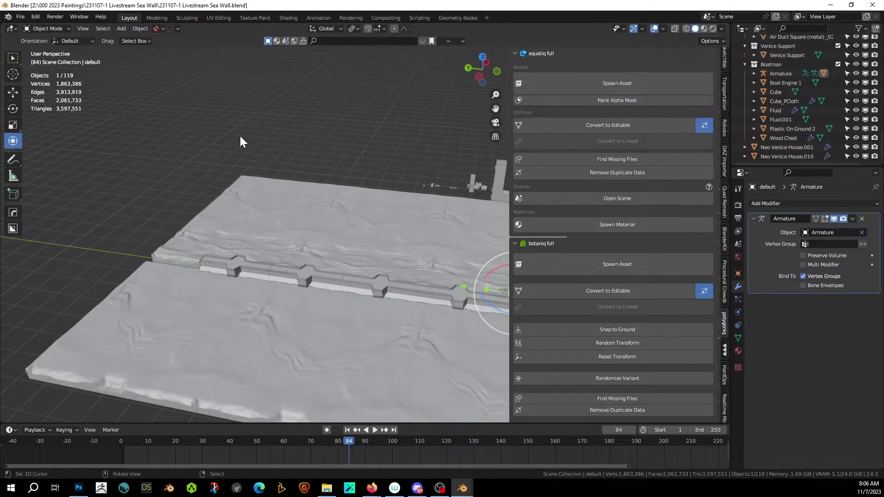
{"action": "scroll", "coordinate": [241, 141], "scroll_direction": "down", "scroll_amount": 3}
{"action": "middle_click_drag", "start_coordinate": [241, 140], "coordinate": [144, 137]}
{"action": "scroll", "coordinate": [235, 125], "scroll_direction": "down", "scroll_amount": 5}
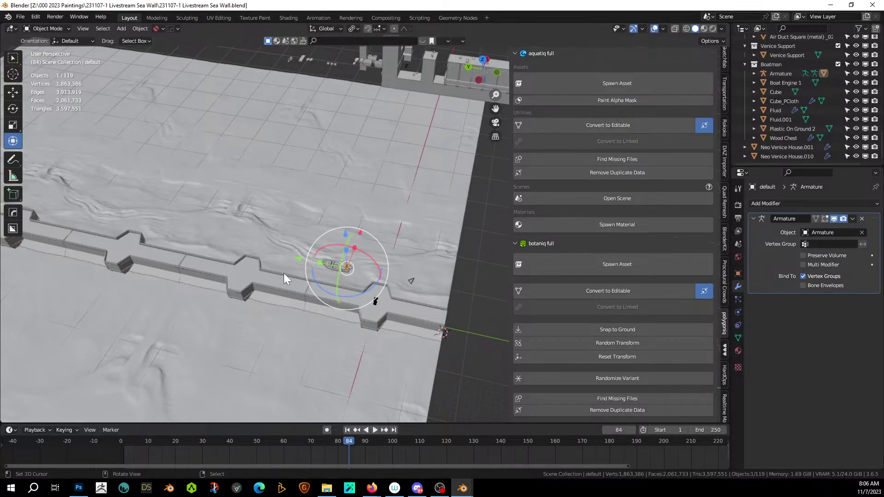
Step: Launch a second Blender instance and open 231106-1 Livestream Bridge.blend from the 231106-1 Livestream Bridge folder
{"action": "right_click", "coordinate": [460, 491]}
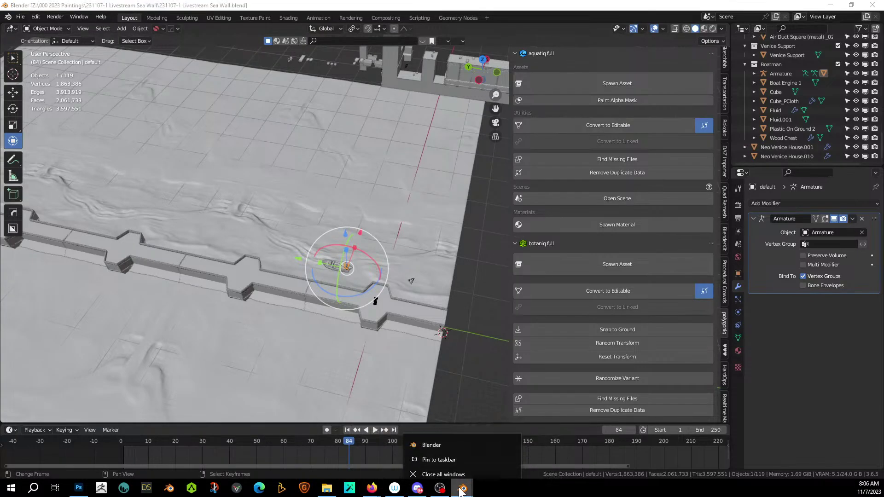
{"action": "left_click", "coordinate": [435, 440]}
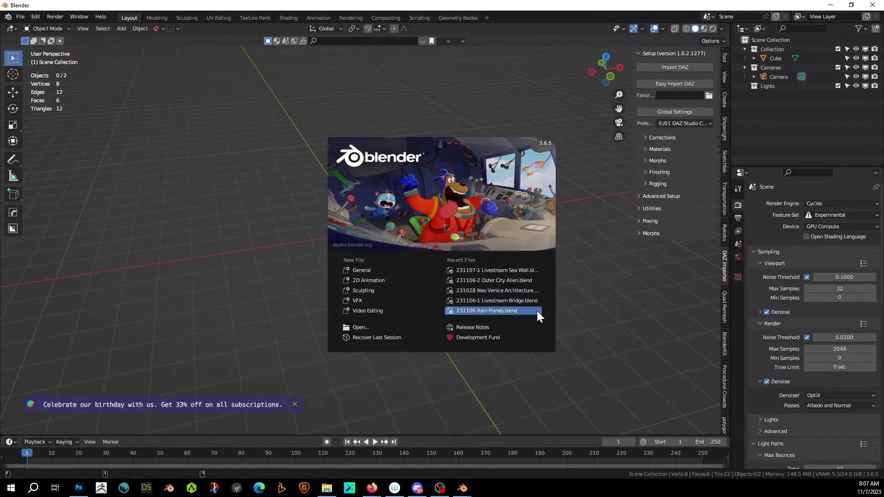
{"action": "left_click", "coordinate": [366, 325]}
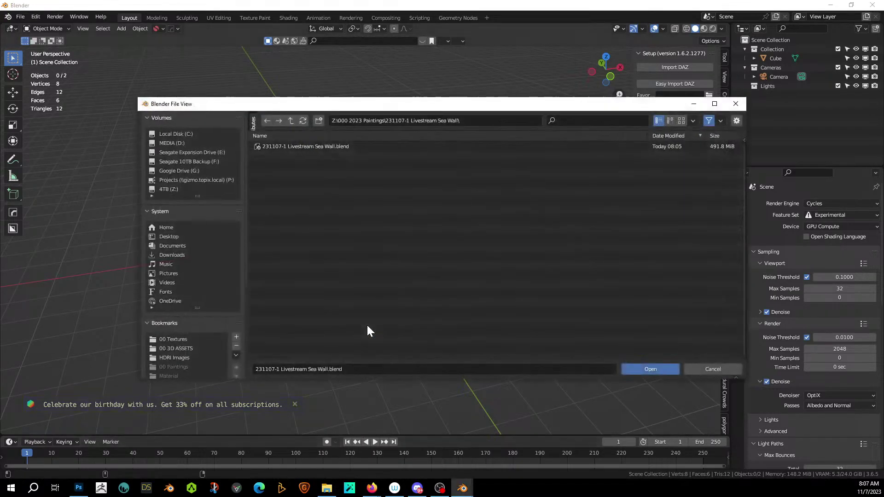
{"action": "left_click", "coordinate": [290, 121]}
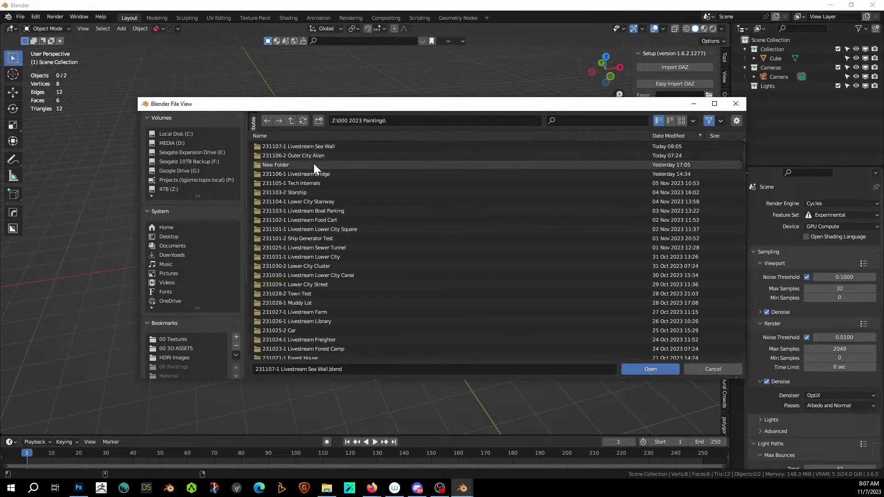
{"action": "double_click", "coordinate": [317, 175]}
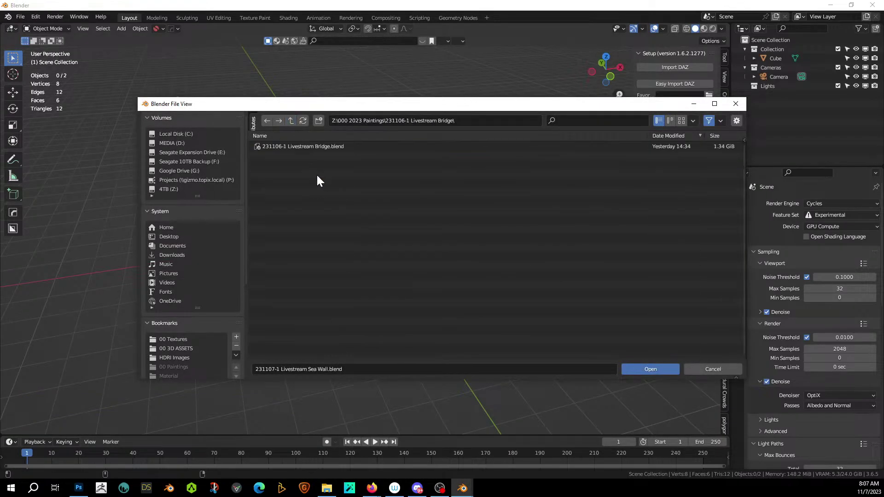
{"action": "double_click", "coordinate": [302, 148]}
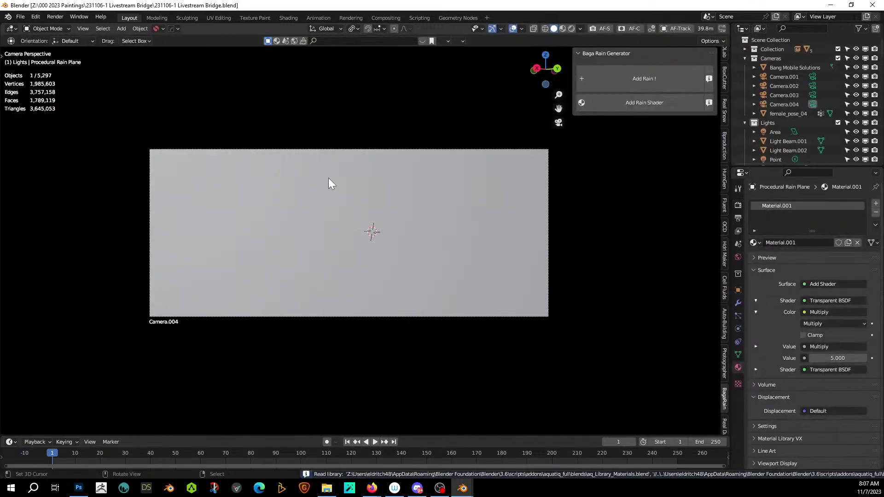
Step: Hide the Upper Level collection in the Livestream Bridge scene
{"action": "scroll", "coordinate": [330, 183], "scroll_direction": "down", "scroll_amount": 2}
{"action": "middle_click_drag", "start_coordinate": [359, 197], "coordinate": [317, 220]}
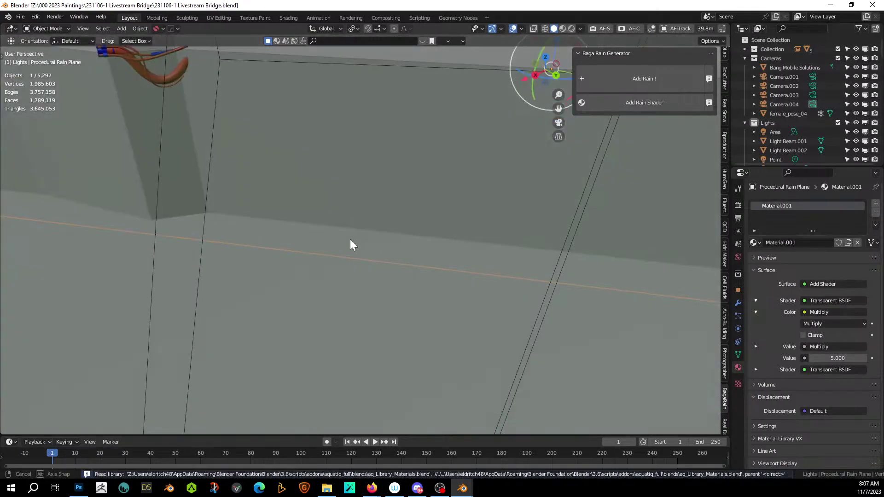
{"action": "scroll", "coordinate": [357, 229], "scroll_direction": "down", "scroll_amount": 4}
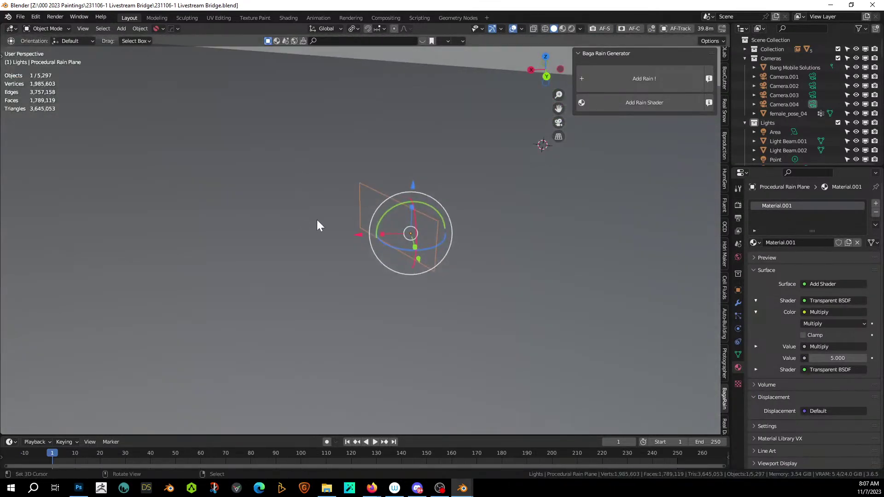
{"action": "scroll", "coordinate": [828, 121], "scroll_direction": "down", "scroll_amount": 8}
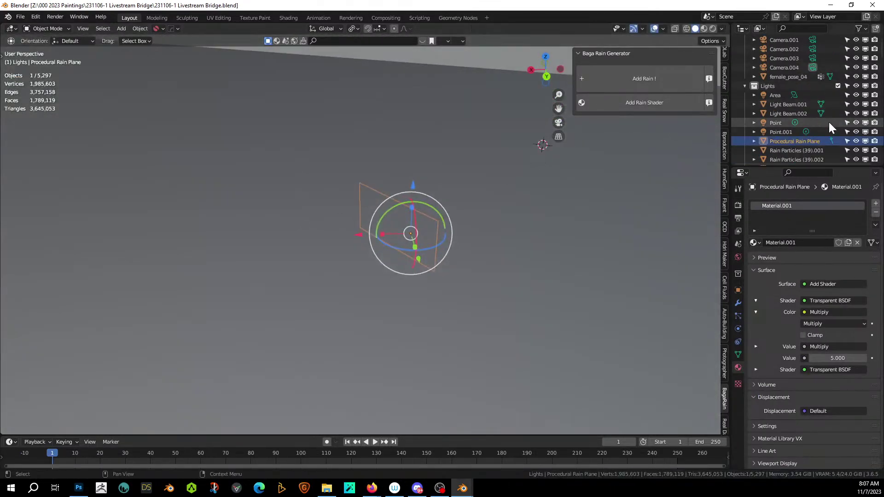
{"action": "scroll", "coordinate": [827, 137], "scroll_direction": "down", "scroll_amount": 2}
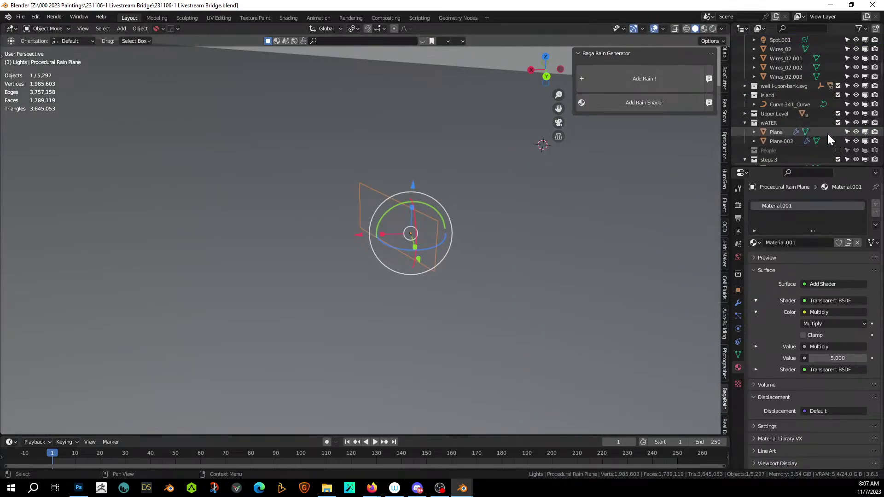
{"action": "scroll", "coordinate": [827, 131], "scroll_direction": "down", "scroll_amount": 4}
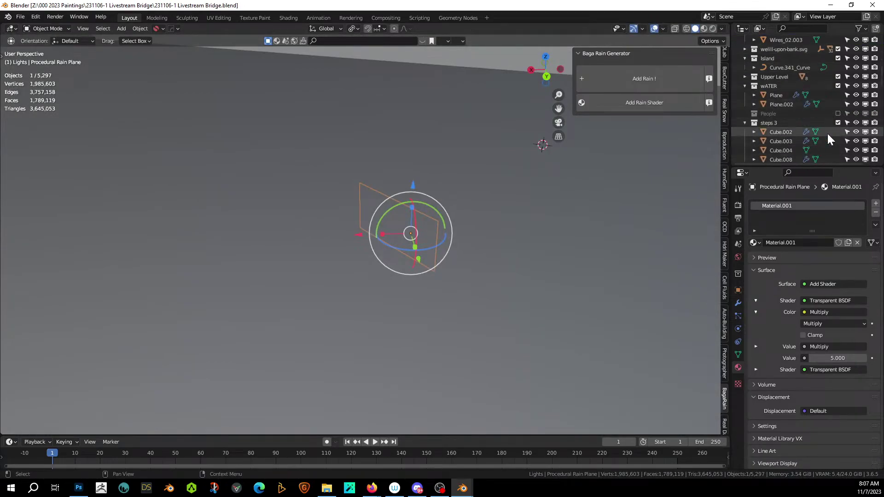
{"action": "left_click", "coordinate": [856, 76]}
Step: Select the large round tower Cylinder.008 beside the canal in the city and copy it
{"action": "middle_click_drag", "start_coordinate": [491, 170], "coordinate": [496, 220]}
{"action": "scroll", "coordinate": [461, 230], "scroll_direction": "down", "scroll_amount": 3}
{"action": "left_click", "coordinate": [228, 85]}
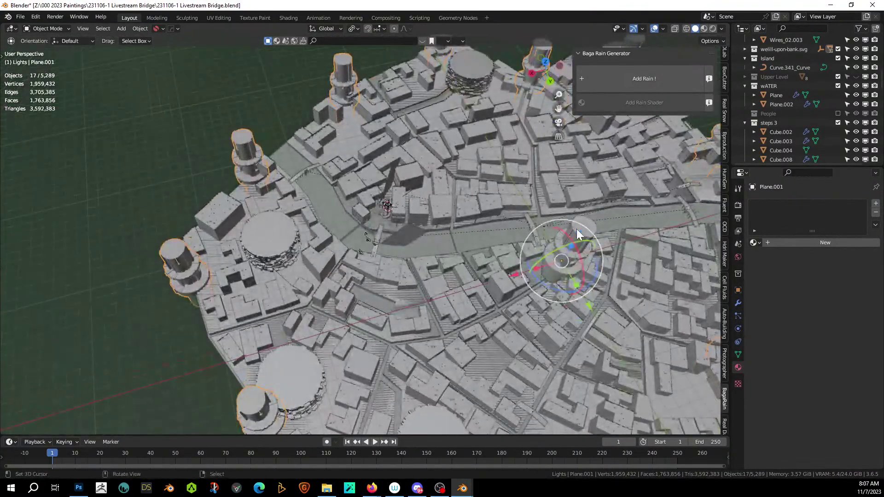
{"action": "left_click", "coordinate": [568, 256]}
{"action": "middle_click_drag", "start_coordinate": [565, 258], "coordinate": [449, 249]}
{"action": "key", "text": "ctrl+c"}
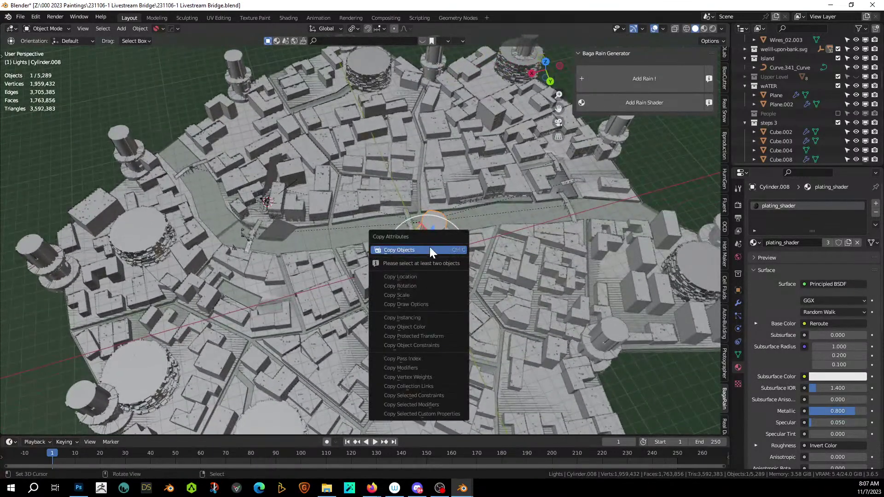
{"action": "left_click", "coordinate": [430, 249]}
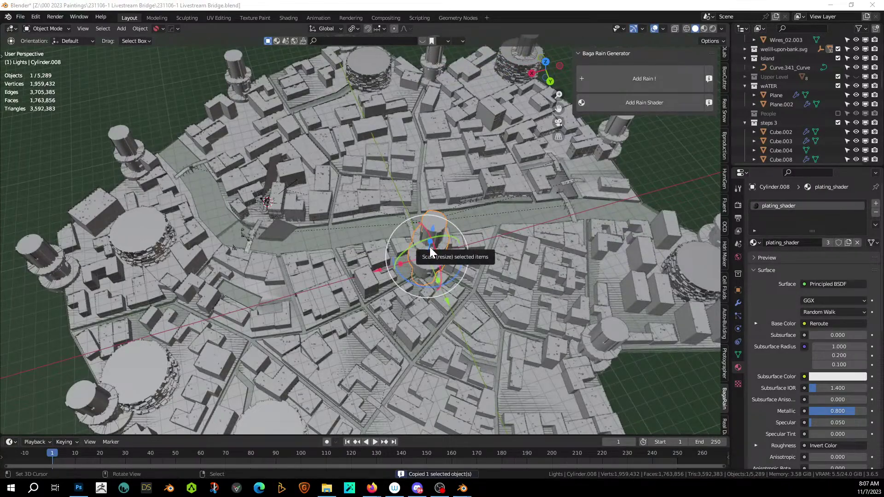
Step: Switch to the Sea Wall scene, paste the copied tower, and delete the pasted Curve.341_Curve along with its ring of repeated towers
{"action": "key", "text": "alt+Tab"}
{"action": "key", "text": "ctrl+v"}
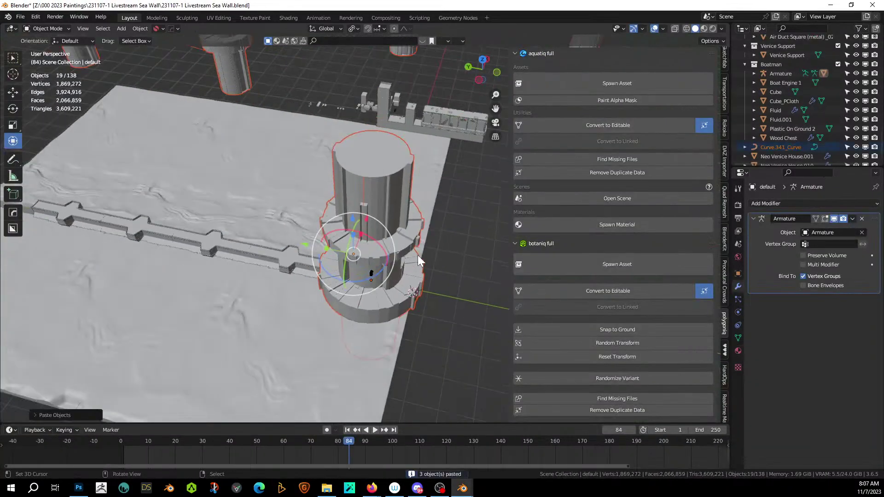
{"action": "scroll", "coordinate": [418, 255], "scroll_direction": "down", "scroll_amount": 5}
{"action": "middle_click_drag", "start_coordinate": [417, 253], "coordinate": [395, 259]}
{"action": "left_click", "coordinate": [322, 130]}
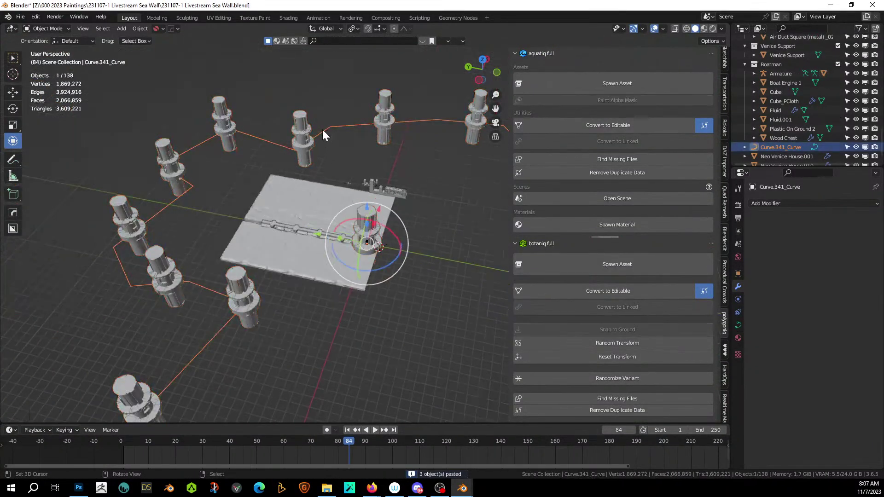
{"action": "key", "text": "Delete"}
Step: Select the pasted tower and move it along X off the sea wall onto the water on the boat's side
{"action": "middle_click_drag", "start_coordinate": [387, 241], "coordinate": [413, 265]}
{"action": "left_click", "coordinate": [388, 242]}
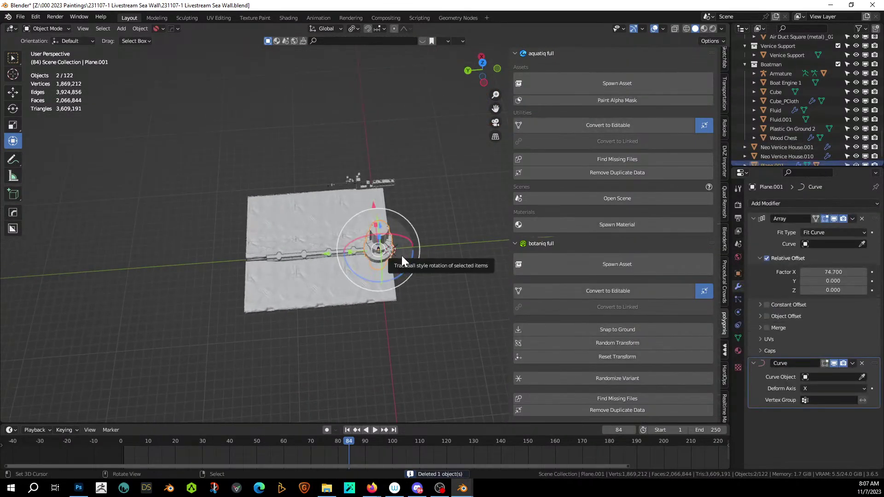
{"action": "key", "text": "KP_7"}
{"action": "scroll", "coordinate": [399, 282], "scroll_direction": "up", "scroll_amount": 4}
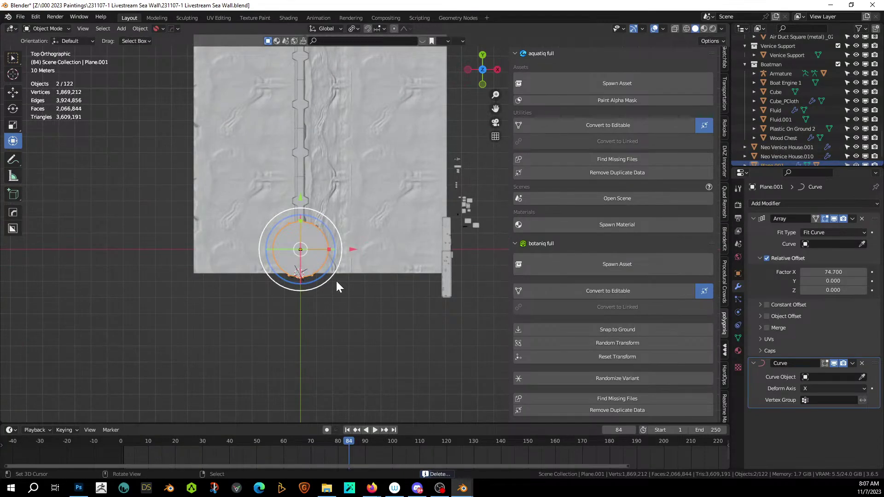
{"action": "middle_click_drag", "start_coordinate": [332, 261], "coordinate": [320, 217]}
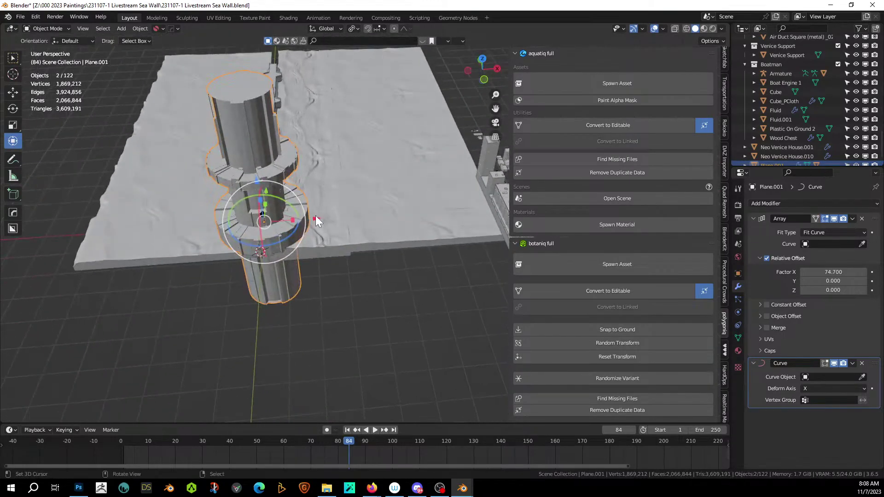
{"action": "left_click_drag", "start_coordinate": [317, 218], "coordinate": [458, 218]}
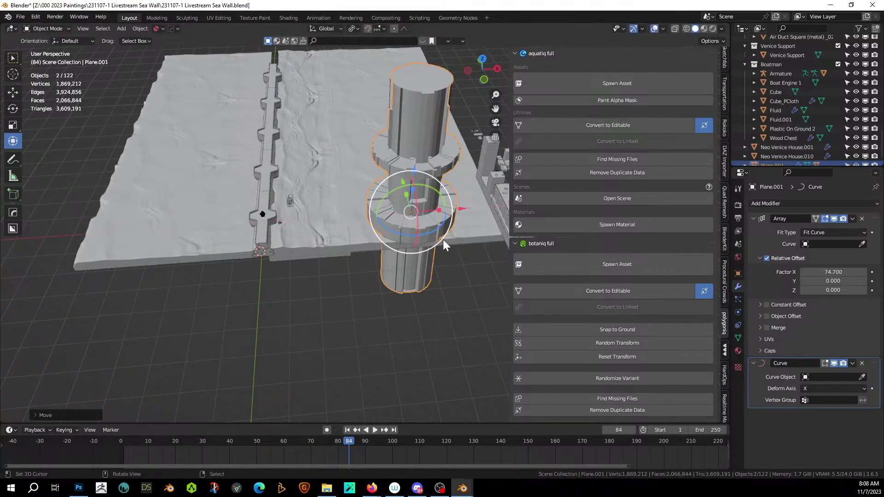
Step: Mirror the tower across the X axis to the other side of the sea wall, using the wall as the mirror object
{"action": "middle_click_drag", "start_coordinate": [443, 240], "coordinate": [441, 286]}
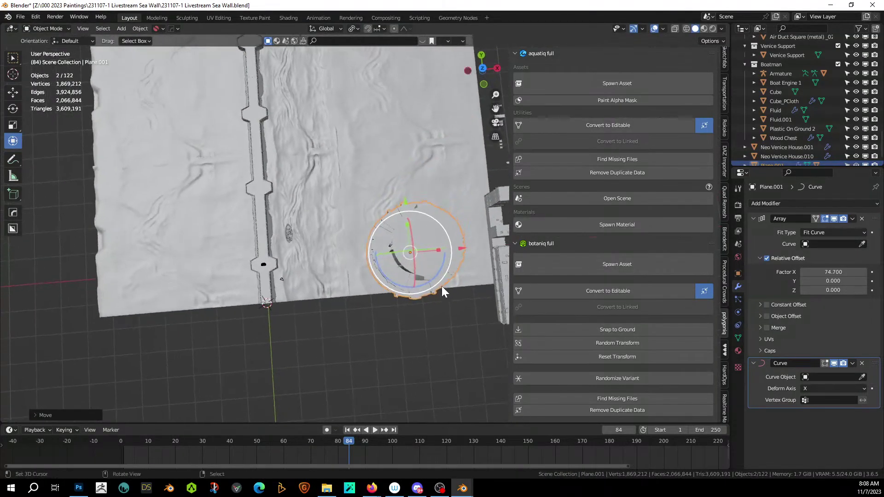
{"action": "left_click", "coordinate": [272, 264]}
{"action": "key", "text": "alt+x"}
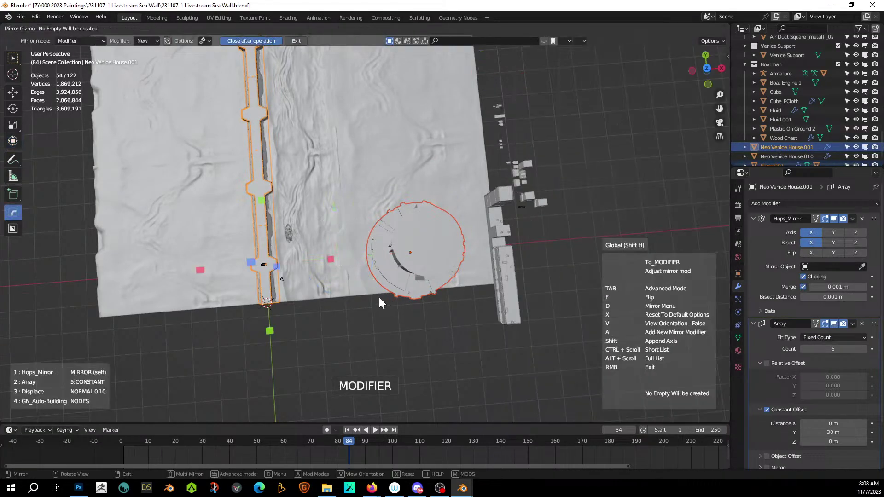
{"action": "left_click", "coordinate": [330, 259]}
{"action": "middle_click_drag", "start_coordinate": [331, 257], "coordinate": [253, 252]}
{"action": "scroll", "coordinate": [440, 217], "scroll_direction": "down", "scroll_amount": 2}
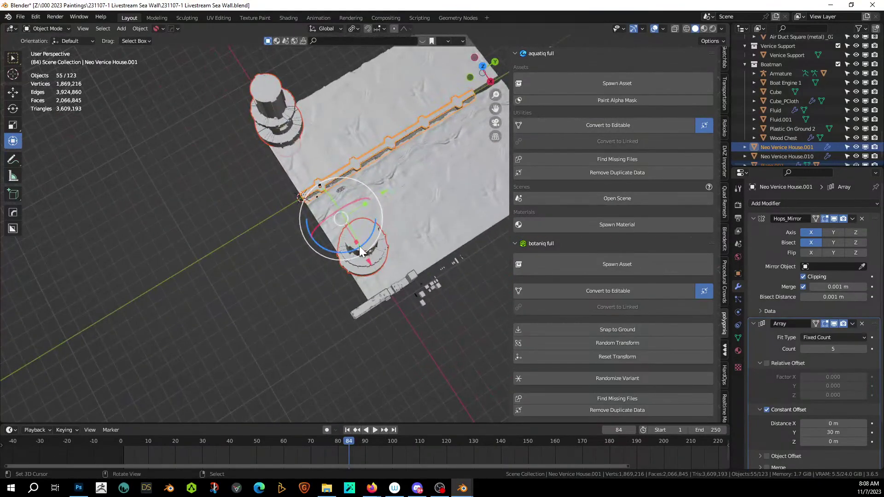
Step: Try to duplicate the sea wall and shift the copy along the Y axis
{"action": "middle_click_drag", "start_coordinate": [359, 246], "coordinate": [244, 303], "text": "shift"}
{"action": "key", "text": "shift+d"}
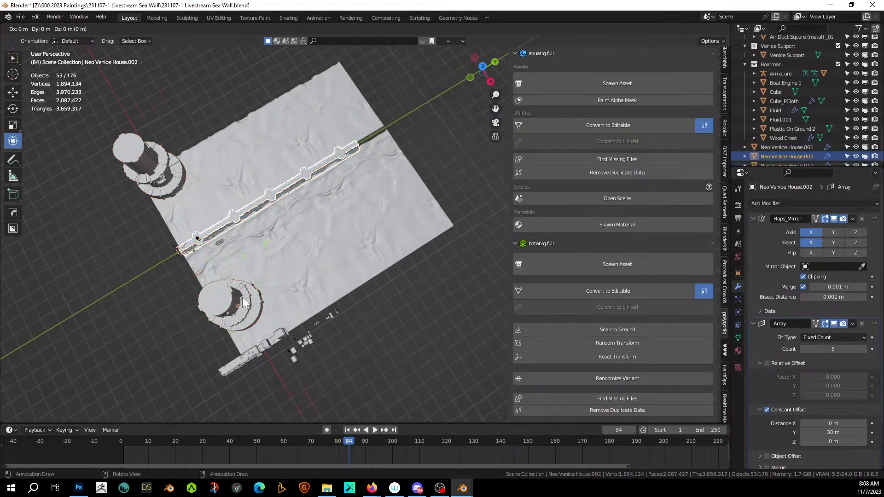
{"action": "key", "text": "y"}
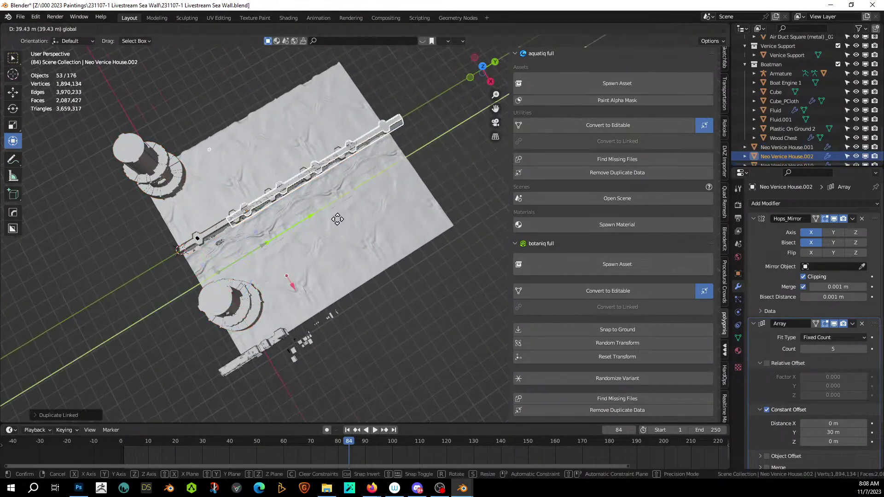
{"action": "left_click_drag", "start_coordinate": [338, 220], "coordinate": [349, 215]}
{"action": "key", "text": "ctrl+z"}
{"action": "key", "text": "ctrl+z"}
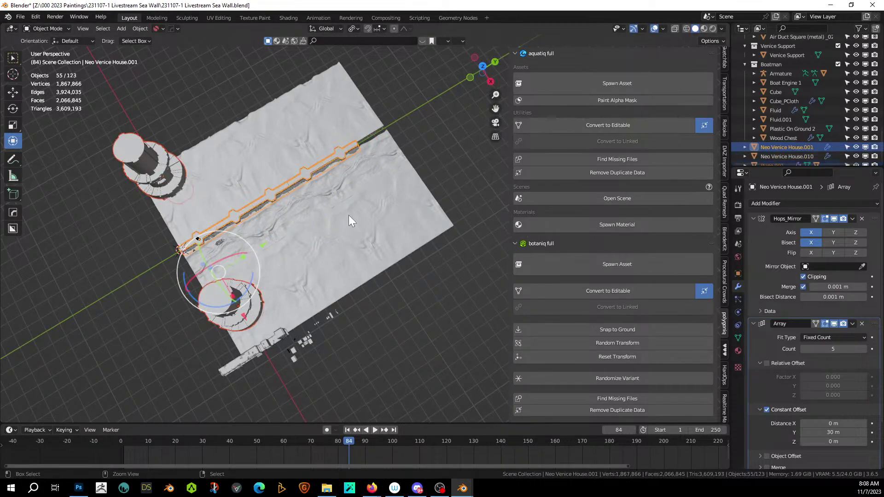
Step: Make a linked duplicate of the mirrored tower's parent Plane.001 and move it about 72 m along Y
{"action": "left_click", "coordinate": [137, 164]}
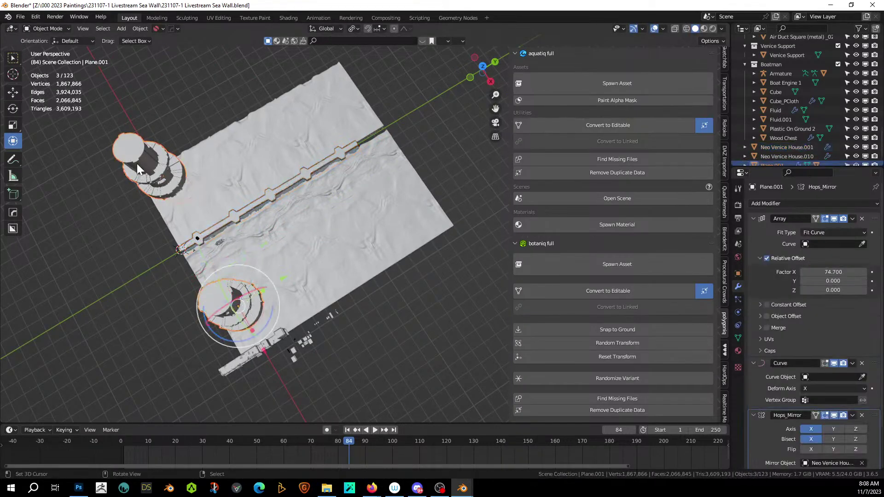
{"action": "key", "text": "alt+d"}
{"action": "right_click", "coordinate": [327, 269]}
{"action": "key", "text": "g"}
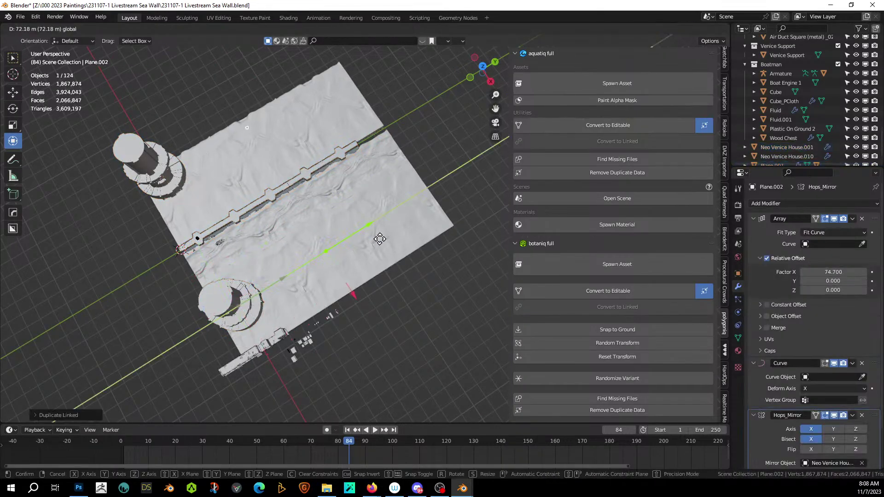
{"action": "left_click", "coordinate": [381, 239]}
Step: Examine the object properties and Relations settings of the tower's parent Plane.001
{"action": "left_click", "coordinate": [240, 299]}
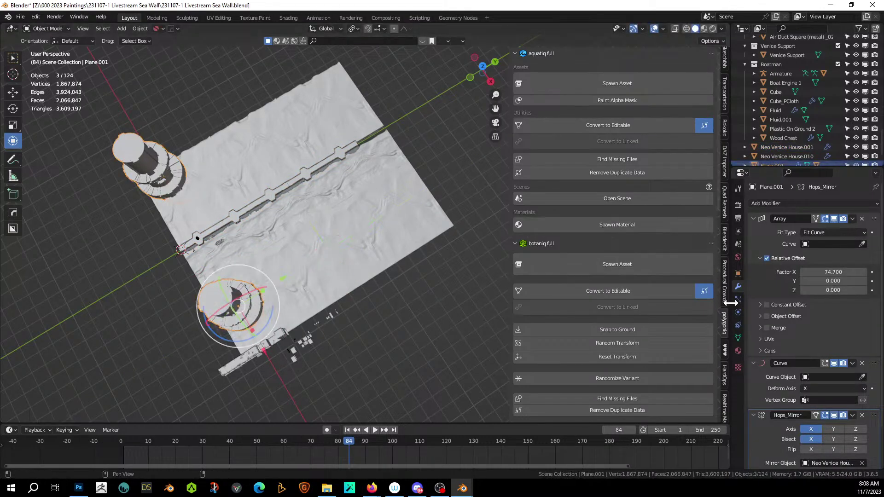
{"action": "left_click", "coordinate": [738, 274]}
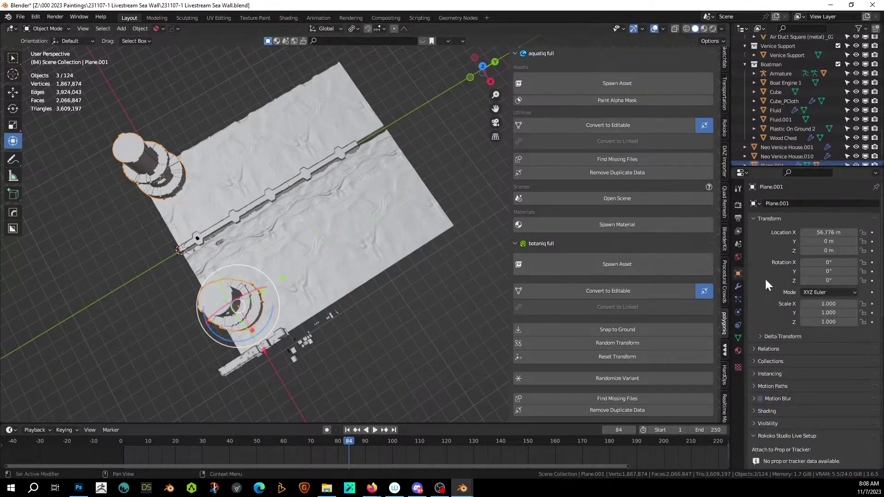
{"action": "left_click", "coordinate": [765, 349]}
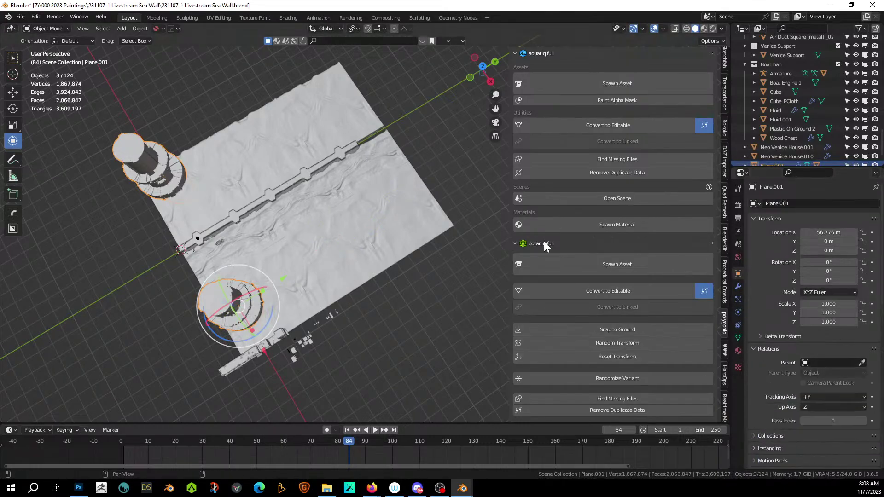
{"action": "middle_click_drag", "start_coordinate": [333, 297], "coordinate": [350, 272]}
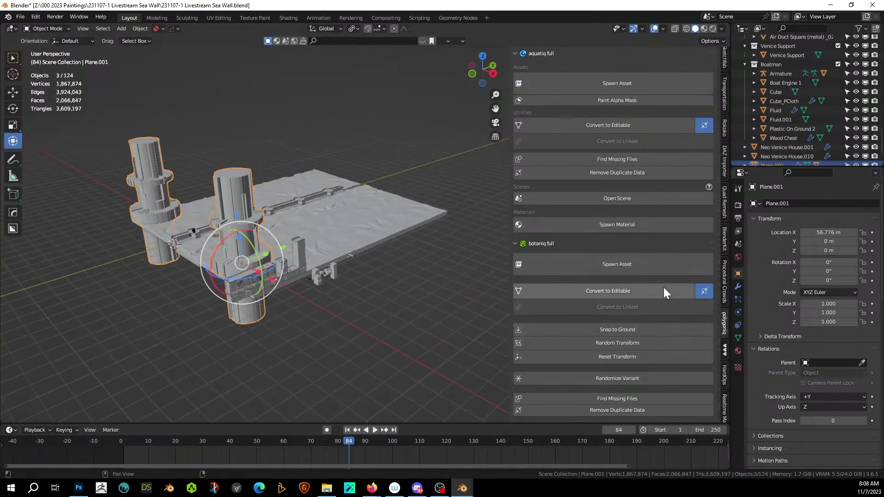
{"action": "scroll", "coordinate": [764, 331], "scroll_direction": "down", "scroll_amount": 5}
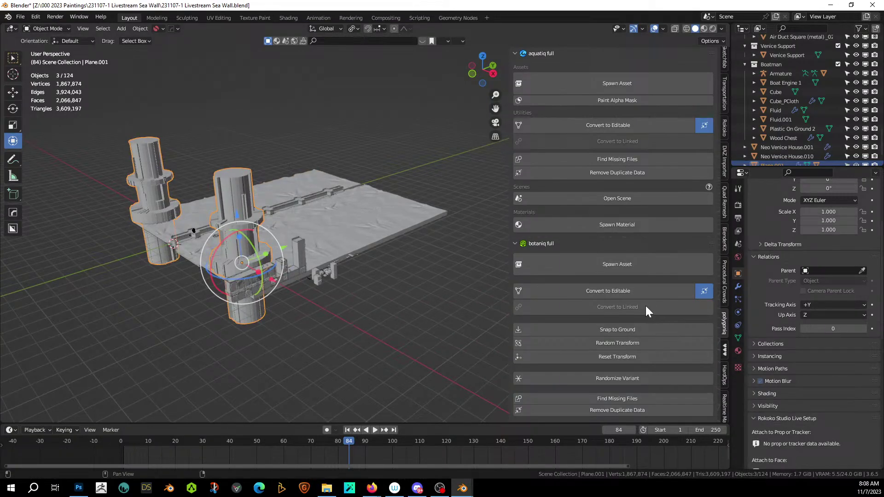
Step: Try another linked duplicate of Plane.001 farther along the Y axis and delete the copy
{"action": "key", "text": "alt+d"}
{"action": "right_click", "coordinate": [319, 298]}
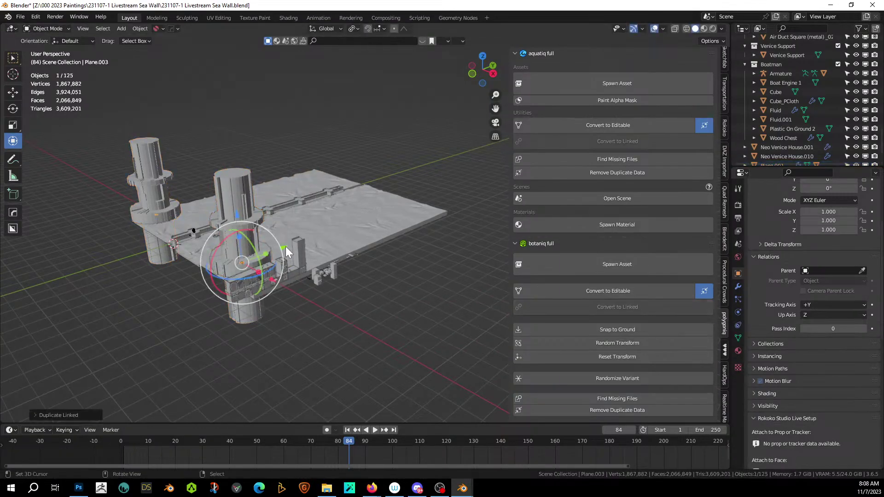
{"action": "left_click_drag", "start_coordinate": [285, 247], "coordinate": [450, 204]}
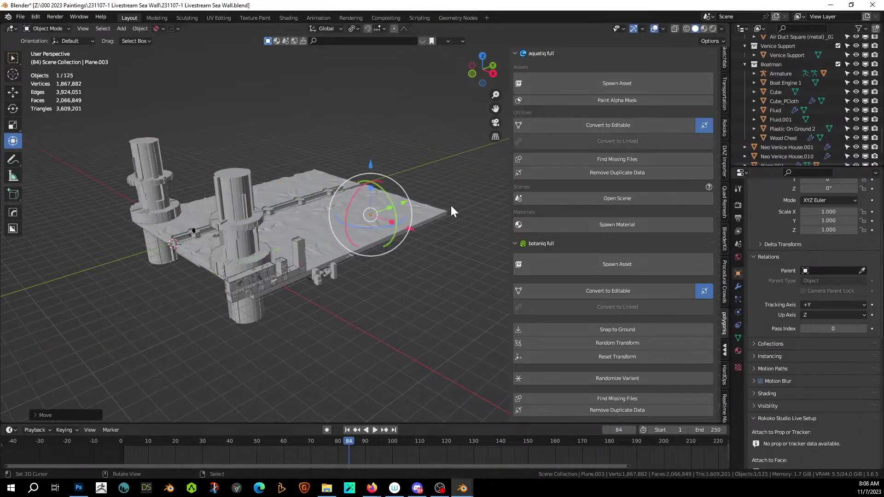
{"action": "scroll", "coordinate": [419, 242], "scroll_direction": "up", "scroll_amount": 6}
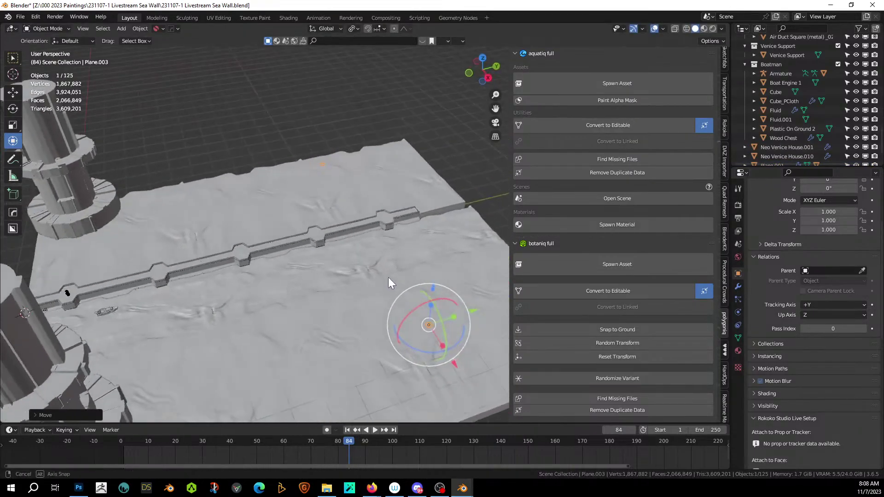
{"action": "scroll", "coordinate": [388, 297], "scroll_direction": "up", "scroll_amount": 3}
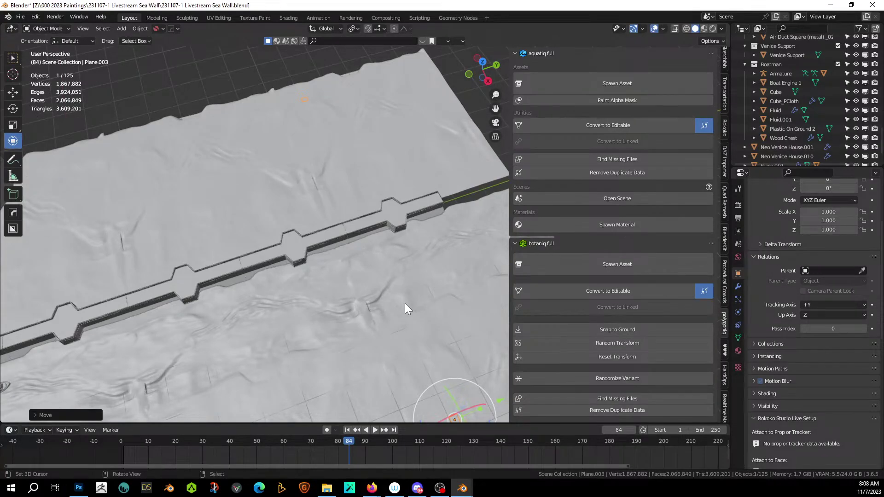
{"action": "middle_click_drag", "start_coordinate": [404, 280], "coordinate": [387, 250]}
{"action": "key", "text": "x"}
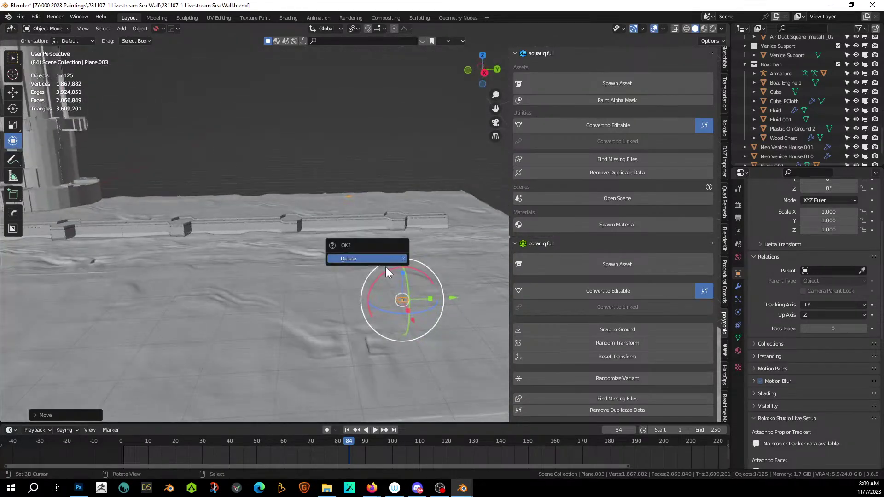
{"action": "left_click", "coordinate": [384, 265]}
Step: Isolate the tower Cylinder.008 in local view and locate it under Plane.001 in the outliner
{"action": "scroll", "coordinate": [311, 251], "scroll_direction": "down", "scroll_amount": 4}
{"action": "left_click", "coordinate": [77, 182]}
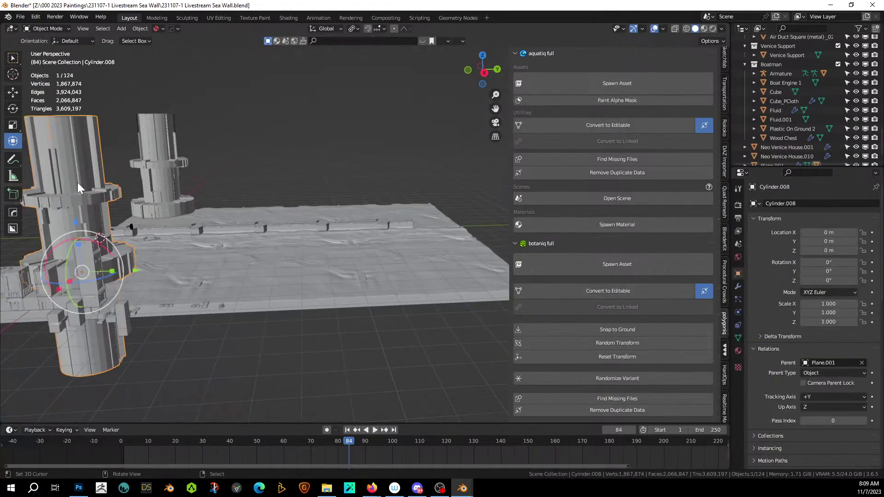
{"action": "key", "text": "KP_Divide"}
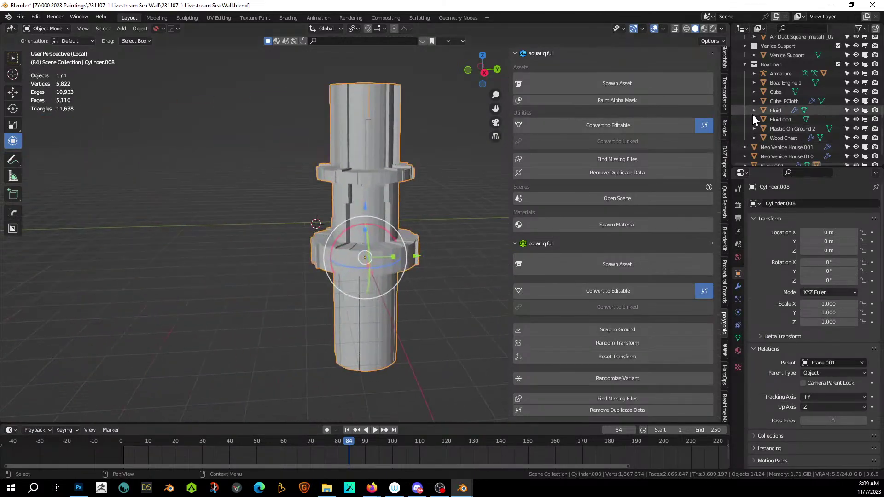
{"action": "scroll", "coordinate": [755, 120], "scroll_direction": "down", "scroll_amount": 2}
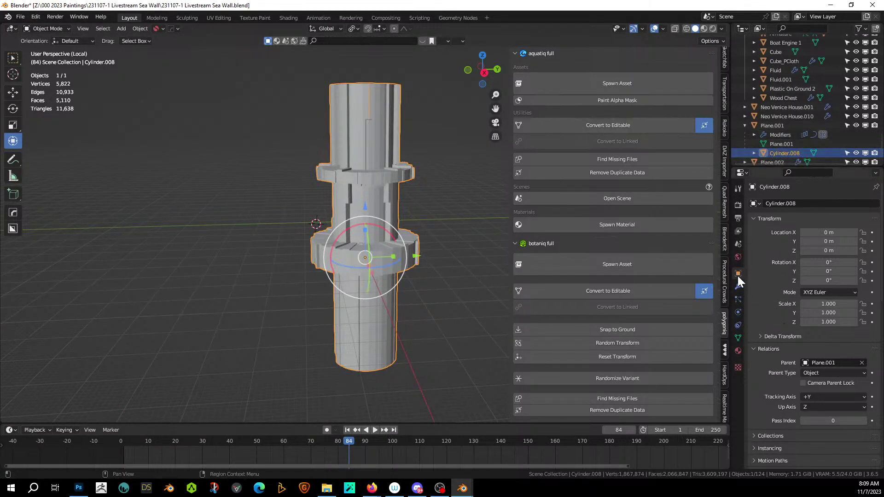
Step: Clear the parent of tower Cylinder.008, delete Plane.001 and return from local view to the full scene
{"action": "left_click", "coordinate": [863, 363]}
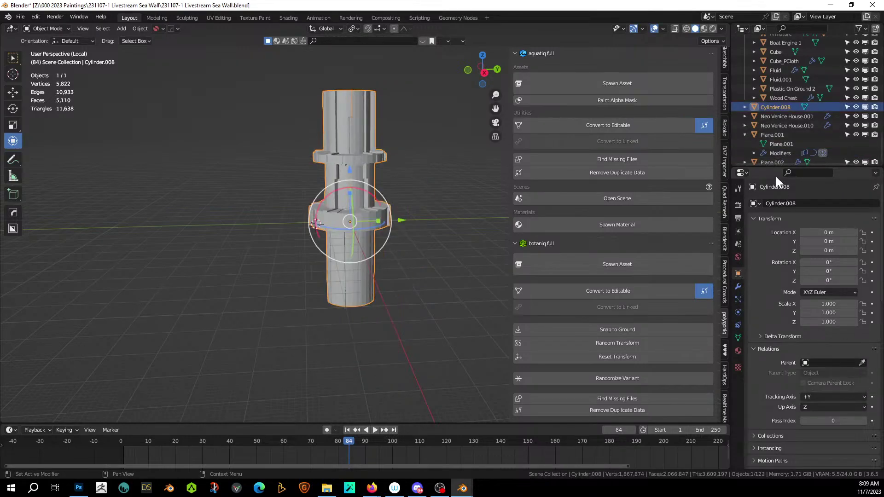
{"action": "left_click", "coordinate": [773, 137]}
{"action": "key", "text": "x"}
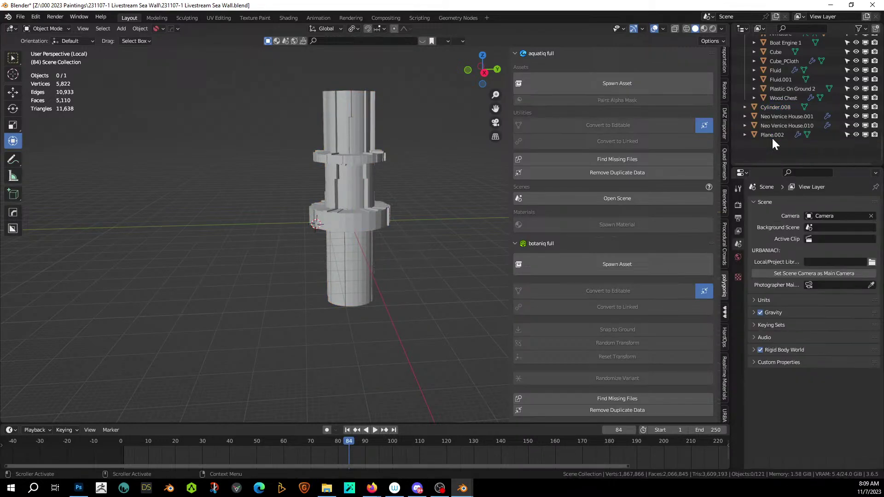
{"action": "middle_click_drag", "start_coordinate": [506, 232], "coordinate": [499, 284]}
{"action": "key", "text": "KP_Divide"}
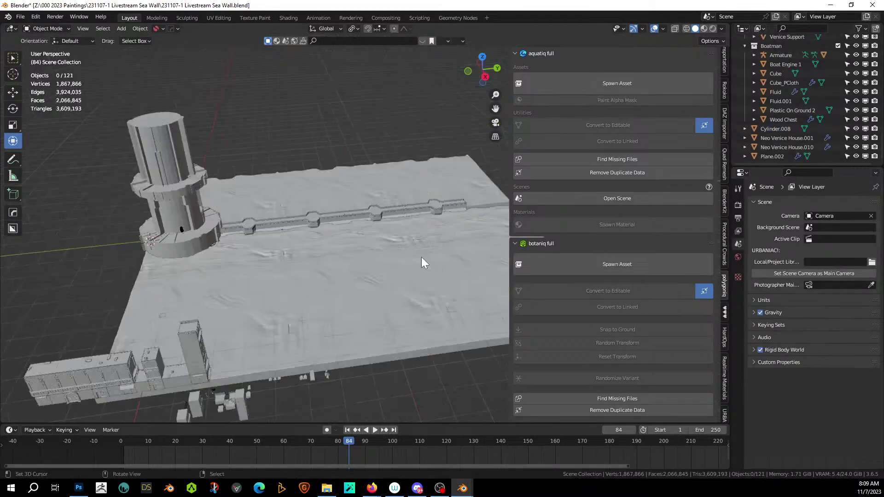
Step: Move the tower Cylinder.008 about 70 m along the X axis, away from the wall
{"action": "middle_click_drag", "start_coordinate": [422, 257], "coordinate": [352, 325]}
{"action": "key", "text": "KP_7"}
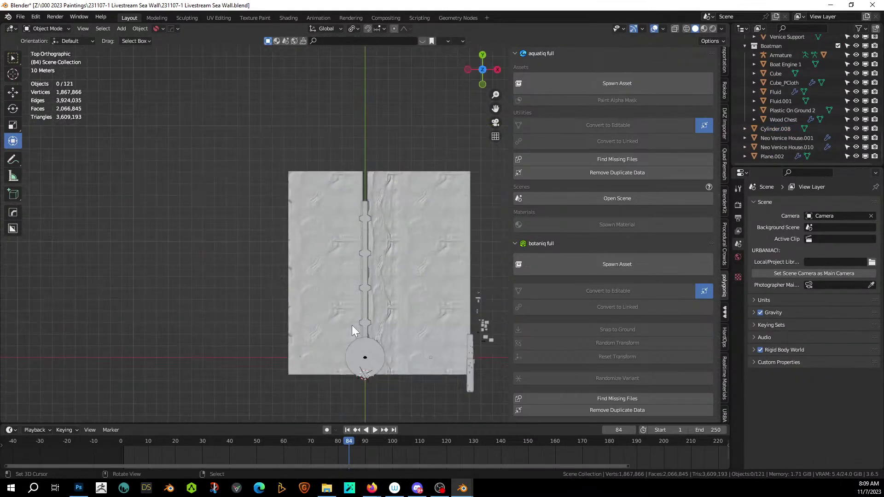
{"action": "left_click", "coordinate": [358, 357]}
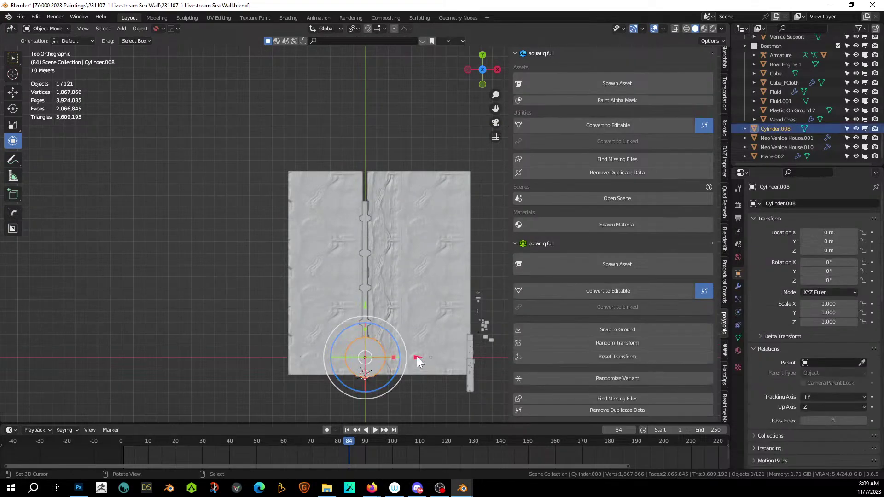
{"action": "key", "text": "g"}
{"action": "key", "text": "x"}
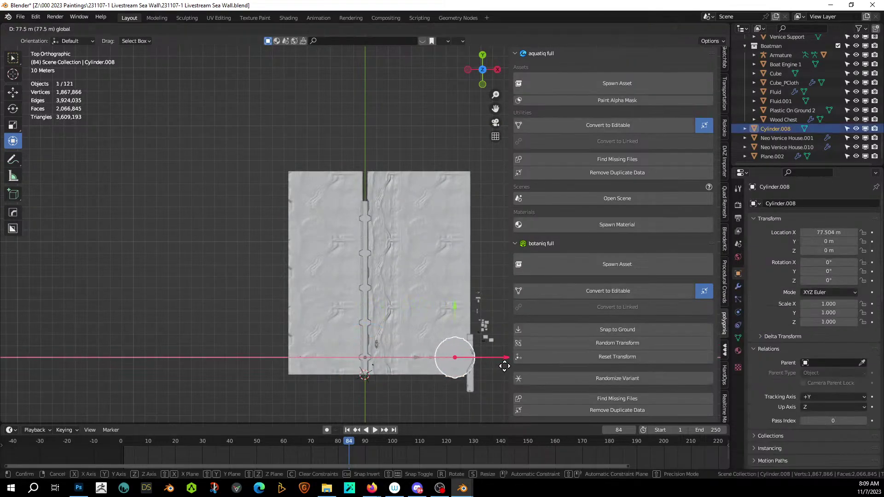
{"action": "left_click", "coordinate": [496, 361]}
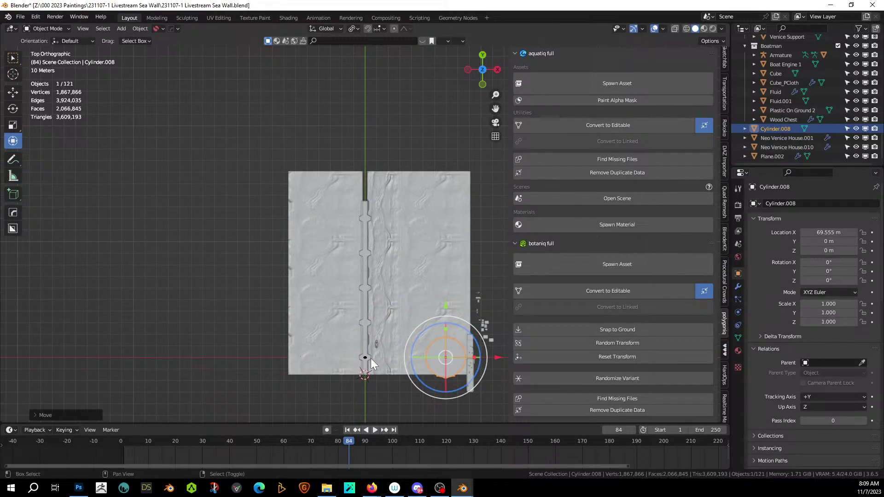
Step: Mirror the tower across the X axis to the opposite side, using the wall Neo Venice House.001 as the mirror reference
{"action": "left_click", "coordinate": [365, 328], "text": "shift"}
{"action": "key", "text": "alt+x"}
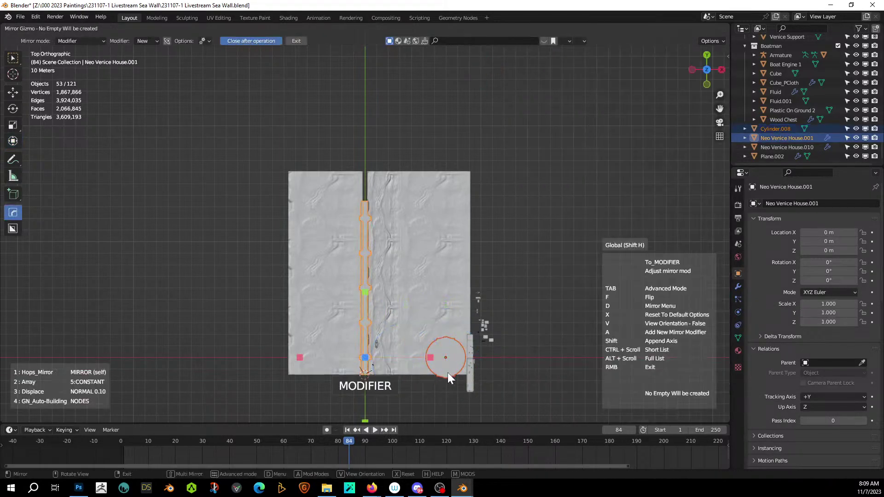
{"action": "left_click", "coordinate": [430, 357]}
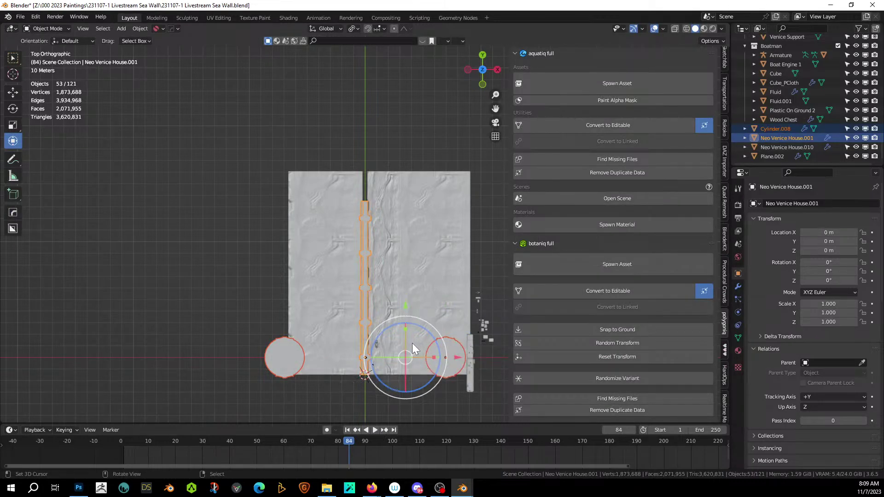
{"action": "middle_click_drag", "start_coordinate": [383, 314], "coordinate": [325, 263]}
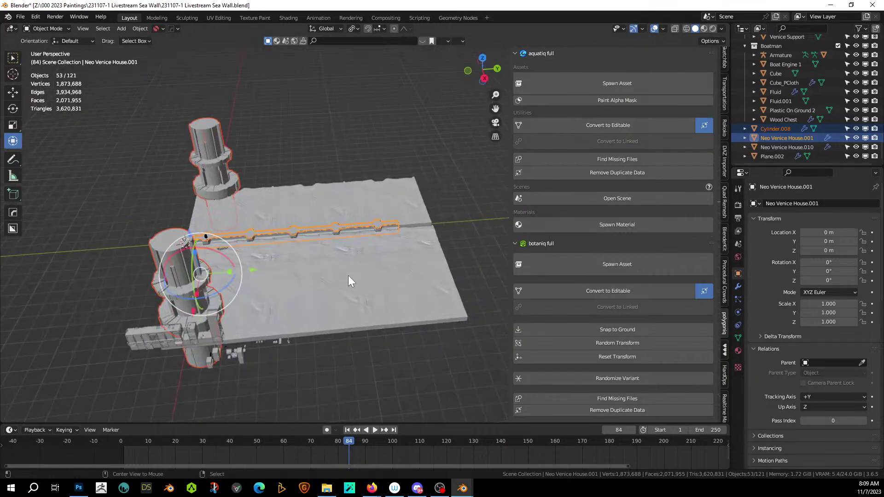
{"action": "key", "text": "alt+d"}
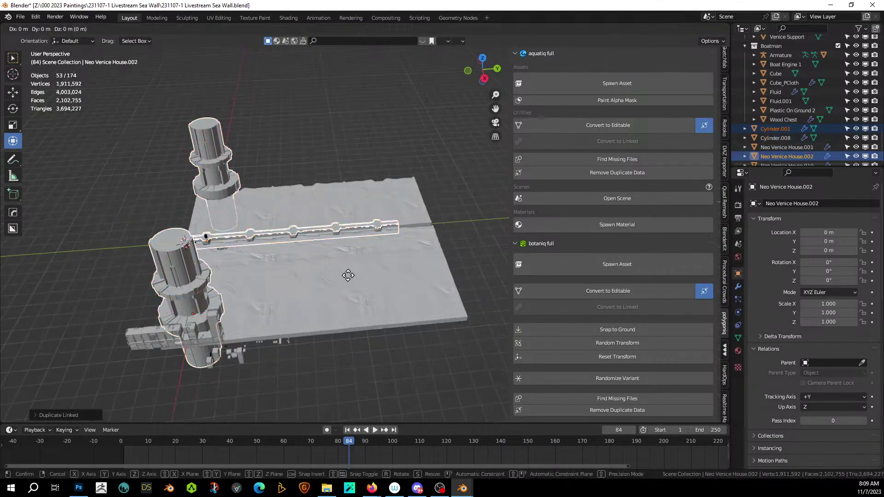
{"action": "key", "text": "y"}
{"action": "right_click", "coordinate": [426, 281]}
{"action": "key", "text": "ctrl+z"}
{"action": "key", "text": "ctrl+z"}
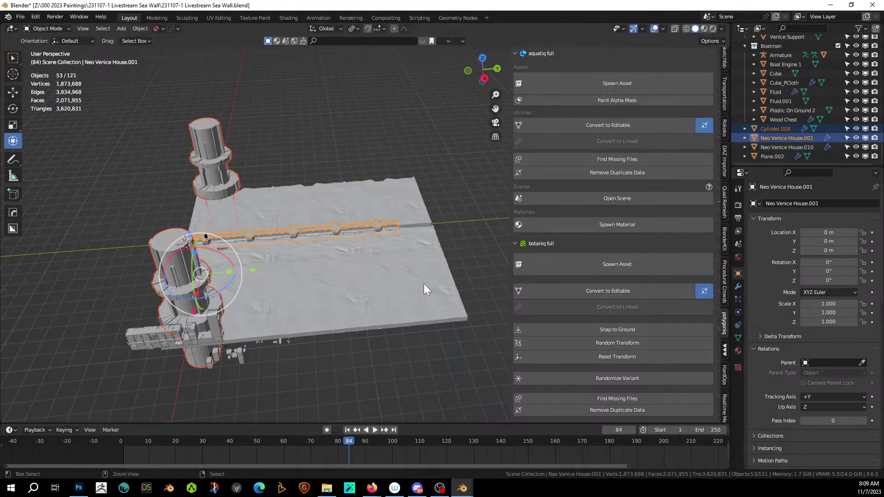
{"action": "key", "text": "ctrl+shift+z"}
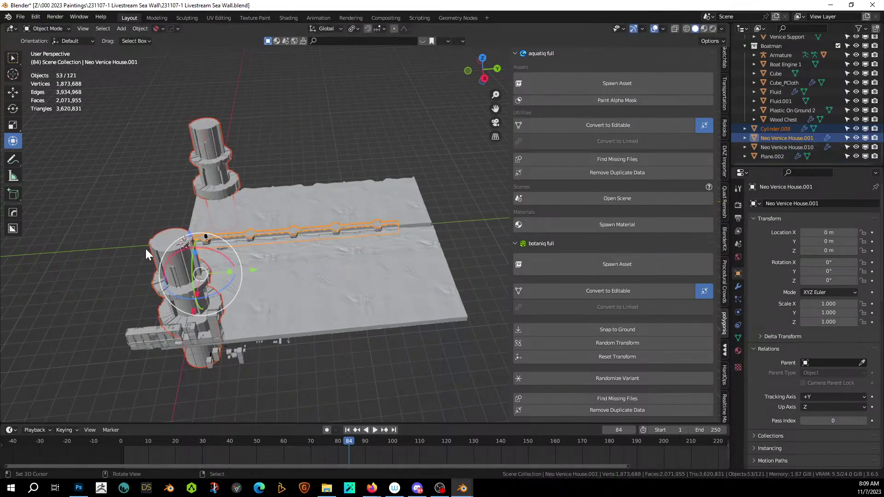
Step: Make a linked duplicate of the mirrored tower pair and move it about 140 m along Y to the wall's far end
{"action": "right_click", "coordinate": [161, 236]}
{"action": "key", "text": "alt+d"}
{"action": "right_click", "coordinate": [263, 290]}
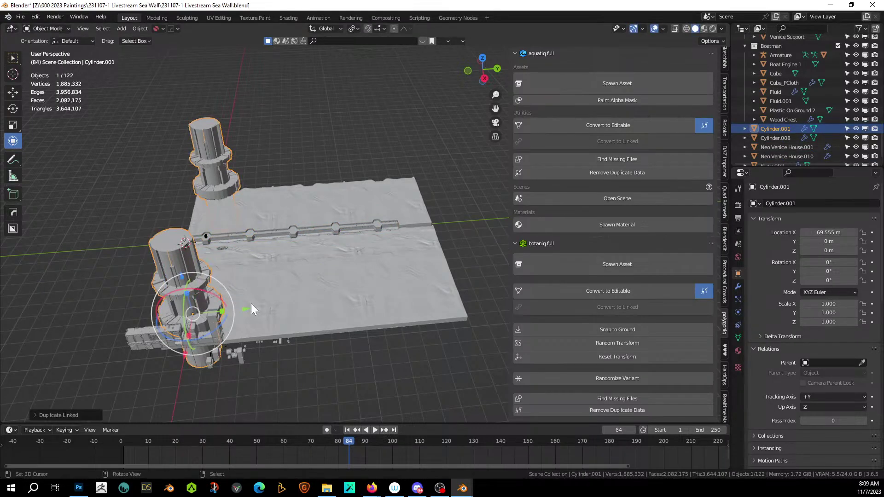
{"action": "key", "text": "g"}
{"action": "key", "text": "y"}
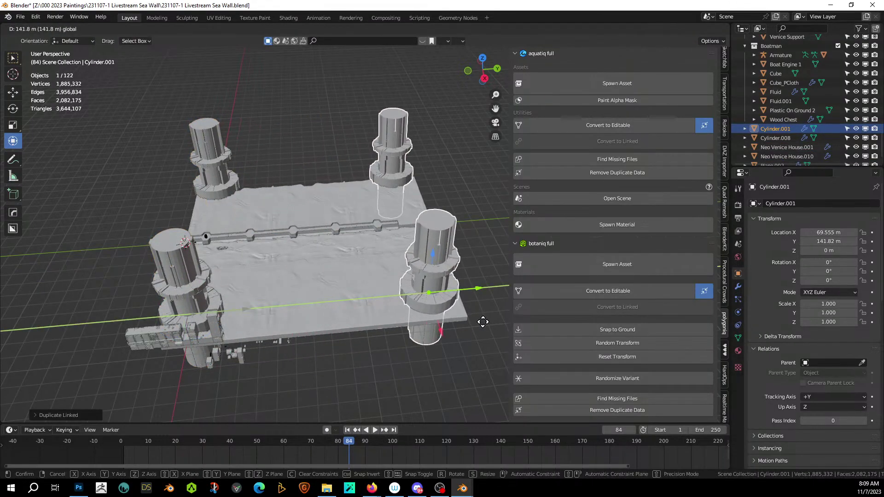
{"action": "left_click", "coordinate": [480, 322]}
Step: Move both mirrored tower pairs about 30 m along X toward the wall
{"action": "middle_click_drag", "start_coordinate": [419, 309], "coordinate": [345, 358]}
{"action": "scroll", "coordinate": [345, 352], "scroll_direction": "down", "scroll_amount": 5}
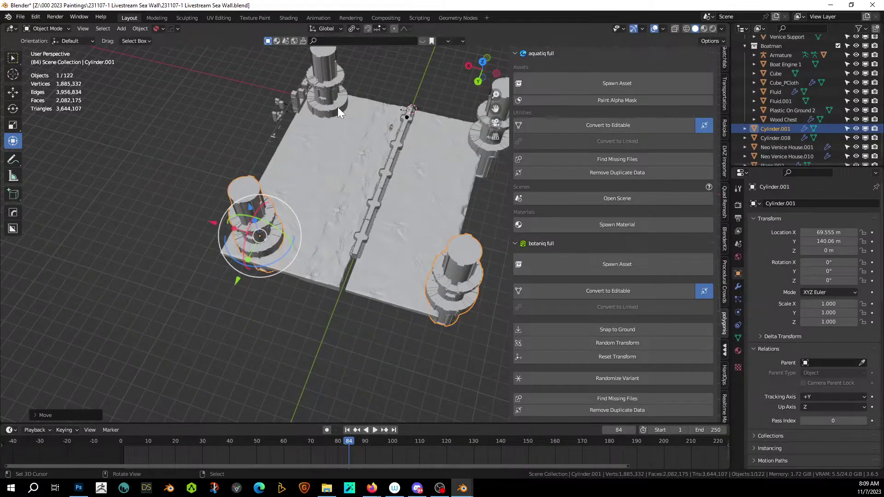
{"action": "left_click", "coordinate": [338, 85], "text": "shift"}
{"action": "key", "text": "g"}
{"action": "key", "text": "x"}
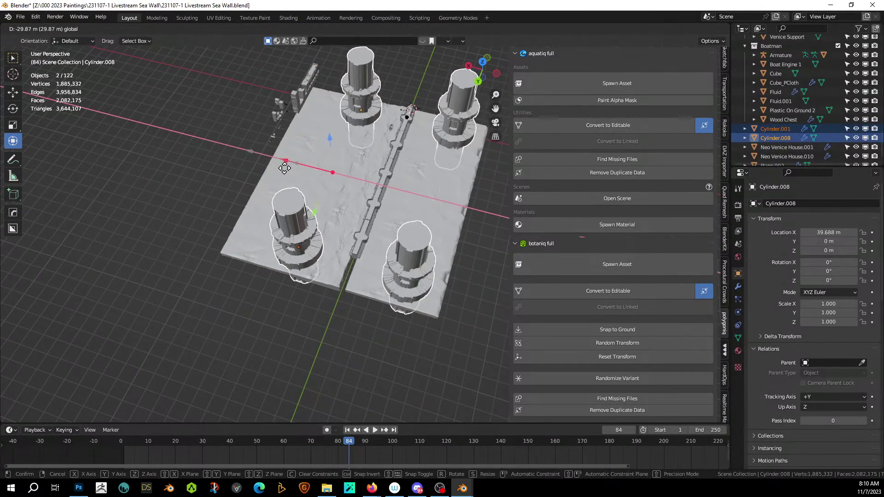
{"action": "left_click", "coordinate": [307, 172]}
Step: Set the Array count of the wall Neo Venice House.001 to 6 and check its far end between the towers
{"action": "middle_click_drag", "start_coordinate": [307, 171], "coordinate": [448, 162]}
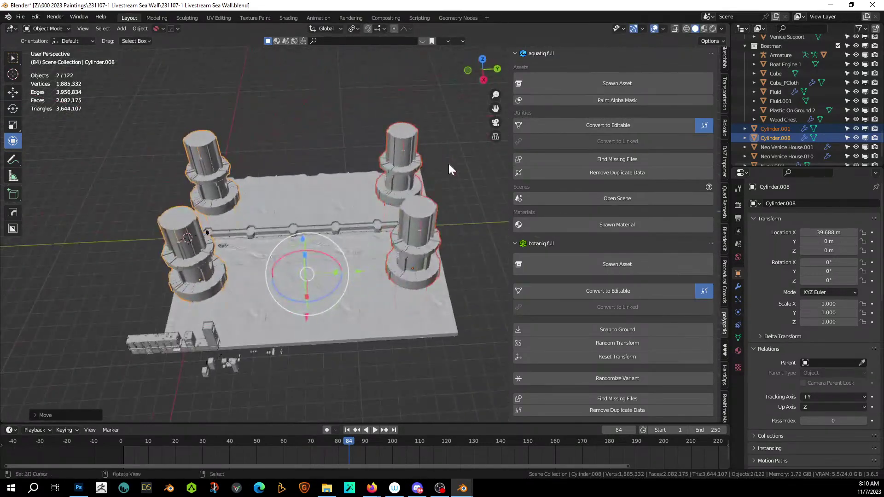
{"action": "left_click", "coordinate": [260, 227]}
{"action": "left_click", "coordinate": [739, 287]}
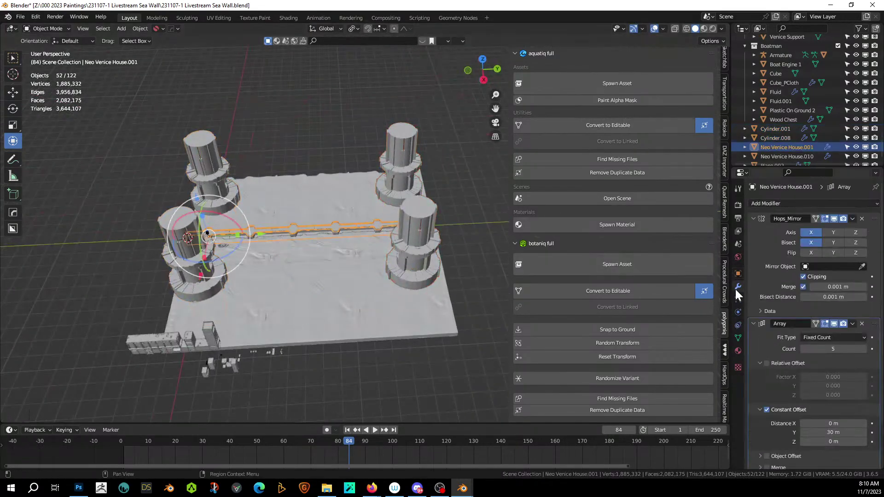
{"action": "left_click", "coordinate": [863, 349]}
{"action": "middle_click_drag", "start_coordinate": [402, 254], "coordinate": [417, 214]}
{"action": "scroll", "coordinate": [418, 214], "scroll_direction": "up", "scroll_amount": 5}
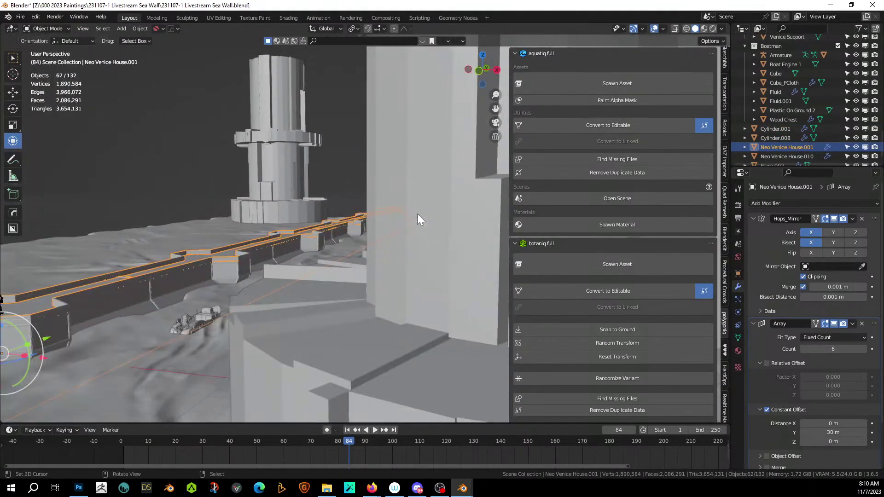
{"action": "scroll", "coordinate": [417, 213], "scroll_direction": "up", "scroll_amount": 8}
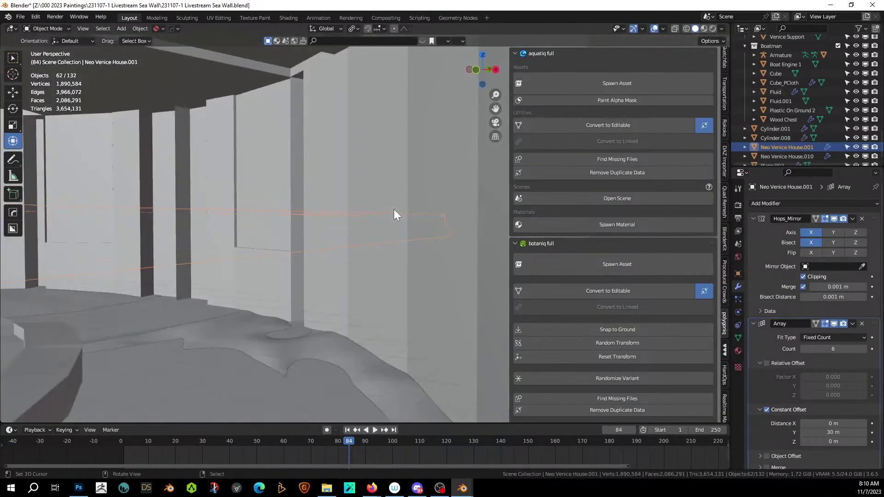
{"action": "scroll", "coordinate": [393, 209], "scroll_direction": "down", "scroll_amount": 10}
{"action": "middle_click_drag", "start_coordinate": [394, 209], "coordinate": [350, 330]}
{"action": "scroll", "coordinate": [350, 330], "scroll_direction": "down", "scroll_amount": 2}
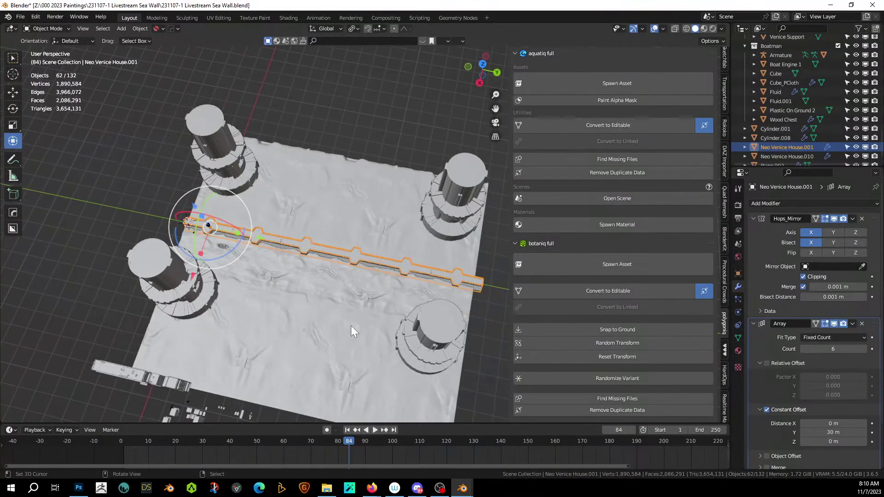
Step: Delete the leftover building Neo Venice House.010 at the edge of the ground
{"action": "middle_click_drag", "start_coordinate": [300, 360], "coordinate": [353, 303]}
{"action": "left_click", "coordinate": [304, 379]}
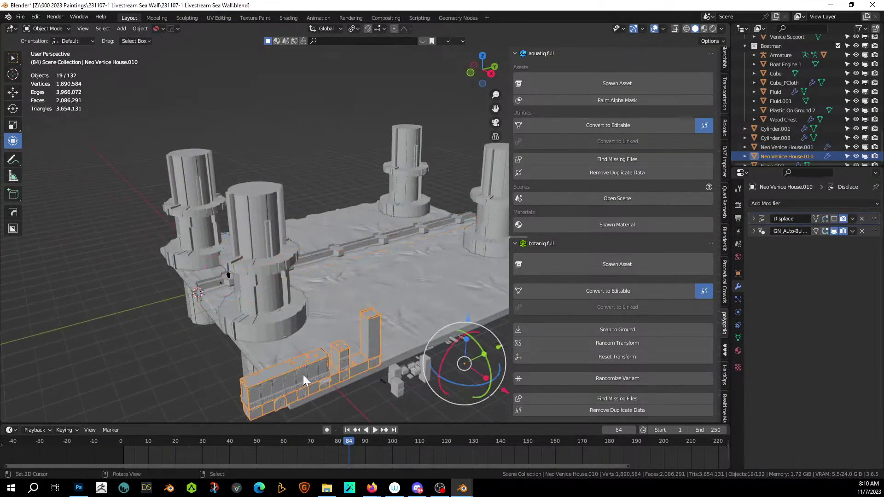
{"action": "key", "text": "Delete"}
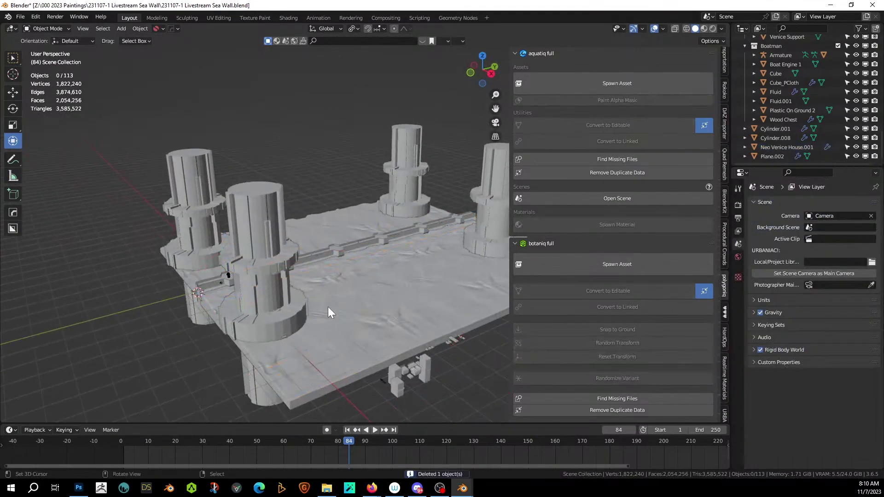
{"action": "middle_click_drag", "start_coordinate": [330, 302], "coordinate": [345, 278]}
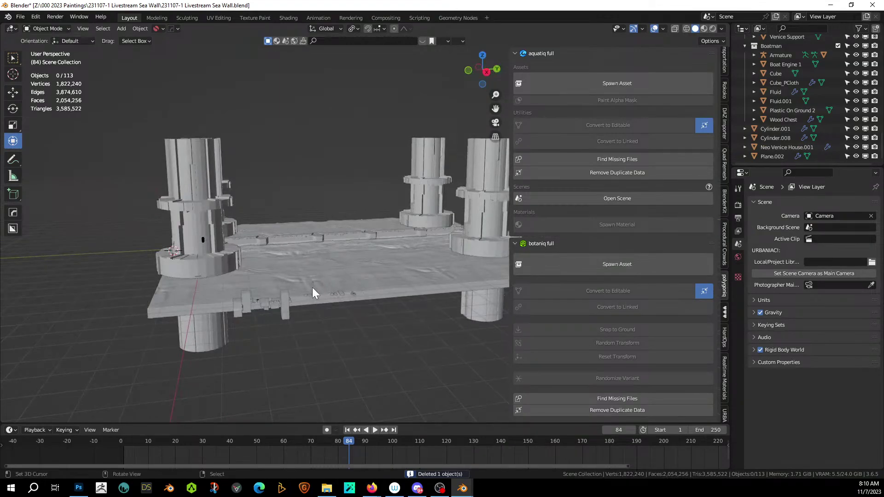
{"action": "middle_click_drag", "start_coordinate": [256, 253], "coordinate": [306, 297]}
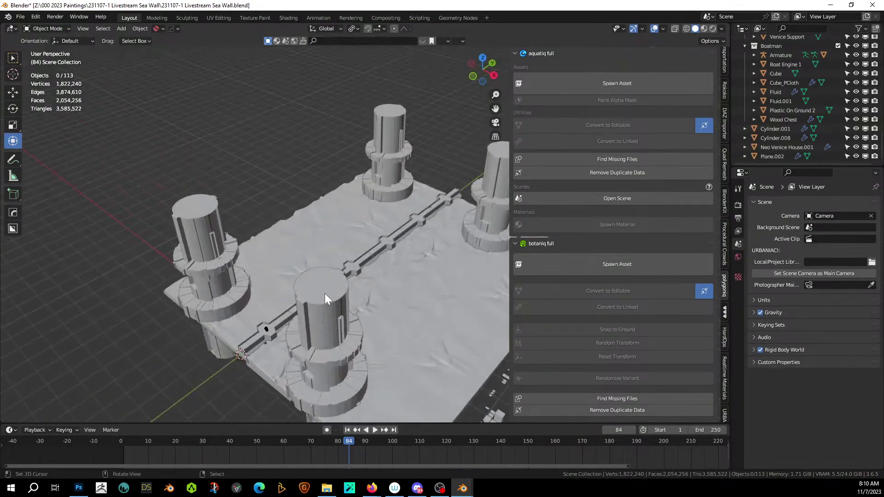
Step: Add a cube and, in front view, scale it along X into a long beam extending past both towers
{"action": "middle_click_drag", "start_coordinate": [333, 292], "coordinate": [324, 302]}
{"action": "key", "text": "shift+a"}
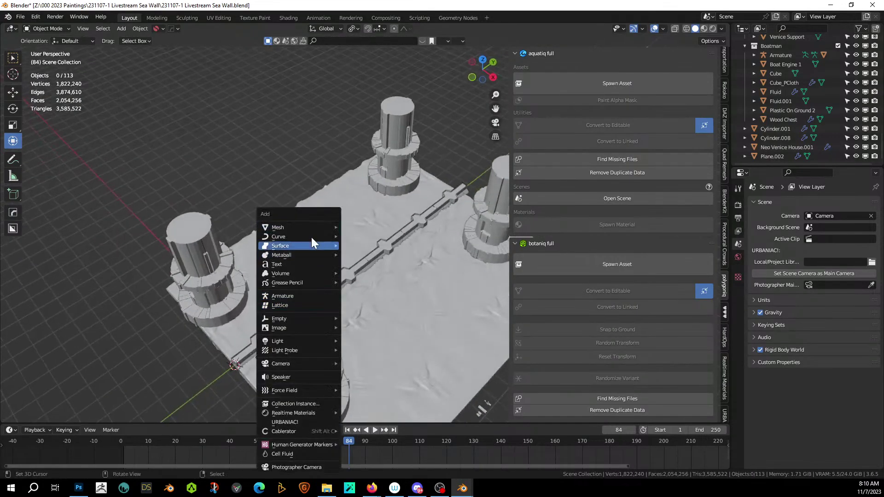
{"action": "mouse_move", "coordinate": [307, 227]}
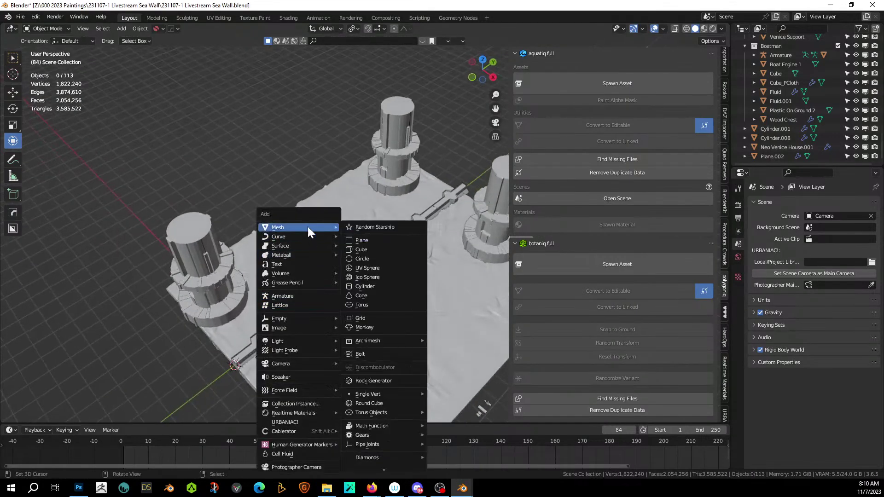
{"action": "left_click", "coordinate": [378, 249]}
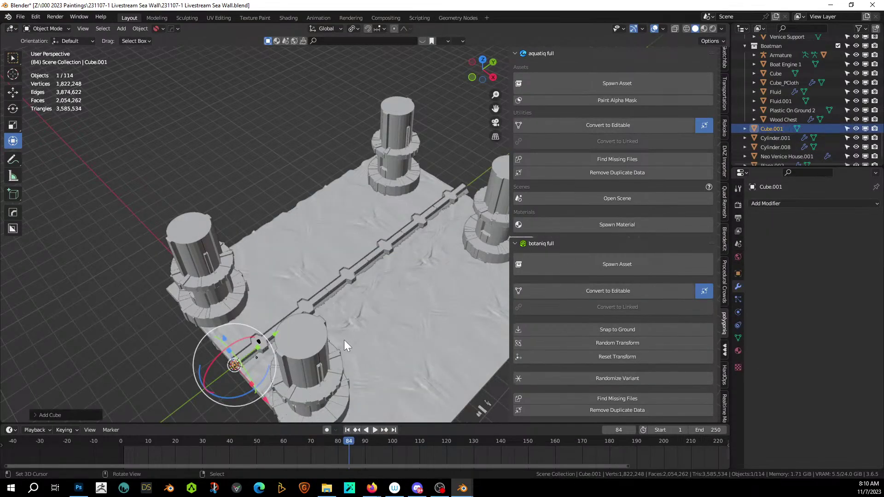
{"action": "key", "text": "KP_1"}
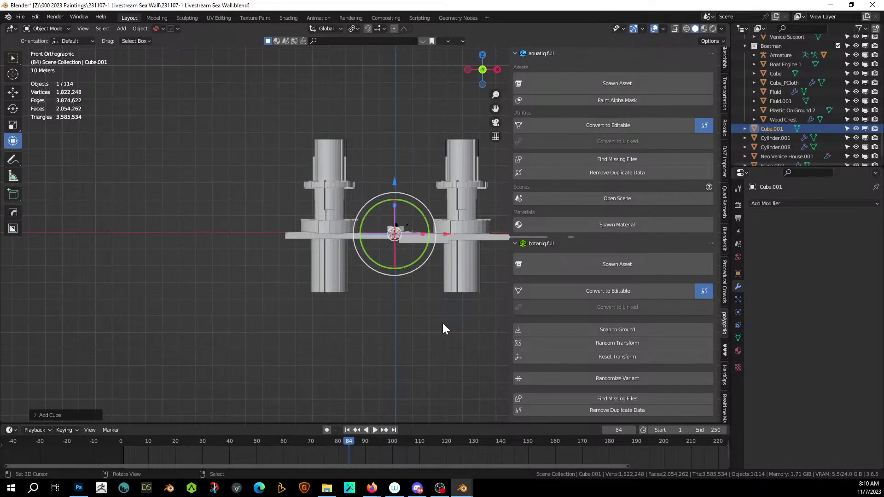
{"action": "key", "text": "s"}
{"action": "key", "text": "x"}
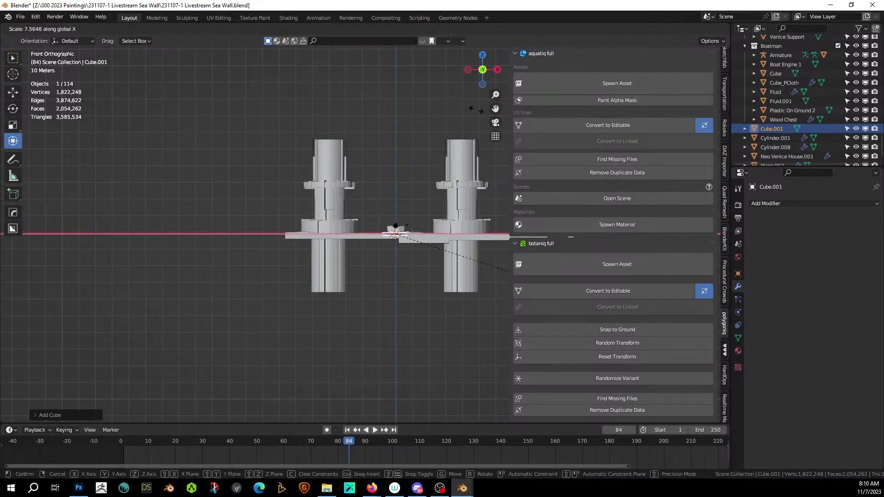
{"action": "left_click", "coordinate": [325, 172]}
Step: Raise the long beam along Z to the height of the tower tops
{"action": "key", "text": "g"}
{"action": "key", "text": "z"}
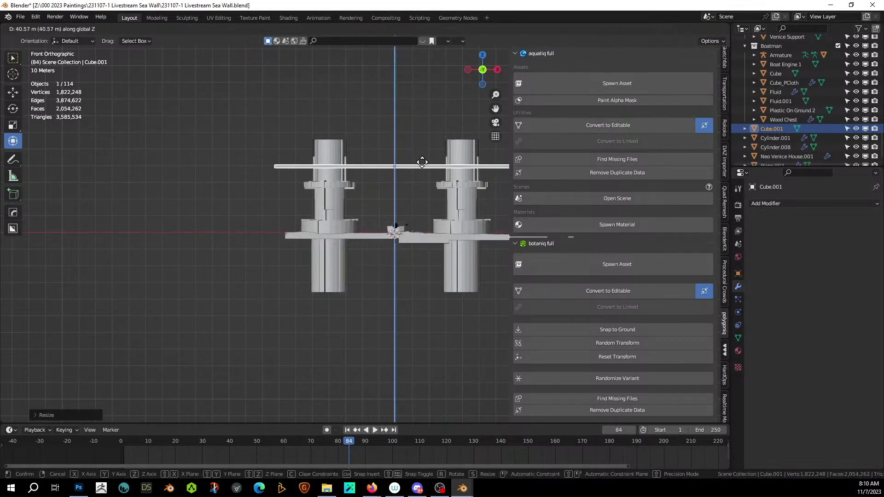
{"action": "left_click", "coordinate": [421, 138]}
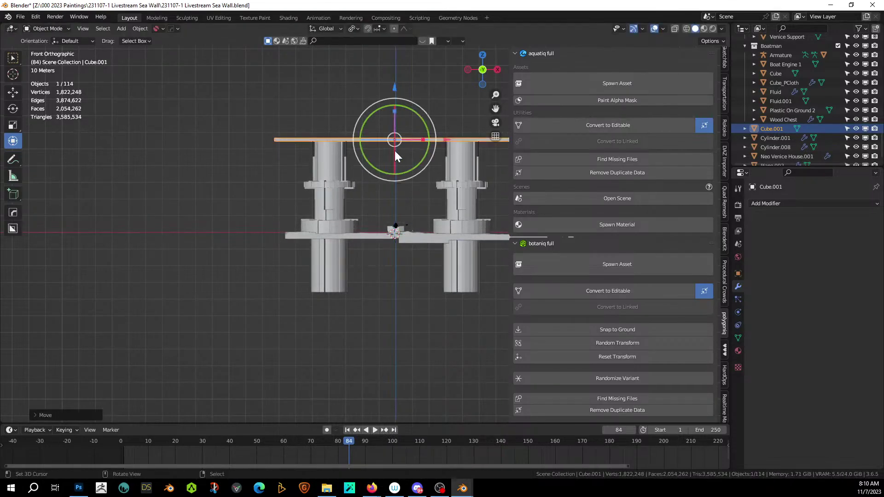
Step: Extend the beam's long side face along Y by about 170 m, forming a slab over all four towers
{"action": "middle_click_drag", "start_coordinate": [396, 156], "coordinate": [295, 229]}
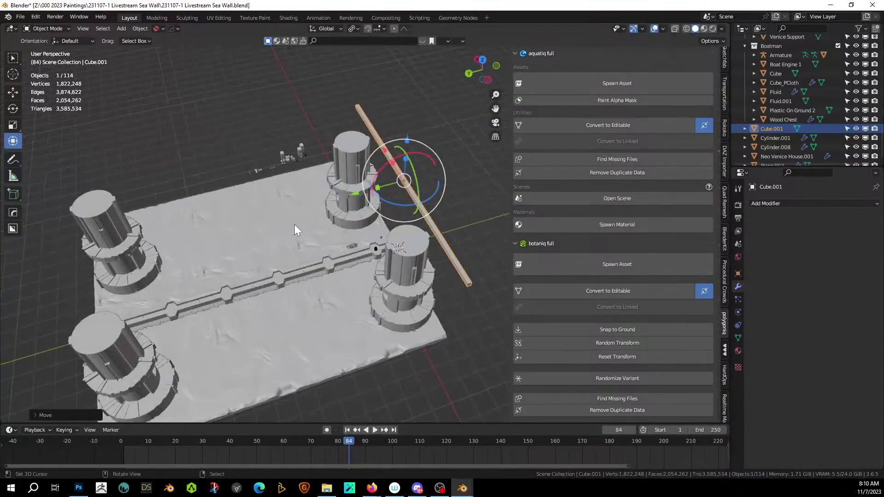
{"action": "scroll", "coordinate": [295, 225], "scroll_direction": "up", "scroll_amount": 3}
{"action": "key", "text": "Tab"}
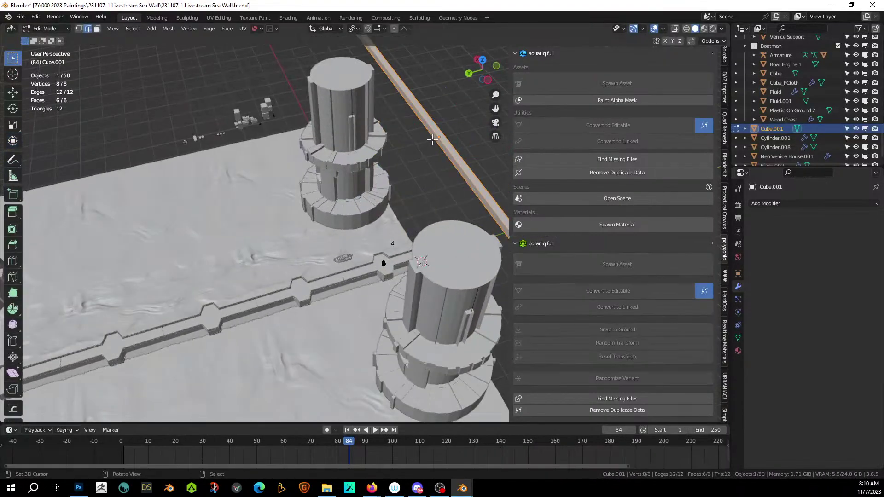
{"action": "key", "text": "3"}
{"action": "left_click", "coordinate": [433, 139]}
{"action": "scroll", "coordinate": [431, 144], "scroll_direction": "down", "scroll_amount": 5}
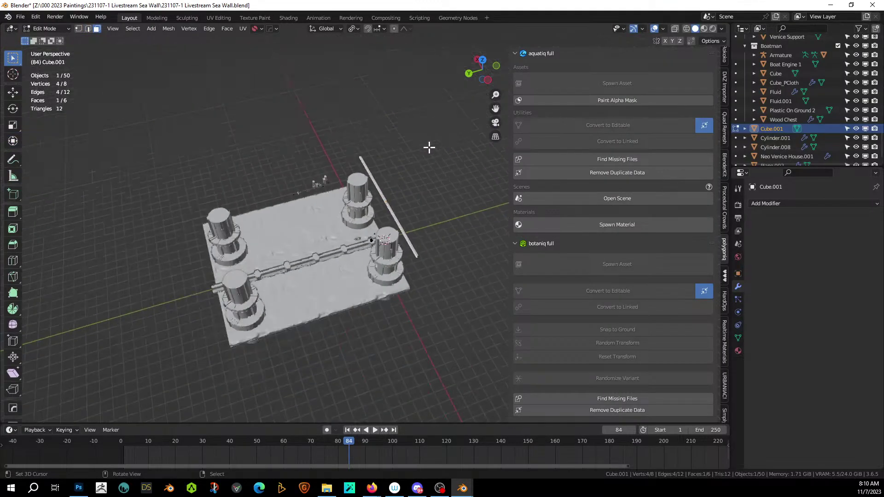
{"action": "key", "text": "g"}
{"action": "key", "text": "y"}
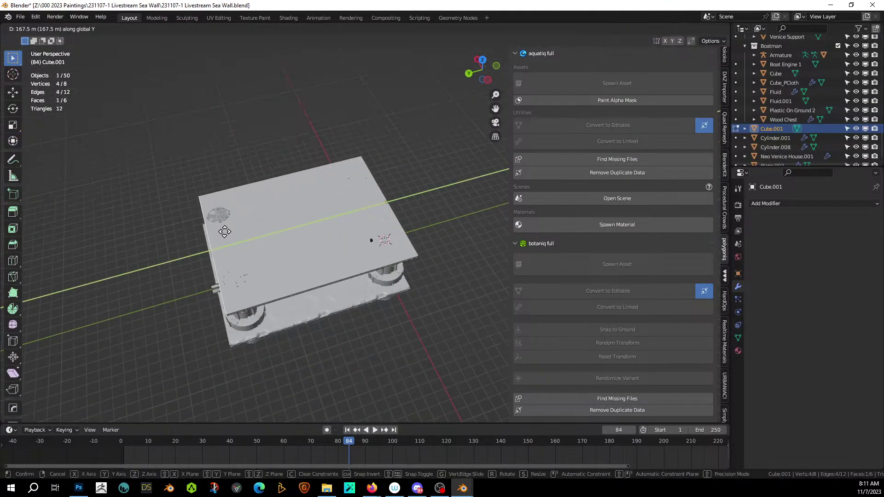
{"action": "left_click", "coordinate": [217, 235]}
{"action": "middle_click_drag", "start_coordinate": [243, 235], "coordinate": [290, 189]}
{"action": "scroll", "coordinate": [290, 193], "scroll_direction": "up", "scroll_amount": 3}
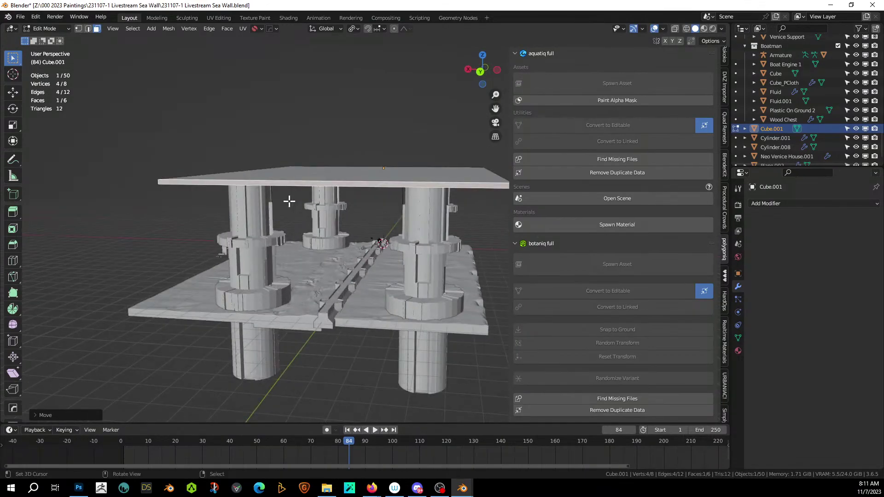
{"action": "middle_click_drag", "start_coordinate": [289, 201], "coordinate": [233, 187]}
{"action": "key", "text": "Tab"}
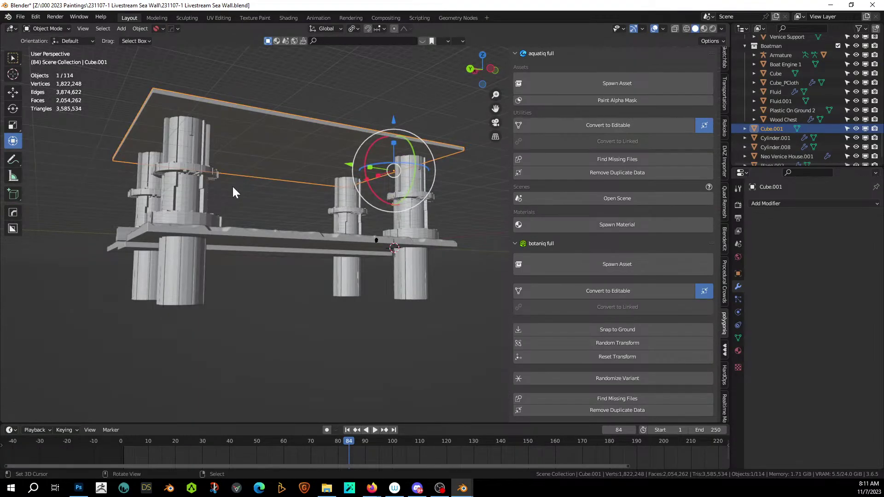
Step: Lower the slab along Z to the height of the towers' upper rings
{"action": "scroll", "coordinate": [285, 170], "scroll_direction": "up", "scroll_amount": 4}
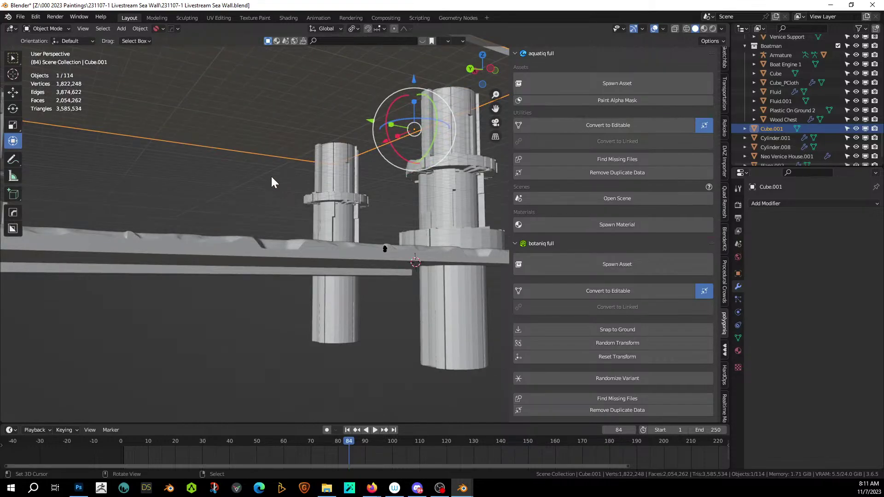
{"action": "middle_click_drag", "start_coordinate": [266, 182], "coordinate": [268, 200]}
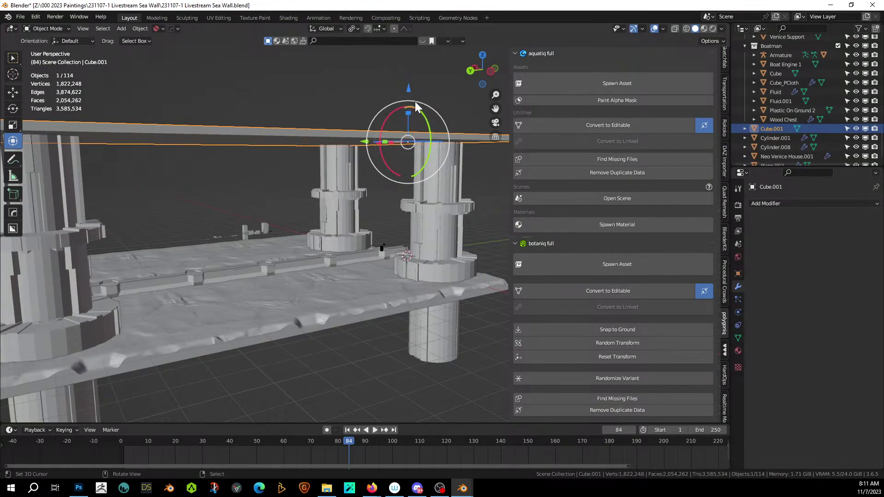
{"action": "left_click_drag", "start_coordinate": [409, 91], "coordinate": [412, 145]}
{"action": "middle_click_drag", "start_coordinate": [335, 165], "coordinate": [206, 162]}
{"action": "scroll", "coordinate": [199, 156], "scroll_direction": "up", "scroll_amount": 10}
{"action": "scroll", "coordinate": [207, 162], "scroll_direction": "down", "scroll_amount": 5}
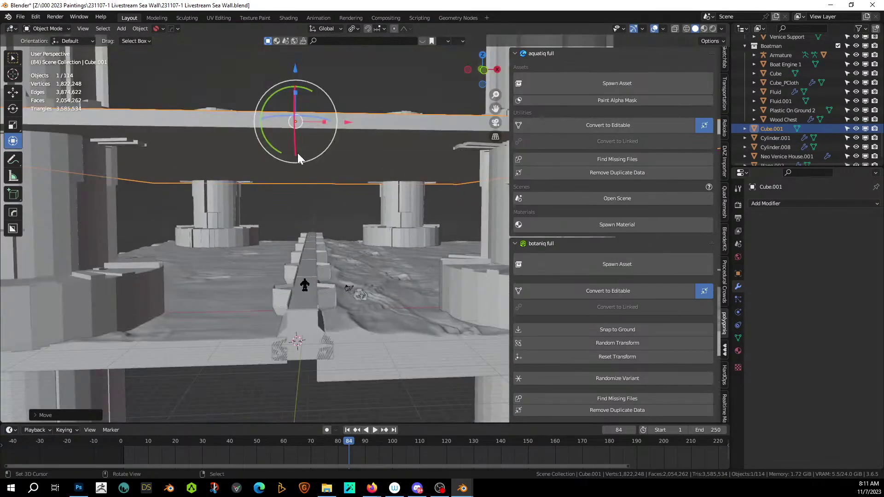
{"action": "mouse_move", "coordinate": [307, 160]}
{"action": "middle_mouse_down"}
{"action": "mouse_move", "coordinate": [310, 171]}
{"action": "mouse_move", "coordinate": [322, 152]}
{"action": "middle_mouse_up"}
{"action": "left_click_drag", "start_coordinate": [305, 78], "coordinate": [284, 90]}
{"action": "middle_click_drag", "start_coordinate": [284, 89], "coordinate": [329, 134]}
{"action": "scroll", "coordinate": [329, 134], "scroll_direction": "down", "scroll_amount": 4}
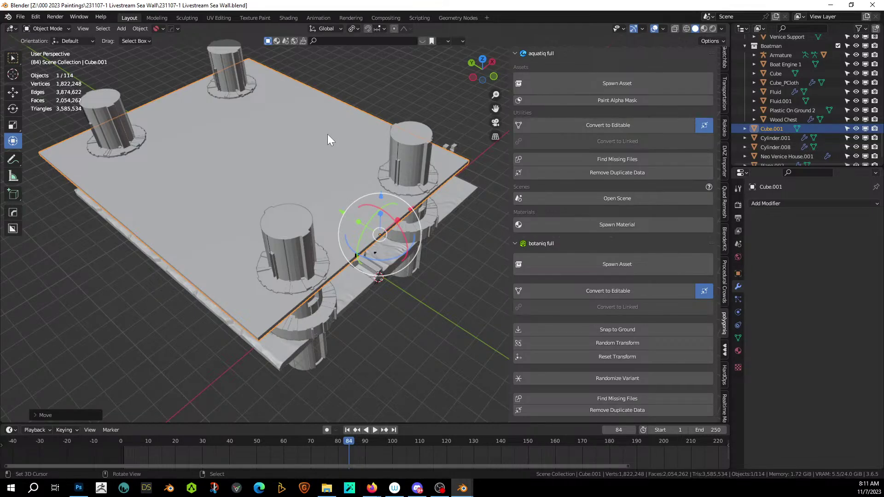
Step: Scale the slab along X to about 0.83 and apply its rotation and scale
{"action": "middle_click_drag", "start_coordinate": [327, 134], "coordinate": [374, 265]}
{"action": "scroll", "coordinate": [306, 181], "scroll_direction": "up", "scroll_amount": 5}
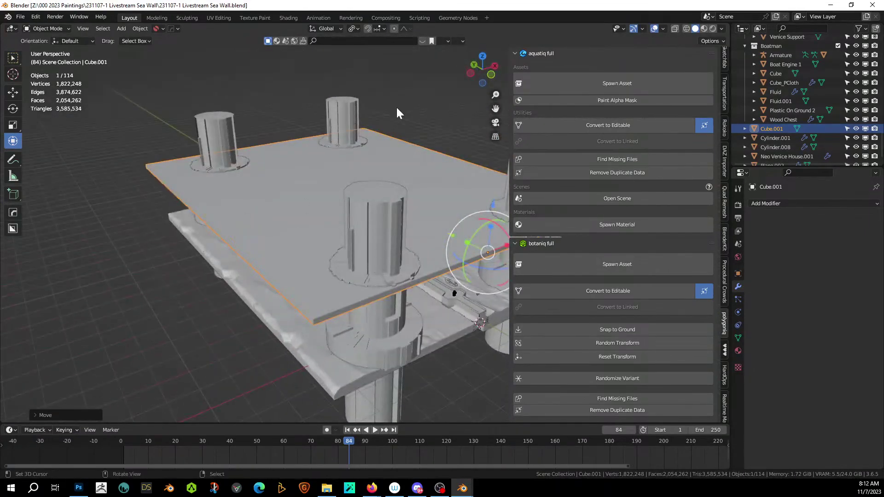
{"action": "middle_click_drag", "start_coordinate": [405, 179], "coordinate": [347, 170]}
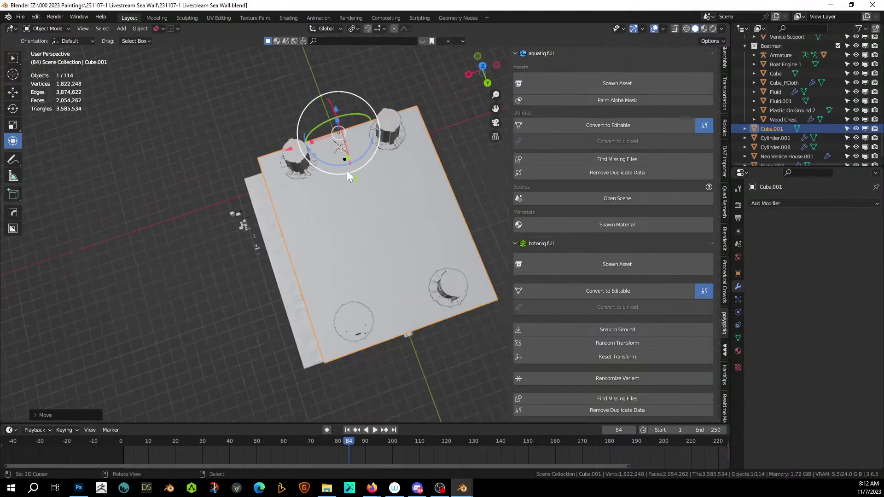
{"action": "key", "text": "s"}
{"action": "key", "text": "x"}
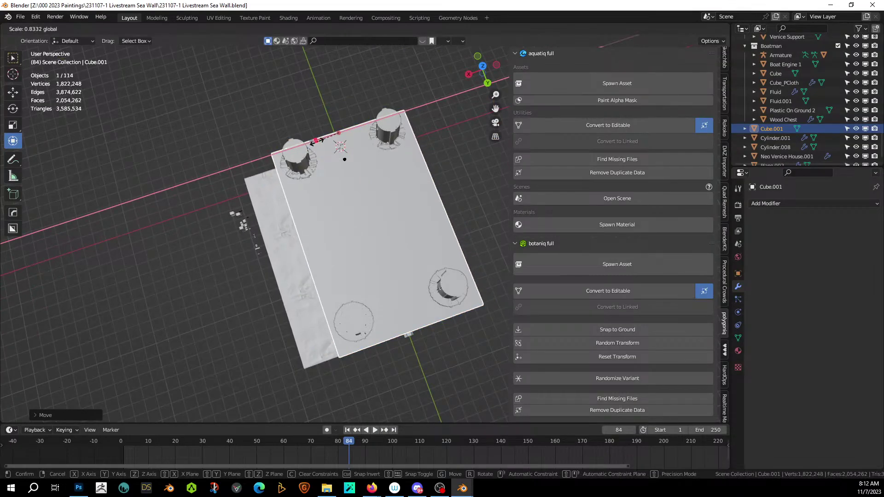
{"action": "left_click", "coordinate": [316, 141]}
{"action": "middle_click_drag", "start_coordinate": [316, 141], "coordinate": [401, 143]}
{"action": "scroll", "coordinate": [368, 117], "scroll_direction": "up", "scroll_amount": 5}
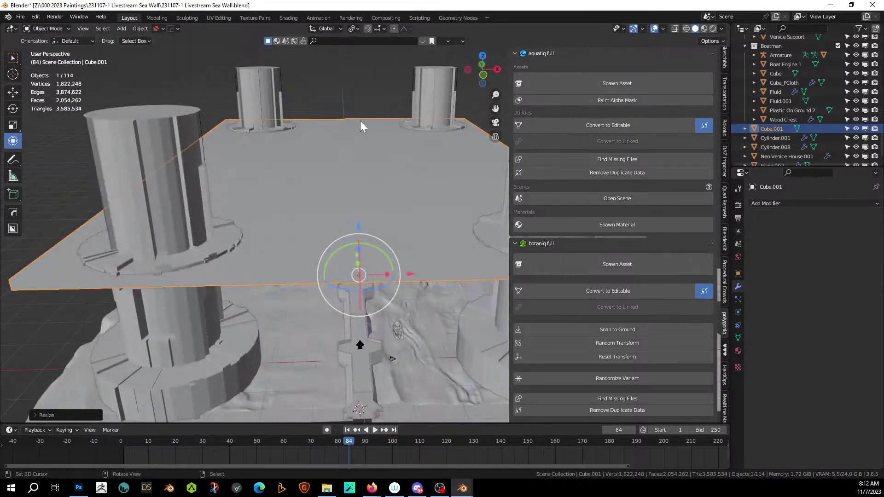
{"action": "key", "text": "ctrl+a"}
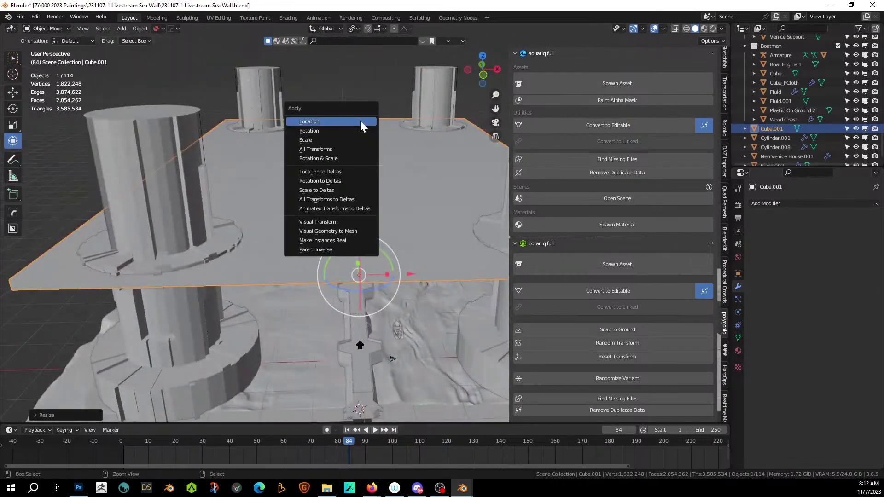
{"action": "left_click", "coordinate": [333, 157]}
Step: Select the slab's underside face and run Random Slice on it with Inset enabled
{"action": "middle_click_drag", "start_coordinate": [332, 158], "coordinate": [266, 208]}
{"action": "scroll", "coordinate": [334, 124], "scroll_direction": "up", "scroll_amount": 3}
{"action": "key", "text": "Tab"}
{"action": "left_click", "coordinate": [270, 192]}
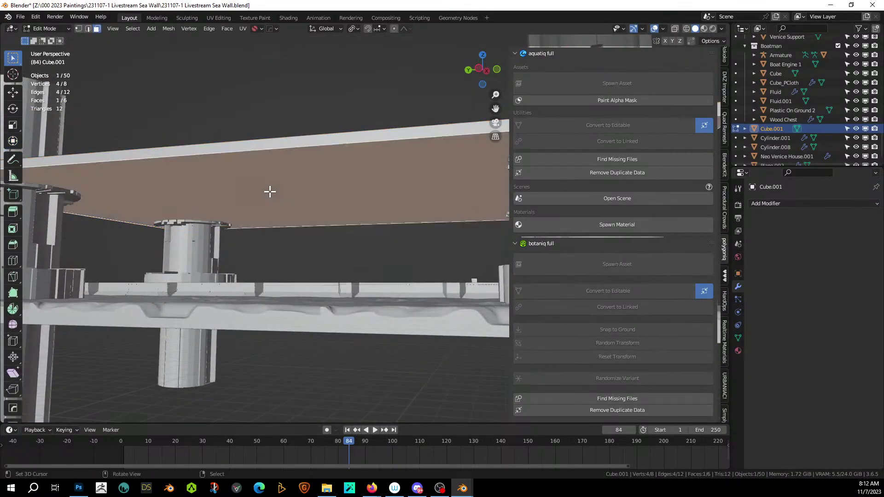
{"action": "key", "text": "Tab"}
{"action": "key", "text": "shift+alt+x"}
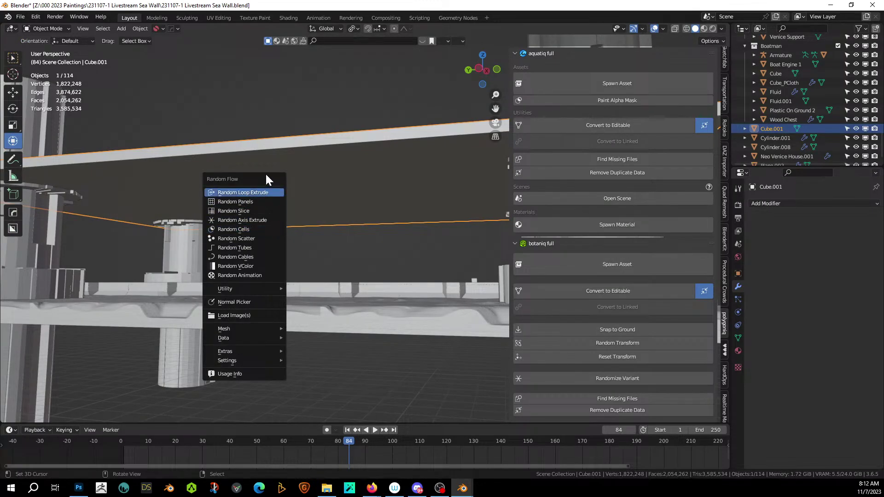
{"action": "key", "text": "Tab"}
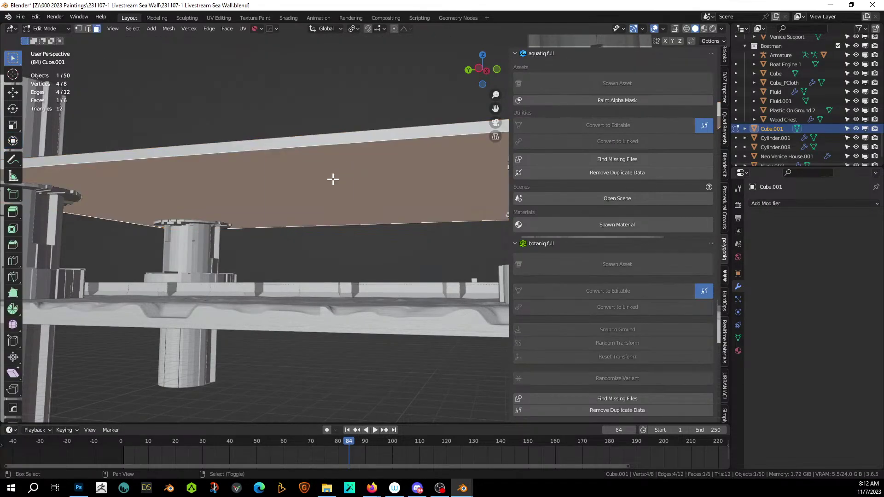
{"action": "key", "text": "shift+alt+x"}
{"action": "left_click", "coordinate": [323, 198]}
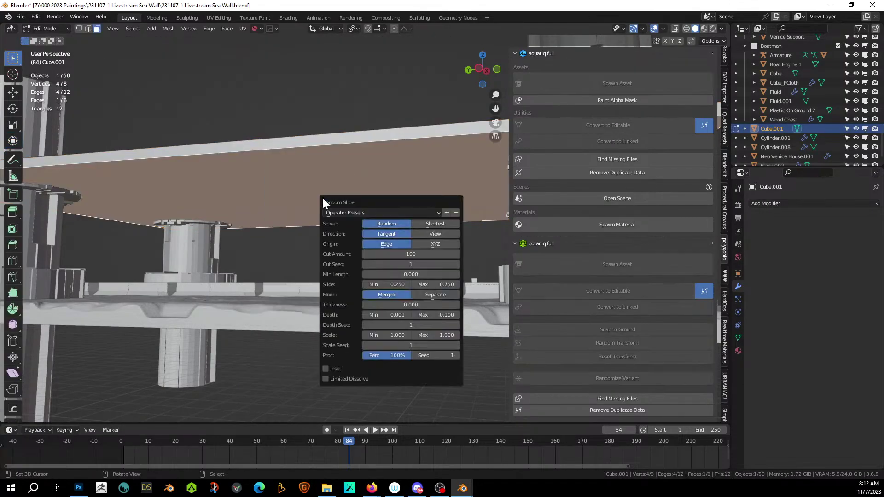
{"action": "left_click", "coordinate": [325, 369]}
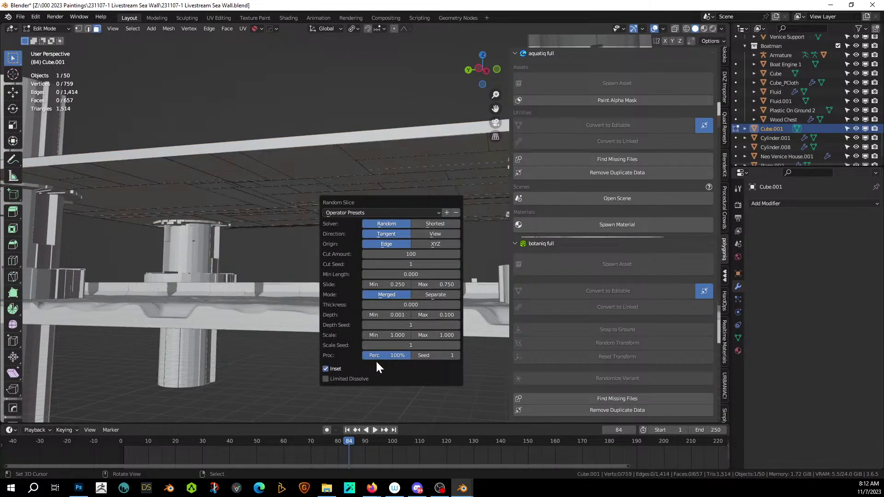
Step: Try Random Slice maximum depths of 0.05 and 0.5, and settle on 1
{"action": "left_click", "coordinate": [442, 316]}
{"action": "type", "text": ".05"}
{"action": "key", "text": "Return"}
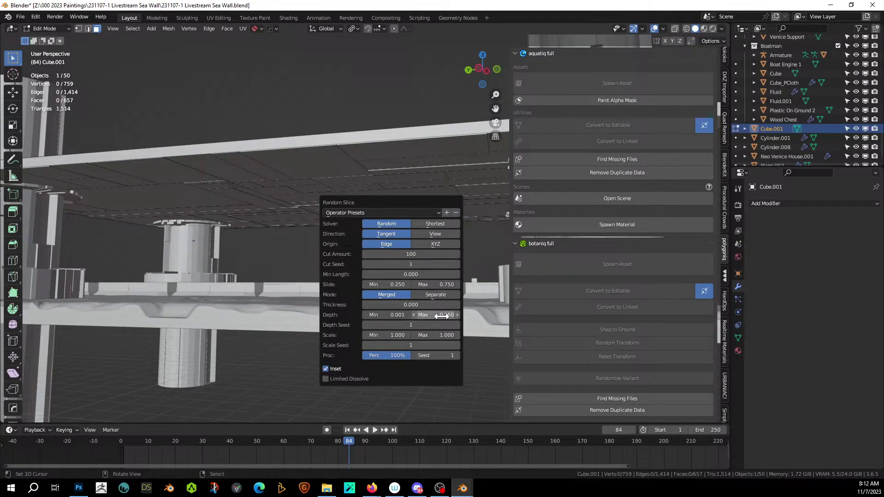
{"action": "left_click", "coordinate": [441, 316]}
{"action": "type", "text": ".5"}
{"action": "key", "text": "Return"}
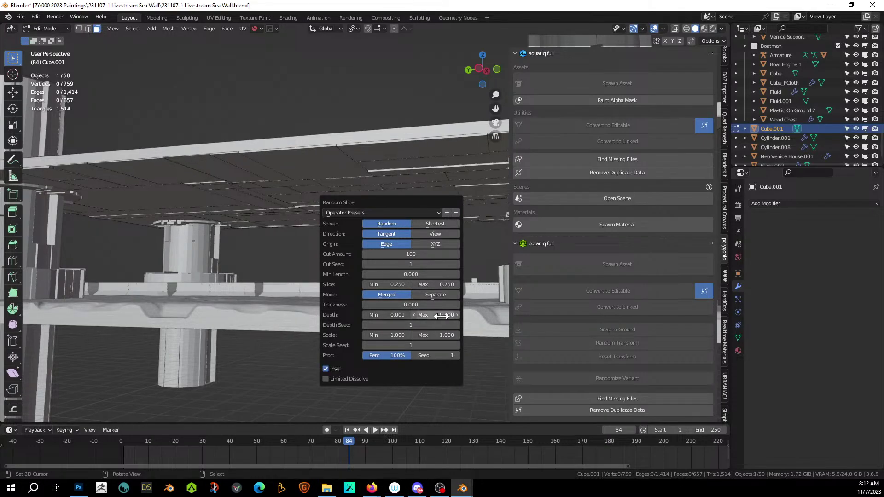
{"action": "left_click", "coordinate": [442, 316]}
{"action": "type", "text": "1"}
{"action": "key", "text": "Return"}
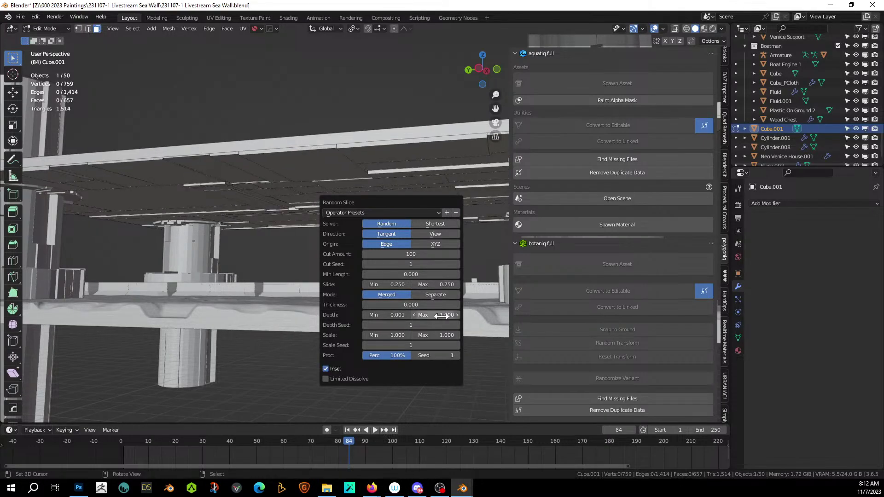
Step: Set the Random Slice cut amount on the slab's underside to 200 and save the file
{"action": "mouse_move", "coordinate": [259, 193]}
{"action": "middle_mouse_down"}
{"action": "mouse_move", "coordinate": [231, 210]}
{"action": "mouse_move", "coordinate": [162, 199]}
{"action": "mouse_move", "coordinate": [192, 203]}
{"action": "mouse_move", "coordinate": [180, 233]}
{"action": "mouse_move", "coordinate": [194, 199]}
{"action": "mouse_move", "coordinate": [236, 192]}
{"action": "mouse_move", "coordinate": [271, 200]}
{"action": "middle_mouse_up"}
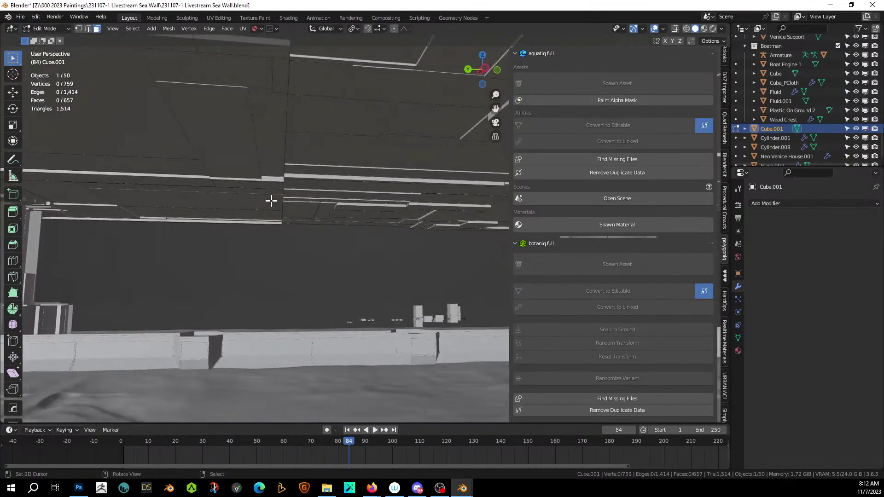
{"action": "key", "text": "F9"}
{"action": "left_click", "coordinate": [355, 257]}
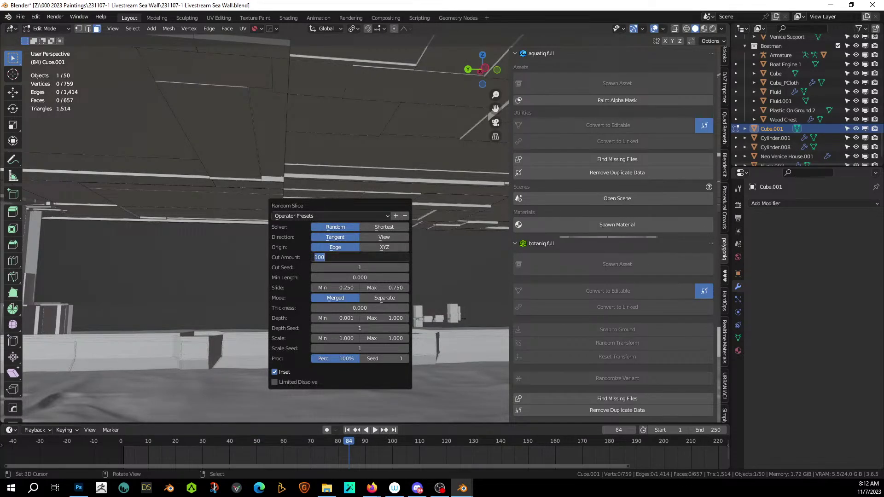
{"action": "type", "text": "200"}
{"action": "key", "text": "Return"}
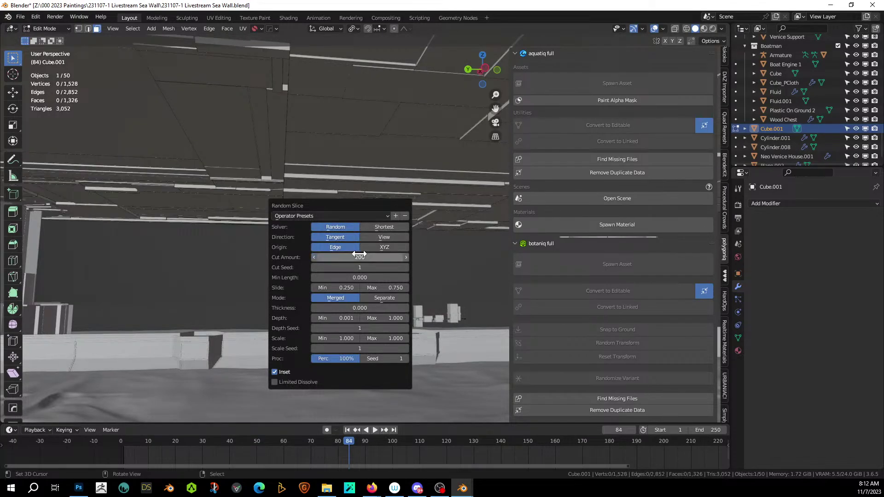
{"action": "middle_click_drag", "start_coordinate": [371, 249], "coordinate": [126, 194]}
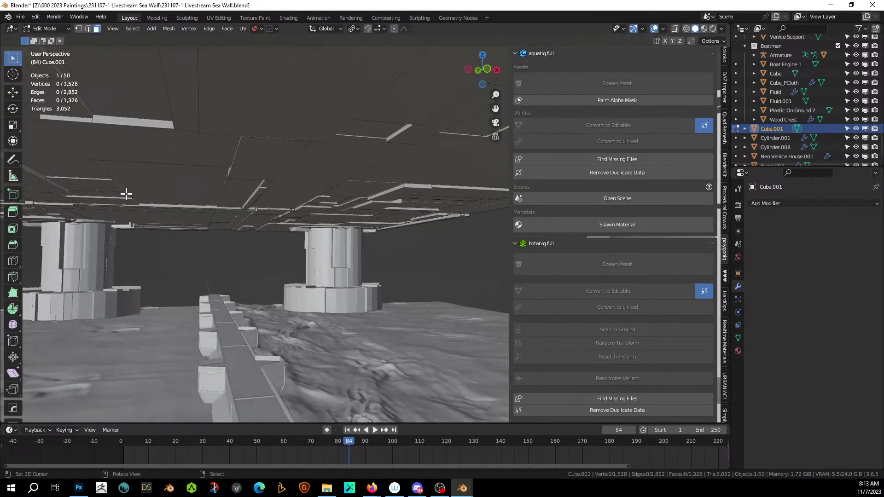
{"action": "scroll", "coordinate": [125, 194], "scroll_direction": "up", "scroll_amount": 4}
{"action": "key", "text": "ctrl+s"}
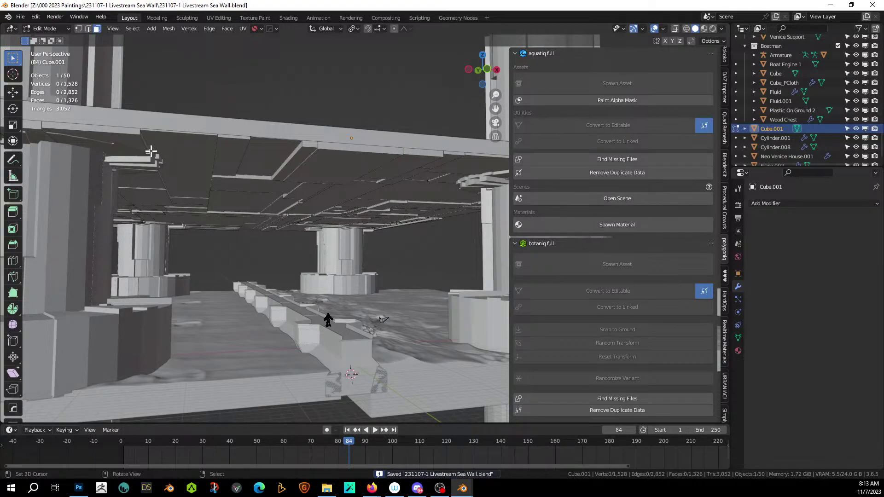
Step: Examine the sliced slab from above and below, and return to Object Mode
{"action": "middle_click_drag", "start_coordinate": [235, 221], "coordinate": [285, 226]}
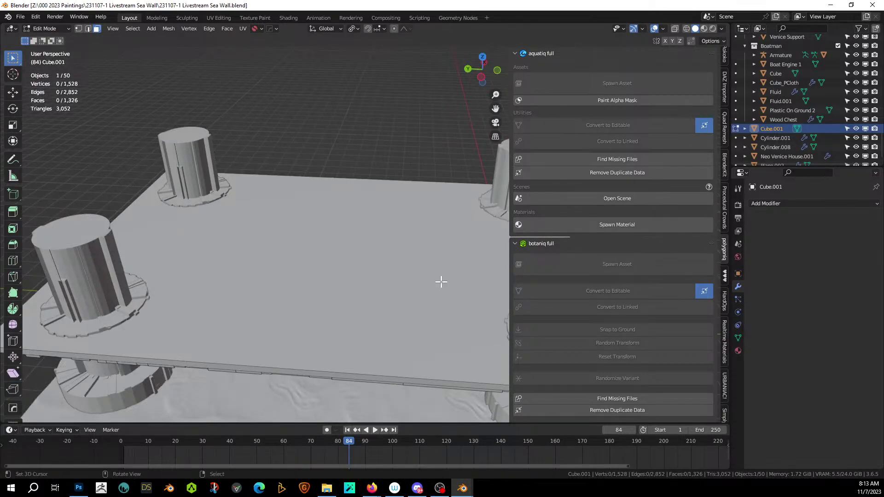
{"action": "middle_click_drag", "start_coordinate": [299, 324], "coordinate": [199, 317]}
{"action": "middle_click_drag", "start_coordinate": [352, 299], "coordinate": [439, 263]}
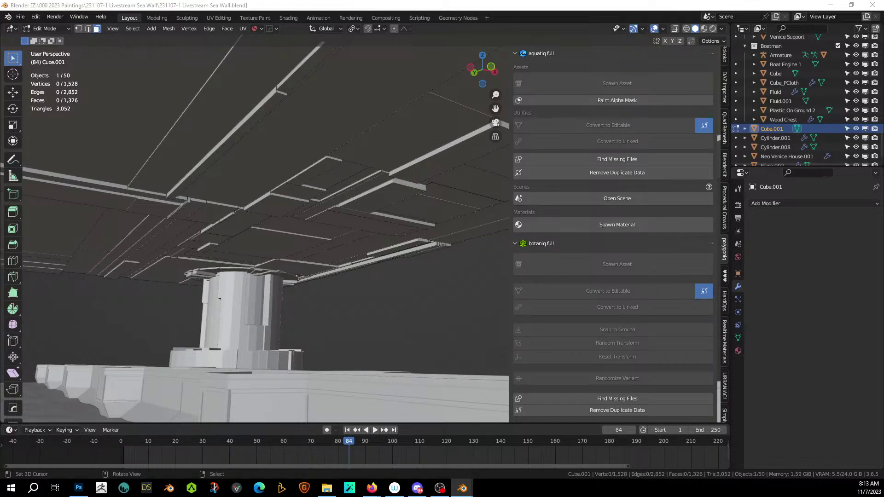
{"action": "left_click_drag", "start_coordinate": [381, 89], "coordinate": [294, 122]}
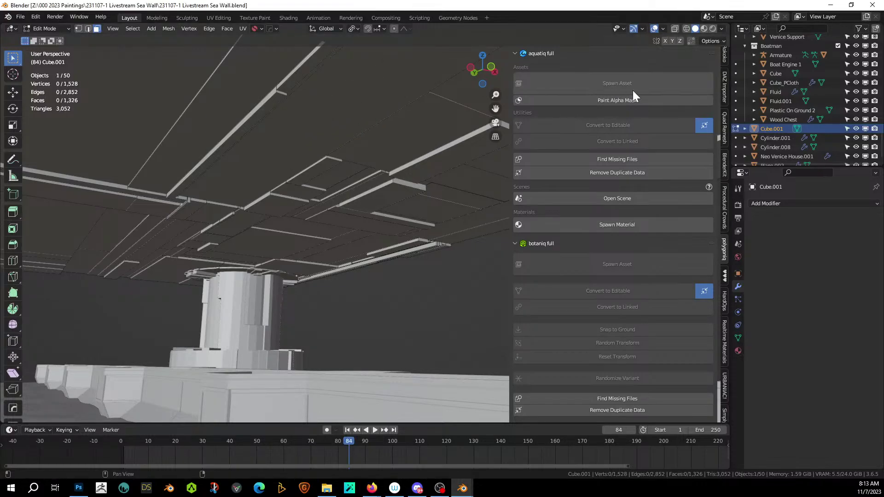
{"action": "left_click", "coordinate": [284, 170]}
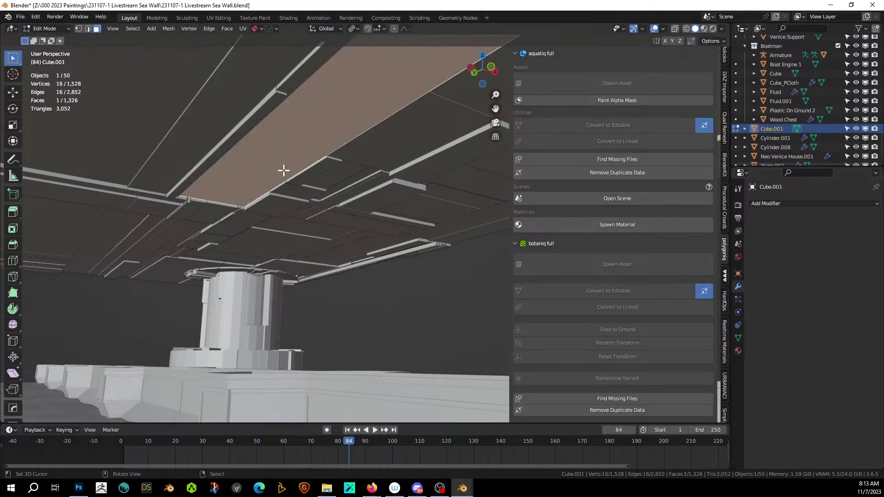
{"action": "key", "text": "Tab"}
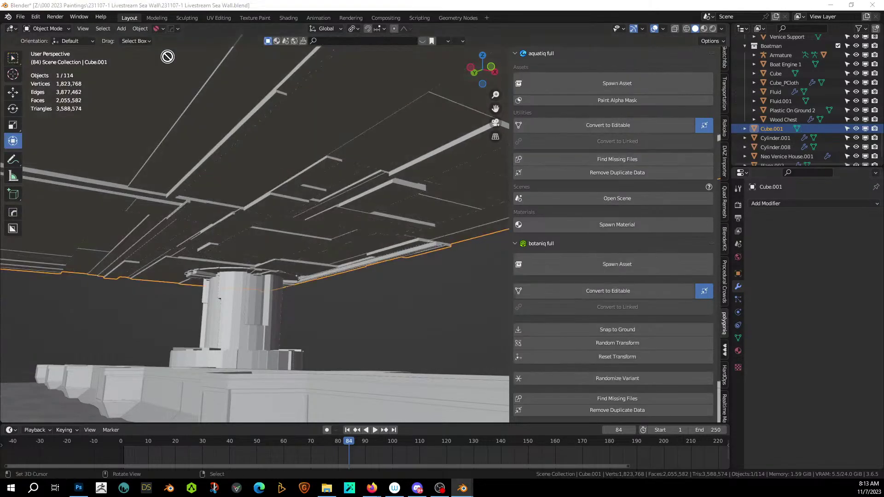
{"action": "left_click_drag", "start_coordinate": [167, 56], "coordinate": [214, 139]}
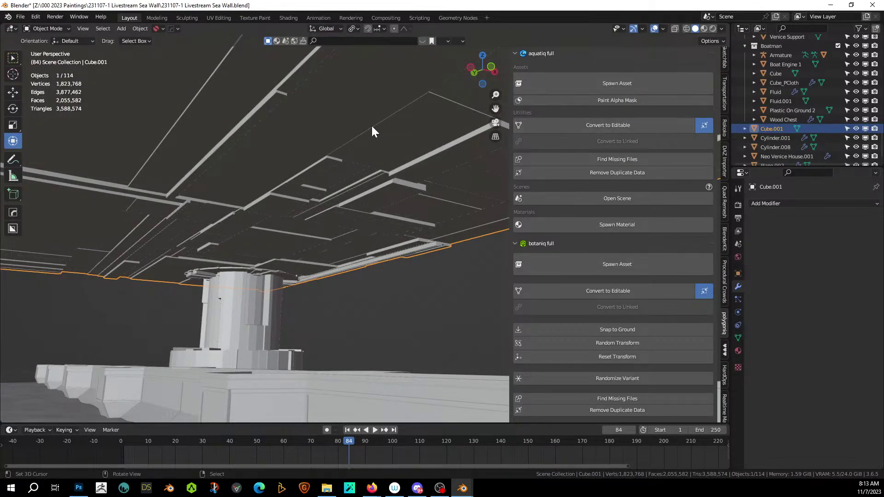
{"action": "middle_click_drag", "start_coordinate": [371, 125], "coordinate": [365, 159]}
{"action": "scroll", "coordinate": [365, 159], "scroll_direction": "down", "scroll_amount": 3}
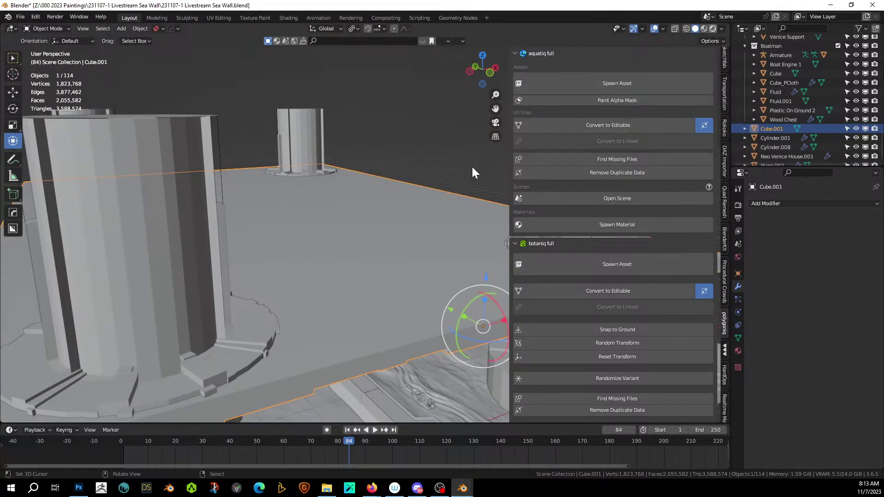
Step: Switch to rendered shading and replace the slab's material with the towers' plating_shader
{"action": "key", "text": "z"}
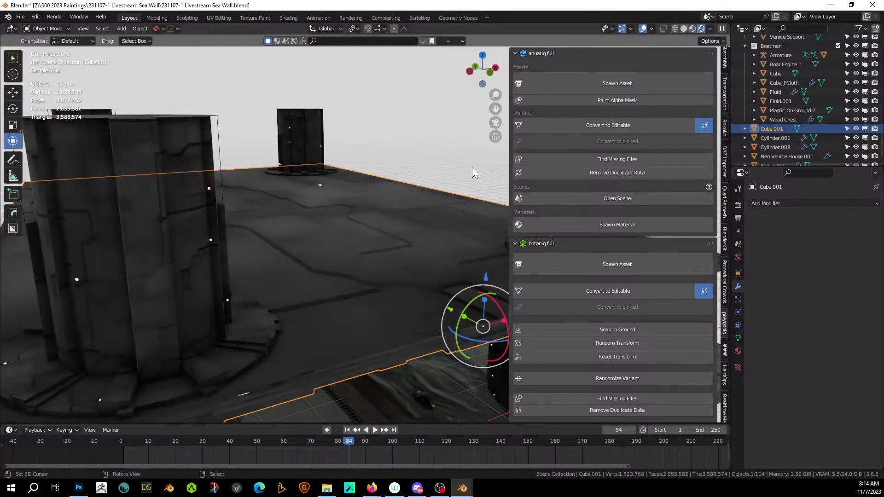
{"action": "middle_click_drag", "start_coordinate": [269, 192], "coordinate": [338, 229]}
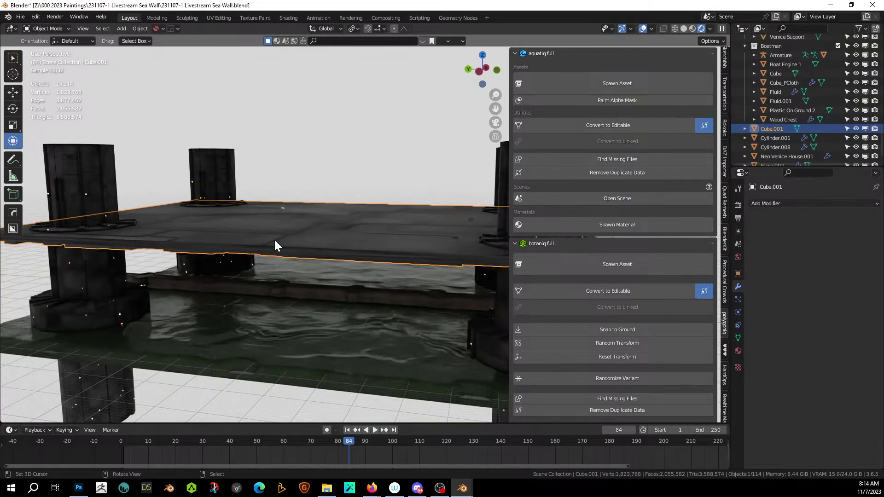
{"action": "left_click", "coordinate": [51, 182]}
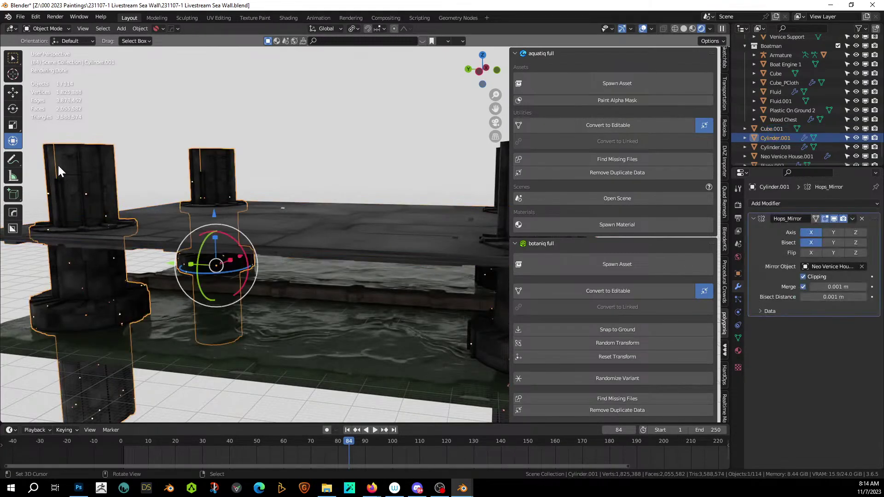
{"action": "left_click", "coordinate": [737, 350]}
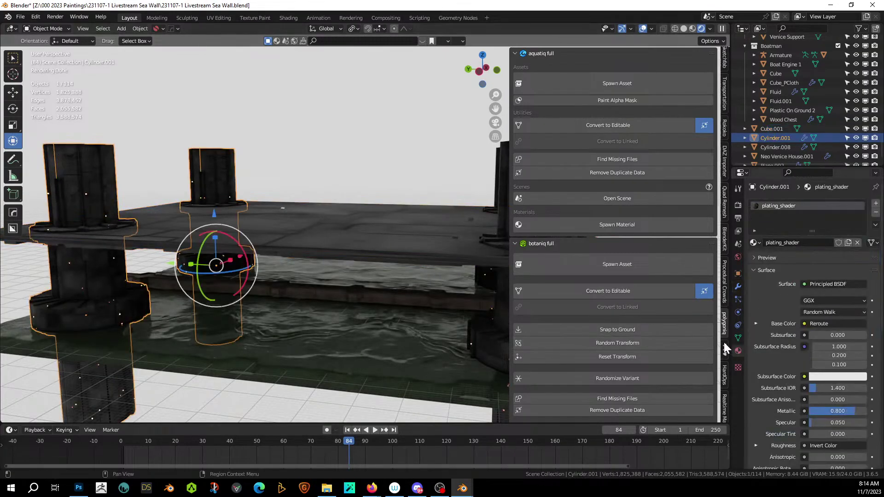
{"action": "left_click", "coordinate": [336, 244]}
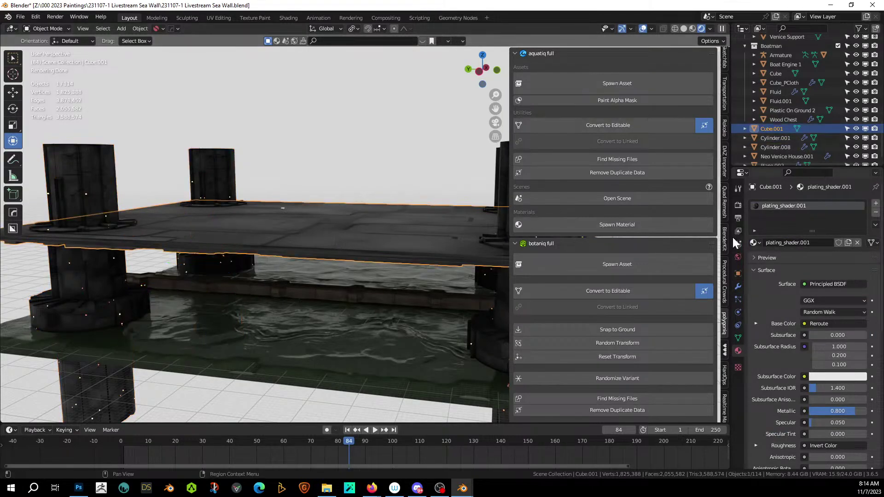
{"action": "left_click", "coordinate": [755, 242]}
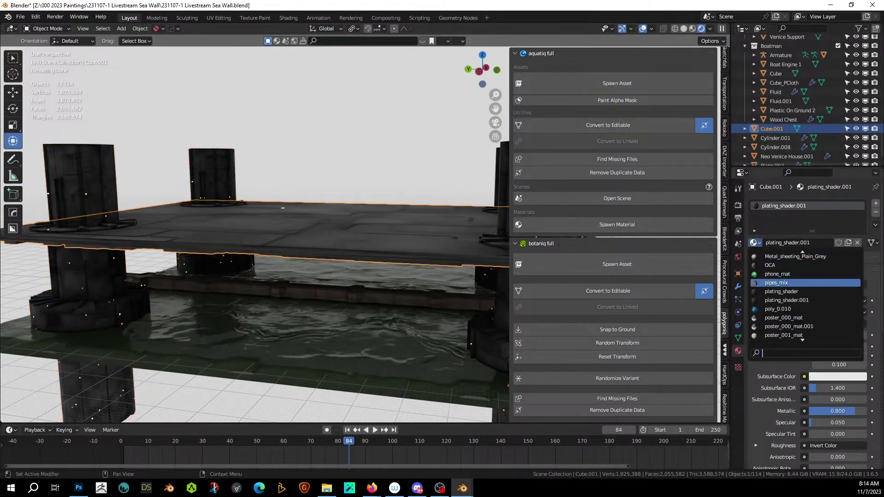
{"action": "left_click", "coordinate": [788, 291]}
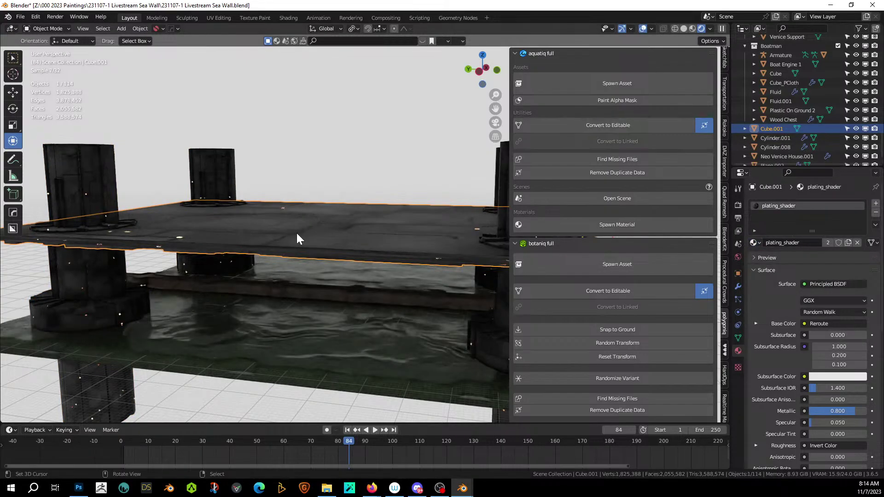
{"action": "mouse_move", "coordinate": [297, 233]}
{"action": "middle_mouse_down"}
{"action": "mouse_move", "coordinate": [295, 222]}
{"action": "mouse_move", "coordinate": [299, 244]}
{"action": "mouse_move", "coordinate": [306, 228]}
{"action": "mouse_move", "coordinate": [298, 243]}
{"action": "mouse_move", "coordinate": [282, 227]}
{"action": "mouse_move", "coordinate": [288, 236]}
{"action": "middle_mouse_up"}
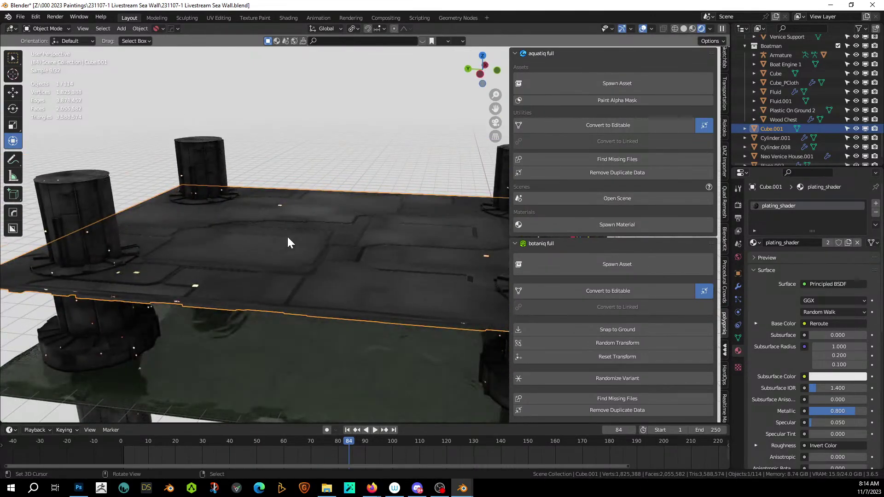
Step: Isolate the slab in local view and turn the view to its underside
{"action": "key", "text": "KP_Divide"}
{"action": "key", "text": "KP_7"}
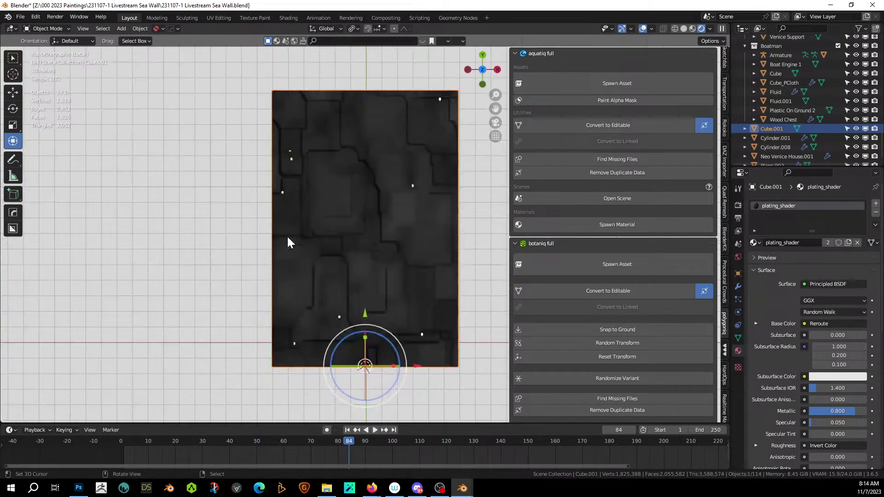
{"action": "key", "text": "ctrl+KP_7"}
{"action": "mouse_move", "coordinate": [288, 238]}
{"action": "middle_mouse_down"}
{"action": "mouse_move", "coordinate": [326, 227]}
{"action": "mouse_move", "coordinate": [318, 199]}
{"action": "mouse_move", "coordinate": [347, 191]}
{"action": "mouse_move", "coordinate": [292, 247]}
{"action": "middle_mouse_up"}
{"action": "key", "text": "Tab"}
{"action": "key", "text": "a"}
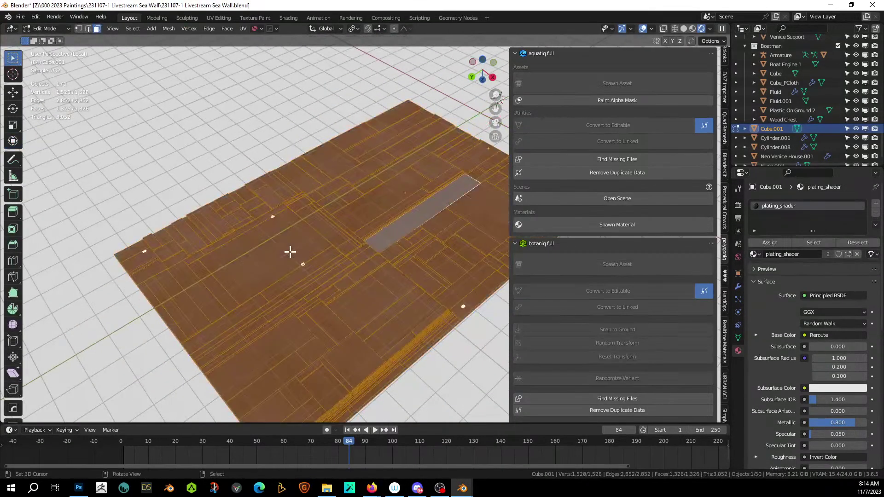
{"action": "key", "text": "ctrl+alt+q"}
{"action": "key", "text": "Tab"}
Step: Run Random VColor on the slab in Object Mode and apply the Desaturated Med-Bright1 preset
{"action": "key", "text": "ctrl+alt+q"}
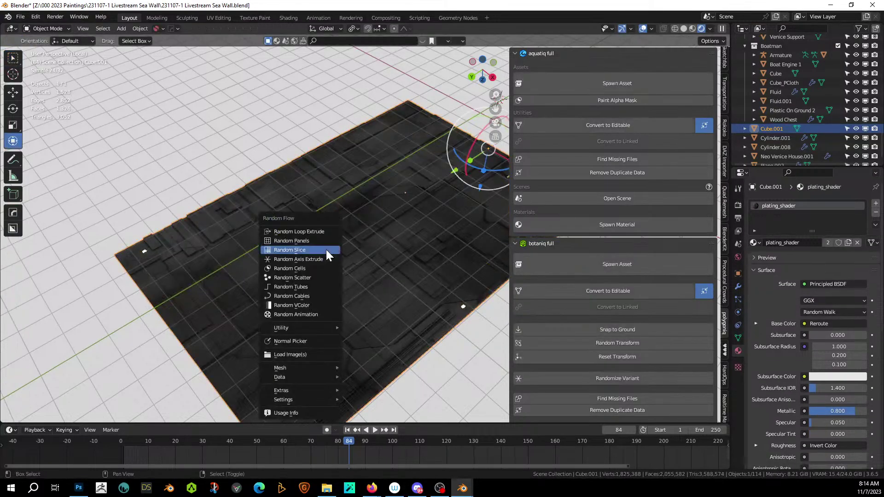
{"action": "left_click", "coordinate": [315, 306]}
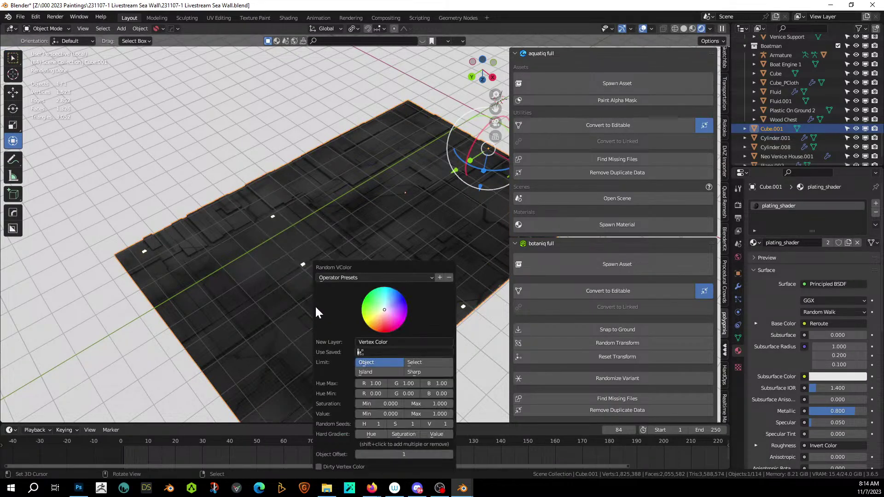
{"action": "left_click", "coordinate": [414, 372]}
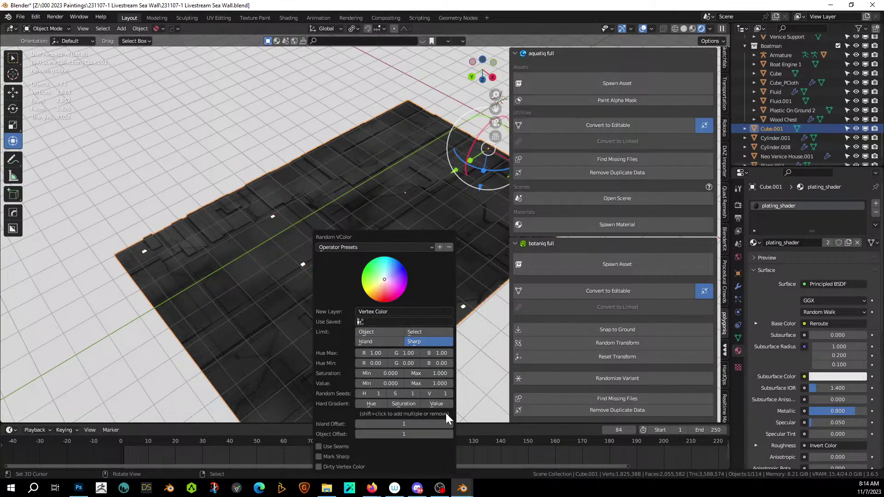
{"action": "left_click", "coordinate": [382, 247]}
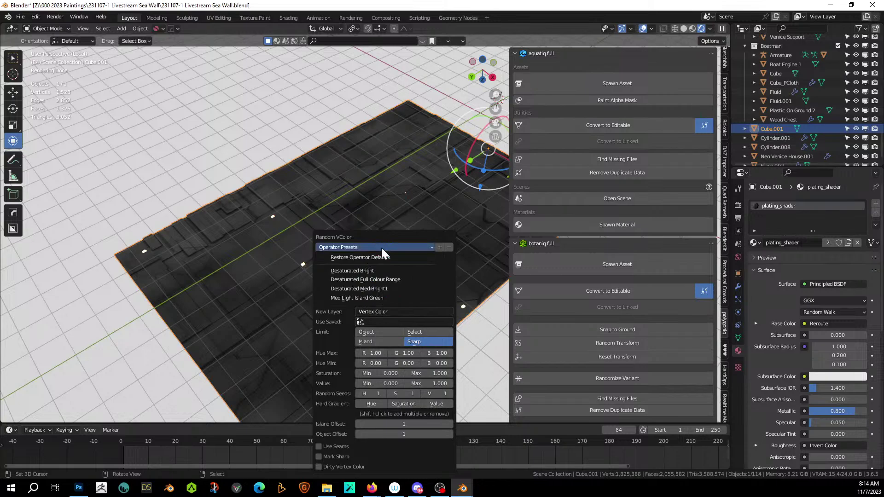
{"action": "left_click", "coordinate": [388, 288]}
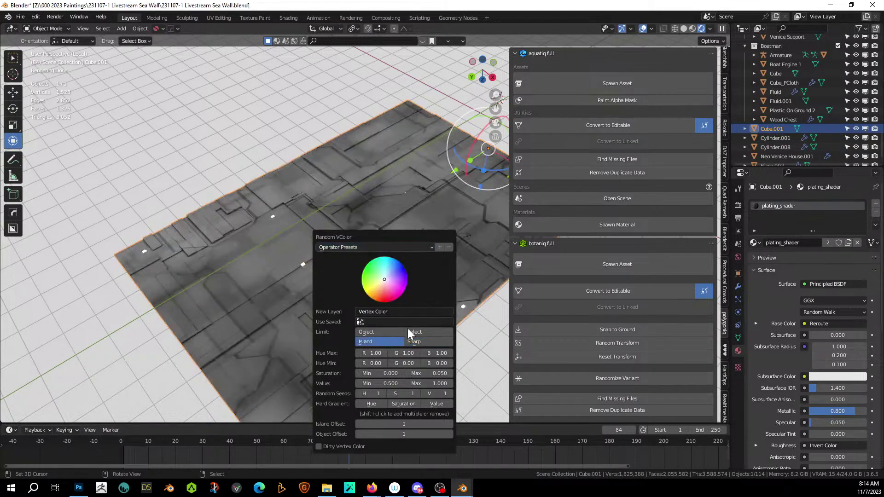
Step: Try the Sharp limit for Random VColor, set the V random seed to 4, and settle on the Island limit
{"action": "left_click", "coordinate": [419, 340]}
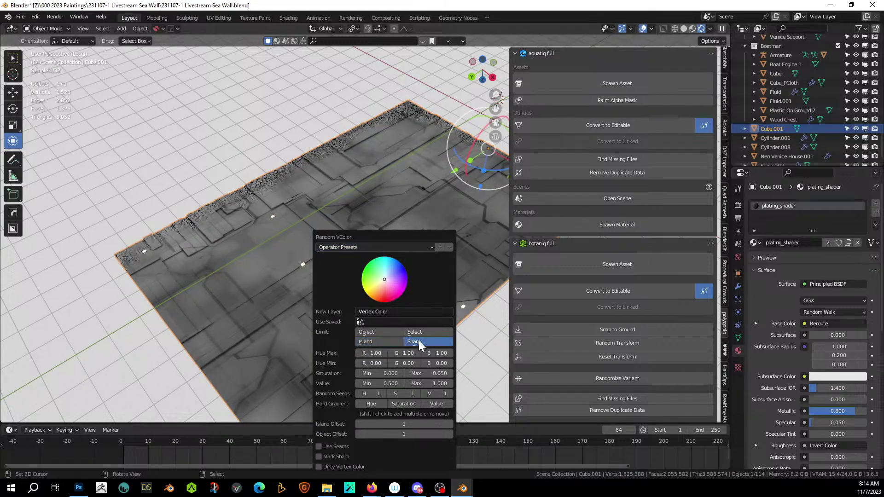
{"action": "double_click", "coordinate": [449, 394]}
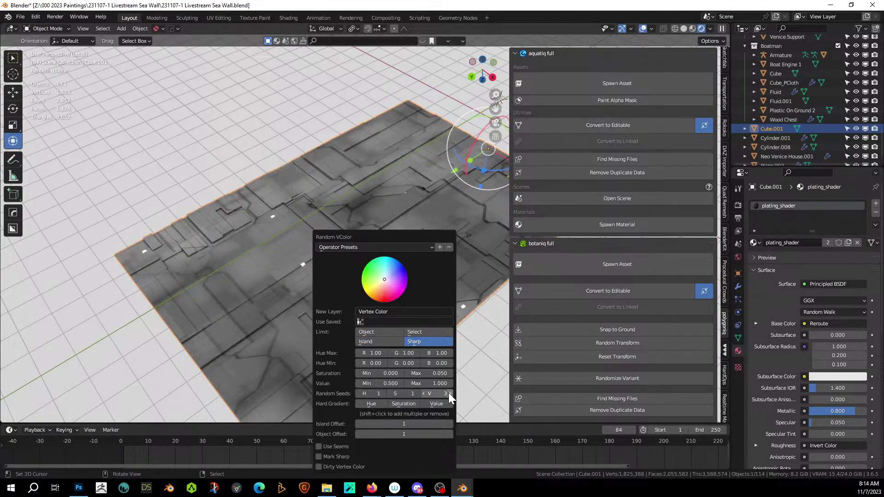
{"action": "left_click", "coordinate": [449, 393]}
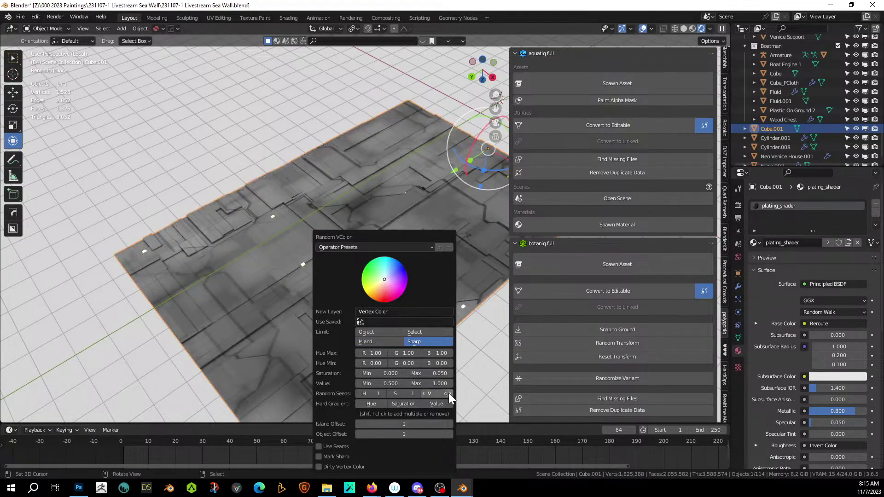
{"action": "left_click", "coordinate": [372, 341]}
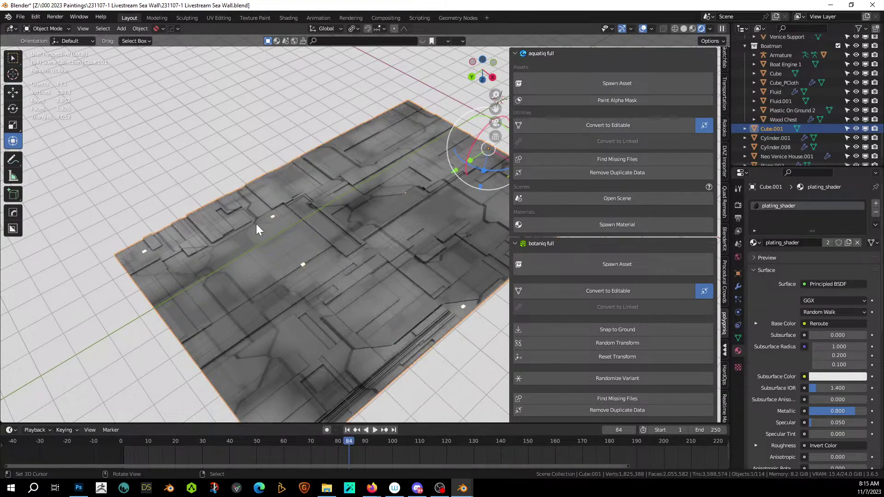
Step: Leave local view and examine the slab's underside between the towers from near the water
{"action": "middle_click_drag", "start_coordinate": [256, 224], "coordinate": [332, 264]}
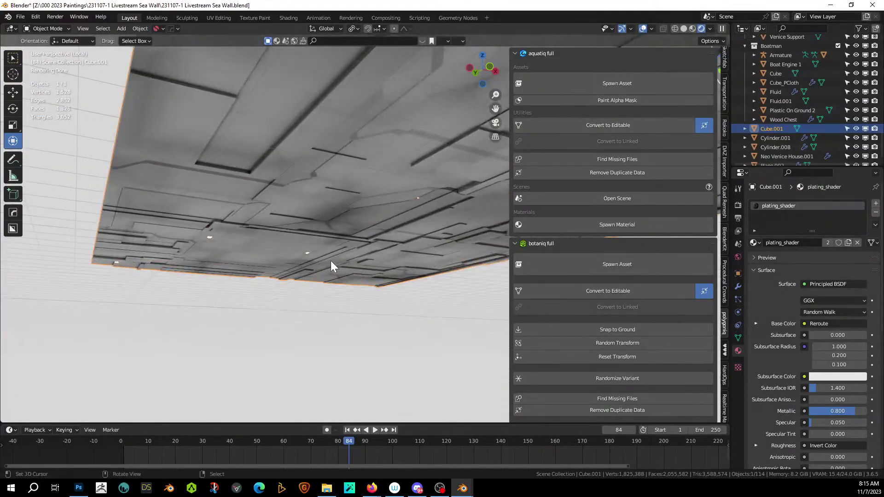
{"action": "key", "text": "KP_Divide"}
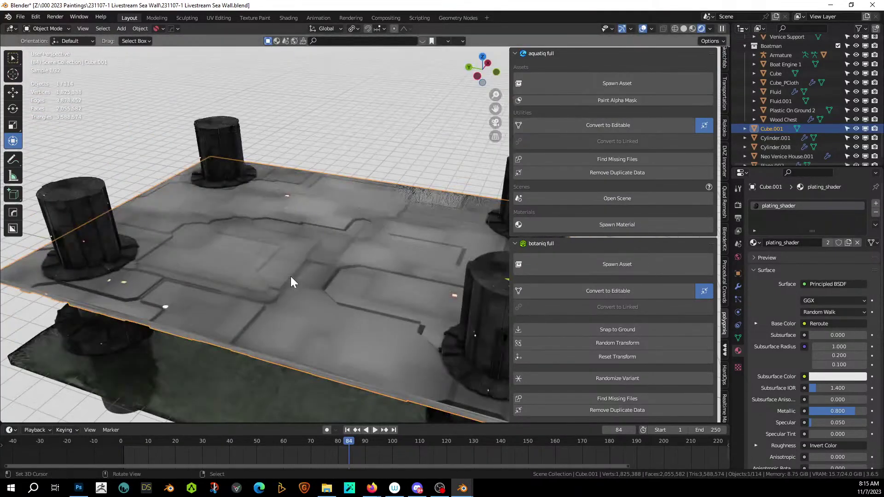
{"action": "middle_click_drag", "start_coordinate": [291, 277], "coordinate": [239, 255]}
{"action": "scroll", "coordinate": [241, 228], "scroll_direction": "down", "scroll_amount": 3, "text": "shift"}
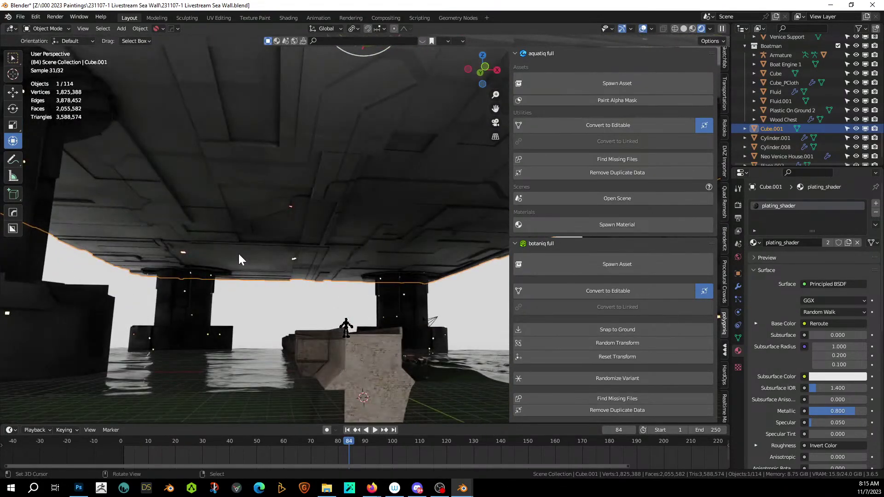
{"action": "scroll", "coordinate": [239, 252], "scroll_direction": "up", "scroll_amount": 8}
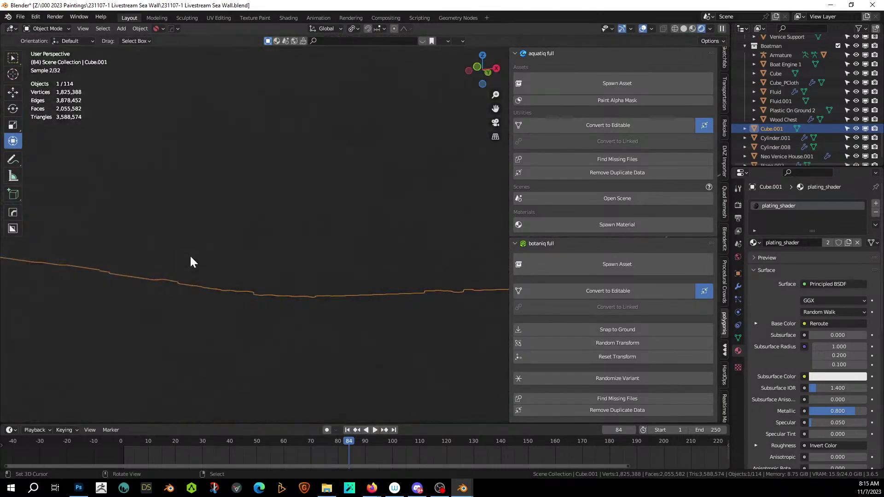
{"action": "scroll", "coordinate": [189, 255], "scroll_direction": "up", "scroll_amount": 1}
{"action": "middle_click_drag", "start_coordinate": [190, 255], "coordinate": [168, 186], "text": "shift"}
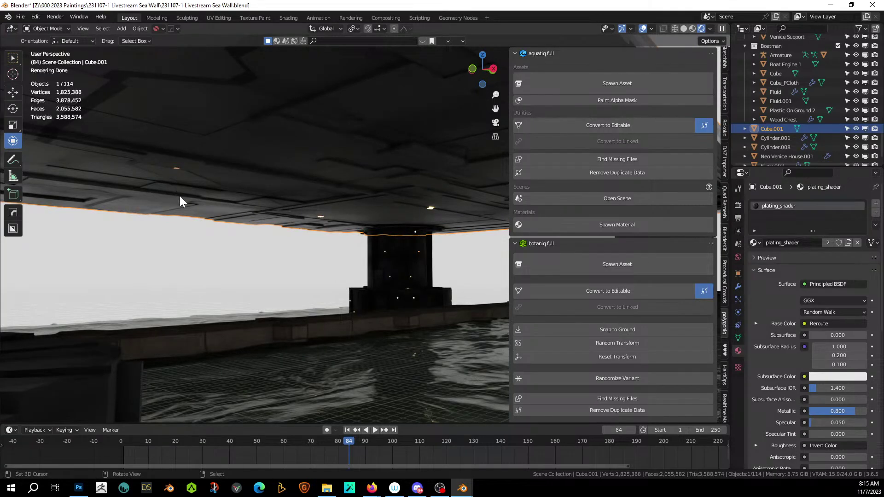
Step: Save the file and move the slab into a new collection named Upper City
{"action": "key", "text": "ctrl"}
{"action": "key", "text": "ctrl+s"}
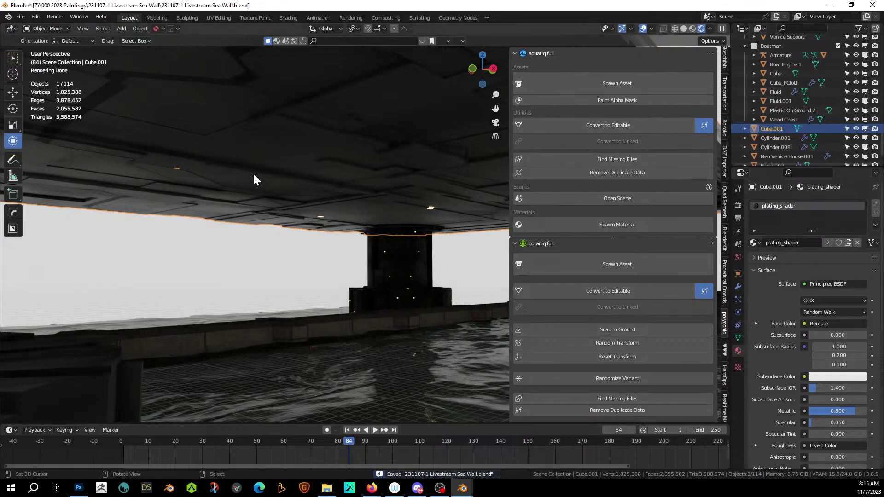
{"action": "key", "text": "m"}
{"action": "left_click", "coordinate": [234, 175]}
{"action": "type", "text": "U"}
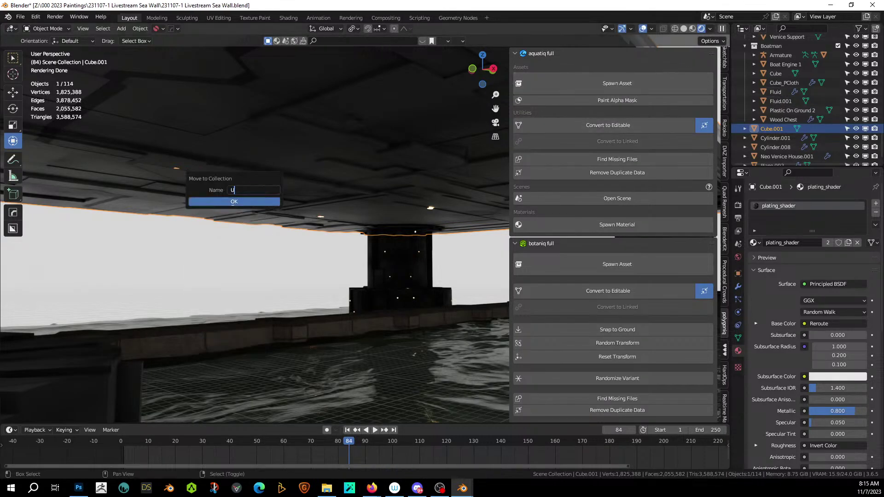
{"action": "type", "text": "pper City"}
{"action": "key", "text": "Return"}
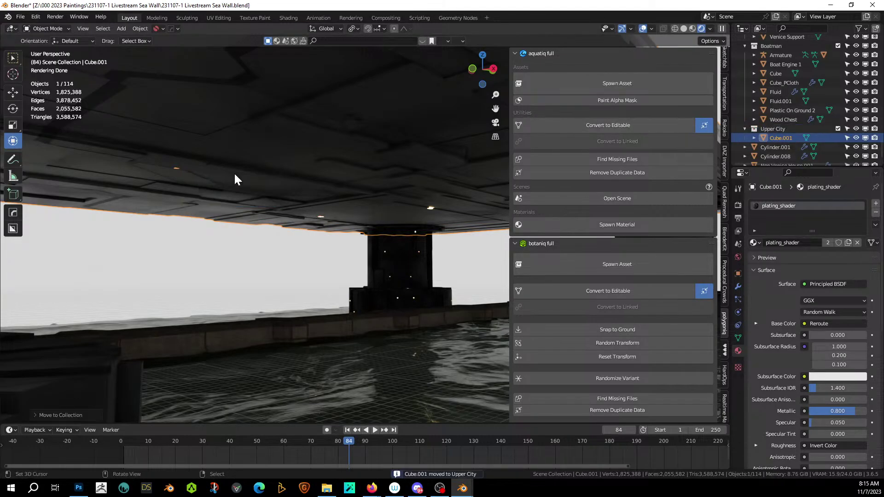
Step: Select both mirrored tower objects and move them into the Upper City collection
{"action": "left_click", "coordinate": [402, 263]}
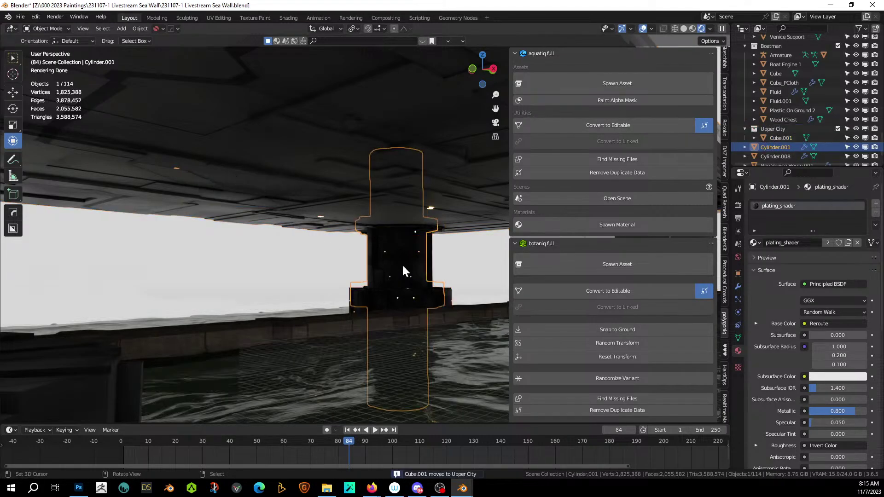
{"action": "scroll", "coordinate": [402, 265], "scroll_direction": "up", "scroll_amount": 3}
{"action": "middle_click_drag", "start_coordinate": [401, 265], "coordinate": [369, 270]}
{"action": "left_click", "coordinate": [51, 240], "text": "shift"}
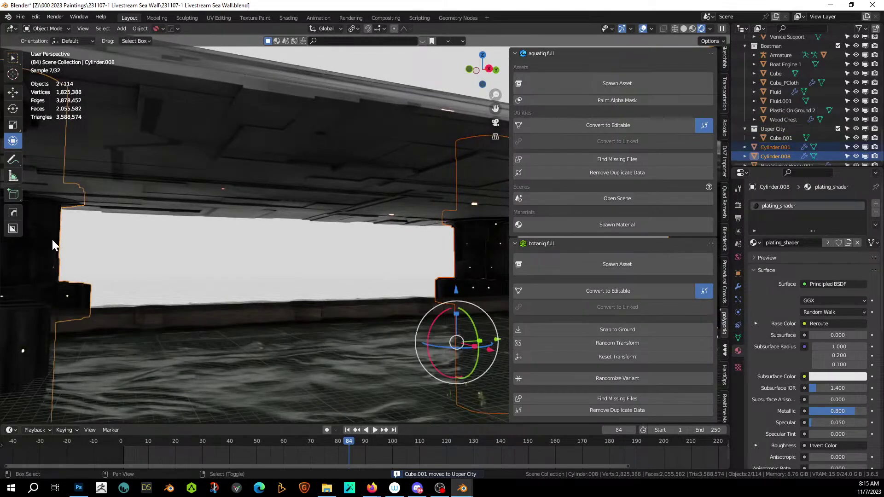
{"action": "key", "text": "m"}
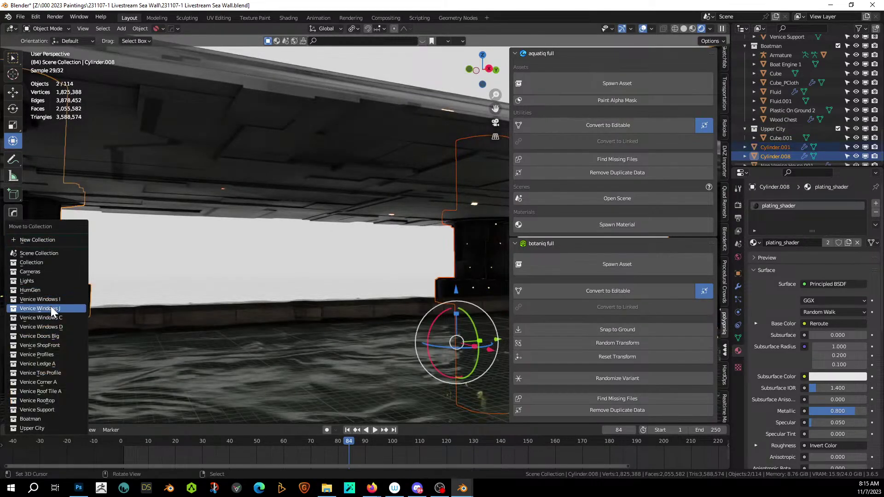
{"action": "left_click", "coordinate": [48, 428]}
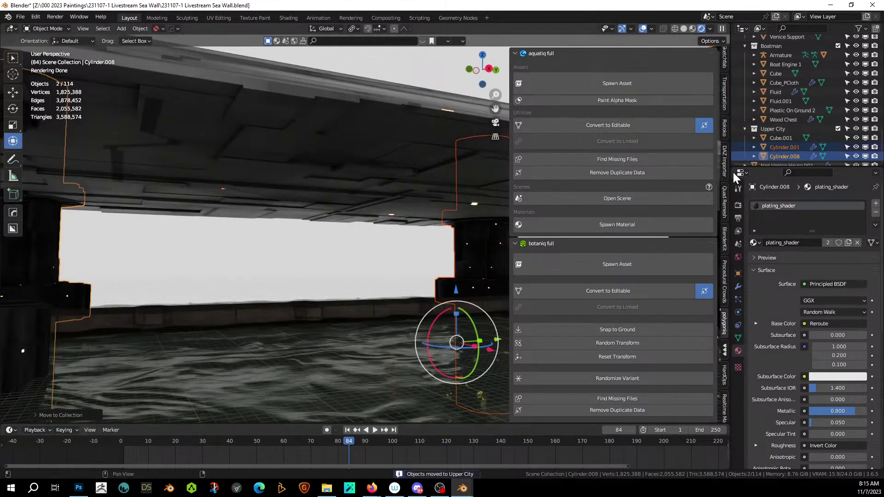
Step: Hide the Upper City collection in the viewport, save the file, and look along the sea wall
{"action": "left_click", "coordinate": [856, 129]}
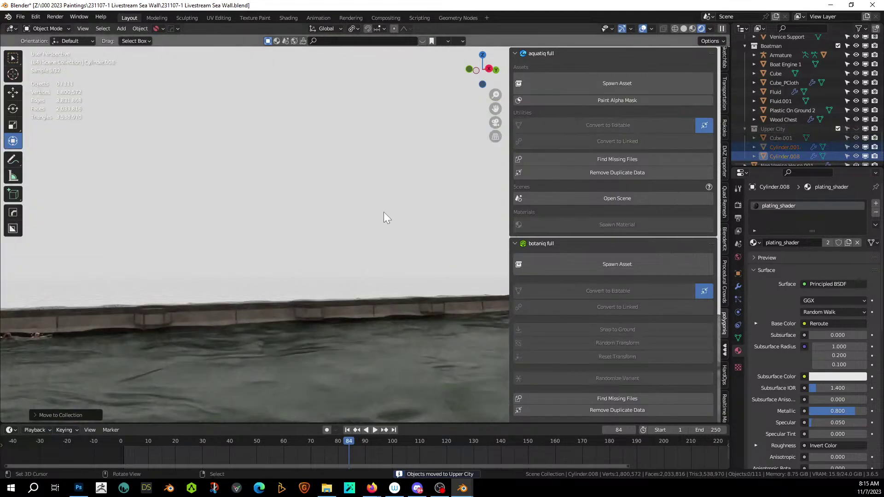
{"action": "middle_click_drag", "start_coordinate": [383, 212], "coordinate": [386, 256]}
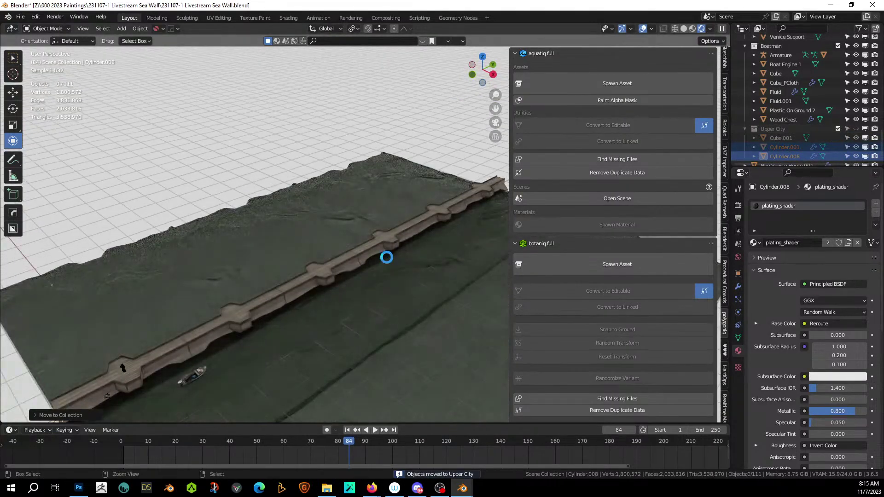
{"action": "key", "text": "ctrl+s"}
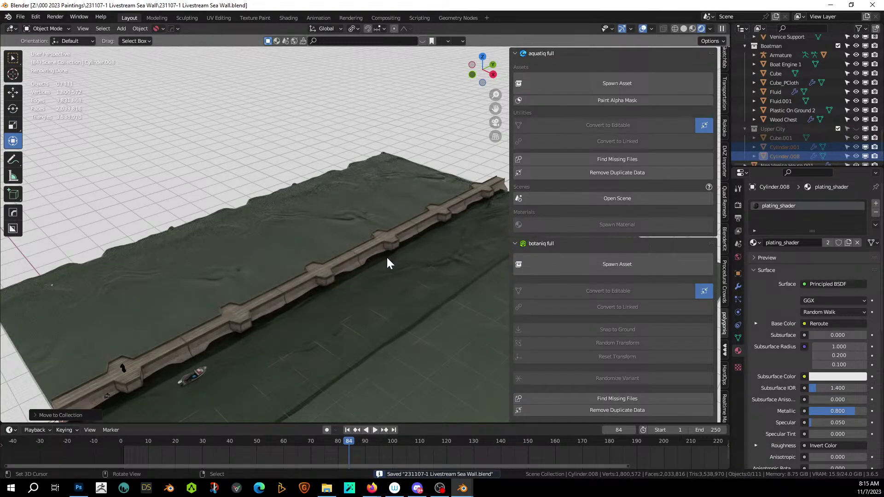
{"action": "middle_click_drag", "start_coordinate": [388, 270], "coordinate": [388, 250]}
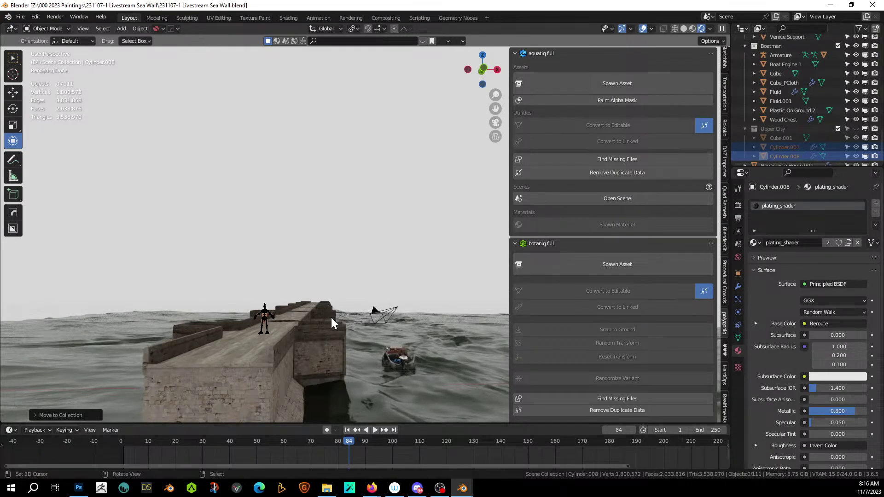
Step: Add the Parking Lot 1 lamp asset near the figure on the sea wall's nearest widened platform
{"action": "middle_click_drag", "start_coordinate": [340, 325], "coordinate": [317, 260]}
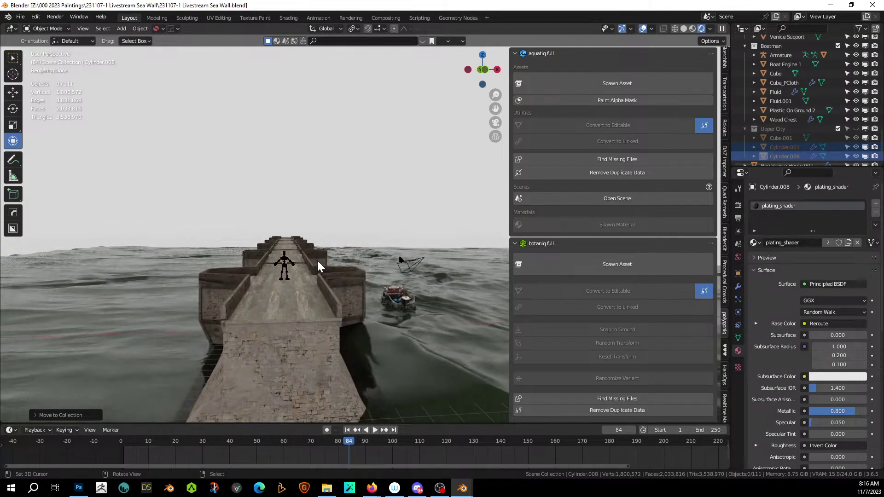
{"action": "middle_click_drag", "start_coordinate": [318, 260], "coordinate": [296, 222]}
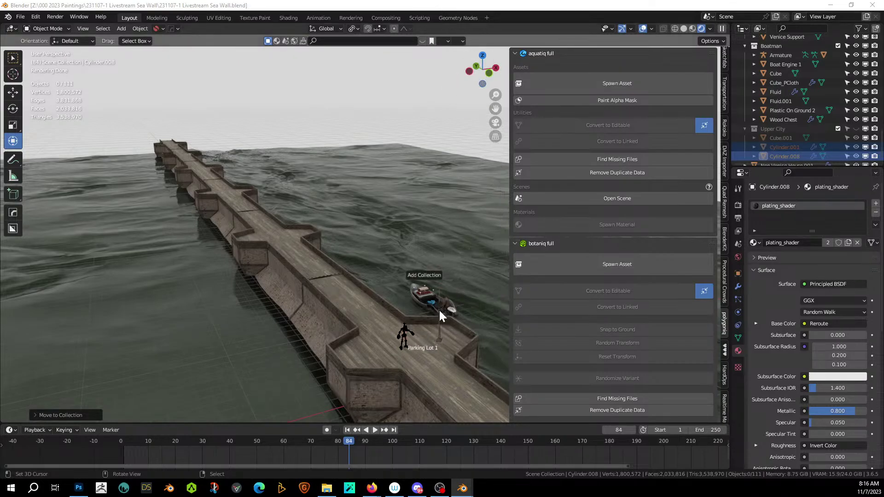
{"action": "left_click_drag", "start_coordinate": [438, 308], "coordinate": [437, 311]}
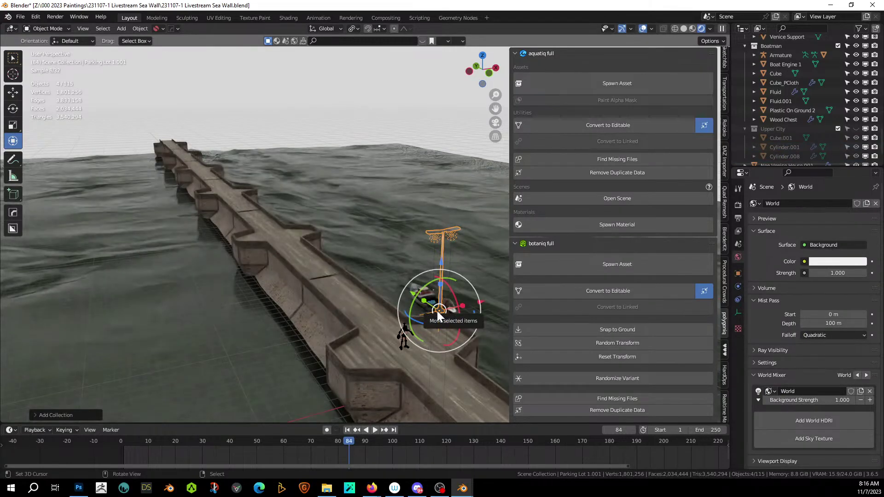
Step: Switch to solid shading and move the lamp in plan onto the widened platform beside the figure
{"action": "key", "text": "KP_7"}
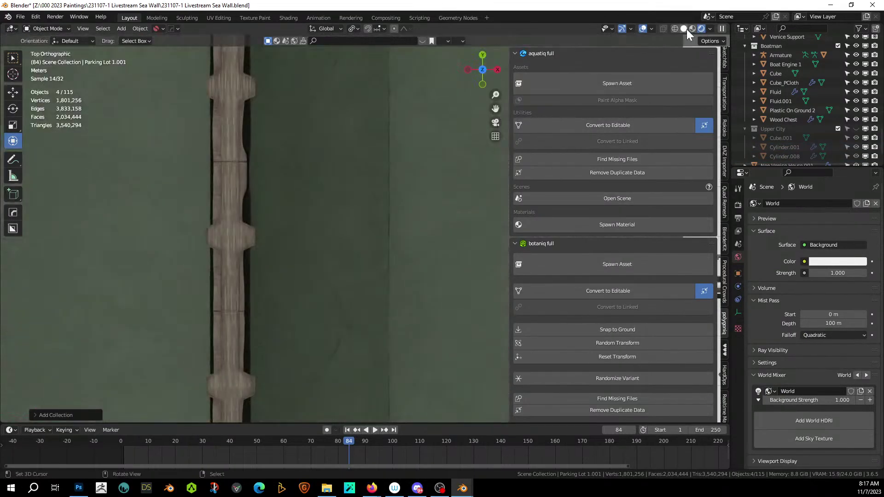
{"action": "left_click", "coordinate": [684, 29]}
{"action": "scroll", "coordinate": [332, 190], "scroll_direction": "down", "scroll_amount": 3}
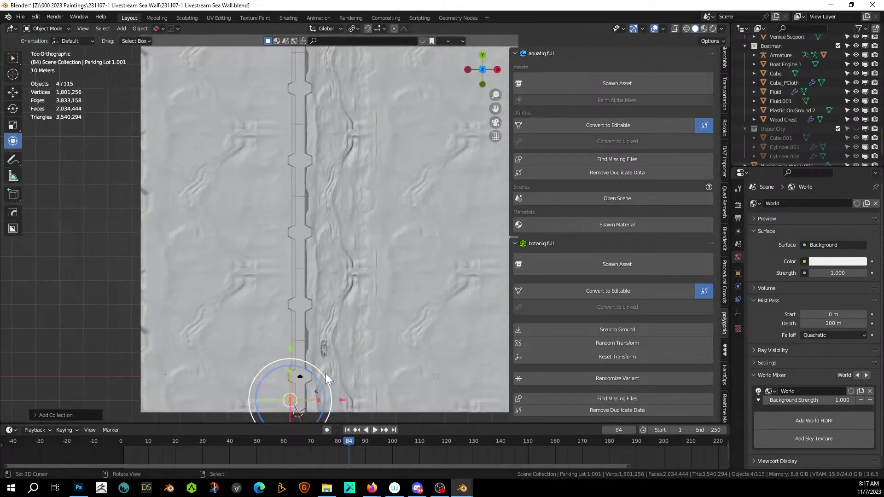
{"action": "key", "text": "g"}
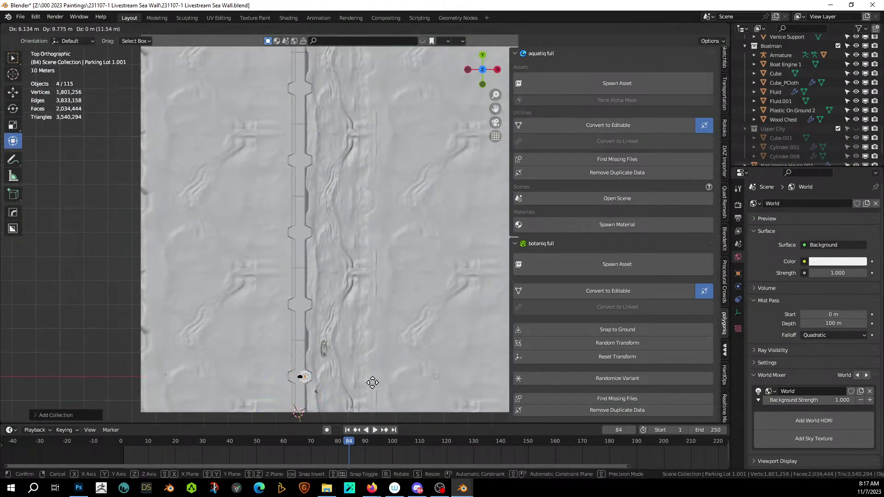
{"action": "left_click", "coordinate": [374, 383]}
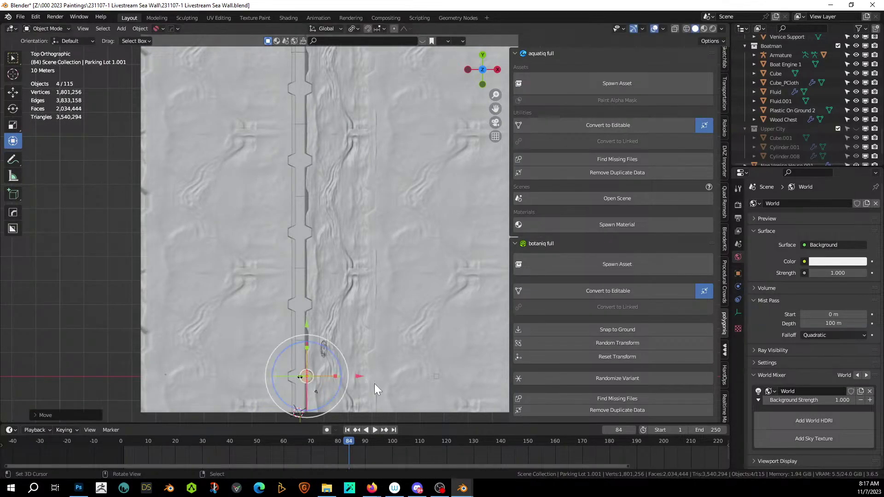
Step: Lower the lamp about 7.8 m along Z to bring its base down to the platform's deck
{"action": "key", "text": "KP_Decimal"}
{"action": "middle_click_drag", "start_coordinate": [374, 383], "coordinate": [366, 71]}
{"action": "scroll", "coordinate": [449, 300], "scroll_direction": "down", "scroll_amount": 4}
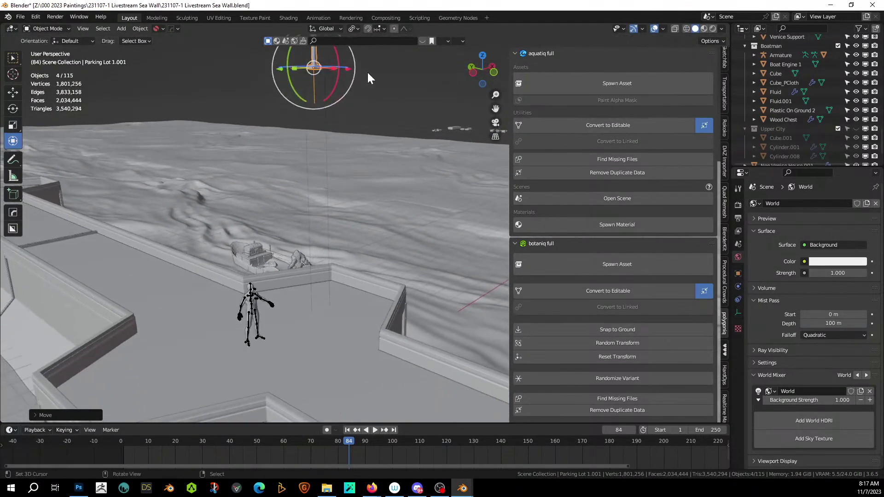
{"action": "key", "text": "g"}
{"action": "key", "text": "z"}
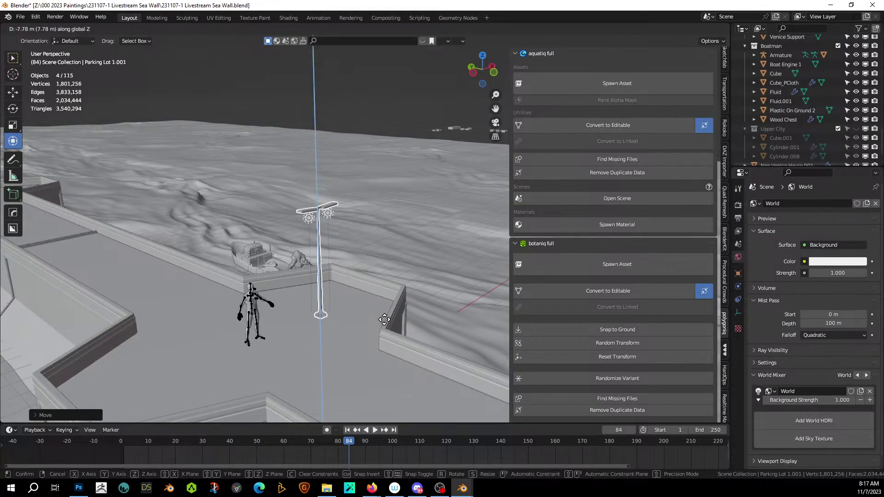
{"action": "left_click", "coordinate": [388, 319]}
Step: Snap the 3D cursor to the centre of the platform's roof face beneath the lamp, leaving the wall in Object Mode
{"action": "middle_click_drag", "start_coordinate": [388, 319], "coordinate": [354, 325]}
{"action": "left_click", "coordinate": [341, 317]}
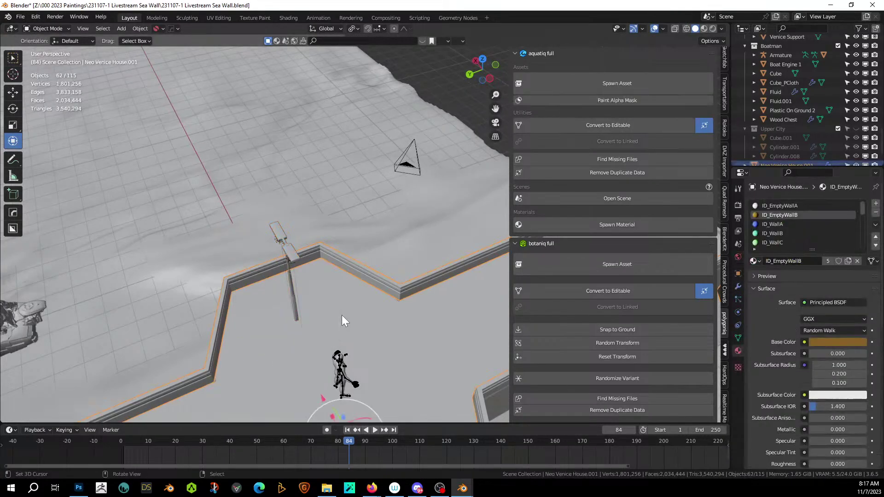
{"action": "key", "text": "Tab"}
{"action": "left_click", "coordinate": [327, 321]}
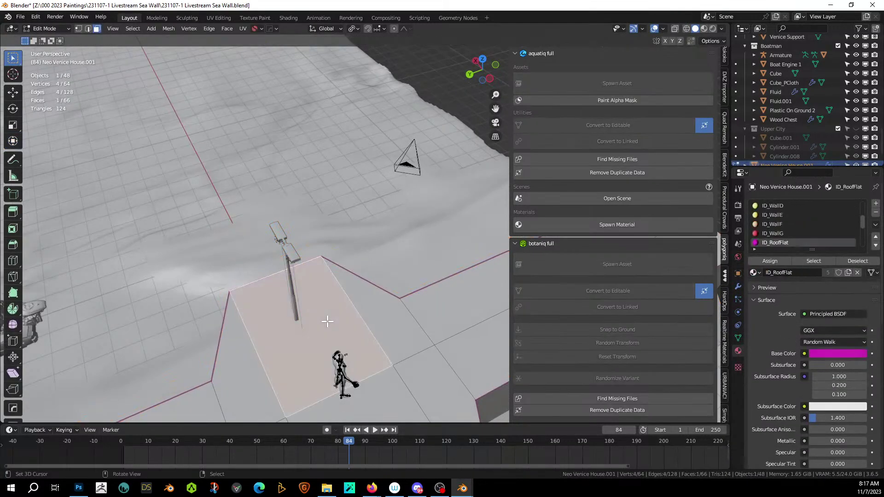
{"action": "key", "text": "shift+s"}
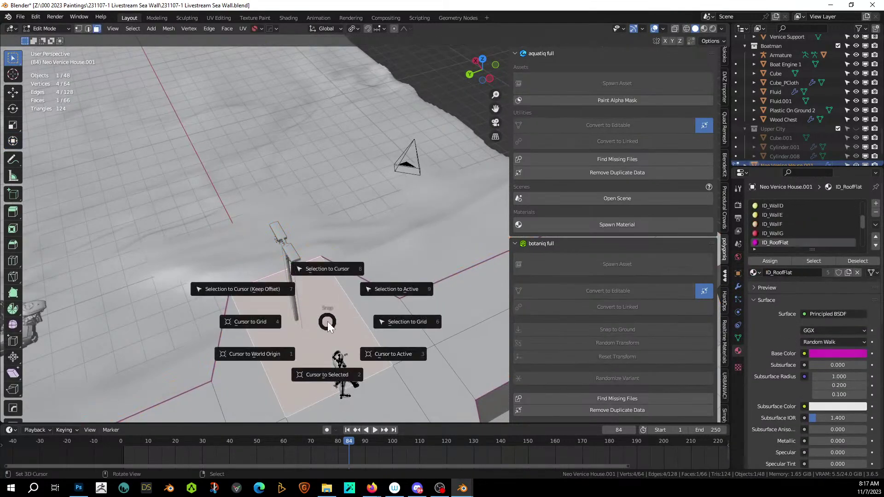
{"action": "key", "text": "2"}
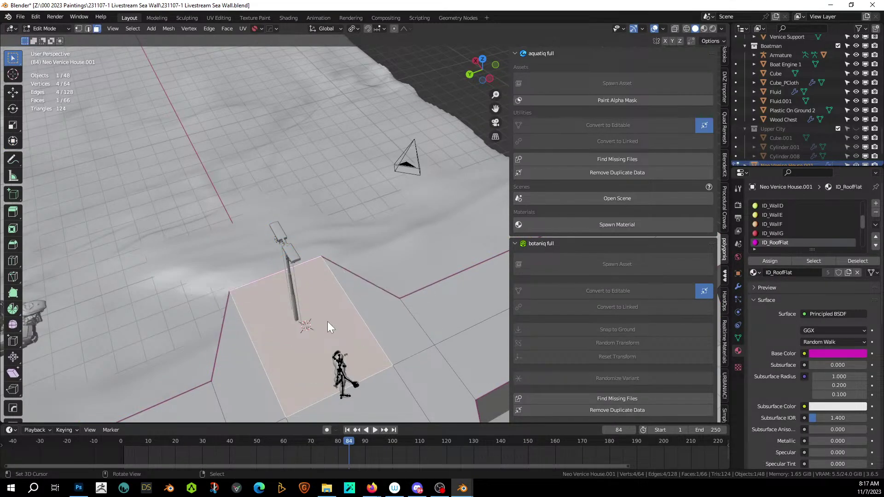
{"action": "key", "text": "Tab"}
Step: Shift the lamp along Y to line it up with the 3D cursor
{"action": "left_click", "coordinate": [294, 303]}
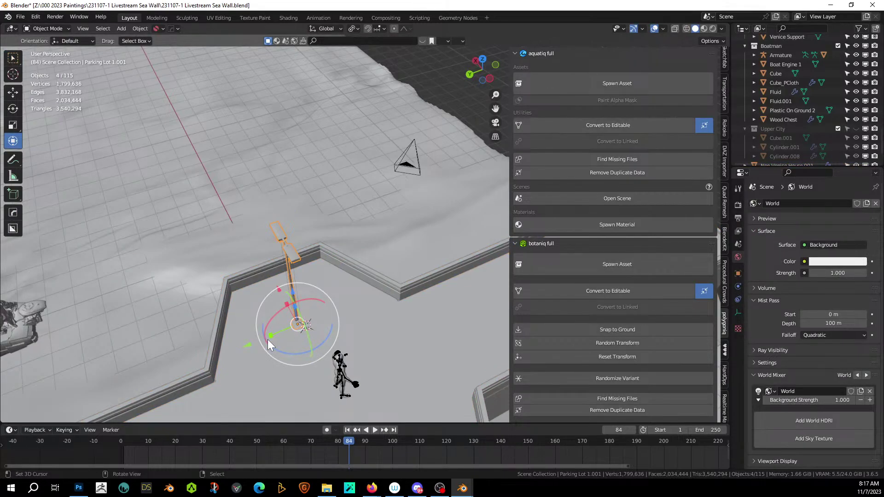
{"action": "left_click_drag", "start_coordinate": [244, 346], "coordinate": [268, 346]}
{"action": "middle_click_drag", "start_coordinate": [269, 347], "coordinate": [322, 361]}
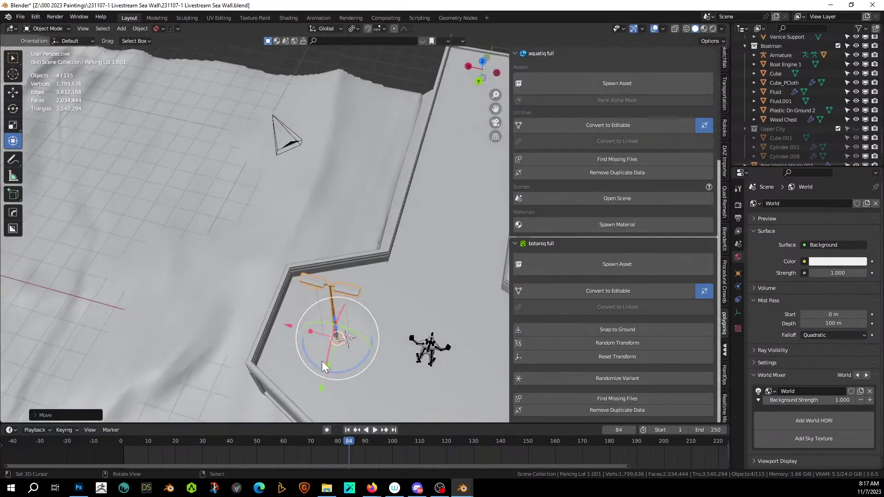
Step: Rotate the lamp 90 degrees in plan and slide it along X towards the platform's boat-side parapet
{"action": "key", "text": "KP_7"}
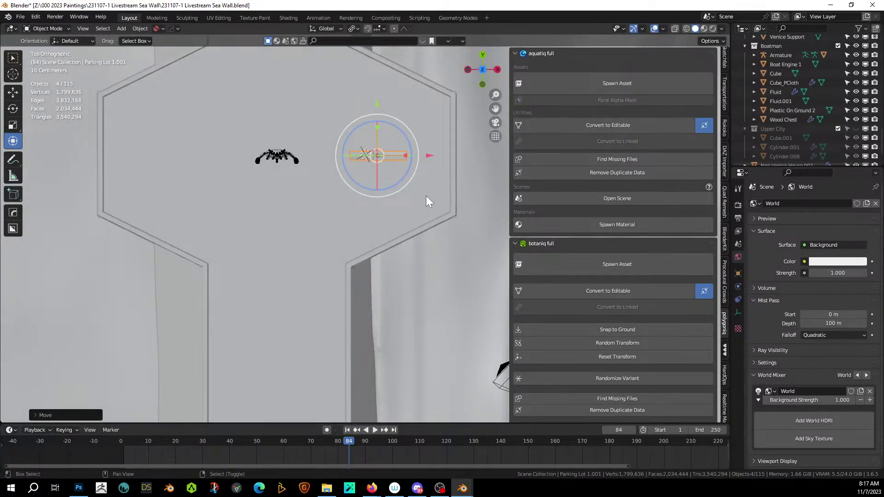
{"action": "middle_click_drag", "start_coordinate": [426, 196], "coordinate": [405, 272], "text": "shift"}
{"action": "type", "text": "r"}
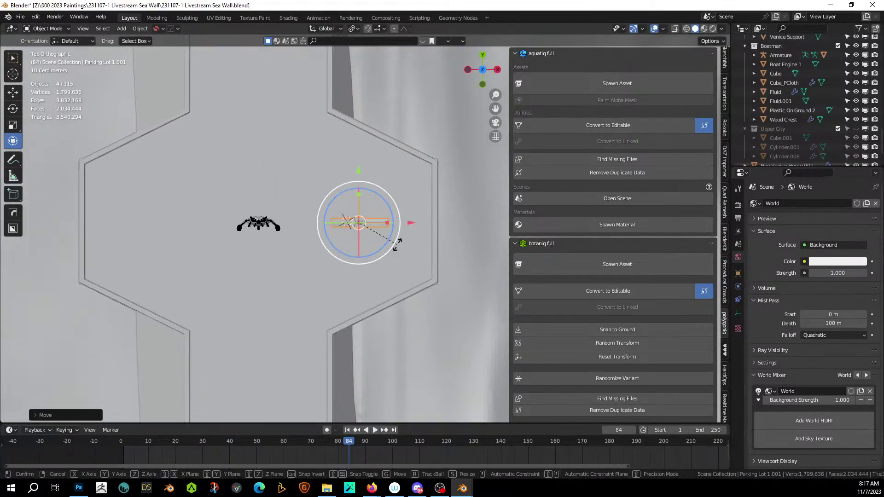
{"action": "type", "text": "90"}
{"action": "key", "text": "Return"}
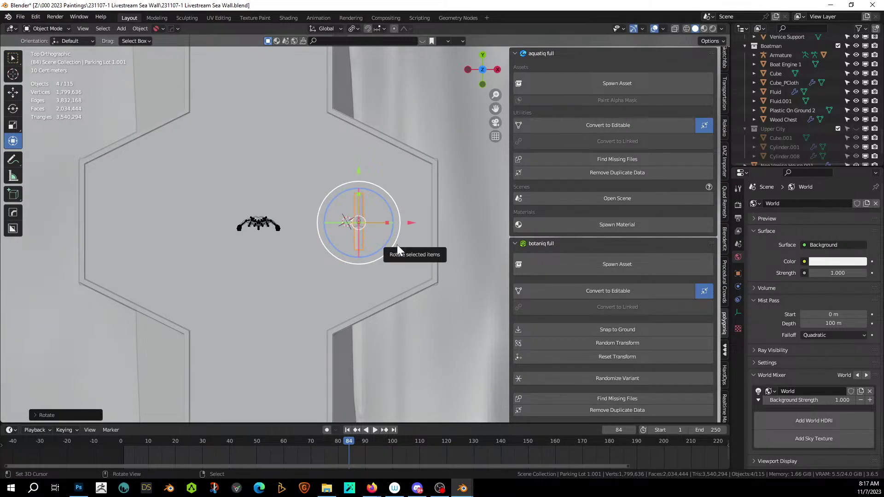
{"action": "left_click_drag", "start_coordinate": [411, 221], "coordinate": [454, 228]}
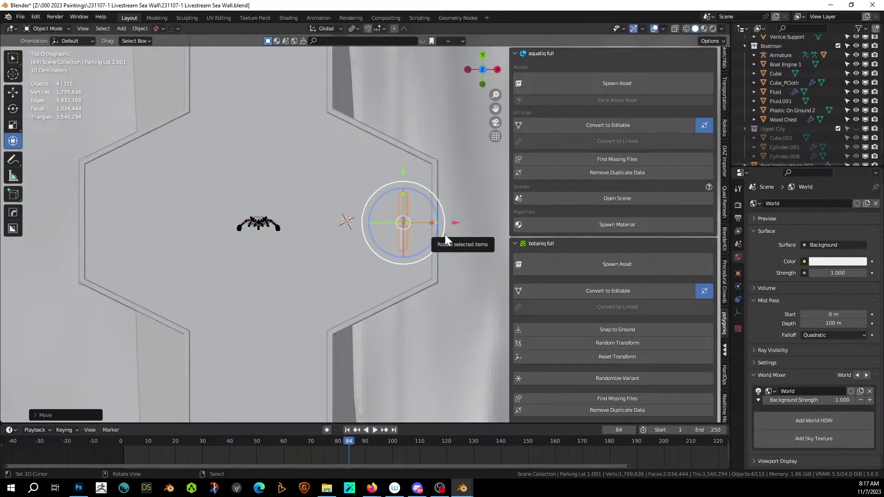
{"action": "middle_click_drag", "start_coordinate": [445, 234], "coordinate": [426, 198]}
{"action": "left_click_drag", "start_coordinate": [447, 303], "coordinate": [430, 300]}
Step: Try to mirror the lamp along X about the sea wall with the mirror gizmo
{"action": "right_click", "coordinate": [267, 305], "text": "shift"}
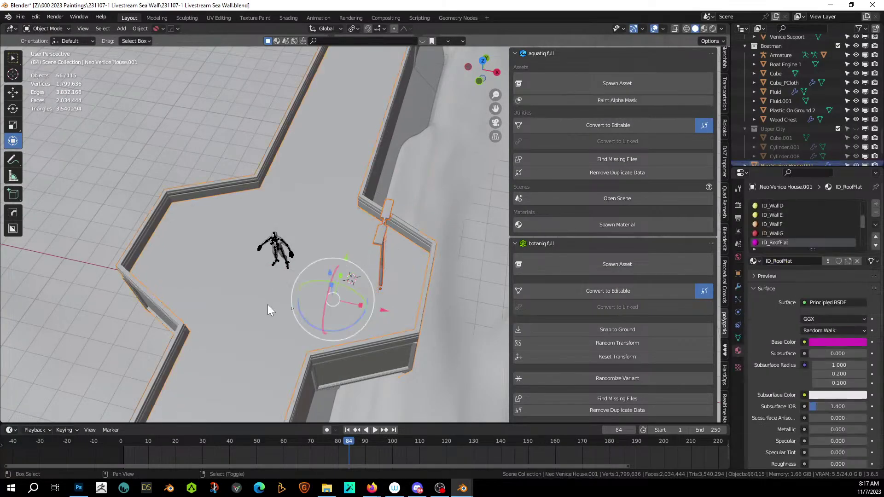
{"action": "key", "text": "alt+x"}
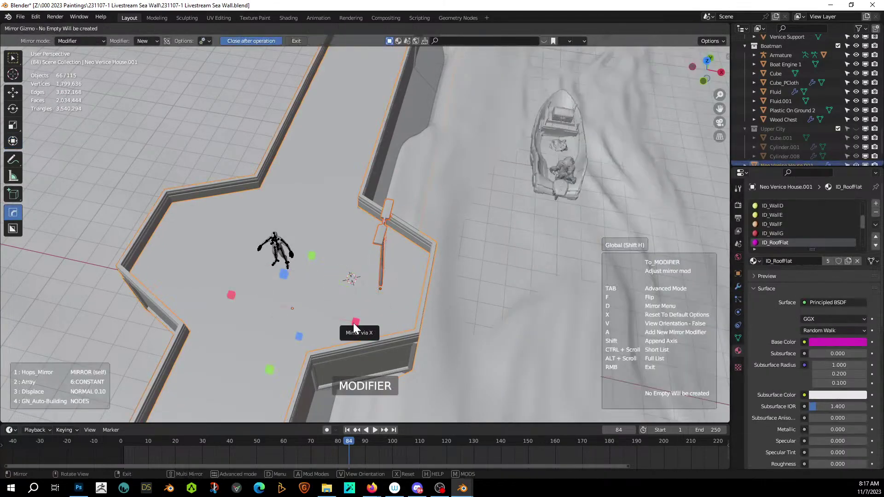
{"action": "left_click", "coordinate": [354, 323]}
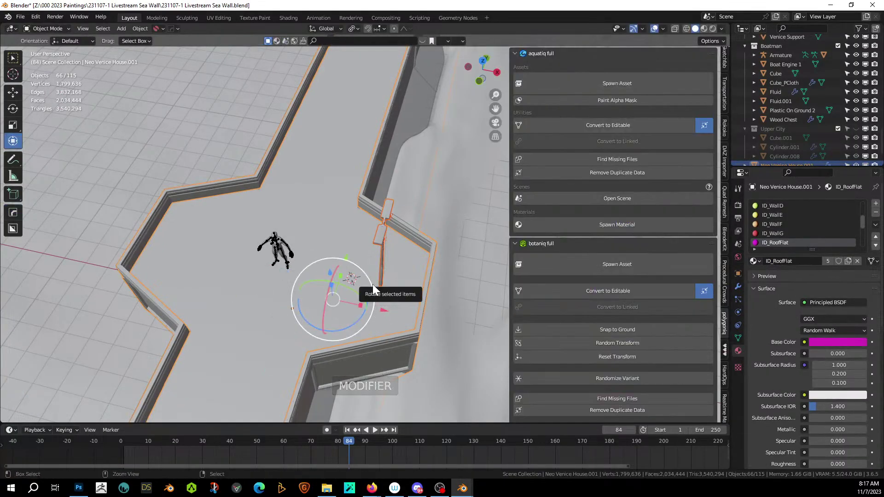
{"action": "middle_click_drag", "start_coordinate": [372, 283], "coordinate": [391, 249]}
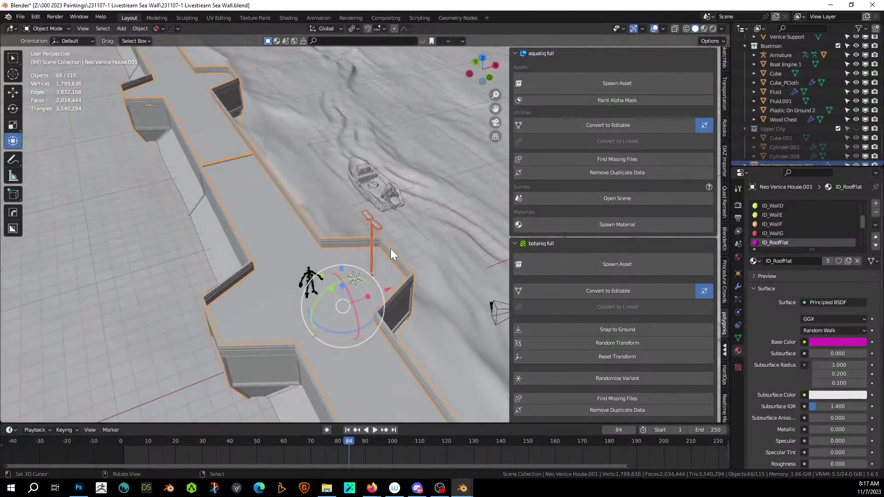
Step: Make a linked duplicate of the lamp and move it along X to the opposite side of the platform
{"action": "key", "text": "KP_7"}
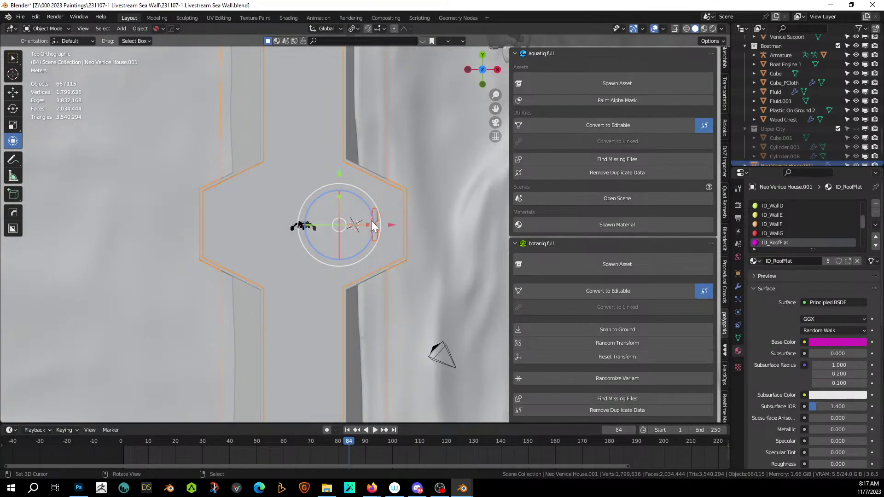
{"action": "left_click", "coordinate": [374, 226]}
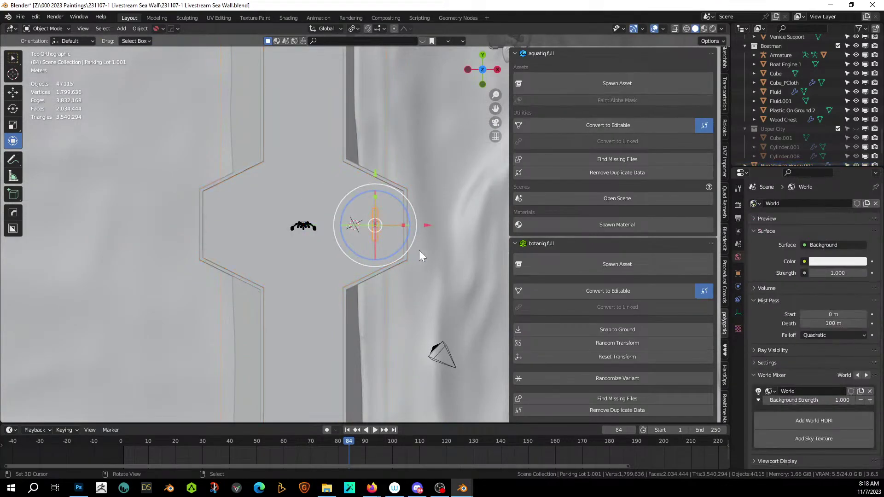
{"action": "key", "text": "alt+d"}
{"action": "right_click", "coordinate": [419, 251]}
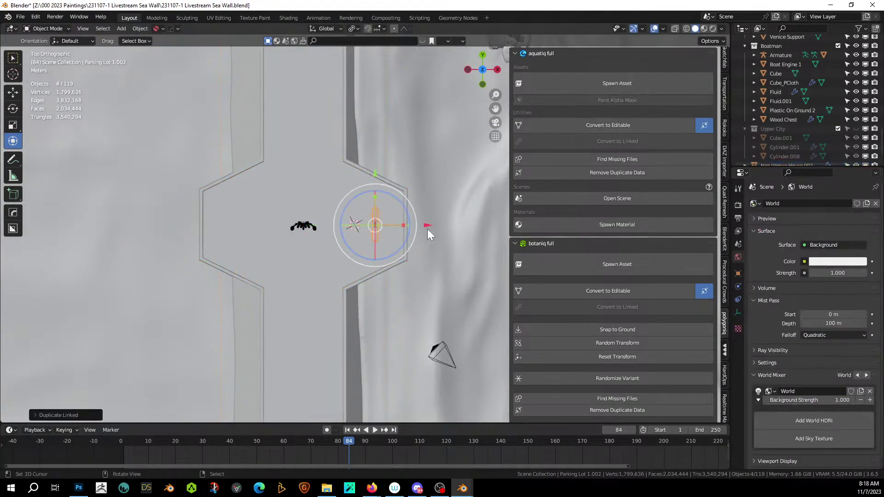
{"action": "left_click_drag", "start_coordinate": [427, 225], "coordinate": [287, 237]}
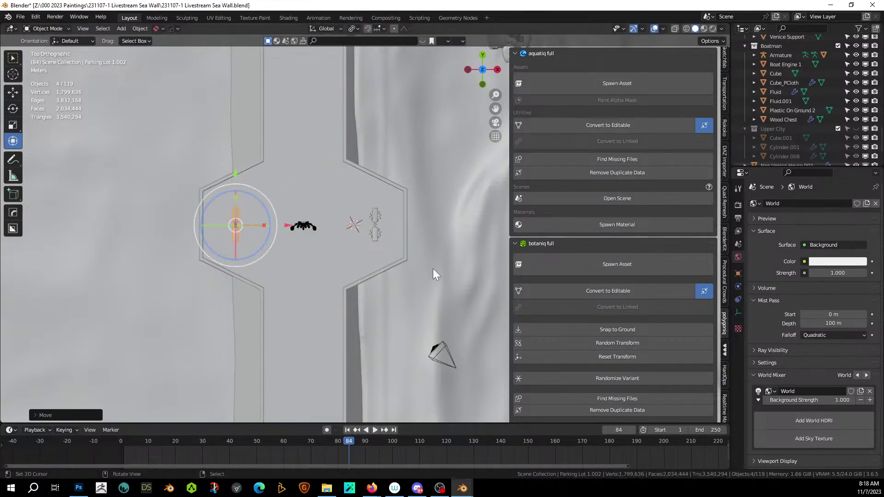
Step: Make a linked duplicate of both lamps and move the copies 30 m along Y to the next platform
{"action": "middle_click_drag", "start_coordinate": [434, 272], "coordinate": [355, 188]}
{"action": "scroll", "coordinate": [354, 185], "scroll_direction": "up", "scroll_amount": 2}
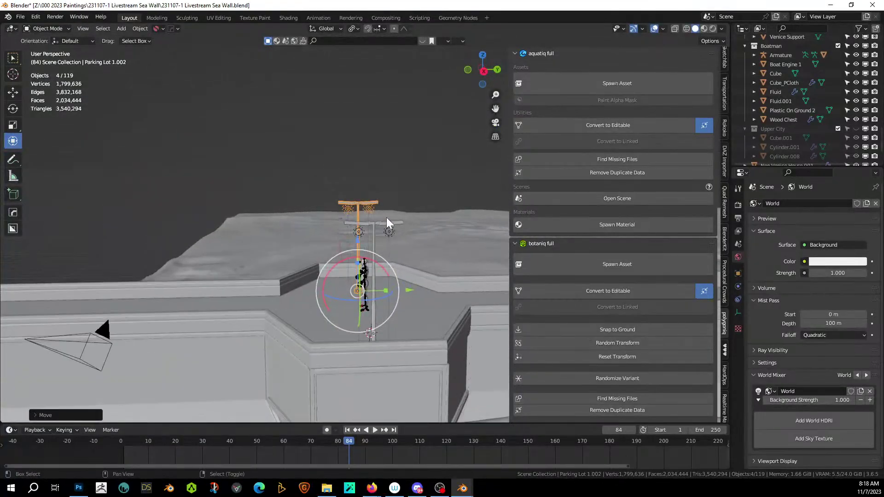
{"action": "right_click", "coordinate": [373, 224], "text": "shift"}
{"action": "key", "text": "KP_7"}
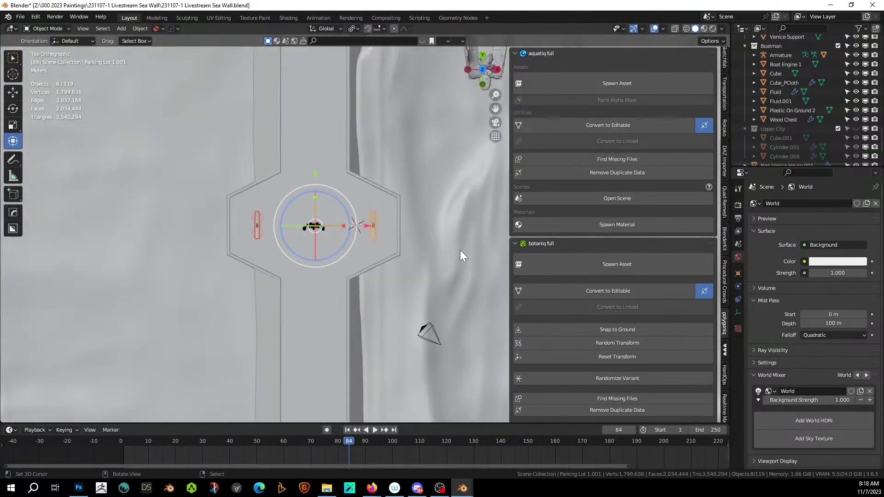
{"action": "scroll", "coordinate": [460, 250], "scroll_direction": "down", "scroll_amount": 3}
{"action": "middle_click_drag", "start_coordinate": [460, 251], "coordinate": [449, 369], "text": "shift"}
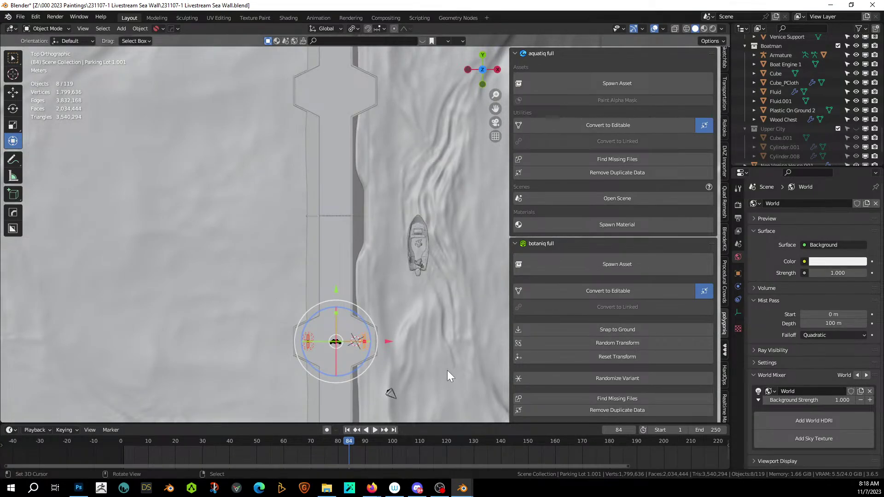
{"action": "key", "text": "alt+d"}
{"action": "right_click", "coordinate": [447, 371]}
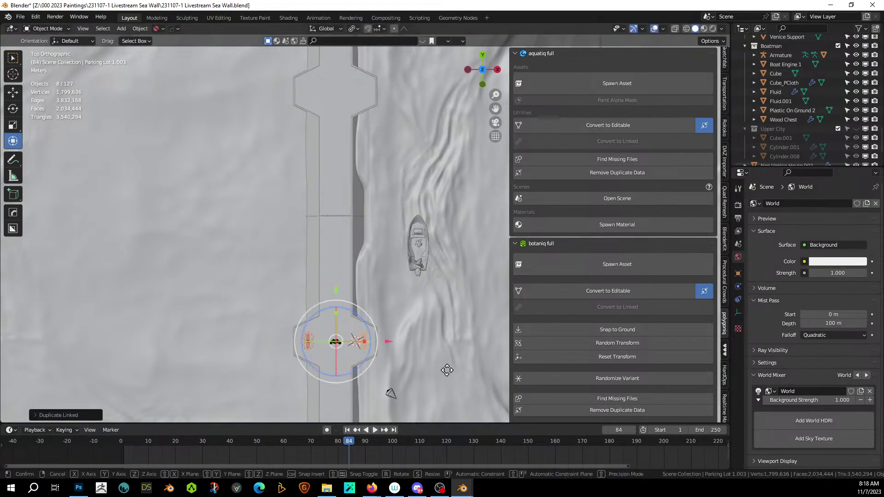
{"action": "type", "text": "gy"}
{"action": "type", "text": "30"}
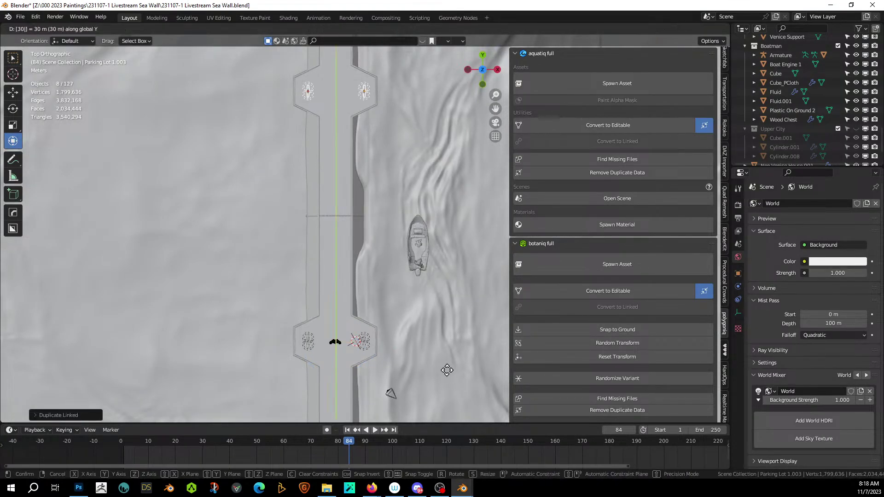
{"action": "key", "text": "Return"}
Step: Duplicate the second lamp pair as linked copies with a Y move of 30 m to the third platform
{"action": "scroll", "coordinate": [382, 207], "scroll_direction": "down", "scroll_amount": 2}
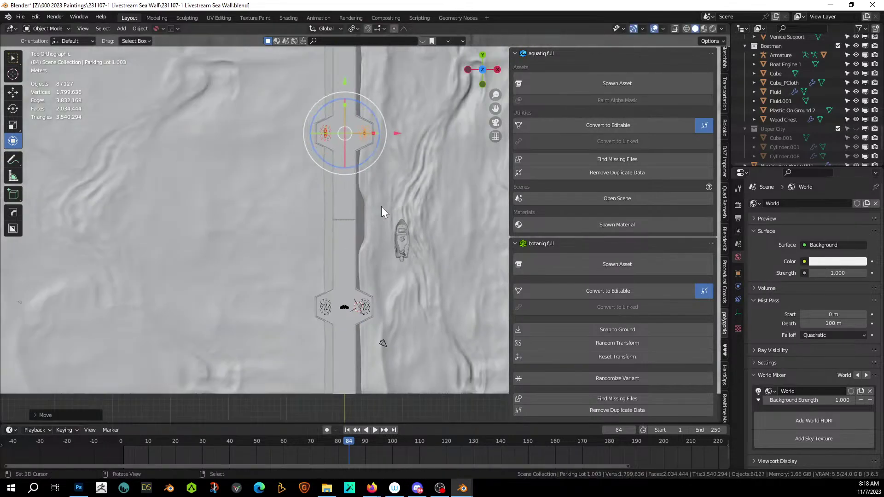
{"action": "middle_click_drag", "start_coordinate": [382, 207], "coordinate": [389, 55], "text": "shift"}
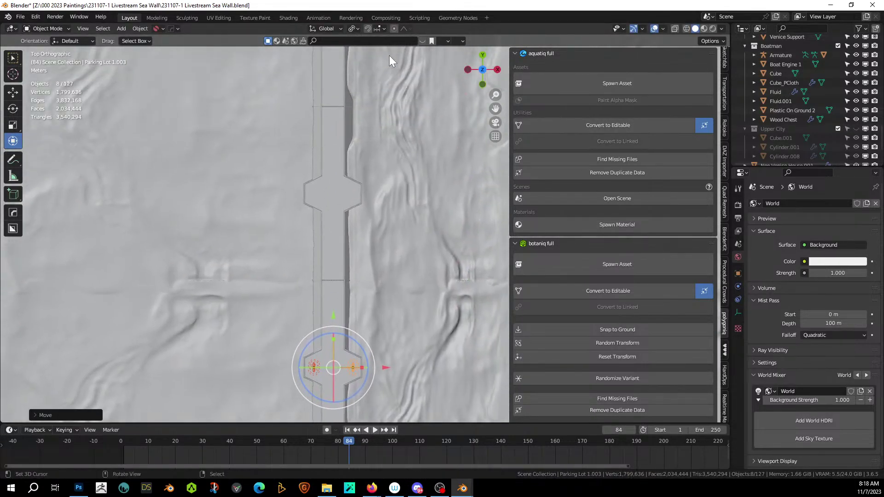
{"action": "key", "text": "shift+d"}
{"action": "right_click", "coordinate": [389, 56]}
{"action": "left_click", "coordinate": [32, 413]}
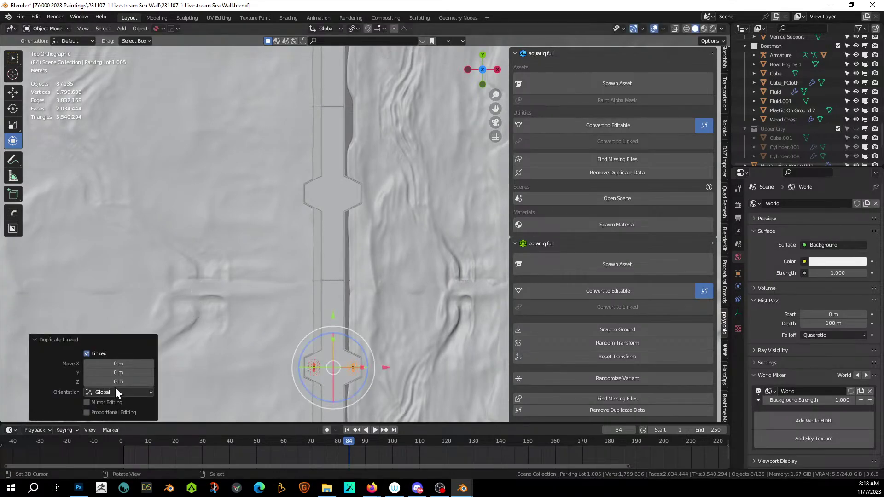
{"action": "left_click", "coordinate": [119, 373]}
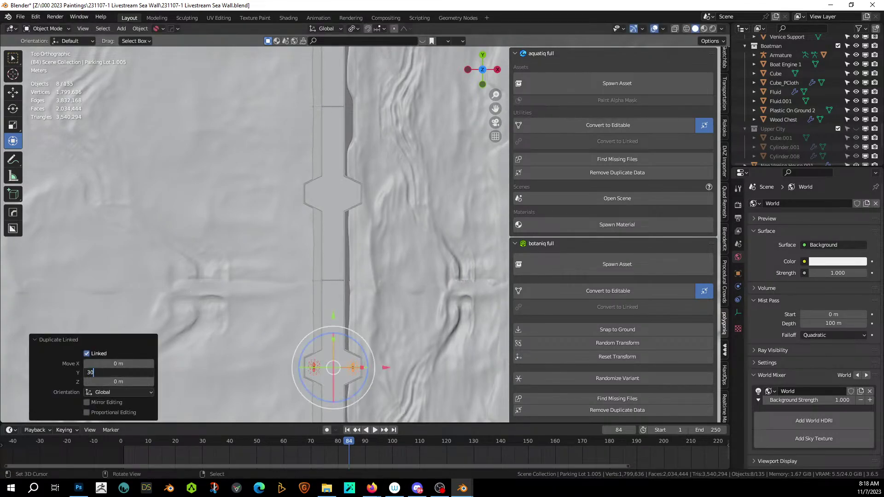
{"action": "type", "text": "30"}
{"action": "key", "text": "Return"}
Step: Repeat the 30 m linked duplication twice to add lamp pairs on the two following platforms
{"action": "scroll", "coordinate": [337, 138], "scroll_direction": "down", "scroll_amount": 2}
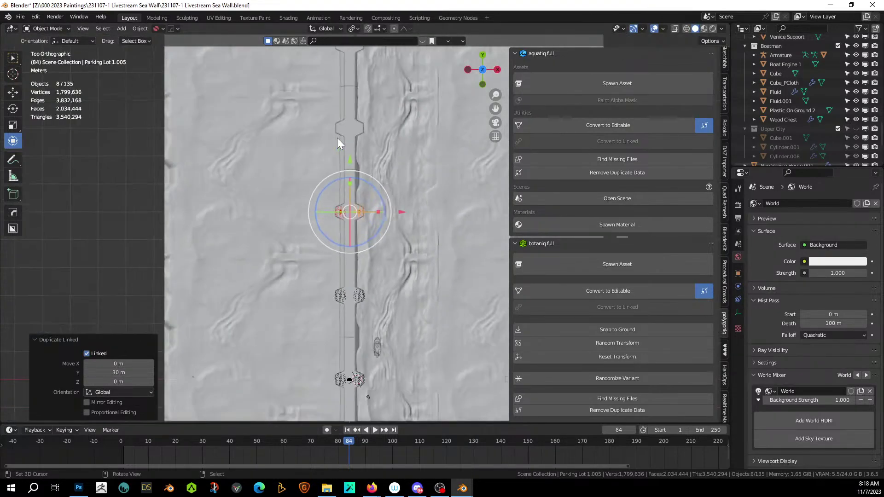
{"action": "middle_click_drag", "start_coordinate": [344, 162], "coordinate": [352, 238], "text": "shift"}
{"action": "key", "text": "shift+r"}
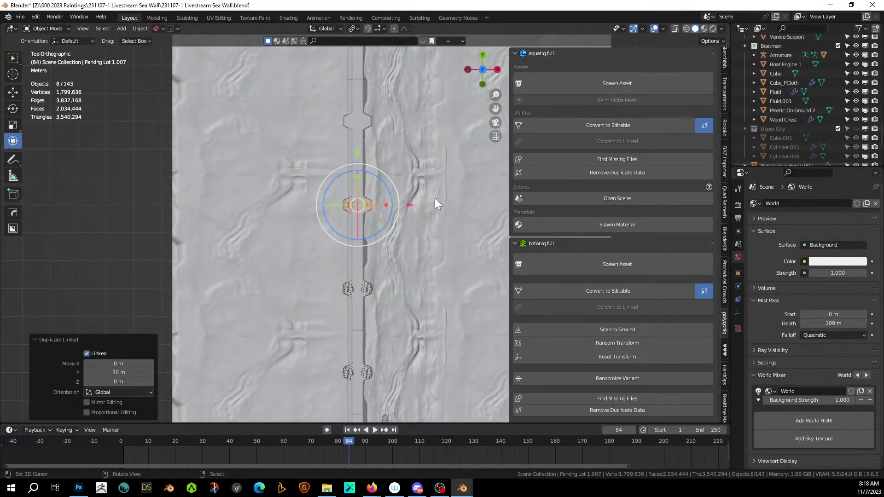
{"action": "scroll", "coordinate": [430, 275], "scroll_direction": "down", "scroll_amount": 3}
{"action": "key", "text": "shift+r"}
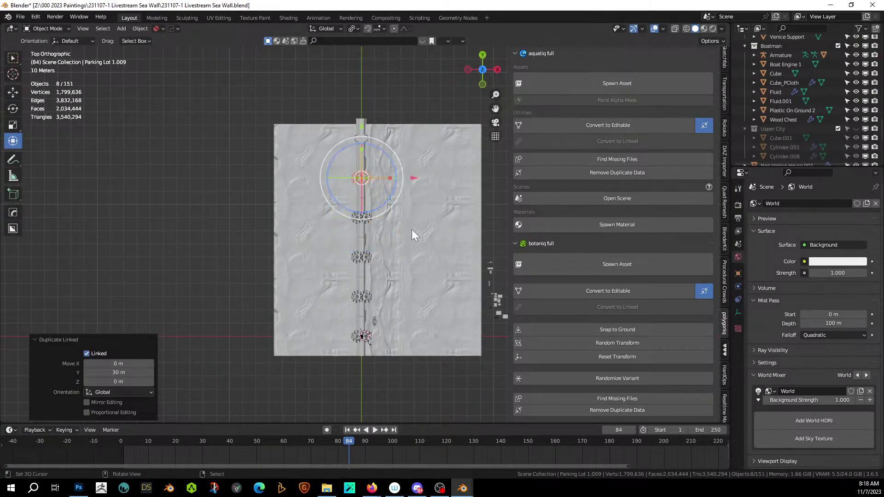
Step: Repeat the linked duplication of the streetlight pair another 30 m along Y and save the file
{"action": "middle_click_drag", "start_coordinate": [412, 230], "coordinate": [378, 209], "text": "shift"}
{"action": "key", "text": "shift+r"}
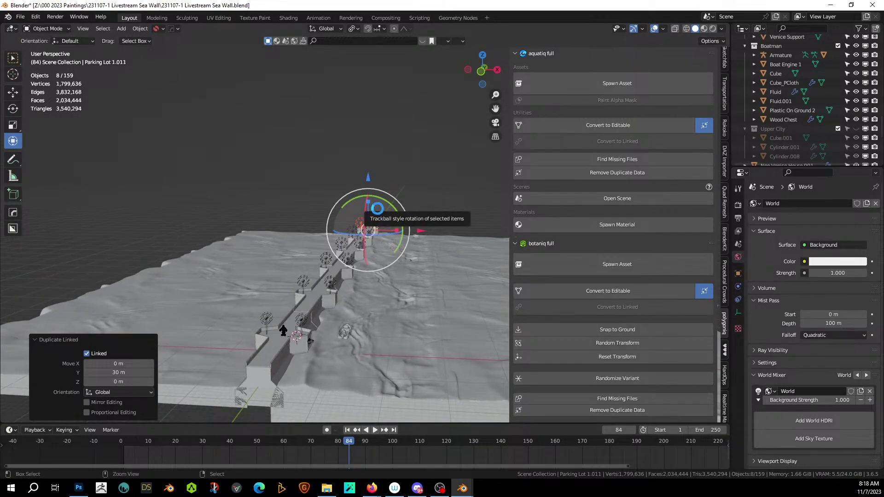
{"action": "key", "text": "ctrl+s"}
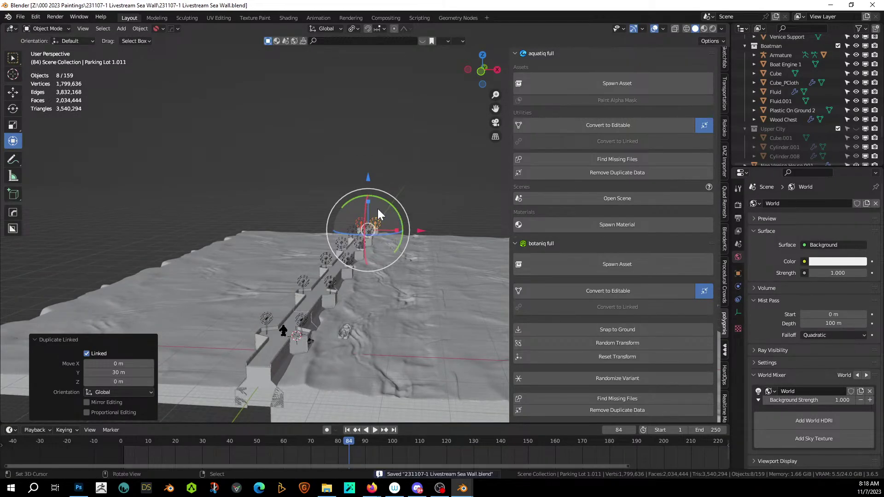
Step: Switch the viewport to rendered shading and unhide the Upper City collection above the sea wall
{"action": "left_click", "coordinate": [713, 30]}
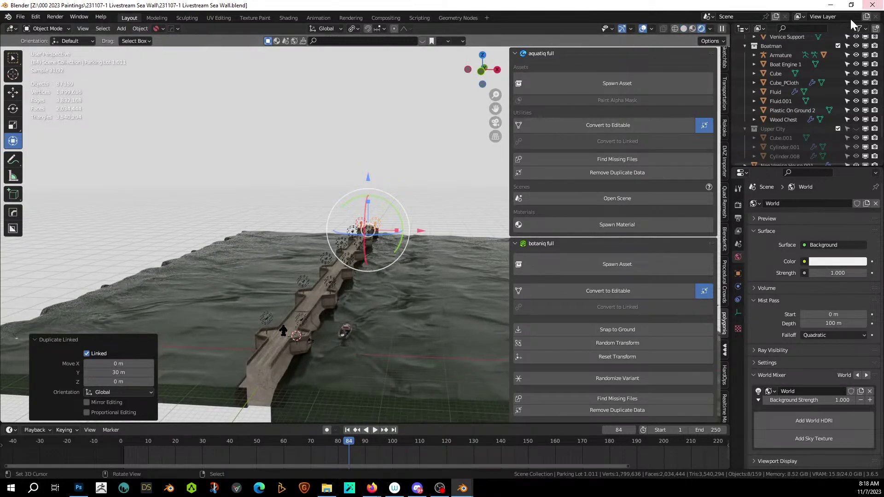
{"action": "left_click", "coordinate": [857, 129]}
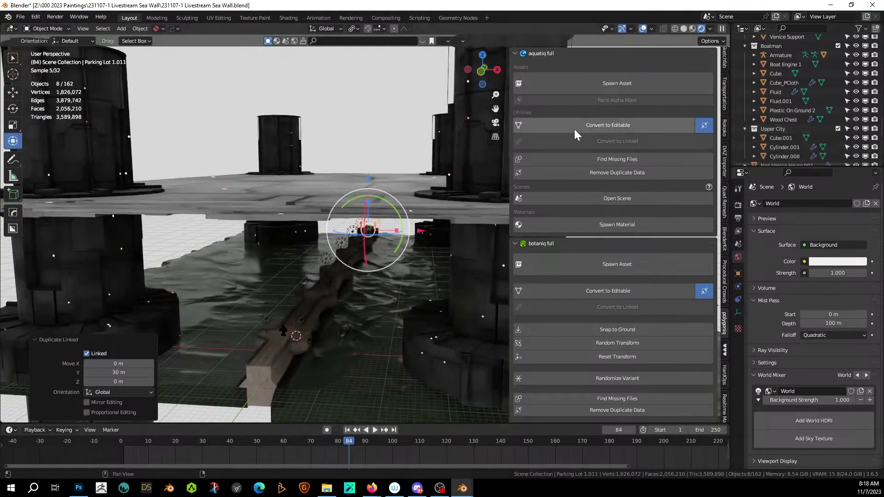
{"action": "middle_click_drag", "start_coordinate": [258, 386], "coordinate": [375, 275], "text": "ctrl"}
Step: Select a streetlight on the sea wall, locate it in the outliner, and select its nested Parking Lot 1 collection
{"action": "left_click", "coordinate": [320, 125]}
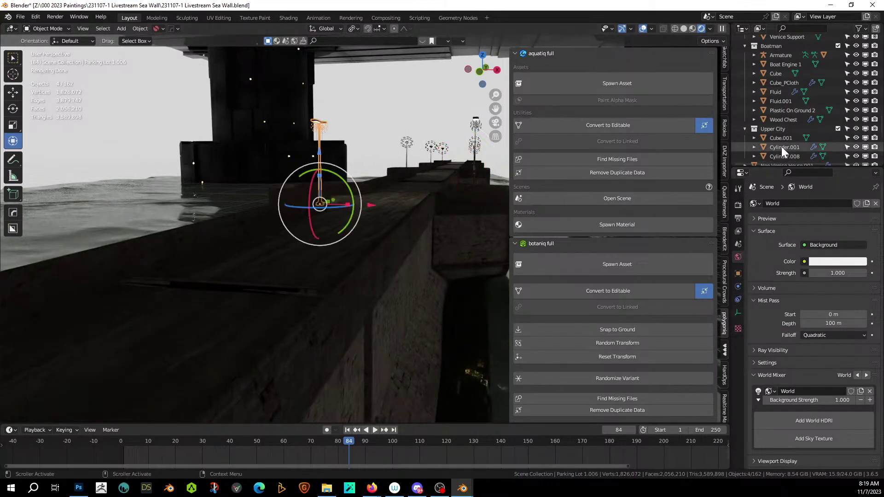
{"action": "key", "text": "period"}
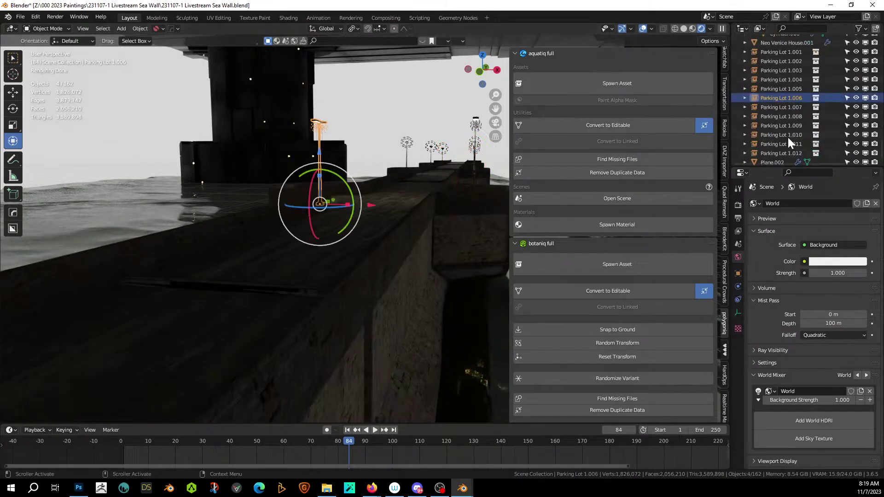
{"action": "left_click", "coordinate": [745, 97]}
{"action": "left_click", "coordinate": [767, 106]}
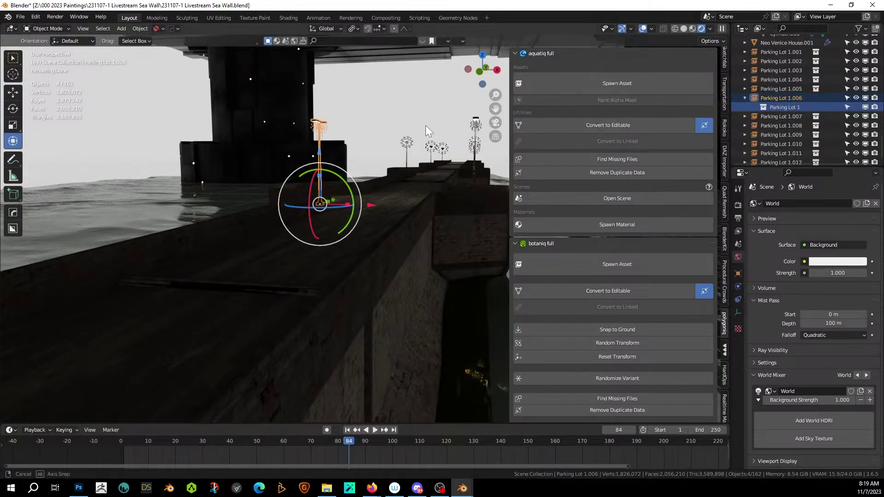
{"action": "scroll", "coordinate": [423, 125], "scroll_direction": "up", "scroll_amount": 5}
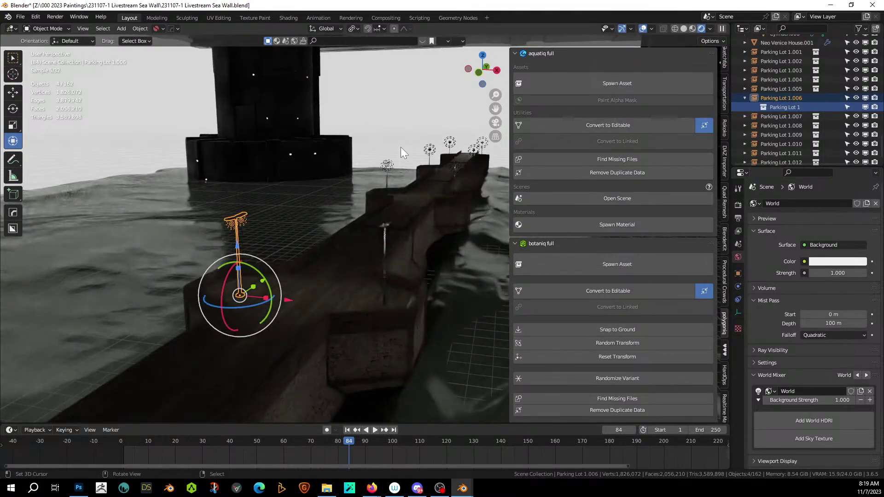
{"action": "scroll", "coordinate": [401, 147], "scroll_direction": "up", "scroll_amount": 3}
{"action": "middle_click_drag", "start_coordinate": [378, 156], "coordinate": [385, 124]}
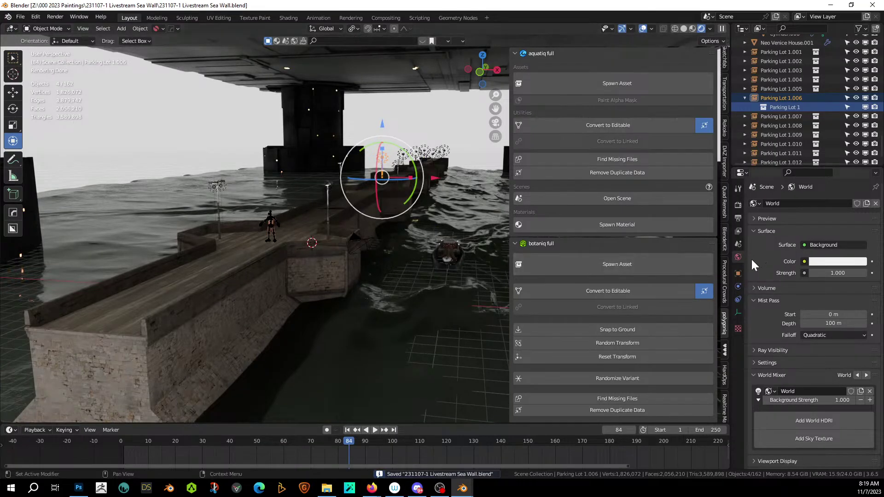
Step: Darken the world background color to a dark gray for a night-time look
{"action": "left_click", "coordinate": [821, 261]}
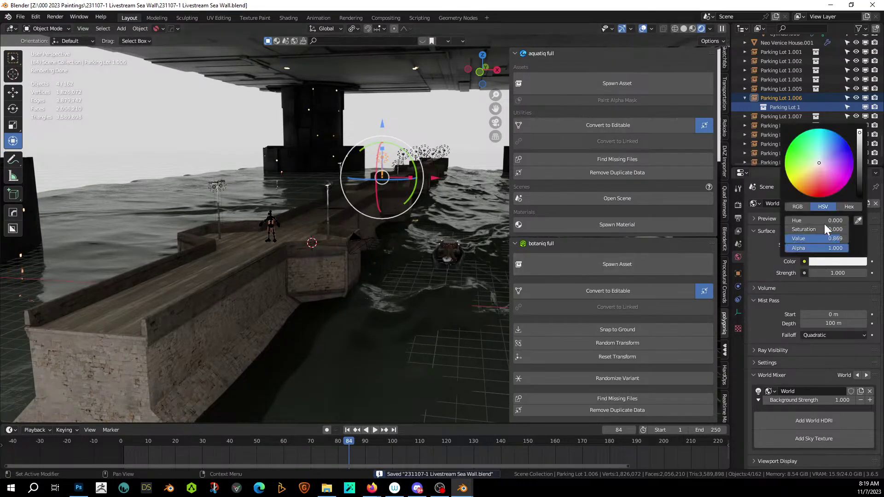
{"action": "left_click", "coordinate": [860, 180]}
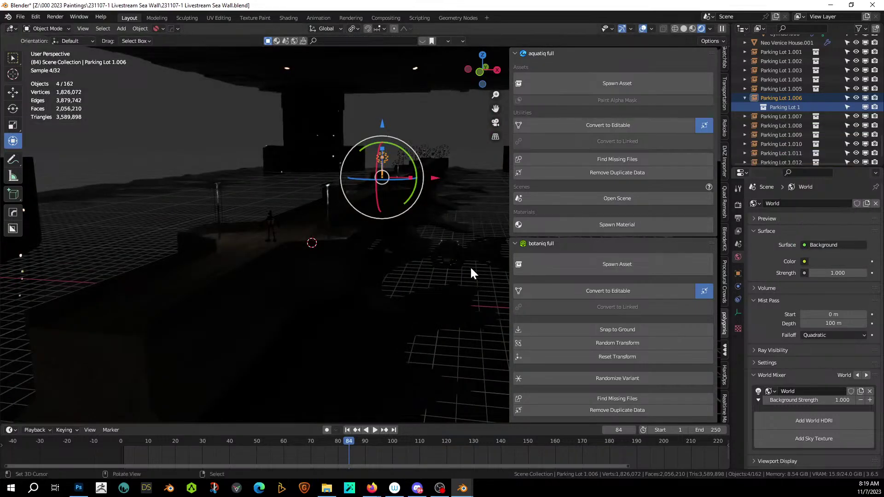
{"action": "scroll", "coordinate": [453, 277], "scroll_direction": "down", "scroll_amount": 4}
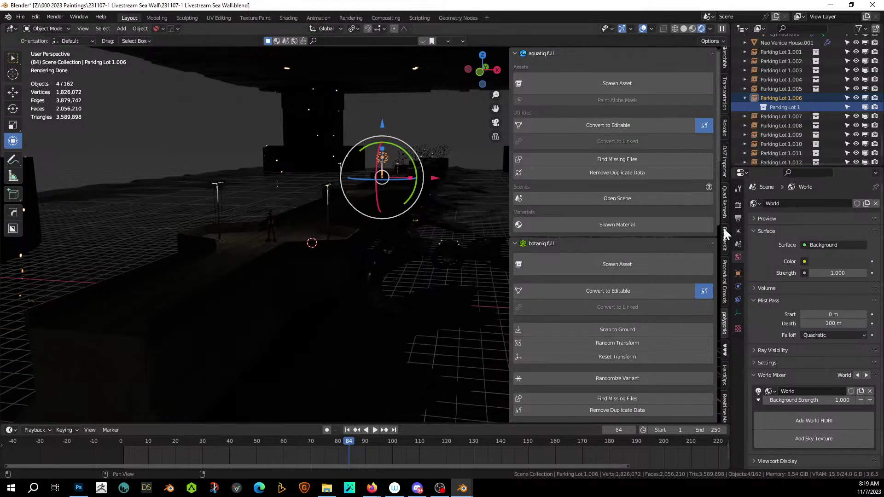
Step: Enter the camera view and reposition it with walk navigation to frame the standing character beside a streetlight
{"action": "scroll", "coordinate": [397, 215], "scroll_direction": "up", "scroll_amount": 3}
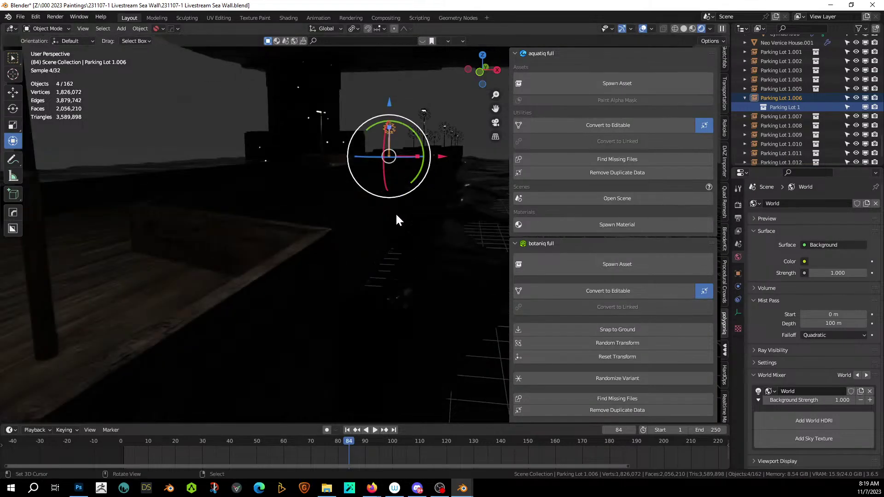
{"action": "key", "text": "KP_0"}
{"action": "key", "text": "shift+grave"}
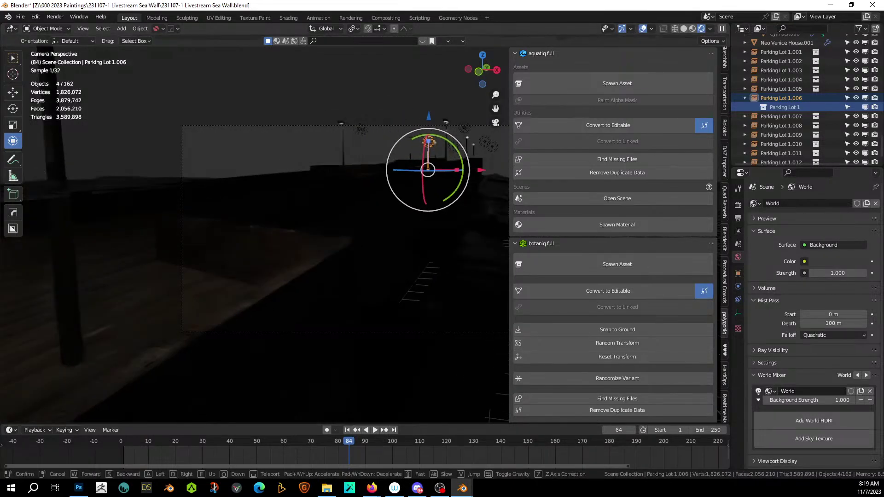
{"action": "key", "text": "a"}
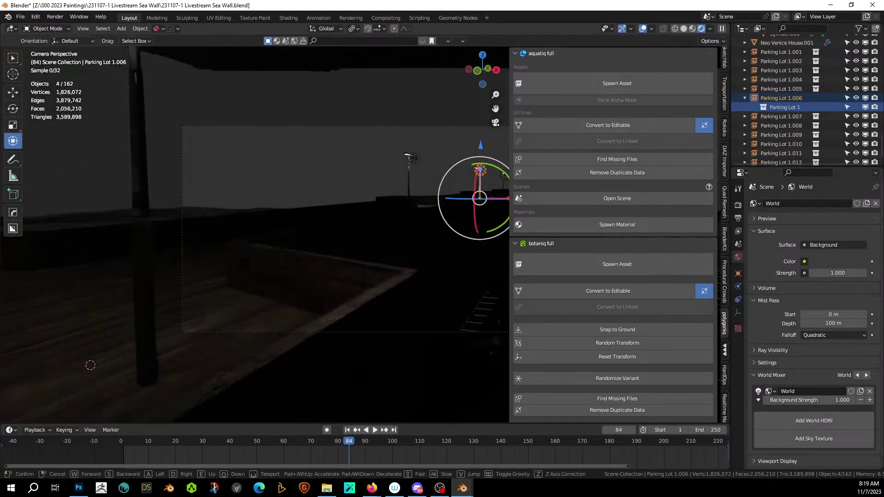
{"action": "key", "text": "s"}
{"action": "key", "text": "a"}
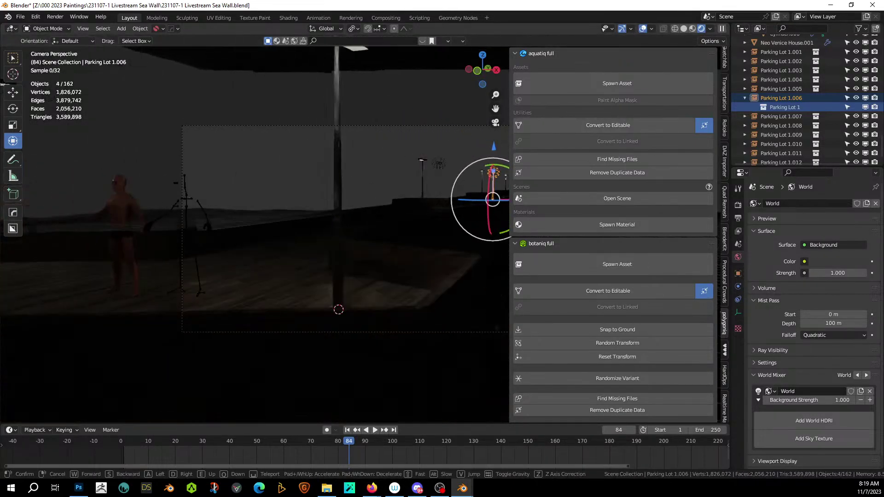
{"action": "key", "text": "a"}
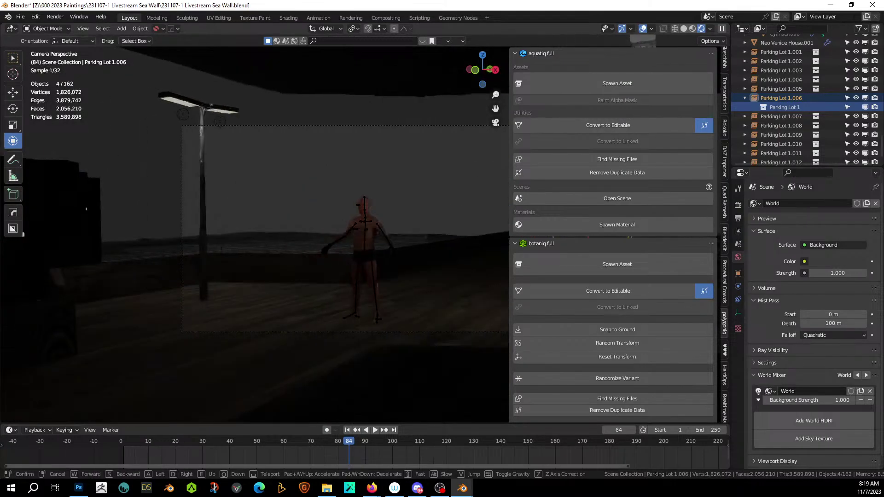
{"action": "left_click", "coordinate": [335, 250]}
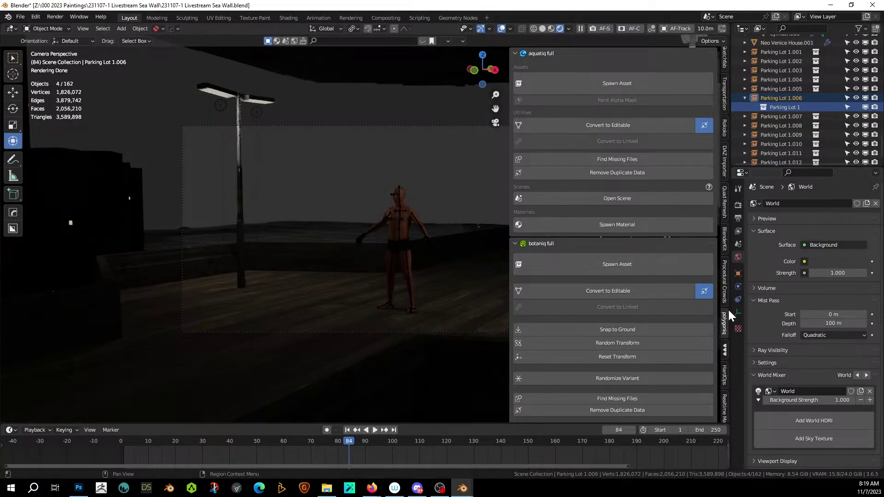
Step: Enable the camera's exposure control in the Photographer add-on, set it to 8, and save the file
{"action": "scroll", "coordinate": [724, 286], "scroll_direction": "down", "scroll_amount": 10}
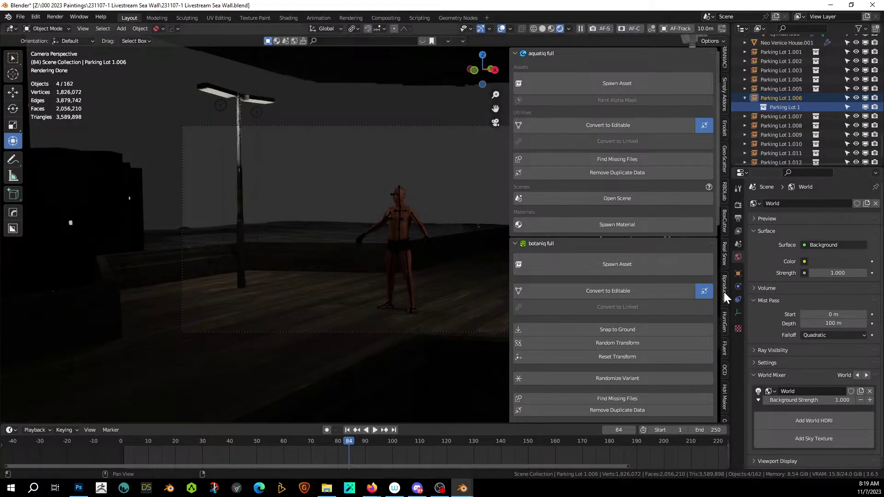
{"action": "scroll", "coordinate": [724, 292], "scroll_direction": "down", "scroll_amount": 5}
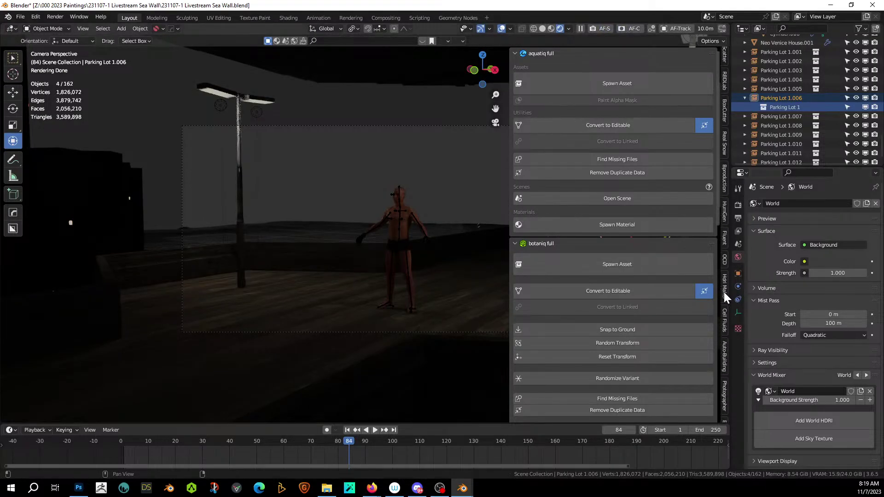
{"action": "left_click", "coordinate": [724, 394]}
{"action": "left_click", "coordinate": [522, 235]}
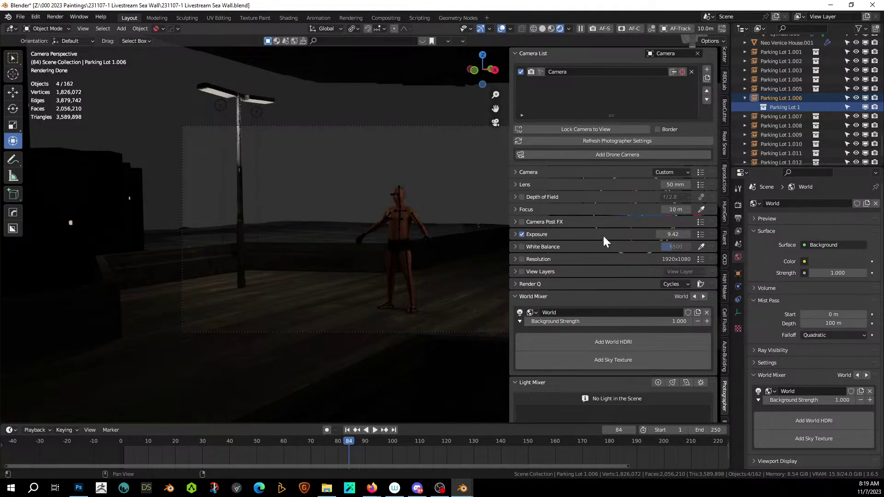
{"action": "left_click", "coordinate": [670, 235]}
{"action": "type", "text": "8"}
{"action": "key", "text": "Return"}
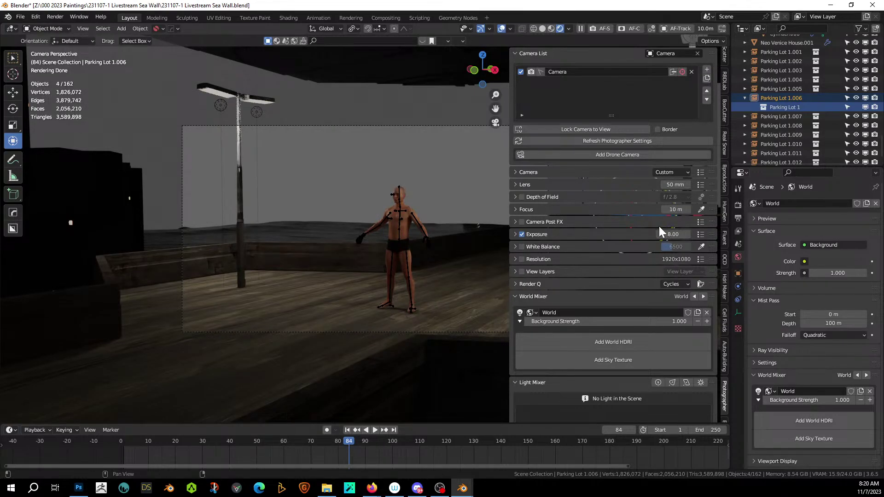
{"action": "scroll", "coordinate": [659, 231], "scroll_direction": "down", "scroll_amount": 1}
{"action": "middle_click_drag", "start_coordinate": [381, 264], "coordinate": [140, 278]}
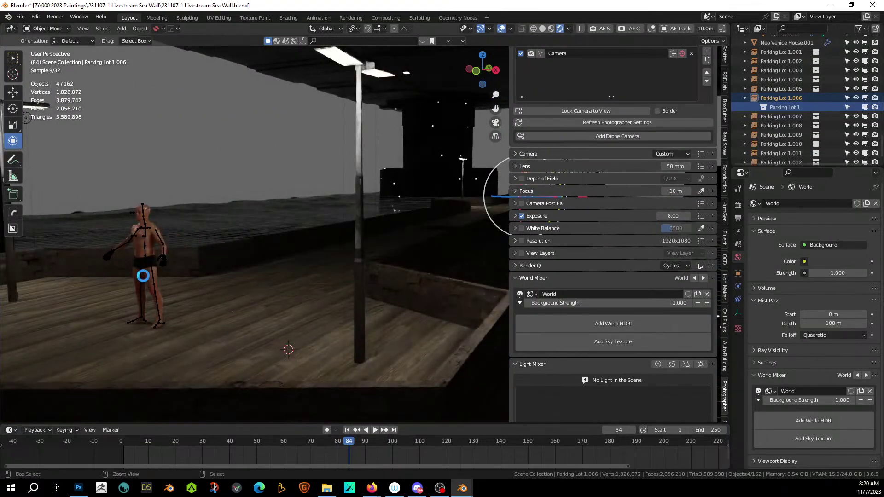
{"action": "key", "text": "ctrl+s"}
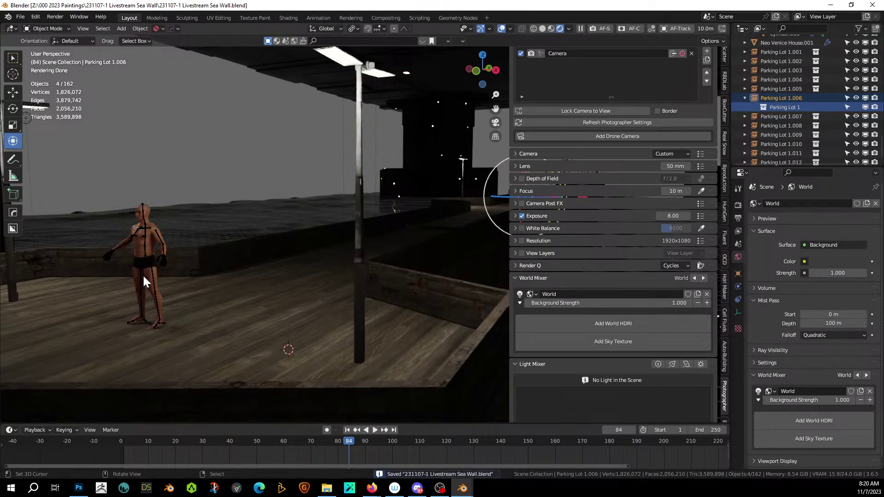
Step: Select all streetlights from Parking Lot 1.001 to Parking Lot 1.012 and move them into a new collection named Streetlights
{"action": "scroll", "coordinate": [806, 100], "scroll_direction": "up", "scroll_amount": 4}
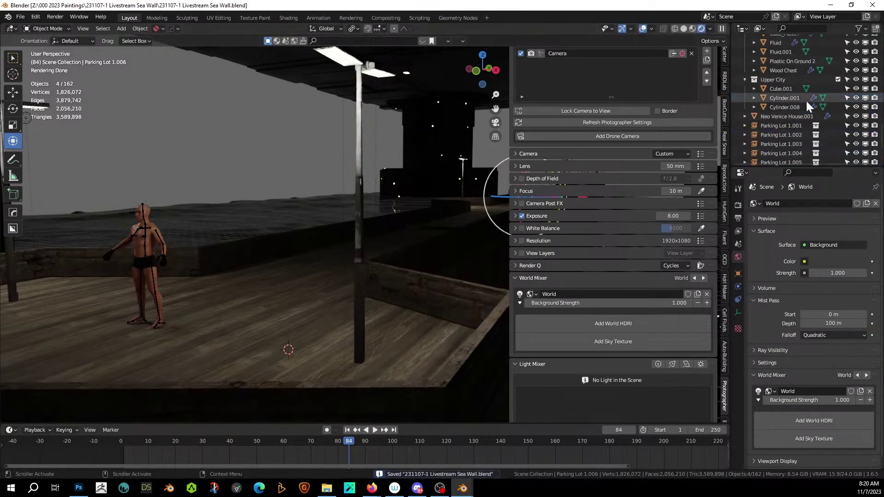
{"action": "left_click", "coordinate": [786, 126]}
{"action": "scroll", "coordinate": [789, 129], "scroll_direction": "down", "scroll_amount": 4}
{"action": "scroll", "coordinate": [789, 129], "scroll_direction": "down", "scroll_amount": 1}
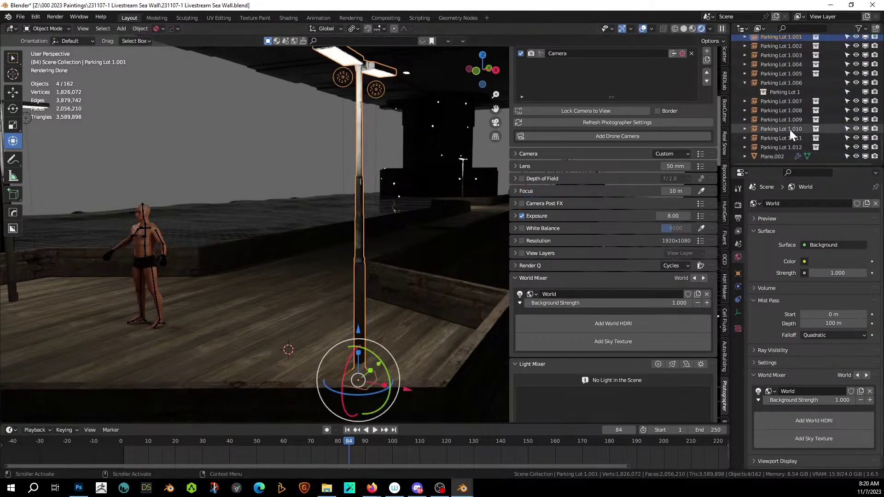
{"action": "left_click", "coordinate": [777, 148], "text": "shift"}
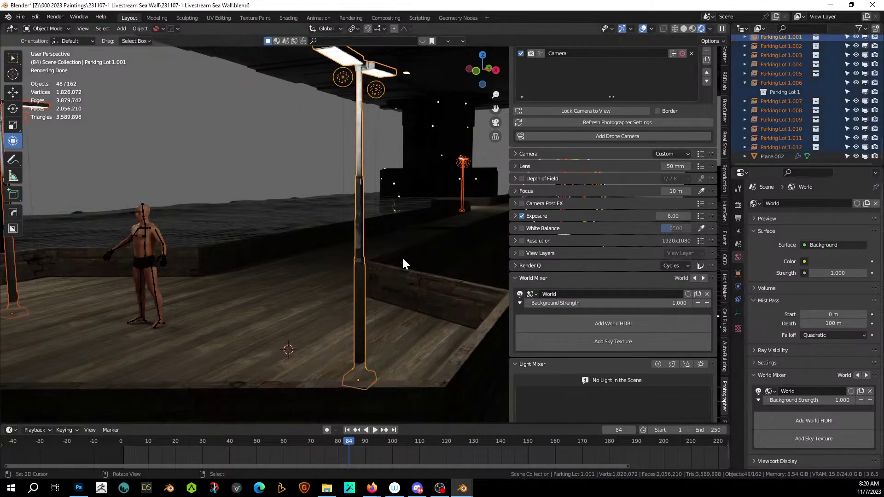
{"action": "key", "text": "m"}
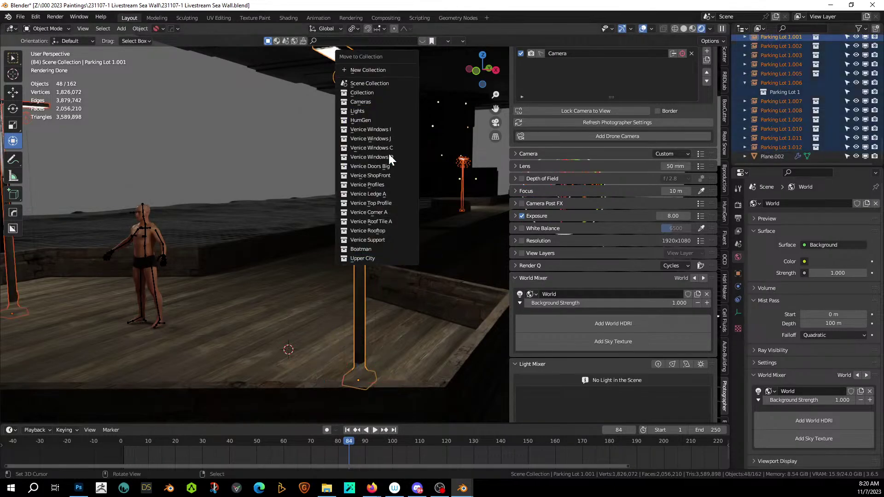
{"action": "left_click", "coordinate": [379, 69]}
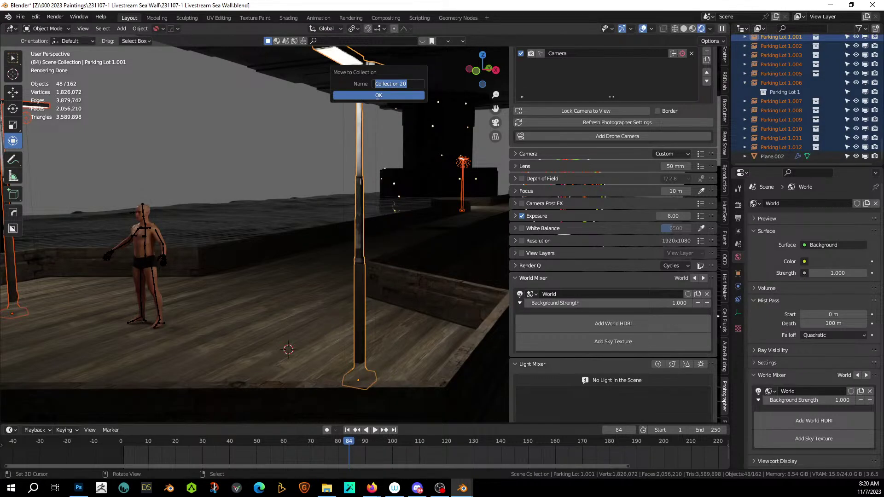
{"action": "type", "text": "Streetlights"}
{"action": "key", "text": "Return"}
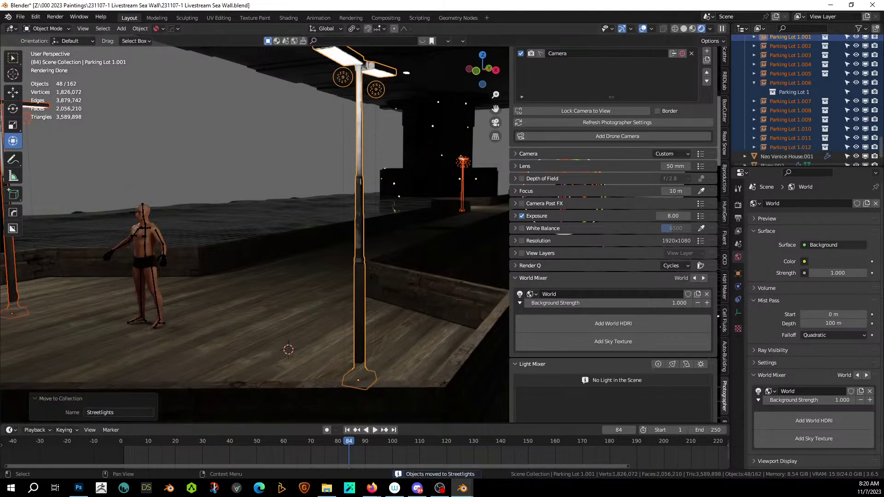
Step: Collapse the Streetlights collection, toggle its visibility off and on, and check the lamps' lighting along the sea wall
{"action": "scroll", "coordinate": [821, 98], "scroll_direction": "up", "scroll_amount": 4}
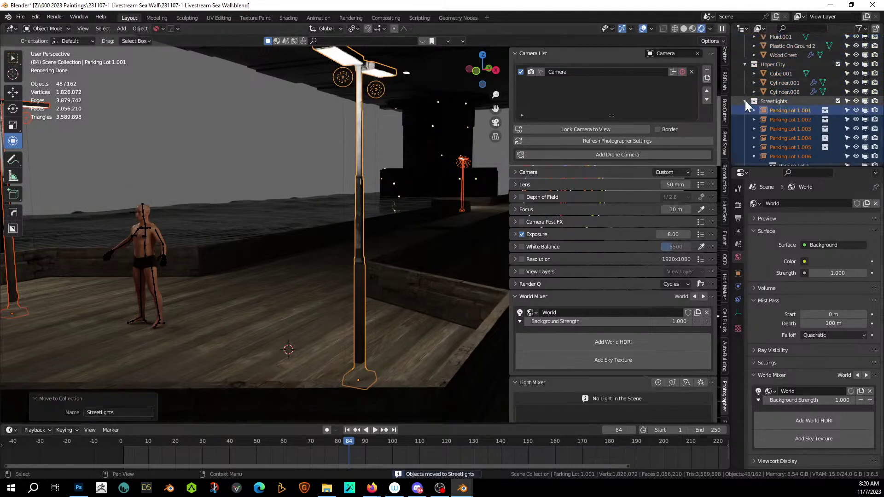
{"action": "left_click", "coordinate": [746, 99]}
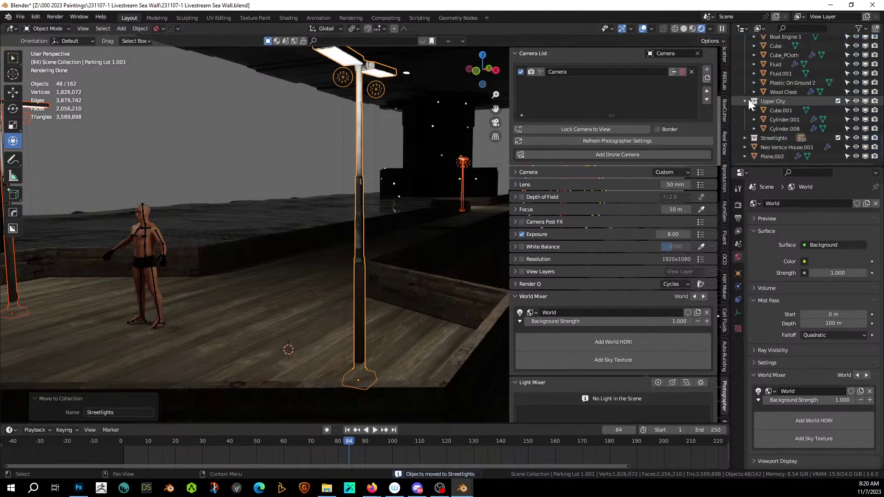
{"action": "left_click", "coordinate": [857, 138]}
{"action": "left_click", "coordinate": [856, 137]}
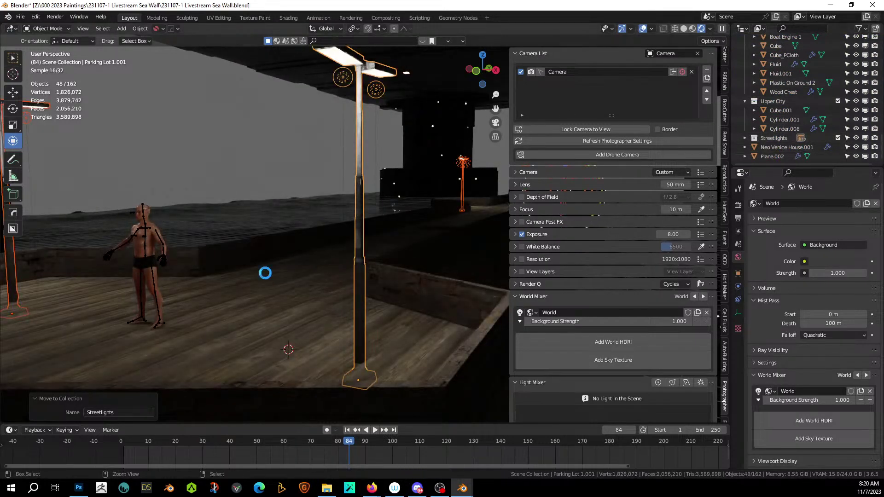
{"action": "middle_click_drag", "start_coordinate": [265, 271], "coordinate": [324, 386]}
{"action": "scroll", "coordinate": [324, 386], "scroll_direction": "down", "scroll_amount": 2}
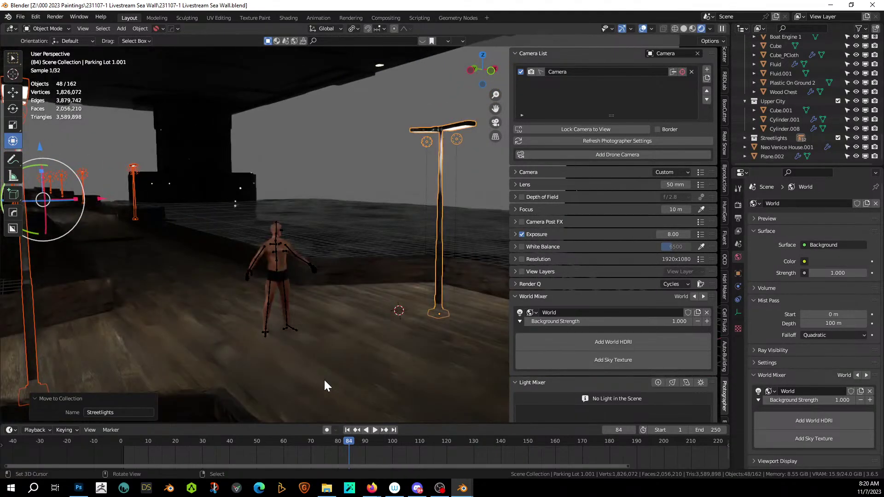
{"action": "scroll", "coordinate": [324, 380], "scroll_direction": "down", "scroll_amount": 2}
{"action": "scroll", "coordinate": [320, 370], "scroll_direction": "down", "scroll_amount": 2}
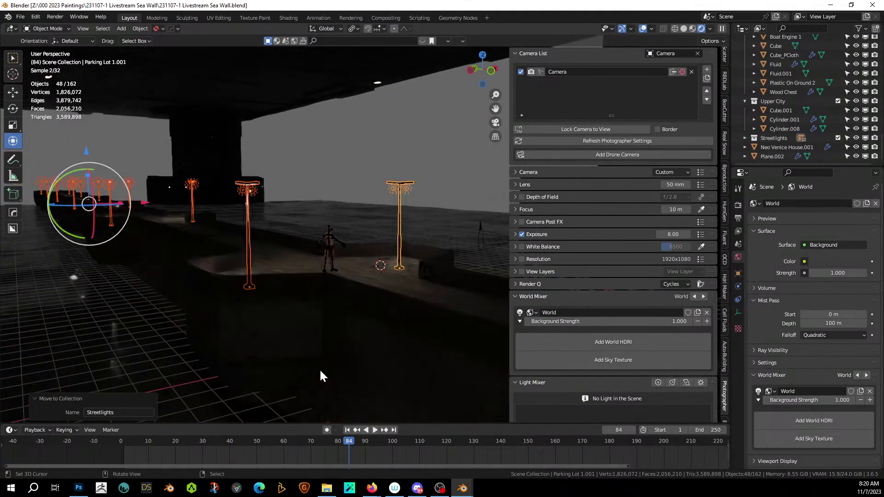
Step: Switch the viewport from rendered to Solid shading and view the whole platform from its outer side
{"action": "middle_click_drag", "start_coordinate": [319, 369], "coordinate": [258, 367]}
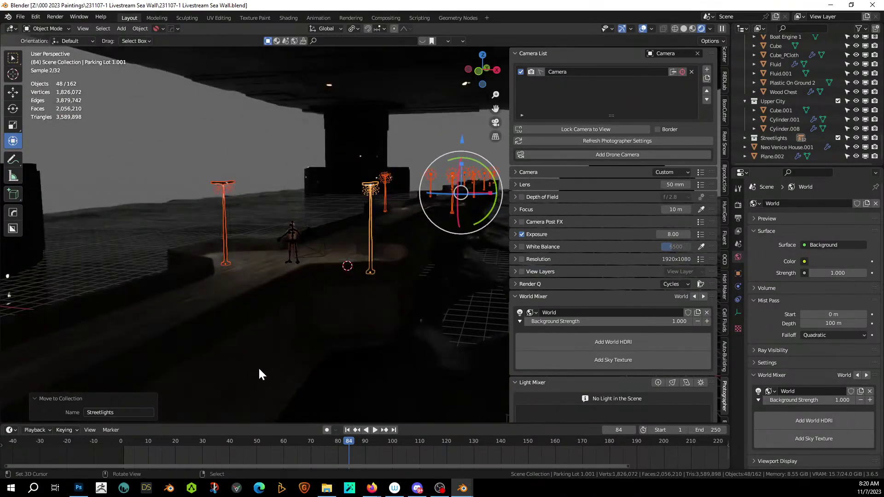
{"action": "left_click", "coordinate": [258, 293]}
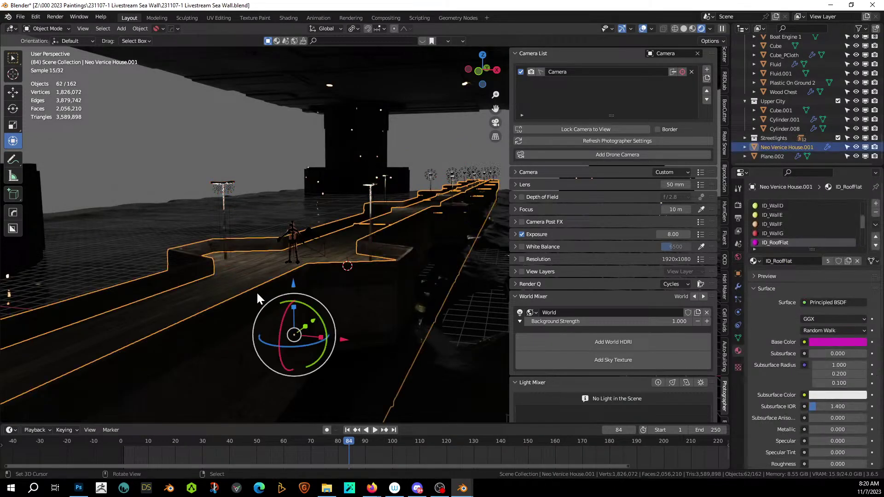
{"action": "left_click_drag", "start_coordinate": [305, 275], "coordinate": [317, 273]}
{"action": "middle_click_drag", "start_coordinate": [316, 273], "coordinate": [361, 286]}
{"action": "scroll", "coordinate": [331, 276], "scroll_direction": "down", "scroll_amount": 6}
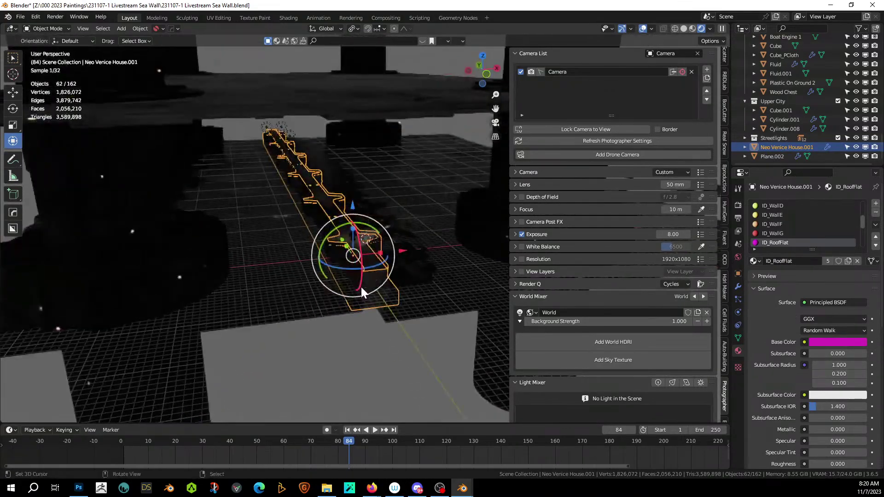
{"action": "left_click", "coordinate": [684, 28]}
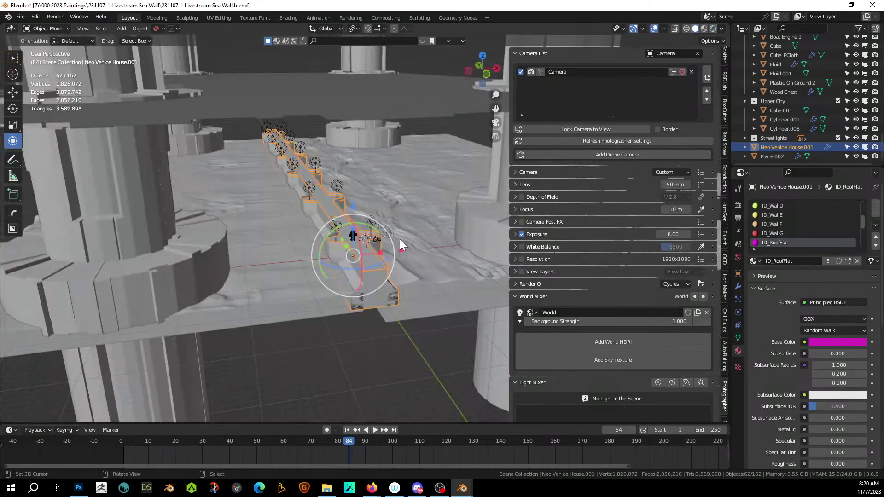
{"action": "middle_click_drag", "start_coordinate": [173, 231], "coordinate": [320, 303]}
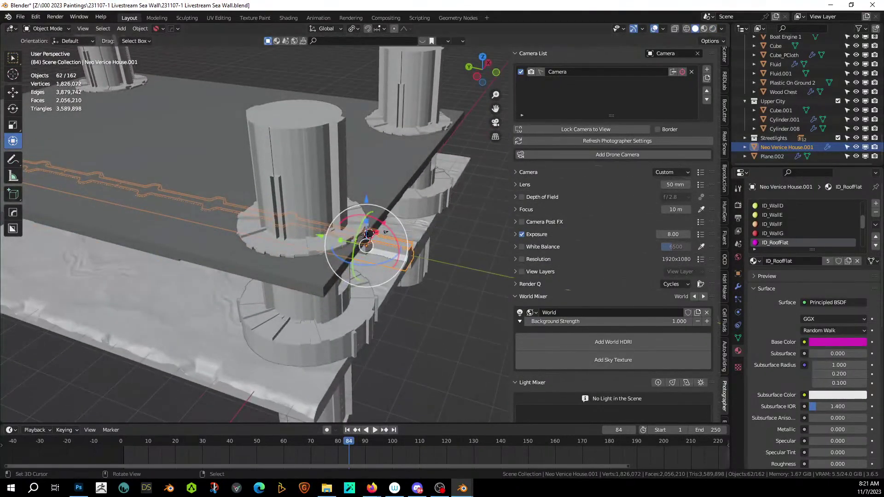
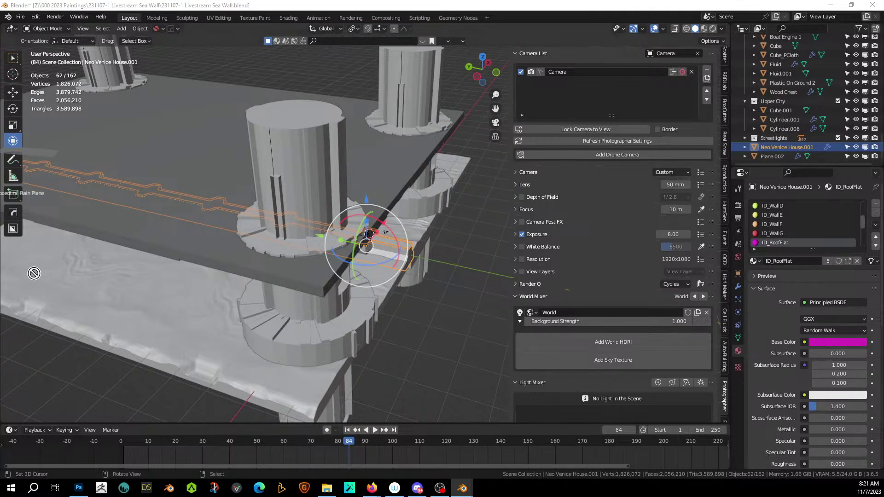
Step: Place the Procedural Rain Plane asset beside the platform and rotate it 90° about the Z axis
{"action": "left_click_drag", "start_coordinate": [92, 351], "coordinate": [59, 379]}
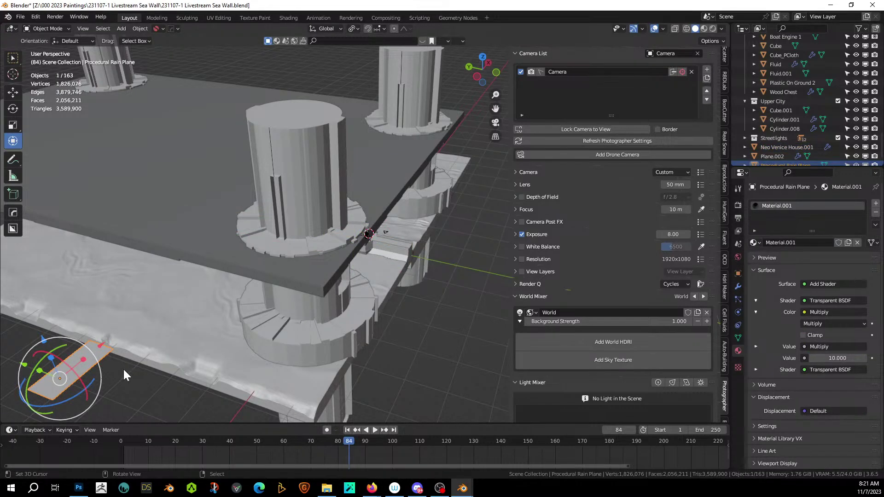
{"action": "type", "text": "rz"}
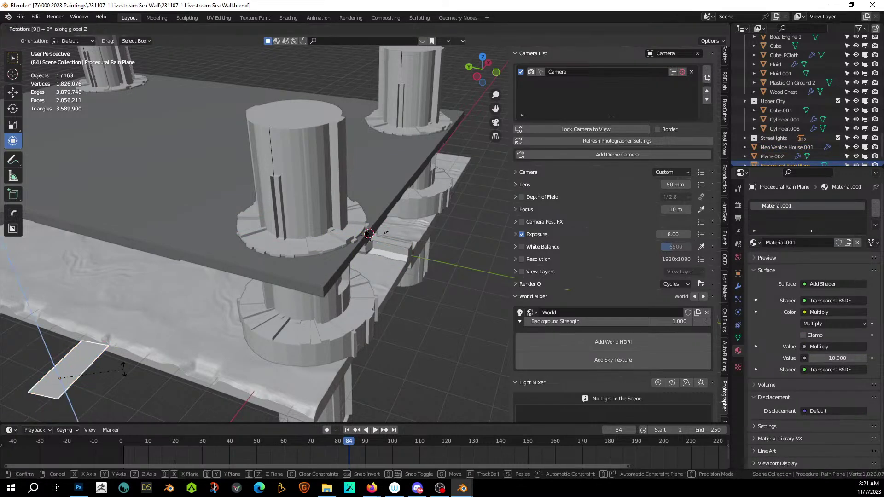
{"action": "type", "text": "90"}
{"action": "key", "text": "Return"}
Step: Scale the rain plane up by about 3.53, stretch it about 3.18 times along Y, and enlarge it overall by about 1.4
{"action": "scroll", "coordinate": [173, 297], "scroll_direction": "down", "scroll_amount": 5}
{"action": "middle_click_drag", "start_coordinate": [174, 297], "coordinate": [317, 374]}
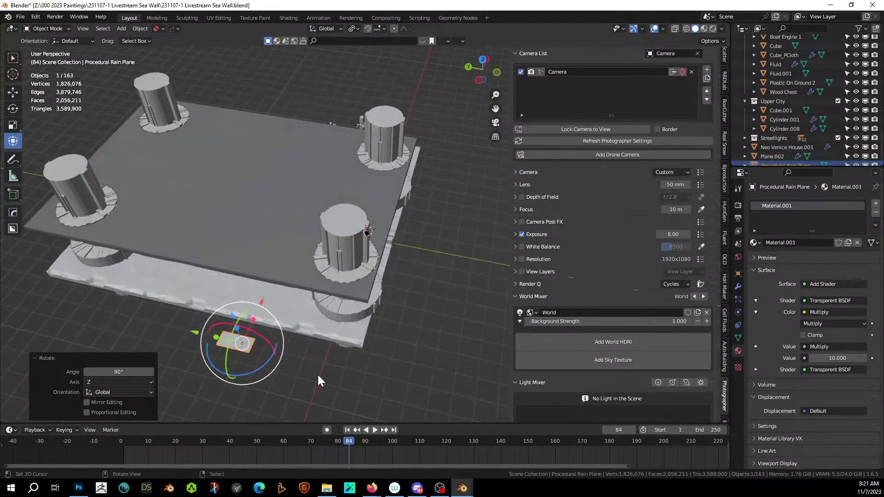
{"action": "key", "text": "s"}
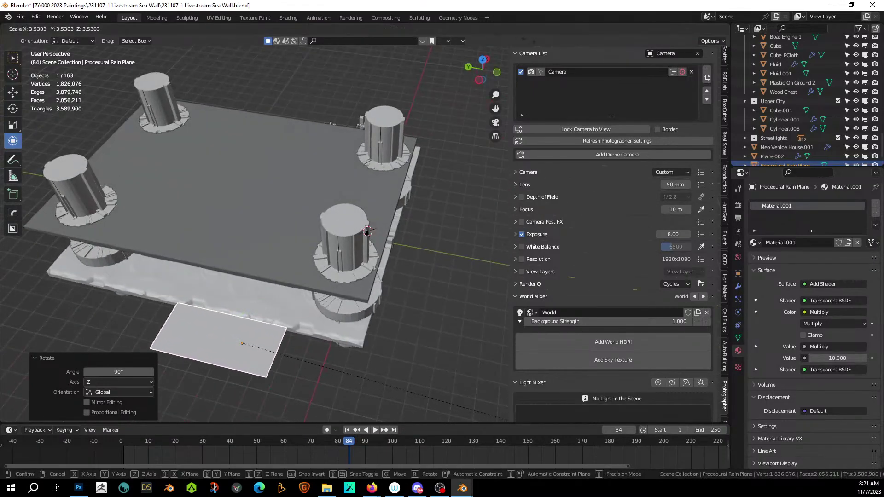
{"action": "key", "text": "Return"}
{"action": "key", "text": "s"}
{"action": "key", "text": "y"}
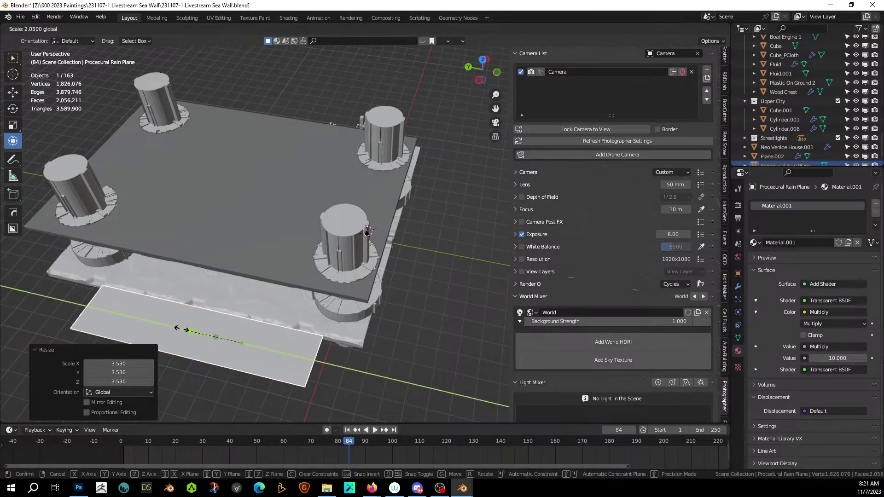
{"action": "left_click", "coordinate": [155, 319]}
{"action": "middle_click_drag", "start_coordinate": [159, 314], "coordinate": [110, 264]}
{"action": "middle_click_drag", "start_coordinate": [166, 278], "coordinate": [164, 292]}
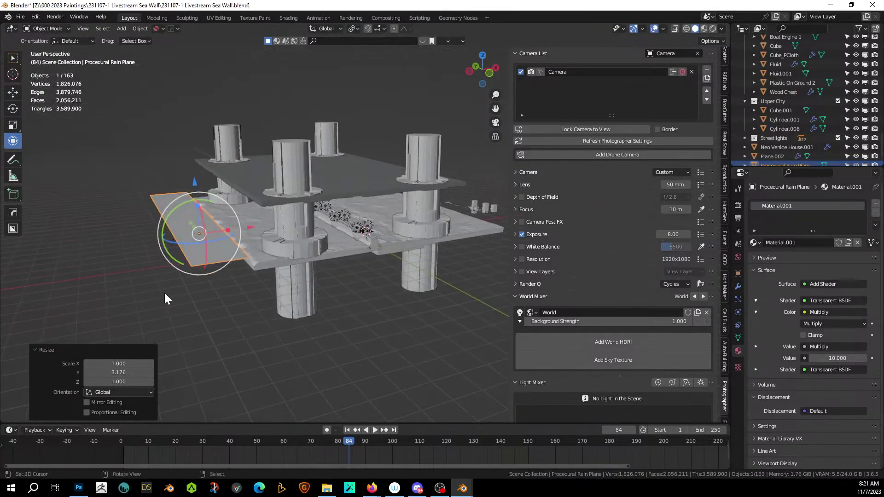
{"action": "key", "text": "s"}
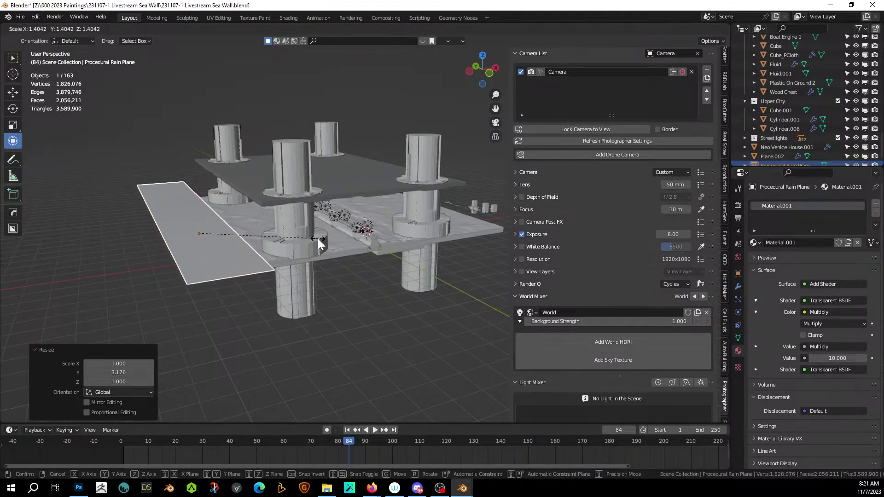
{"action": "left_click", "coordinate": [317, 238]}
Step: Rotate the rain plane 90° about Y and move it about 19.8 m in X and 14.6 m in Z to the platform's edge
{"action": "type", "text": "ry"}
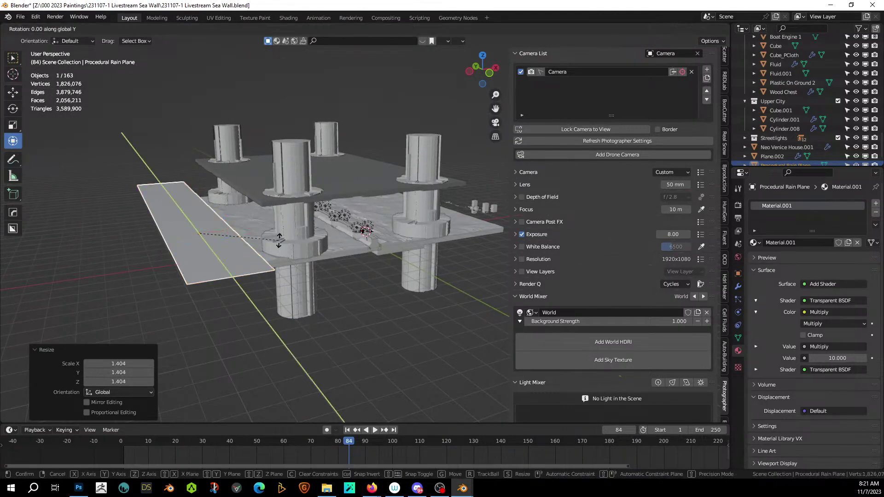
{"action": "type", "text": "90"}
{"action": "key", "text": "Return"}
{"action": "key", "text": "KP_1"}
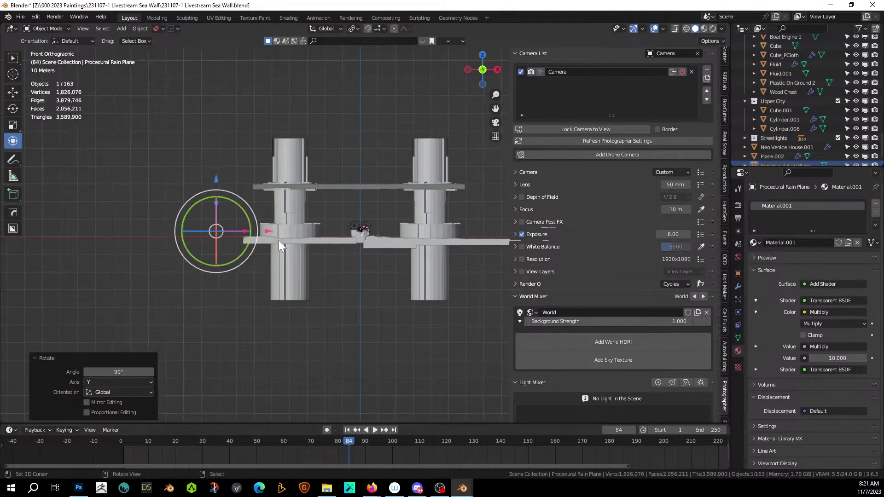
{"action": "key", "text": "g"}
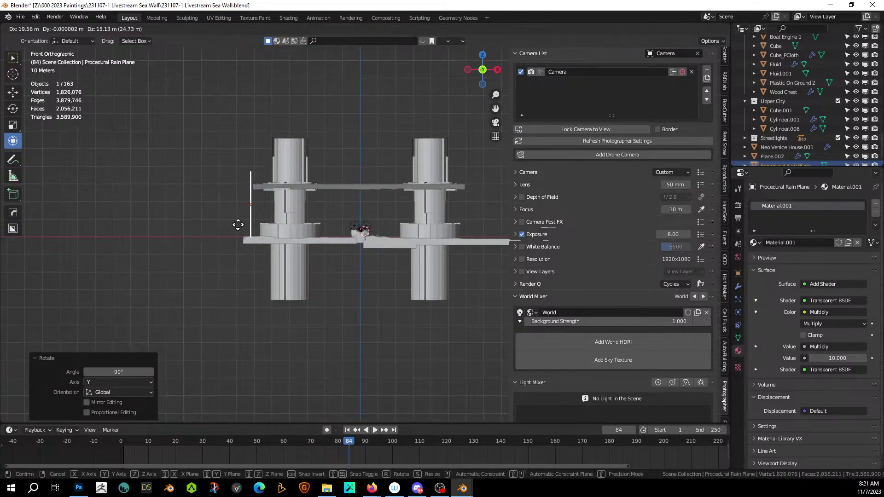
{"action": "left_click", "coordinate": [238, 226]}
Step: Mirror the rain plane along X across the upper platform slab Cube.001 with a mirror modifier
{"action": "middle_click_drag", "start_coordinate": [237, 225], "coordinate": [320, 181]}
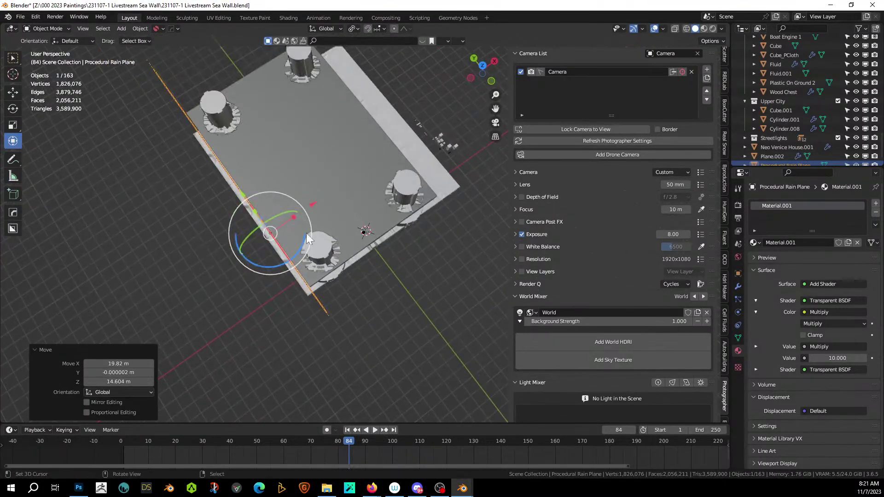
{"action": "left_click", "coordinate": [316, 169], "text": "shift"}
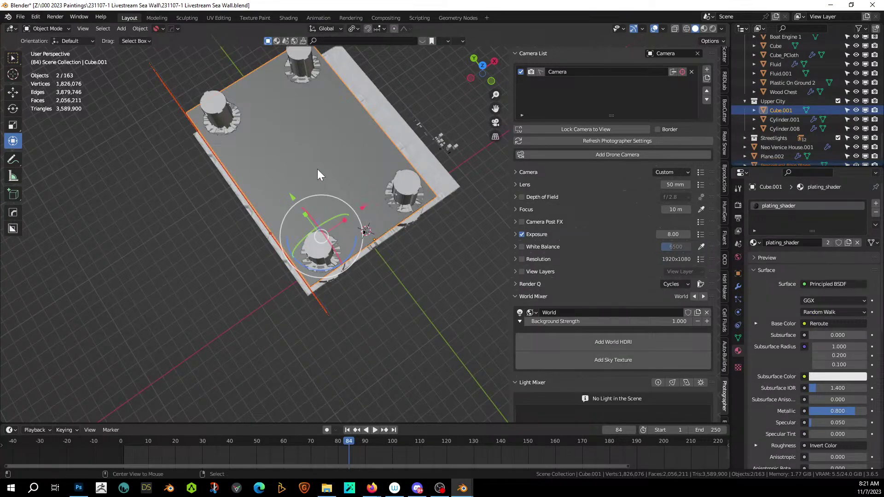
{"action": "key", "text": "alt+x"}
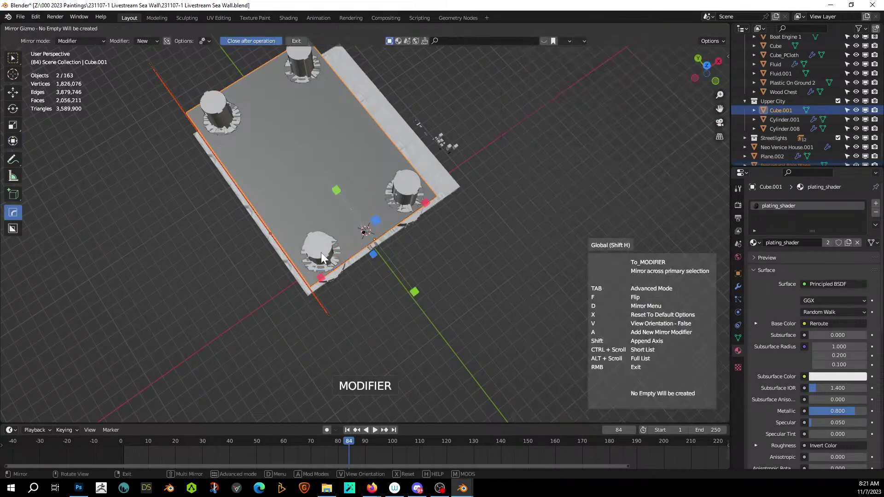
{"action": "right_click", "coordinate": [323, 278]}
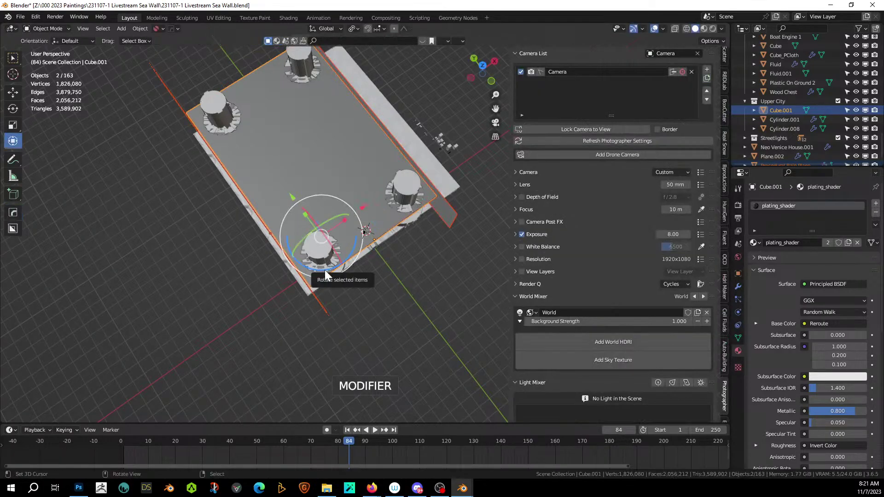
{"action": "middle_click_drag", "start_coordinate": [325, 270], "coordinate": [369, 229]}
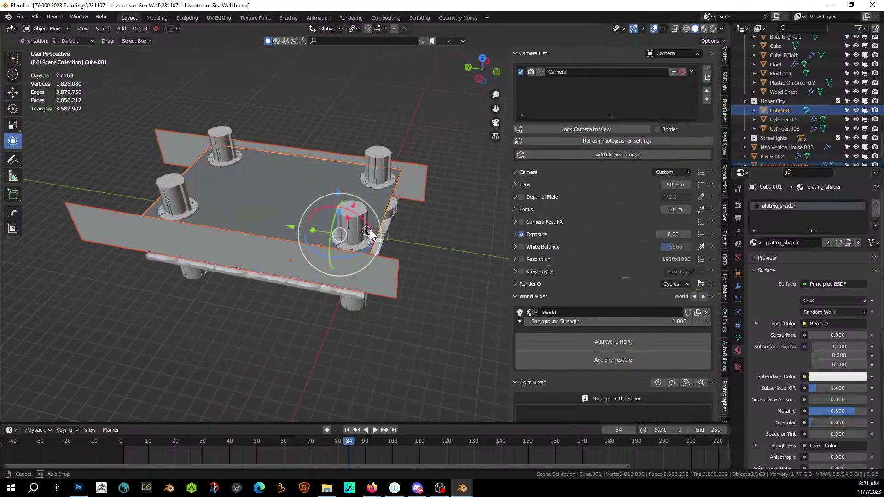
Step: Move the rain plane into a new collection named Rain and save the file
{"action": "left_click", "coordinate": [241, 255]}
{"action": "key", "text": "m"}
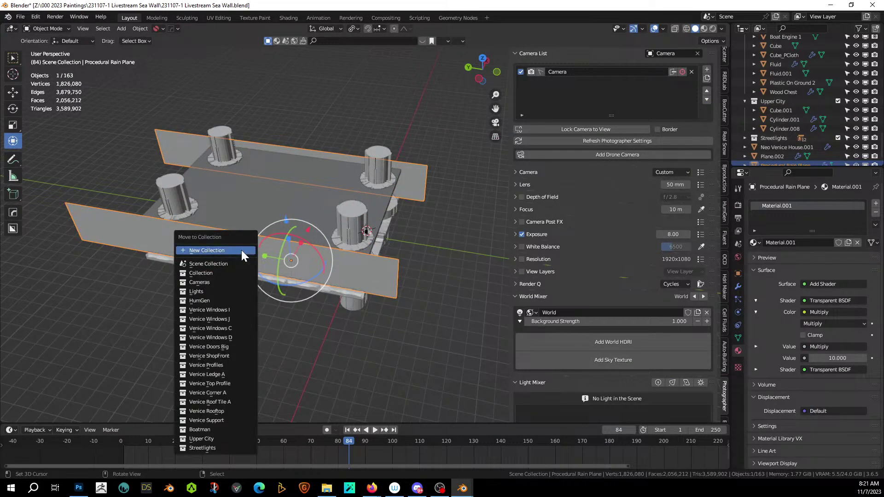
{"action": "left_click", "coordinate": [213, 251]}
{"action": "type", "text": "Rain"}
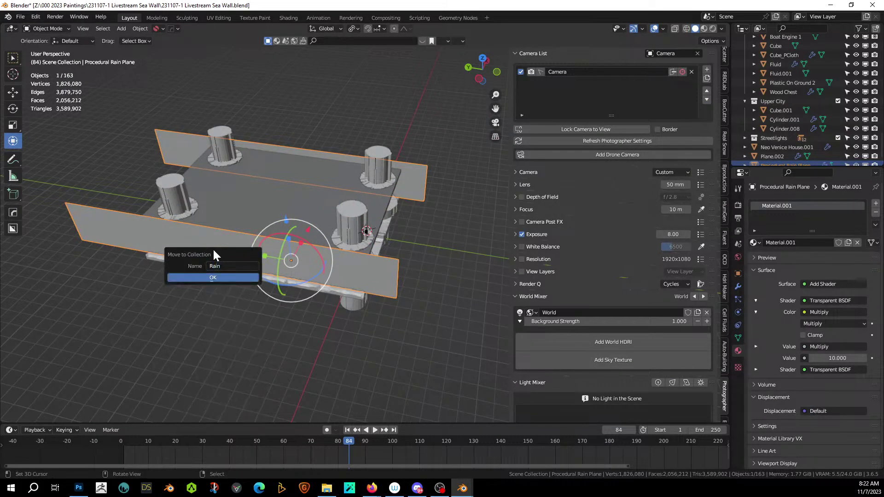
{"action": "key", "text": "Return"}
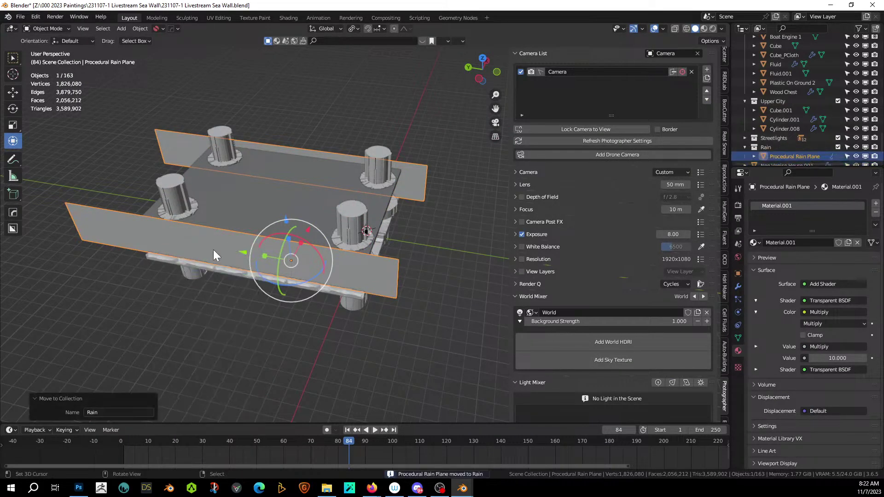
{"action": "key", "text": "ctrl+s"}
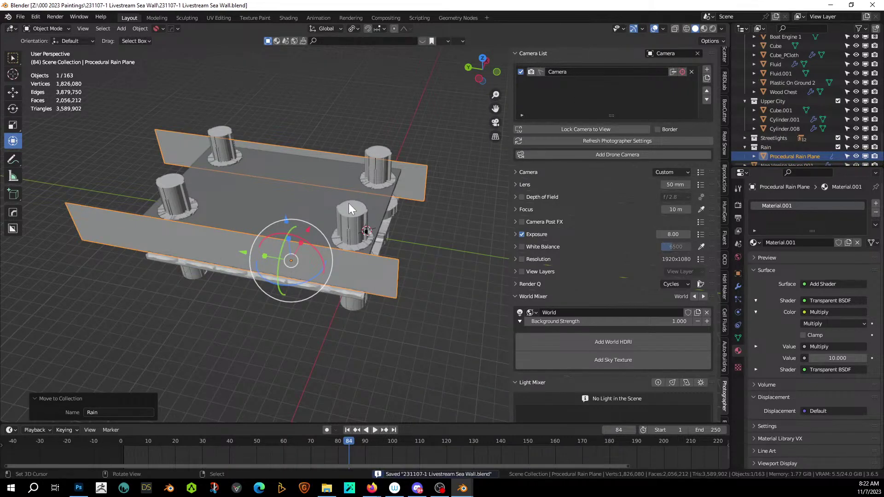
Step: Apply the rain plane's rotation and scale, and switch to Rendered shading to examine the rain on both sides of the platform
{"action": "key", "text": "ctrl+a"}
{"action": "left_click", "coordinate": [275, 244]}
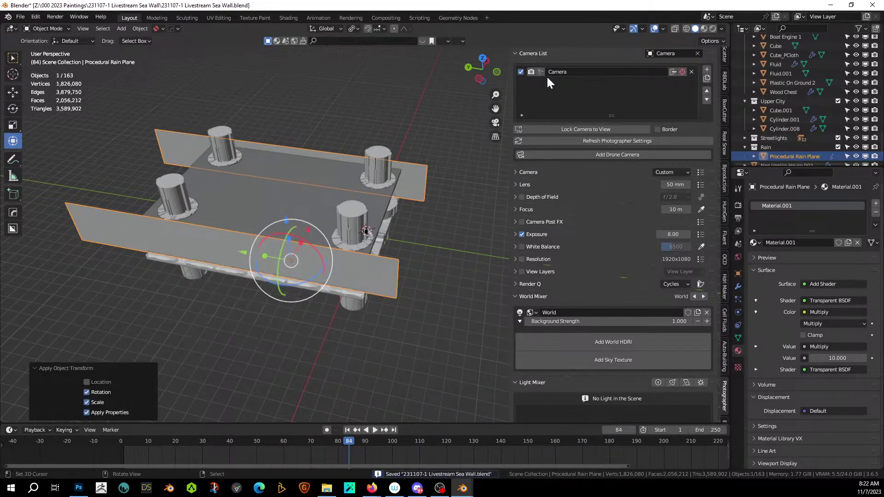
{"action": "left_click", "coordinate": [712, 29]}
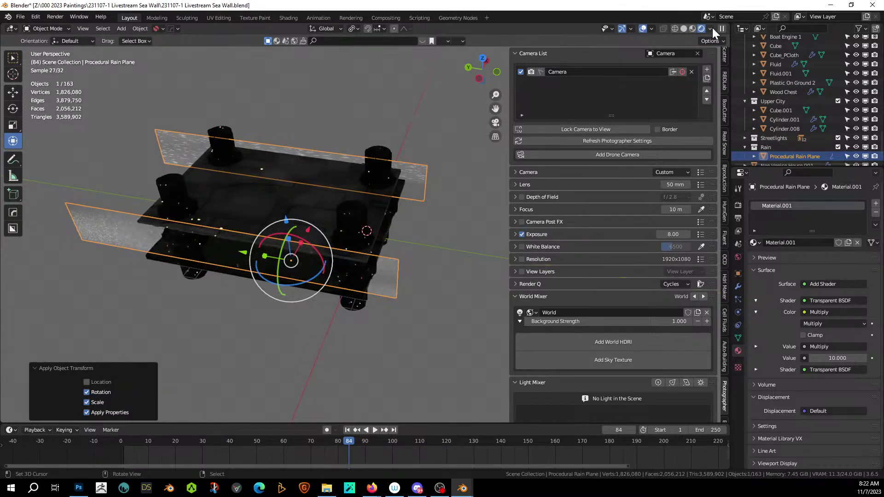
{"action": "middle_click_drag", "start_coordinate": [386, 242], "coordinate": [255, 202]}
{"action": "scroll", "coordinate": [283, 203], "scroll_direction": "up", "scroll_amount": 6}
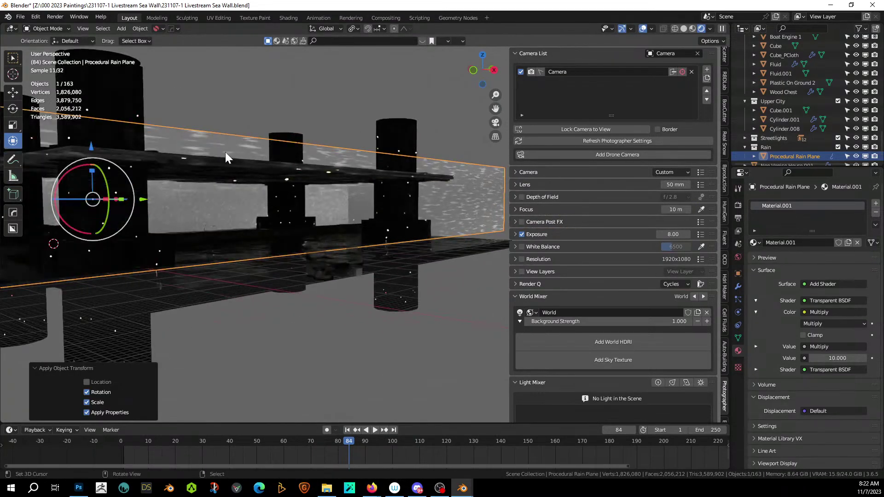
{"action": "middle_click_drag", "start_coordinate": [225, 151], "coordinate": [375, 171]}
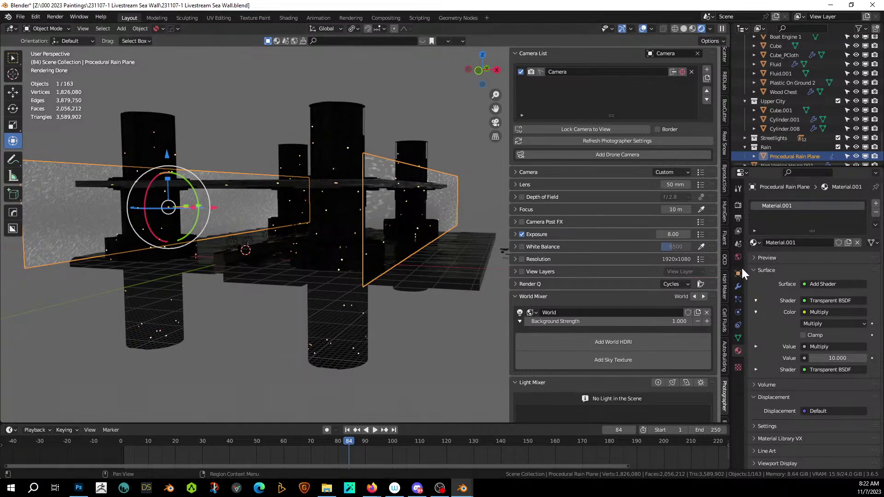
Step: Remove the Hops_Mirror modifier from the rain plane
{"action": "key", "text": "Tab"}
{"action": "key", "text": "Tab"}
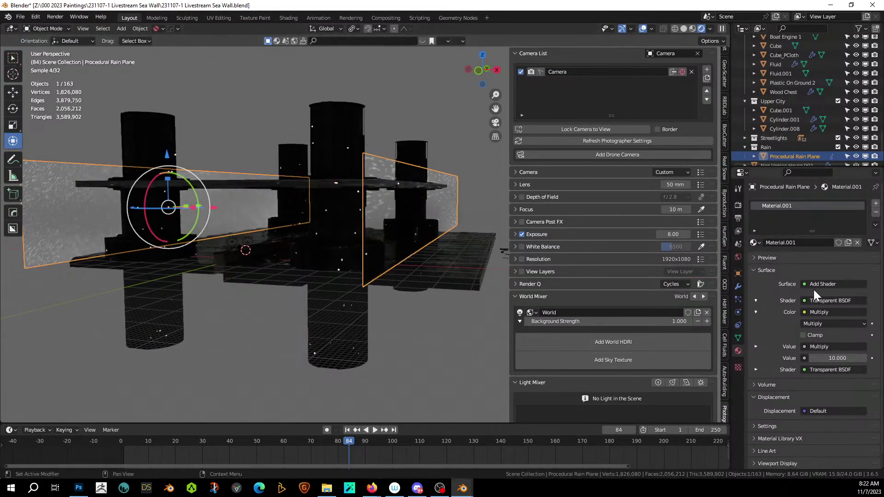
{"action": "left_click", "coordinate": [739, 286]}
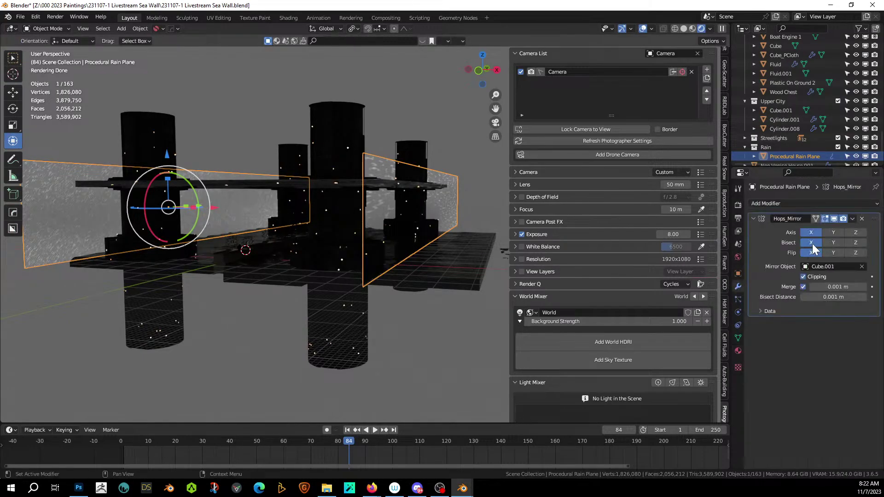
{"action": "left_click", "coordinate": [861, 218]}
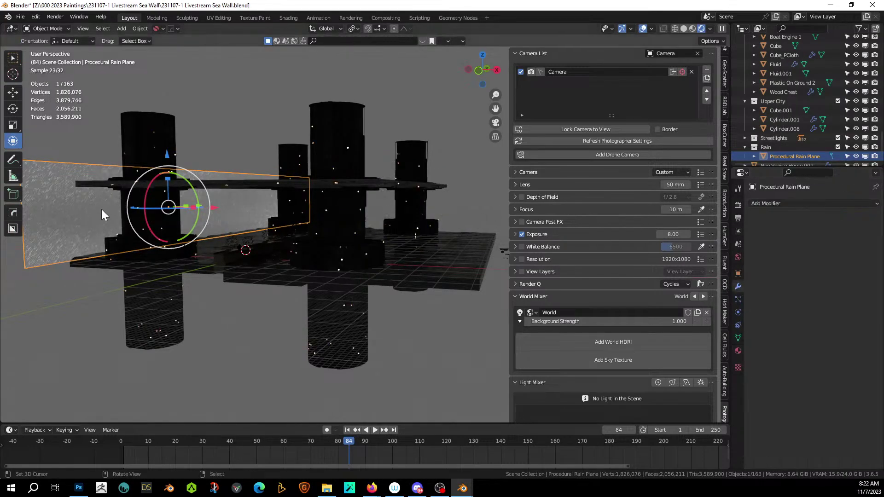
Step: Make a linked duplicate of the procedural rain plane and move it about 125.5 m along X to the platform's opposite side
{"action": "key", "text": "shift+d"}
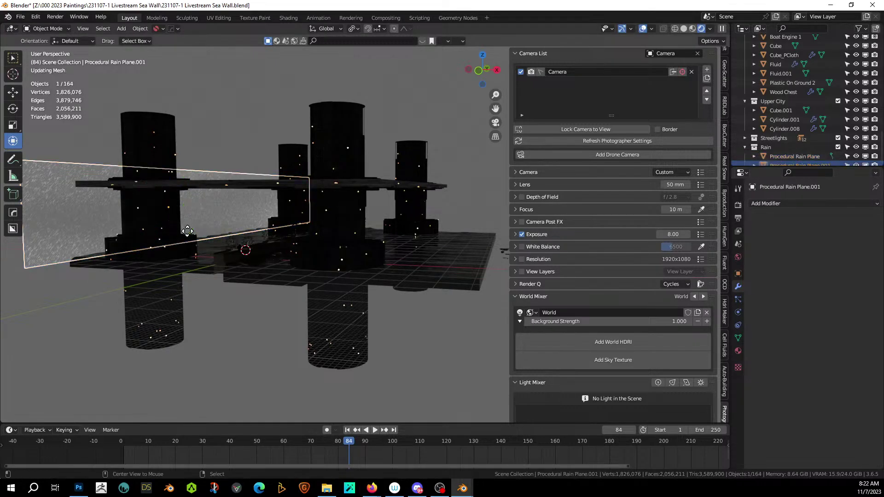
{"action": "right_click", "coordinate": [187, 232]}
{"action": "key", "text": "g"}
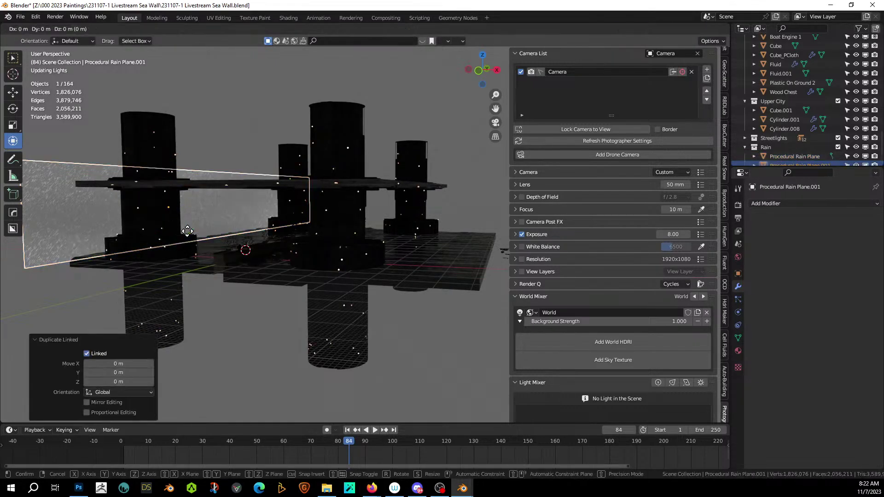
{"action": "key", "text": "x"}
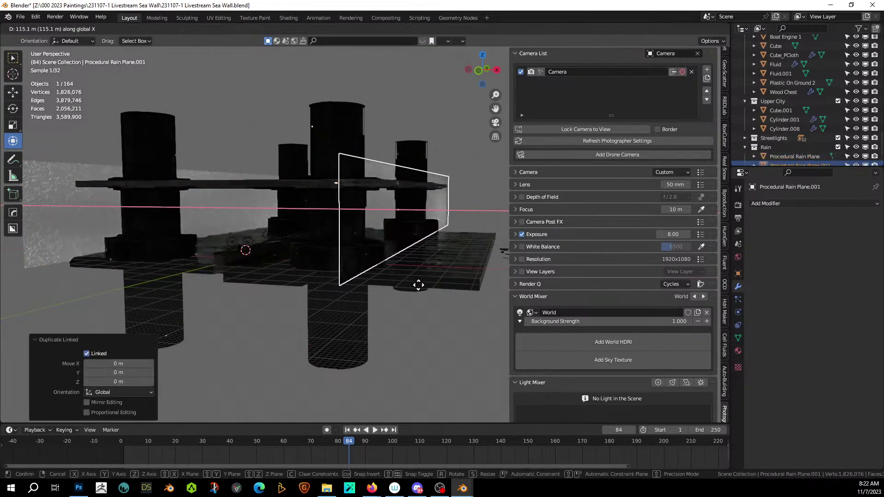
{"action": "left_click", "coordinate": [440, 293]}
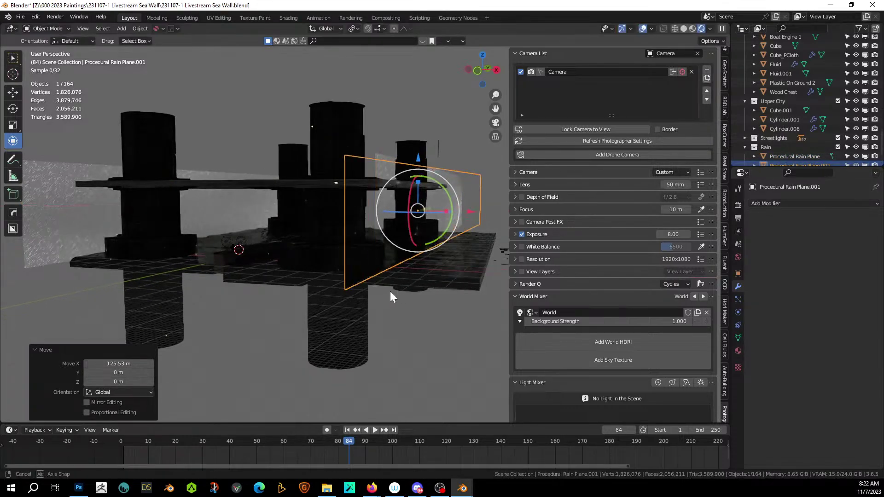
Step: Try to apply the duplicated rain plane's rotation and scale
{"action": "scroll", "coordinate": [368, 287], "scroll_direction": "up", "scroll_amount": 6}
{"action": "scroll", "coordinate": [368, 290], "scroll_direction": "down", "scroll_amount": 4}
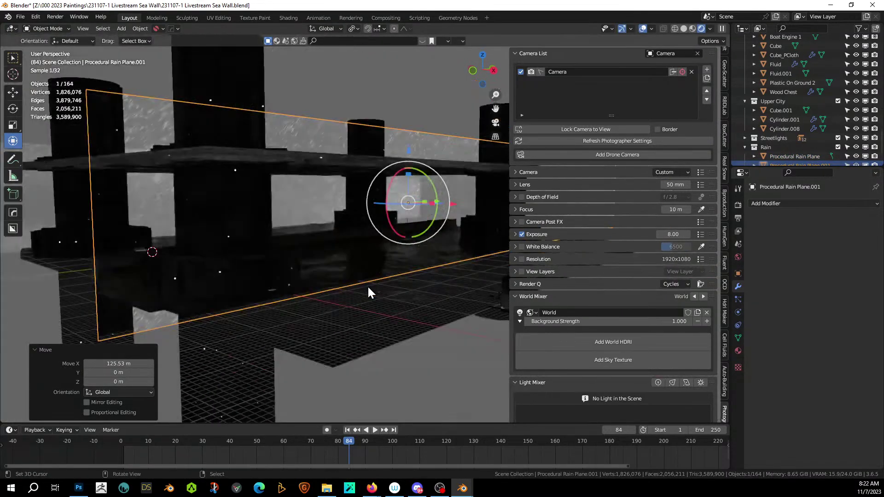
{"action": "middle_click_drag", "start_coordinate": [362, 265], "coordinate": [351, 277]}
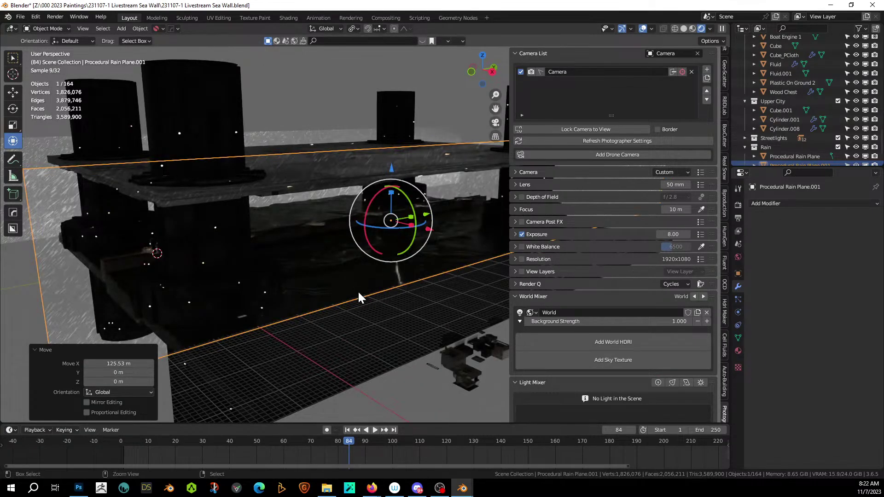
{"action": "key", "text": "ctrl+a"}
{"action": "left_click", "coordinate": [359, 292]}
Step: Apply the original rain plane's rotation and scale, creating new object-data users for it
{"action": "middle_click_drag", "start_coordinate": [241, 251], "coordinate": [402, 236]}
{"action": "middle_click_drag", "start_coordinate": [317, 231], "coordinate": [348, 236]}
{"action": "scroll", "coordinate": [329, 234], "scroll_direction": "up", "scroll_amount": 1}
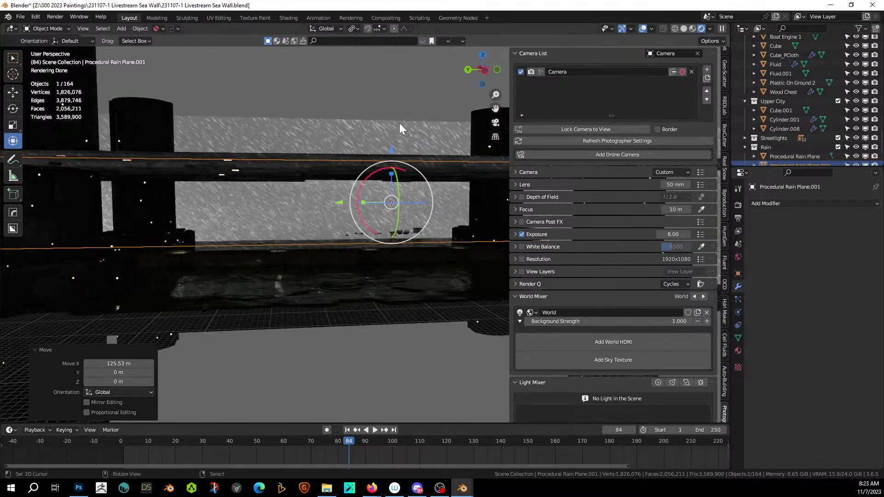
{"action": "left_click", "coordinate": [376, 174]}
{"action": "key", "text": "ctrl+a"}
{"action": "left_click", "coordinate": [373, 175]}
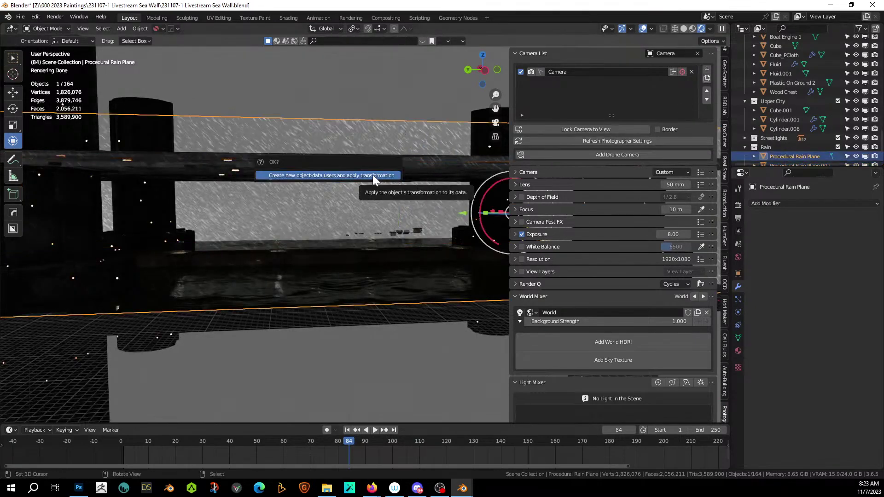
{"action": "left_click", "coordinate": [369, 177]}
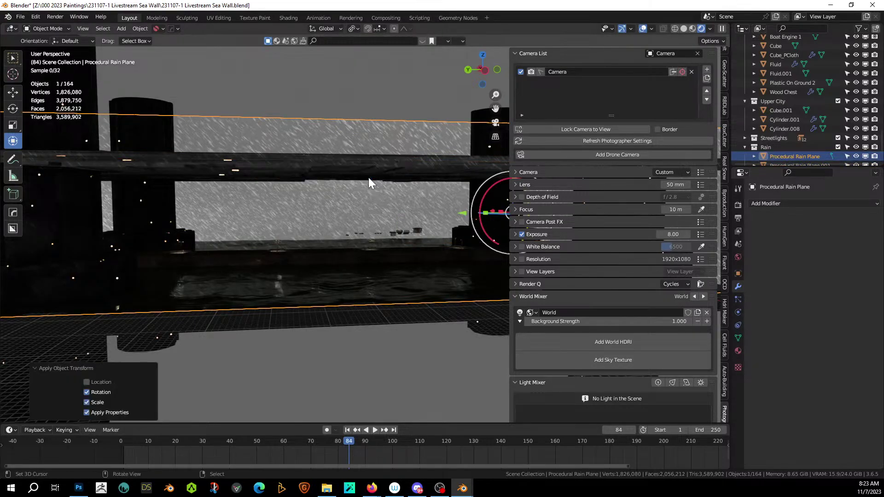
{"action": "key", "text": "ctrl+a"}
{"action": "key", "text": "Escape"}
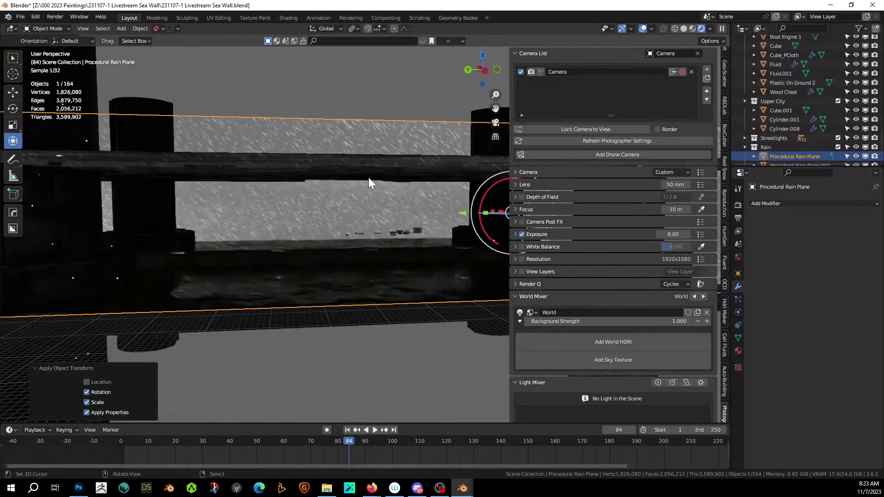
Step: Switch to the Shading workspace and isolate the rain plane in local view with its noise Mapping node in sight
{"action": "left_click", "coordinate": [289, 17]}
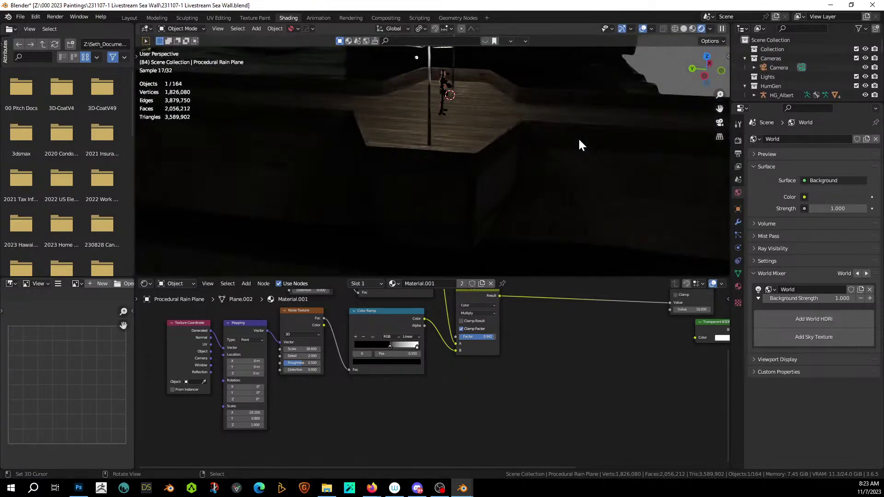
{"action": "key", "text": "KP_Divide"}
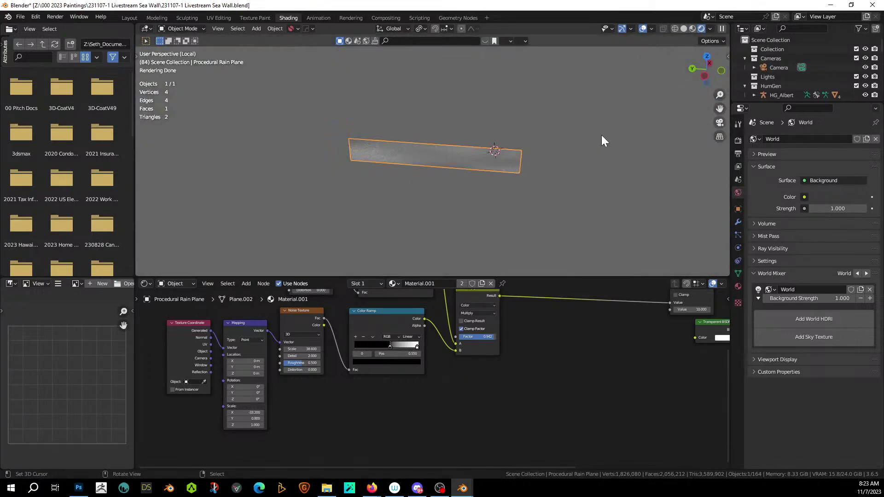
{"action": "middle_click_drag", "start_coordinate": [601, 135], "coordinate": [555, 112]}
{"action": "middle_click_drag", "start_coordinate": [521, 395], "coordinate": [582, 426]}
{"action": "scroll", "coordinate": [481, 421], "scroll_direction": "up", "scroll_amount": 2}
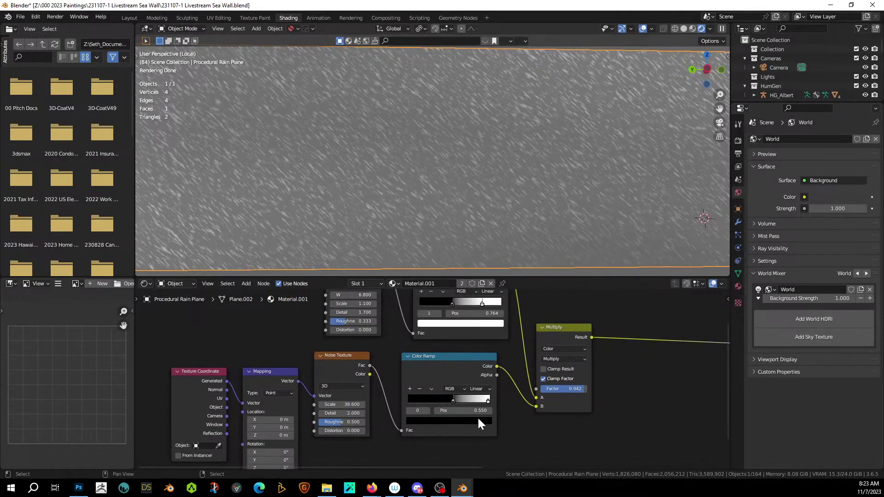
{"action": "middle_click_drag", "start_coordinate": [283, 358], "coordinate": [307, 300]}
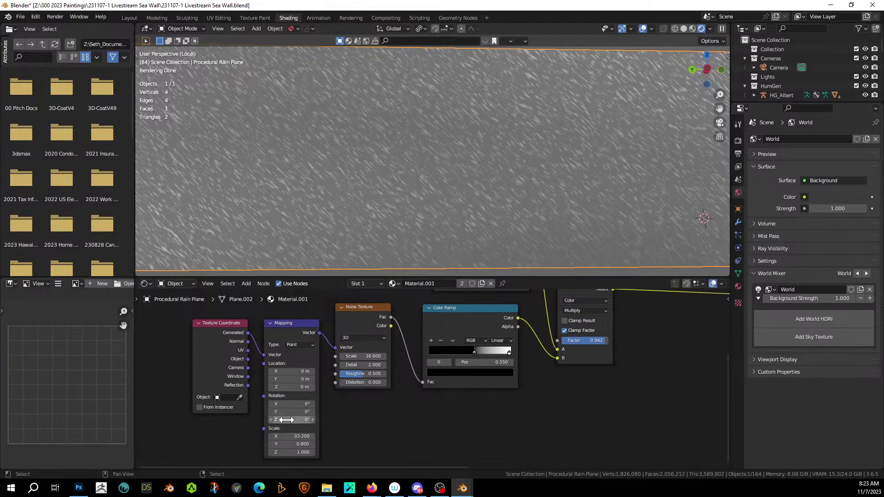
{"action": "left_click_drag", "start_coordinate": [285, 413], "coordinate": [285, 413]}
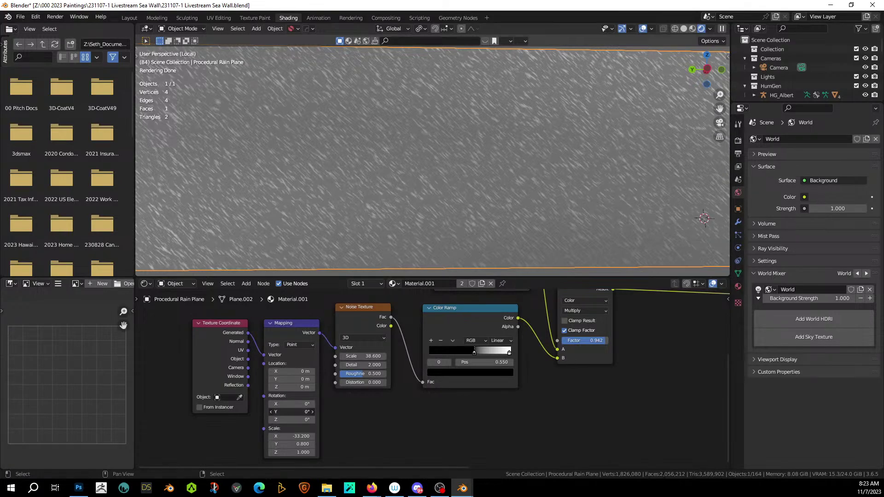
{"action": "left_click", "coordinate": [285, 412]}
{"action": "left_click", "coordinate": [371, 427]}
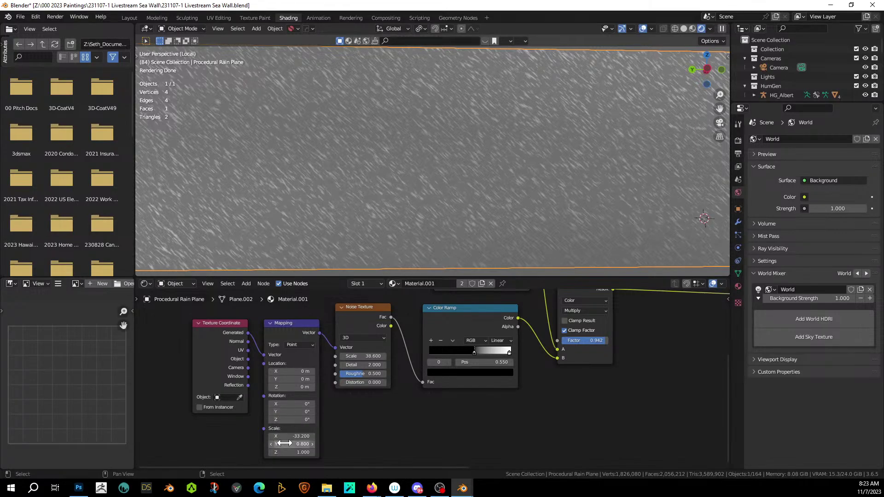
Step: Set the Mapping node's scale to X 24.7 and Y 3.5 to reshape the rain streaks
{"action": "mouse_move", "coordinate": [285, 437]}
{"action": "left_mouse_down"}
{"action": "mouse_move", "coordinate": [304, 436]}
{"action": "mouse_move", "coordinate": [290, 436]}
{"action": "left_mouse_up"}
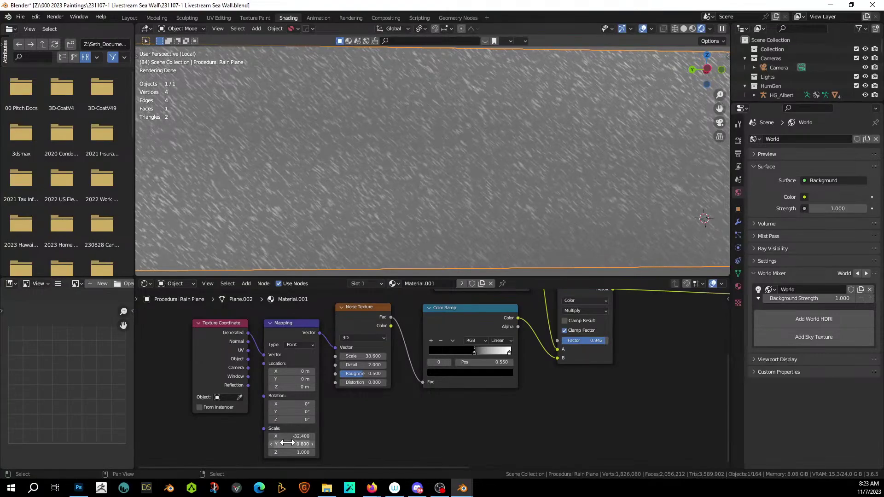
{"action": "left_click_drag", "start_coordinate": [285, 444], "coordinate": [318, 444]}
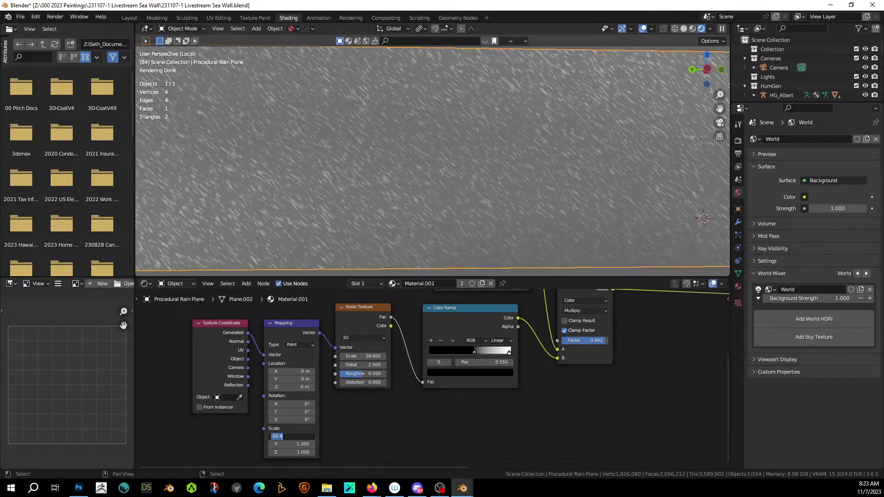
{"action": "type", "text": "1"}
{"action": "key", "text": "Return"}
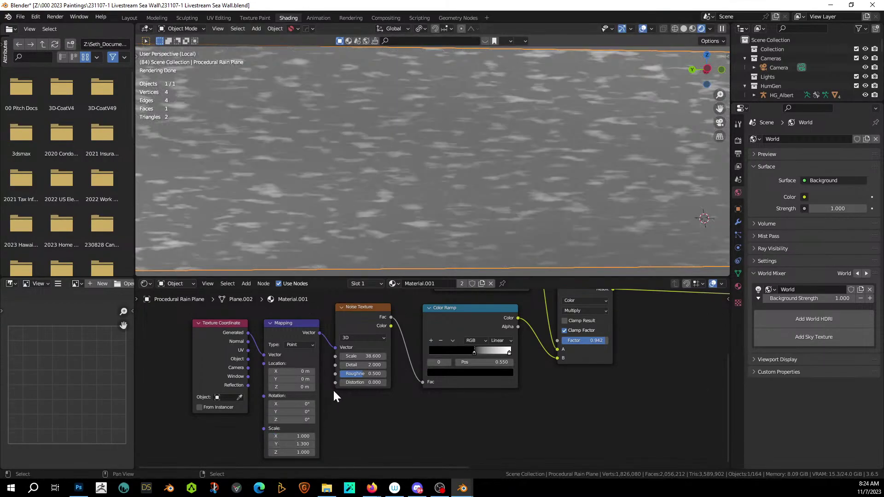
{"action": "left_click_drag", "start_coordinate": [288, 437], "coordinate": [655, 436]}
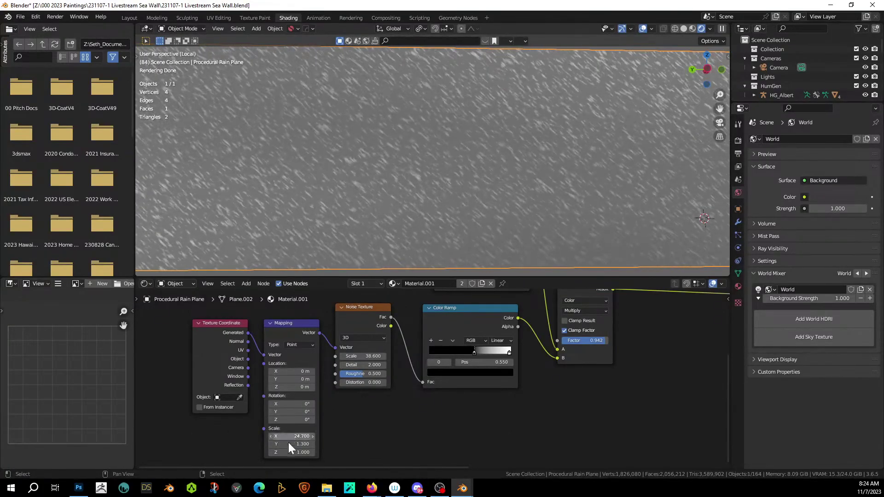
{"action": "left_click_drag", "start_coordinate": [288, 444], "coordinate": [345, 445]}
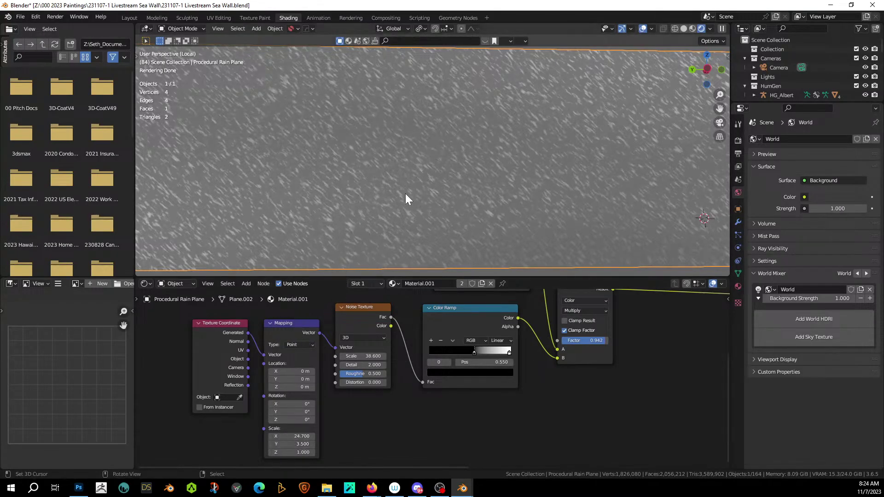
Step: Feed the Mapping node's vector from the Object texture coordinate and reduce its X scale to 0.001
{"action": "left_click_drag", "start_coordinate": [247, 359], "coordinate": [264, 355]}
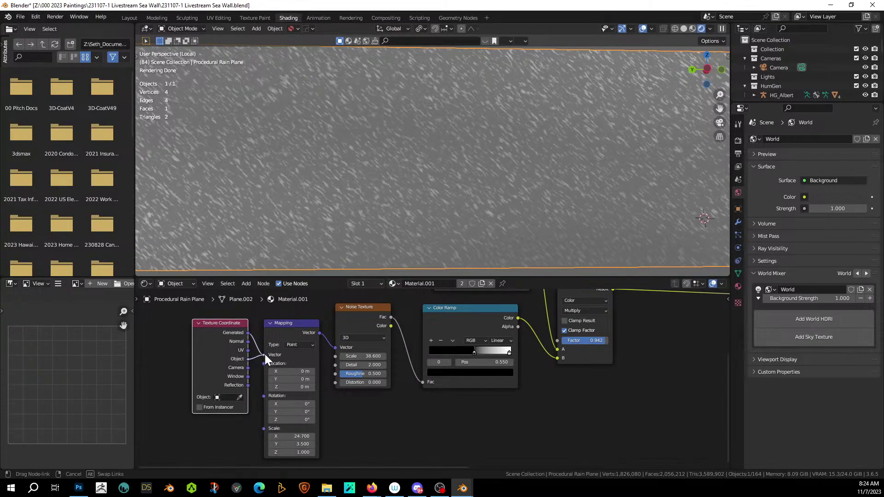
{"action": "scroll", "coordinate": [309, 394], "scroll_direction": "up", "scroll_amount": 1}
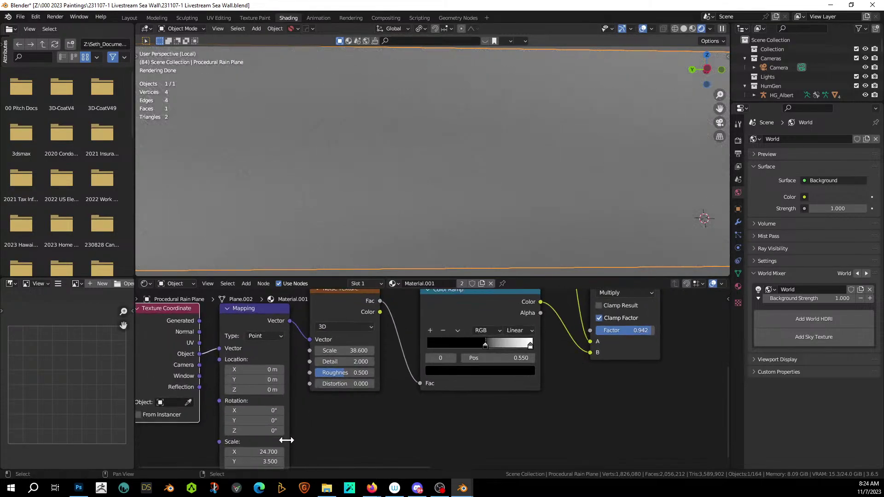
{"action": "left_click", "coordinate": [257, 452]}
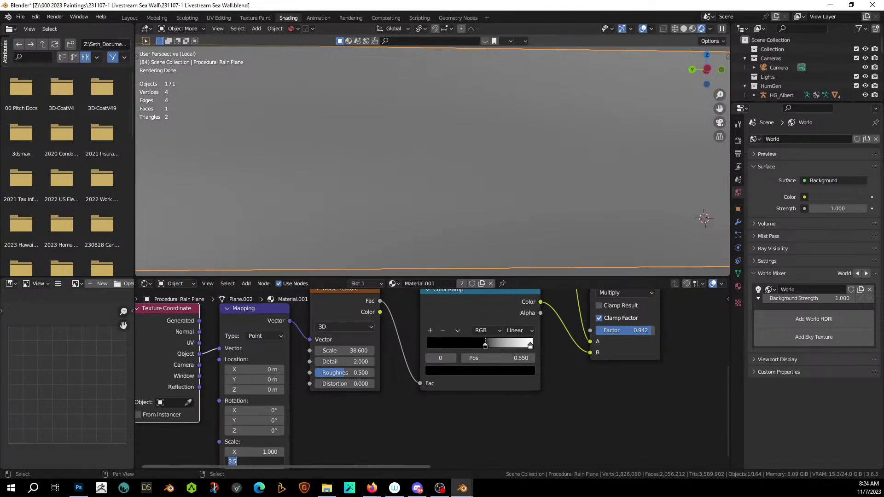
{"action": "key", "text": "Return"}
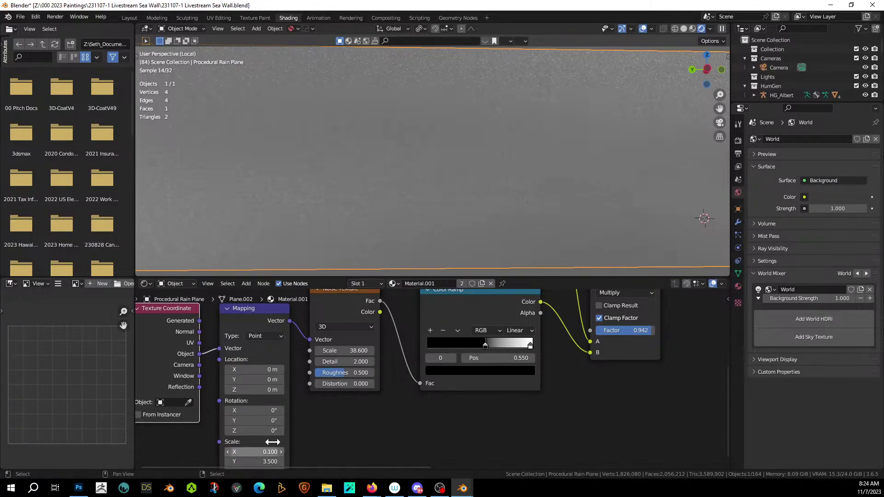
{"action": "key", "text": "Return"}
{"action": "left_click", "coordinate": [267, 453]}
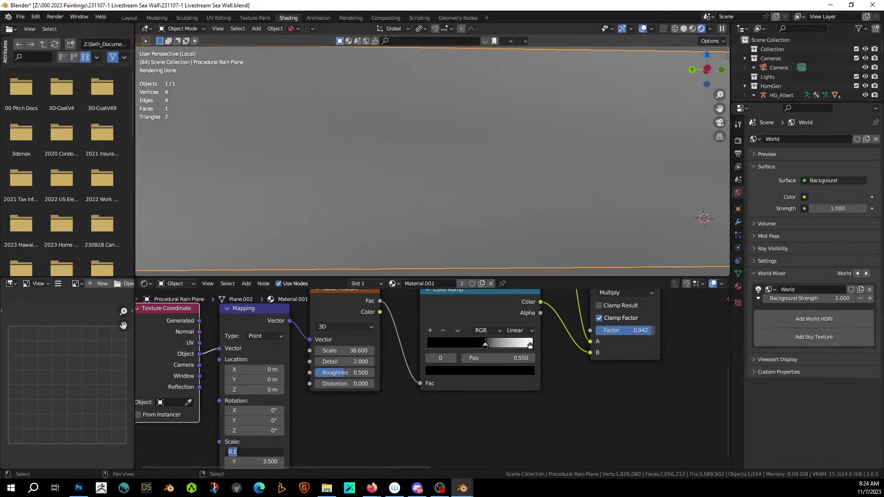
{"action": "type", "text": ".01"}
{"action": "key", "text": "Return"}
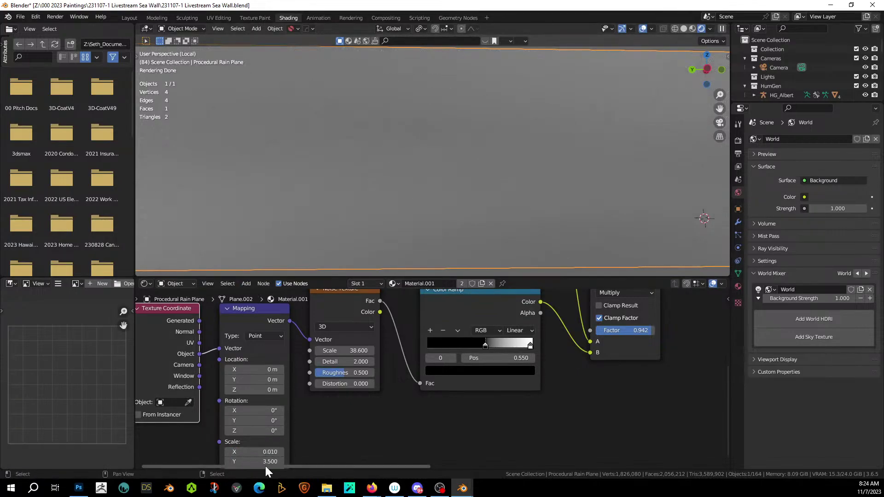
{"action": "type", "text": "1"}
{"action": "key", "text": "Return"}
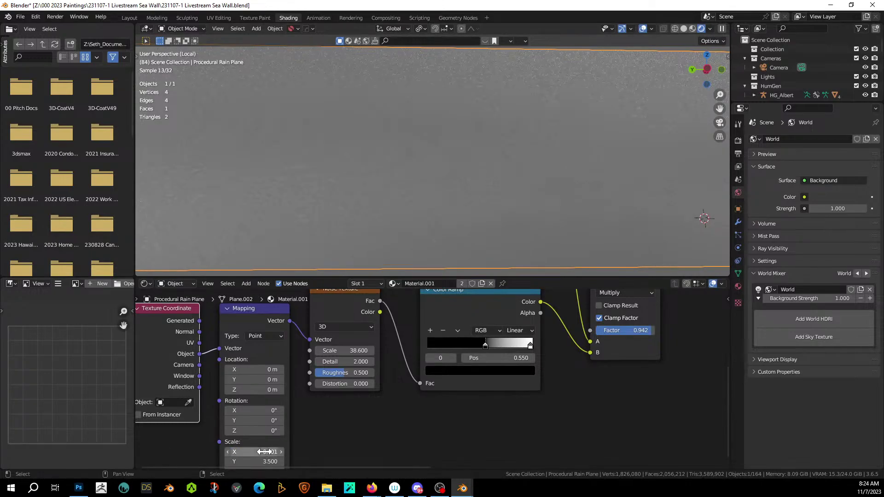
Step: Preview the lower Color Ramp's output on the plane and set the Mapping node's Y scale to 0.9
{"action": "middle_click_drag", "start_coordinate": [480, 306], "coordinate": [465, 346]}
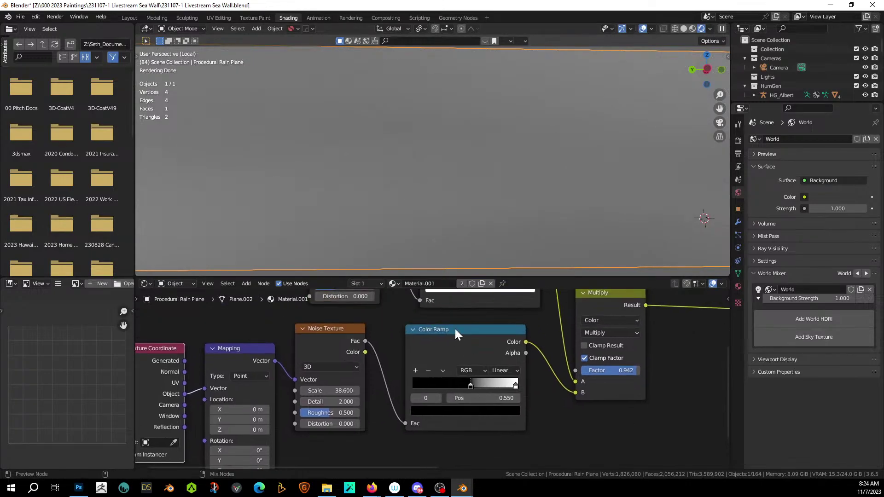
{"action": "left_click", "coordinate": [455, 328], "text": "ctrl+shift"}
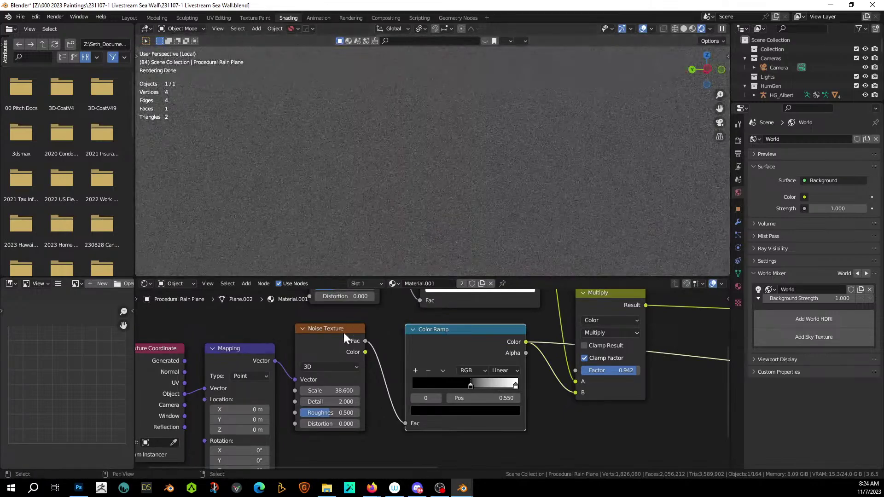
{"action": "scroll", "coordinate": [343, 332], "scroll_direction": "up", "scroll_amount": 1}
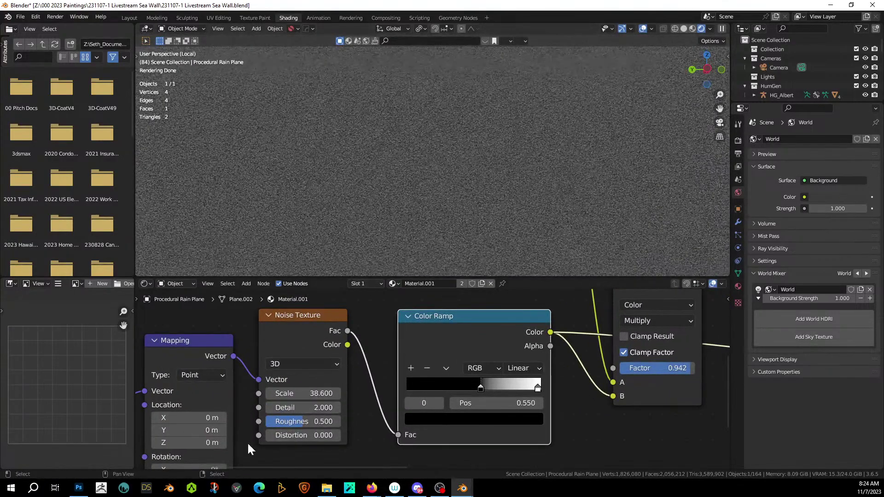
{"action": "middle_click_drag", "start_coordinate": [247, 441], "coordinate": [400, 311]}
{"action": "left_click_drag", "start_coordinate": [306, 396], "coordinate": [424, 396]}
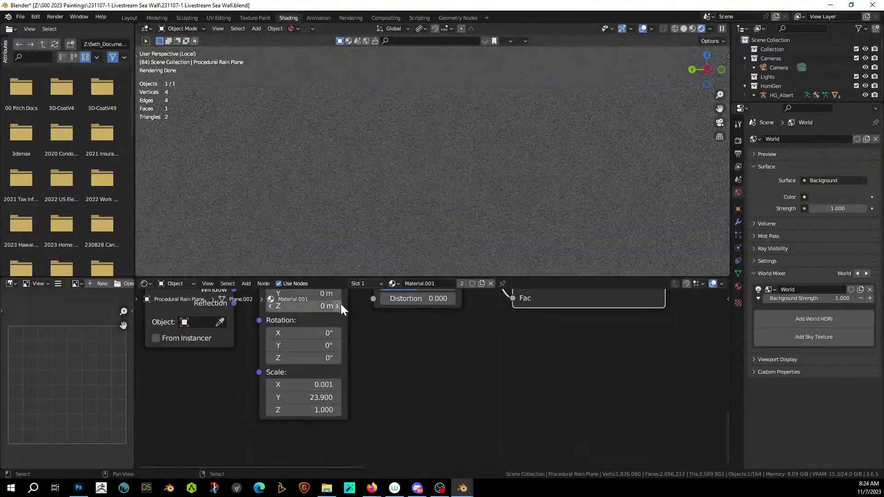
{"action": "mouse_move", "coordinate": [323, 396]}
{"action": "left_mouse_down"}
{"action": "mouse_move", "coordinate": [208, 396]}
{"action": "mouse_move", "coordinate": [221, 397]}
{"action": "left_mouse_up"}
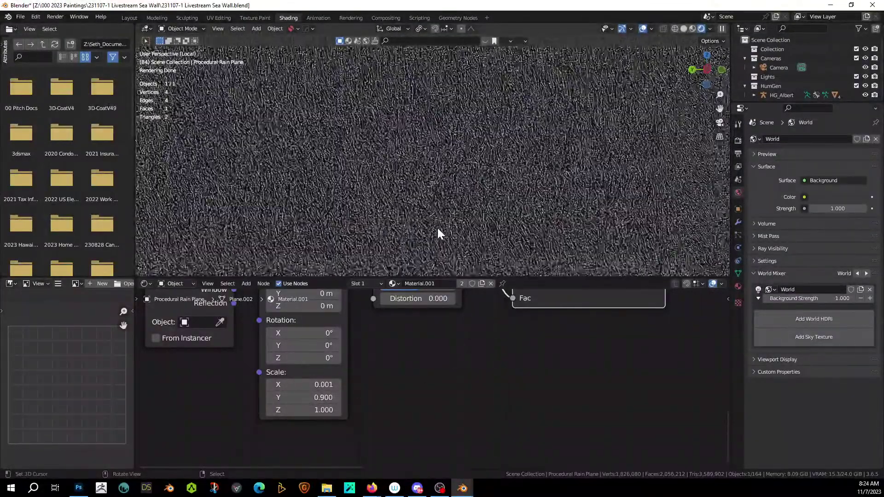
{"action": "middle_click_drag", "start_coordinate": [404, 358], "coordinate": [409, 450]}
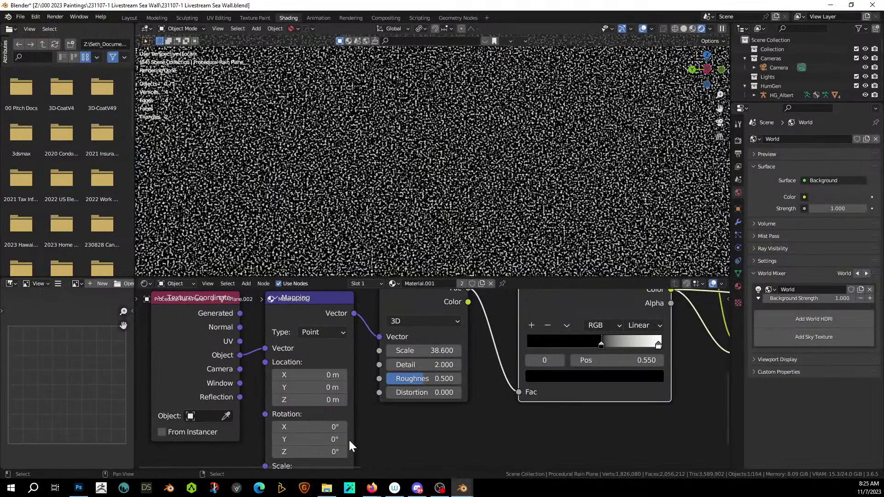
{"action": "middle_click_drag", "start_coordinate": [349, 438], "coordinate": [353, 407]}
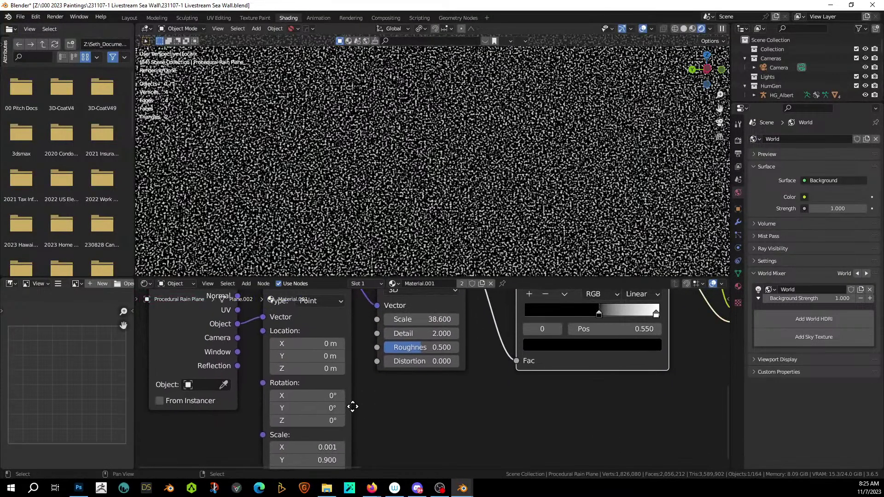
Step: Set the lower Noise Texture's scale to 1 and its Mapping node's scale to X 27.5 and Y 1
{"action": "left_click", "coordinate": [417, 319]}
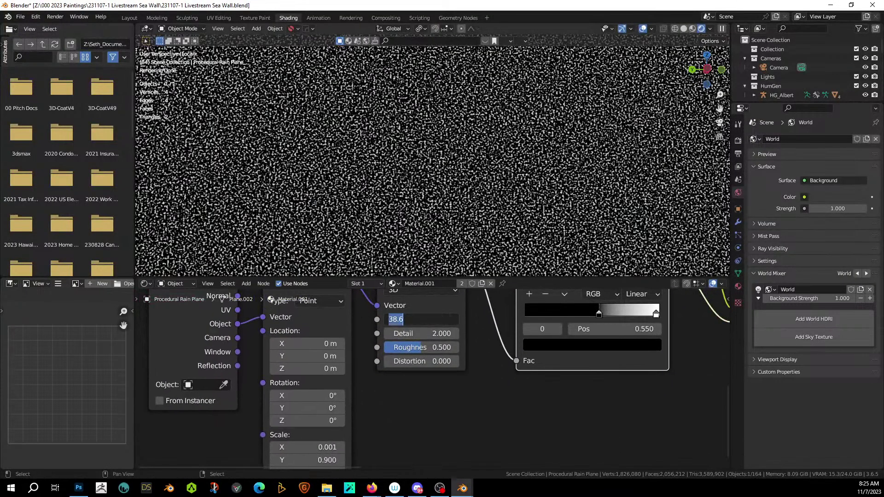
{"action": "key", "text": "Return"}
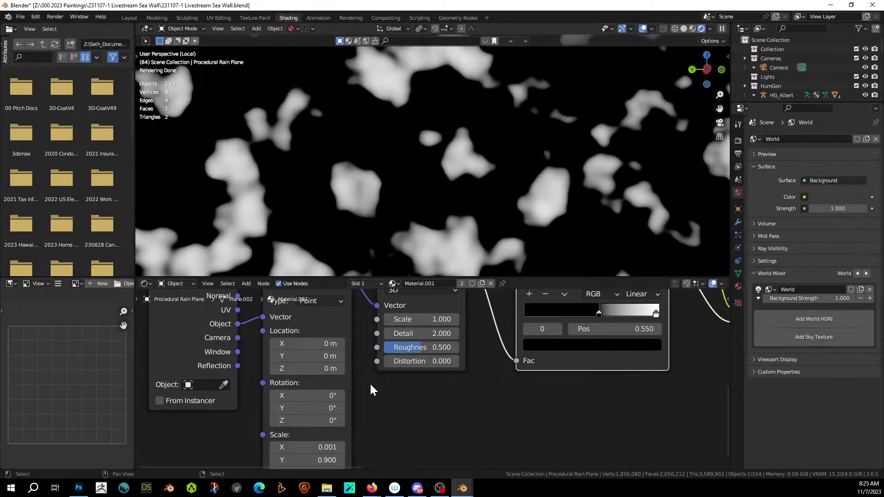
{"action": "scroll", "coordinate": [379, 408], "scroll_direction": "down", "scroll_amount": 2}
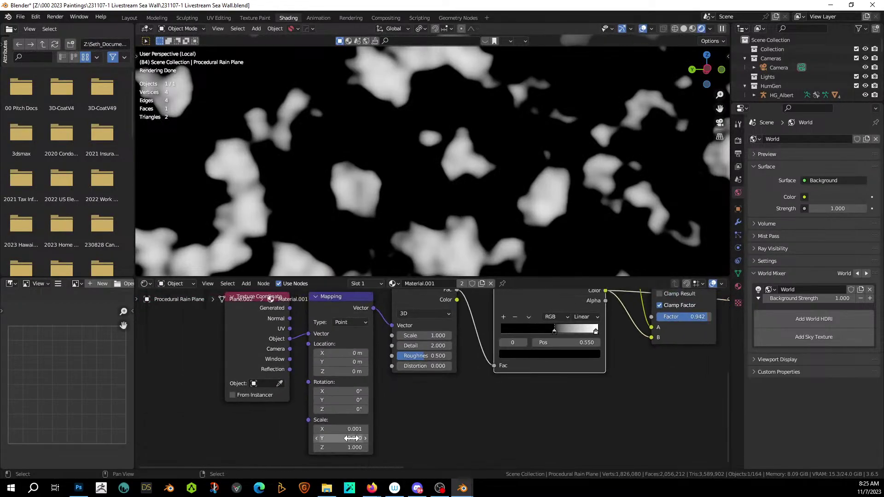
{"action": "type", "text": "1"}
{"action": "key", "text": "Return"}
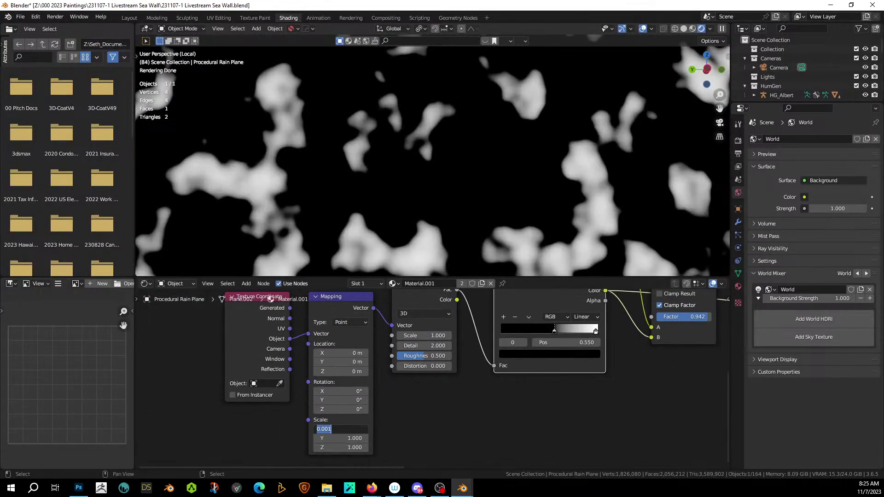
{"action": "left_click_drag", "start_coordinate": [356, 428], "coordinate": [366, 429]}
{"action": "scroll", "coordinate": [433, 423], "scroll_direction": "down", "scroll_amount": 2}
{"action": "middle_click_drag", "start_coordinate": [433, 424], "coordinate": [418, 451]}
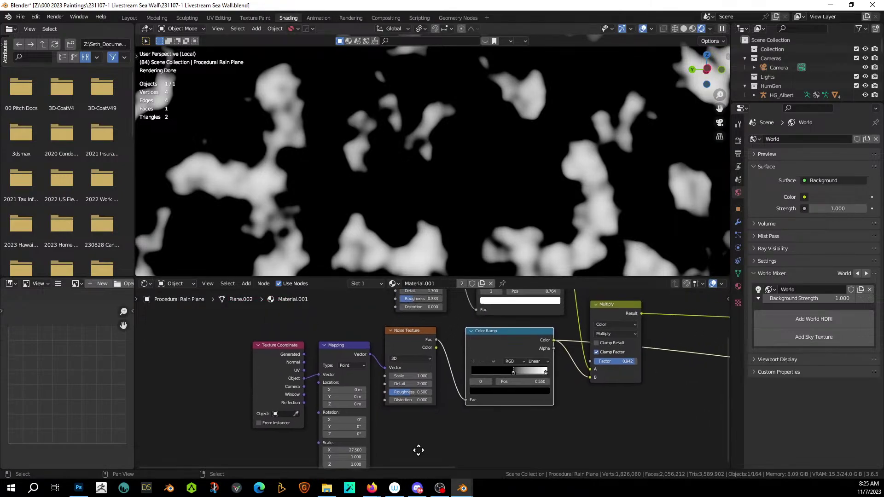
Step: Feed the Mapping node's vector from the Generated texture coordinate and set its X scale to 1
{"action": "left_click", "coordinate": [361, 355]}
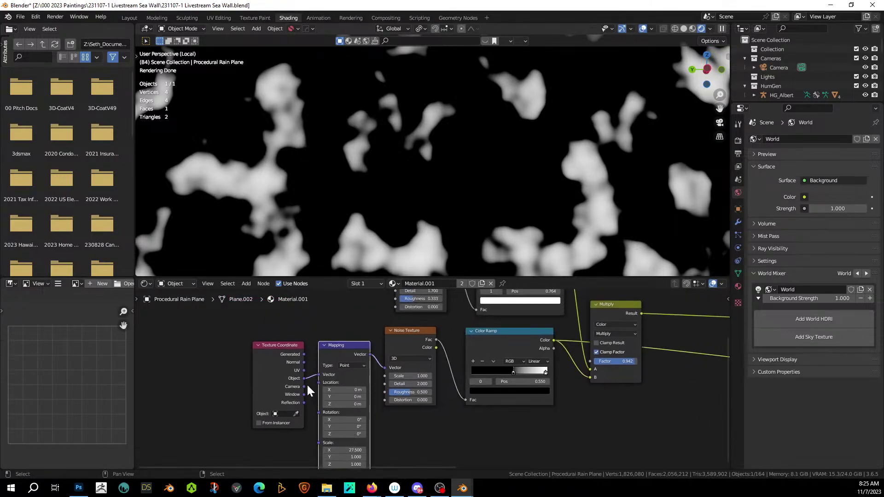
{"action": "left_click_drag", "start_coordinate": [304, 355], "coordinate": [319, 374]}
{"action": "middle_click_drag", "start_coordinate": [396, 424], "coordinate": [396, 387]}
{"action": "left_click", "coordinate": [345, 405]}
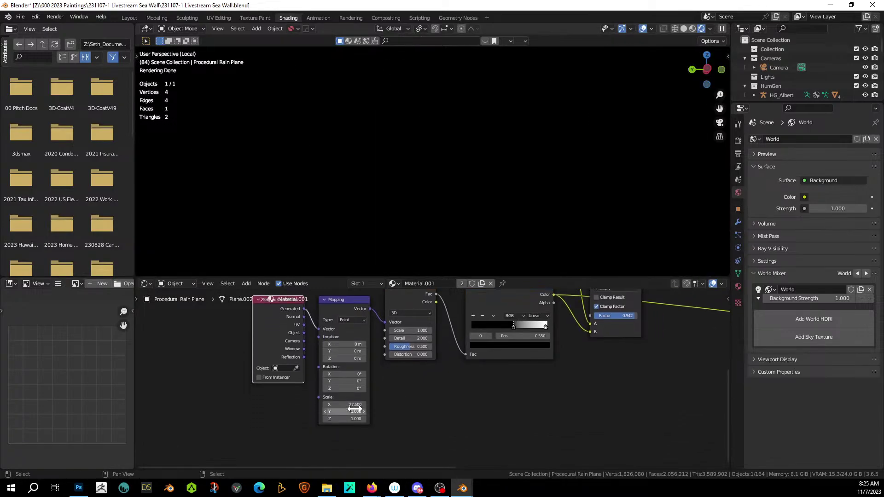
{"action": "type", "text": "1"}
{"action": "key", "text": "Return"}
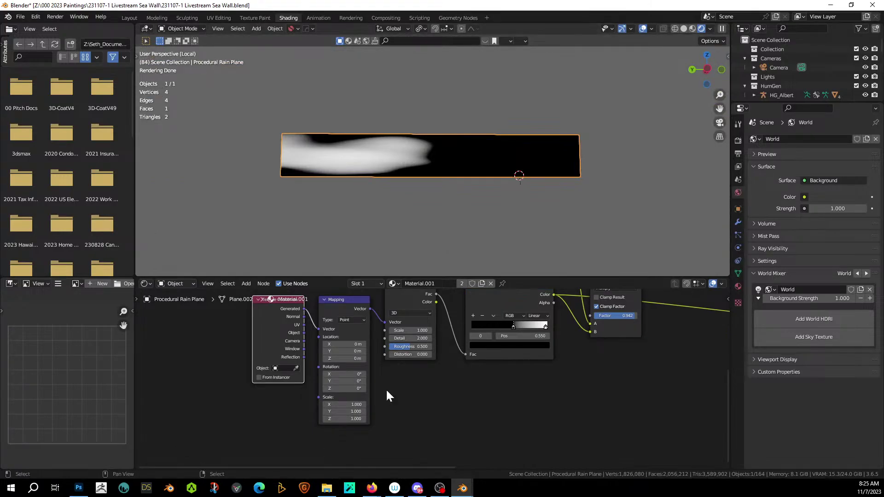
Step: Raise the lower Noise Texture's scale to 7.6 and stretch the Mapping node's scale to X 12.3 and Y -156.2
{"action": "scroll", "coordinate": [423, 400], "scroll_direction": "up", "scroll_amount": 3}
{"action": "middle_click_drag", "start_coordinate": [423, 400], "coordinate": [404, 444]}
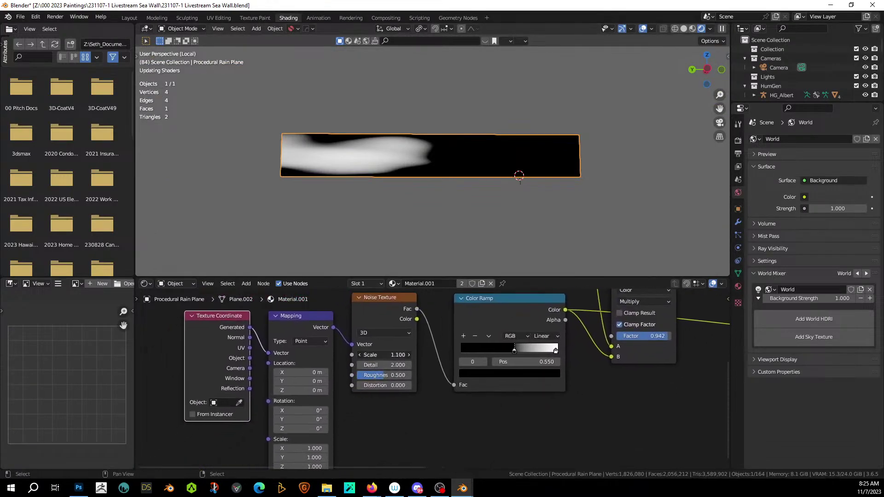
{"action": "left_click_drag", "start_coordinate": [385, 355], "coordinate": [414, 355]}
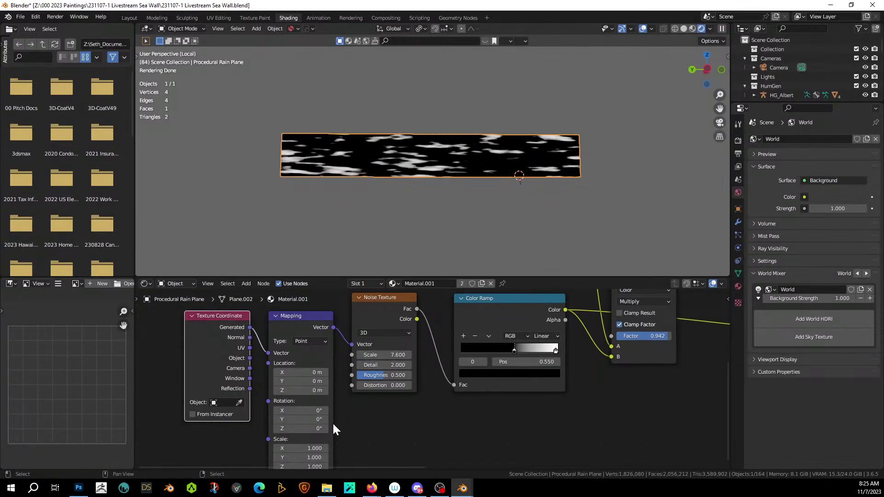
{"action": "scroll", "coordinate": [327, 428], "scroll_direction": "up", "scroll_amount": 3}
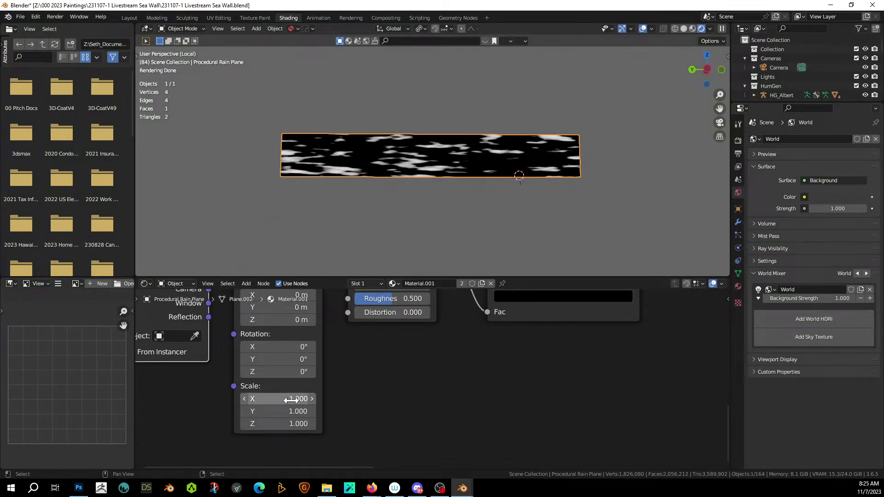
{"action": "left_click_drag", "start_coordinate": [291, 400], "coordinate": [5, 411]}
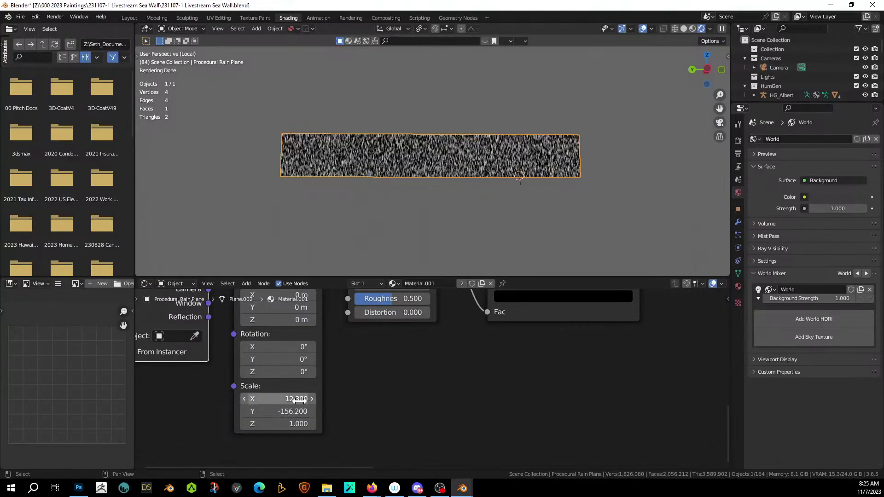
Step: Set the Mapping node's Y scale to 150 and fine-tune it to 174.4 for thin vertical rain streaks
{"action": "scroll", "coordinate": [419, 184], "scroll_direction": "up", "scroll_amount": 8}
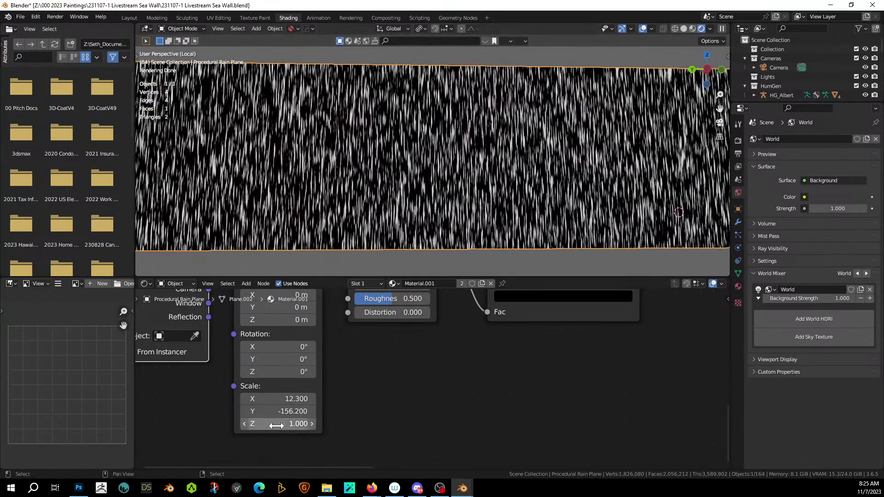
{"action": "scroll", "coordinate": [258, 422], "scroll_direction": "up", "scroll_amount": 1}
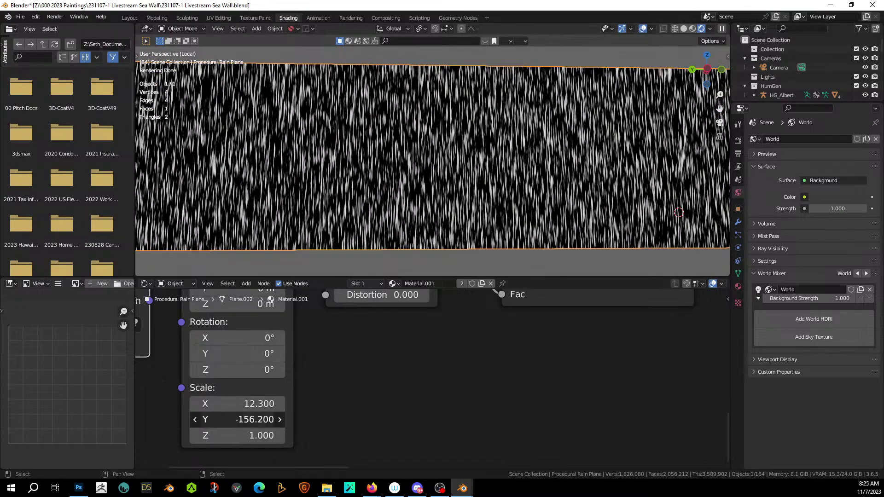
{"action": "left_click_drag", "start_coordinate": [246, 420], "coordinate": [239, 420]}
{"action": "left_click", "coordinate": [246, 420]}
{"action": "type", "text": "15"}
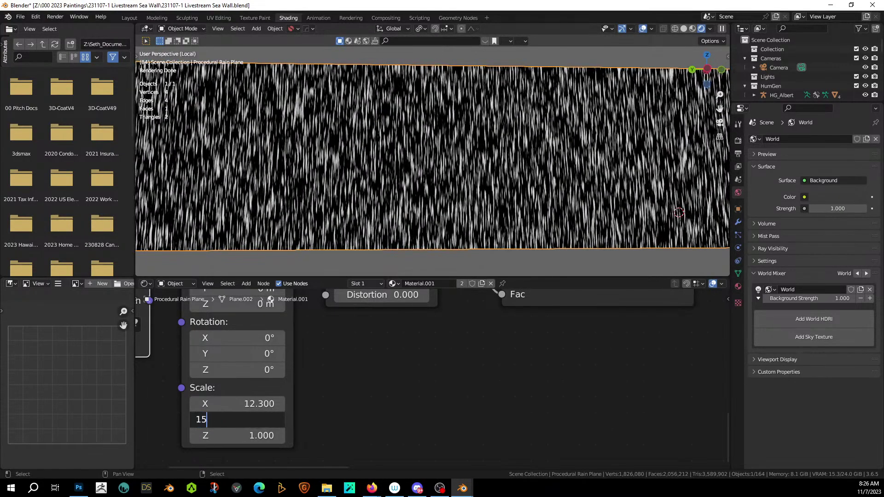
{"action": "type", "text": "0"}
{"action": "key", "text": "Return"}
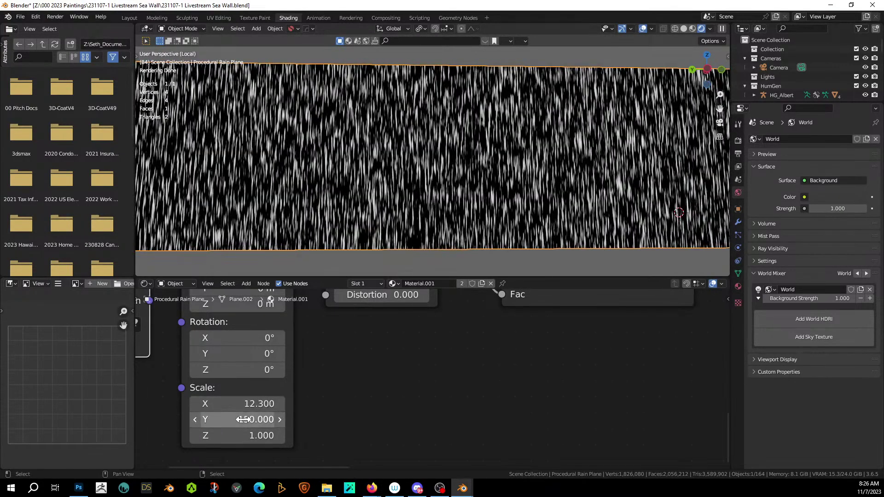
{"action": "mouse_move", "coordinate": [253, 419]}
{"action": "left_mouse_down"}
{"action": "mouse_move", "coordinate": [331, 420]}
{"action": "mouse_move", "coordinate": [264, 419]}
{"action": "left_mouse_up"}
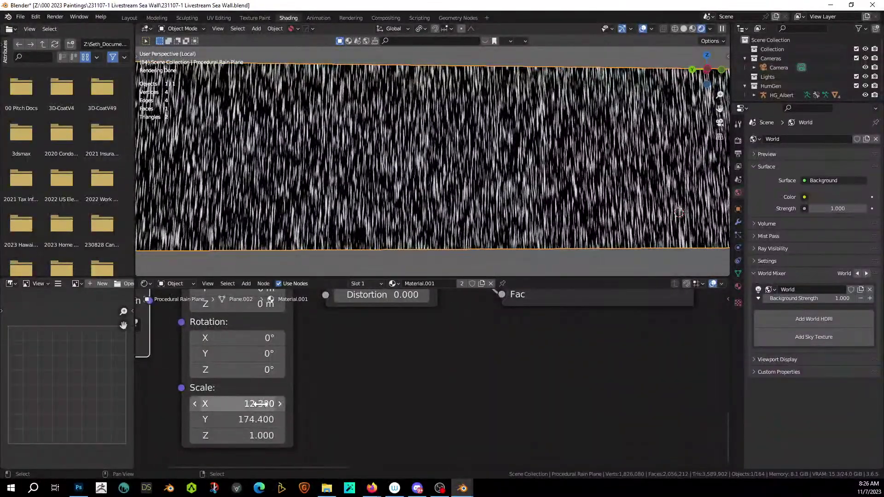
Step: Raise the lower Noise Texture's scale to 11.8 and preview the color Multiply node's result on the rain plane
{"action": "middle_click_drag", "start_coordinate": [419, 385], "coordinate": [292, 369]}
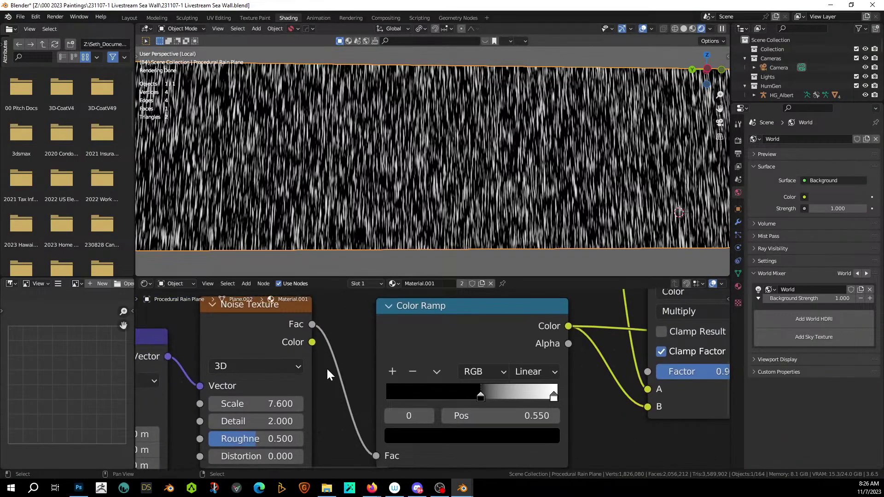
{"action": "left_click_drag", "start_coordinate": [274, 404], "coordinate": [372, 404]}
{"action": "middle_click_drag", "start_coordinate": [522, 394], "coordinate": [218, 484]}
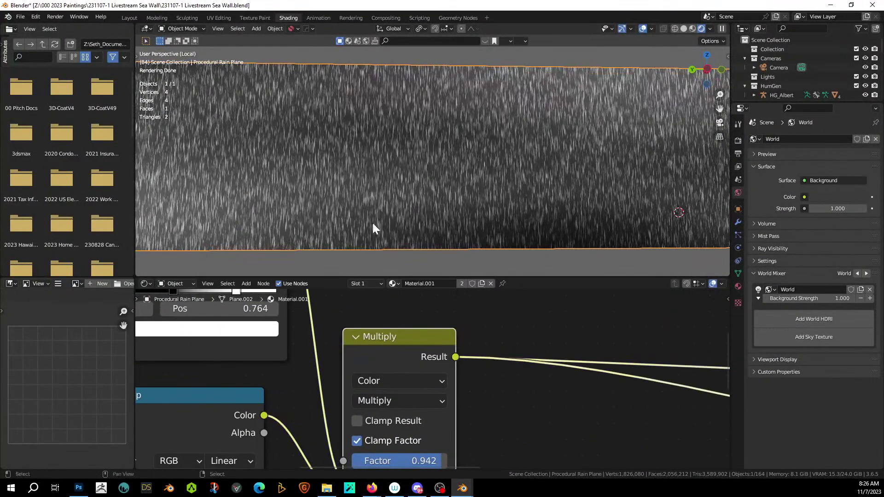
{"action": "middle_click_drag", "start_coordinate": [372, 222], "coordinate": [597, 186]}
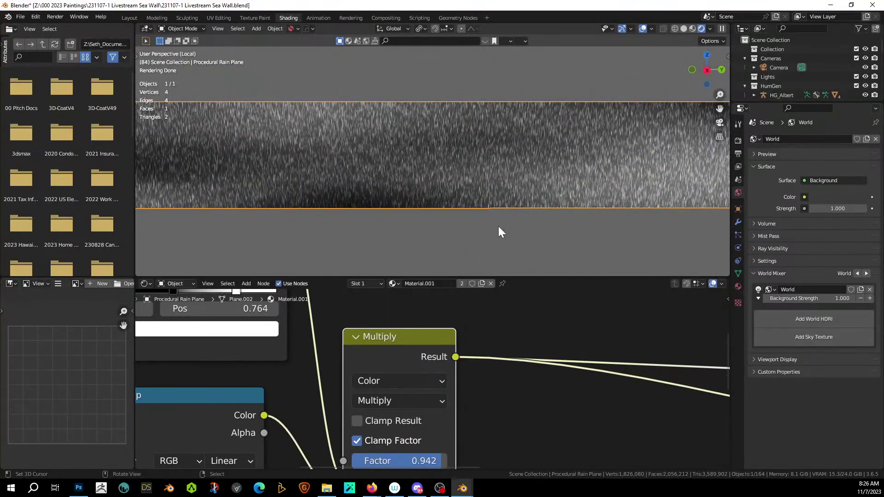
Step: Route the Add Shader back to the material output, check the rain plane at an angle and save the file
{"action": "middle_click_drag", "start_coordinate": [452, 323], "coordinate": [326, 354]}
{"action": "left_click", "coordinate": [535, 353], "text": "ctrl+shift"}
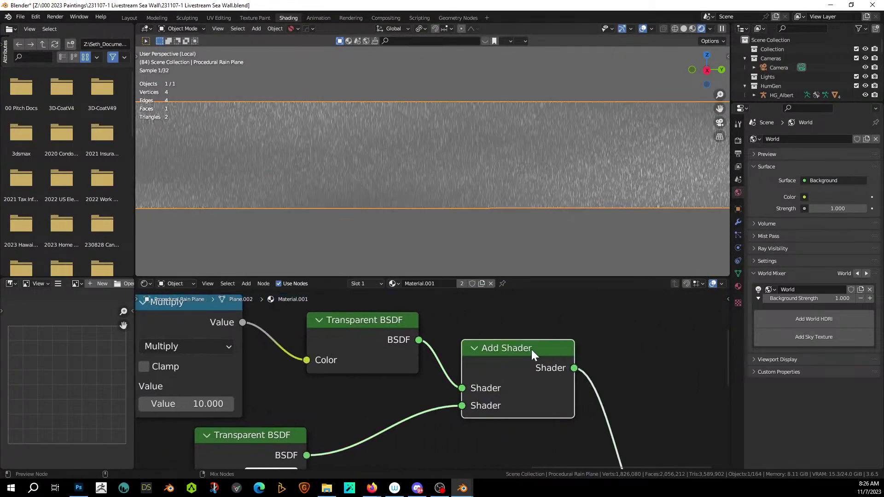
{"action": "scroll", "coordinate": [446, 192], "scroll_direction": "down", "scroll_amount": 2}
{"action": "middle_click_drag", "start_coordinate": [446, 192], "coordinate": [548, 180]}
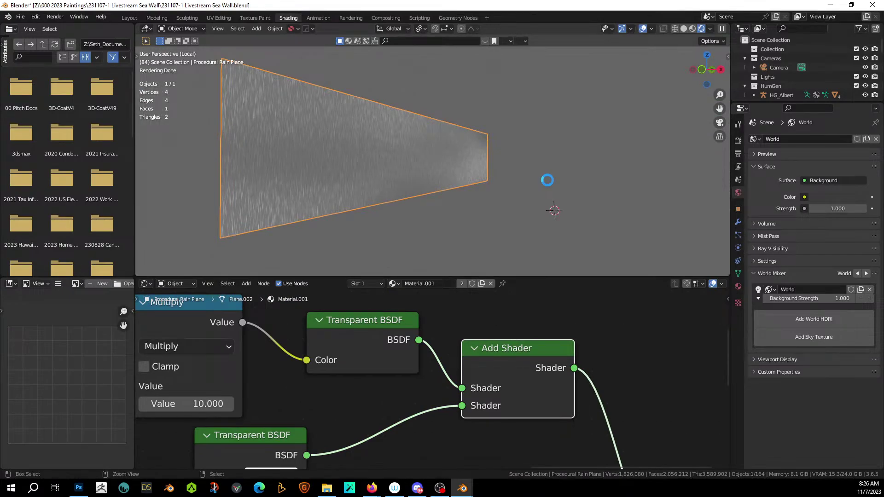
Step: Try scales of 380 and 30 on the lower Noise Texture while judging the streaks up close
{"action": "middle_click_drag", "start_coordinate": [387, 339], "coordinate": [580, 305]}
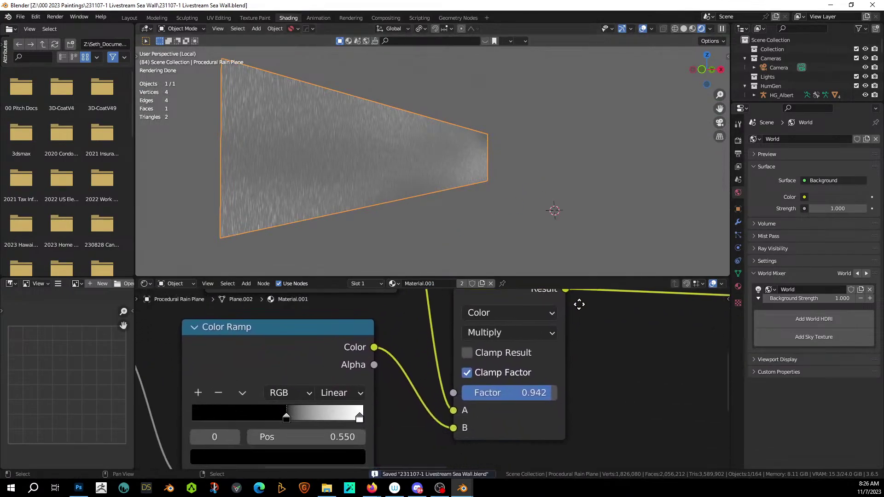
{"action": "scroll", "coordinate": [318, 407], "scroll_direction": "down", "scroll_amount": 2}
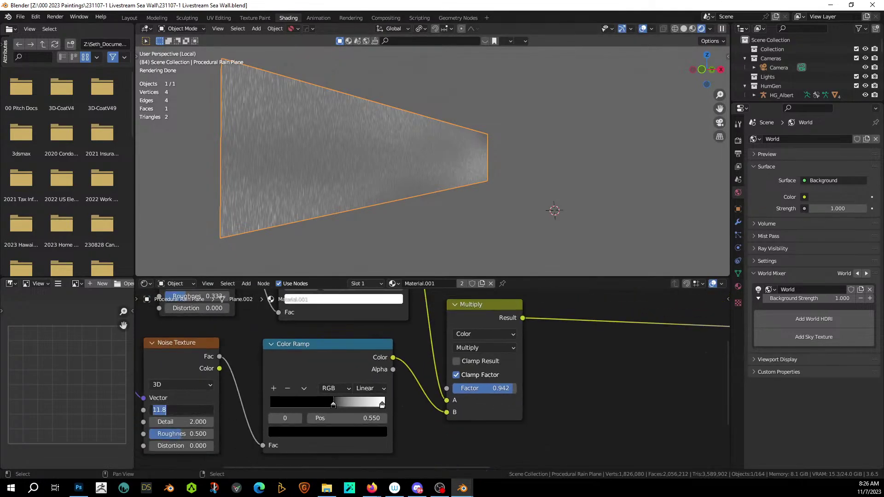
{"action": "key", "text": "Return"}
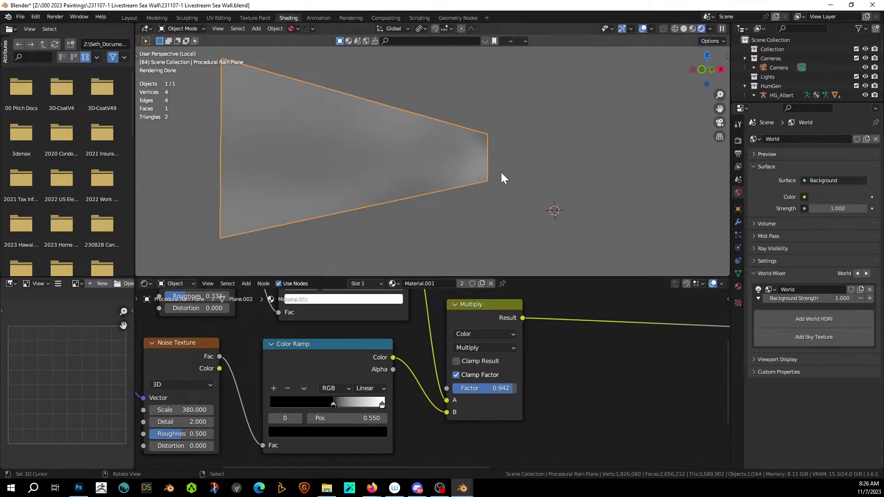
{"action": "scroll", "coordinate": [481, 143], "scroll_direction": "up", "scroll_amount": 5}
{"action": "scroll", "coordinate": [482, 144], "scroll_direction": "up", "scroll_amount": 2}
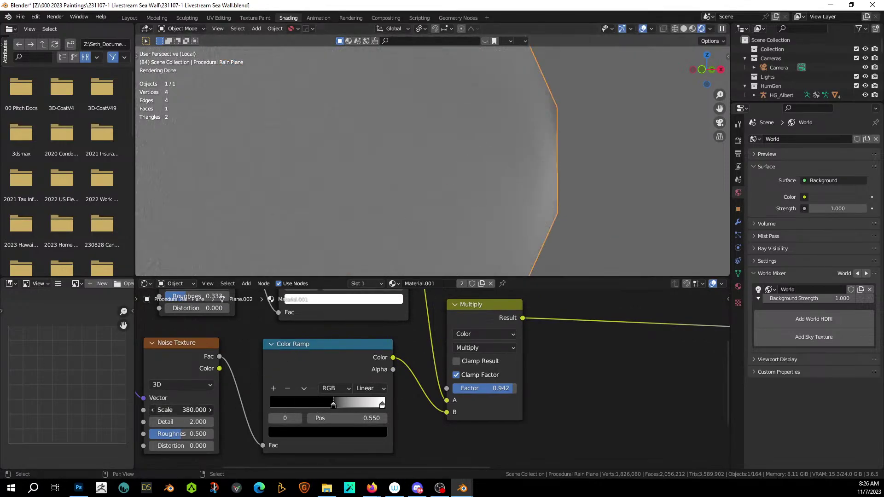
{"action": "key", "text": "Return"}
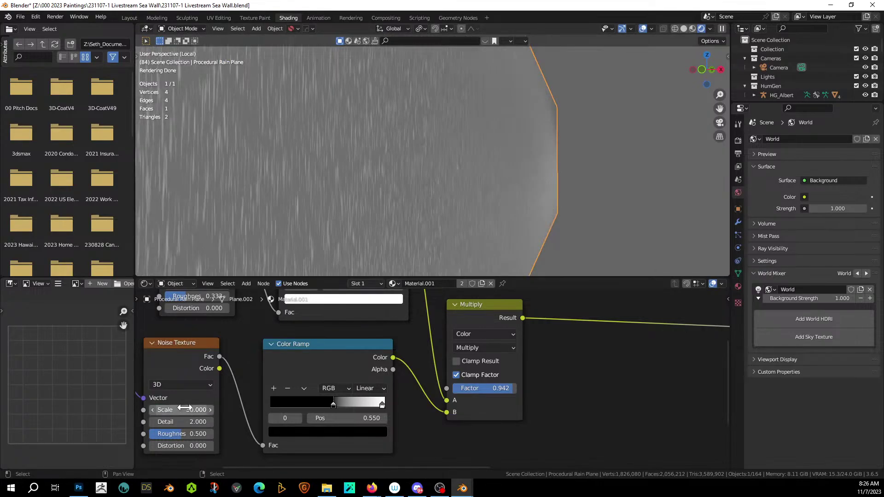
Step: Set the lower Noise Texture's scale to 38, check the streaks along the plane and save the file
{"action": "left_click", "coordinate": [189, 410]}
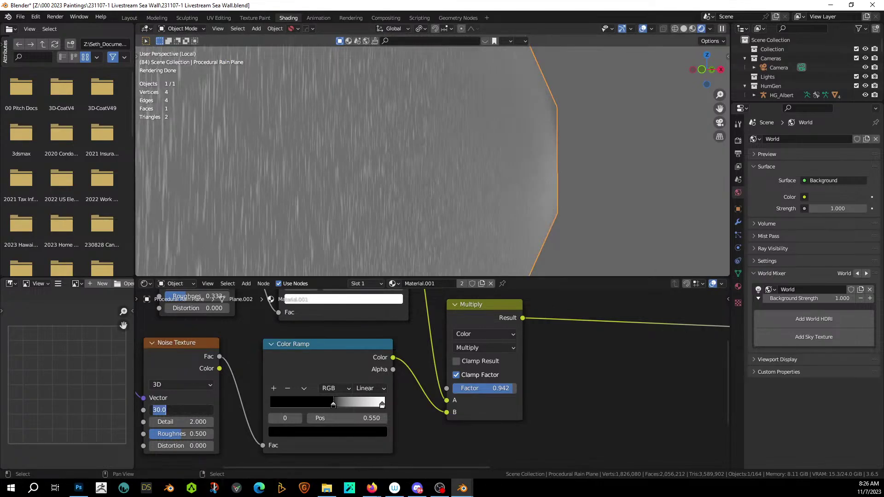
{"action": "type", "text": "38"}
{"action": "key", "text": "Return"}
{"action": "middle_click_drag", "start_coordinate": [559, 269], "coordinate": [515, 200]}
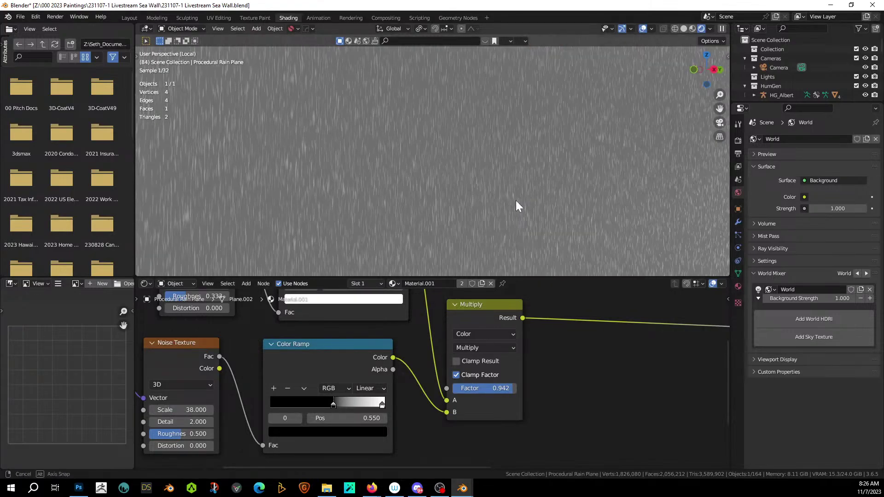
{"action": "scroll", "coordinate": [490, 205], "scroll_direction": "down", "scroll_amount": 3}
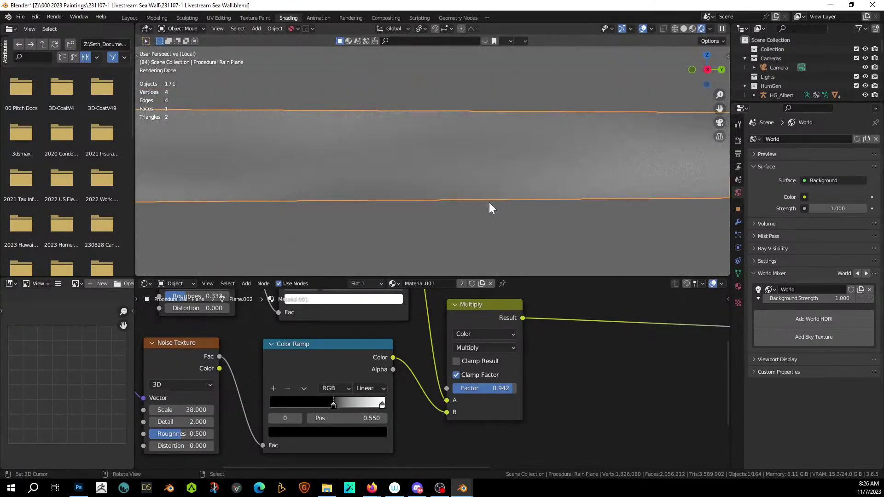
{"action": "key", "text": "ctrl+s"}
Step: Set the upper 4D Noise Texture's W value to 17.9 to vary the rain's density pattern and save the file
{"action": "middle_click_drag", "start_coordinate": [407, 343], "coordinate": [424, 454]}
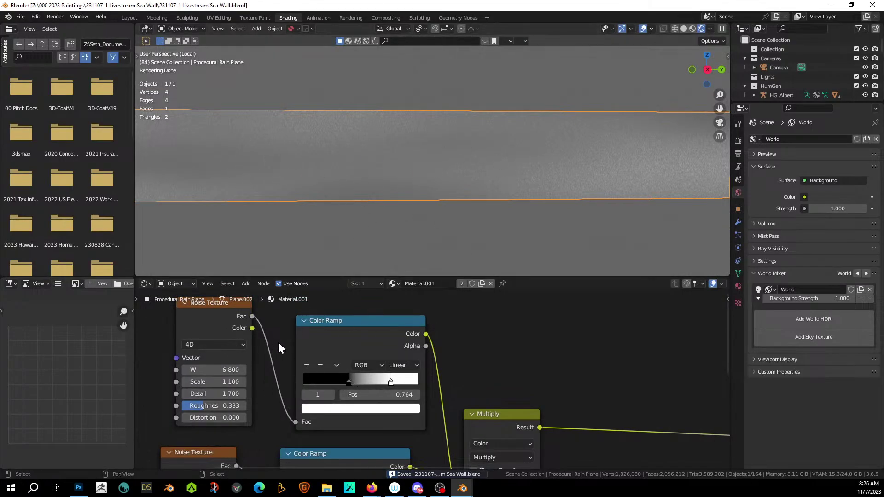
{"action": "left_click_drag", "start_coordinate": [214, 370], "coordinate": [309, 370]}
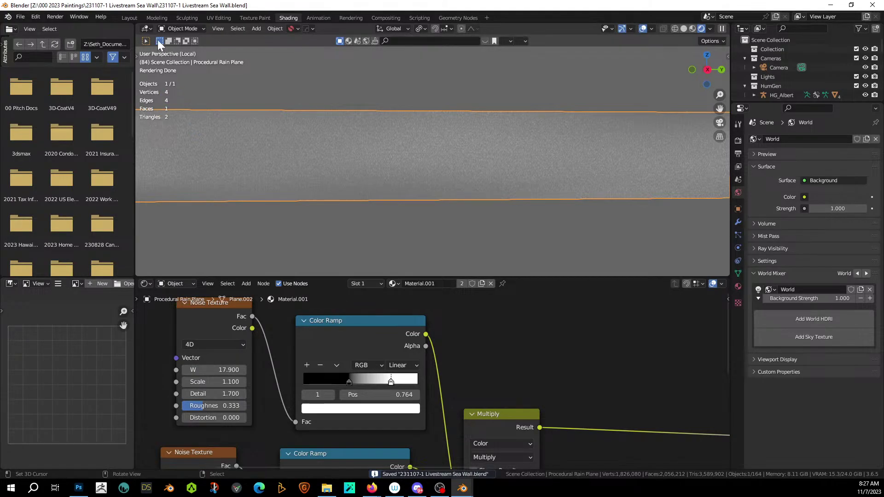
{"action": "scroll", "coordinate": [541, 395], "scroll_direction": "down", "scroll_amount": 2}
{"action": "middle_click_drag", "start_coordinate": [568, 385], "coordinate": [329, 360]}
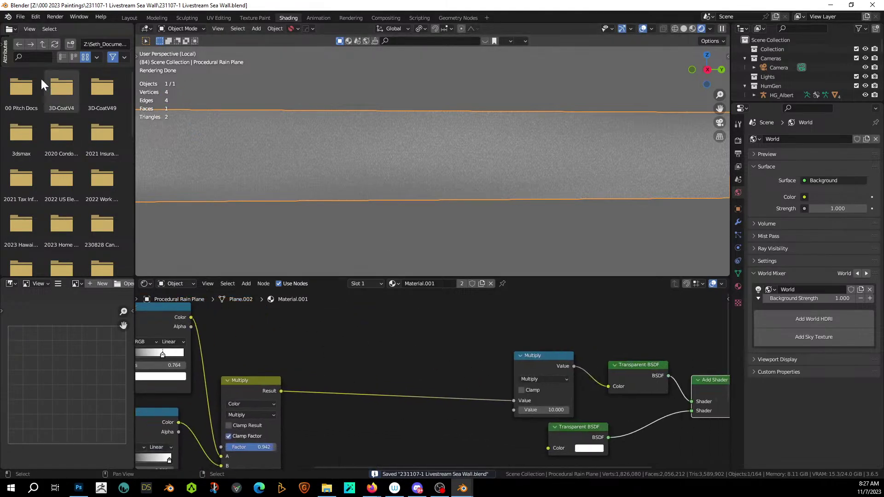
Step: Switch to the Layout workspace and view the rain planes around the platform from the side
{"action": "left_click", "coordinate": [130, 17]}
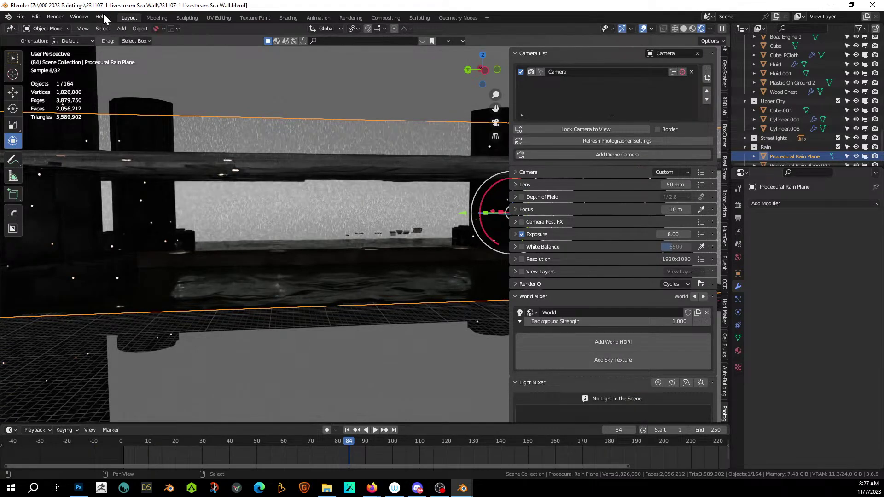
{"action": "middle_click_drag", "start_coordinate": [111, 69], "coordinate": [156, 81]}
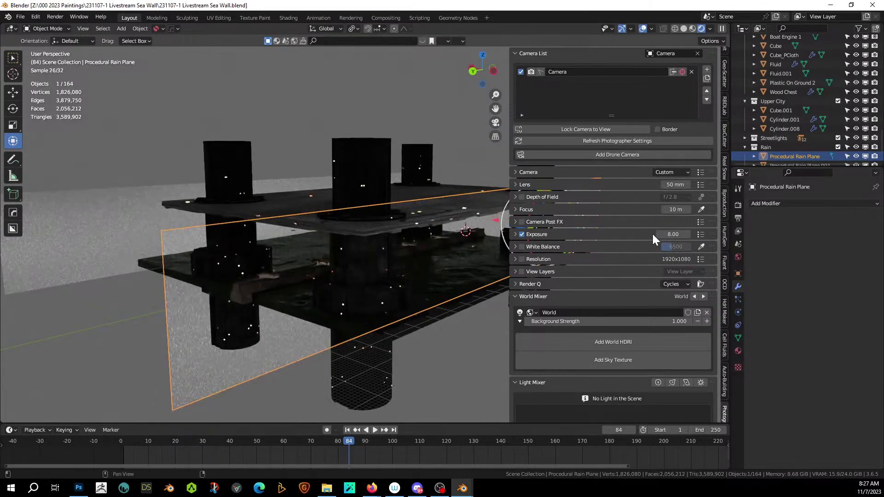
Step: Darken the world's background colour to nearly black, view the platform from the walkway and save the file
{"action": "middle_click_drag", "start_coordinate": [364, 229], "coordinate": [392, 231]}
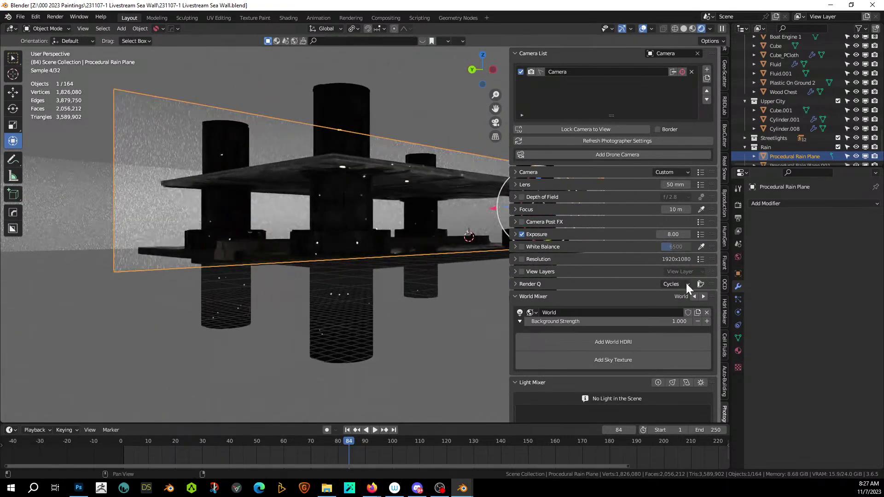
{"action": "middle_click_drag", "start_coordinate": [369, 264], "coordinate": [350, 258]}
{"action": "left_click", "coordinate": [738, 256]}
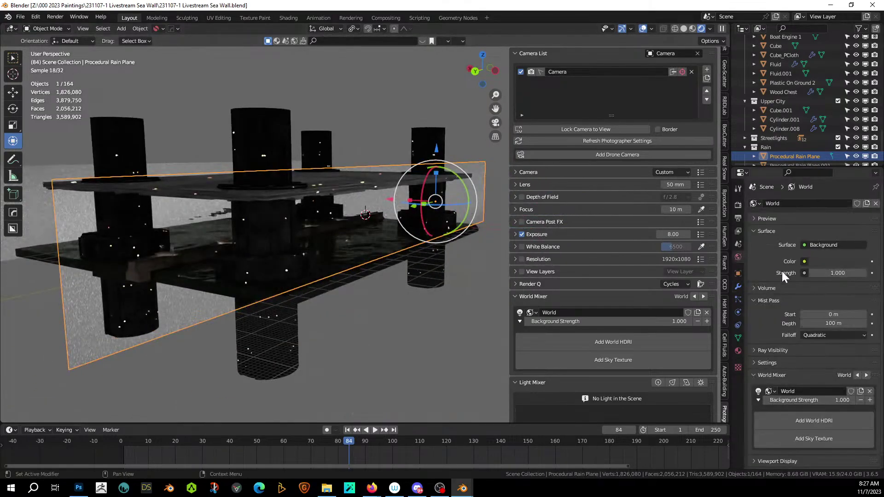
{"action": "left_click", "coordinate": [833, 261]}
{"action": "left_click_drag", "start_coordinate": [859, 182], "coordinate": [859, 192]}
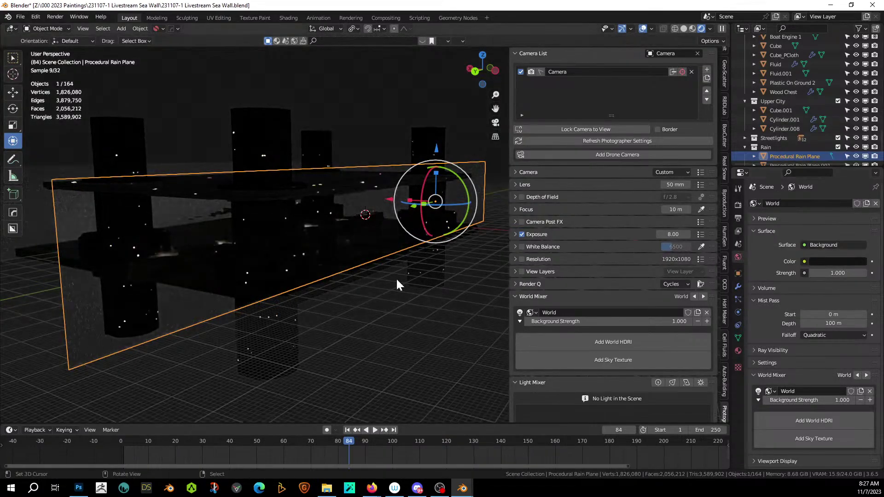
{"action": "scroll", "coordinate": [396, 278], "scroll_direction": "up", "scroll_amount": 4}
{"action": "middle_click_drag", "start_coordinate": [360, 286], "coordinate": [193, 300]}
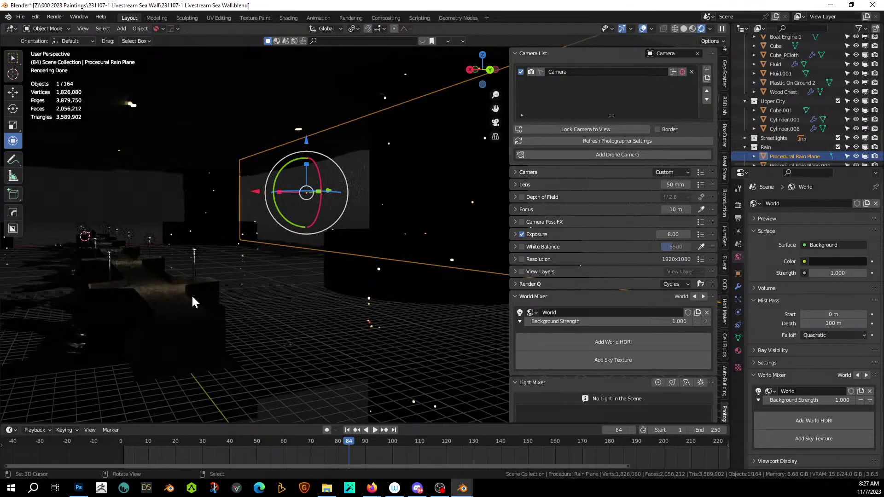
{"action": "key", "text": "ctrl"}
{"action": "key", "text": "ctrl+s"}
Step: Inspect the rain plane up close from the walkway against the dark world and open the HDRi Maker tools
{"action": "middle_click_drag", "start_coordinate": [211, 296], "coordinate": [265, 291]}
{"action": "scroll", "coordinate": [263, 294], "scroll_direction": "up", "scroll_amount": 2}
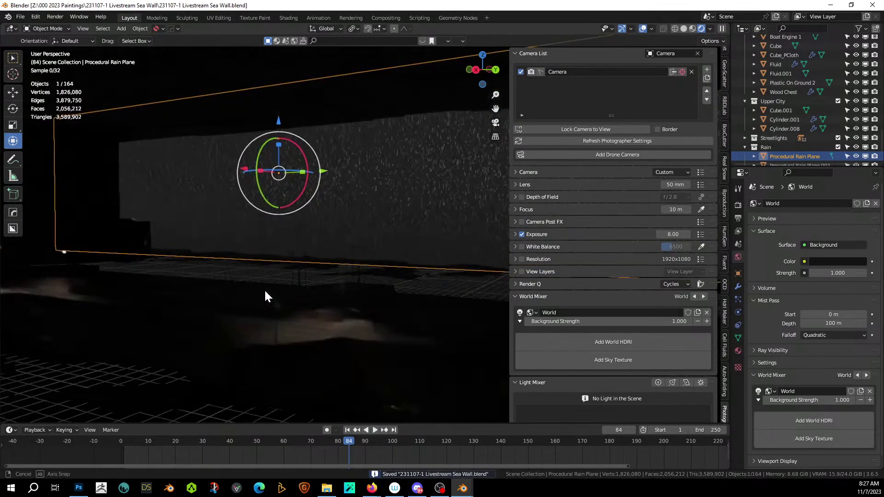
{"action": "scroll", "coordinate": [265, 295], "scroll_direction": "up", "scroll_amount": 2}
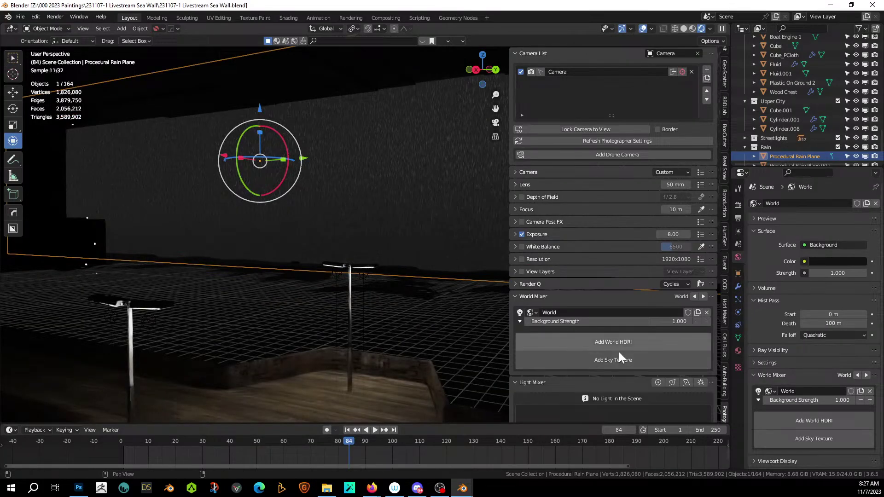
{"action": "left_click", "coordinate": [726, 321]}
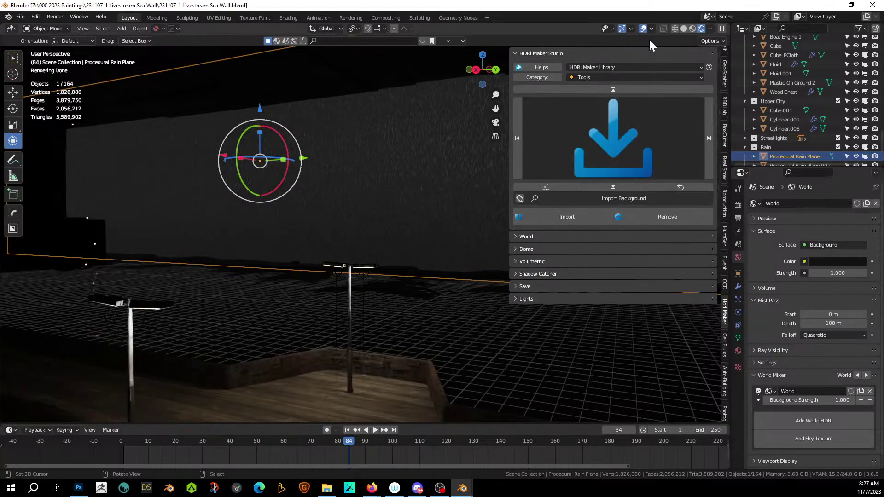
Step: Switch the viewport to solid shading and hide the Upper City and Rain collections from it
{"action": "left_click", "coordinate": [684, 28]}
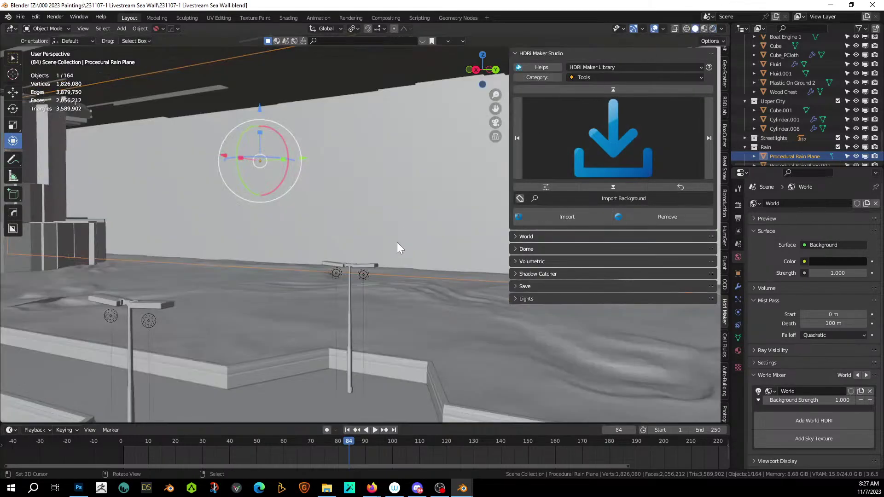
{"action": "mouse_move", "coordinate": [397, 242]}
{"action": "middle_mouse_down"}
{"action": "mouse_move", "coordinate": [344, 267]}
{"action": "mouse_move", "coordinate": [338, 254]}
{"action": "mouse_move", "coordinate": [518, 244]}
{"action": "middle_mouse_up"}
{"action": "scroll", "coordinate": [337, 254], "scroll_direction": "up", "scroll_amount": 2}
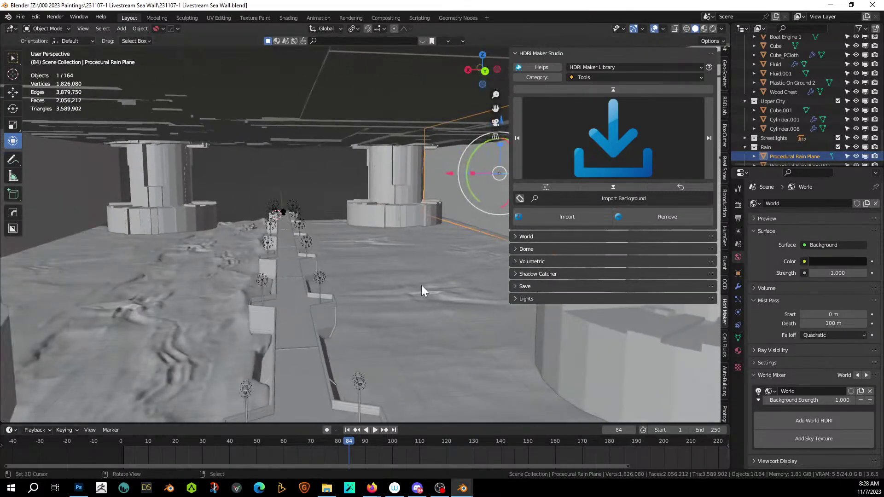
{"action": "middle_click_drag", "start_coordinate": [422, 290], "coordinate": [392, 284]}
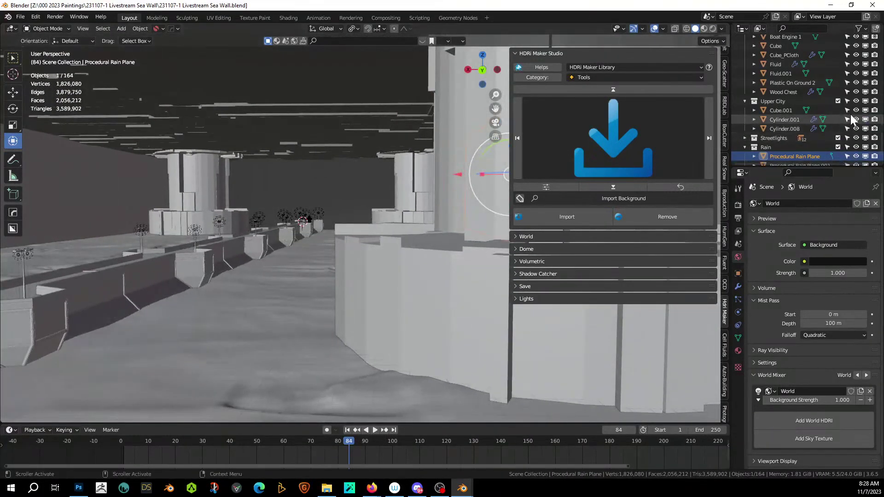
{"action": "left_click", "coordinate": [857, 101]}
{"action": "middle_click_drag", "start_coordinate": [396, 214], "coordinate": [327, 236]}
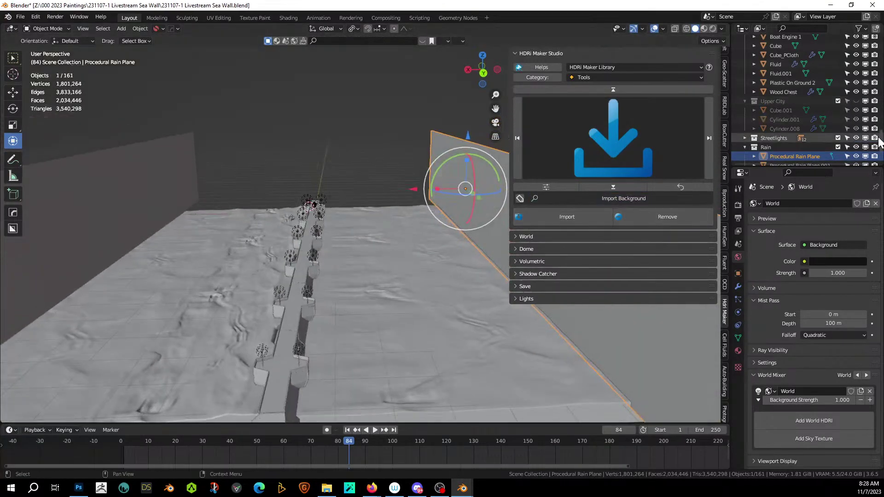
{"action": "left_click", "coordinate": [856, 146]}
{"action": "middle_click_drag", "start_coordinate": [477, 244], "coordinate": [362, 281]}
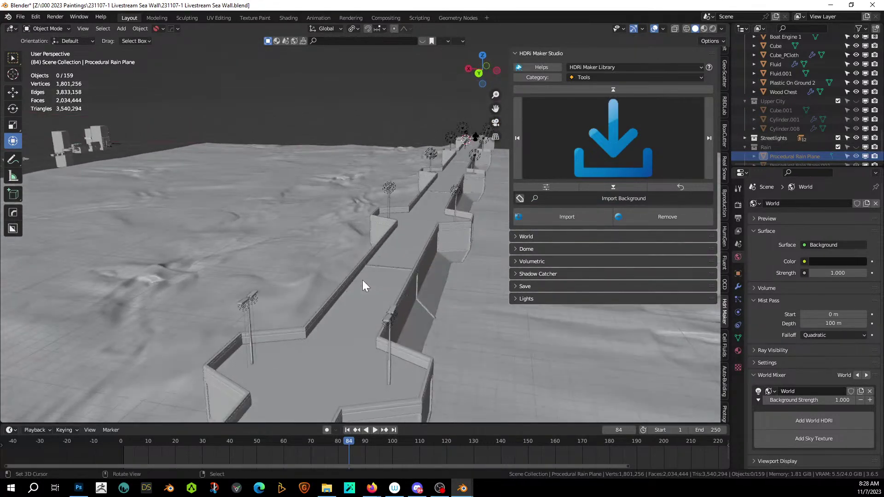
Step: Select the asset blocks scattered beside the sea surface, lower them about 25.8 m along Z and save the file
{"action": "scroll", "coordinate": [363, 280], "scroll_direction": "down", "scroll_amount": 3}
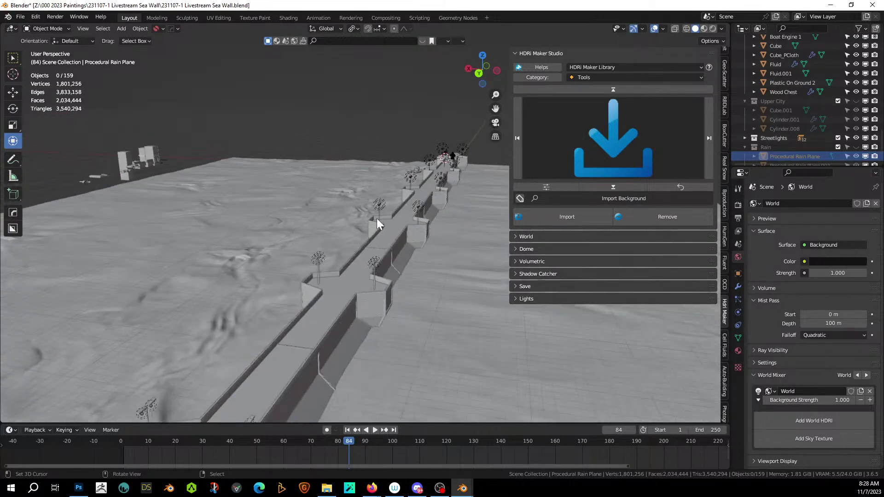
{"action": "middle_click_drag", "start_coordinate": [377, 219], "coordinate": [360, 345]}
{"action": "key", "text": "KP_7"}
{"action": "middle_click_drag", "start_coordinate": [559, 369], "coordinate": [457, 417], "text": "shift"}
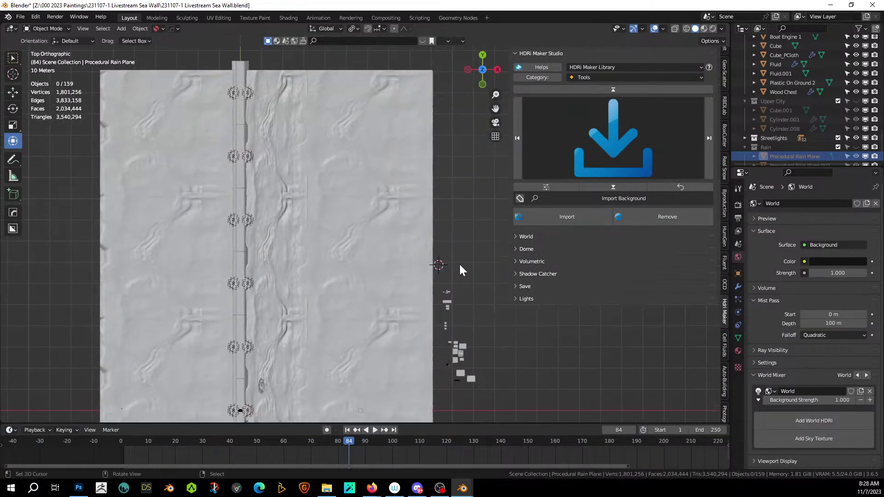
{"action": "mouse_move", "coordinate": [444, 268]}
{"action": "left_mouse_down"}
{"action": "mouse_move", "coordinate": [444, 311]}
{"action": "mouse_move", "coordinate": [495, 407]}
{"action": "left_mouse_up"}
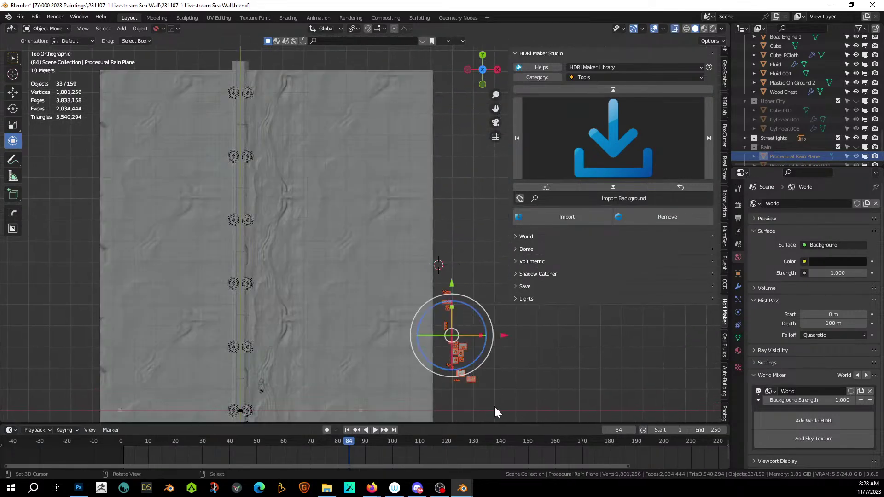
{"action": "middle_click_drag", "start_coordinate": [488, 390], "coordinate": [477, 288]}
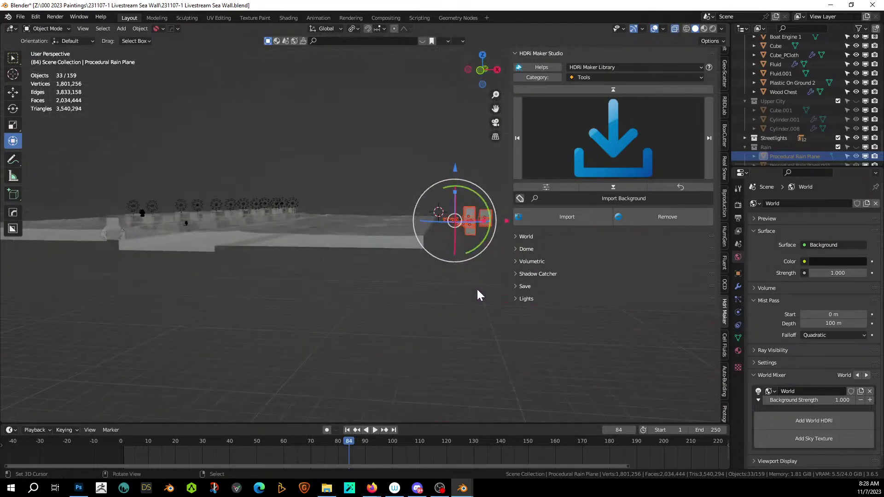
{"action": "key", "text": "g"}
{"action": "key", "text": "z"}
{"action": "left_click", "coordinate": [472, 361]}
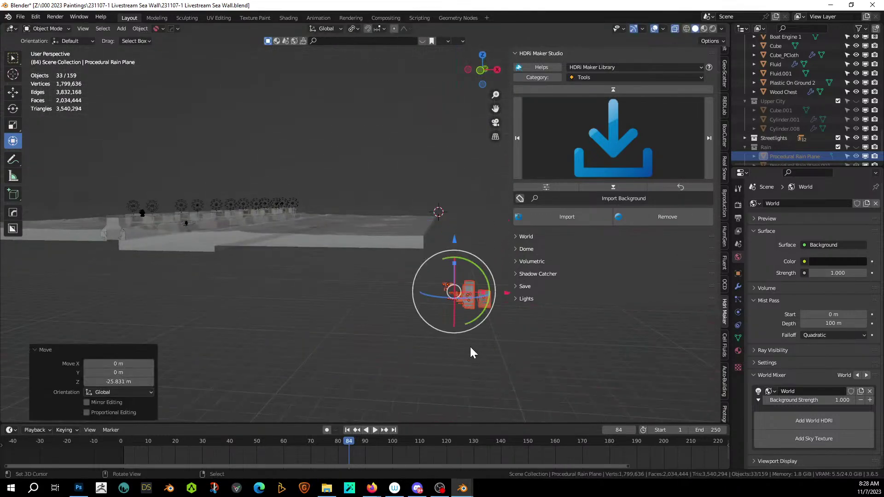
{"action": "middle_click_drag", "start_coordinate": [490, 297], "coordinate": [416, 291]}
{"action": "key", "text": "ctrl+s"}
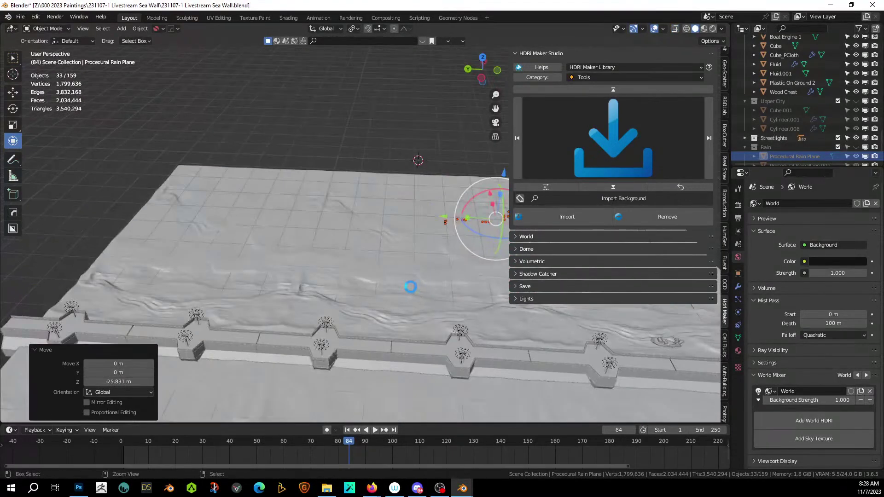
Step: Delete the HumGen collection containing the human figure standing on the sea wall walkway
{"action": "middle_click_drag", "start_coordinate": [361, 300], "coordinate": [490, 208]}
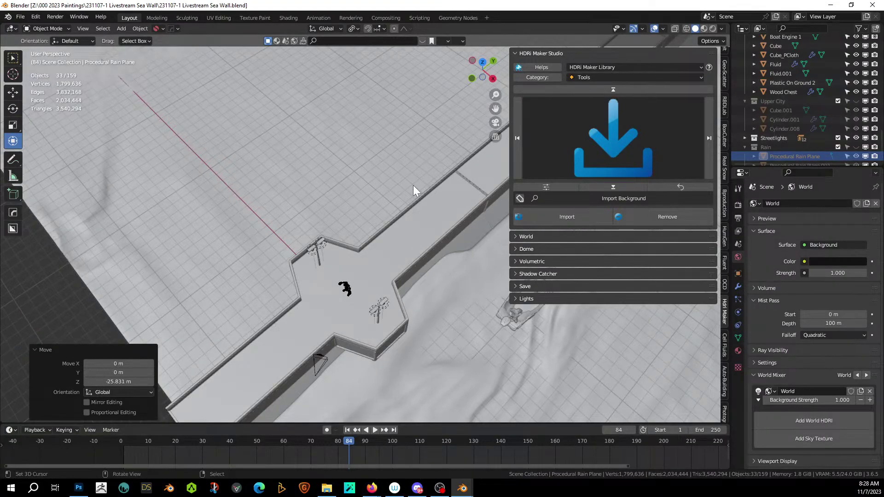
{"action": "scroll", "coordinate": [342, 264], "scroll_direction": "up", "scroll_amount": 4}
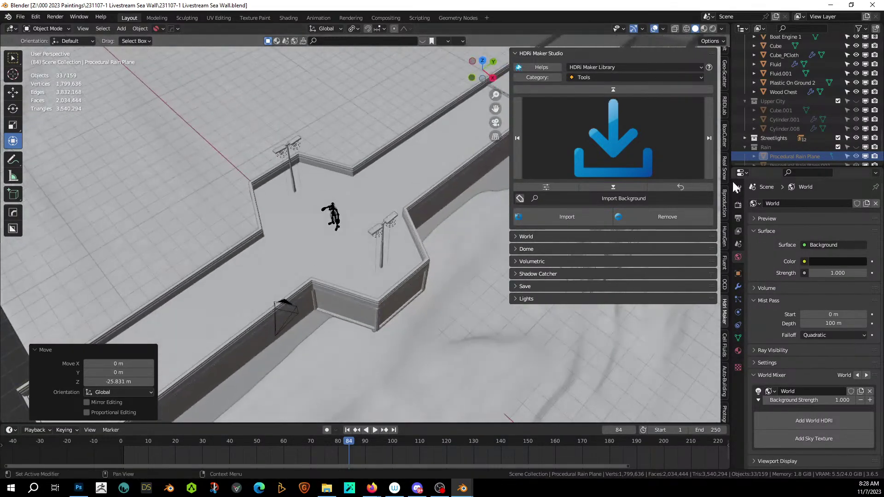
{"action": "left_click", "coordinate": [343, 207]}
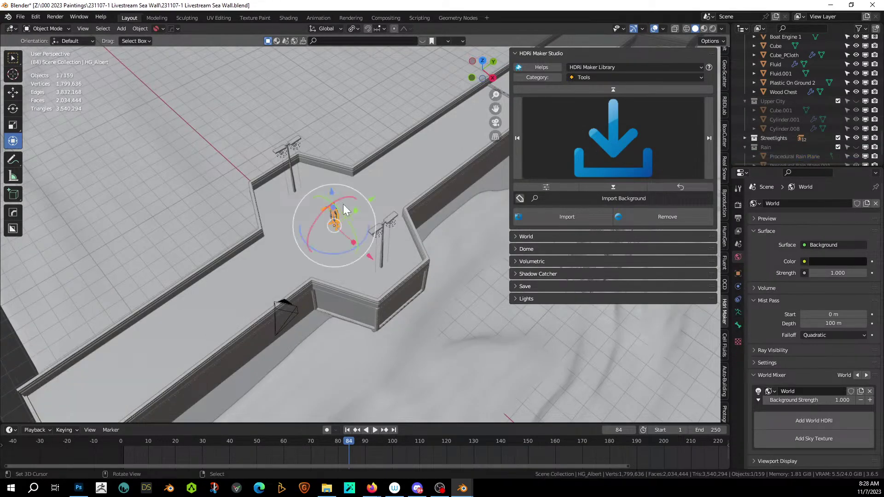
{"action": "key", "text": "KP_Decimal"}
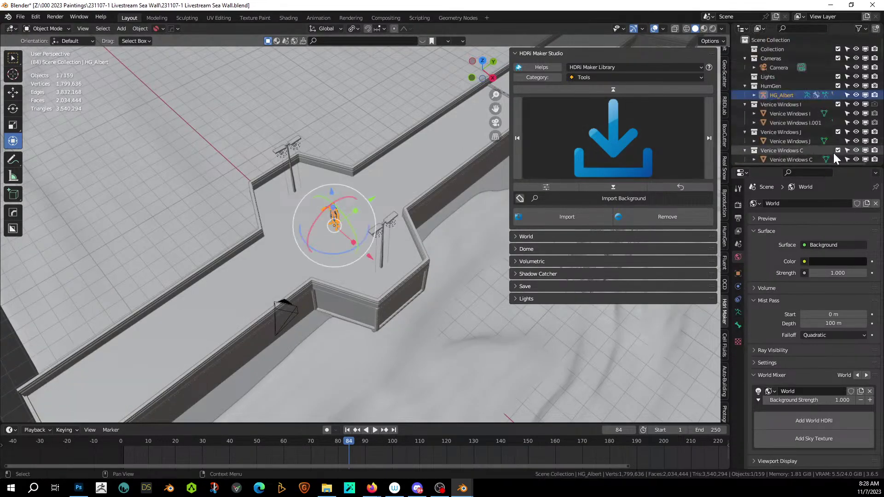
{"action": "right_click", "coordinate": [775, 87]}
{"action": "left_click", "coordinate": [754, 95]}
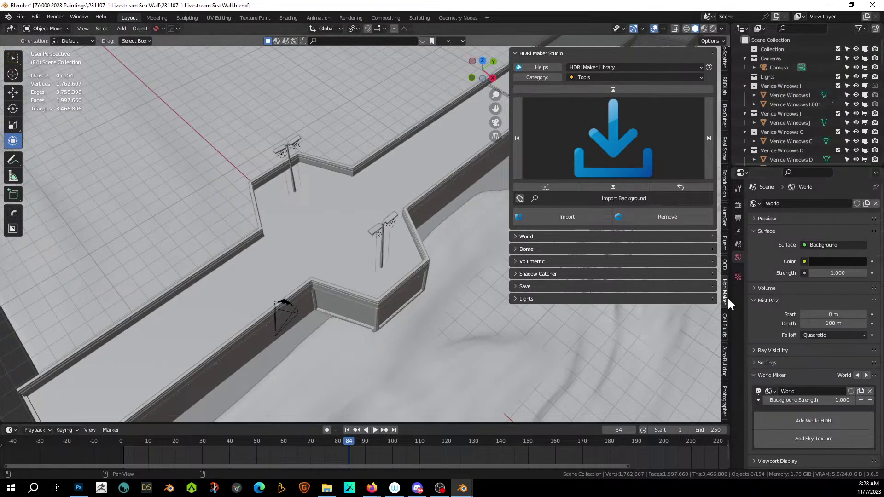
Step: Set the Population add-on to Crowd creation, sample the walkway as its target, and change the crowd mode to Follow Curve
{"action": "left_click", "coordinate": [725, 182]}
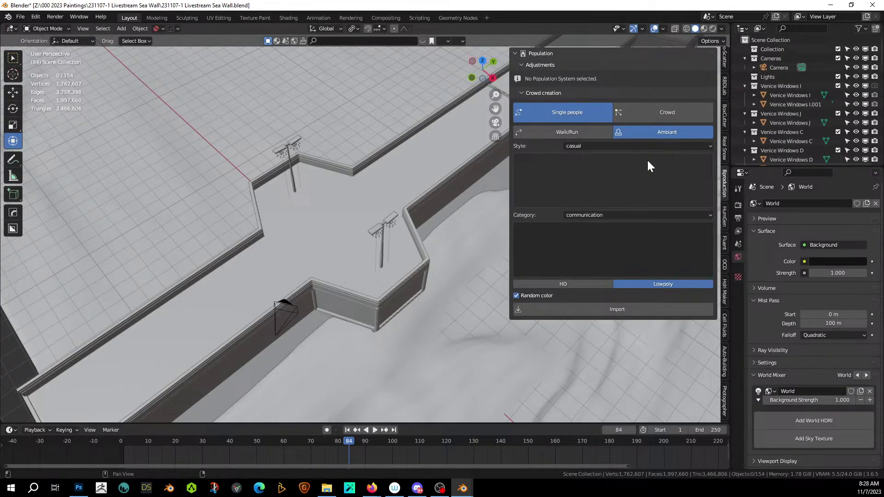
{"action": "left_click", "coordinate": [662, 113]}
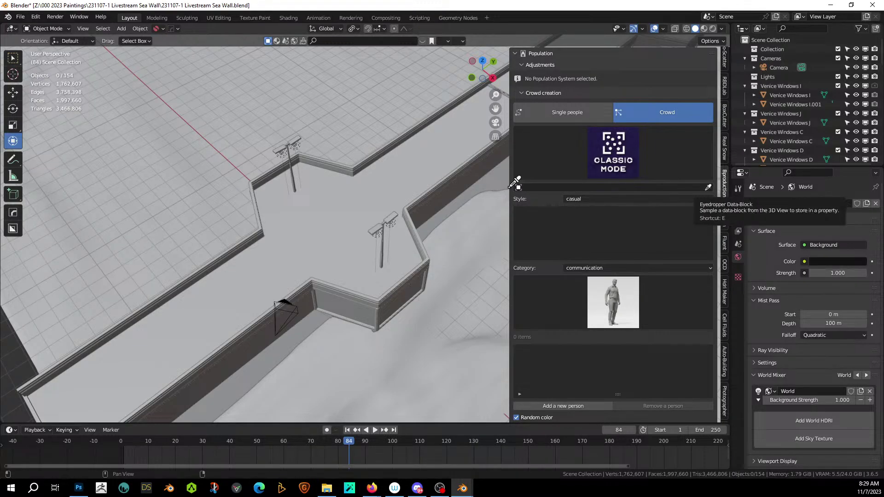
{"action": "left_click", "coordinate": [708, 187]}
{"action": "left_click", "coordinate": [345, 209]}
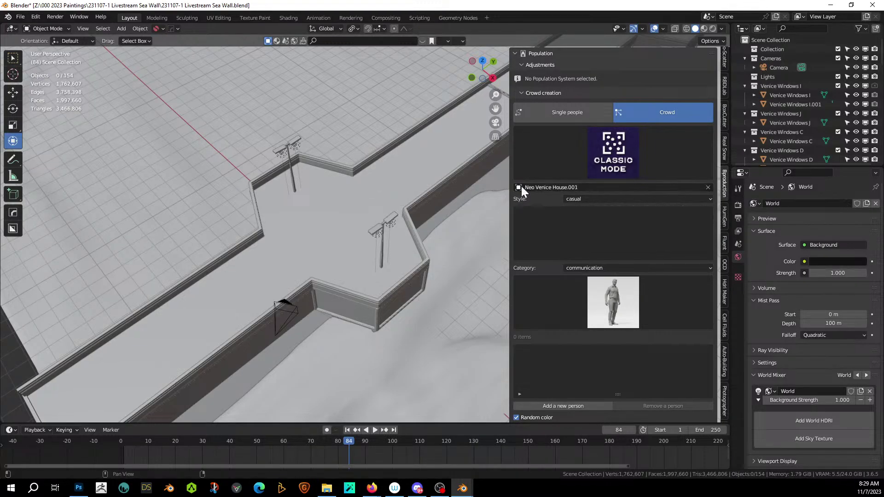
{"action": "left_click", "coordinate": [608, 151]}
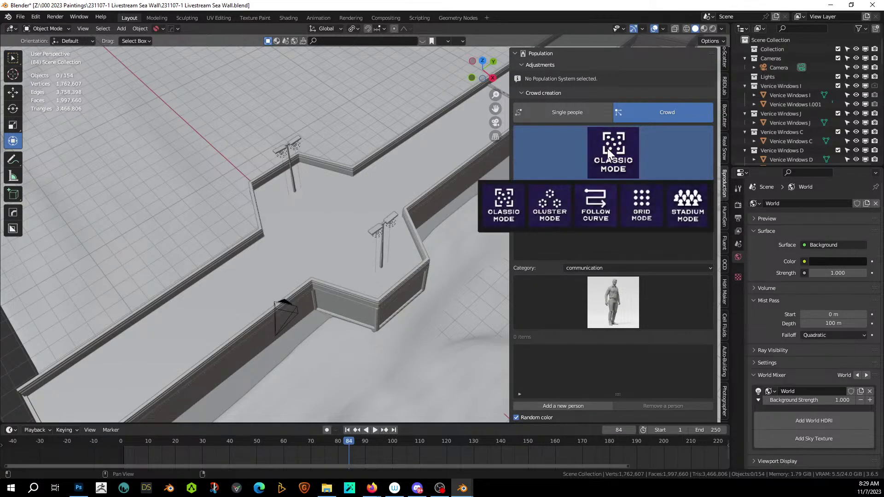
{"action": "left_click", "coordinate": [592, 215]}
Step: Extract the walkway's central lengthwise edge loop as a separate thick curve with HardOps Curve/Extract and check it up close
{"action": "scroll", "coordinate": [502, 280], "scroll_direction": "down", "scroll_amount": 2}
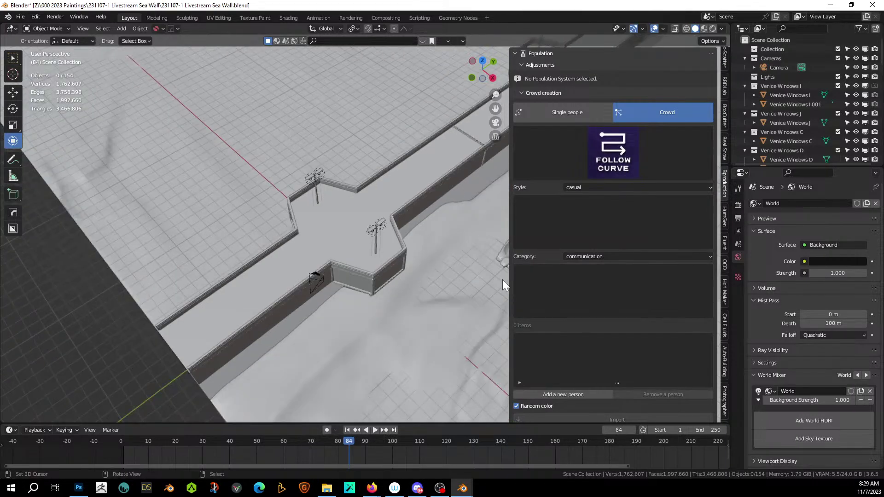
{"action": "key", "text": "KP_7"}
{"action": "middle_click_drag", "start_coordinate": [483, 286], "coordinate": [251, 79], "text": "shift"}
{"action": "scroll", "coordinate": [258, 152], "scroll_direction": "up", "scroll_amount": 2}
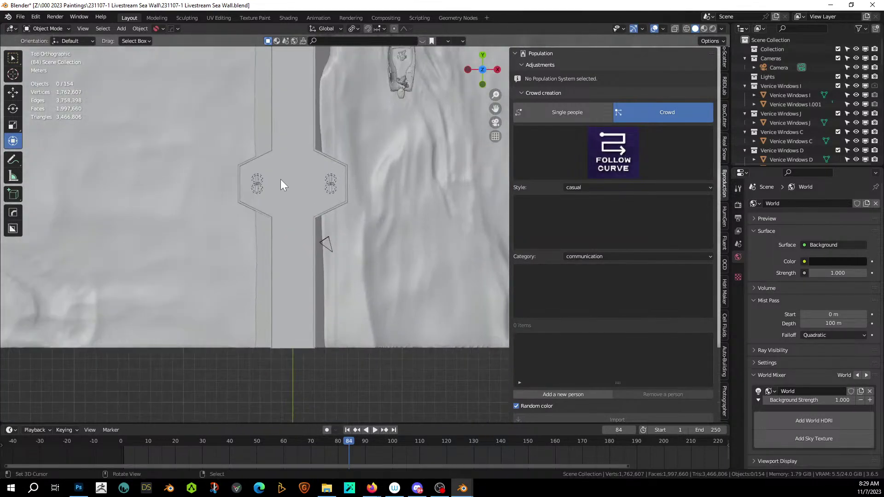
{"action": "left_click", "coordinate": [289, 245]}
{"action": "key", "text": "Tab"}
{"action": "key", "text": "2"}
{"action": "left_click", "coordinate": [292, 243]}
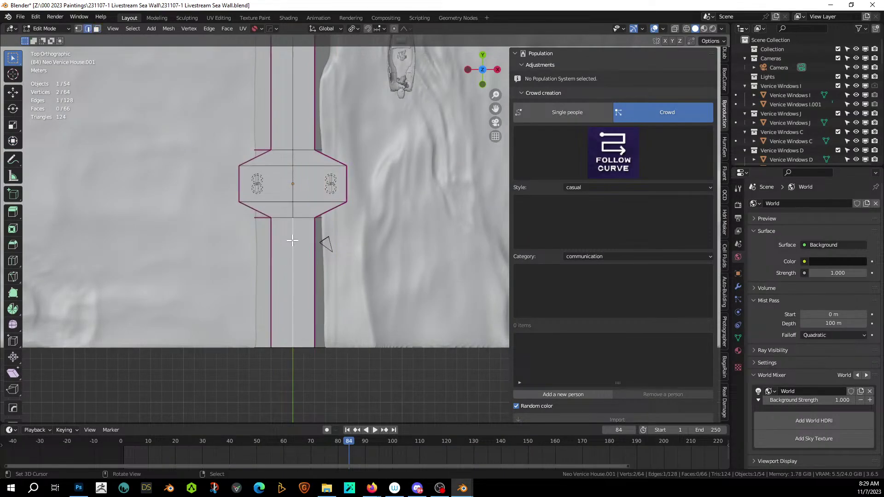
{"action": "left_click", "coordinate": [290, 202], "text": "alt"}
{"action": "middle_click_drag", "start_coordinate": [292, 207], "coordinate": [352, 300], "text": "shift"}
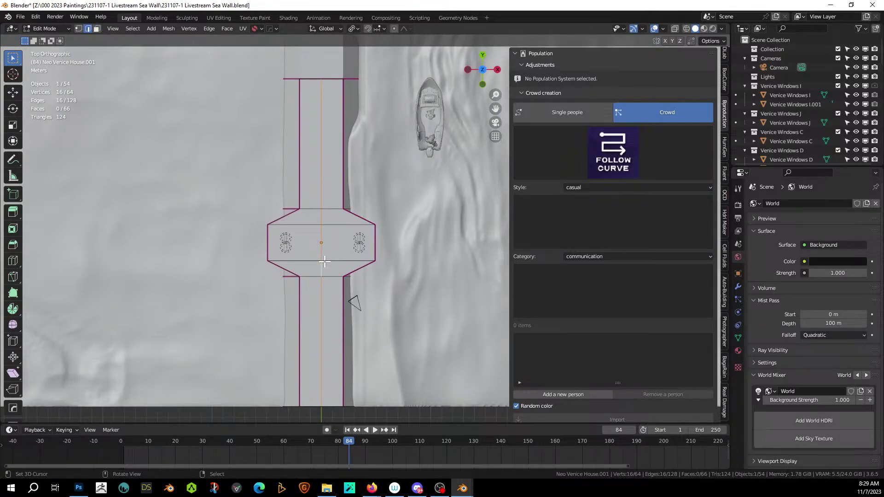
{"action": "key", "text": "q"}
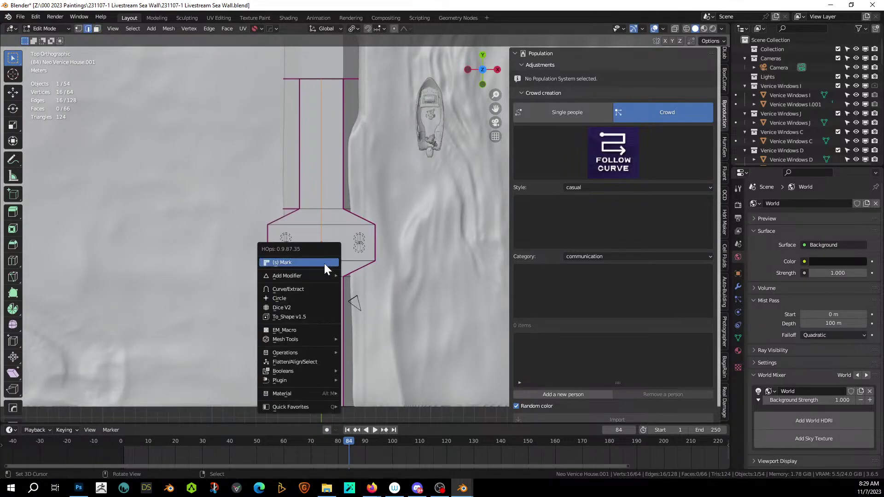
{"action": "left_click", "coordinate": [320, 287]}
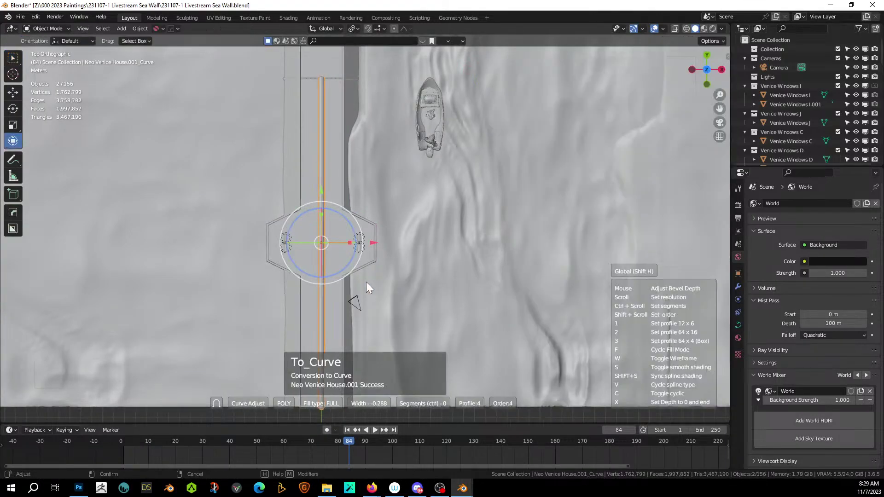
{"action": "key", "text": "n"}
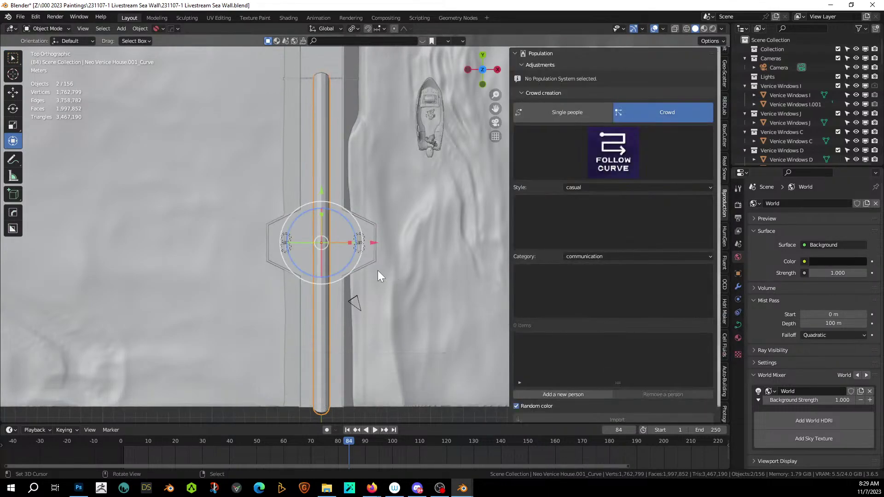
{"action": "middle_click_drag", "start_coordinate": [377, 270], "coordinate": [361, 253]}
{"action": "scroll", "coordinate": [361, 253], "scroll_direction": "down", "scroll_amount": 3}
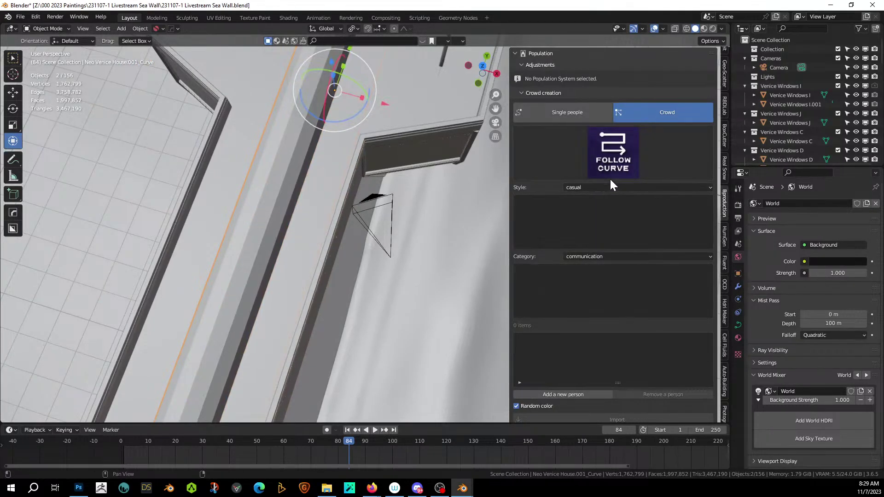
Step: Move the extracted walkway curve into a new collection named Crowd Curve
{"action": "scroll", "coordinate": [611, 181], "scroll_direction": "down", "scroll_amount": 1}
{"action": "scroll", "coordinate": [610, 181], "scroll_direction": "up", "scroll_amount": 1}
{"action": "left_click", "coordinate": [738, 327]}
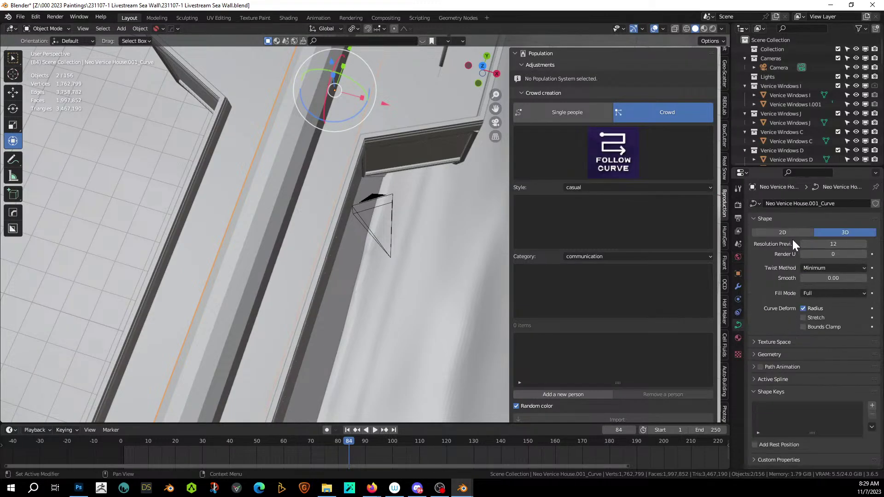
{"action": "key", "text": "m"}
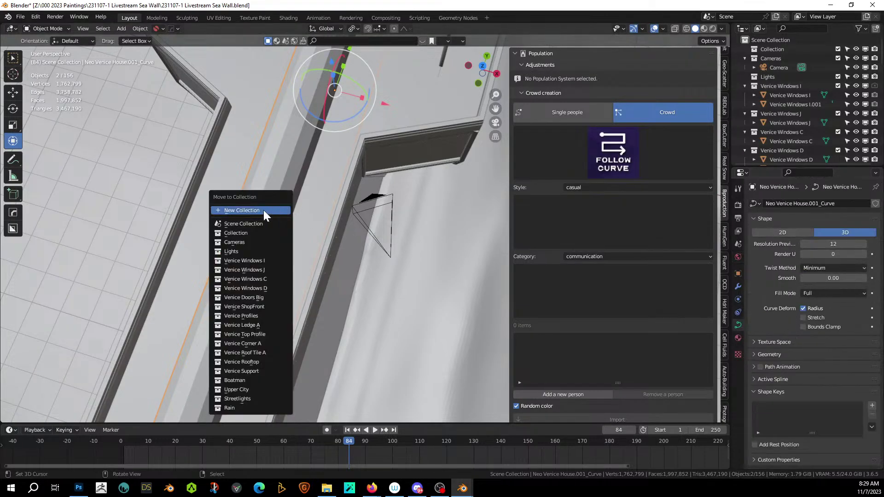
{"action": "left_click", "coordinate": [264, 208]}
{"action": "type", "text": "Crowd Curve"}
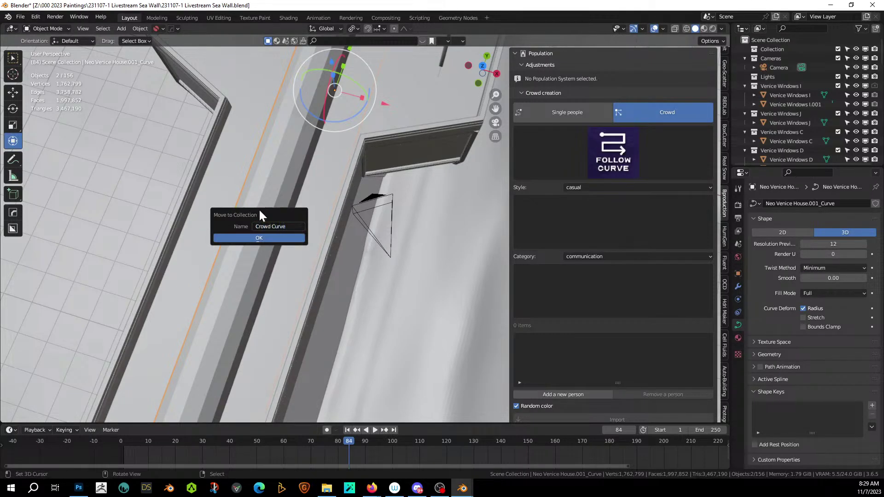
{"action": "key", "text": "Return"}
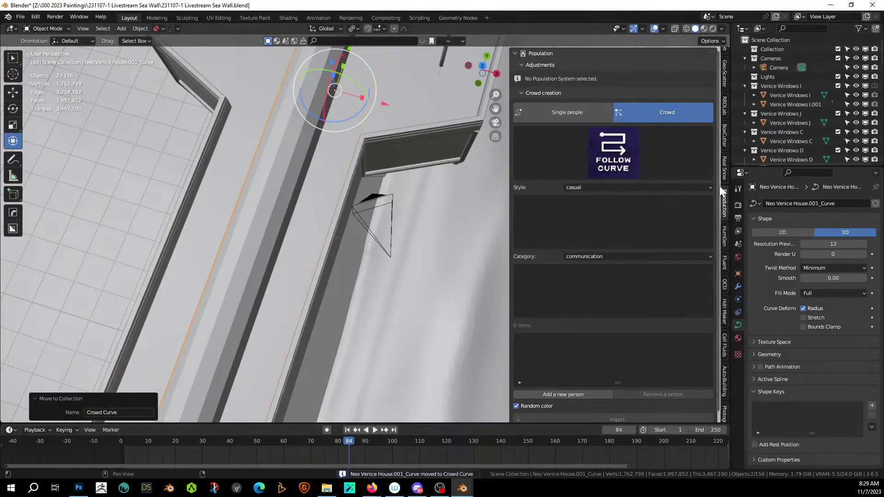
Step: Reset the bevel depth of the extracted walkway curve to 0 m
{"action": "left_click", "coordinate": [757, 354]}
{"action": "key", "text": "BackSpace"}
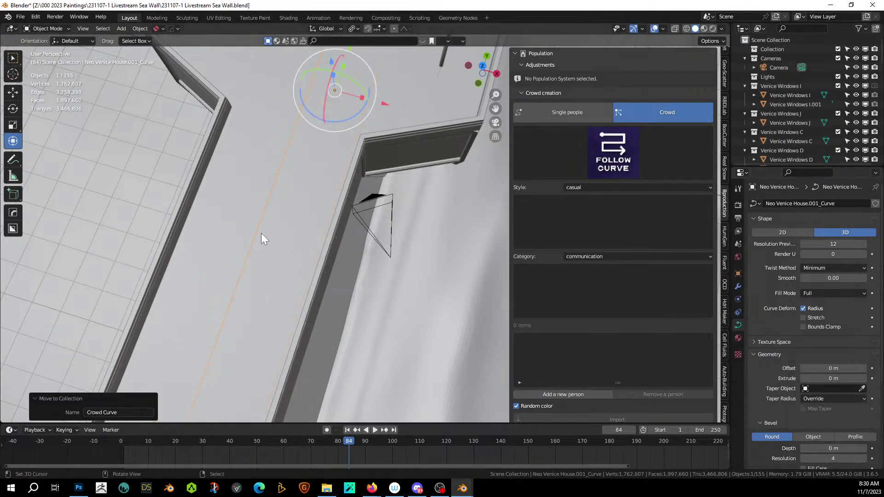
{"action": "middle_click_drag", "start_coordinate": [327, 245], "coordinate": [355, 298]}
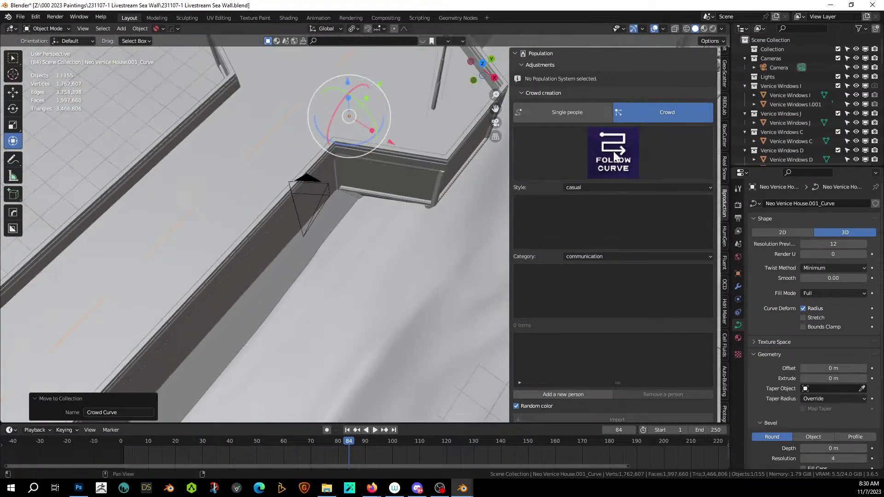
Step: Add the andre model to the Population crowd list, keeping the casual style
{"action": "scroll", "coordinate": [607, 290], "scroll_direction": "down", "scroll_amount": 1}
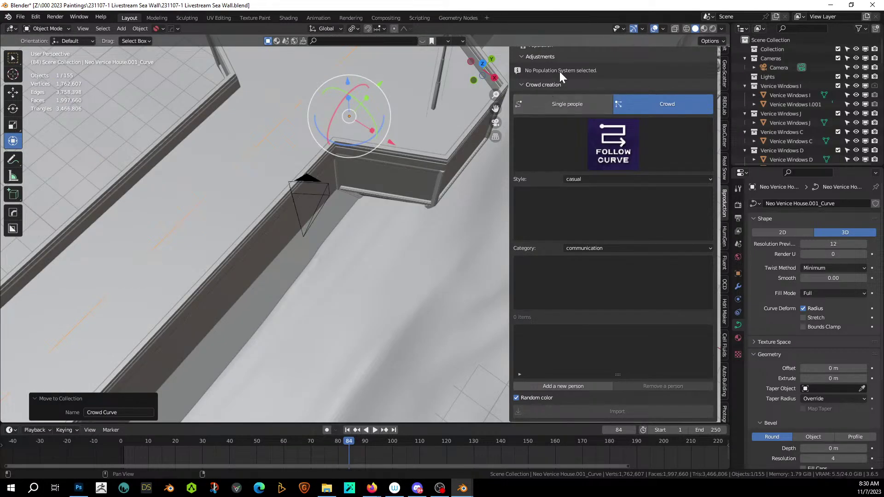
{"action": "scroll", "coordinate": [567, 101], "scroll_direction": "up", "scroll_amount": 1}
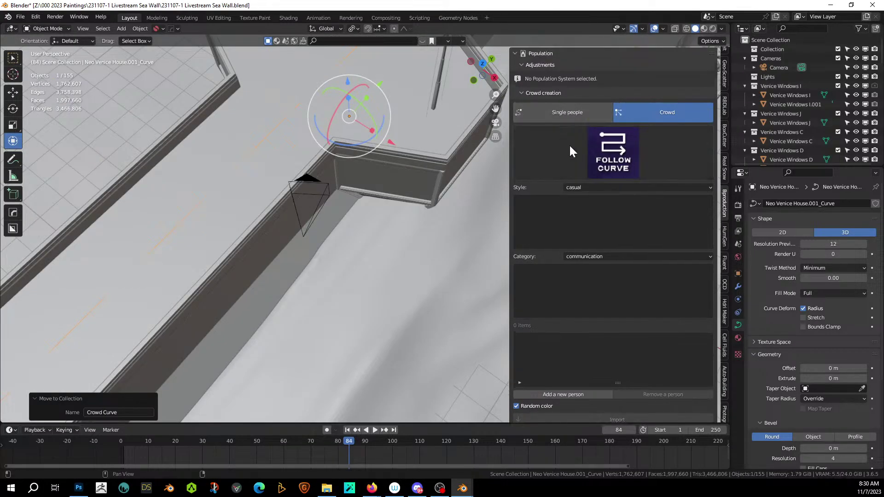
{"action": "left_click", "coordinate": [573, 395]}
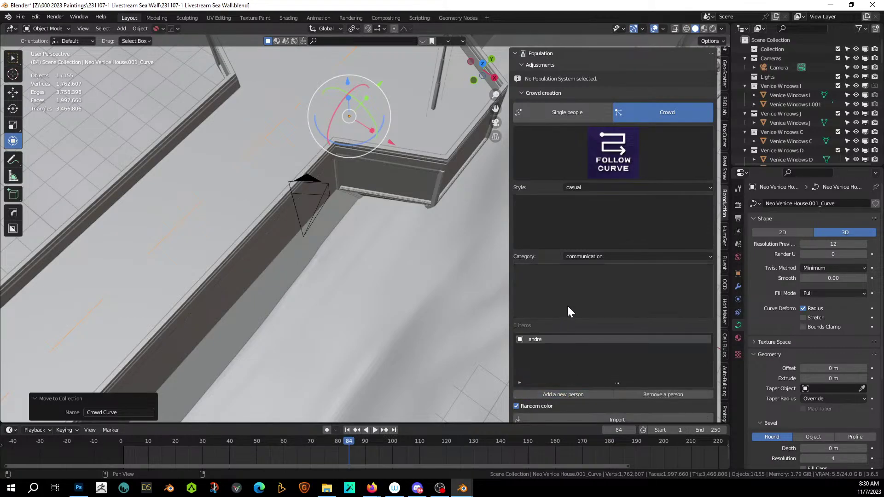
{"action": "left_click", "coordinate": [685, 188]}
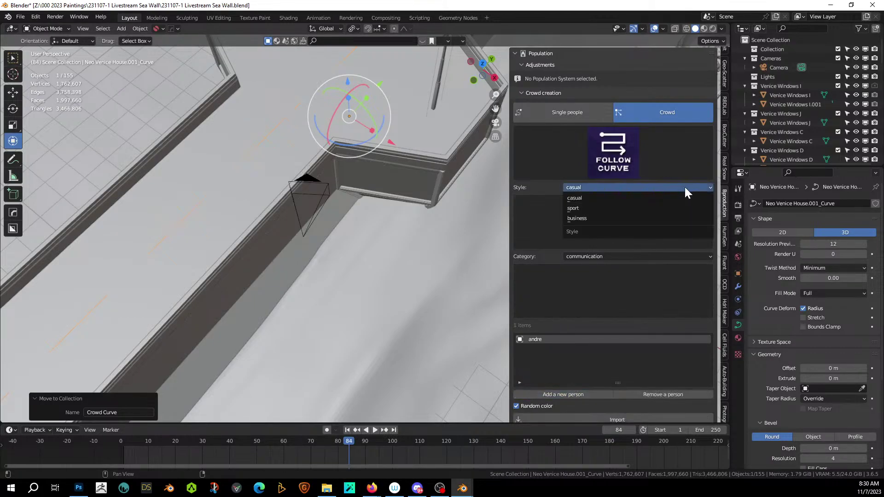
{"action": "left_click", "coordinate": [594, 199]}
Step: Set the Population animation category to walk and choose the male slow walk animation
{"action": "left_click", "coordinate": [592, 257]}
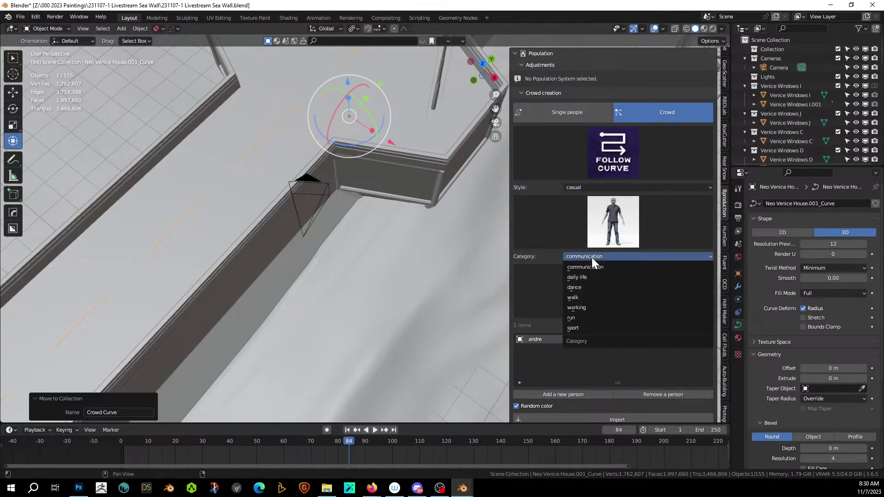
{"action": "left_click", "coordinate": [588, 308]}
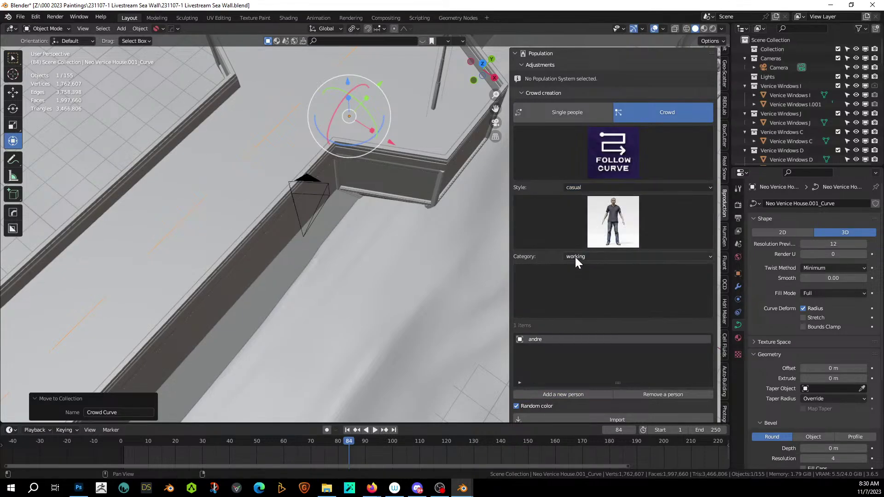
{"action": "left_click", "coordinate": [576, 257]}
{"action": "left_click", "coordinate": [588, 297]}
{"action": "left_click", "coordinate": [604, 294]}
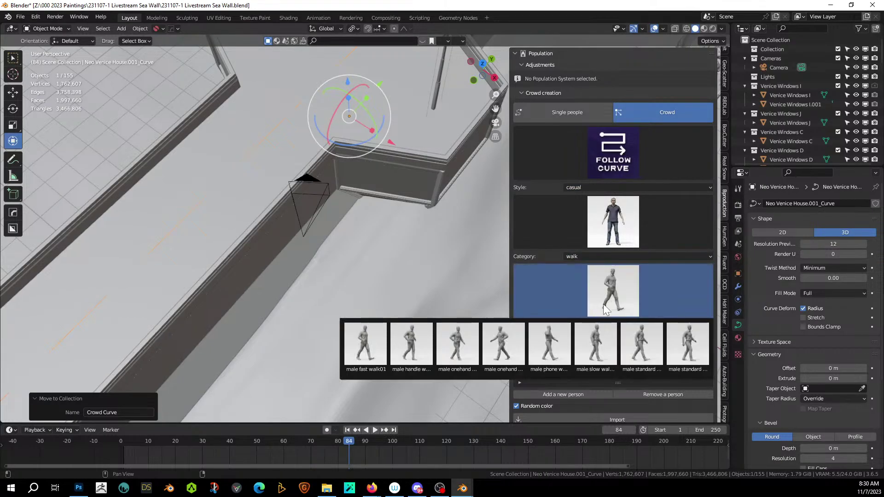
{"action": "left_click", "coordinate": [597, 350]}
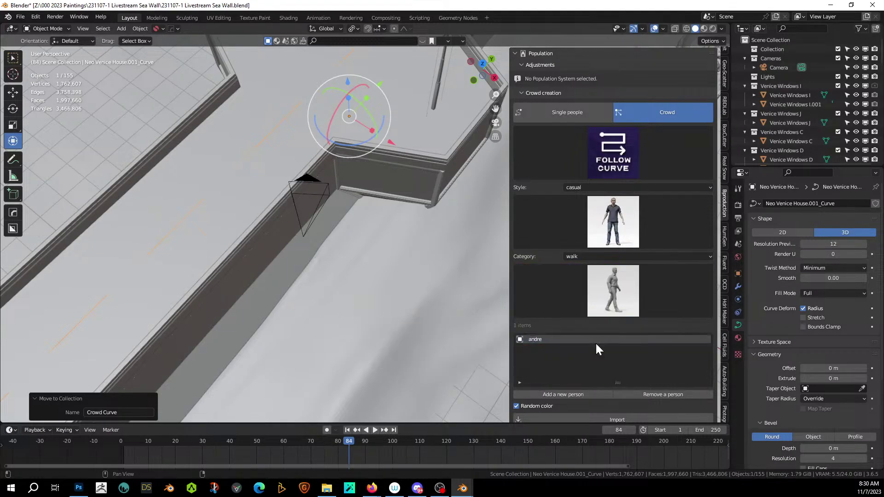
Step: Try to import the Follow Curve crowd onto the walkway curve and inspect the walkway
{"action": "scroll", "coordinate": [597, 350], "scroll_direction": "down", "scroll_amount": 1}
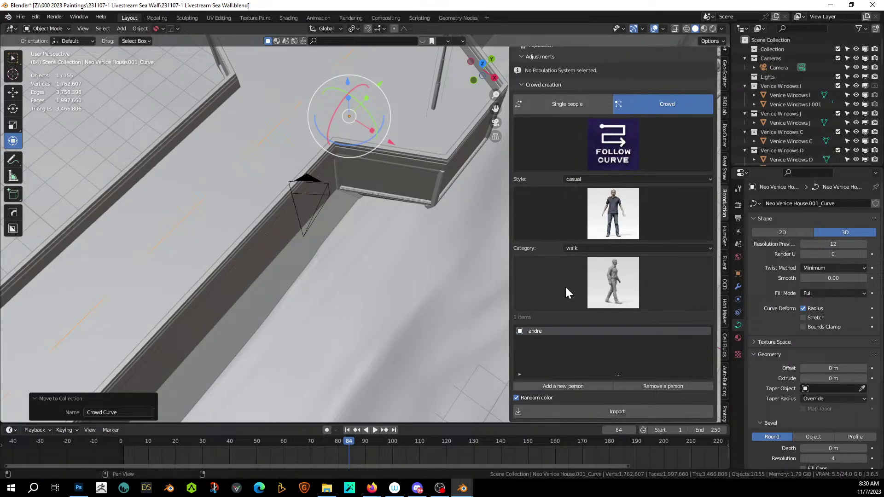
{"action": "scroll", "coordinate": [560, 106], "scroll_direction": "up", "scroll_amount": 1}
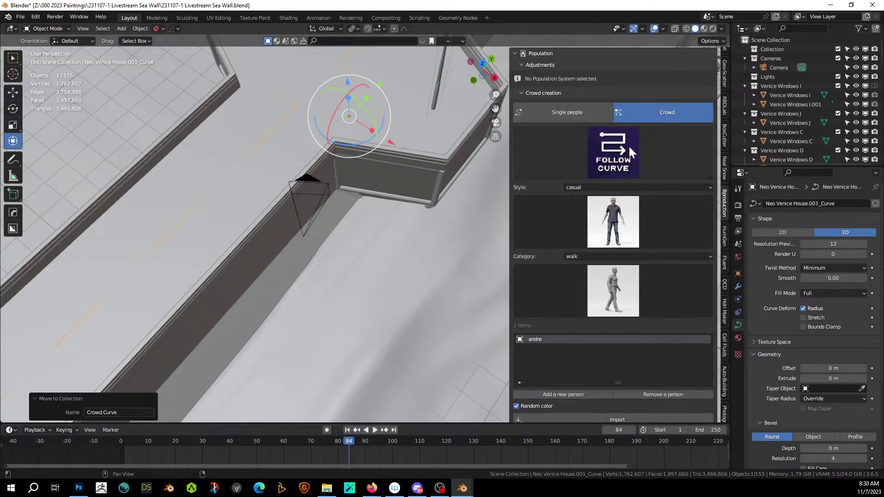
{"action": "left_click", "coordinate": [590, 418]}
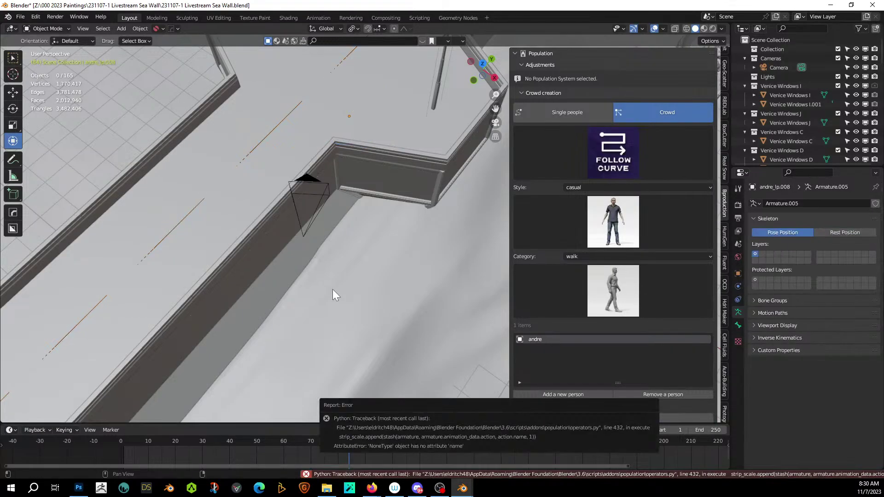
{"action": "middle_click_drag", "start_coordinate": [247, 258], "coordinate": [381, 314]}
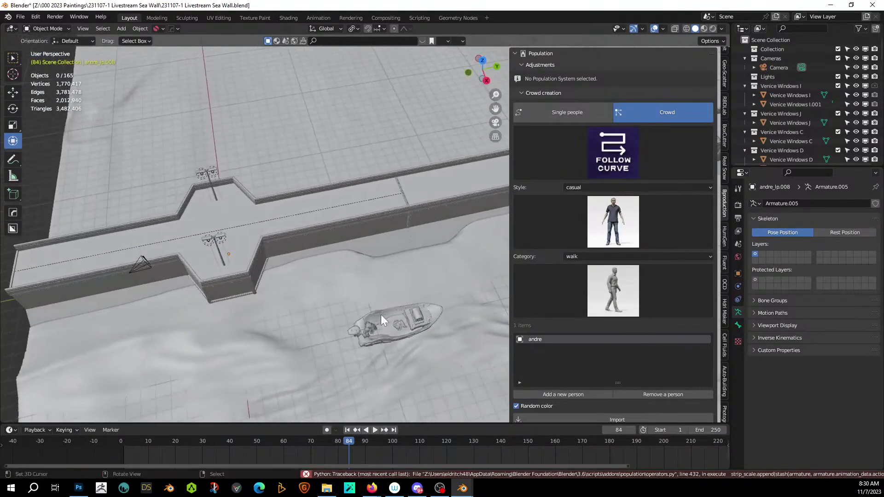
Step: Collapse the Venice and Boatman collections in the scene hierarchy and locate the imported andre_lp collections
{"action": "left_click", "coordinate": [745, 86]}
{"action": "left_click", "coordinate": [745, 94]}
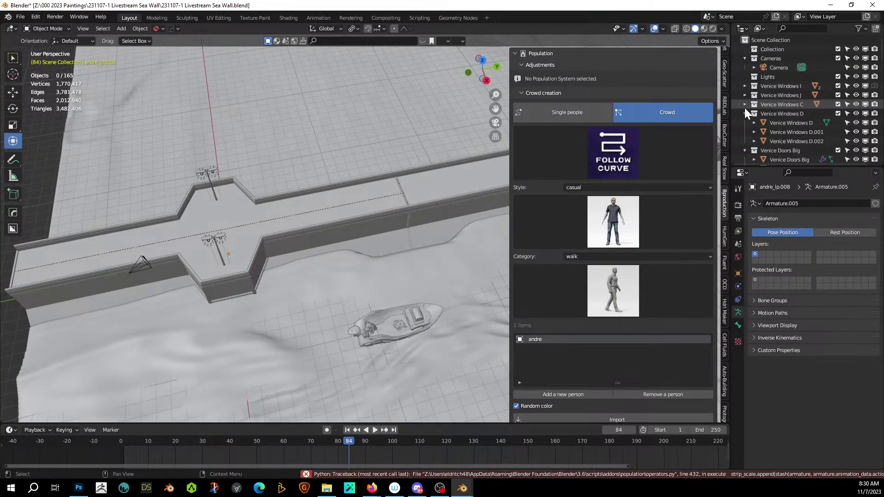
{"action": "left_click", "coordinate": [744, 107]}
{"action": "left_click", "coordinate": [746, 115]}
{"action": "left_click", "coordinate": [745, 123]}
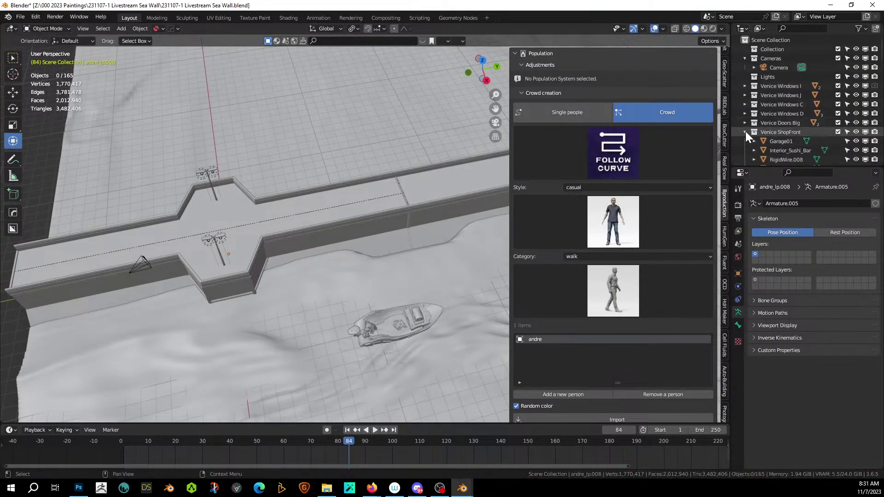
{"action": "left_click", "coordinate": [745, 132]}
{"action": "left_click", "coordinate": [746, 141]}
{"action": "left_click", "coordinate": [744, 151]}
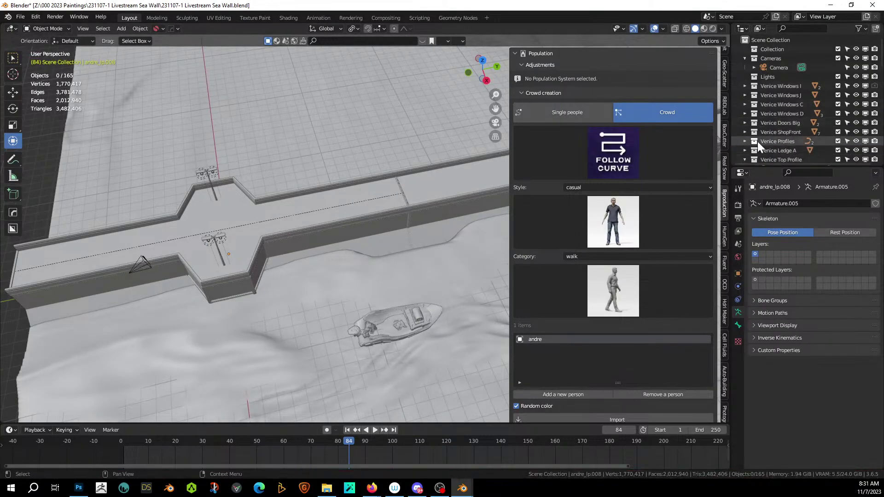
{"action": "scroll", "coordinate": [755, 138], "scroll_direction": "down", "scroll_amount": 3}
{"action": "left_click", "coordinate": [745, 104]}
{"action": "left_click", "coordinate": [746, 113]}
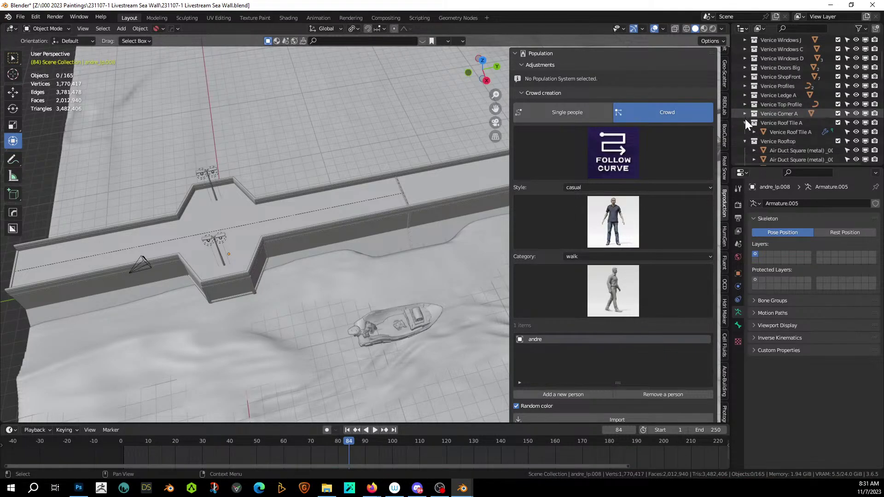
{"action": "left_click", "coordinate": [745, 123]}
{"action": "left_click", "coordinate": [745, 133]}
{"action": "left_click", "coordinate": [746, 141]}
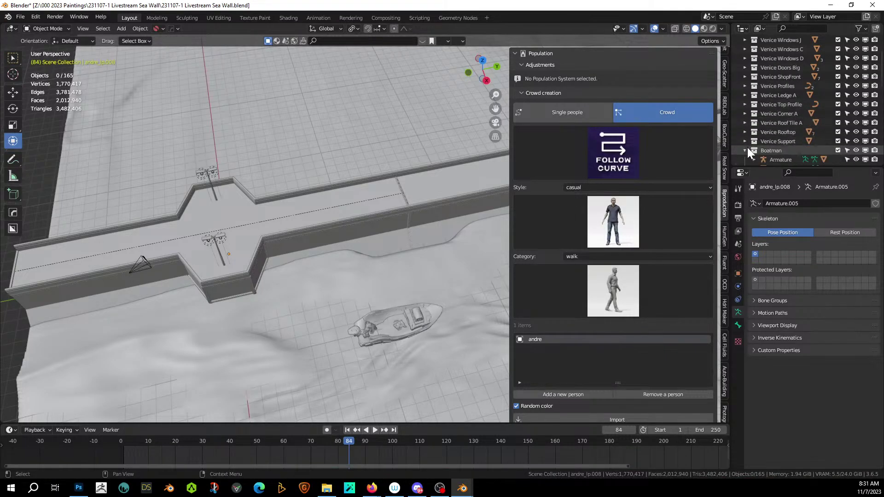
{"action": "left_click", "coordinate": [746, 150]}
{"action": "scroll", "coordinate": [755, 145], "scroll_direction": "down", "scroll_amount": 6}
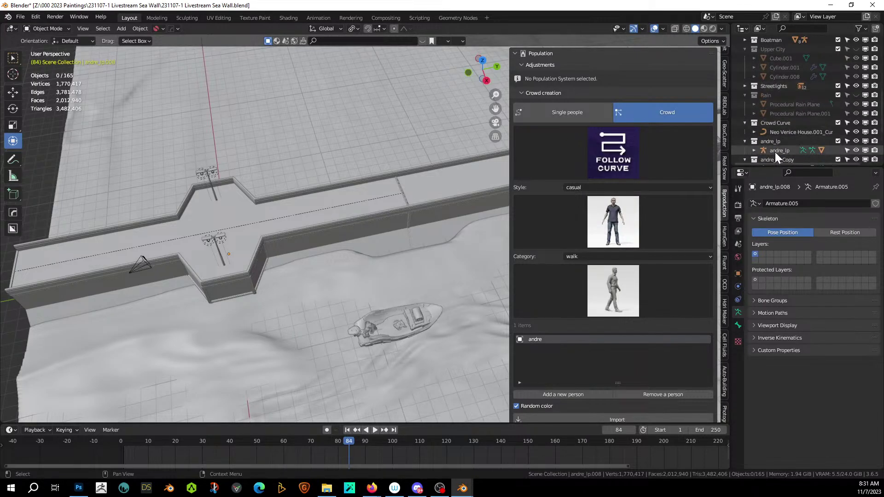
Step: Select the curve in the Crowd Curve collection and add anna to the crowd list with the male_standard_walk01 animation
{"action": "left_click", "coordinate": [281, 218]}
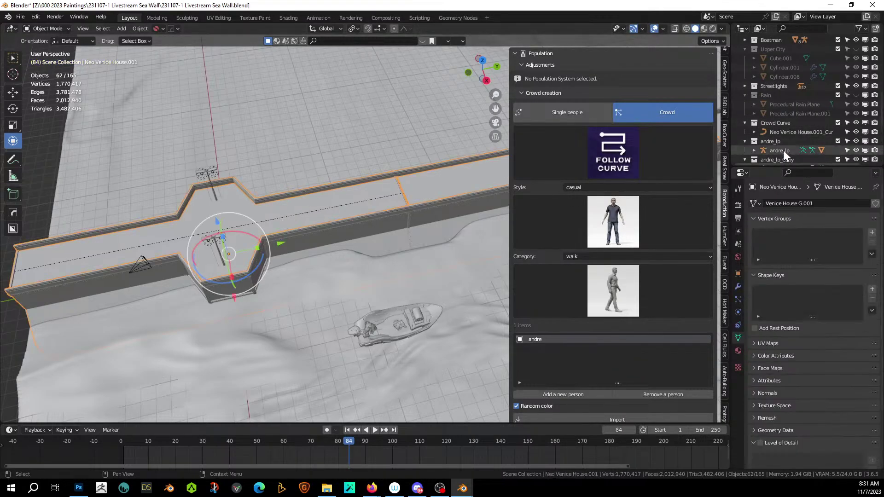
{"action": "left_click", "coordinate": [783, 132]}
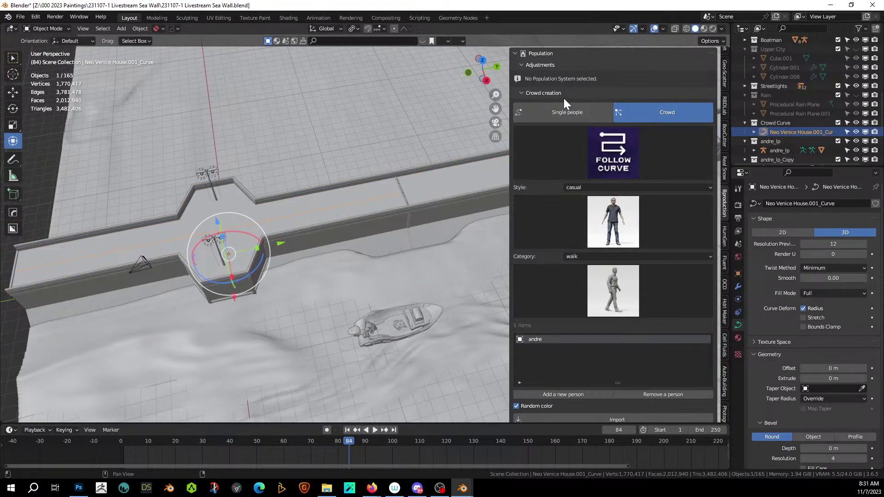
{"action": "scroll", "coordinate": [607, 267], "scroll_direction": "down", "scroll_amount": 1}
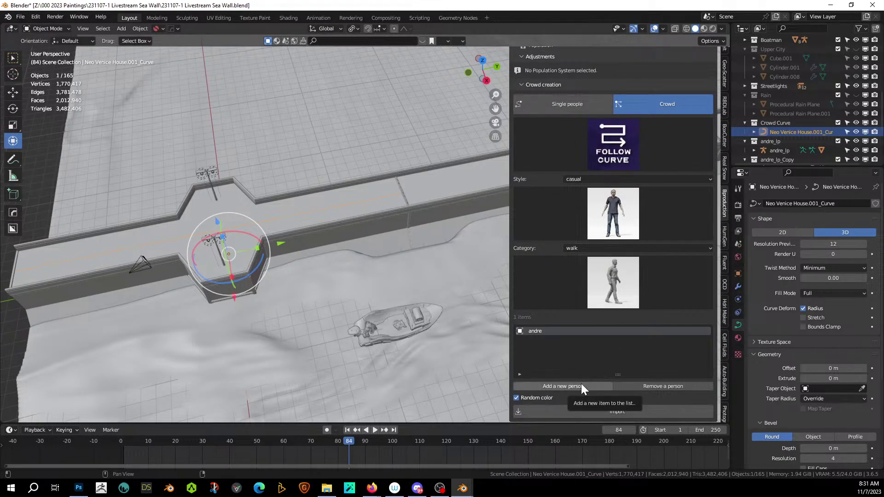
{"action": "left_click", "coordinate": [614, 282]}
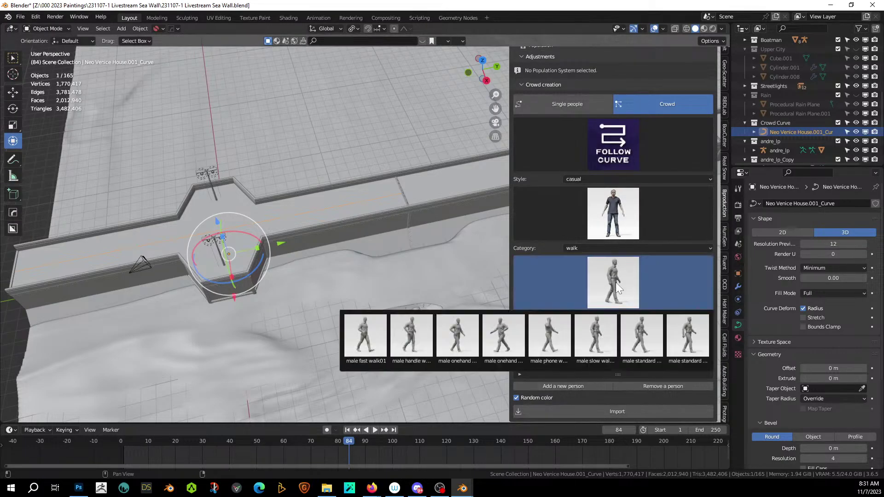
{"action": "left_click", "coordinate": [637, 344]}
{"action": "left_click", "coordinate": [618, 216]}
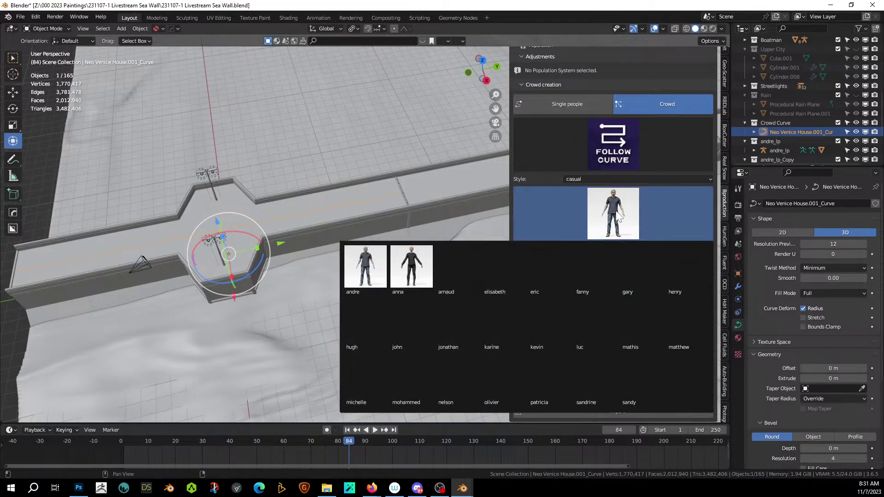
{"action": "left_click", "coordinate": [411, 270]}
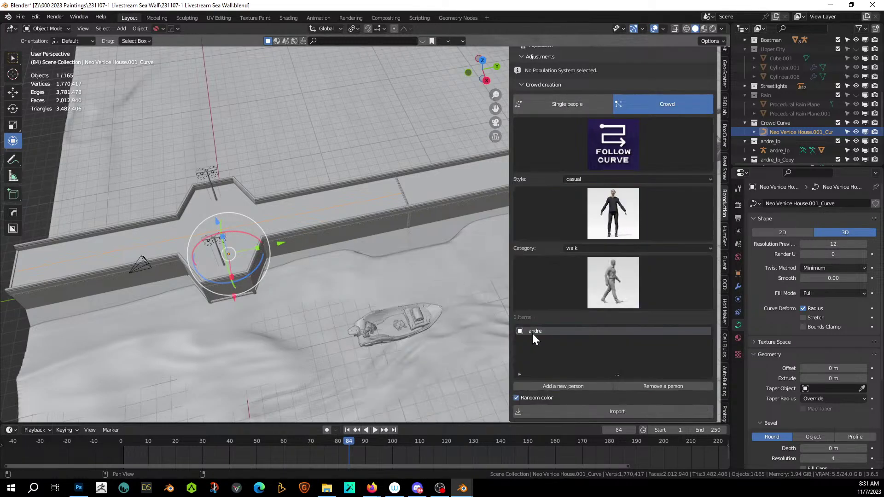
{"action": "left_click", "coordinate": [550, 385]}
Step: Keep the male standard walk animation chosen and remove the andre entry that has no animation from the crowd list
{"action": "left_click", "coordinate": [611, 278]}
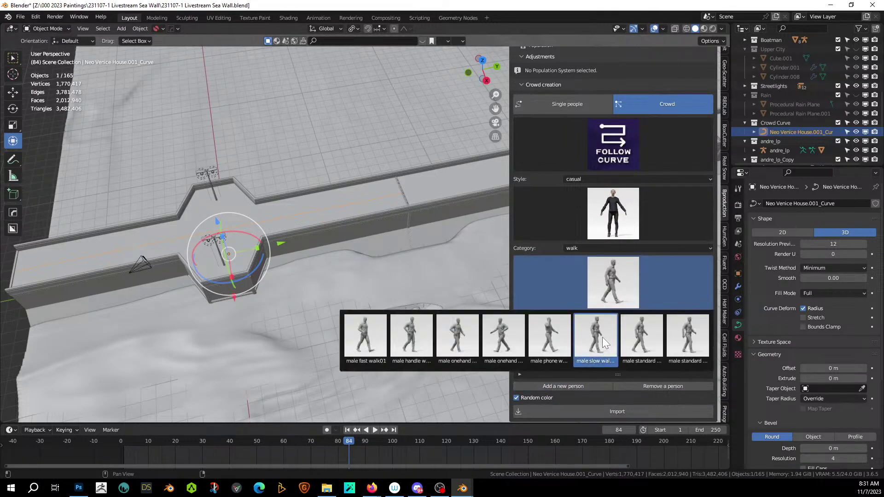
{"action": "left_click", "coordinate": [639, 335]}
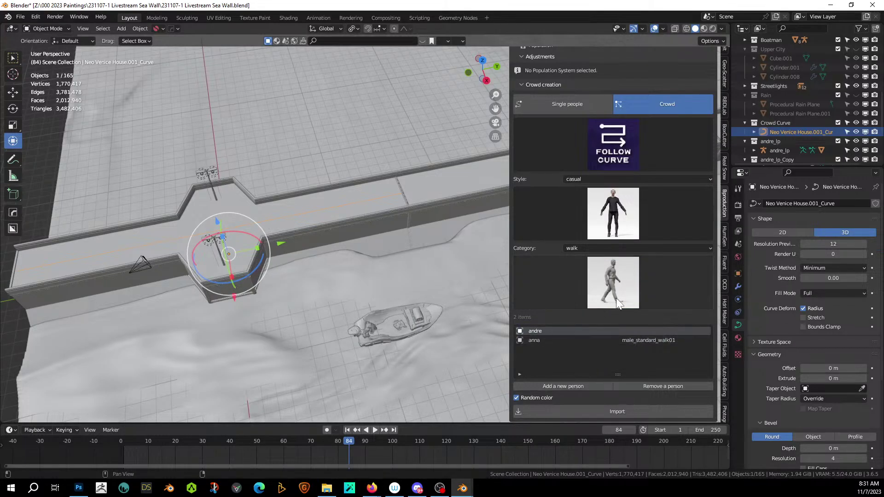
{"action": "left_click", "coordinate": [651, 388]}
Step: Choose the casual andre model with the male slow walk animation as the next crowd person
{"action": "left_click", "coordinate": [609, 226]}
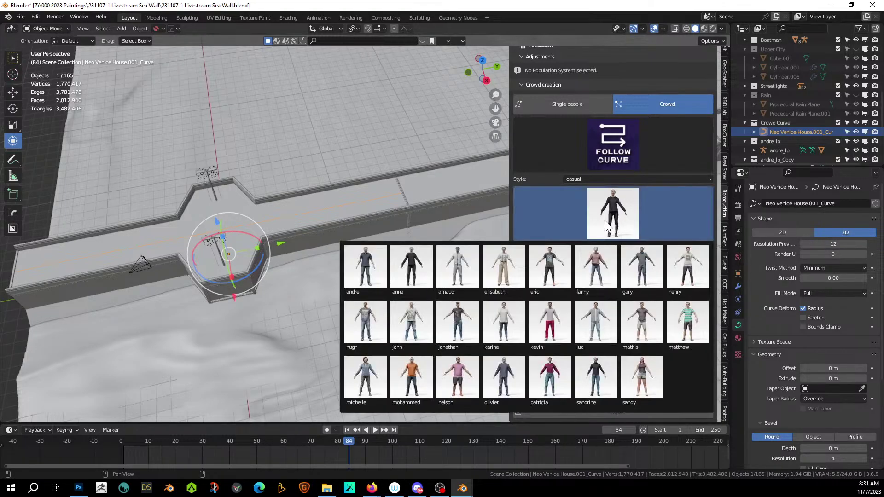
{"action": "left_click", "coordinate": [365, 267]}
{"action": "left_click", "coordinate": [603, 283]}
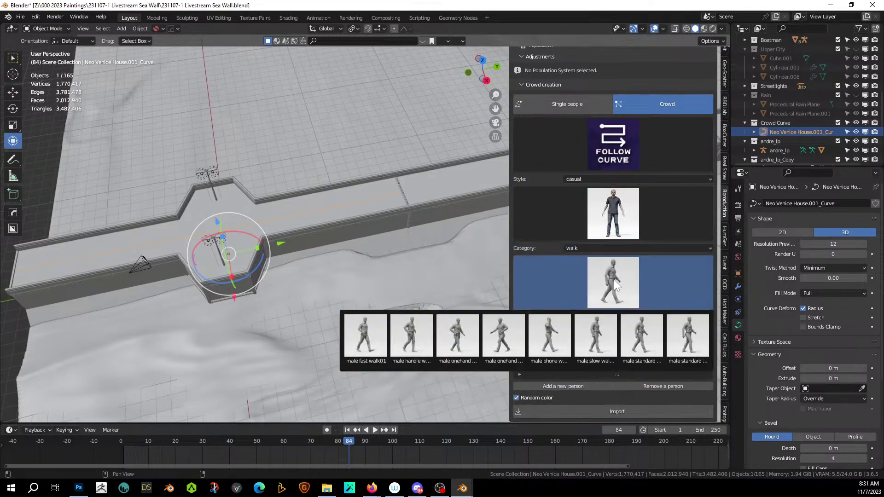
{"action": "left_click", "coordinate": [587, 341]}
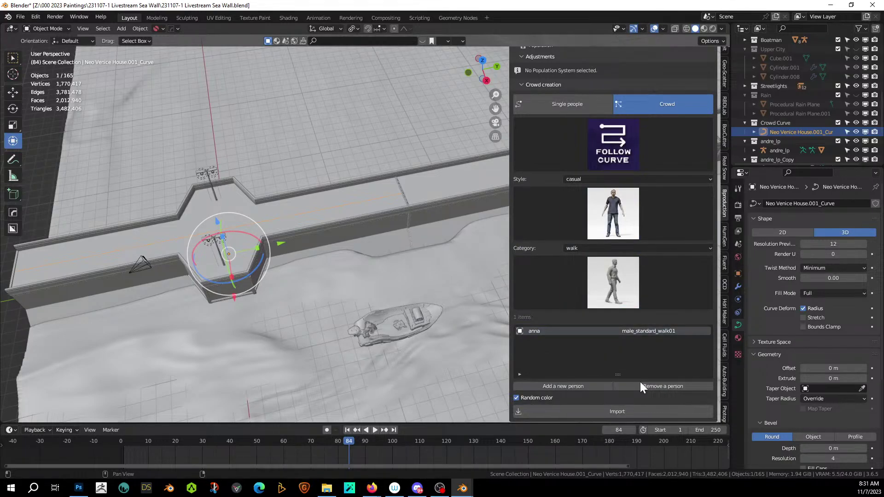
Step: Add andre with male_slow_walk01 to the crowd list, plus the business model karim with male_standard_walk02
{"action": "left_click", "coordinate": [588, 385]}
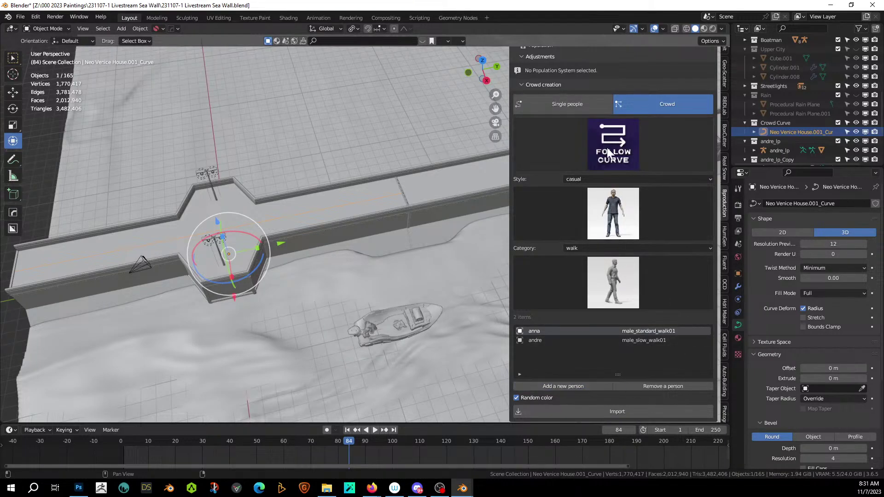
{"action": "left_click", "coordinate": [600, 179]}
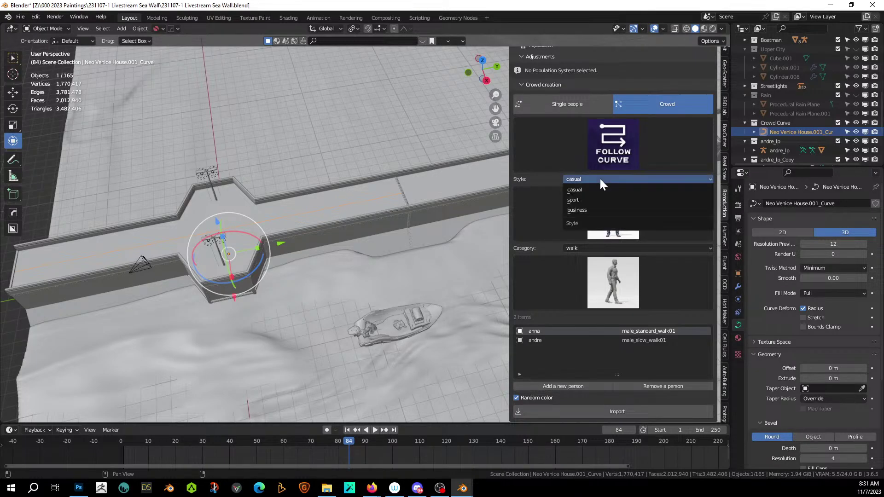
{"action": "left_click", "coordinate": [585, 209]}
{"action": "left_click", "coordinate": [611, 212]}
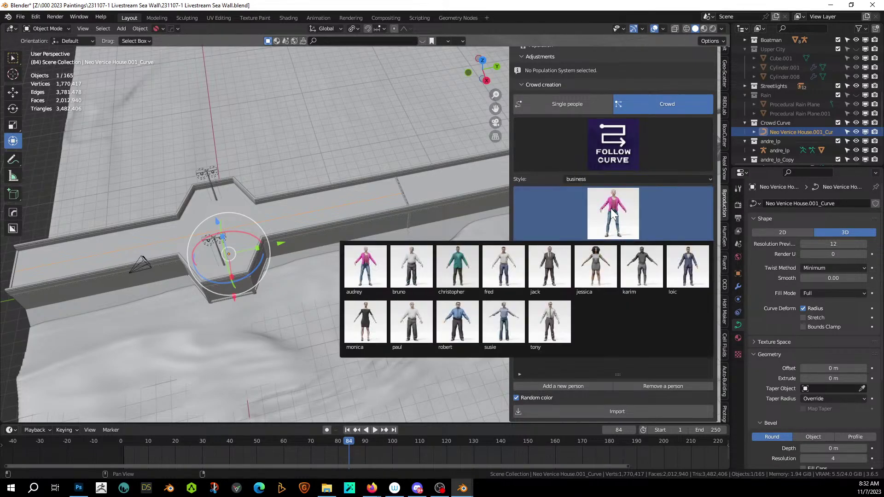
{"action": "left_click", "coordinate": [646, 276]}
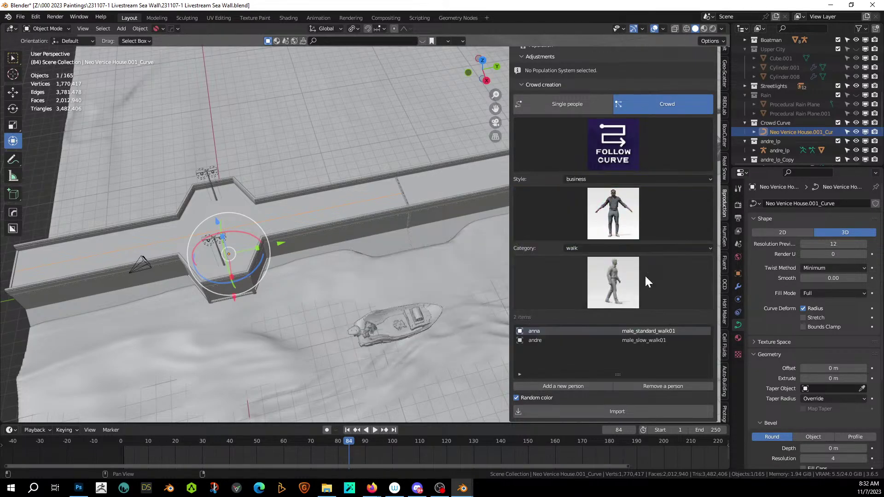
{"action": "left_click", "coordinate": [615, 284]}
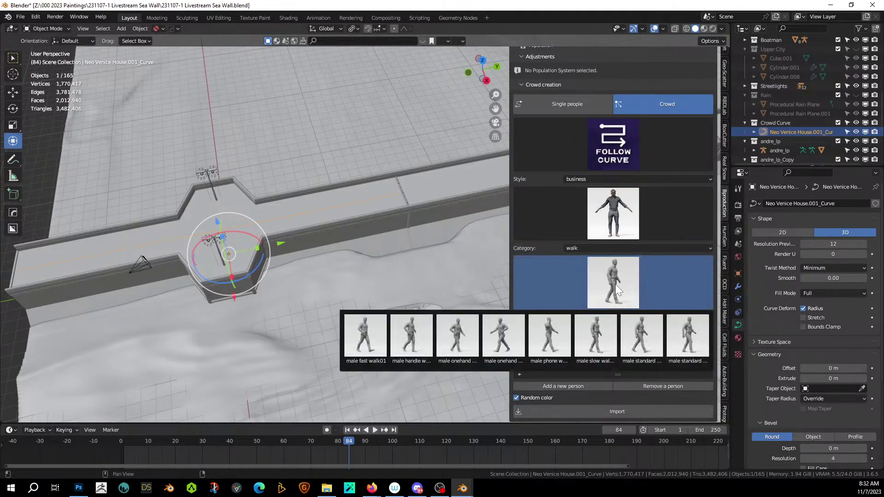
{"action": "left_click", "coordinate": [696, 334]}
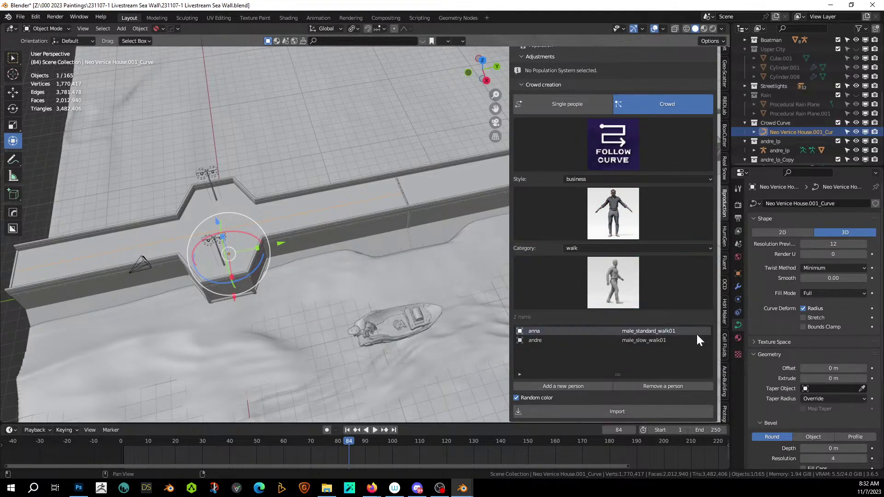
{"action": "left_click", "coordinate": [570, 387]}
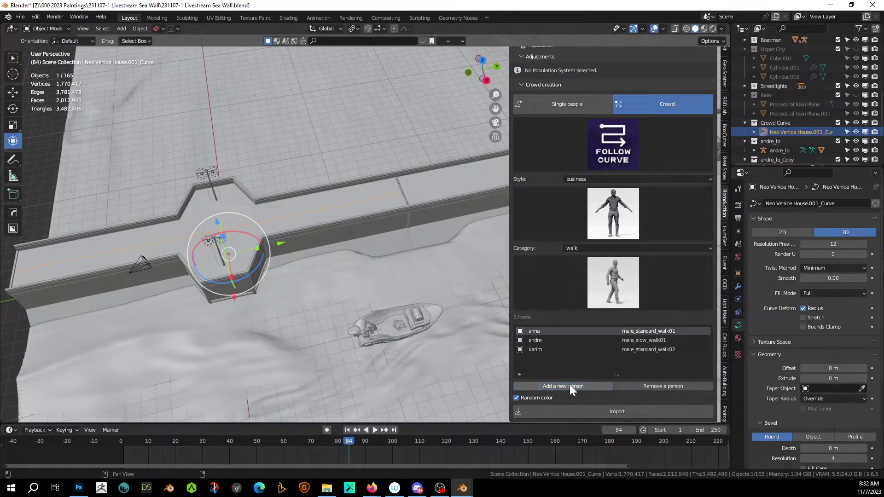
Step: Add karim and the business model monica to the crowd list, both with the male_slow_walk01 animation
{"action": "left_click", "coordinate": [622, 281]}
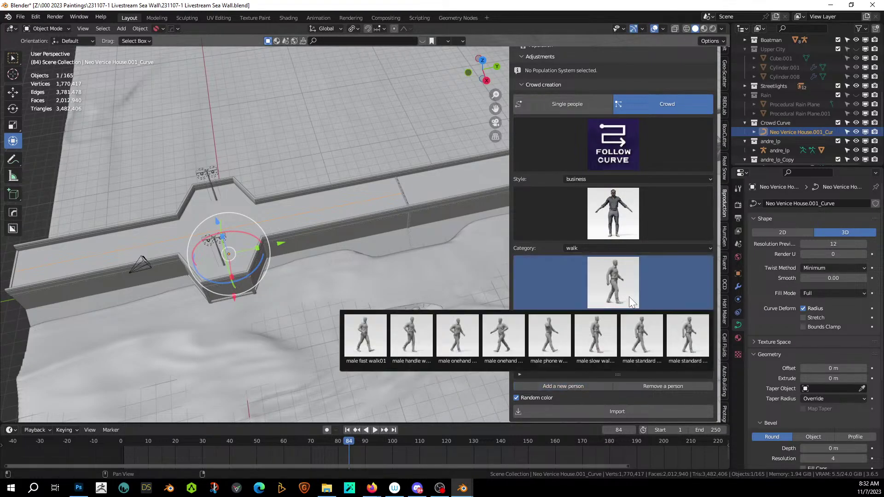
{"action": "left_click", "coordinate": [607, 348]}
{"action": "left_click", "coordinate": [561, 387]}
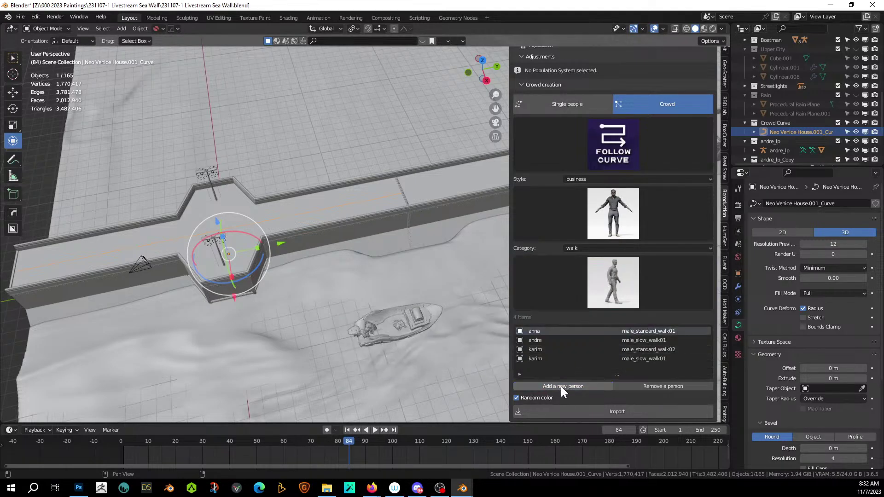
{"action": "left_click", "coordinate": [619, 214]}
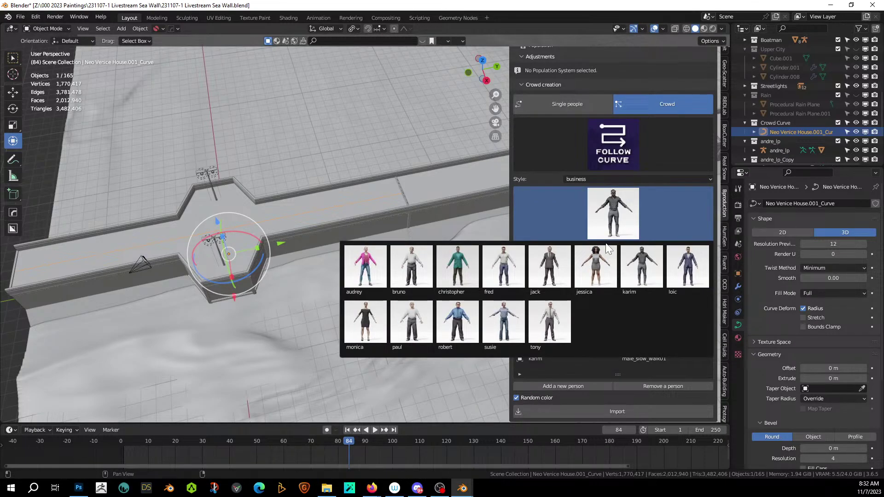
{"action": "left_click", "coordinate": [359, 330]}
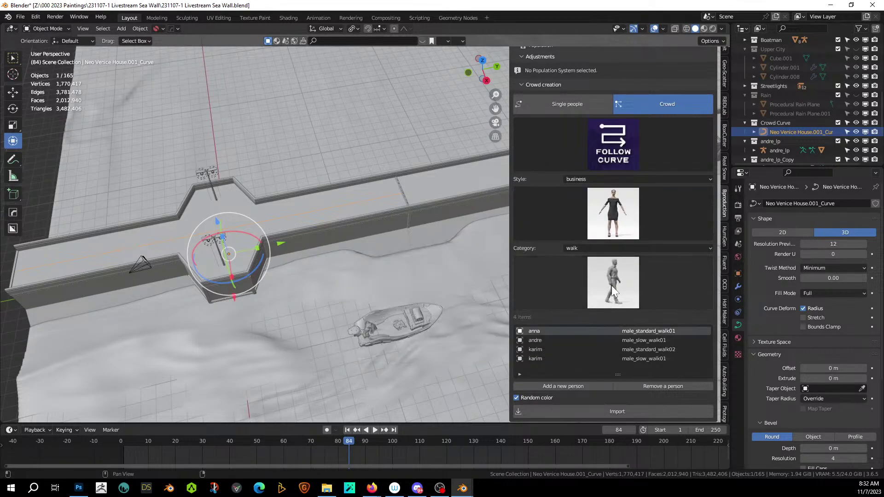
{"action": "left_click", "coordinate": [568, 386]}
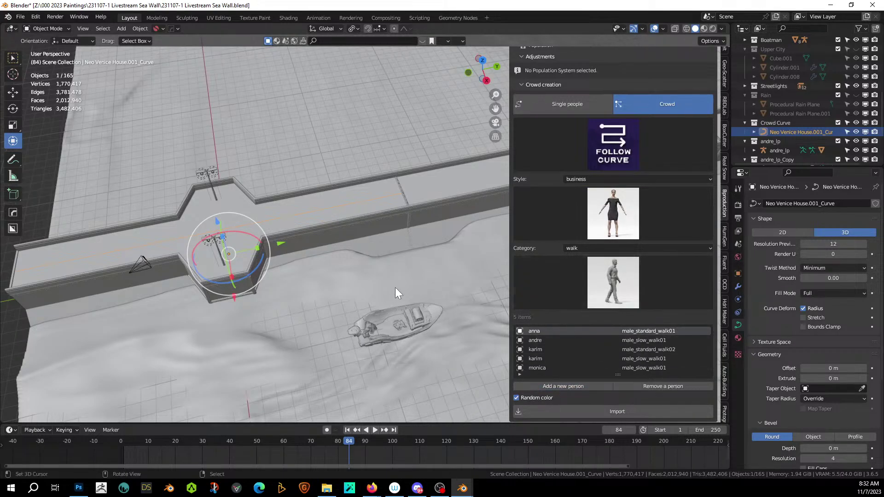
Step: Keep the Follow Curve crowd mode and import the listed people onto the selected curve
{"action": "left_click", "coordinate": [607, 149]}
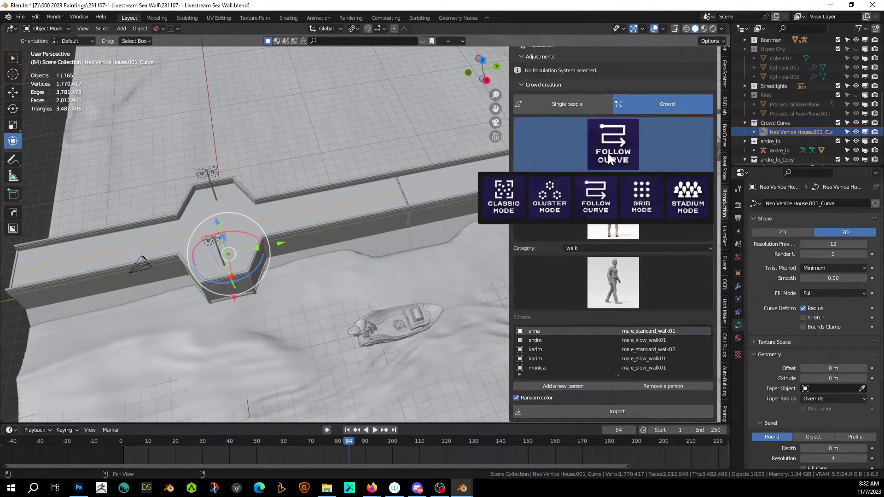
{"action": "left_click", "coordinate": [603, 197]}
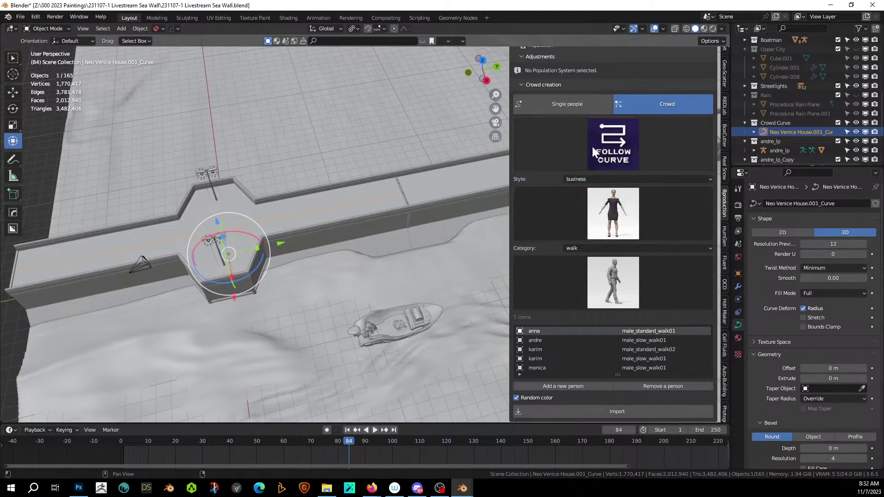
{"action": "scroll", "coordinate": [592, 146], "scroll_direction": "up", "scroll_amount": 1}
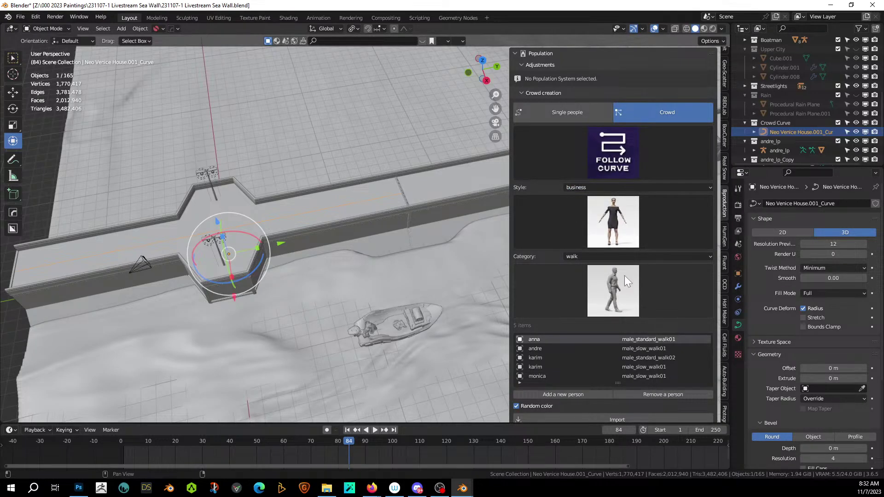
{"action": "scroll", "coordinate": [624, 276], "scroll_direction": "down", "scroll_amount": 1}
{"action": "left_click", "coordinate": [616, 411]}
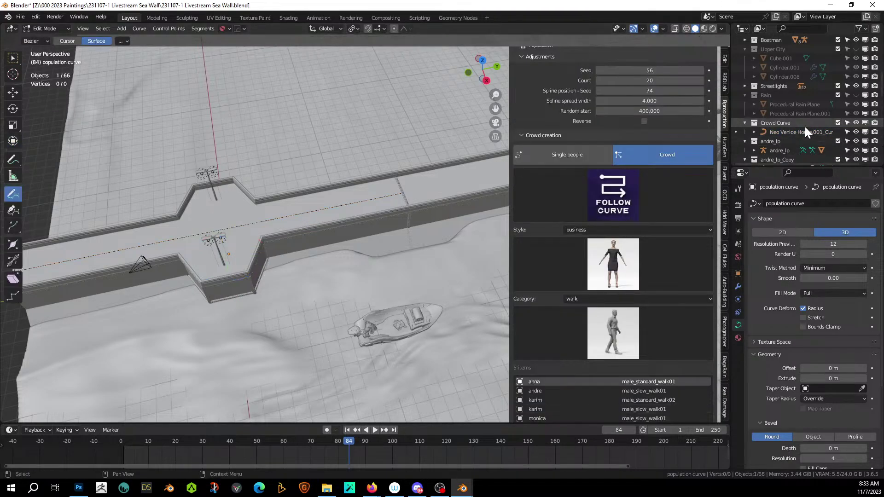
Step: Locate the population curve in the scene hierarchy, show its modifier settings, and raise the crowd Count to 79
{"action": "scroll", "coordinate": [803, 128], "scroll_direction": "down", "scroll_amount": 8}
{"action": "scroll", "coordinate": [803, 129], "scroll_direction": "down", "scroll_amount": 5}
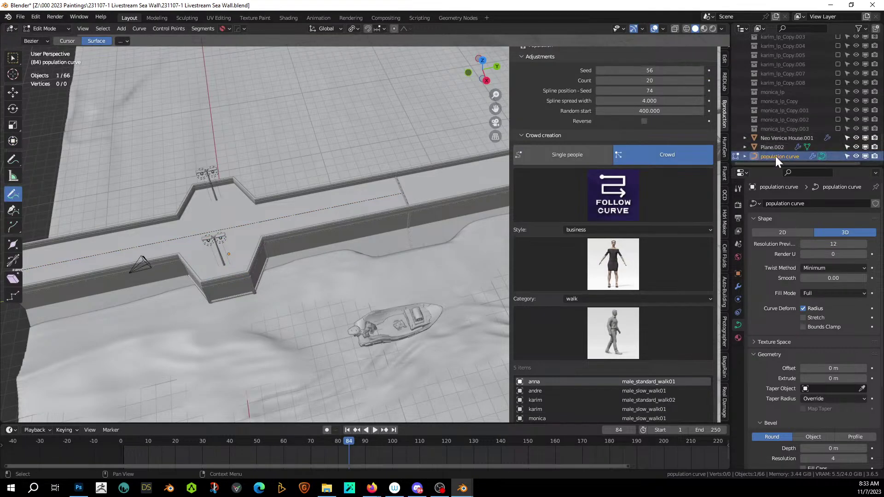
{"action": "left_click", "coordinate": [738, 286]}
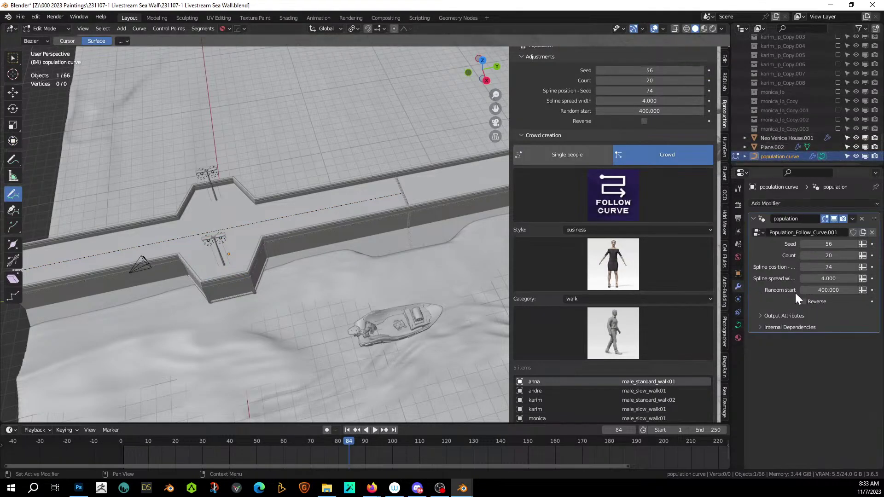
{"action": "mouse_move", "coordinate": [505, 228]}
{"action": "middle_mouse_down"}
{"action": "mouse_move", "coordinate": [488, 221]}
{"action": "mouse_move", "coordinate": [521, 177]}
{"action": "mouse_move", "coordinate": [507, 193]}
{"action": "mouse_move", "coordinate": [503, 239]}
{"action": "middle_mouse_up"}
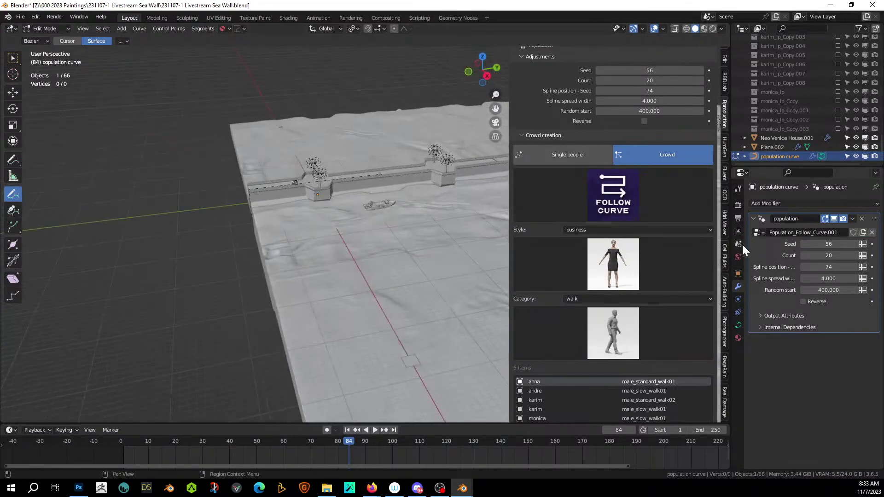
{"action": "scroll", "coordinate": [598, 129], "scroll_direction": "up", "scroll_amount": 1}
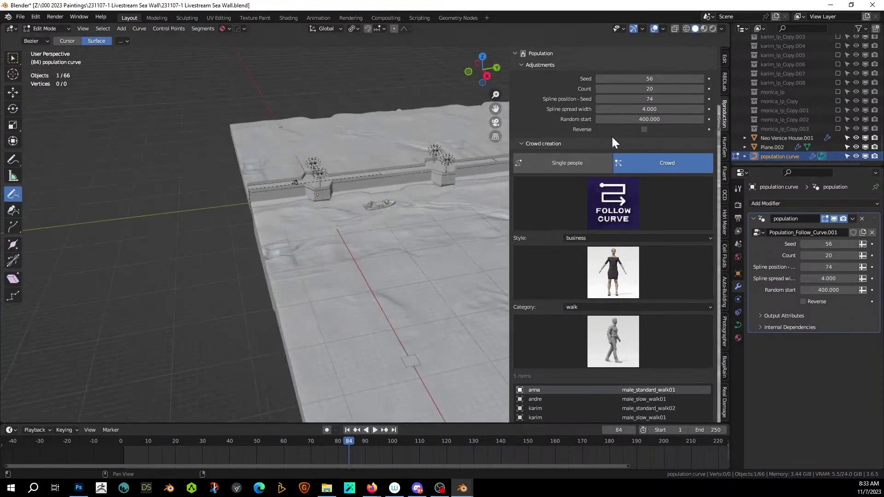
{"action": "mouse_move", "coordinate": [650, 89]}
{"action": "left_mouse_down"}
{"action": "mouse_move", "coordinate": [681, 89]}
{"action": "mouse_move", "coordinate": [664, 89]}
{"action": "left_mouse_up"}
Step: Inspect the walkway up close and in isolated view for crowd people, and review the Population settings
{"action": "scroll", "coordinate": [358, 198], "scroll_direction": "up", "scroll_amount": 5}
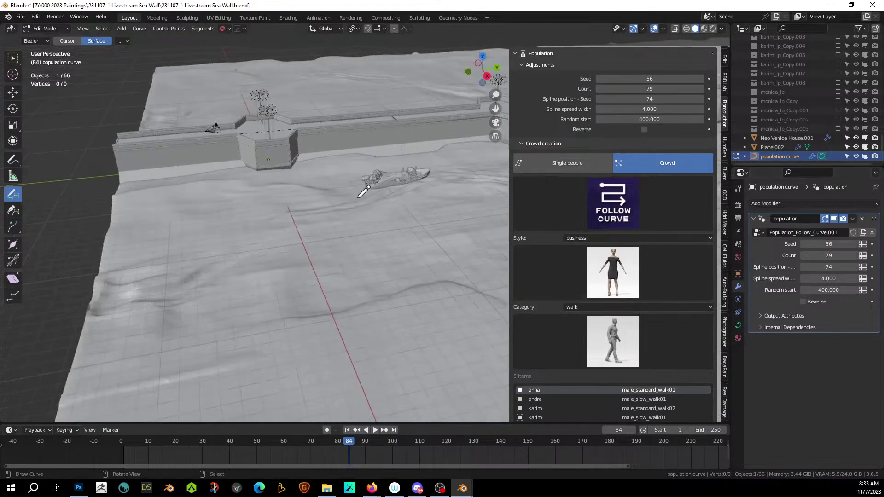
{"action": "scroll", "coordinate": [403, 211], "scroll_direction": "up", "scroll_amount": 6}
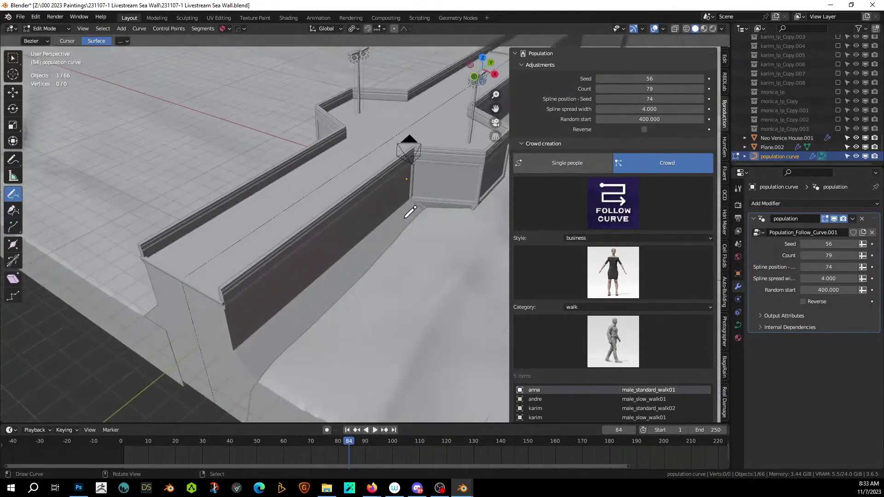
{"action": "key", "text": "KP_Divide"}
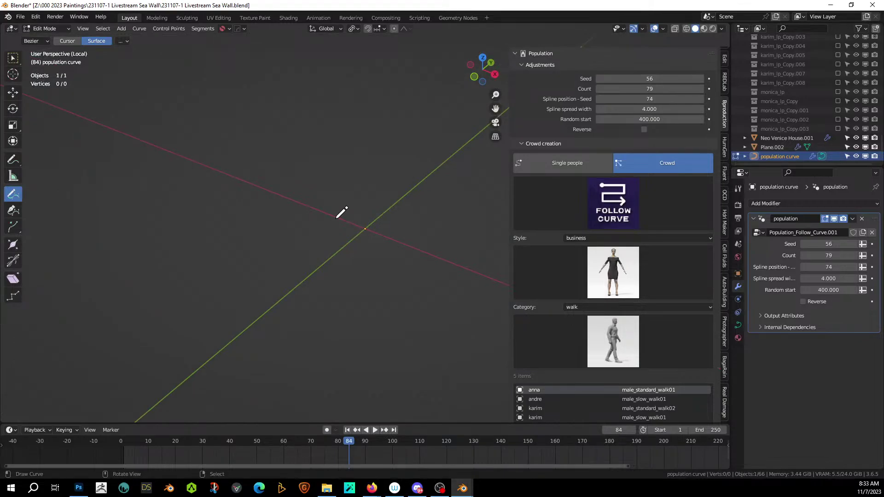
{"action": "key", "text": "KP_Divide"}
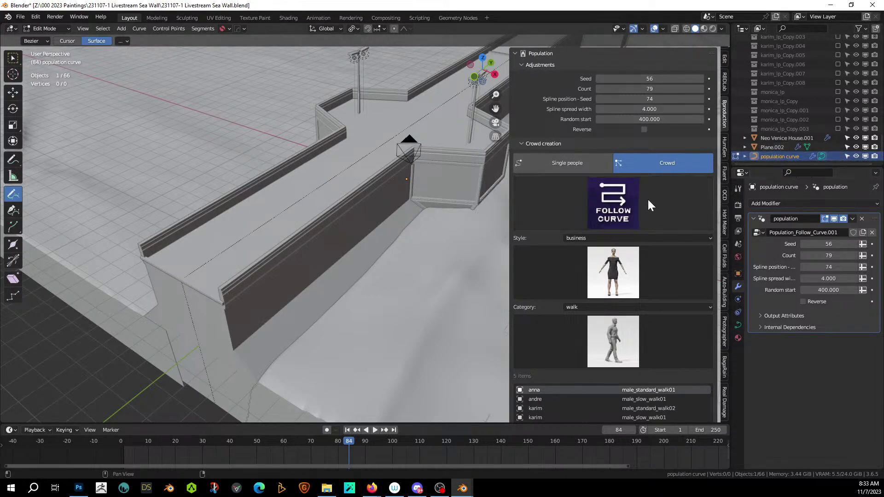
{"action": "scroll", "coordinate": [665, 393], "scroll_direction": "down", "scroll_amount": 3}
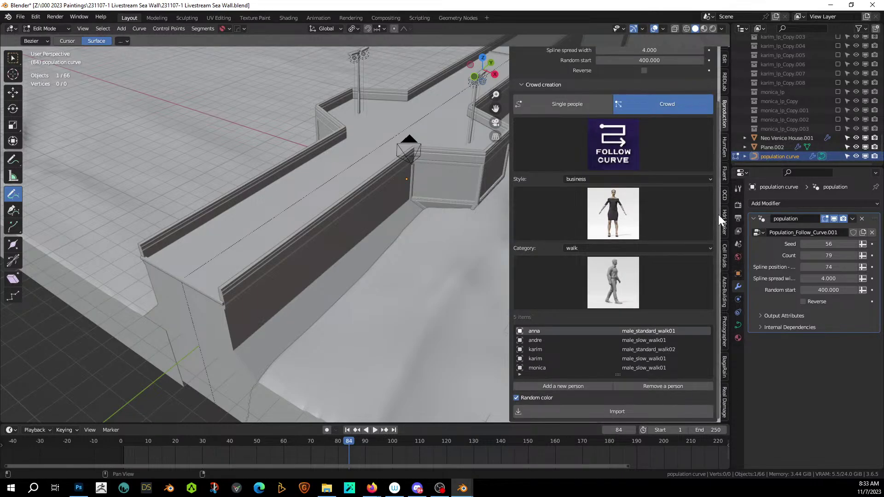
{"action": "scroll", "coordinate": [656, 193], "scroll_direction": "up", "scroll_amount": 3}
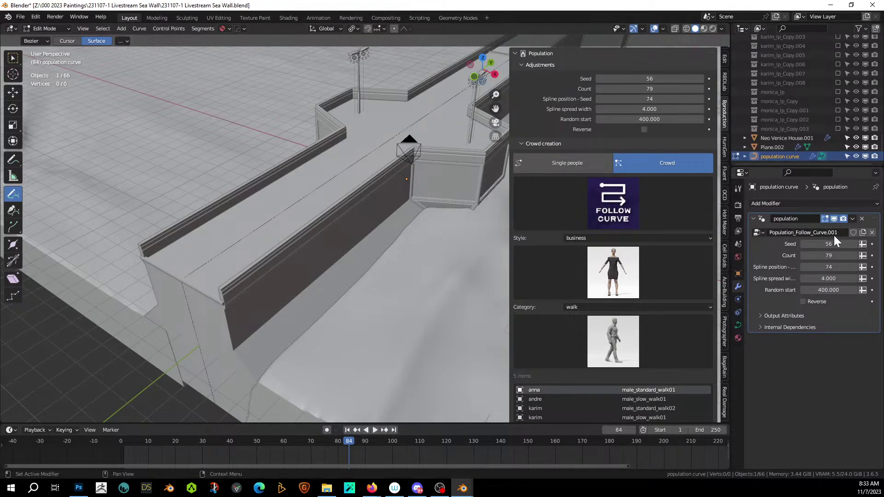
Step: Set the population modifier's Seed to 57 and keep Population_Follow_Curve.001 as its node group
{"action": "left_click", "coordinate": [855, 243]}
{"action": "left_click", "coordinate": [758, 233]}
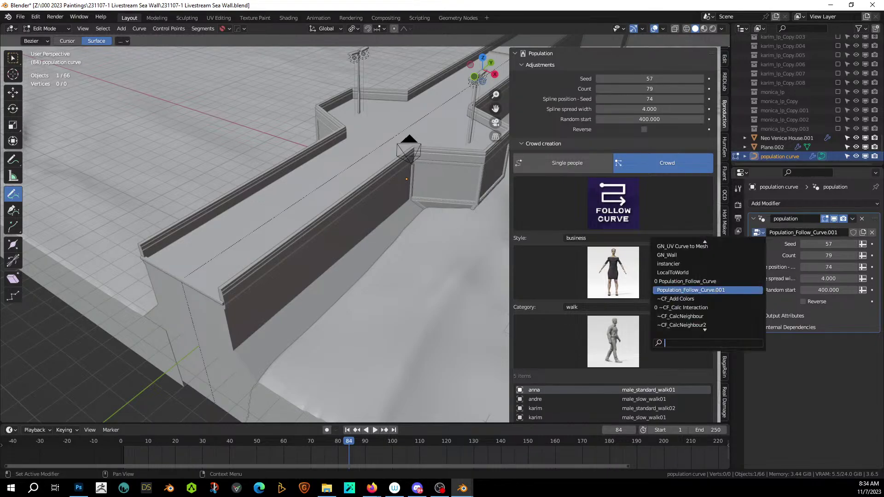
{"action": "left_click", "coordinate": [764, 231]}
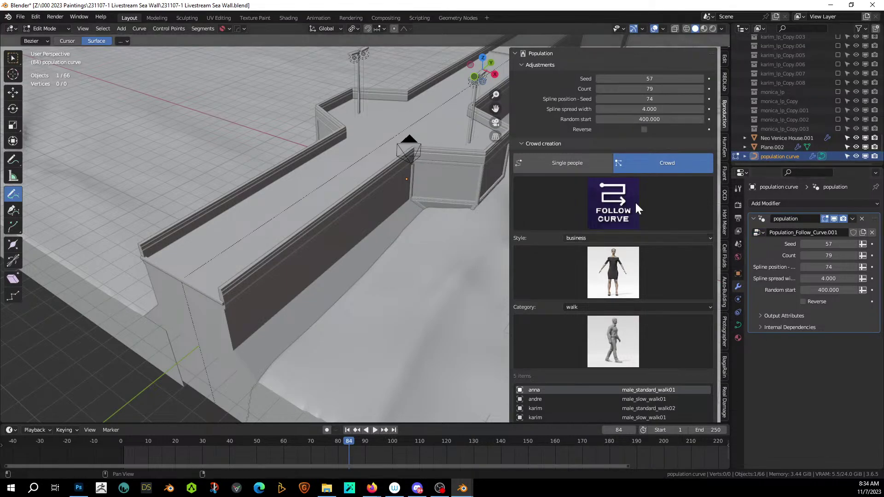
Step: Examine the Population_Follow_Curve.001 node tree around the Randomize splines inputs in the Geometry Nodes workspace, and return to Layout
{"action": "left_click", "coordinate": [451, 17]}
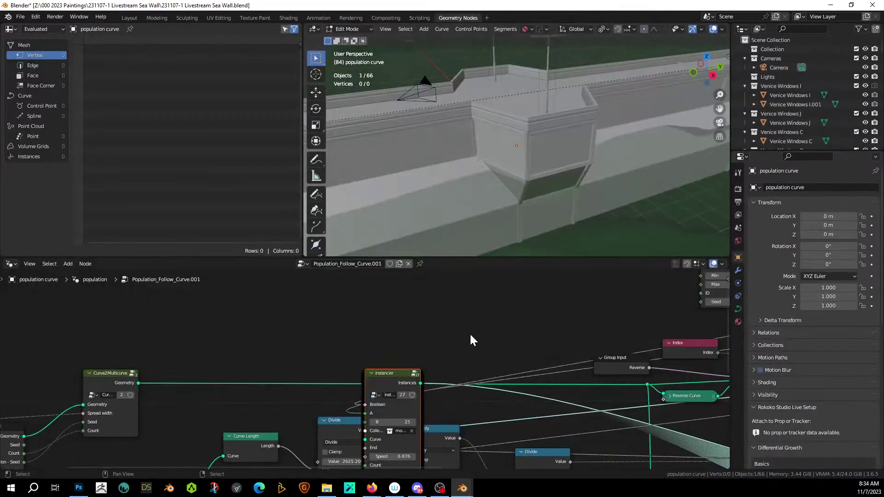
{"action": "scroll", "coordinate": [470, 339], "scroll_direction": "up", "scroll_amount": 3}
{"action": "middle_click_drag", "start_coordinate": [682, 292], "coordinate": [44, 284]}
{"action": "scroll", "coordinate": [327, 389], "scroll_direction": "up", "scroll_amount": 1}
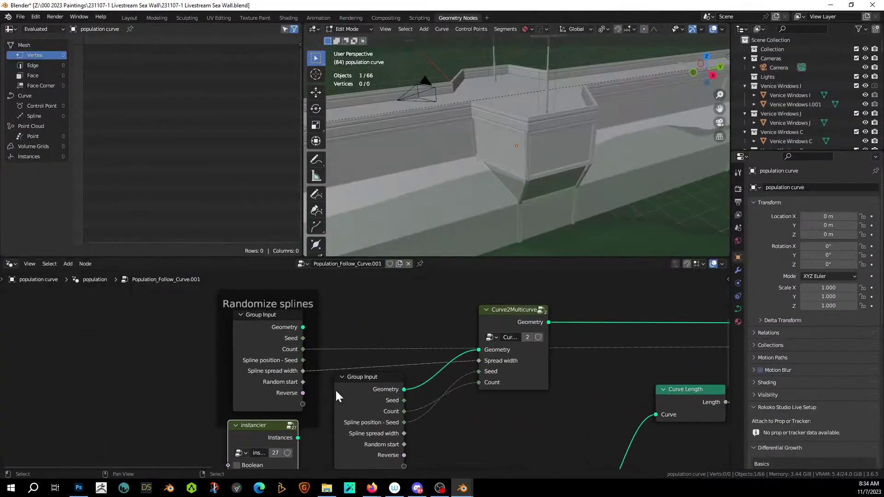
{"action": "mouse_move", "coordinate": [290, 398]}
{"action": "middle_mouse_down"}
{"action": "mouse_move", "coordinate": [413, 282]}
{"action": "mouse_move", "coordinate": [361, 366]}
{"action": "mouse_move", "coordinate": [292, 404]}
{"action": "middle_mouse_up"}
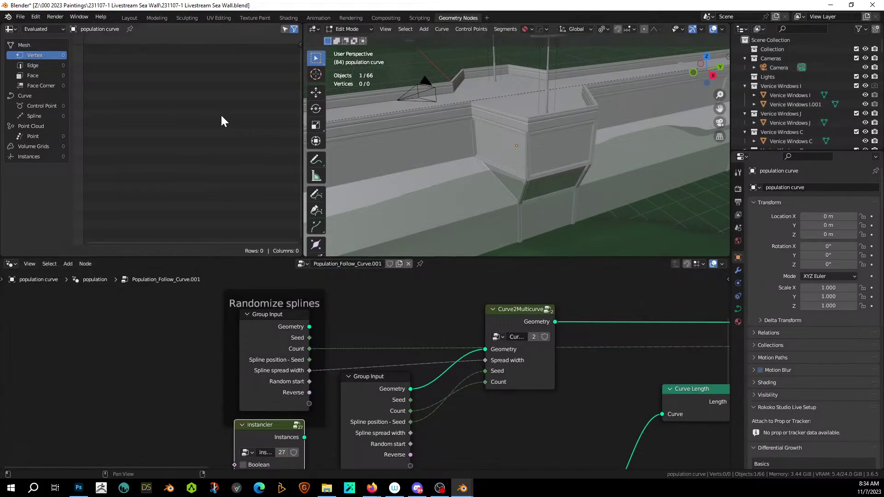
{"action": "left_click", "coordinate": [129, 18]}
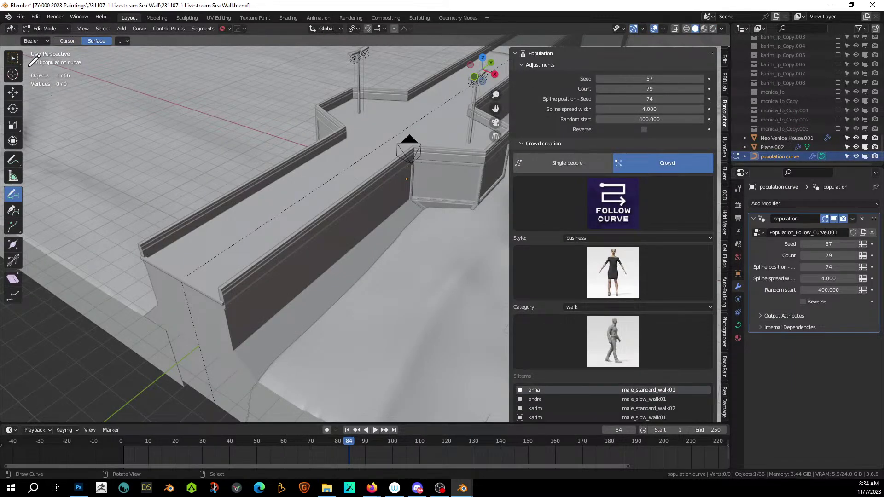
Step: Leave curve editing and select the original Neo Venice House.001_Curve running along the sea wall
{"action": "key", "text": "Tab"}
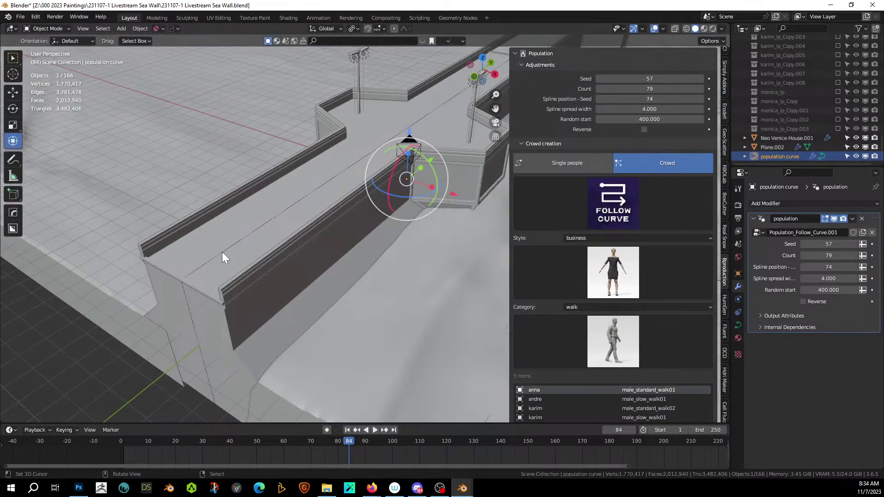
{"action": "left_click", "coordinate": [222, 253]}
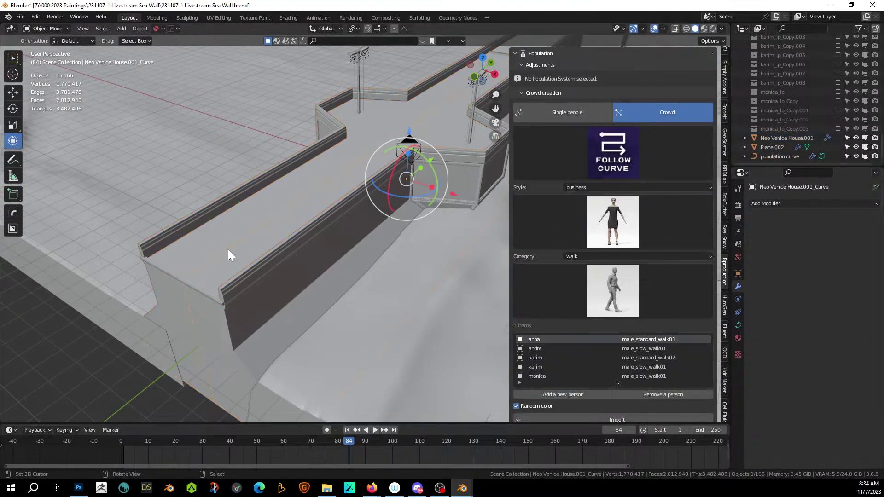
{"action": "middle_click_drag", "start_coordinate": [228, 253], "coordinate": [203, 371]}
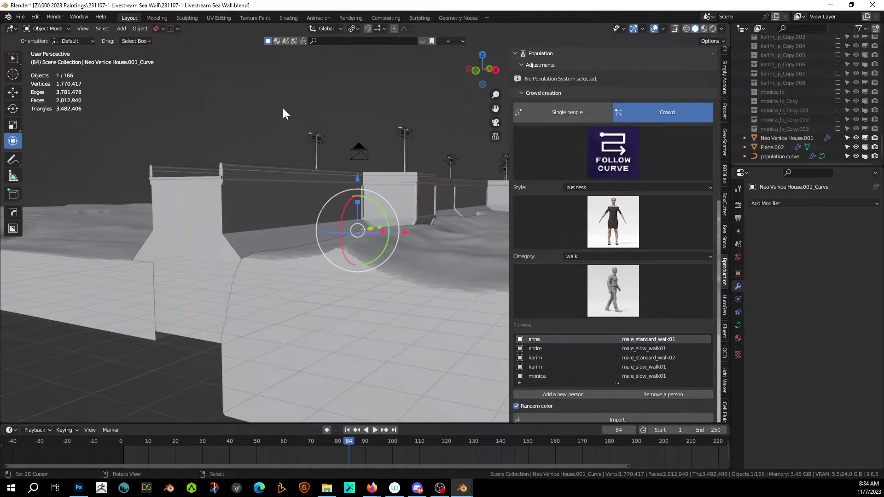
Step: Isolate Neo Venice House.001_Curve and delete its lower vertices so that only the upper line along the walkway remains
{"action": "key", "text": "KP_Decimal"}
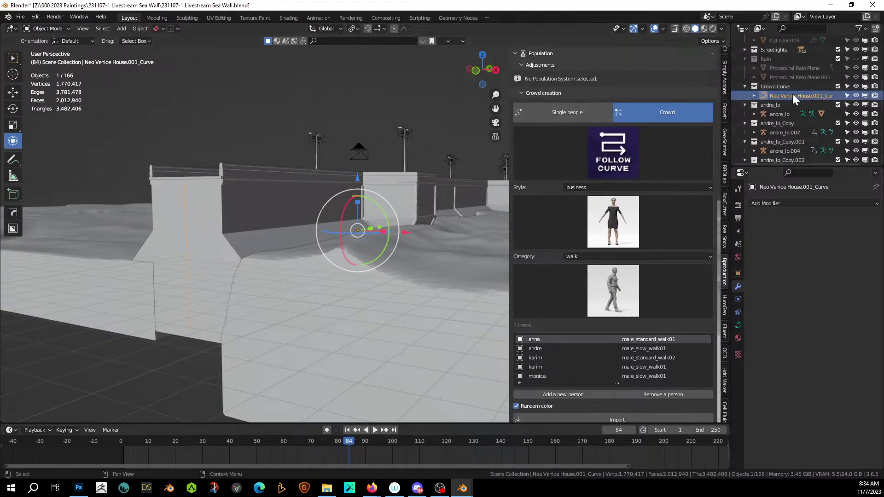
{"action": "key", "text": "KP_Divide"}
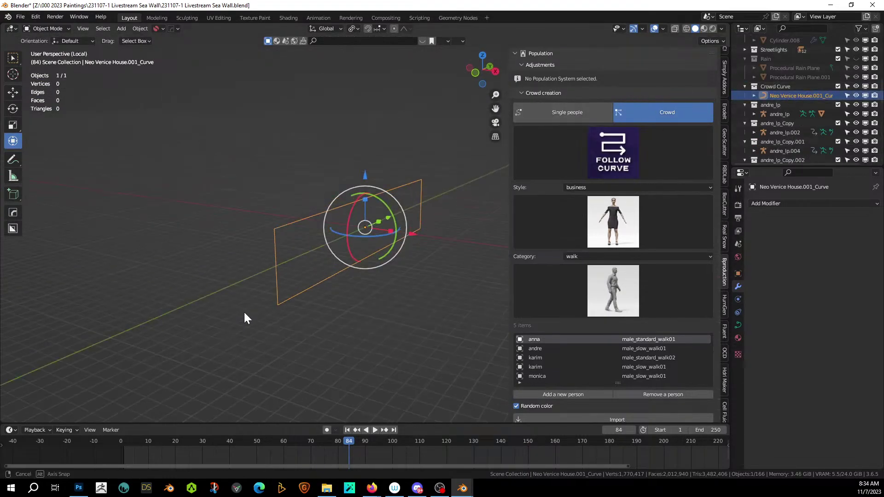
{"action": "key", "text": "Tab"}
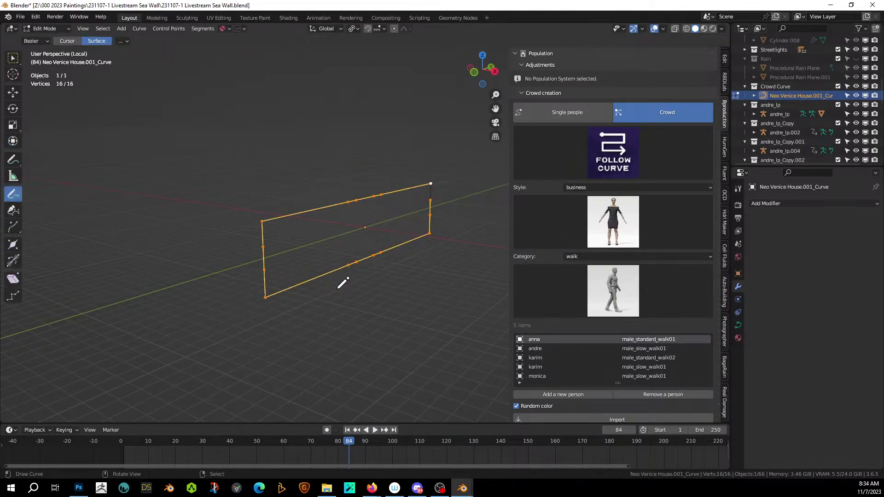
{"action": "key", "text": "KP_1"}
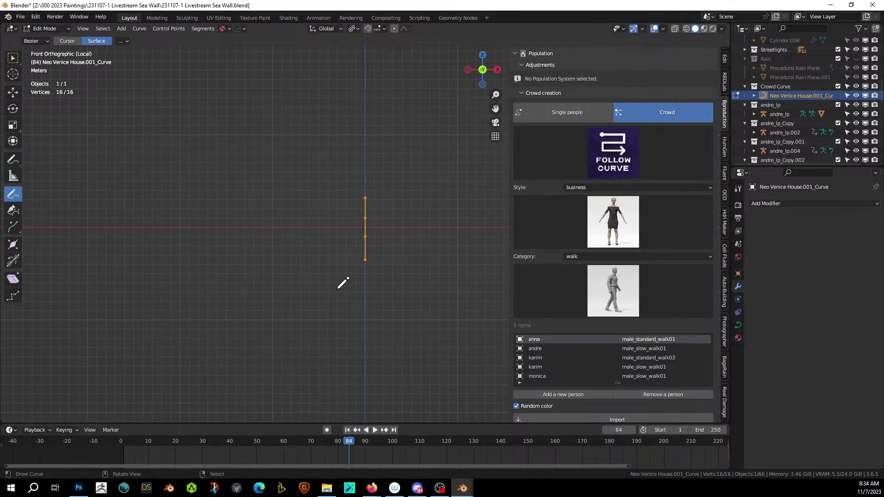
{"action": "key", "text": "alt+a"}
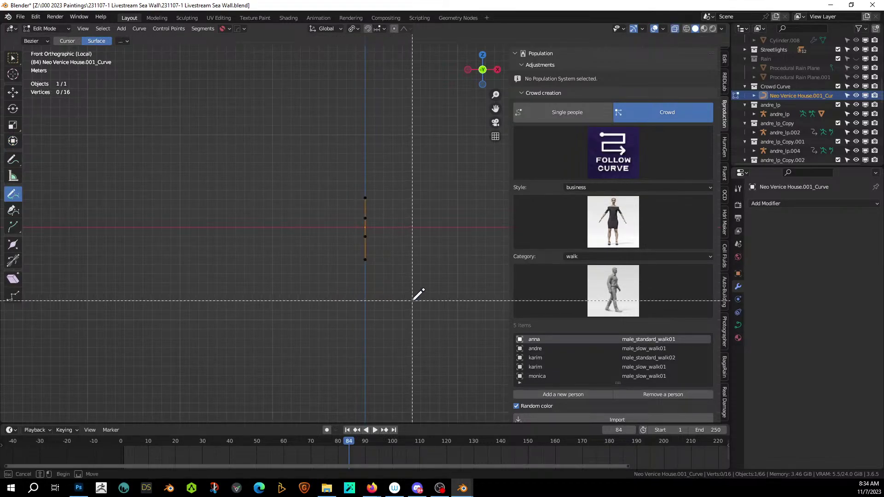
{"action": "right_click_drag", "start_coordinate": [409, 299], "coordinate": [317, 201]}
{"action": "key", "text": "x"}
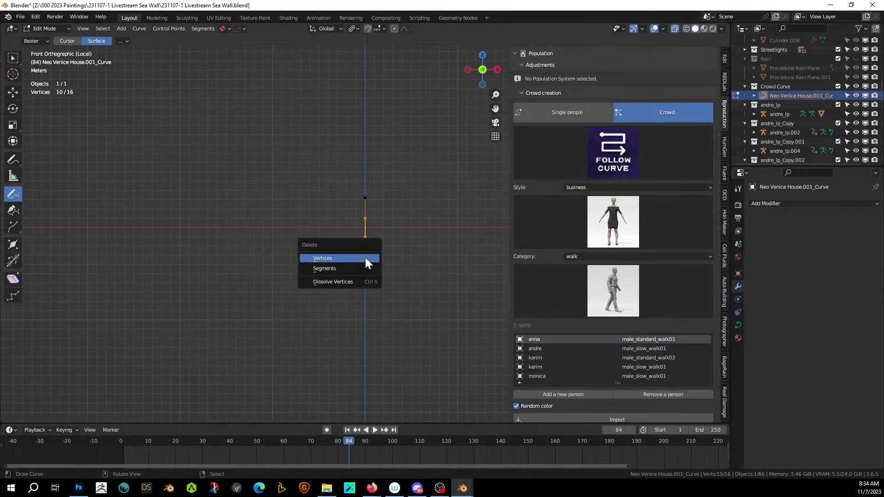
{"action": "left_click", "coordinate": [355, 258]}
{"action": "middle_click_drag", "start_coordinate": [360, 249], "coordinate": [436, 279]}
{"action": "key", "text": "Tab"}
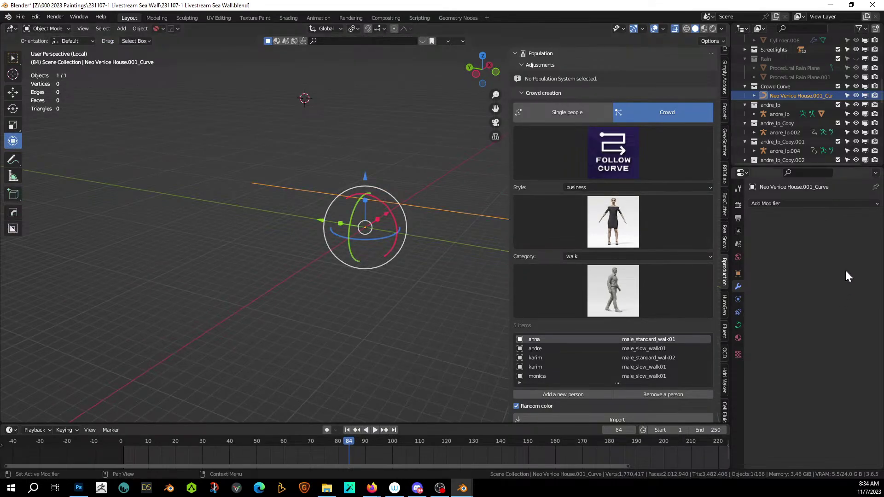
Step: Add a Geometry Nodes modifier to the trimmed curve and assign the Population_Follow_Curve.001 node group to it
{"action": "left_click", "coordinate": [769, 203]}
{"action": "left_click", "coordinate": [730, 281]}
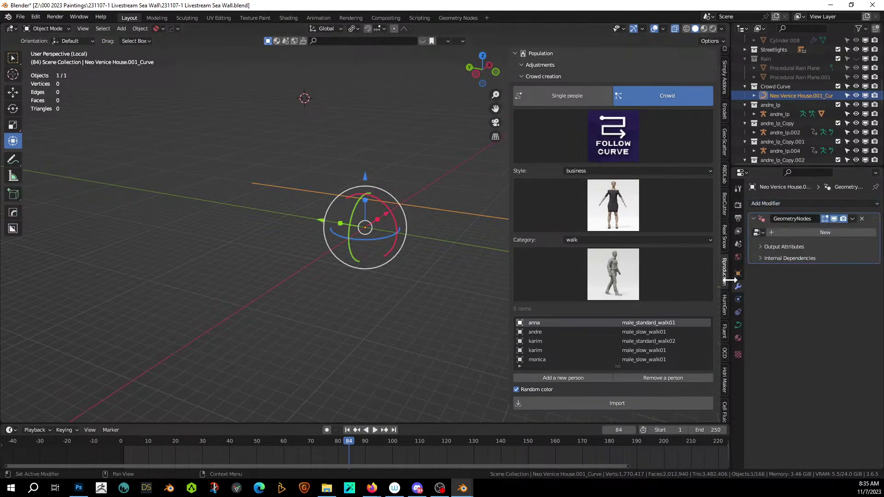
{"action": "left_click", "coordinate": [758, 233]}
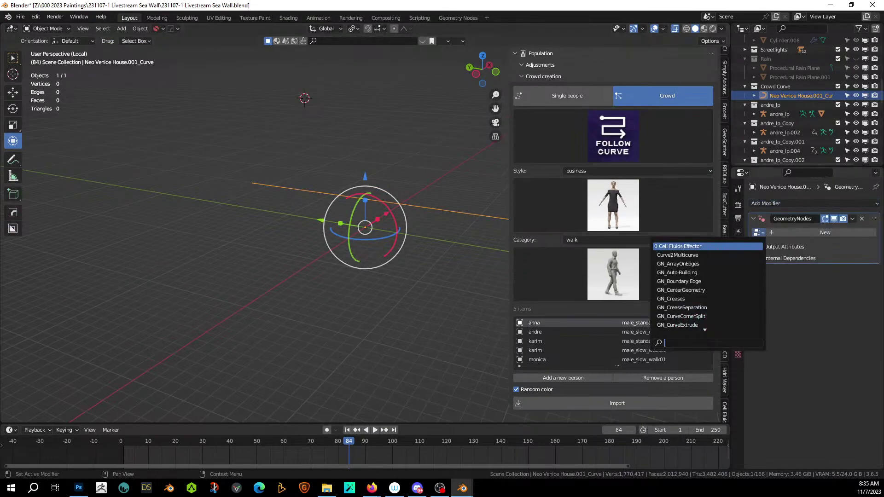
{"action": "scroll", "coordinate": [708, 285], "scroll_direction": "down", "scroll_amount": 19}
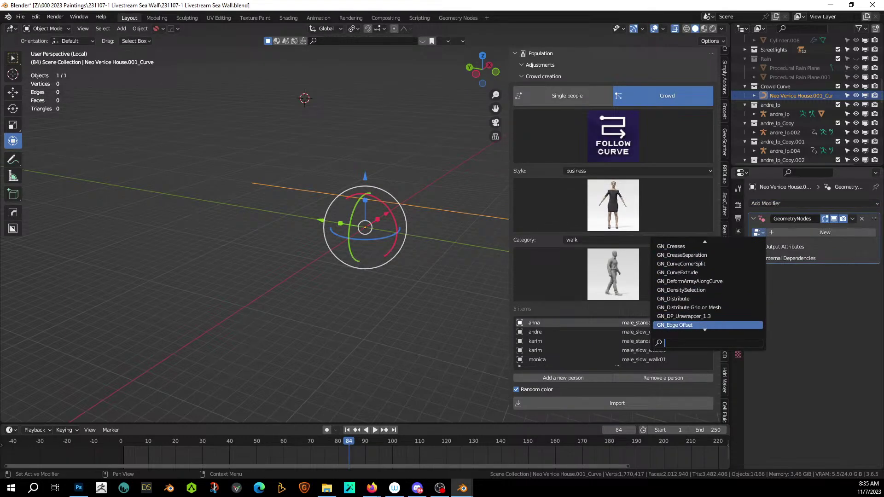
{"action": "scroll", "coordinate": [708, 286], "scroll_direction": "down", "scroll_amount": 20}
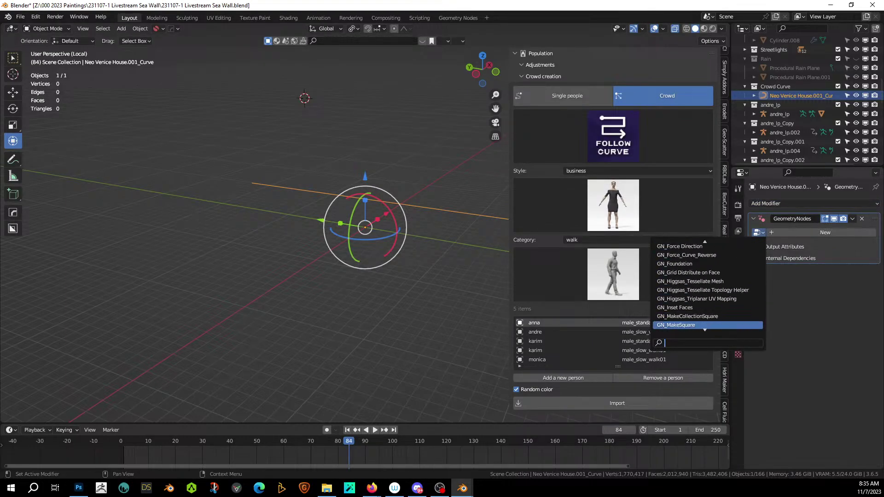
{"action": "scroll", "coordinate": [708, 286], "scroll_direction": "down", "scroll_amount": 20}
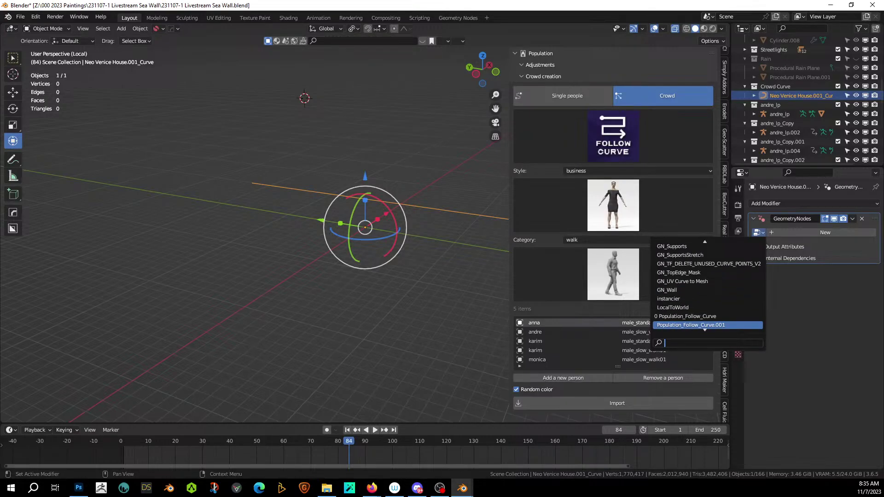
{"action": "scroll", "coordinate": [707, 286], "scroll_direction": "down", "scroll_amount": 15}
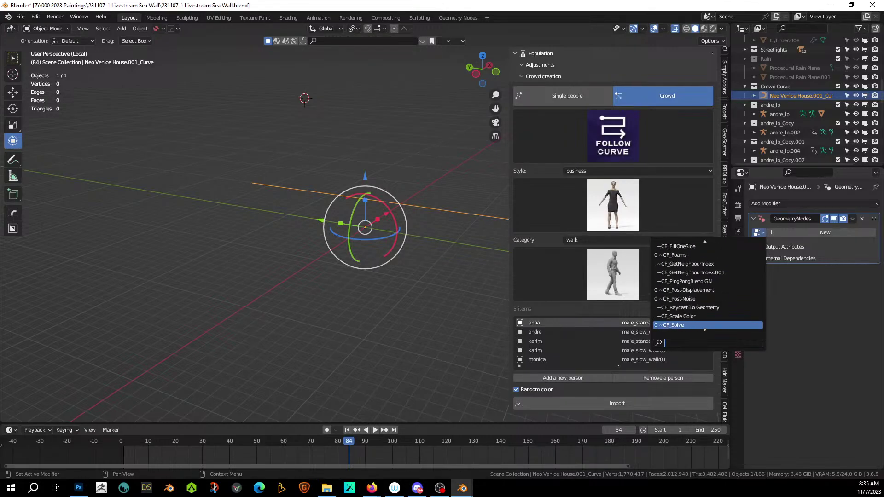
{"action": "scroll", "coordinate": [706, 293], "scroll_direction": "up", "scroll_amount": 11}
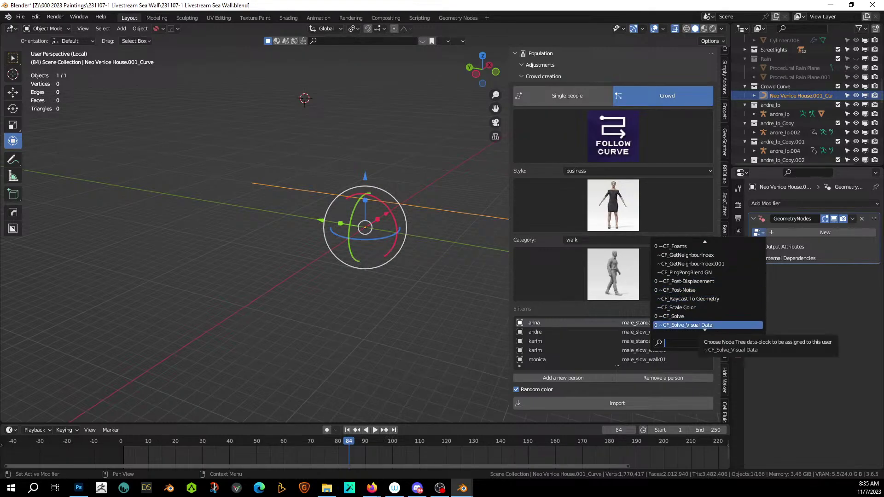
{"action": "type", "text": "pop"}
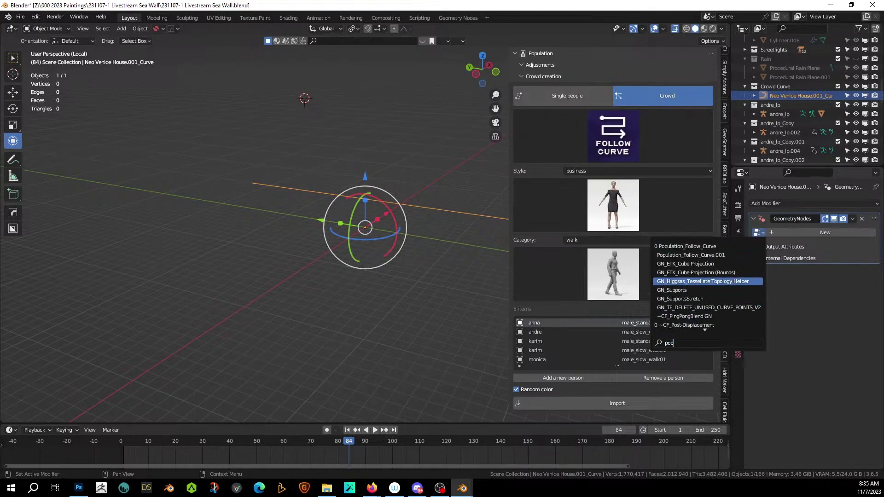
{"action": "left_click", "coordinate": [695, 258]}
{"action": "middle_click_drag", "start_coordinate": [405, 281], "coordinate": [473, 277]}
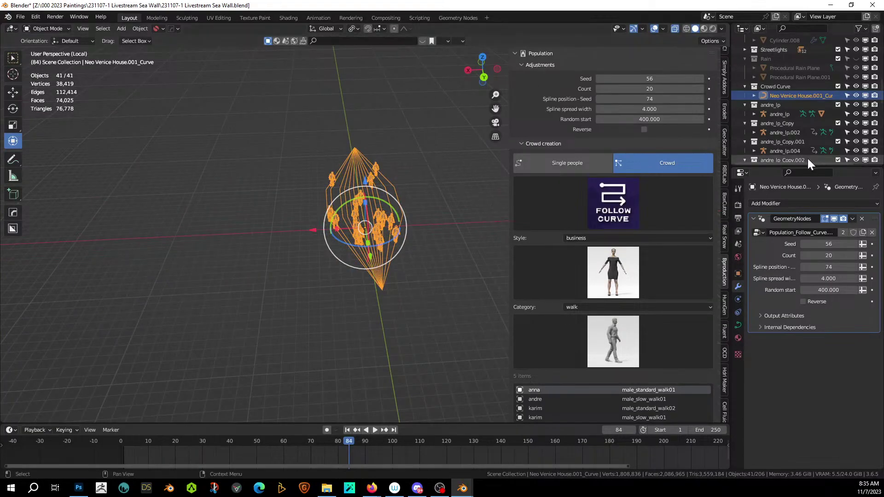
Step: Delete the old population curve object from the scene
{"action": "scroll", "coordinate": [800, 142], "scroll_direction": "down", "scroll_amount": 10}
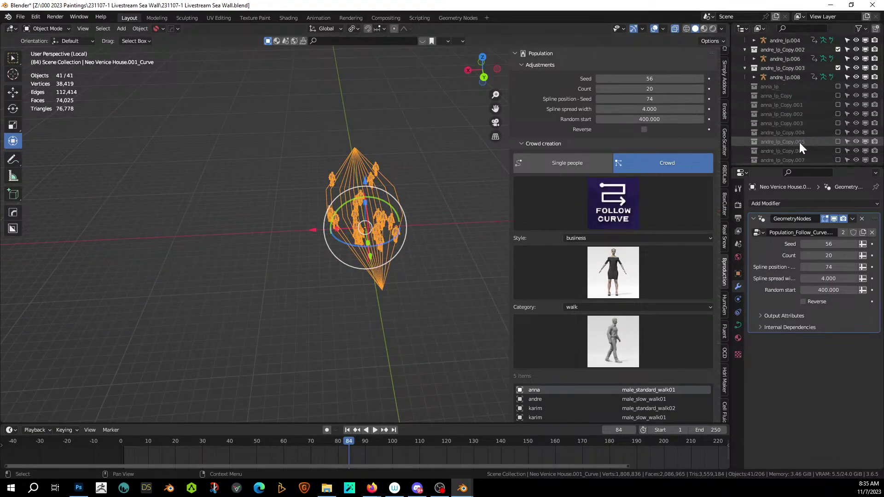
{"action": "left_click", "coordinate": [782, 158]}
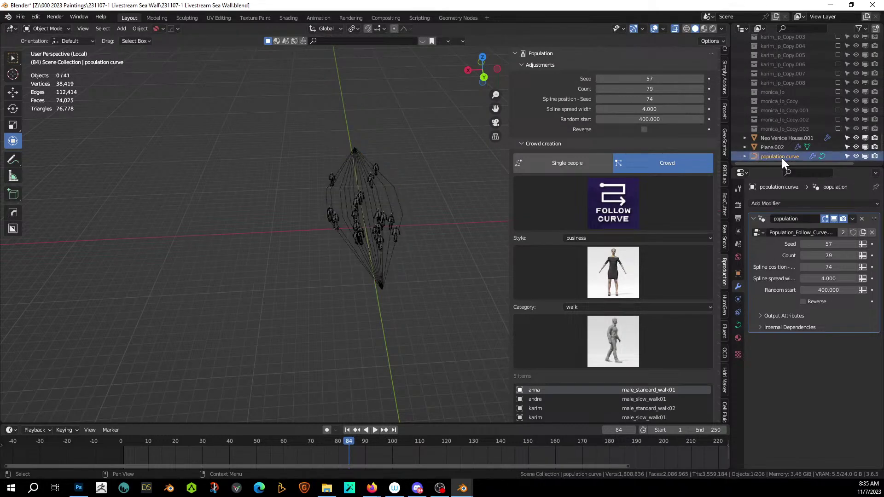
{"action": "key", "text": "Delete"}
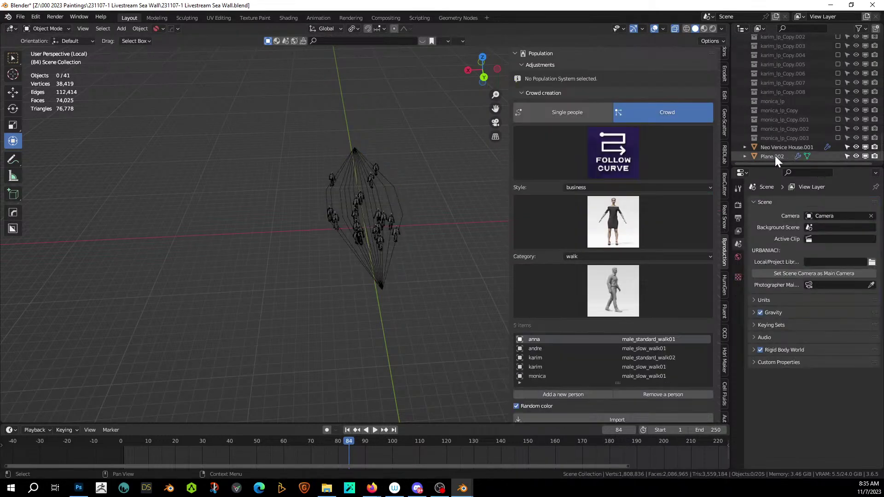
{"action": "scroll", "coordinate": [767, 153], "scroll_direction": "up", "scroll_amount": 8}
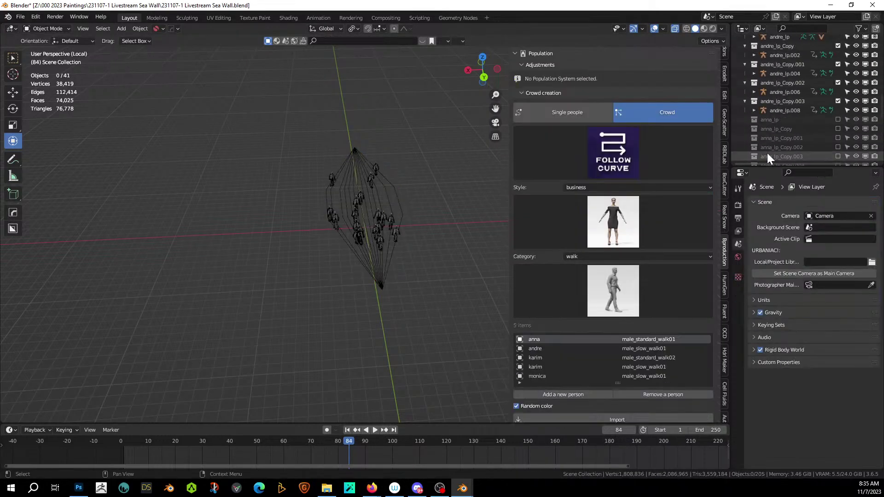
Step: Show the full scene, rotate Neo Venice House.001_Curve 180° about Z, and move it about 14.6 m along Y between the lamp platforms
{"action": "left_click", "coordinate": [399, 229]}
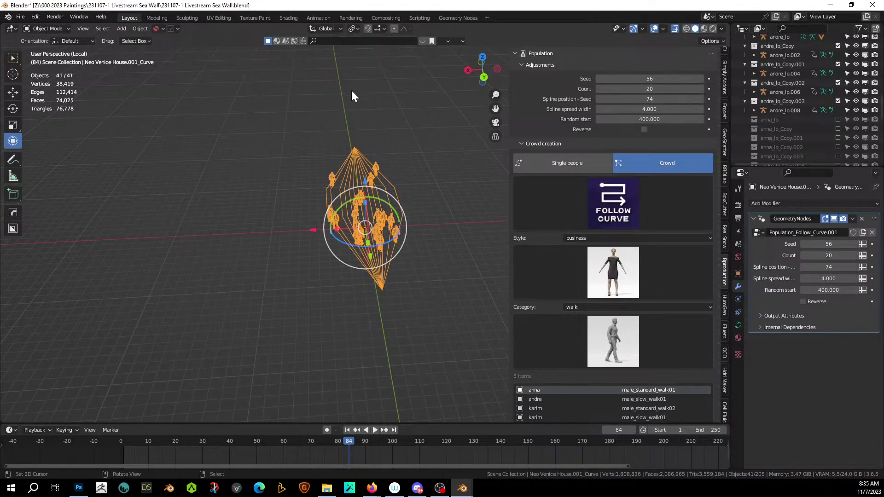
{"action": "key", "text": "slash"}
{"action": "middle_click_drag", "start_coordinate": [379, 242], "coordinate": [379, 295]}
{"action": "key", "text": "KP_7"}
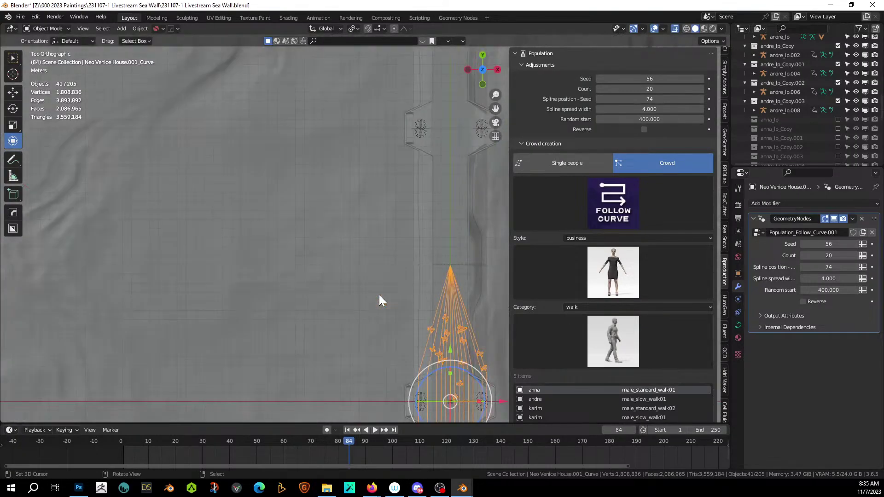
{"action": "scroll", "coordinate": [486, 326], "scroll_direction": "down", "scroll_amount": 4}
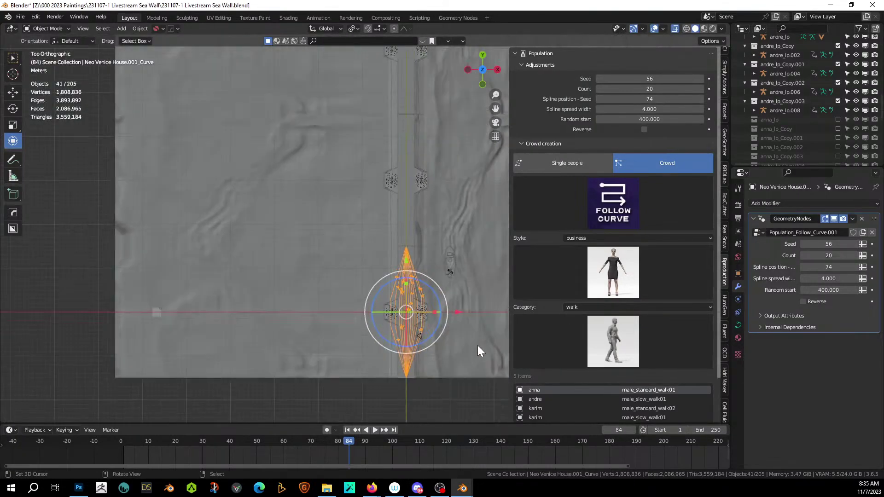
{"action": "type", "text": "rz180"}
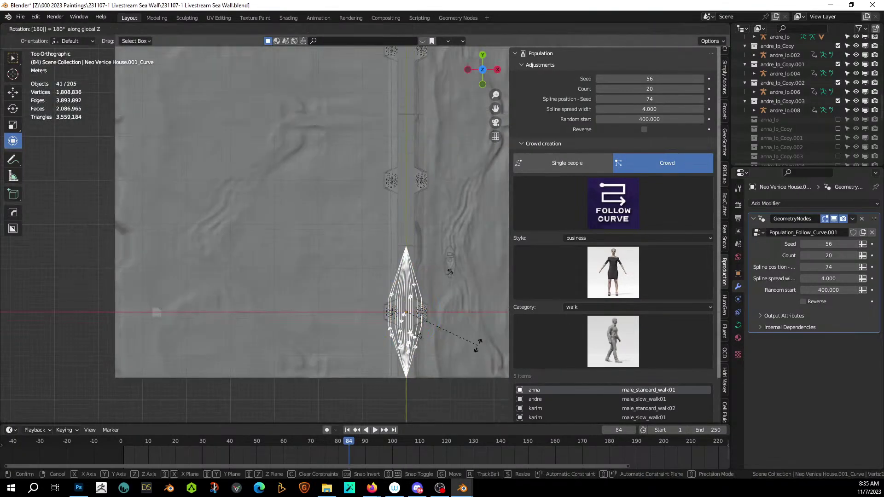
{"action": "key", "text": "Return"}
{"action": "key", "text": "g"}
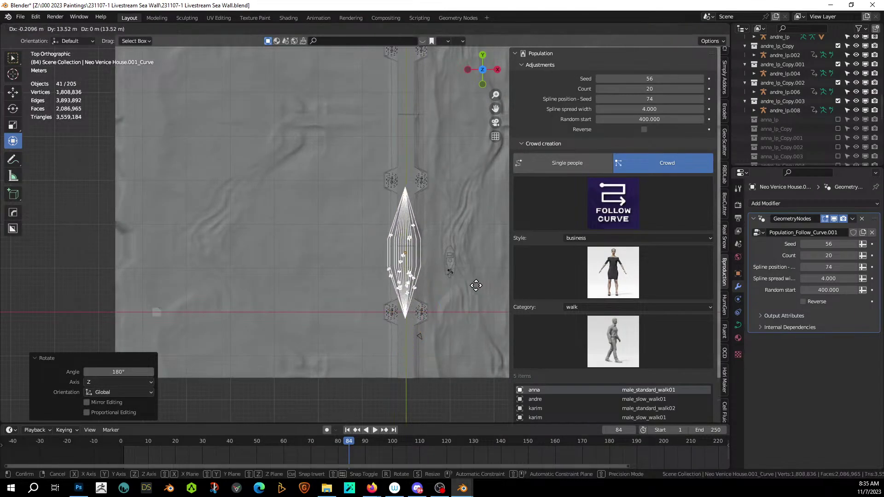
{"action": "left_click", "coordinate": [477, 281]}
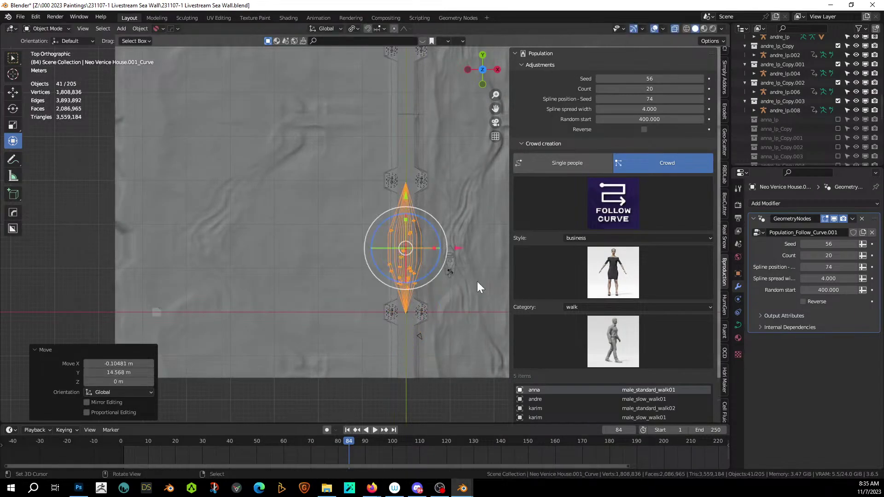
Step: Fit the crowd inside the walkway by setting the spline spread width to 1.860 and shifting the curve about 0.74 m along X
{"action": "middle_click_drag", "start_coordinate": [478, 281], "coordinate": [256, 231]}
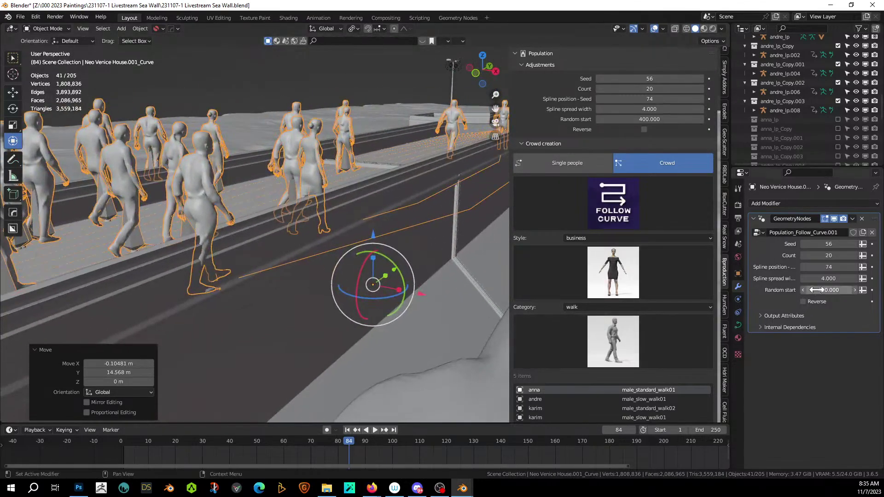
{"action": "left_click_drag", "start_coordinate": [829, 279], "coordinate": [806, 279]}
{"action": "scroll", "coordinate": [180, 219], "scroll_direction": "down", "scroll_amount": 3}
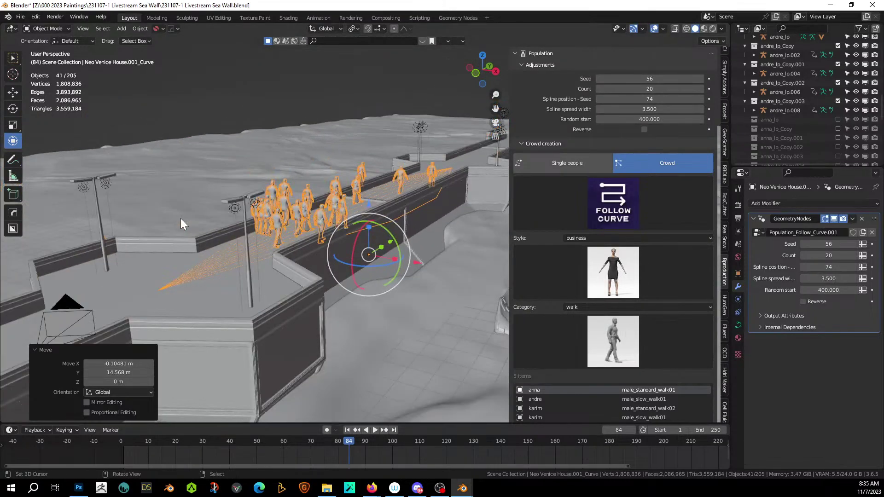
{"action": "middle_click_drag", "start_coordinate": [181, 218], "coordinate": [199, 252]}
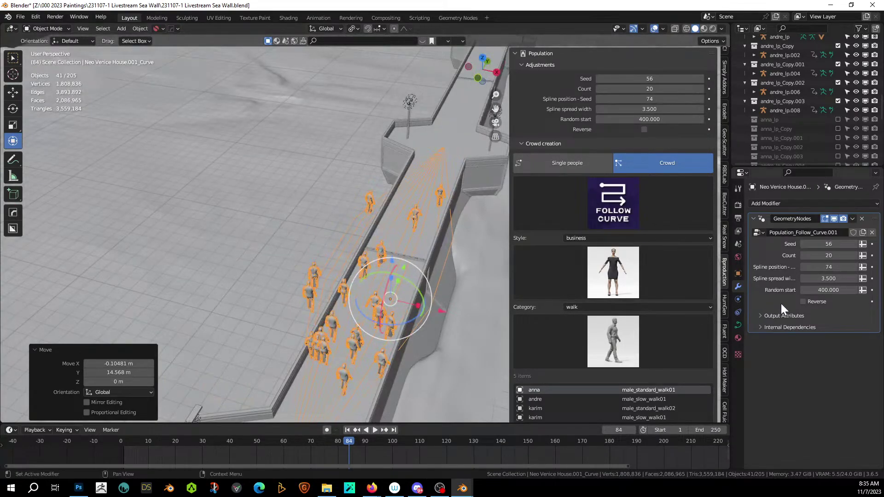
{"action": "left_click_drag", "start_coordinate": [826, 278], "coordinate": [772, 279]}
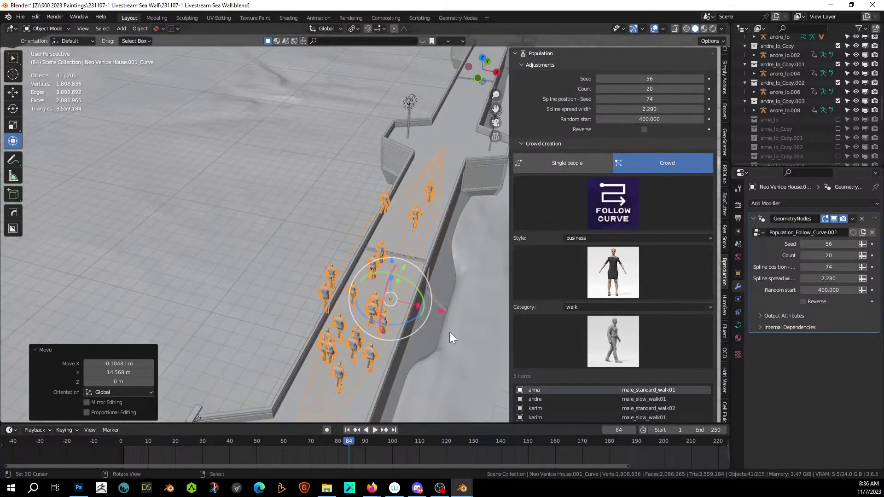
{"action": "middle_click_drag", "start_coordinate": [450, 332], "coordinate": [459, 372]}
{"action": "key", "text": "KP_7"}
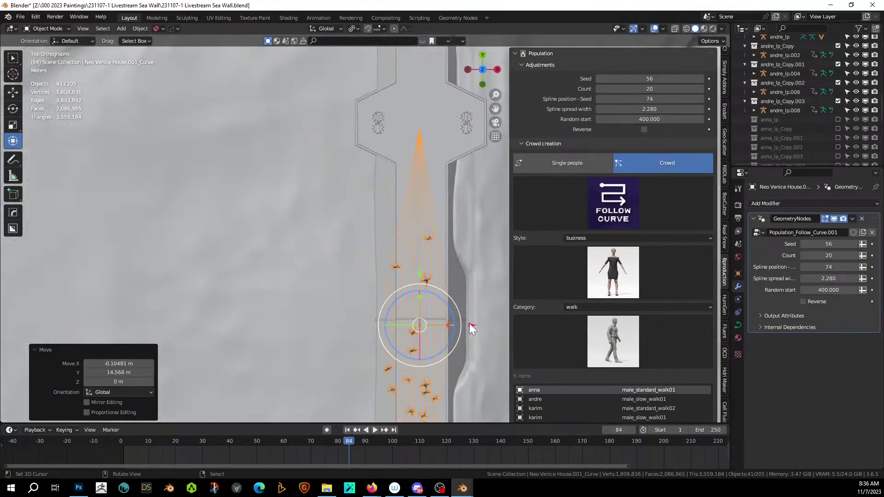
{"action": "left_click_drag", "start_coordinate": [469, 324], "coordinate": [481, 326]}
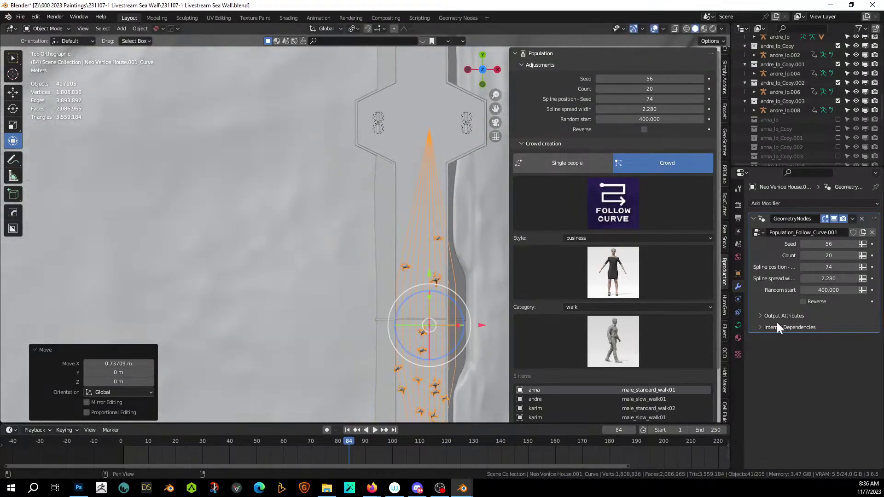
{"action": "mouse_move", "coordinate": [819, 278]}
{"action": "left_mouse_down"}
{"action": "mouse_move", "coordinate": [829, 278]}
{"action": "mouse_move", "coordinate": [814, 278]}
{"action": "left_mouse_up"}
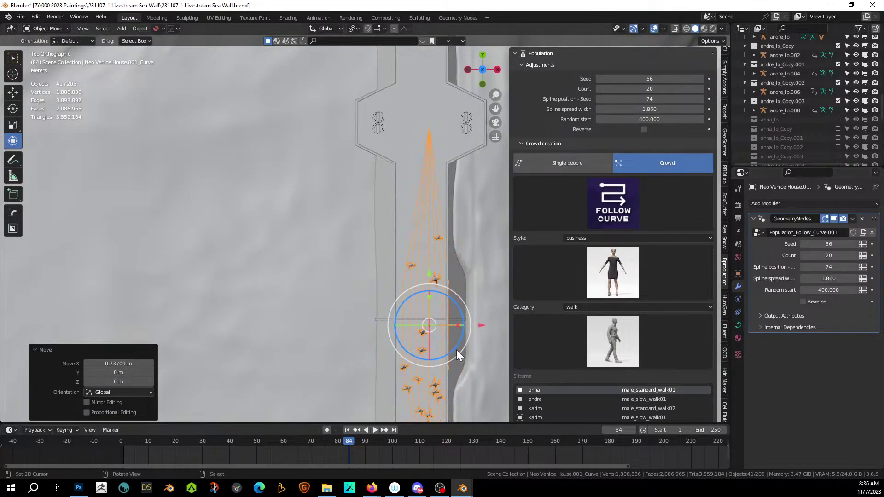
Step: Deselect the crowd and inspect it from a low angle beside the sea wall
{"action": "mouse_move", "coordinate": [457, 349]}
{"action": "middle_mouse_down"}
{"action": "mouse_move", "coordinate": [405, 264]}
{"action": "mouse_move", "coordinate": [338, 303]}
{"action": "mouse_move", "coordinate": [304, 310]}
{"action": "mouse_move", "coordinate": [440, 344]}
{"action": "mouse_move", "coordinate": [392, 347]}
{"action": "mouse_move", "coordinate": [454, 361]}
{"action": "middle_mouse_up"}
{"action": "scroll", "coordinate": [460, 360], "scroll_direction": "down", "scroll_amount": 3}
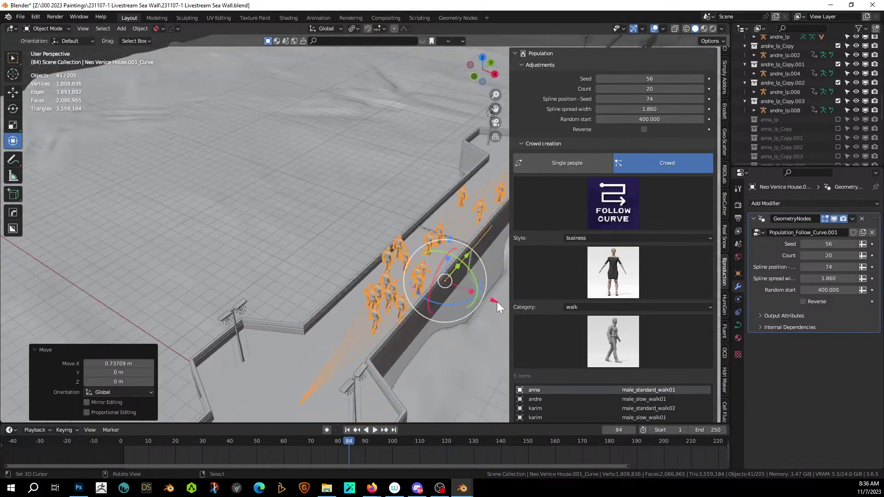
{"action": "left_click_drag", "start_coordinate": [495, 301], "coordinate": [450, 311]}
{"action": "middle_click_drag", "start_coordinate": [450, 312], "coordinate": [452, 283]}
{"action": "left_click", "coordinate": [402, 149]}
{"action": "scroll", "coordinate": [402, 148], "scroll_direction": "up", "scroll_amount": 5}
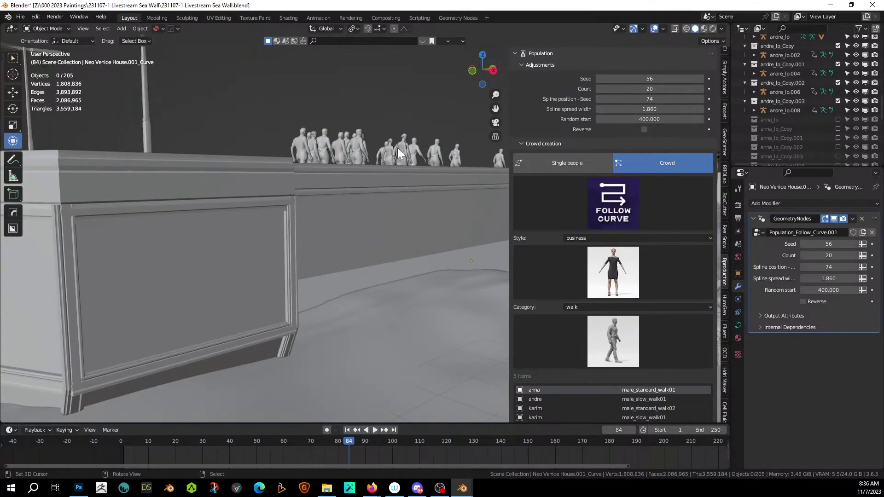
Step: Move the crowd curve about -8.59 m along Y on the walkway, check its placement from the water side, and save the file
{"action": "middle_click_drag", "start_coordinate": [397, 148], "coordinate": [344, 208]}
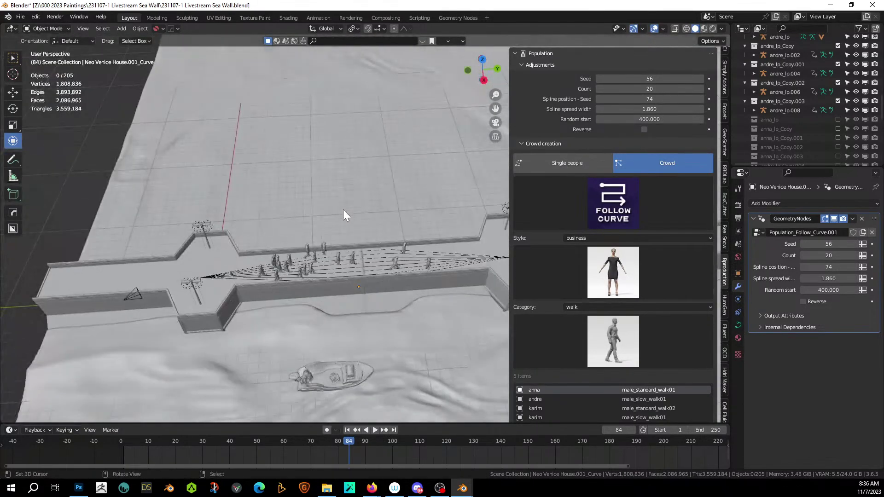
{"action": "left_click", "coordinate": [259, 272]}
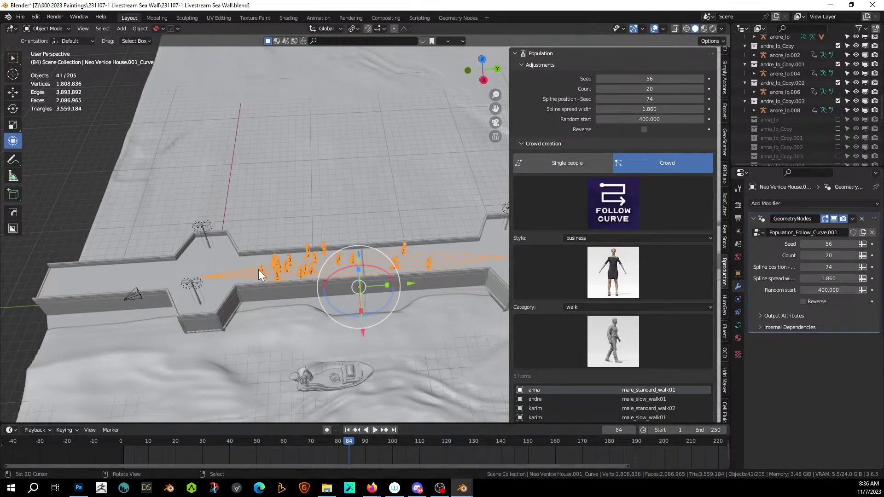
{"action": "left_click_drag", "start_coordinate": [405, 282], "coordinate": [306, 289]}
{"action": "middle_click_drag", "start_coordinate": [306, 289], "coordinate": [399, 243]}
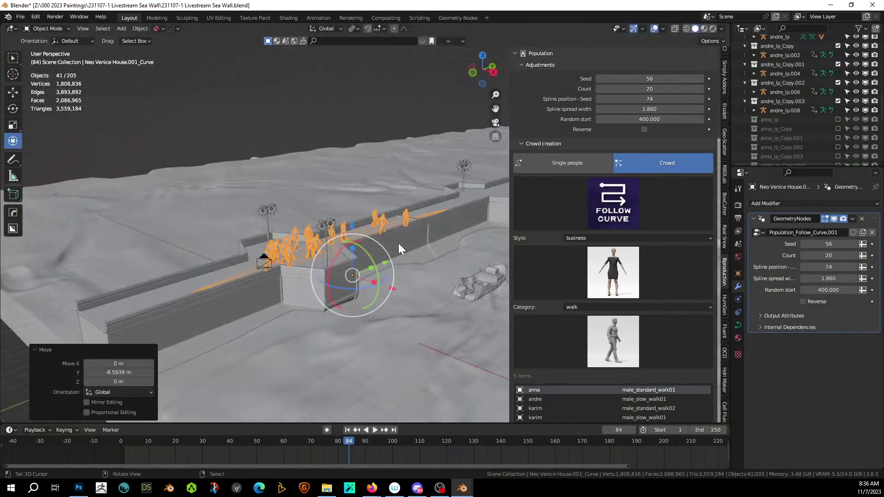
{"action": "scroll", "coordinate": [399, 243], "scroll_direction": "up", "scroll_amount": 6}
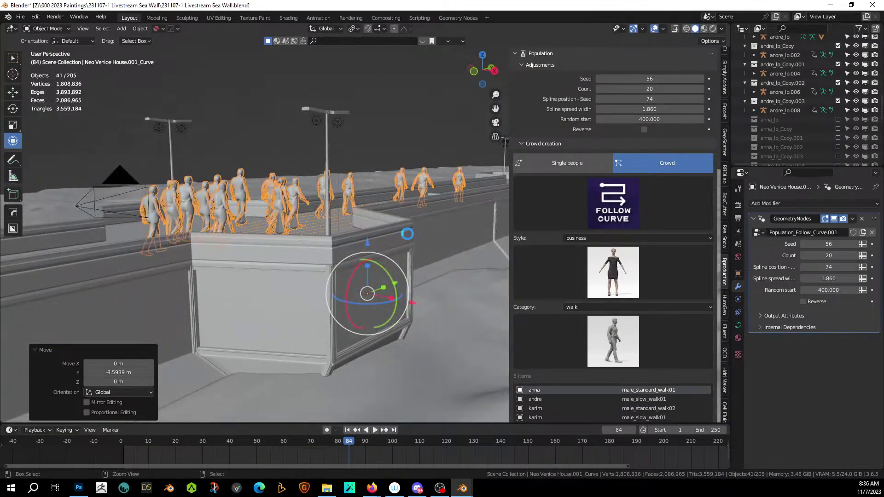
{"action": "key", "text": "ctrl+s"}
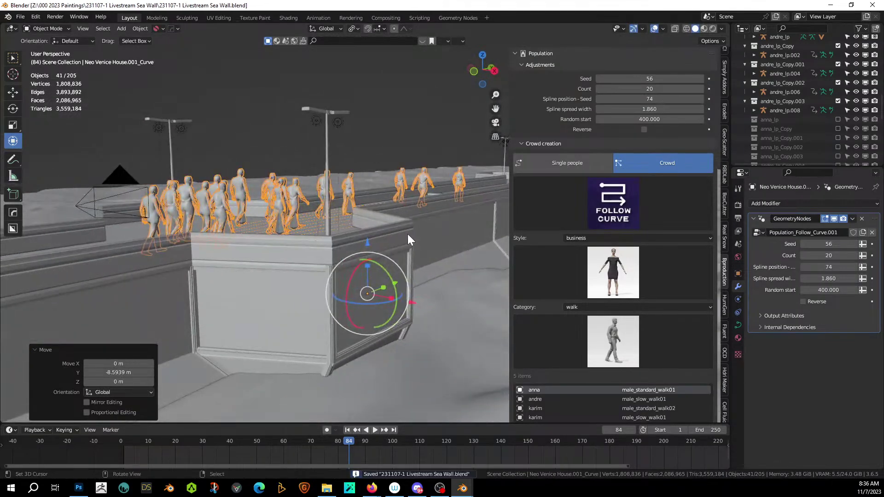
Step: Switch the viewport to rendered shading, deselect the crowd, and inspect the walking figures up close on the lamp platform
{"action": "left_click", "coordinate": [712, 28]}
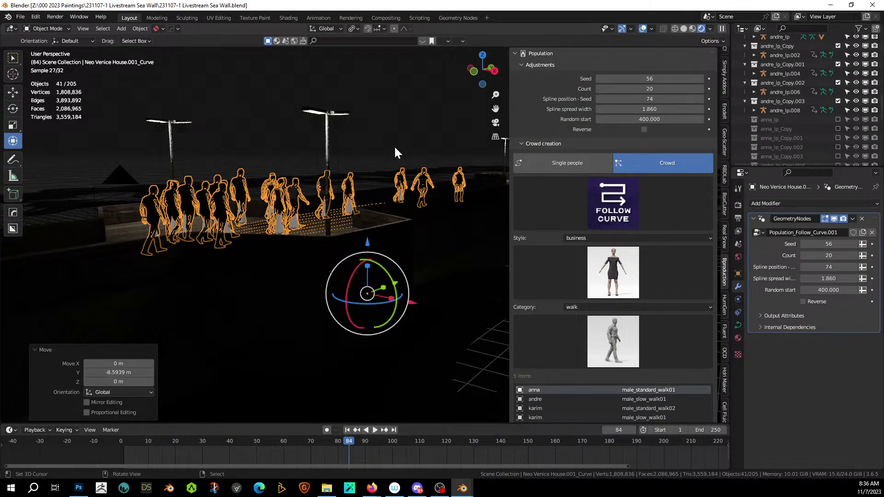
{"action": "left_click", "coordinate": [283, 136]}
{"action": "scroll", "coordinate": [281, 140], "scroll_direction": "up", "scroll_amount": 6}
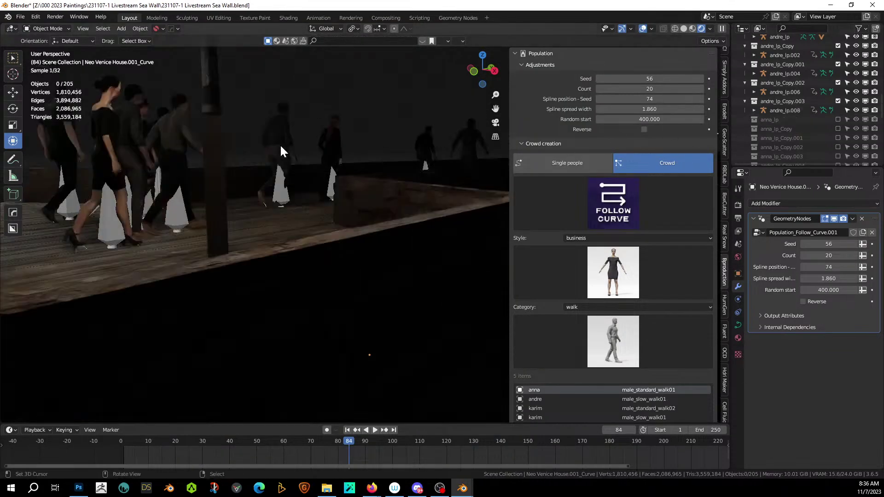
{"action": "middle_click_drag", "start_coordinate": [316, 172], "coordinate": [359, 228]}
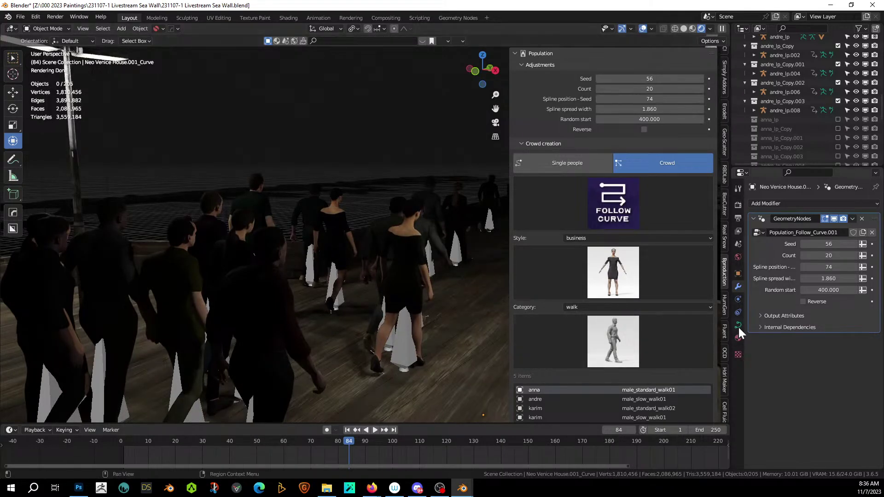
{"action": "scroll", "coordinate": [345, 277], "scroll_direction": "down", "scroll_amount": 4}
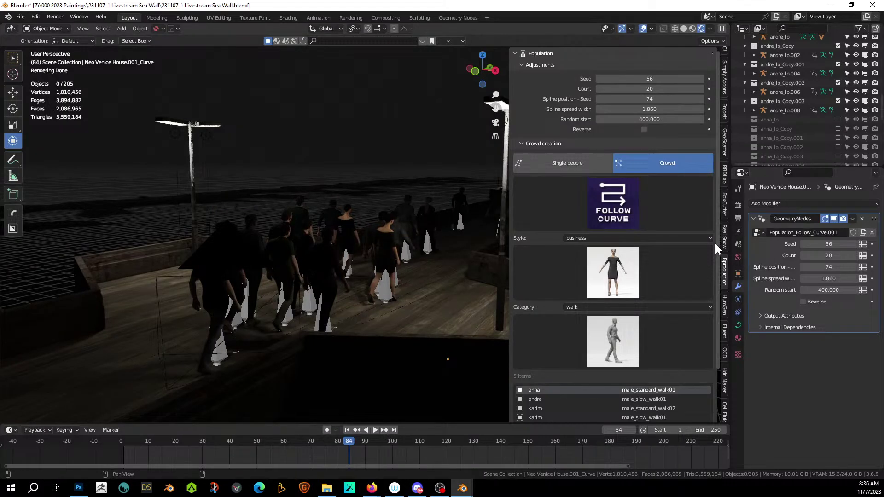
Step: Brighten the world background color to near white and frame the lit crowd on the walkway
{"action": "left_click", "coordinate": [739, 257]}
{"action": "left_click", "coordinate": [841, 262]}
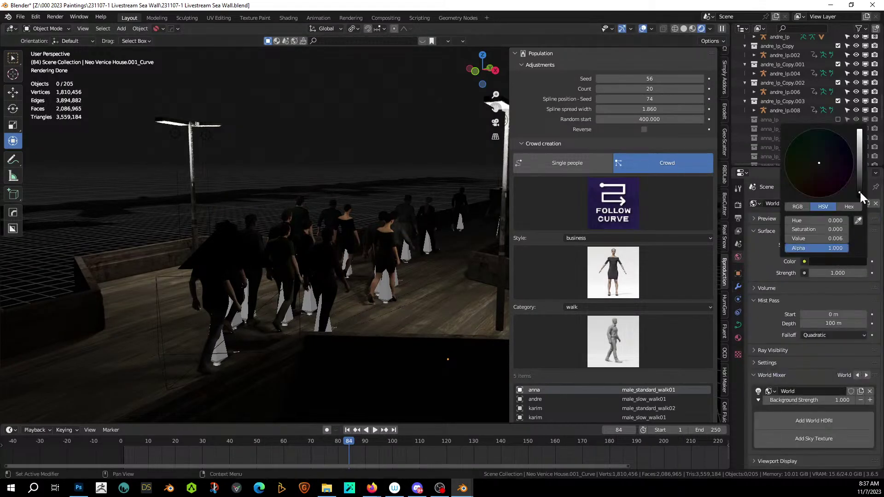
{"action": "left_click", "coordinate": [860, 138]}
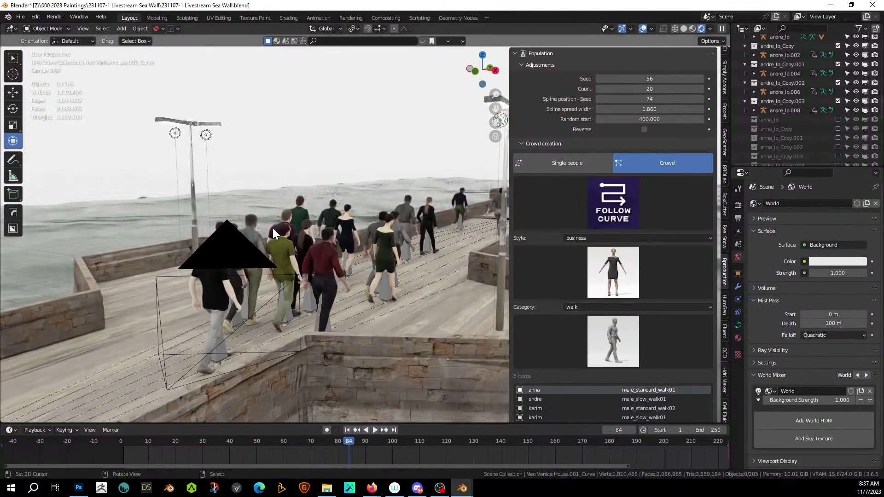
{"action": "scroll", "coordinate": [259, 234], "scroll_direction": "up", "scroll_amount": 5}
{"action": "mouse_move", "coordinate": [256, 234]}
{"action": "middle_mouse_down"}
{"action": "mouse_move", "coordinate": [336, 209]}
{"action": "mouse_move", "coordinate": [251, 217]}
{"action": "middle_mouse_up"}
{"action": "mouse_move", "coordinate": [311, 215]}
{"action": "middle_mouse_down"}
{"action": "mouse_move", "coordinate": [346, 209]}
{"action": "mouse_move", "coordinate": [309, 212]}
{"action": "middle_mouse_up"}
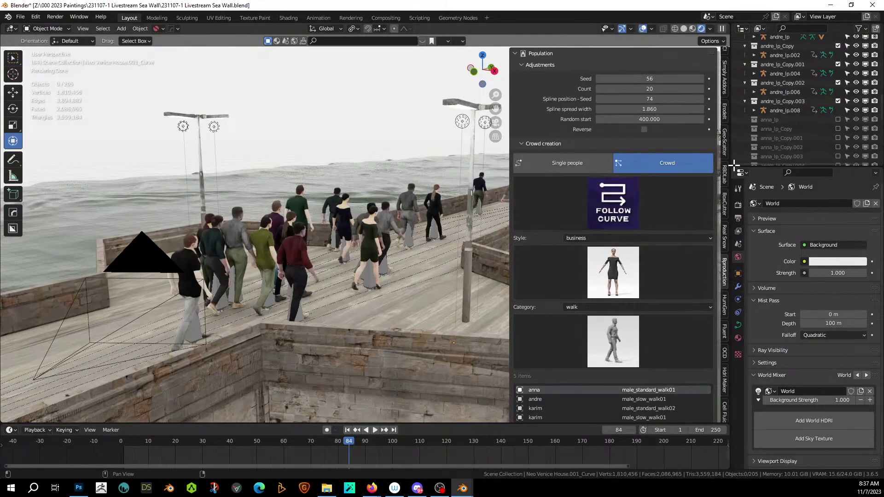
Step: Set the crowd's Seed to 74 and toggle the Reverse option on and back off
{"action": "left_click_drag", "start_coordinate": [635, 82], "coordinate": [661, 81]}
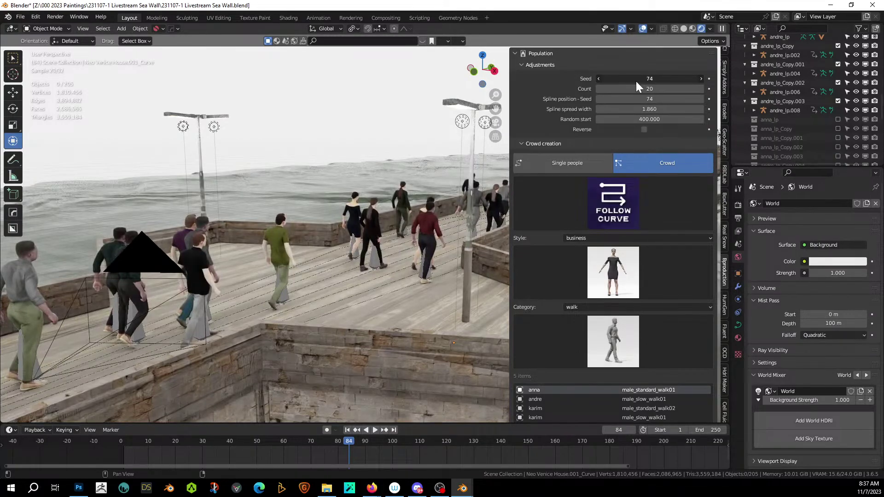
{"action": "left_click", "coordinate": [644, 129]}
{"action": "left_click", "coordinate": [644, 129]}
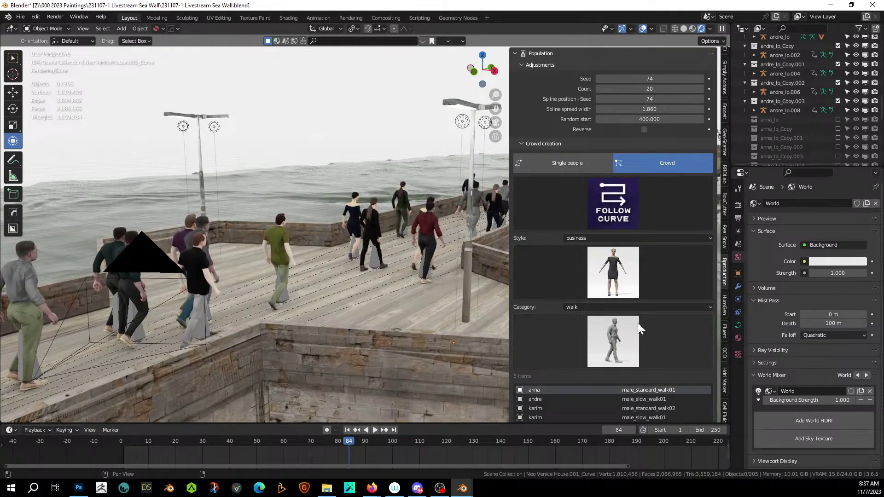
Step: Add the casual-style character gary with the male fast walk01 animation as a new person in the crowd list
{"action": "scroll", "coordinate": [639, 324], "scroll_direction": "down", "scroll_amount": 3}
{"action": "scroll", "coordinate": [638, 327], "scroll_direction": "down", "scroll_amount": 1}
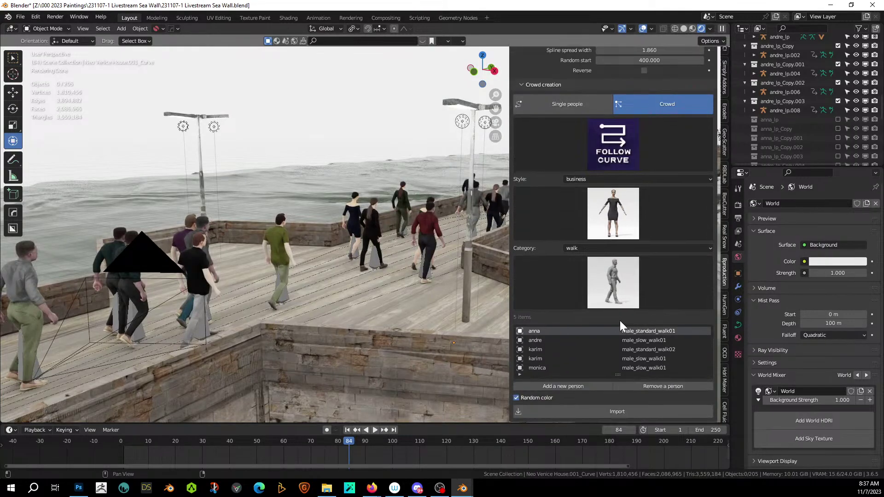
{"action": "left_click", "coordinate": [609, 178]}
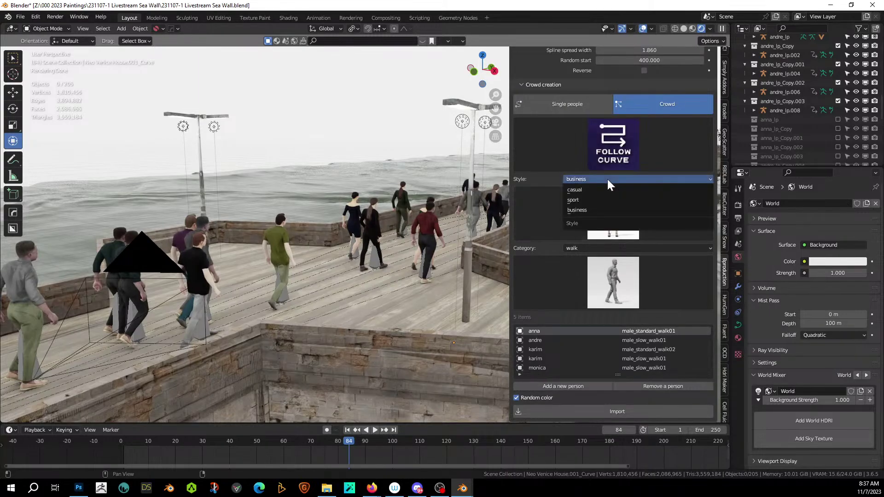
{"action": "left_click", "coordinate": [587, 192]}
{"action": "left_click", "coordinate": [607, 217]}
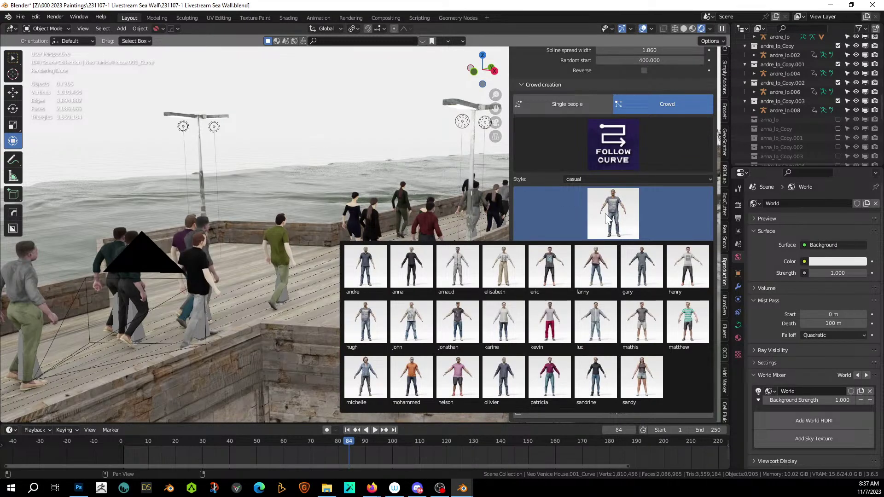
{"action": "left_click", "coordinate": [645, 278]}
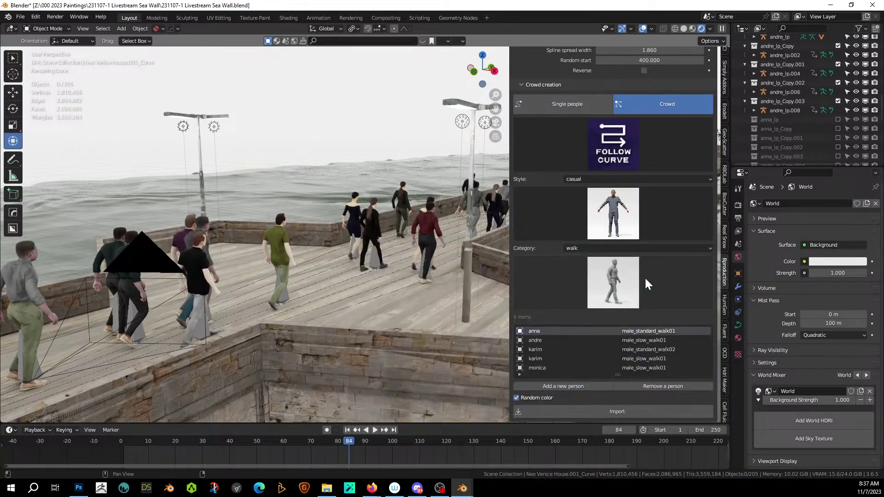
{"action": "left_click", "coordinate": [619, 281]}
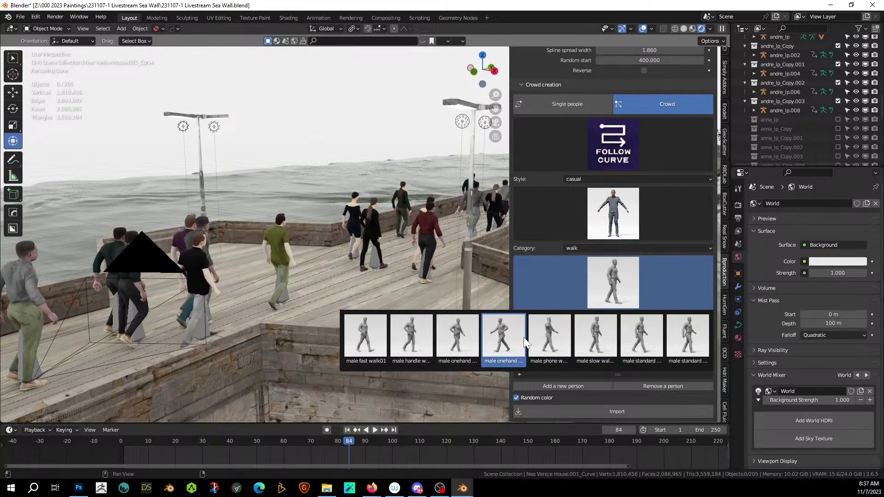
{"action": "left_click", "coordinate": [369, 342]}
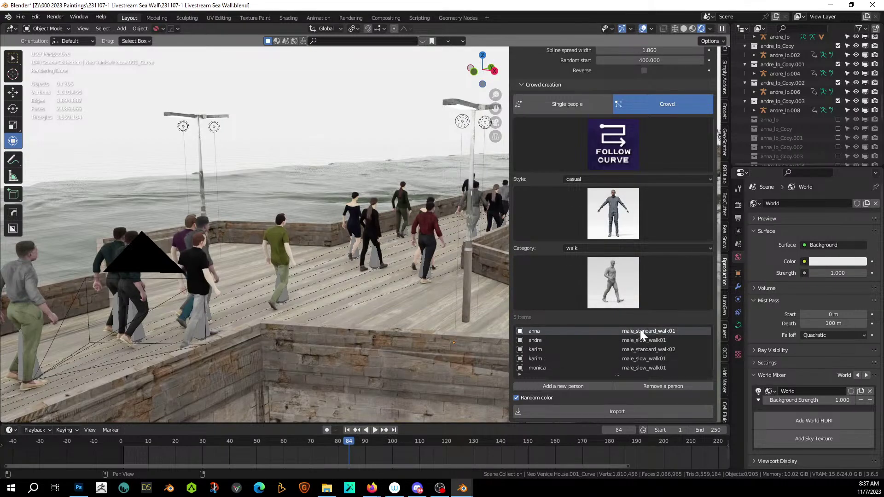
{"action": "left_click", "coordinate": [572, 391]}
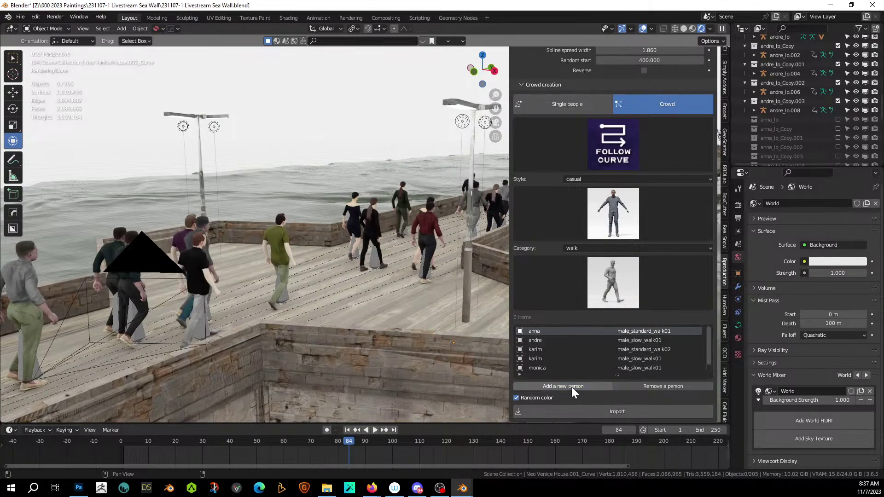
{"action": "scroll", "coordinate": [566, 360], "scroll_direction": "down", "scroll_amount": 1}
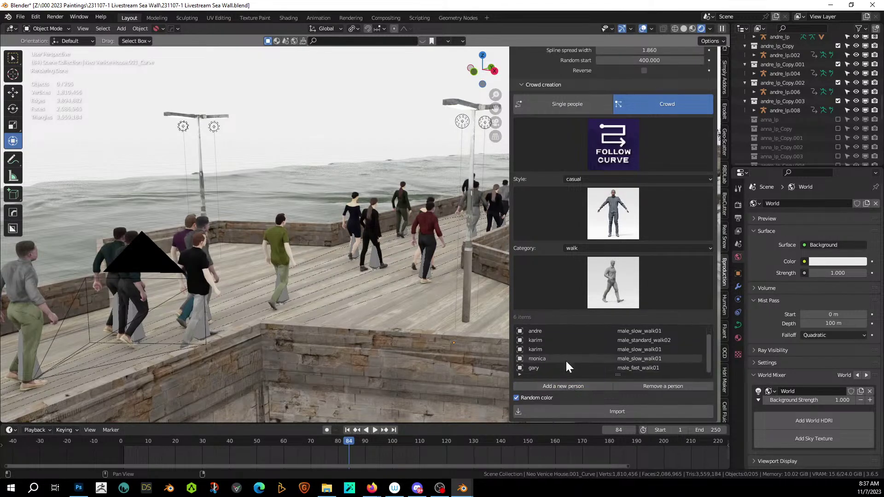
Step: Raise the crowd's Seed to 76 and check the new distribution of people from several angles around the sea wall
{"action": "scroll", "coordinate": [613, 230], "scroll_direction": "up", "scroll_amount": 1}
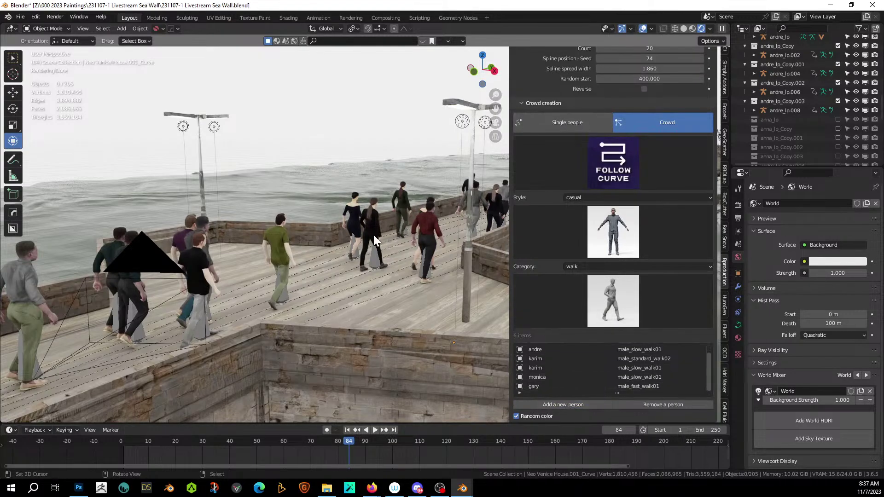
{"action": "middle_click_drag", "start_coordinate": [374, 235], "coordinate": [371, 247]}
{"action": "scroll", "coordinate": [600, 125], "scroll_direction": "up", "scroll_amount": 2}
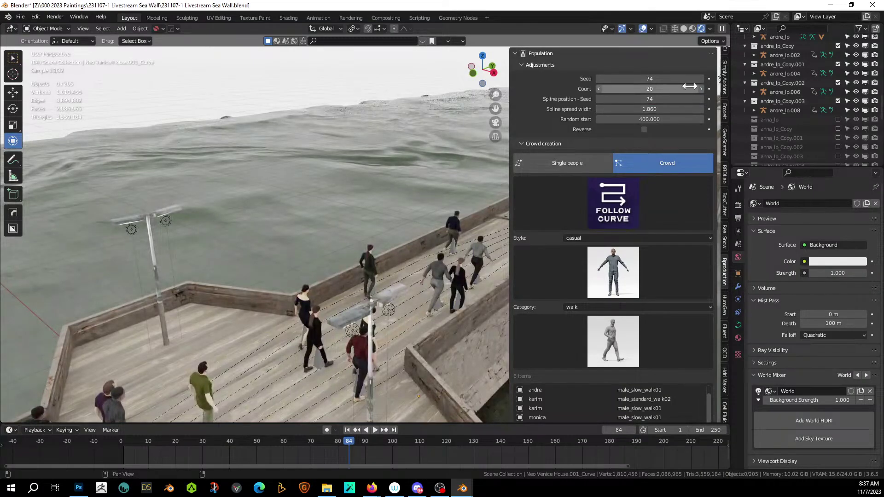
{"action": "left_click", "coordinate": [702, 80]}
{"action": "left_click", "coordinate": [701, 79]}
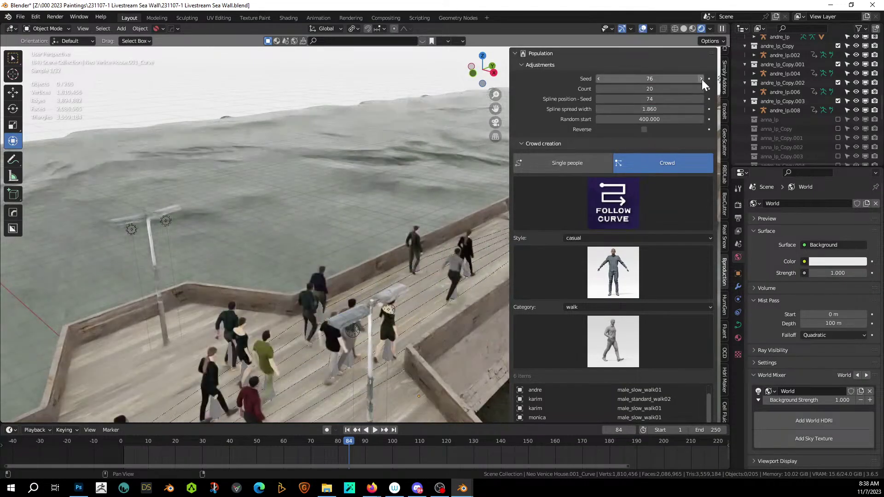
{"action": "middle_click_drag", "start_coordinate": [436, 217], "coordinate": [391, 236]}
{"action": "scroll", "coordinate": [392, 236], "scroll_direction": "up", "scroll_amount": 3}
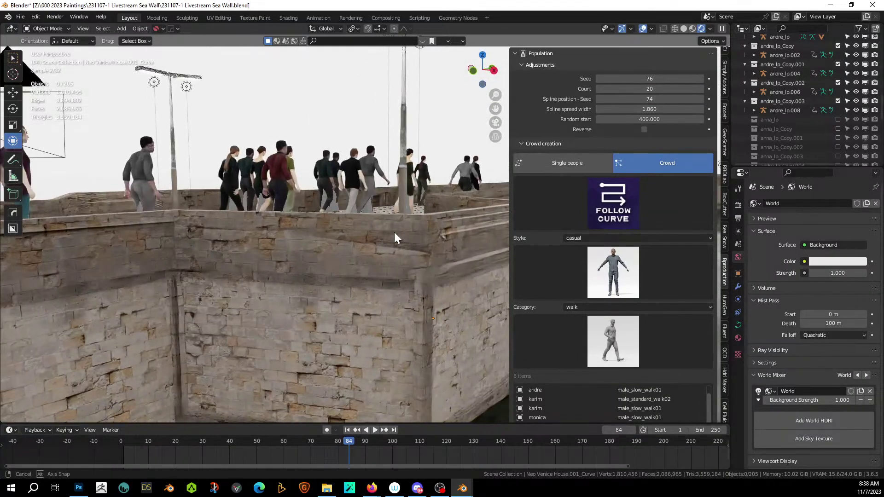
{"action": "middle_click_drag", "start_coordinate": [471, 259], "coordinate": [348, 255]}
{"action": "scroll", "coordinate": [325, 258], "scroll_direction": "down", "scroll_amount": 3}
{"action": "scroll", "coordinate": [325, 258], "scroll_direction": "down", "scroll_amount": 4}
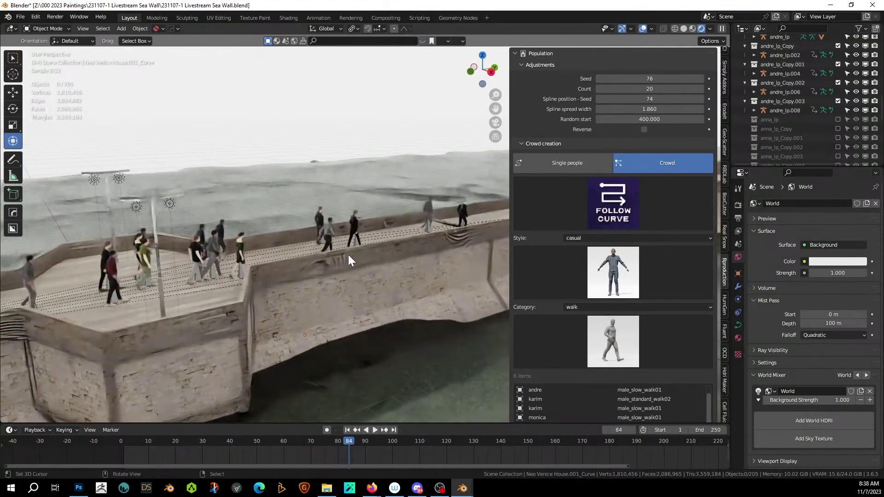
Step: Save the sea wall file and narrow the Population sidebar to enlarge the viewport
{"action": "key", "text": "ctrl+s"}
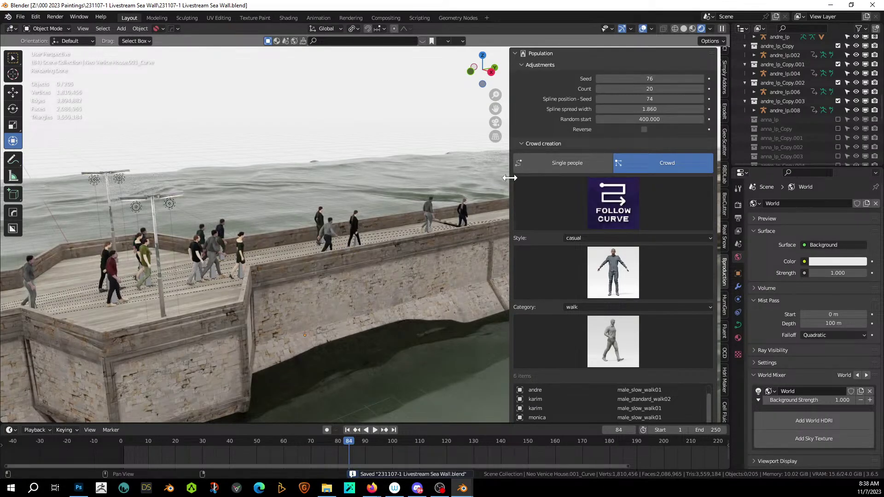
{"action": "left_click_drag", "start_coordinate": [517, 179], "coordinate": [625, 180]}
{"action": "middle_click_drag", "start_coordinate": [419, 230], "coordinate": [451, 275]}
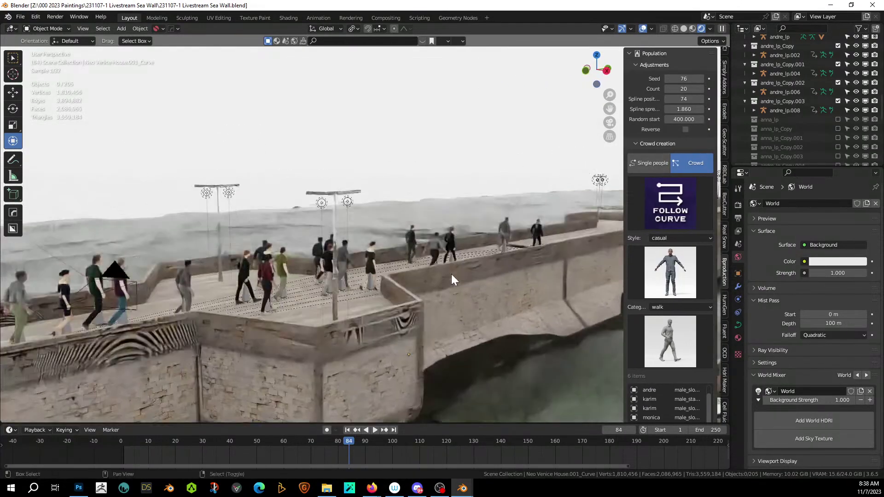
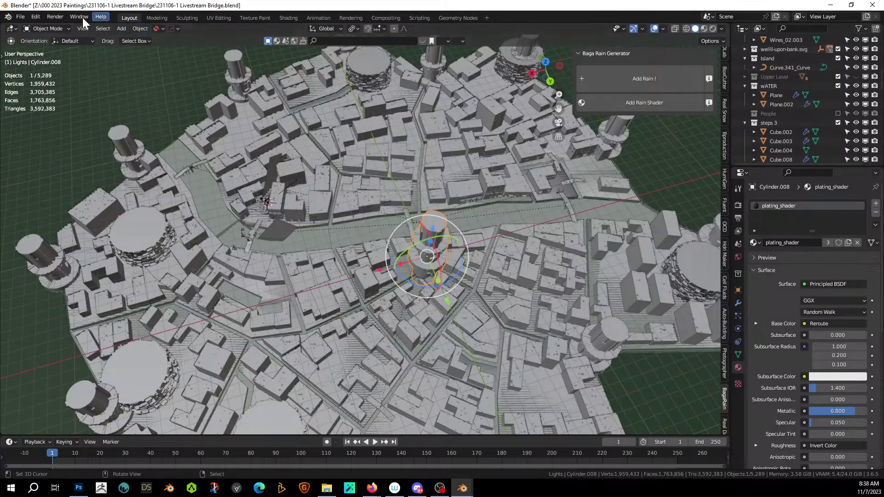
Step: In the Livestream Bridge Blender window, open the recent file OfficeW_POSED_2K.blend without saving changes, and view the posed office women up close
{"action": "left_click", "coordinate": [20, 17]}
{"action": "mouse_move", "coordinate": [42, 46]}
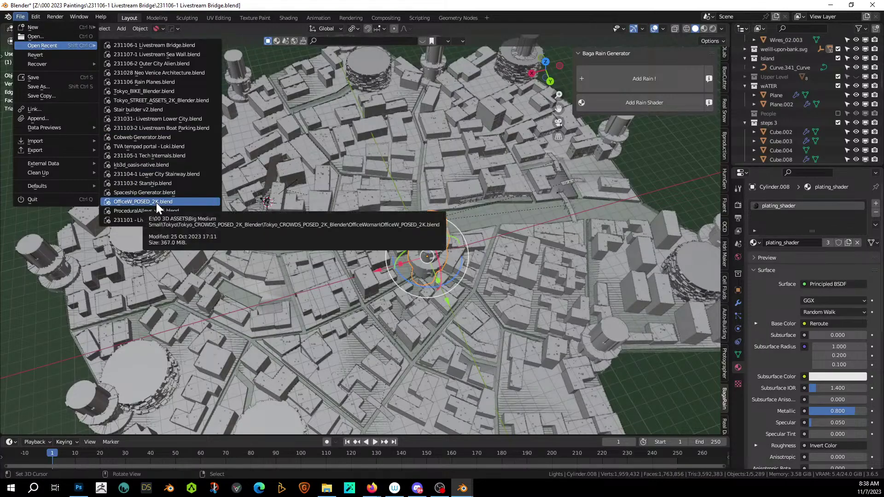
{"action": "left_click", "coordinate": [156, 203]}
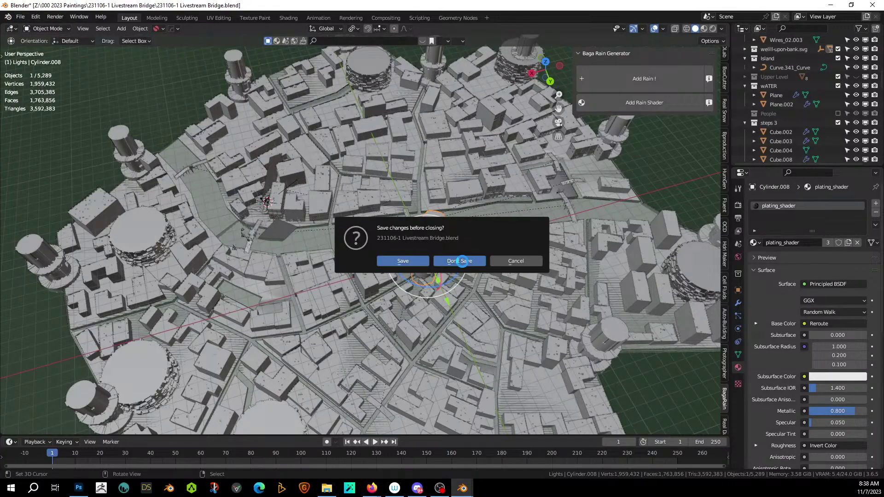
{"action": "left_click", "coordinate": [462, 262]}
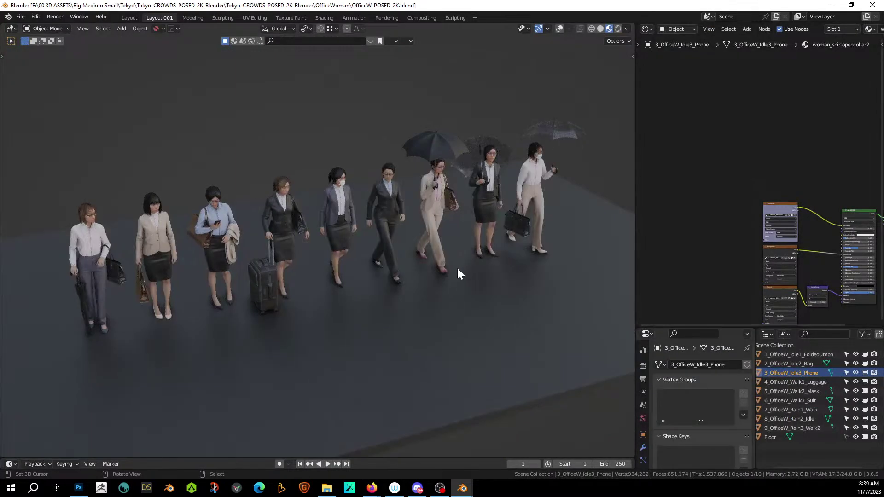
{"action": "middle_click_drag", "start_coordinate": [438, 277], "coordinate": [404, 276]}
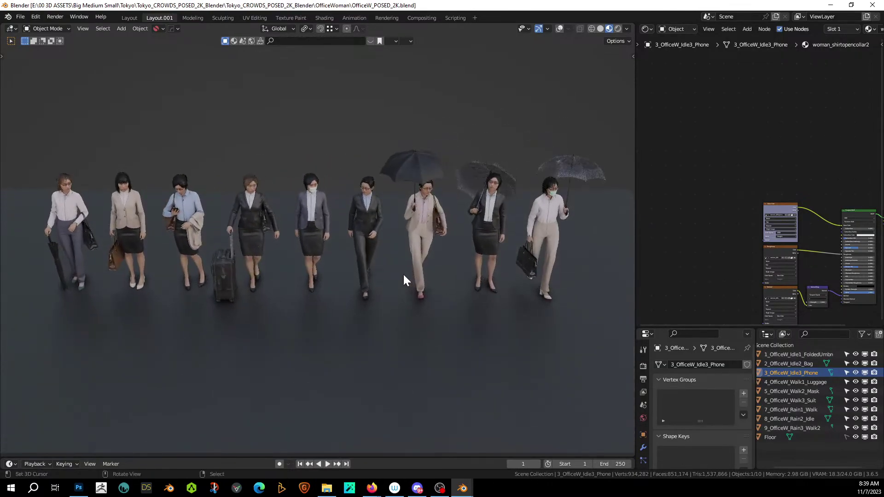
{"action": "scroll", "coordinate": [335, 252], "scroll_direction": "up", "scroll_amount": 4}
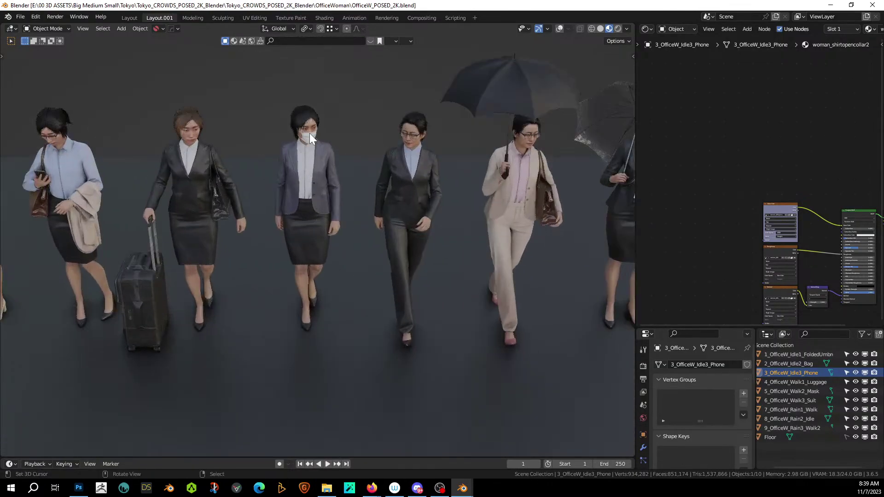
Step: Show the viewport overlays, copy the walking woman in the dark trouser suit, and paste her into the Livestream Sea Wall Blender window
{"action": "left_click", "coordinate": [310, 134]}
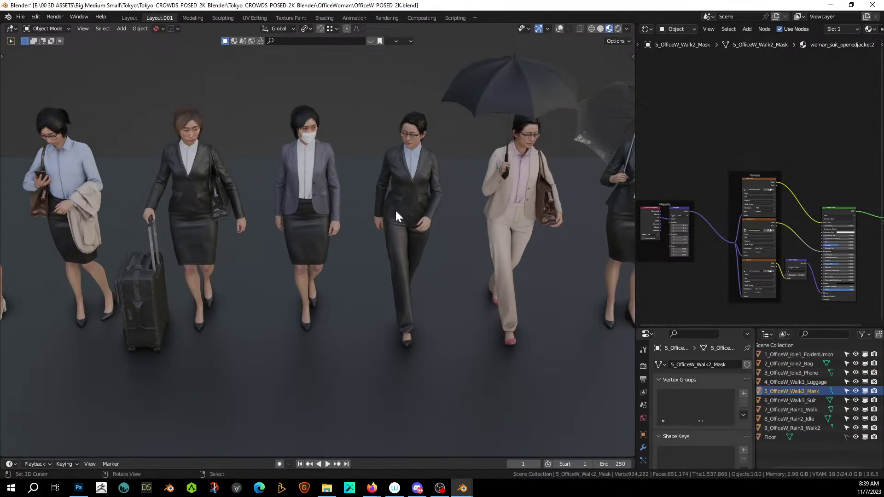
{"action": "middle_click_drag", "start_coordinate": [410, 207], "coordinate": [290, 250]}
{"action": "scroll", "coordinate": [440, 175], "scroll_direction": "up", "scroll_amount": 3}
{"action": "left_click", "coordinate": [440, 179]}
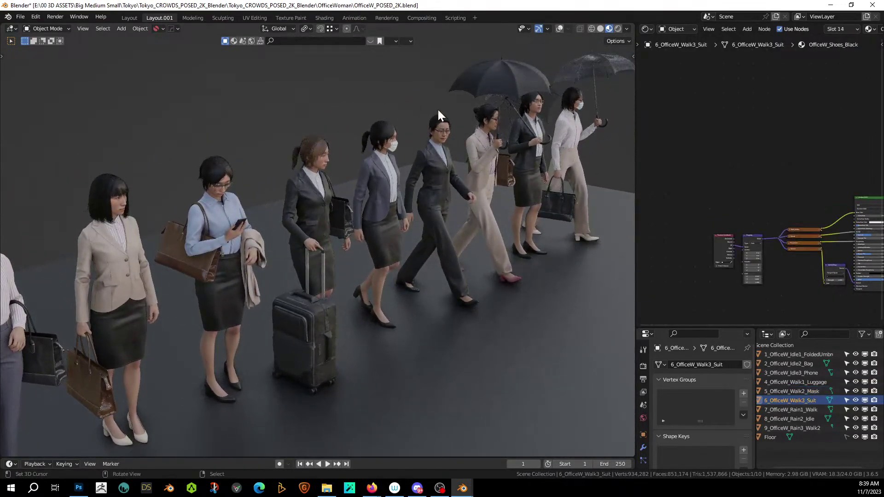
{"action": "left_click", "coordinate": [558, 29]}
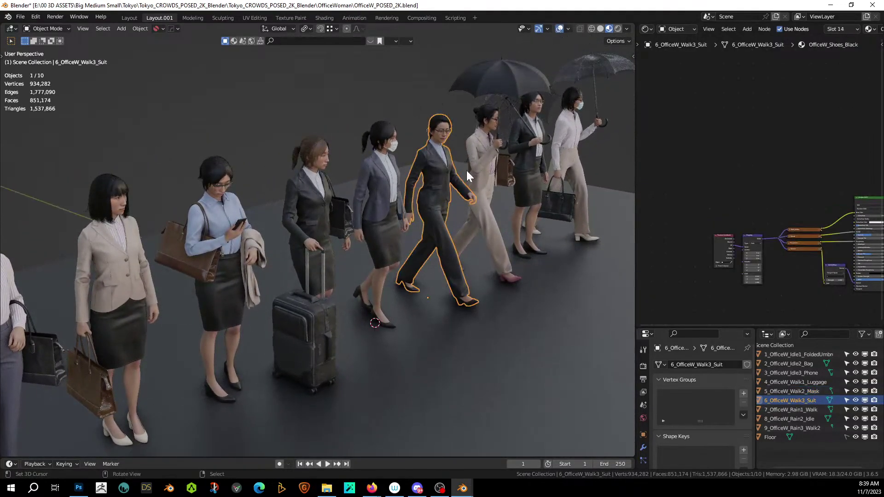
{"action": "right_click", "coordinate": [438, 172]}
{"action": "left_click", "coordinate": [438, 172]}
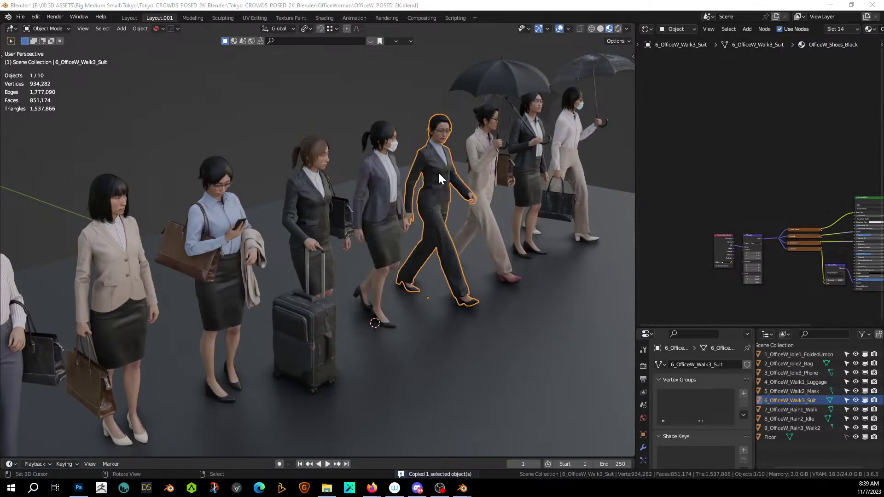
{"action": "key", "text": "alt+Tab"}
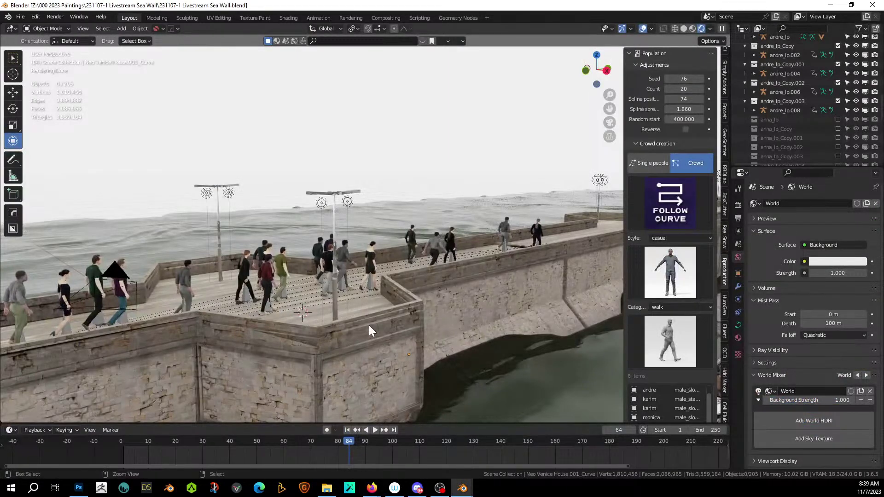
{"action": "key", "text": "ctrl+v"}
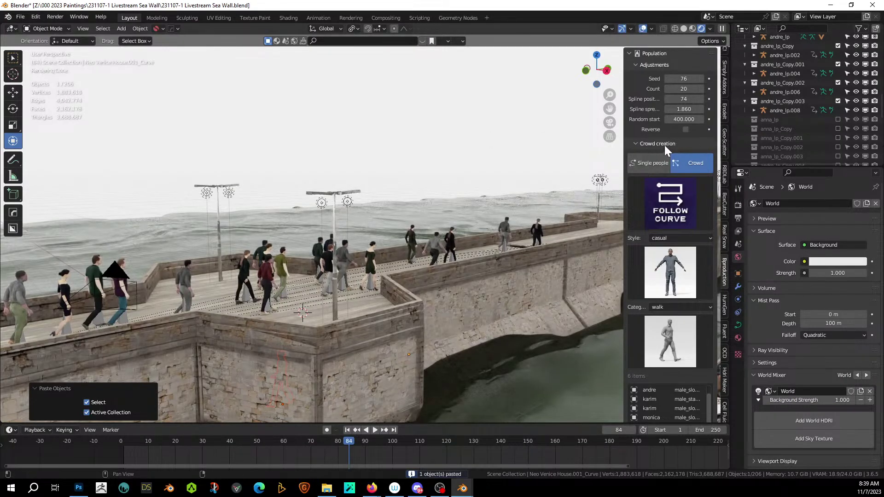
Step: Set the pasted suit woman's origin to the 3D cursor and move her geometry to that origin on the walkway
{"action": "left_click", "coordinate": [135, 29]}
{"action": "mouse_move", "coordinate": [150, 47]}
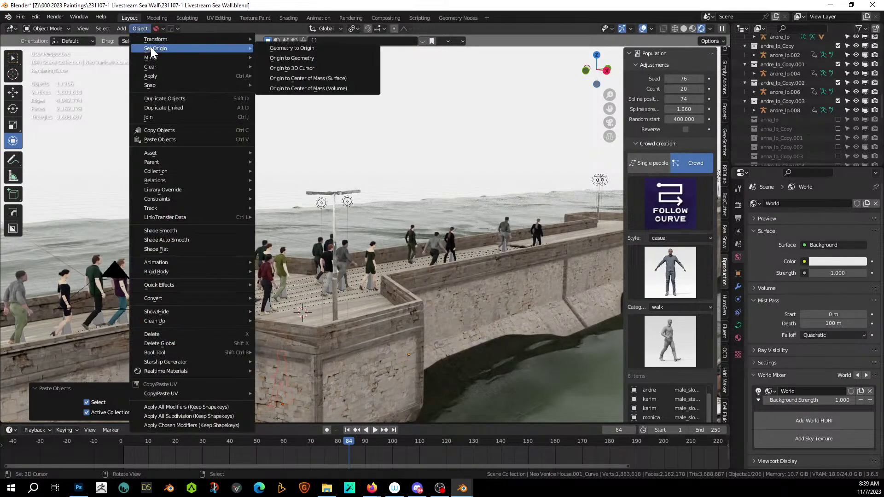
{"action": "left_click", "coordinate": [322, 67]}
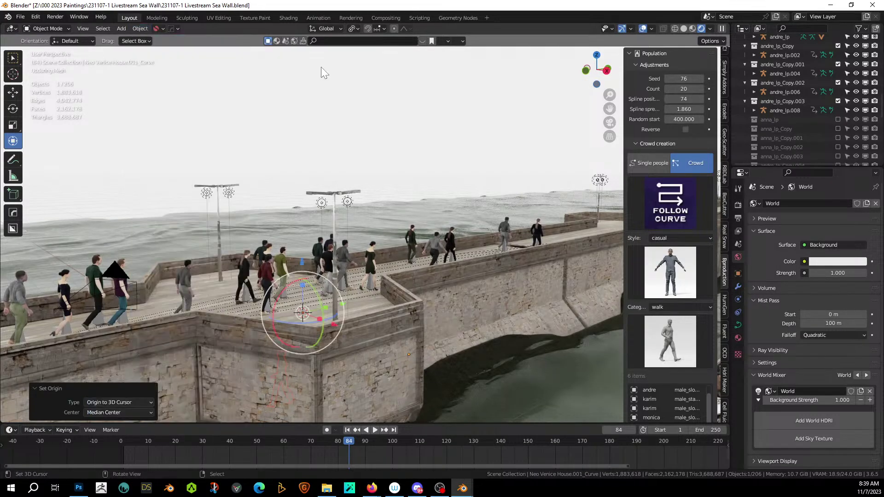
{"action": "left_click", "coordinate": [140, 29]}
{"action": "mouse_move", "coordinate": [147, 48]}
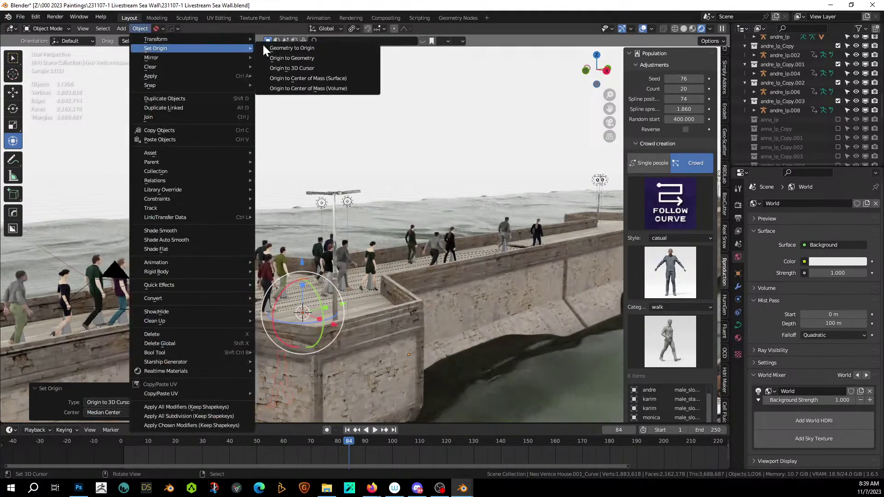
{"action": "left_click", "coordinate": [295, 45]}
Step: Raise the suit woman about 1.23 m along Z out of the deck and rotate her 180° around Z
{"action": "left_click", "coordinate": [304, 309]}
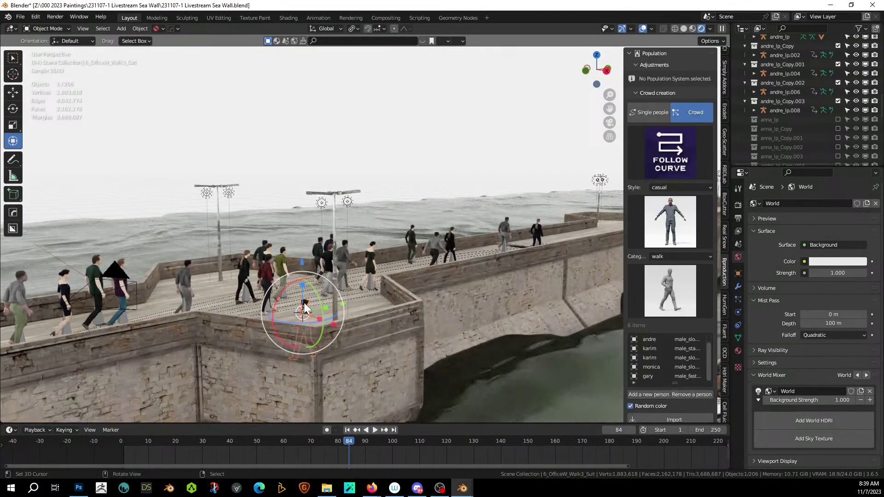
{"action": "key", "text": "KP_Decimal"}
{"action": "scroll", "coordinate": [405, 292], "scroll_direction": "down", "scroll_amount": 2}
{"action": "middle_click_drag", "start_coordinate": [407, 292], "coordinate": [458, 322]}
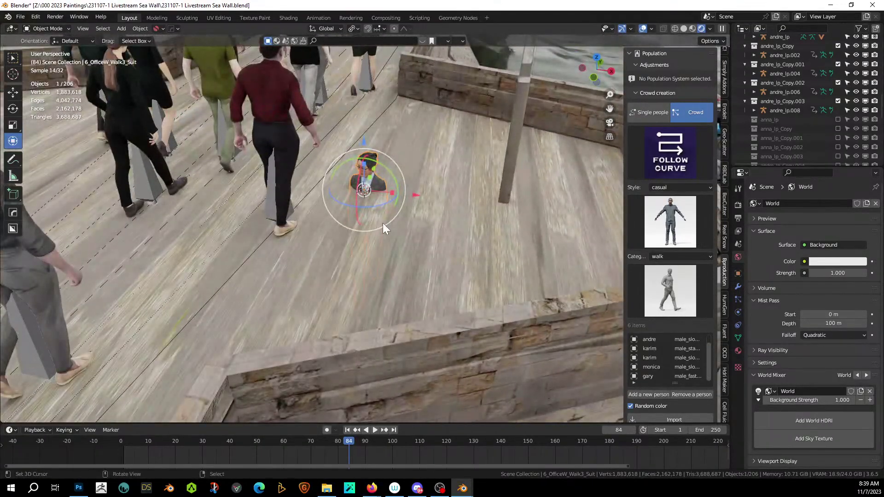
{"action": "key", "text": "g"}
{"action": "key", "text": "z"}
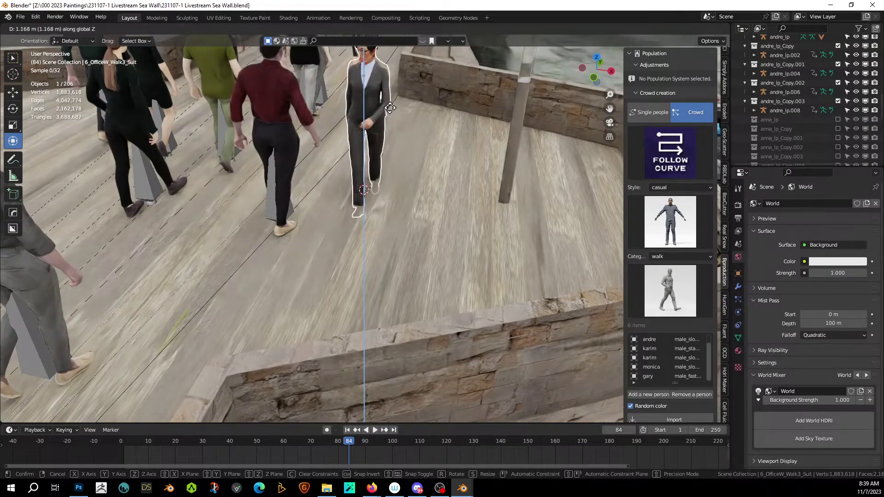
{"action": "left_click", "coordinate": [391, 123]}
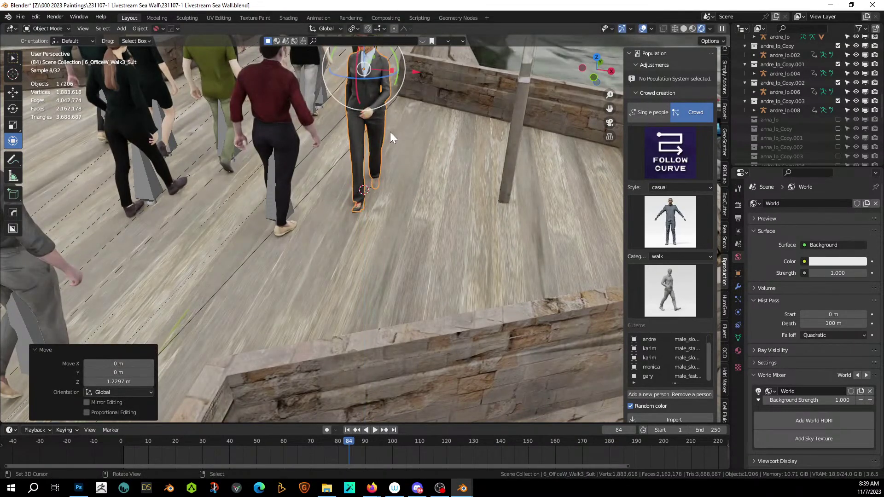
{"action": "type", "text": "rz180"}
{"action": "key", "text": "Return"}
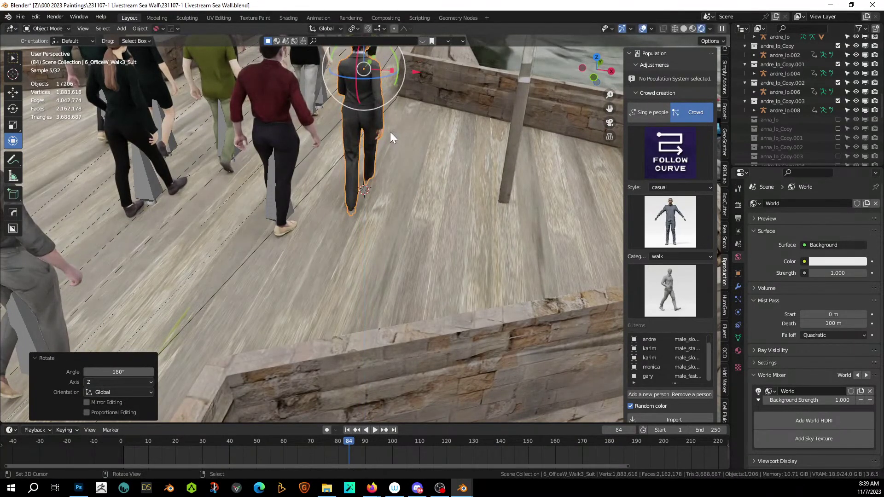
Step: Raise the suit woman about 0.09 m more along Z so her shoes rest on the deck
{"action": "middle_click_drag", "start_coordinate": [390, 135], "coordinate": [388, 237]}
{"action": "scroll", "coordinate": [389, 239], "scroll_direction": "up", "scroll_amount": 8}
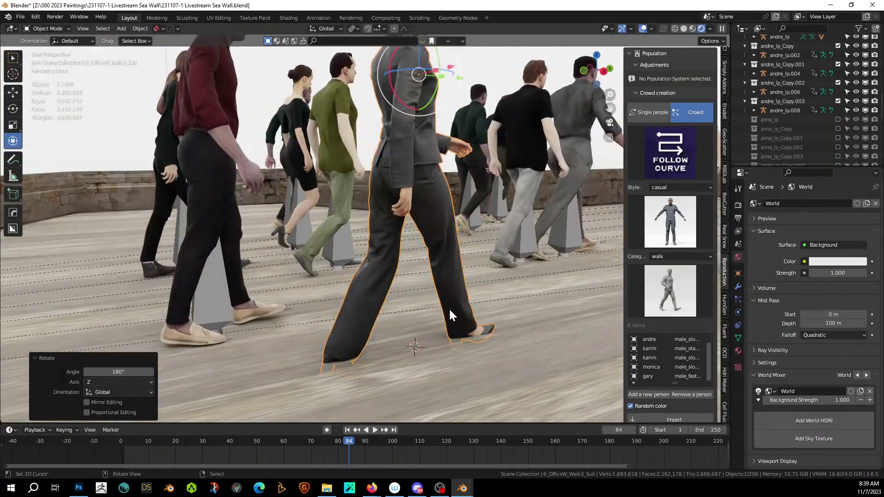
{"action": "key", "text": "g"}
{"action": "key", "text": "z"}
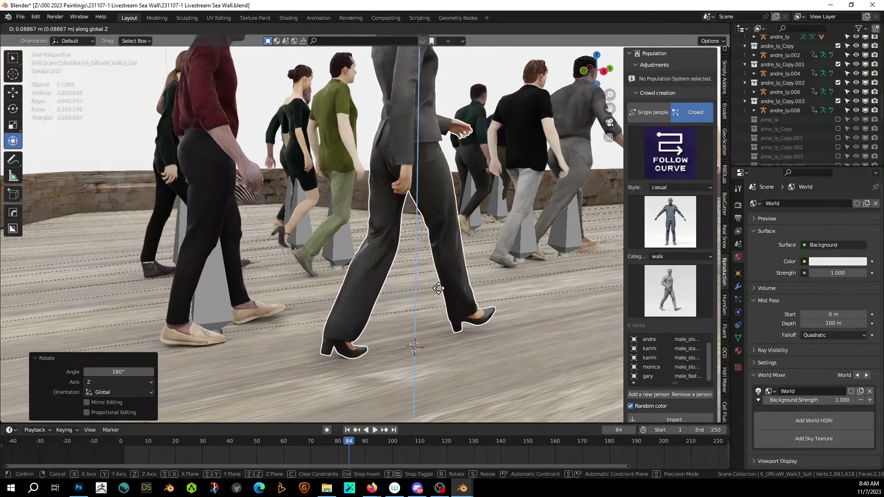
{"action": "left_click", "coordinate": [438, 289]}
Step: Move the suit woman about 0.52 m along X toward the outer wall and check her placement in the crowd
{"action": "scroll", "coordinate": [444, 306], "scroll_direction": "down", "scroll_amount": 5}
{"action": "scroll", "coordinate": [456, 300], "scroll_direction": "up", "scroll_amount": 3}
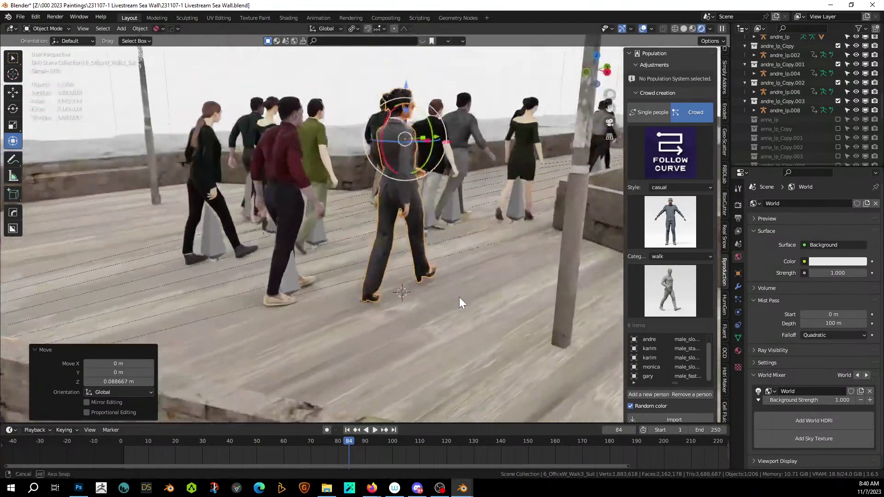
{"action": "middle_click_drag", "start_coordinate": [459, 297], "coordinate": [479, 319]}
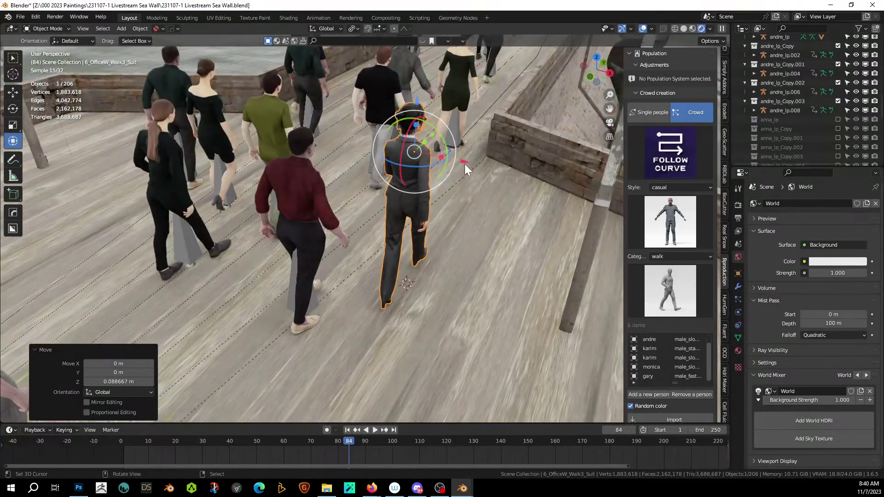
{"action": "left_click_drag", "start_coordinate": [465, 164], "coordinate": [502, 190]}
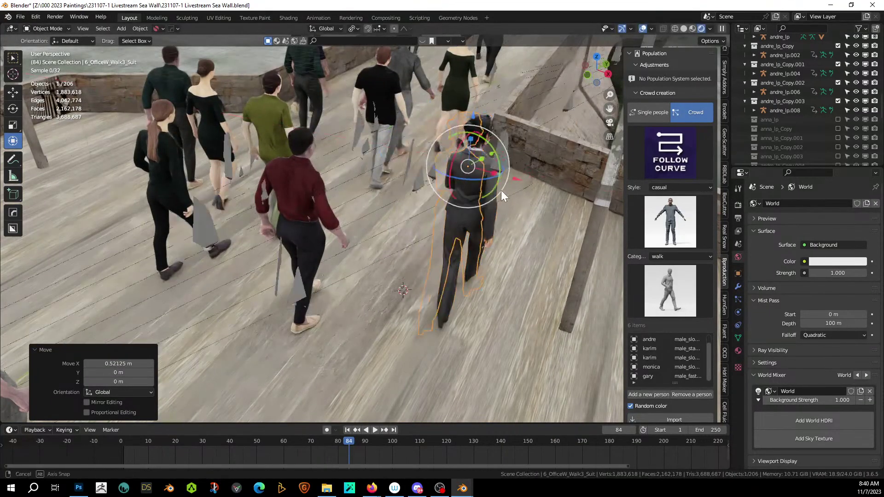
{"action": "mouse_move", "coordinate": [501, 189]}
{"action": "middle_mouse_down"}
{"action": "mouse_move", "coordinate": [465, 171]}
{"action": "mouse_move", "coordinate": [497, 175]}
{"action": "middle_mouse_up"}
{"action": "scroll", "coordinate": [469, 173], "scroll_direction": "down", "scroll_amount": 3}
{"action": "scroll", "coordinate": [477, 171], "scroll_direction": "up", "scroll_amount": 3}
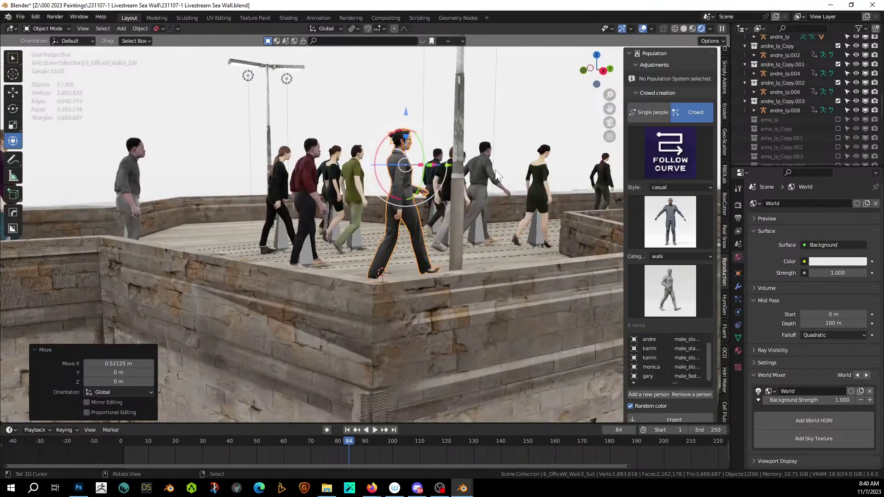
{"action": "scroll", "coordinate": [496, 171], "scroll_direction": "down", "scroll_amount": 2}
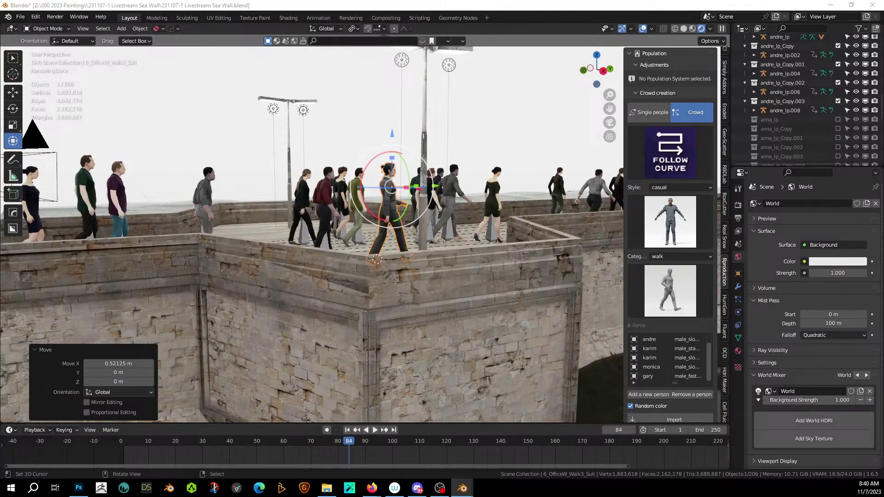
Step: Copy the masked woman in the blue-grey jacket from the OfficeW_POSED_2K window and paste her into the sea wall scene
{"action": "key", "text": "alt+Tab"}
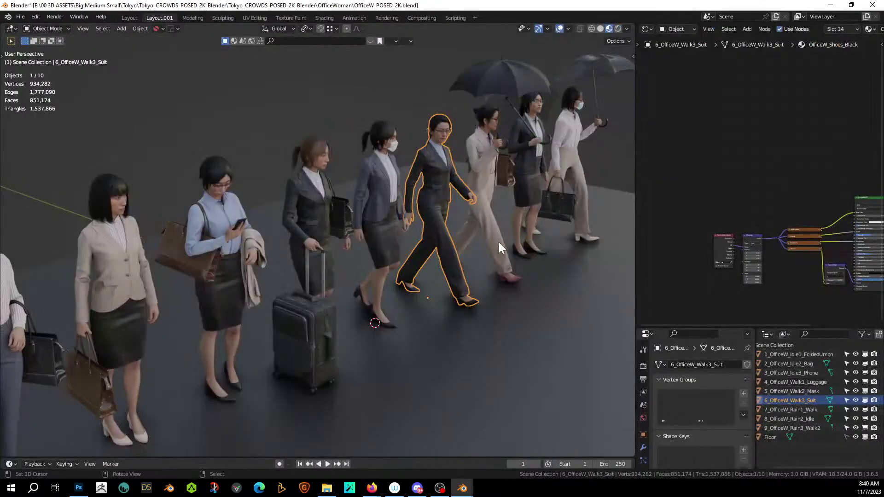
{"action": "middle_click_drag", "start_coordinate": [498, 242], "coordinate": [382, 258]}
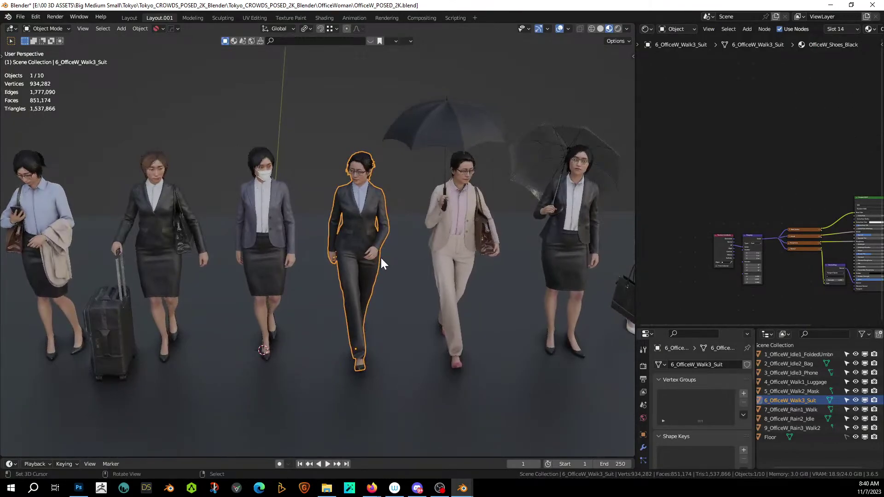
{"action": "left_click", "coordinate": [275, 218]}
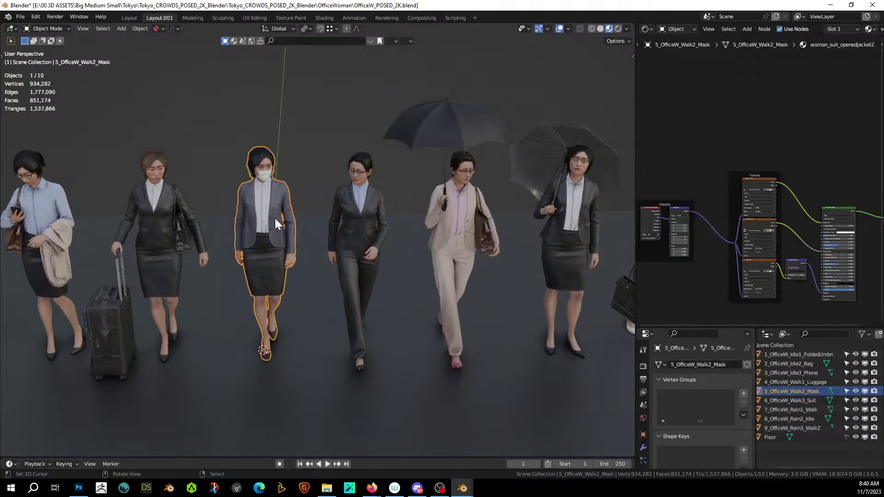
{"action": "key", "text": "ctrl+c"}
{"action": "left_click", "coordinate": [275, 218]}
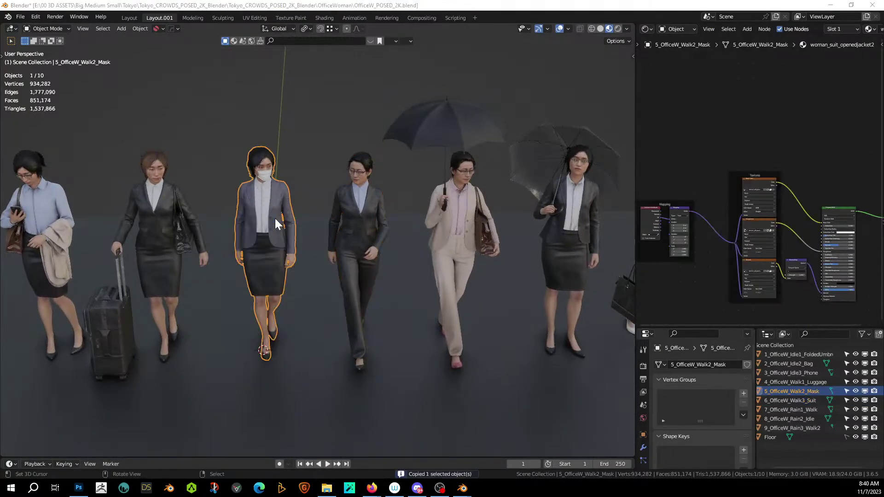
{"action": "key", "text": "alt+Tab"}
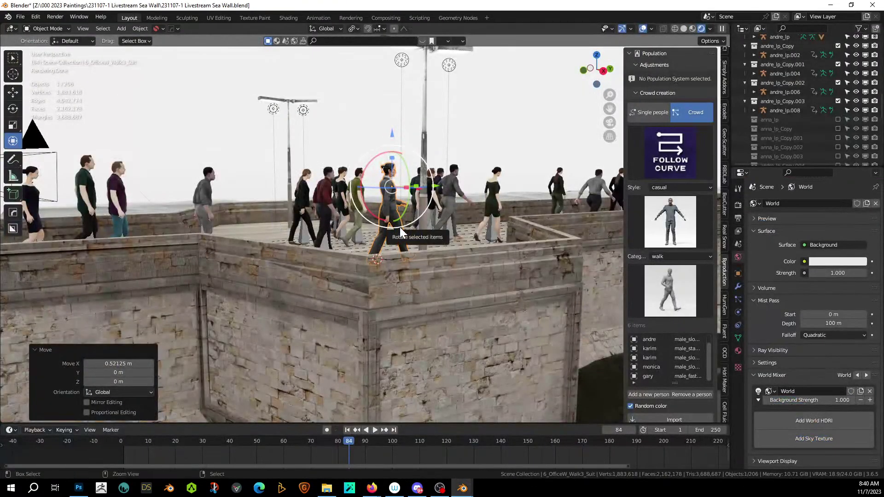
{"action": "key", "text": "ctrl+v"}
Step: Set the pasted masked woman's origin to the 3D cursor and bring her geometry to that origin
{"action": "left_click", "coordinate": [140, 27]}
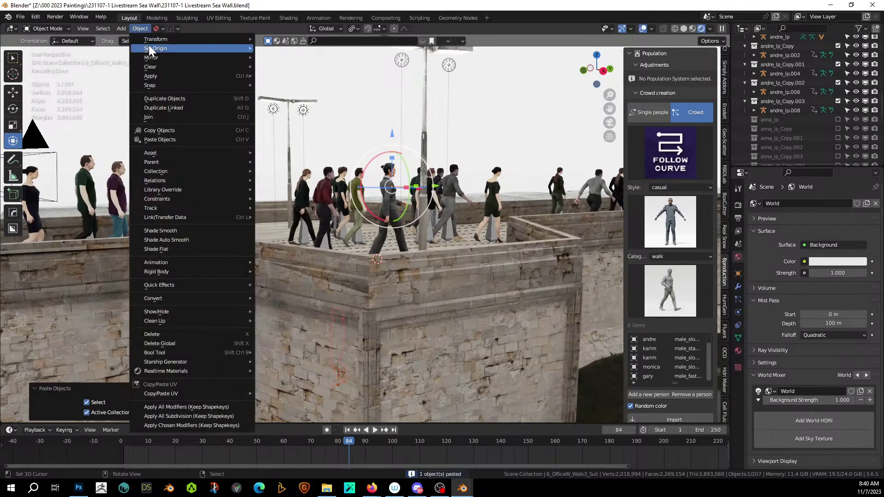
{"action": "mouse_move", "coordinate": [195, 49]}
{"action": "left_click", "coordinate": [332, 69]}
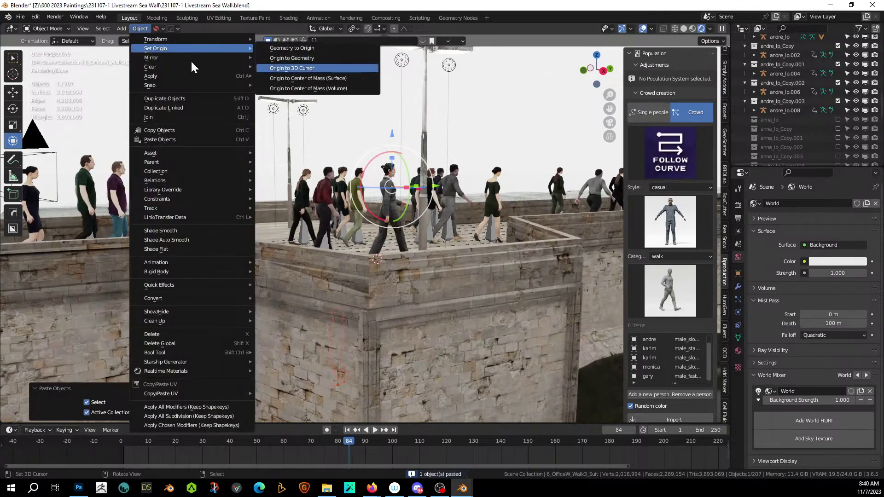
{"action": "left_click", "coordinate": [140, 28]}
{"action": "mouse_move", "coordinate": [154, 48]}
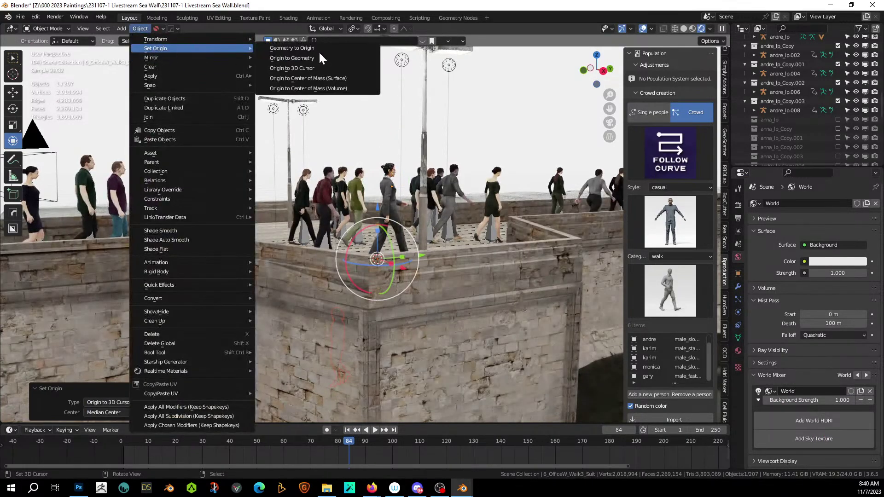
{"action": "left_click", "coordinate": [313, 48]}
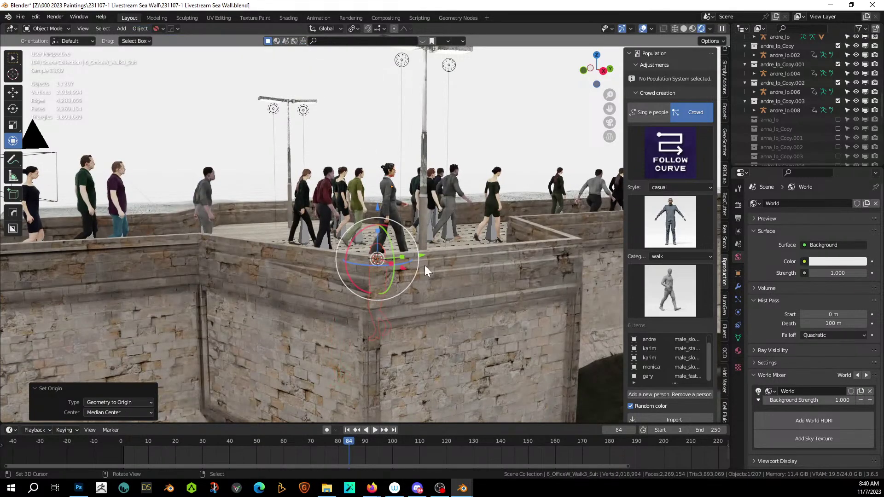
Step: Switch the viewport to solid shading and raise the masked woman along Z out of the walkway deck
{"action": "left_click", "coordinate": [684, 28]}
{"action": "scroll", "coordinate": [401, 245], "scroll_direction": "up", "scroll_amount": 2}
{"action": "middle_click_drag", "start_coordinate": [410, 268], "coordinate": [412, 276]}
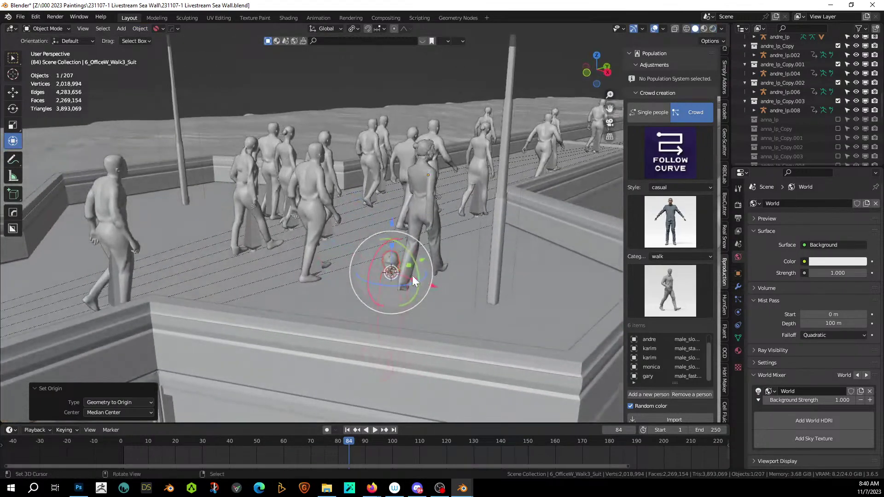
{"action": "left_click", "coordinate": [473, 306]}
{"action": "key", "text": "g"}
{"action": "key", "text": "z"}
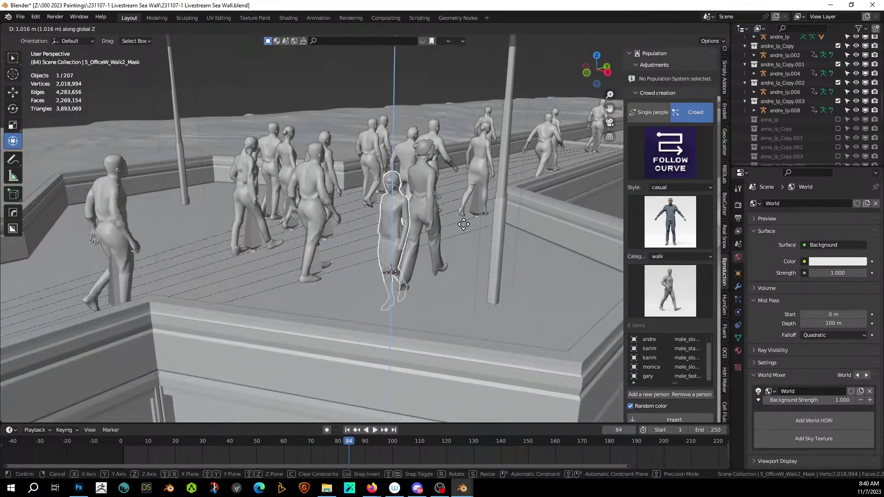
Step: Raise the masked office woman about 1.47 m along Z and rotate her 180° about the Z axis
{"action": "left_click", "coordinate": [460, 191]}
{"action": "type", "text": "r"}
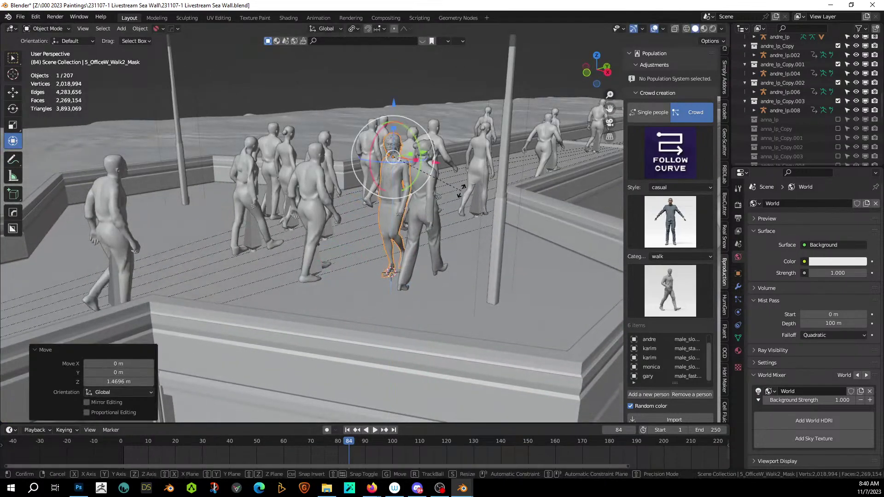
{"action": "type", "text": "z180"}
{"action": "key", "text": "Return"}
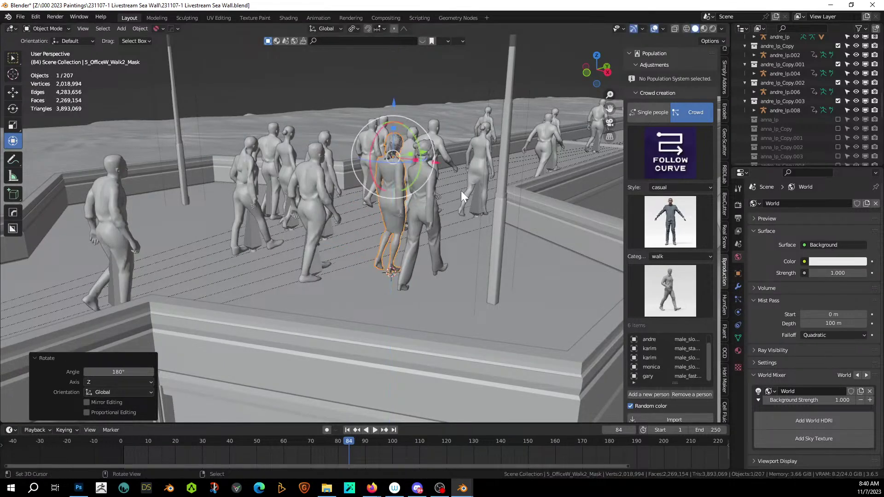
Step: Move the masked office woman about 0.31 m along Y beside the other walking woman
{"action": "scroll", "coordinate": [461, 191], "scroll_direction": "up", "scroll_amount": 3}
{"action": "middle_click_drag", "start_coordinate": [476, 203], "coordinate": [367, 438]}
{"action": "key", "text": "g"}
{"action": "key", "text": "y"}
{"action": "left_click", "coordinate": [417, 234]}
{"action": "scroll", "coordinate": [354, 192], "scroll_direction": "down", "scroll_amount": 5}
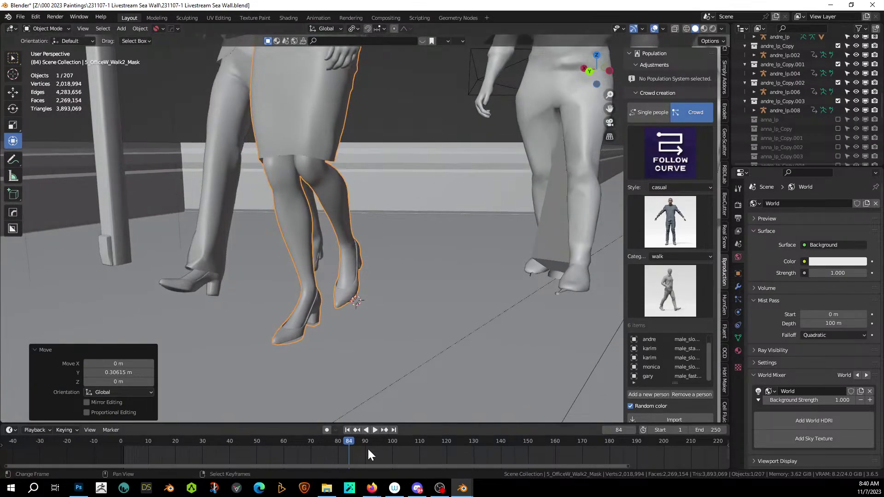
Step: Raise the masked office woman about 0.006 m along Z so her shoes meet the floor, and check her placement
{"action": "key", "text": "g"}
{"action": "key", "text": "z"}
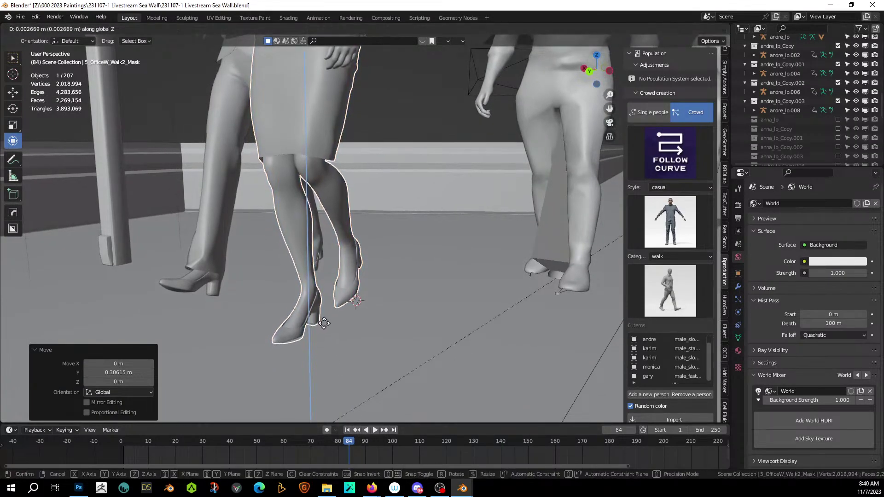
{"action": "left_click", "coordinate": [326, 322]}
{"action": "middle_click_drag", "start_coordinate": [326, 322], "coordinate": [567, 372]}
{"action": "scroll", "coordinate": [477, 379], "scroll_direction": "down", "scroll_amount": 3}
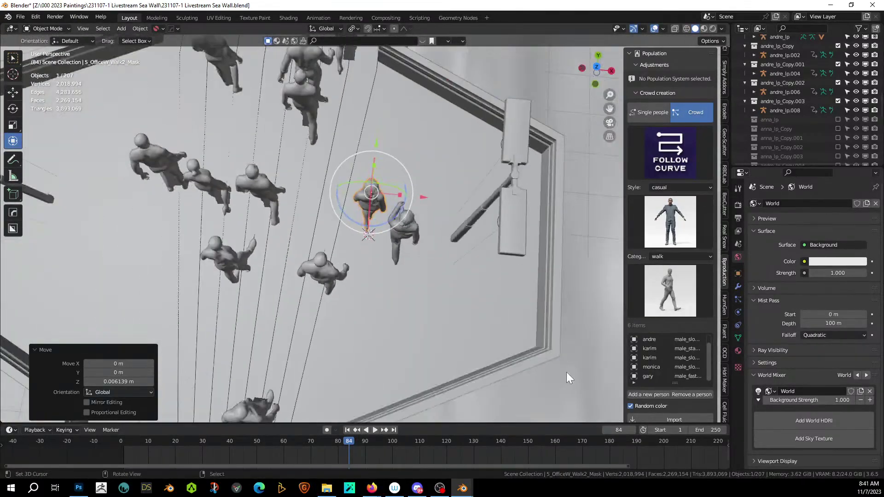
{"action": "middle_click_drag", "start_coordinate": [414, 229], "coordinate": [421, 118]}
{"action": "middle_click_drag", "start_coordinate": [416, 206], "coordinate": [292, 141]}
Step: Switch to the OfficeW_POSED_2K file and copy the standing woman with the folded umbrella
{"action": "key", "text": "alt+Tab"}
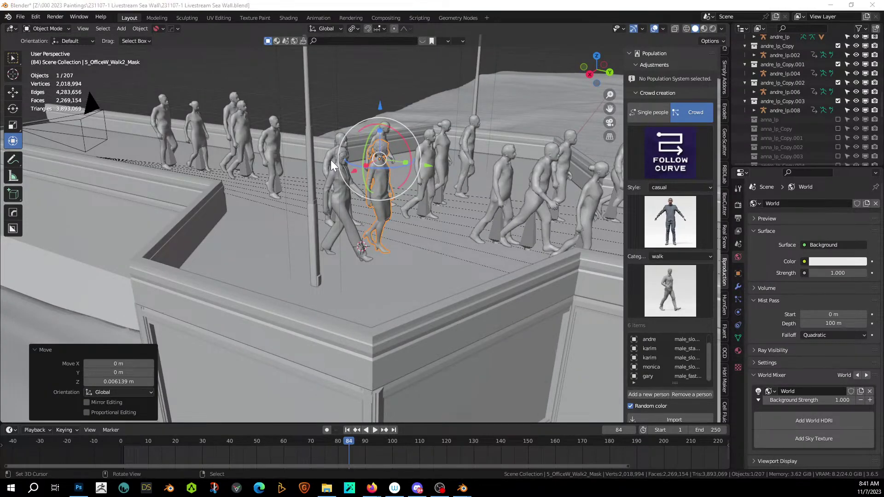
{"action": "scroll", "coordinate": [157, 249], "scroll_direction": "down", "scroll_amount": 3}
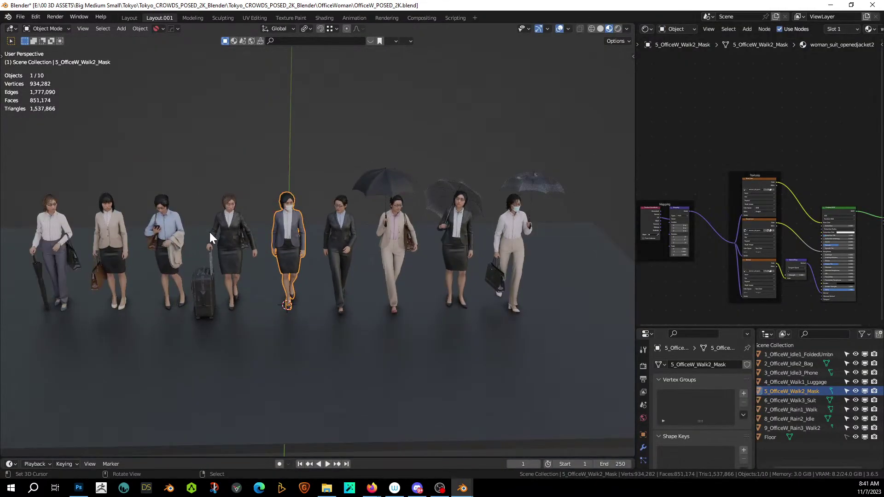
{"action": "middle_click_drag", "start_coordinate": [210, 237], "coordinate": [286, 231]}
{"action": "left_click", "coordinate": [153, 212]}
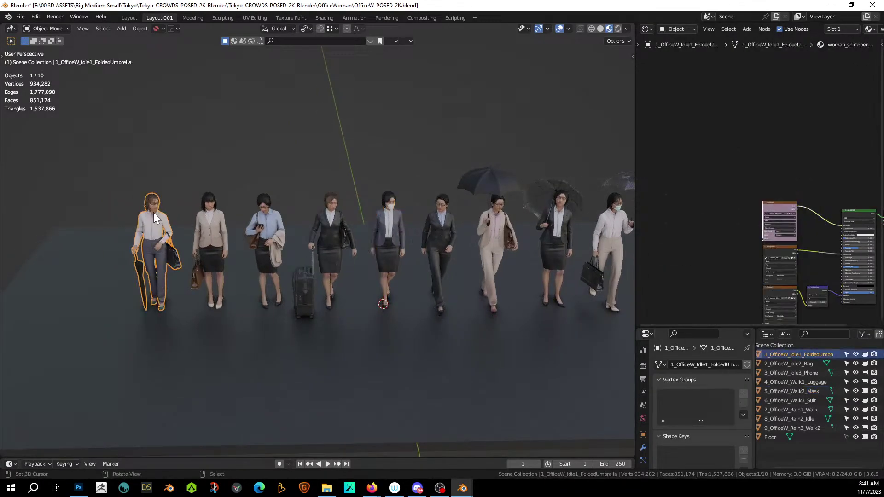
{"action": "right_click", "coordinate": [153, 211]}
{"action": "left_click", "coordinate": [153, 212]}
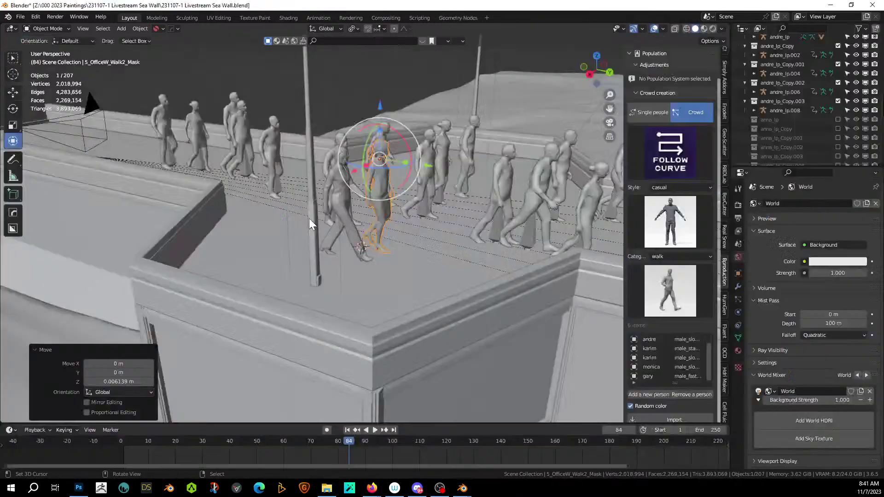
Step: Paste the copied woman into the sea wall scene and set her origin to the 3D cursor
{"action": "key", "text": "alt+Tab"}
{"action": "key", "text": "ctrl+v"}
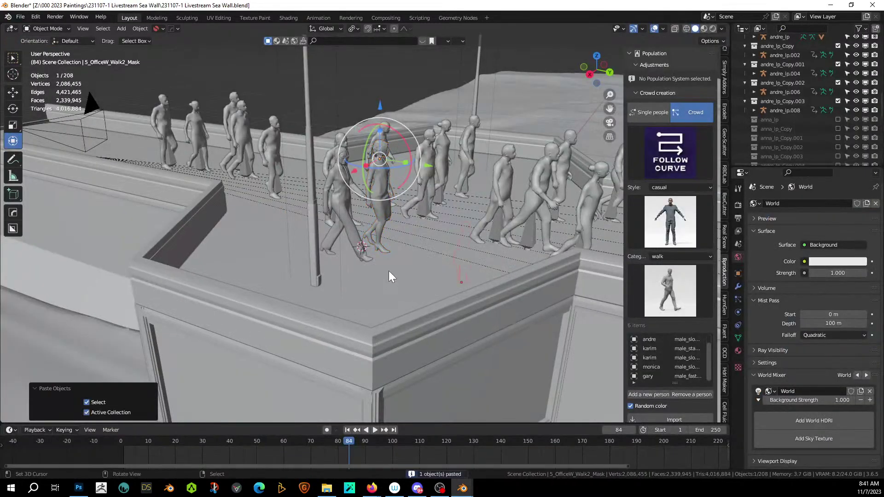
{"action": "left_click", "coordinate": [140, 29]}
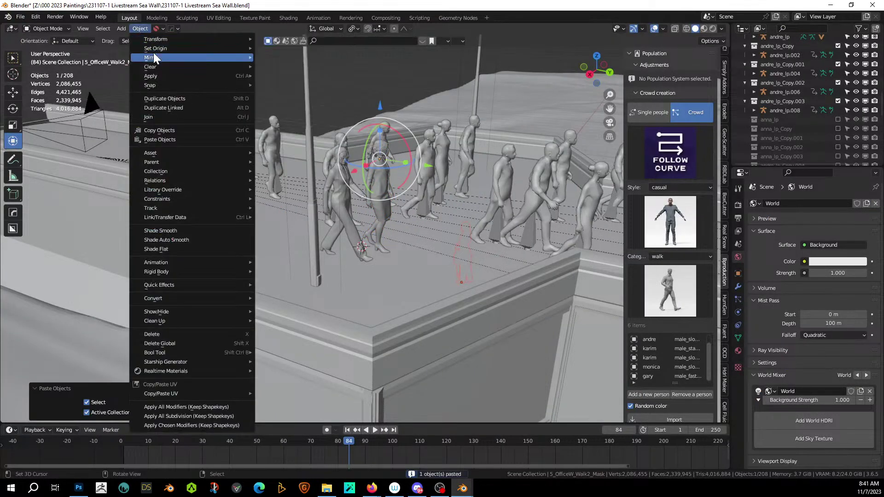
{"action": "mouse_move", "coordinate": [154, 50]}
{"action": "left_click", "coordinate": [315, 69]}
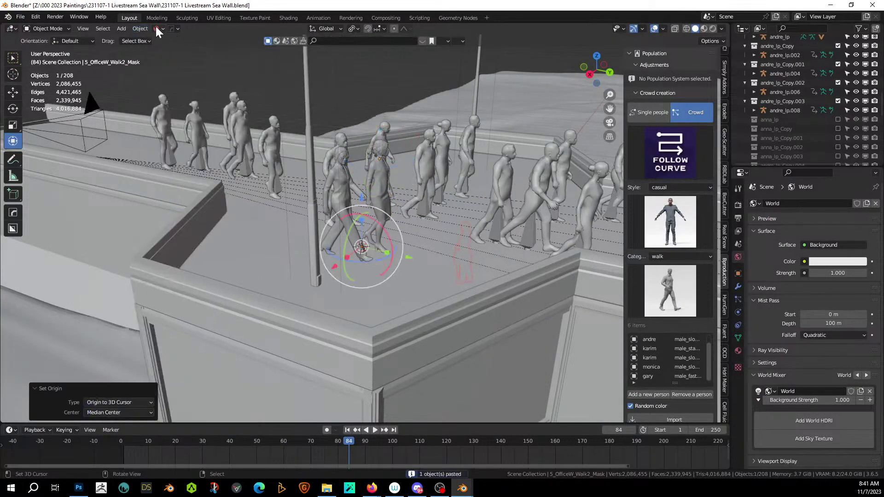
Step: Move the pasted woman's geometry to its origin and make her the active object
{"action": "left_click", "coordinate": [143, 28]}
{"action": "mouse_move", "coordinate": [153, 49]}
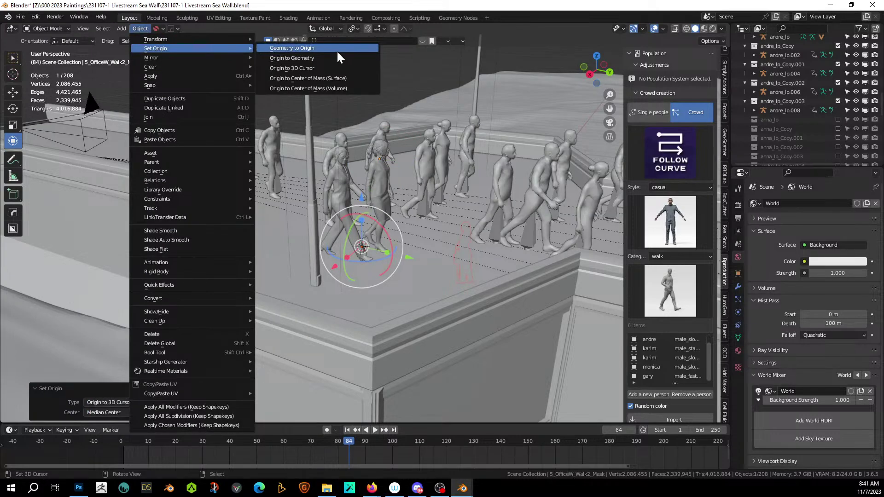
{"action": "left_click", "coordinate": [336, 51]}
{"action": "left_click", "coordinate": [394, 245]}
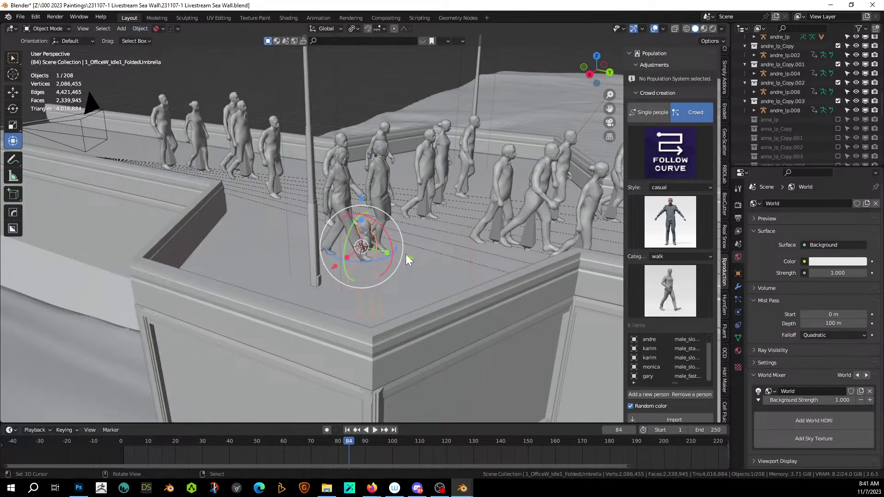
Step: Move the umbrella woman about 1.69 m along X and raise her about 1.26 m along Z onto the walkway
{"action": "key", "text": "g"}
{"action": "key", "text": "x"}
{"action": "left_click", "coordinate": [336, 292]}
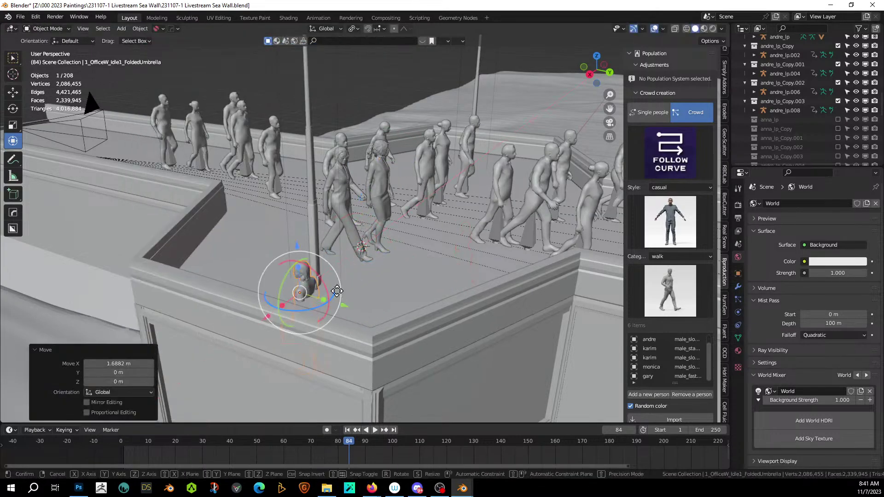
{"action": "key", "text": "g"}
{"action": "key", "text": "z"}
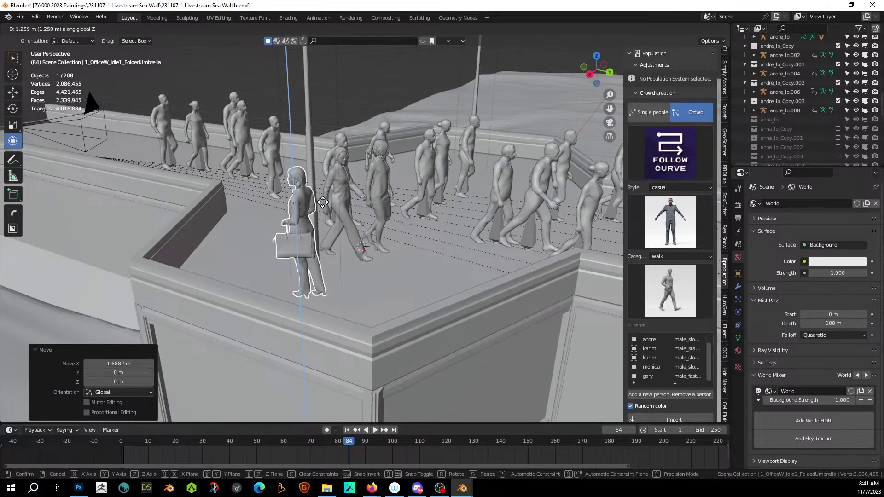
{"action": "left_click", "coordinate": [323, 203]}
Step: Lower the umbrella woman about 0.008 m along Z so her feet meet the walkway
{"action": "middle_click_drag", "start_coordinate": [323, 203], "coordinate": [350, 197]}
{"action": "scroll", "coordinate": [373, 226], "scroll_direction": "up", "scroll_amount": 2}
{"action": "scroll", "coordinate": [468, 225], "scroll_direction": "up", "scroll_amount": 2}
{"action": "key", "text": "g"}
{"action": "key", "text": "z"}
{"action": "left_click", "coordinate": [435, 198]}
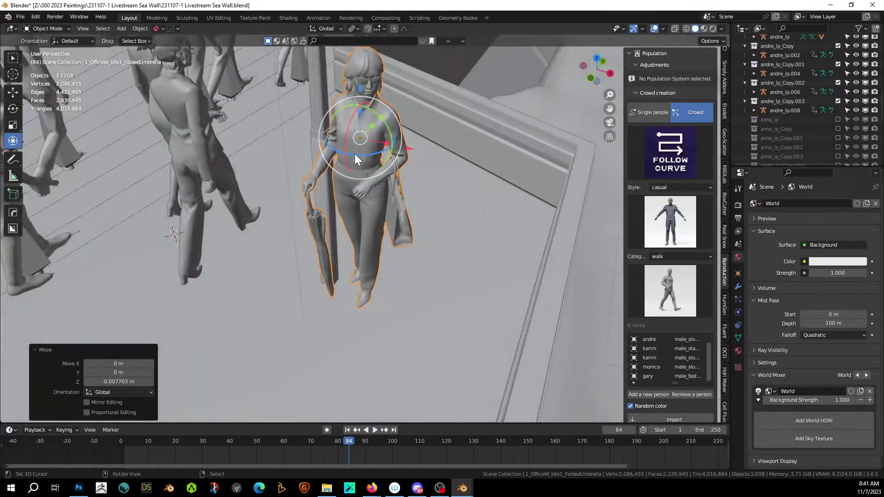
Step: Rotate the umbrella woman about the Z axis by about 23° and by a further 67° or so
{"action": "key", "text": "r"}
{"action": "key", "text": "z"}
{"action": "left_click", "coordinate": [370, 163]}
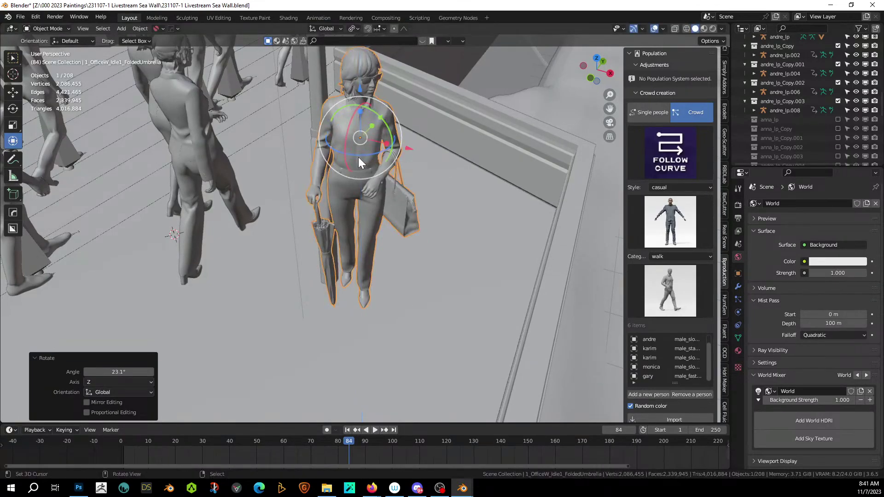
{"action": "key", "text": "r"}
{"action": "key", "text": "z"}
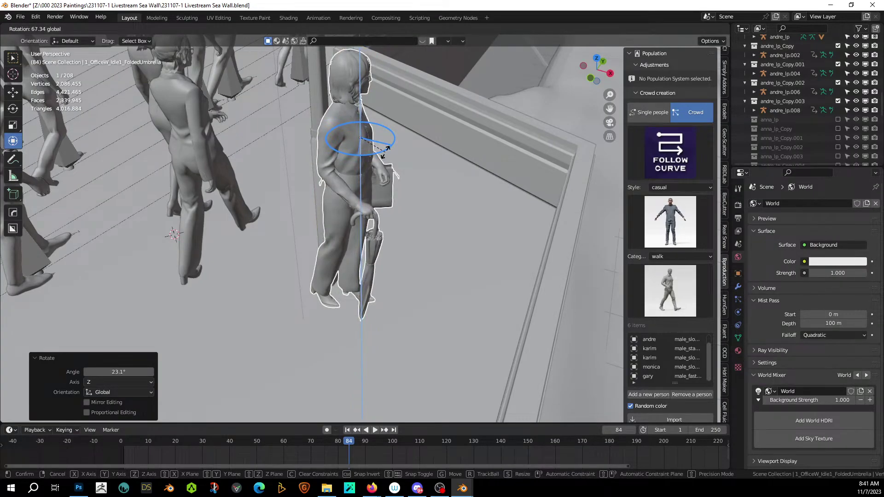
{"action": "left_click", "coordinate": [363, 164]}
Step: Move the umbrella woman about 0.63 m along X
{"action": "key", "text": "g"}
{"action": "key", "text": "x"}
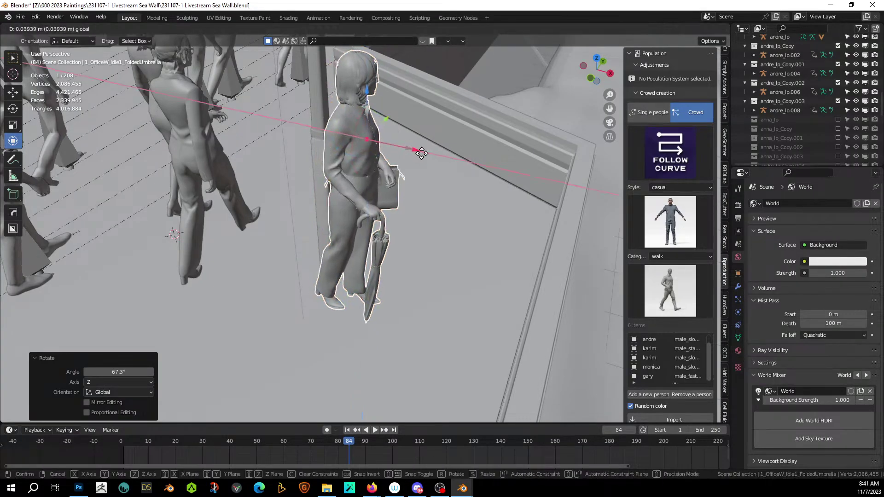
{"action": "left_click", "coordinate": [515, 199]}
Step: Move the umbrella woman about -1.36 m along Y at the wall's corner and save the scene
{"action": "middle_click_drag", "start_coordinate": [515, 199], "coordinate": [402, 214]}
{"action": "key", "text": "g"}
{"action": "key", "text": "y"}
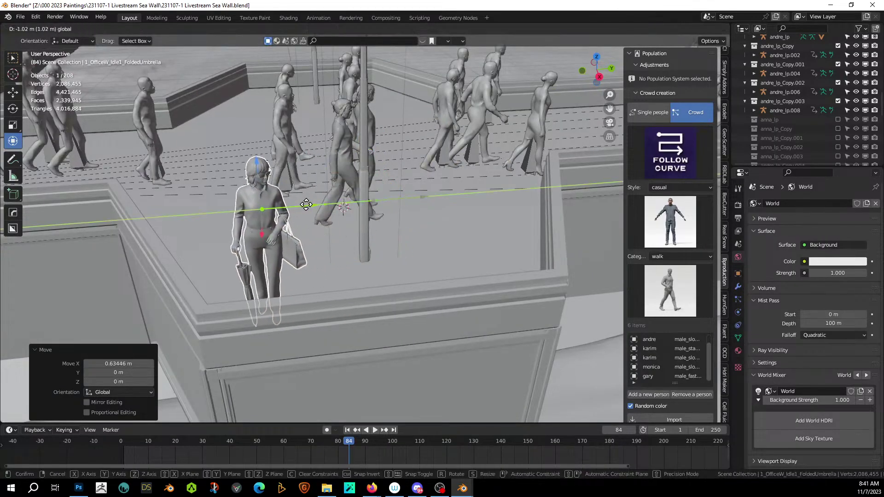
{"action": "left_click", "coordinate": [275, 205]}
{"action": "middle_click_drag", "start_coordinate": [275, 205], "coordinate": [354, 167]}
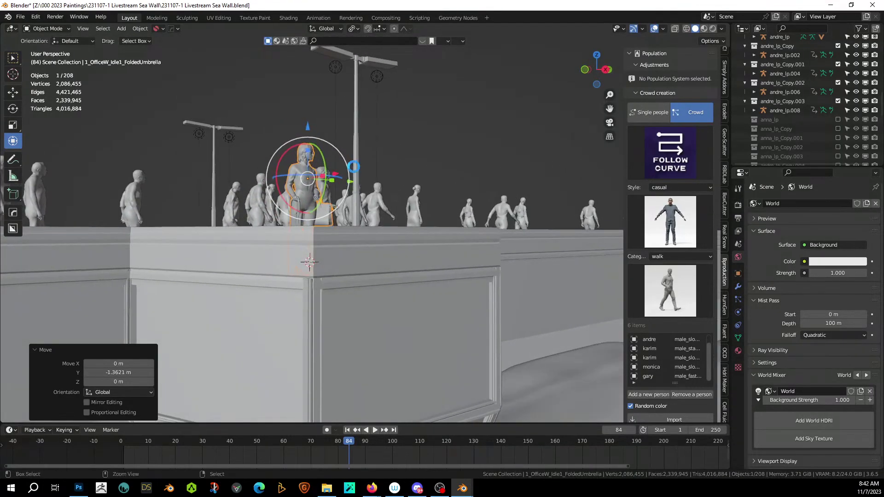
{"action": "key", "text": "ctrl+s"}
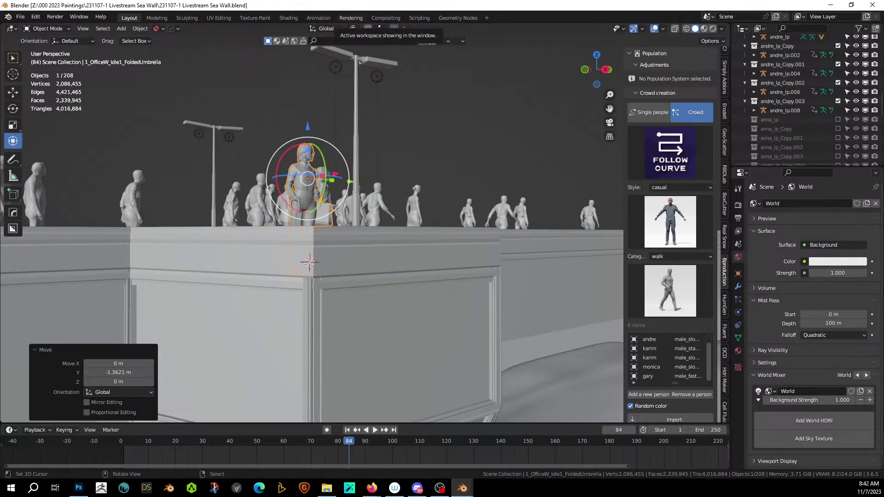
Step: Switch to the office woman asset file and open Man_POSED_2K.blend from the Man folder without saving changes
{"action": "key", "text": "alt+Tab"}
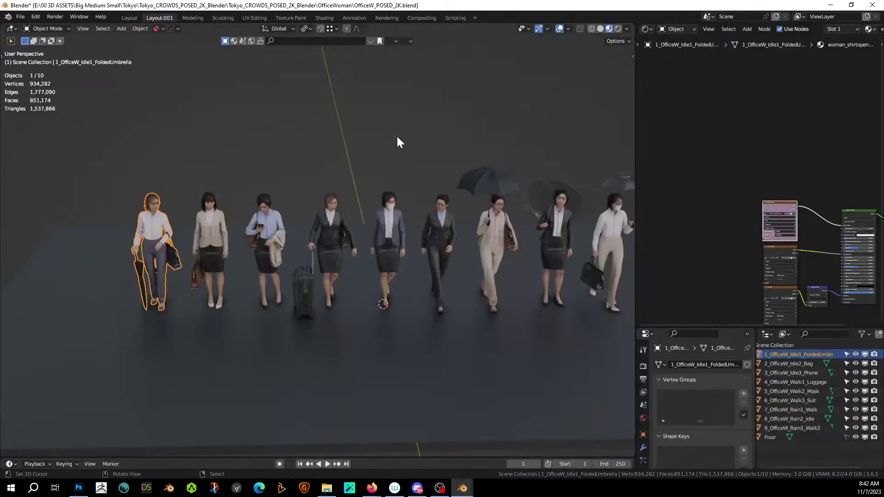
{"action": "left_click", "coordinate": [20, 17]}
{"action": "left_click", "coordinate": [34, 42]}
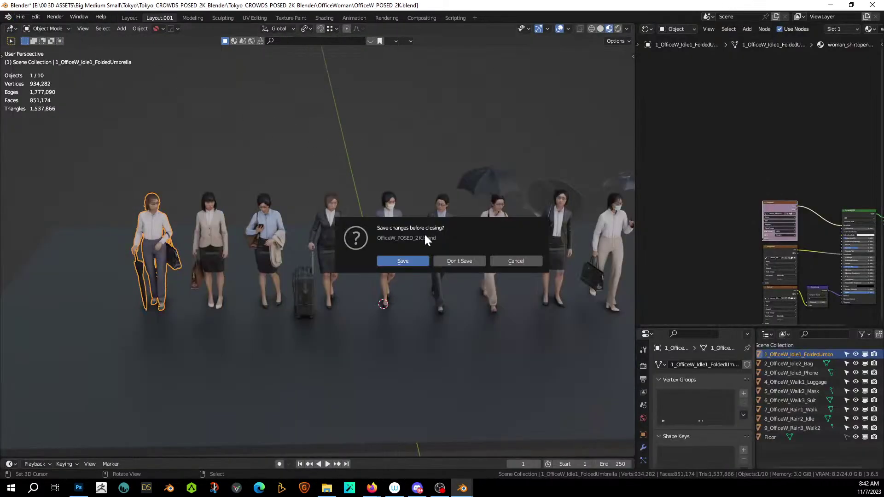
{"action": "left_click", "coordinate": [457, 261]}
{"action": "left_click", "coordinate": [292, 121]}
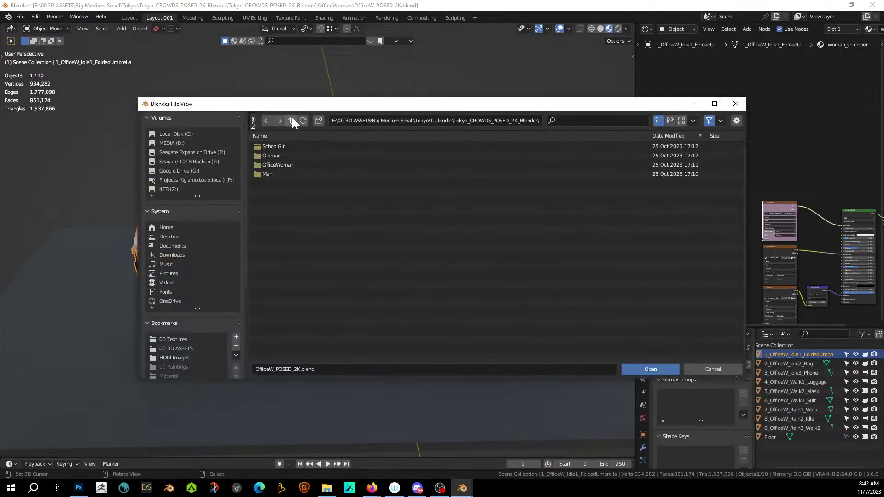
{"action": "left_click", "coordinate": [268, 174]}
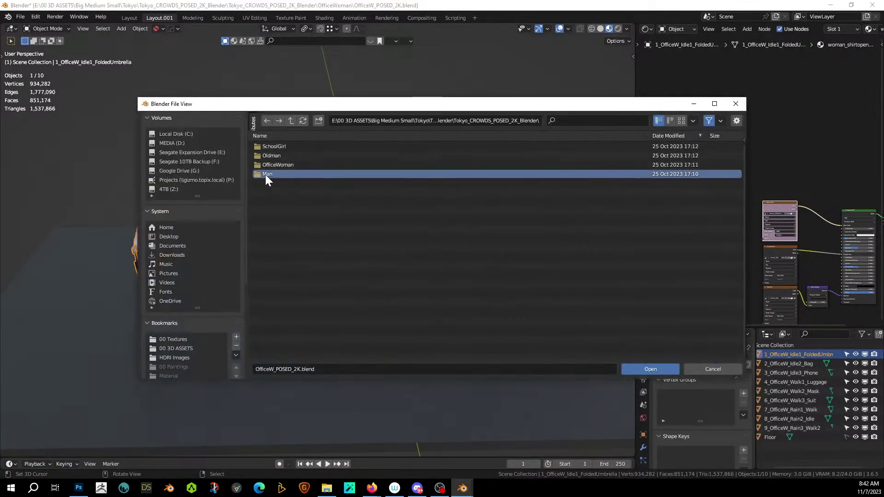
{"action": "double_click", "coordinate": [275, 155]}
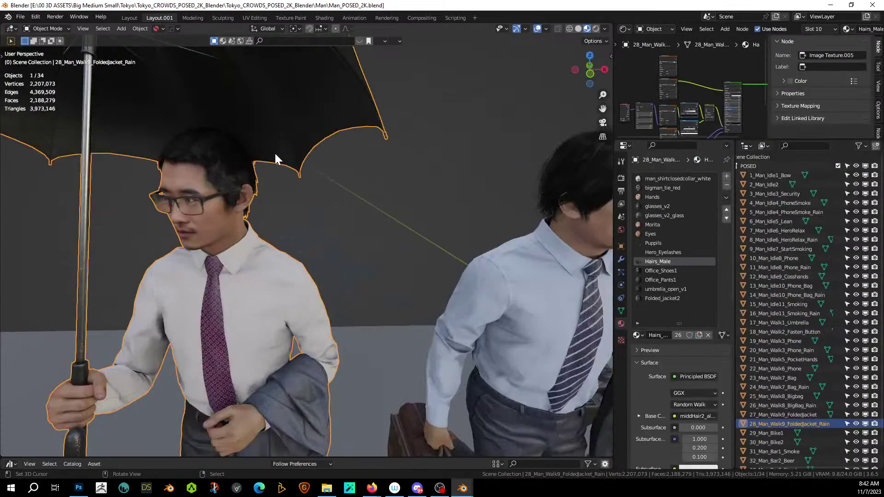
Step: Look over the rows of posed men for a figure that suits the walkway crowd
{"action": "scroll", "coordinate": [313, 314], "scroll_direction": "down", "scroll_amount": 5}
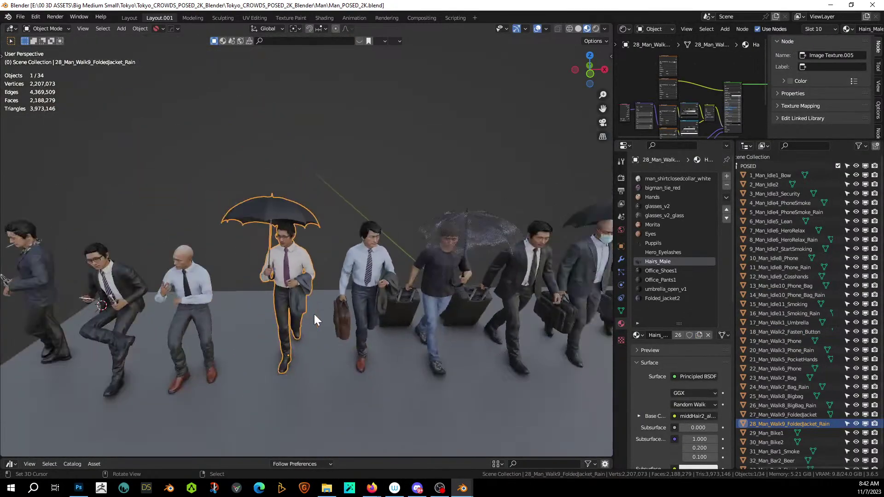
{"action": "middle_click_drag", "start_coordinate": [315, 315], "coordinate": [355, 319]}
{"action": "scroll", "coordinate": [334, 319], "scroll_direction": "up", "scroll_amount": 5}
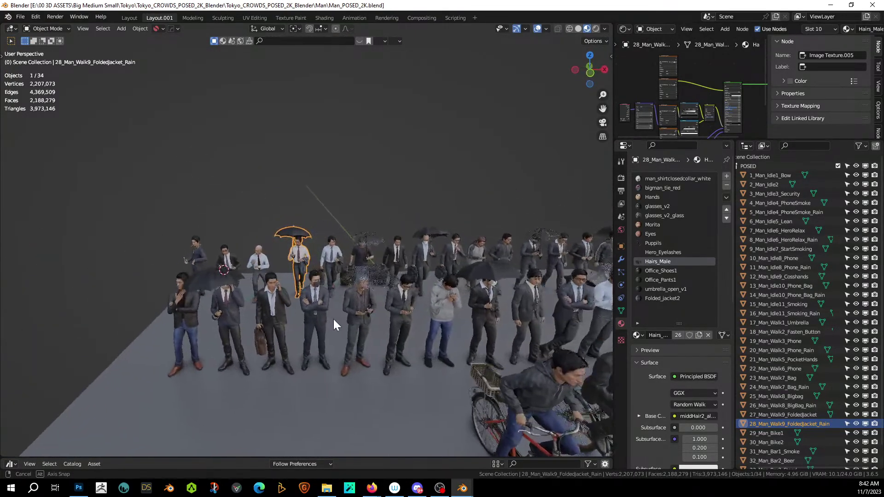
{"action": "scroll", "coordinate": [298, 322], "scroll_direction": "down", "scroll_amount": 2}
{"action": "scroll", "coordinate": [428, 363], "scroll_direction": "down", "scroll_amount": 4}
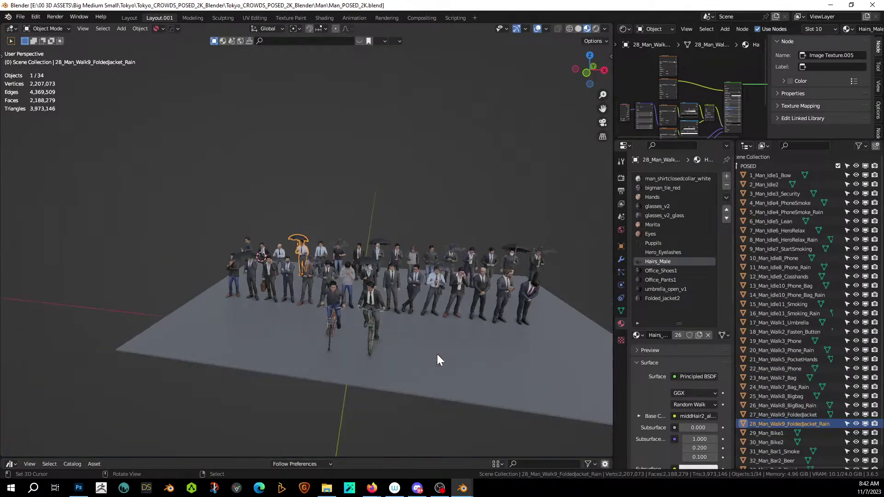
{"action": "middle_click_drag", "start_coordinate": [438, 355], "coordinate": [358, 350]}
{"action": "scroll", "coordinate": [370, 373], "scroll_direction": "up", "scroll_amount": 4}
{"action": "scroll", "coordinate": [353, 351], "scroll_direction": "up", "scroll_amount": 3}
{"action": "scroll", "coordinate": [338, 351], "scroll_direction": "up", "scroll_amount": 2}
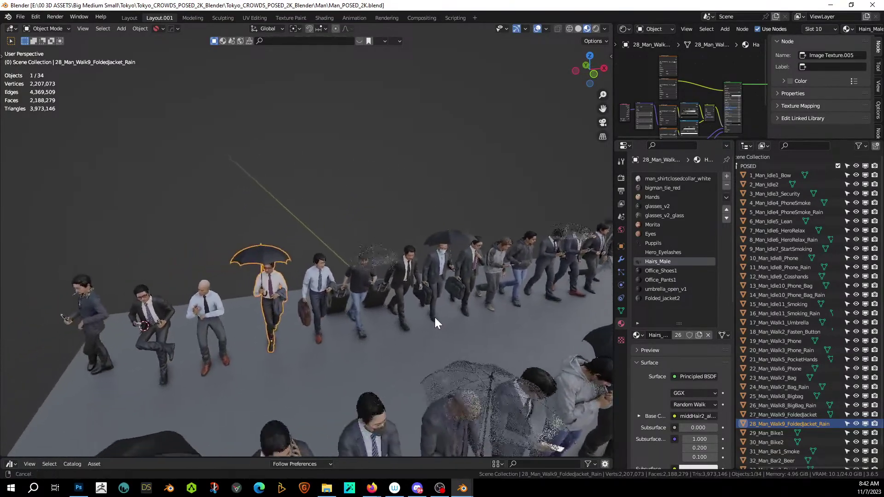
{"action": "middle_click_drag", "start_coordinate": [456, 318], "coordinate": [330, 305]}
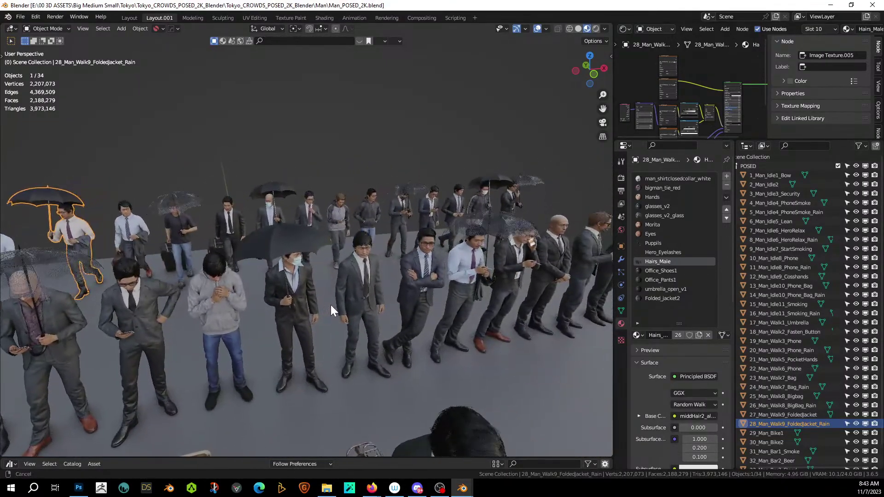
{"action": "middle_click_drag", "start_coordinate": [449, 294], "coordinate": [377, 304], "text": "shift"}
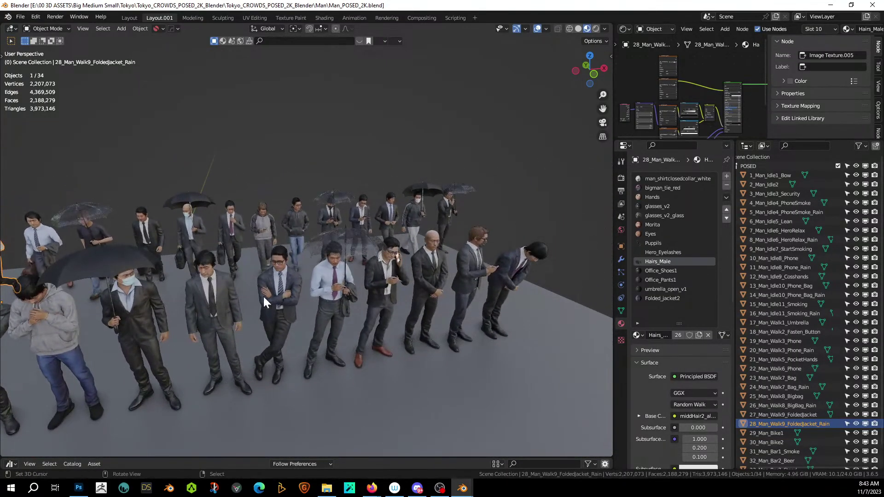
Step: Copy the standing man in the dark suit, 7_Man_Idle6_HeroRelax
{"action": "left_click", "coordinate": [223, 289]}
{"action": "right_click", "coordinate": [223, 289]}
{"action": "left_click", "coordinate": [223, 289]}
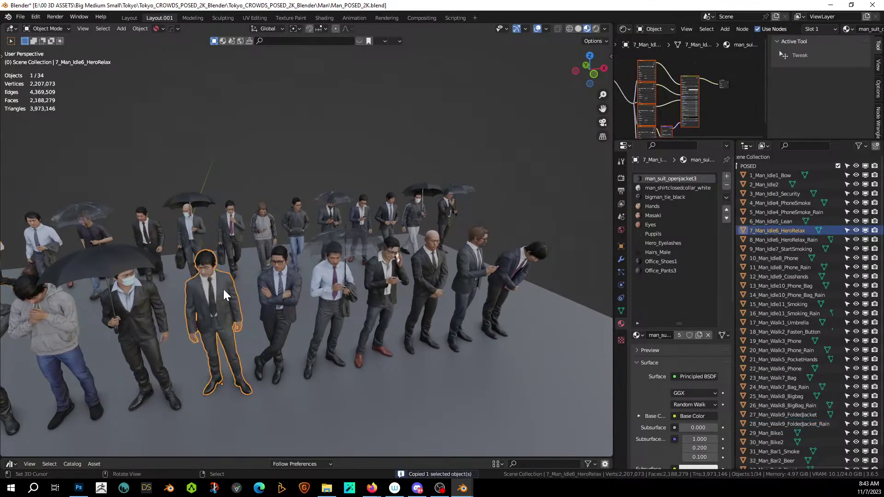
Step: Paste the suited man into the sea wall scene, set his origin to the 3D cursor and move his geometry to that origin
{"action": "key", "text": "alt+Tab"}
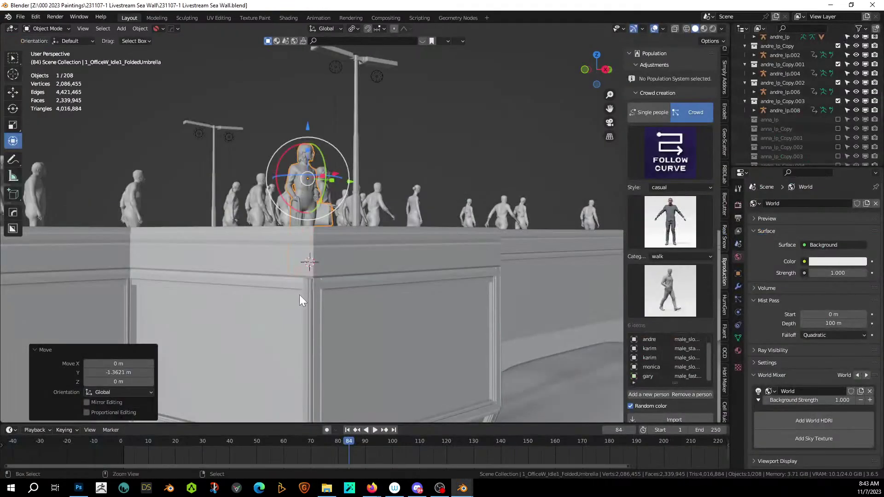
{"action": "key", "text": "ctrl+v"}
{"action": "left_click", "coordinate": [137, 29]}
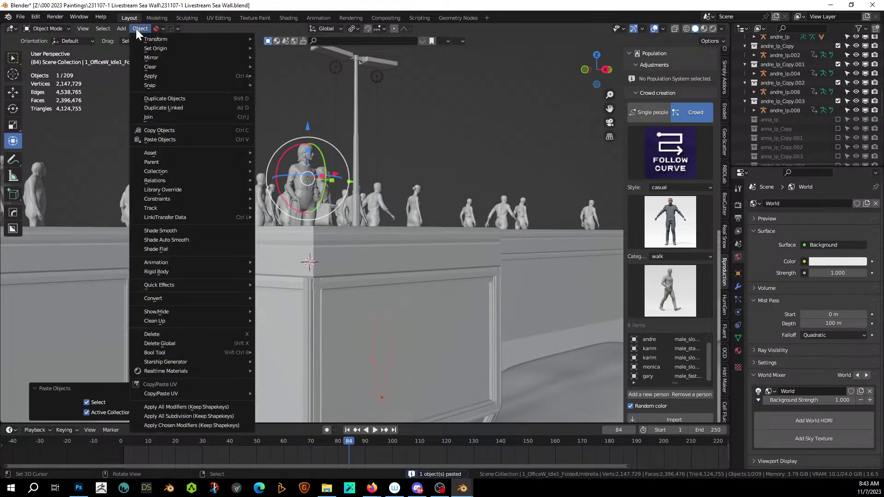
{"action": "mouse_move", "coordinate": [149, 49]}
{"action": "left_click", "coordinate": [303, 68]}
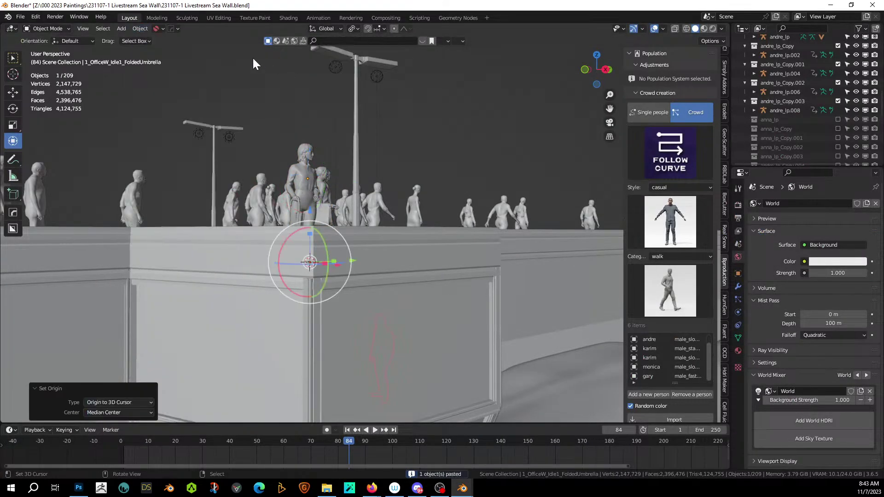
{"action": "left_click", "coordinate": [141, 28]}
{"action": "mouse_move", "coordinate": [216, 50]}
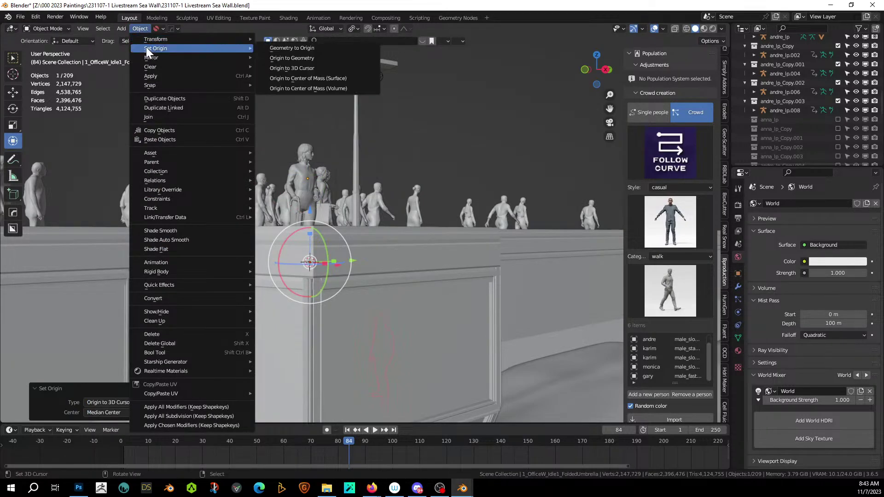
{"action": "left_click", "coordinate": [286, 48]}
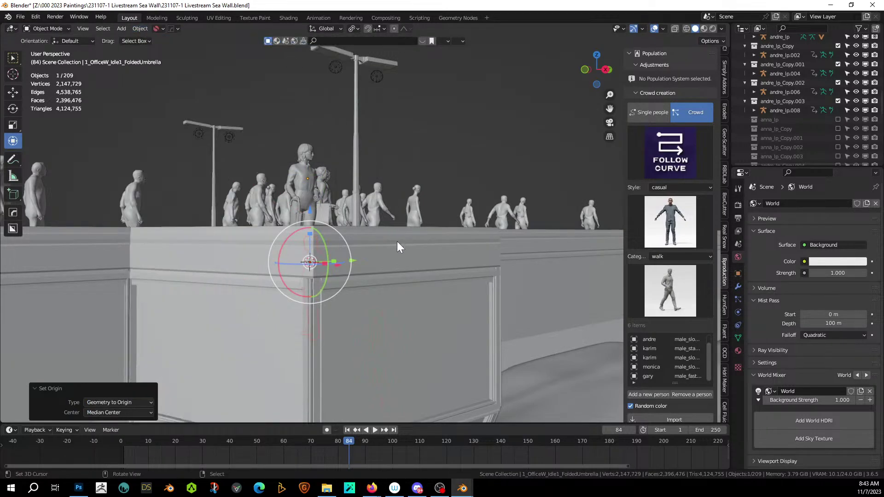
Step: Move the suited man about 1.77 m along X and raise him about 1.33 m onto the walkway
{"action": "key", "text": "KP_Decimal"}
{"action": "middle_click_drag", "start_coordinate": [398, 243], "coordinate": [417, 326]}
{"action": "scroll", "coordinate": [416, 326], "scroll_direction": "down", "scroll_amount": 5}
{"action": "right_click", "coordinate": [362, 185]}
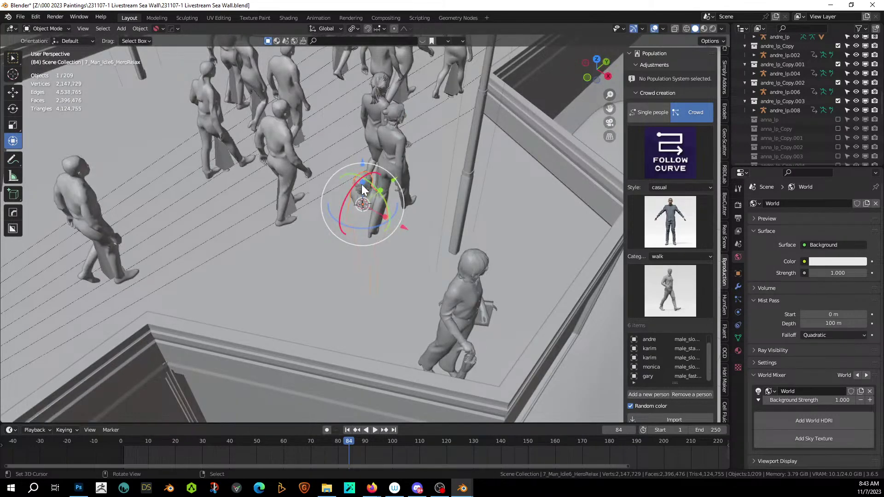
{"action": "left_click_drag", "start_coordinate": [402, 228], "coordinate": [522, 282]}
{"action": "middle_click_drag", "start_coordinate": [528, 306], "coordinate": [440, 301]}
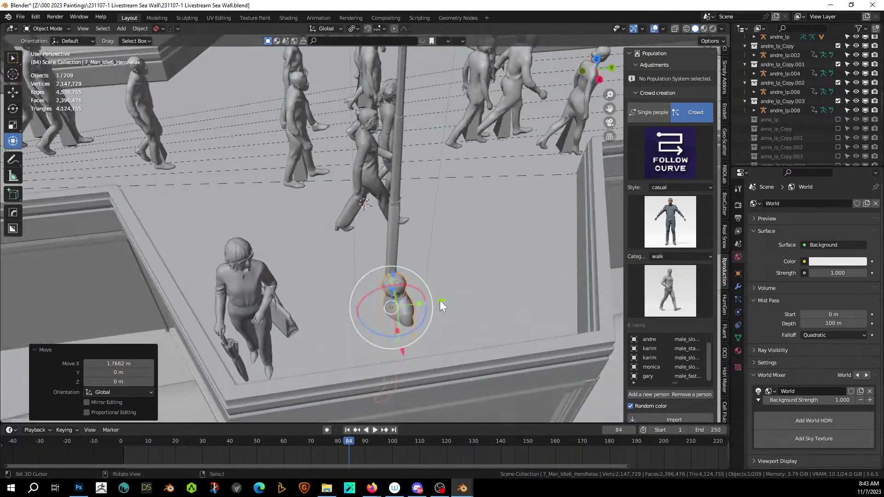
{"action": "key", "text": "g"}
{"action": "key", "text": "z"}
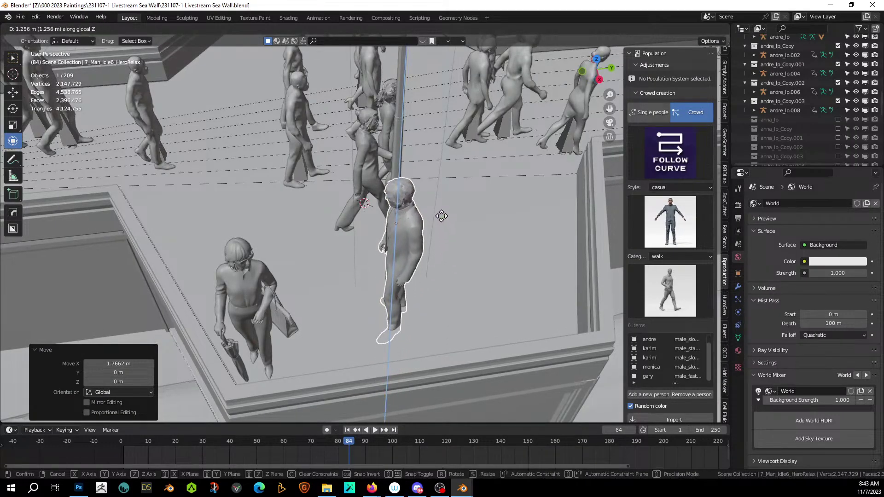
{"action": "left_click", "coordinate": [436, 212]}
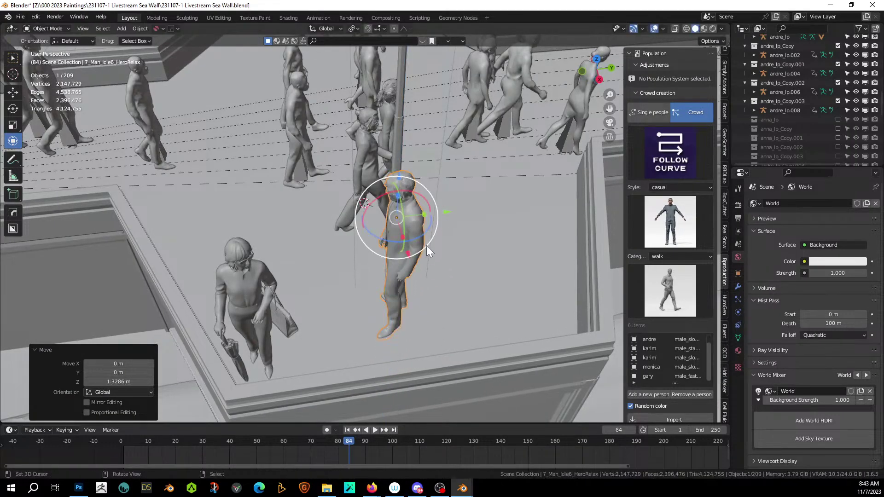
Step: Turn the suited man to face outward over the wall, move him about 1.53 m along Y and save the scene
{"action": "left_click_drag", "start_coordinate": [386, 240], "coordinate": [623, 255]}
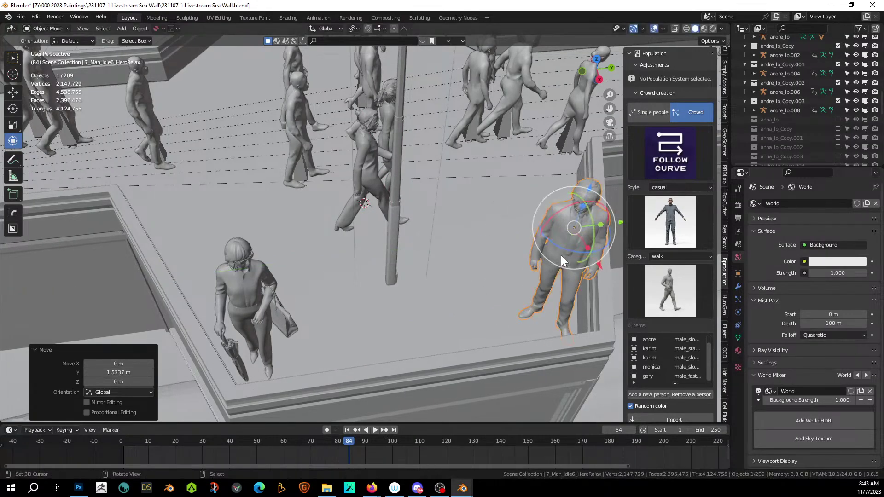
{"action": "middle_click_drag", "start_coordinate": [561, 255], "coordinate": [464, 255]}
{"action": "key", "text": "ctrl+s"}
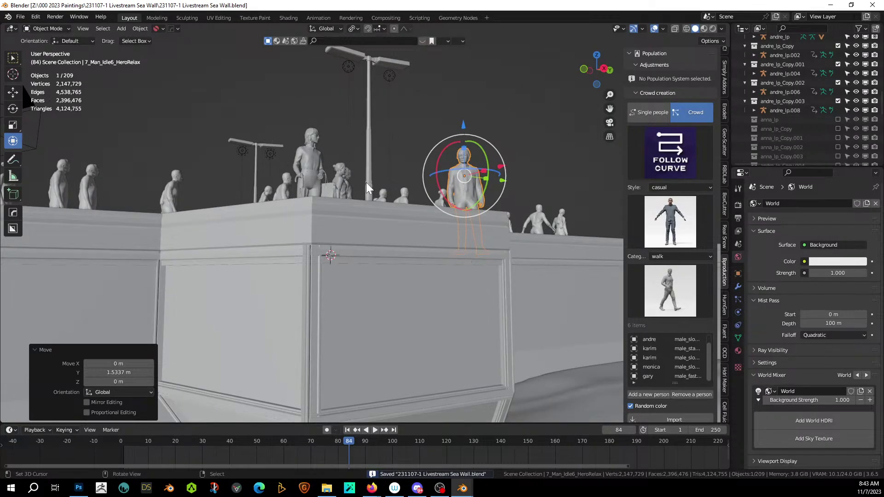
Step: Place the 3_Walk3_2K character on the walkway beside the suited man and rotate it 180° about Z
{"action": "middle_click_drag", "start_coordinate": [367, 183], "coordinate": [302, 148]}
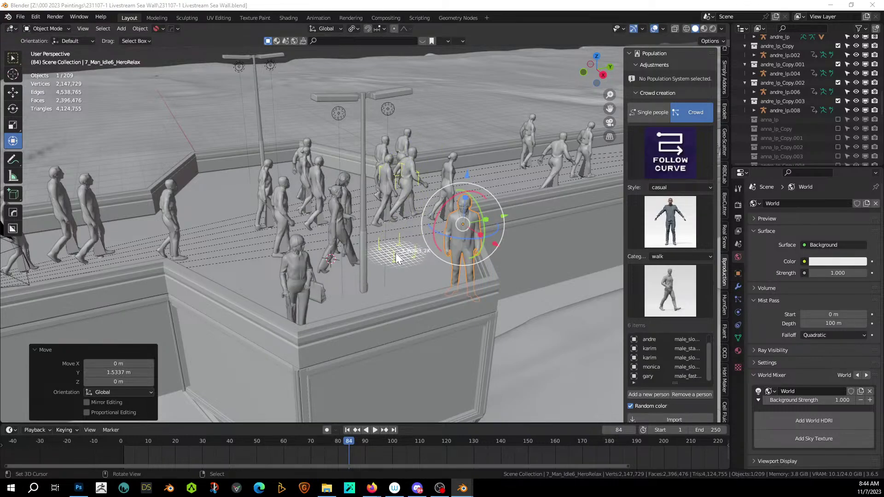
{"action": "left_click", "coordinate": [396, 253]}
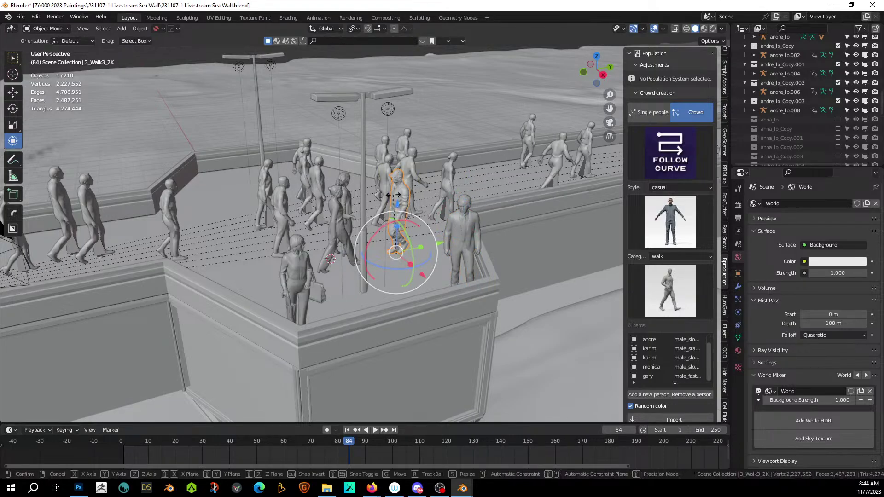
{"action": "type", "text": "rz180"}
{"action": "key", "text": "Return"}
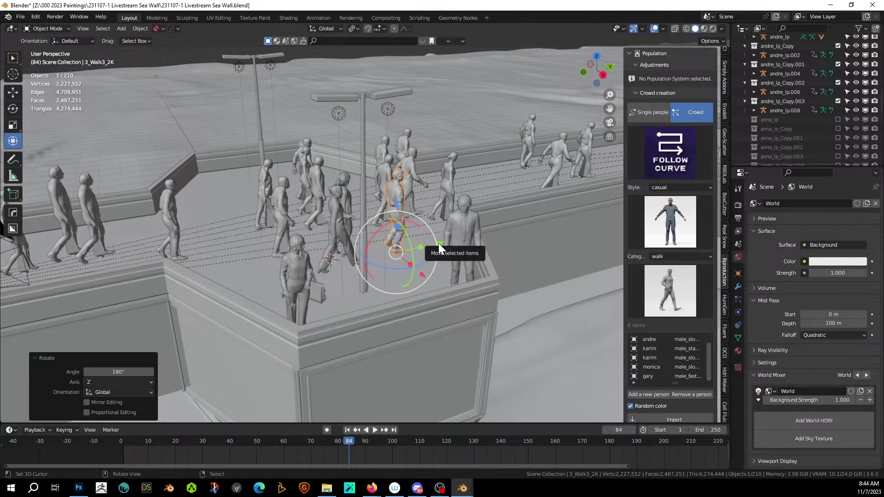
Step: Move the 3_Walk3_2K character about -3.19 m along Y to behind the umbrella woman and save the scene
{"action": "key", "text": "g"}
{"action": "key", "text": "y"}
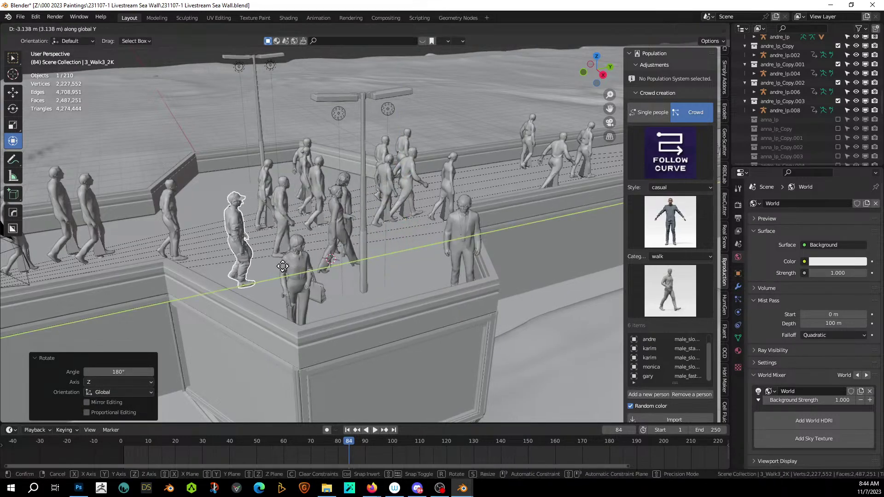
{"action": "left_click", "coordinate": [284, 257]}
{"action": "middle_click_drag", "start_coordinate": [284, 257], "coordinate": [353, 239]}
{"action": "scroll", "coordinate": [280, 234], "scroll_direction": "up", "scroll_amount": 4}
{"action": "key", "text": "ctrl+s"}
{"action": "scroll", "coordinate": [389, 256], "scroll_direction": "down", "scroll_amount": 3}
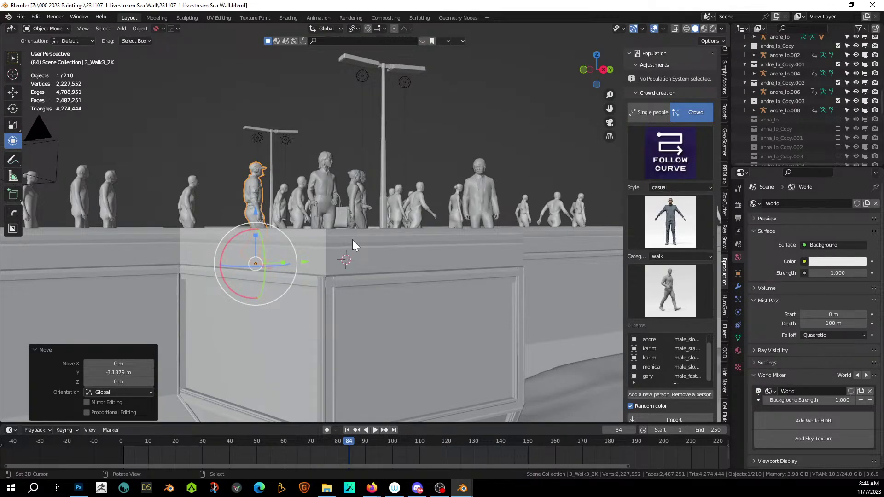
Step: Place the 3D cursor on the open floor between the lamp post and the suited man
{"action": "middle_click_drag", "start_coordinate": [420, 269], "coordinate": [400, 310]}
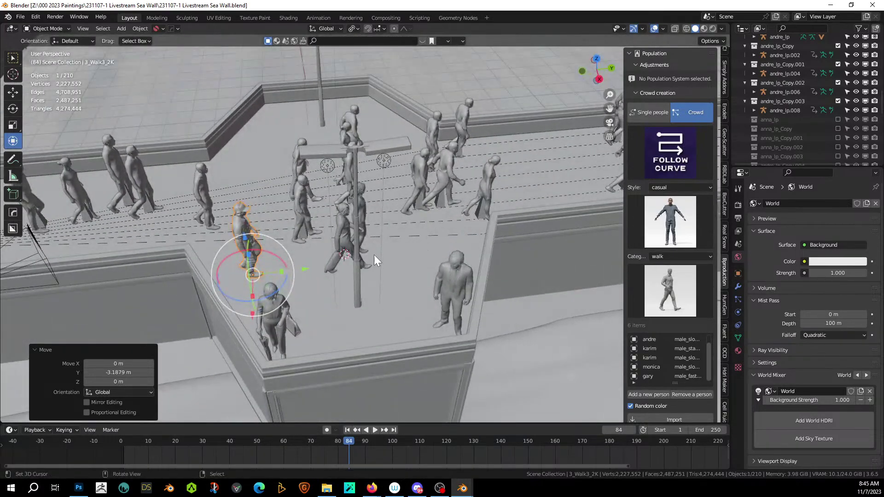
{"action": "middle_click_drag", "start_coordinate": [292, 220], "coordinate": [322, 264]}
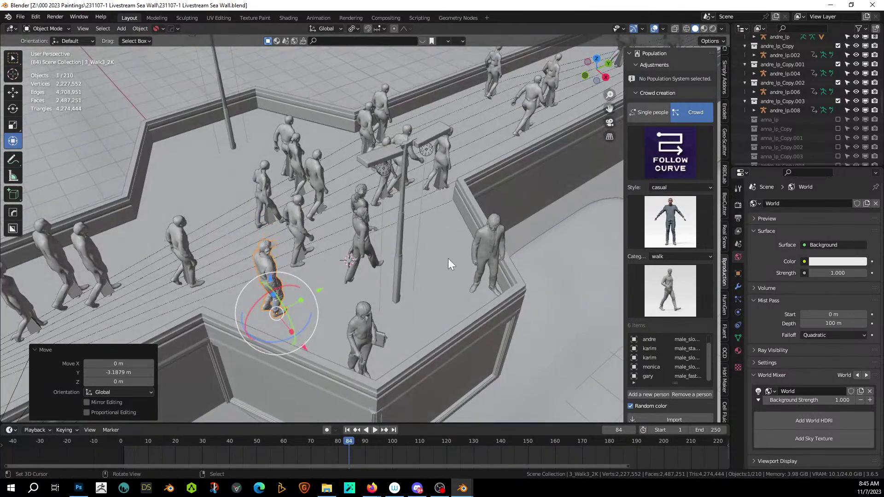
{"action": "left_click", "coordinate": [436, 239]}
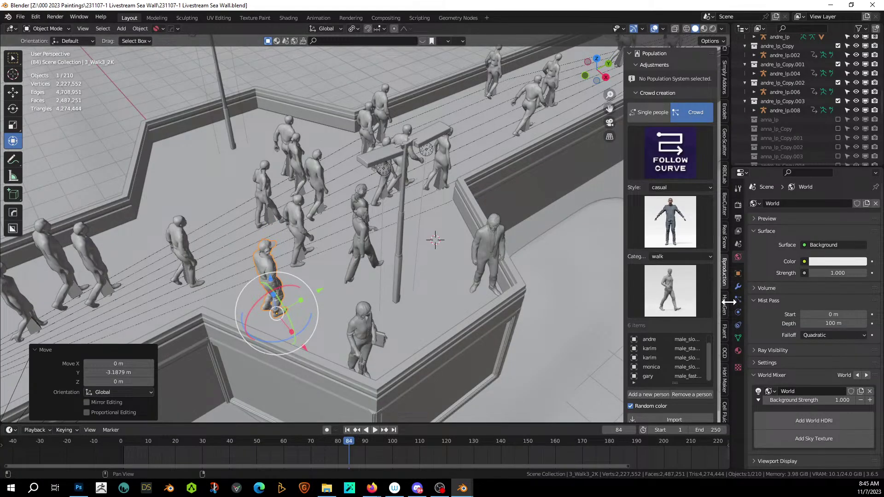
Step: Generate a new male human from a HumGen starting preset at the 3D cursor
{"action": "scroll", "coordinate": [725, 308], "scroll_direction": "down", "scroll_amount": 5}
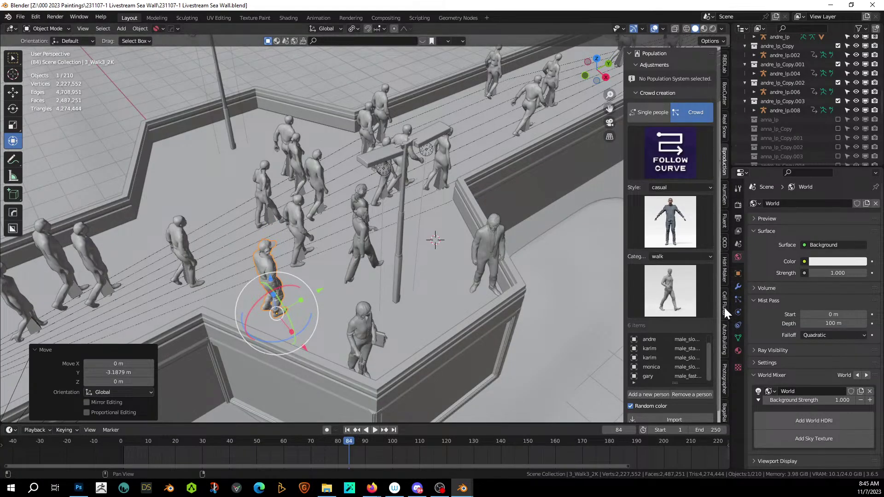
{"action": "scroll", "coordinate": [725, 307], "scroll_direction": "down", "scroll_amount": 3}
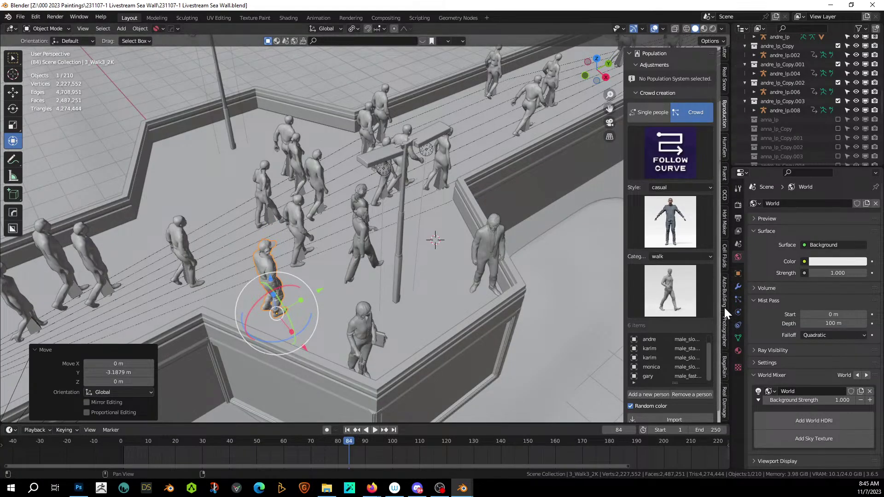
{"action": "left_click", "coordinate": [725, 147]}
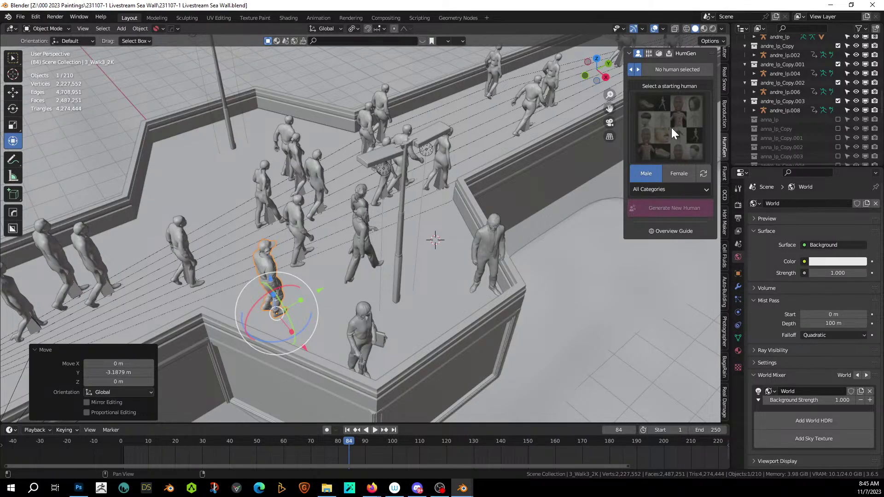
{"action": "left_click", "coordinate": [673, 113]}
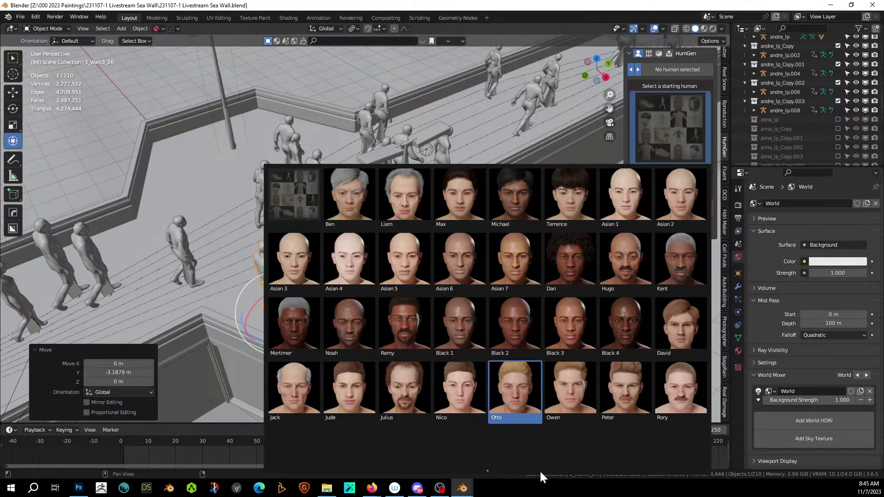
{"action": "scroll", "coordinate": [540, 471], "scroll_direction": "down", "scroll_amount": 2}
{"action": "left_click", "coordinate": [399, 342]}
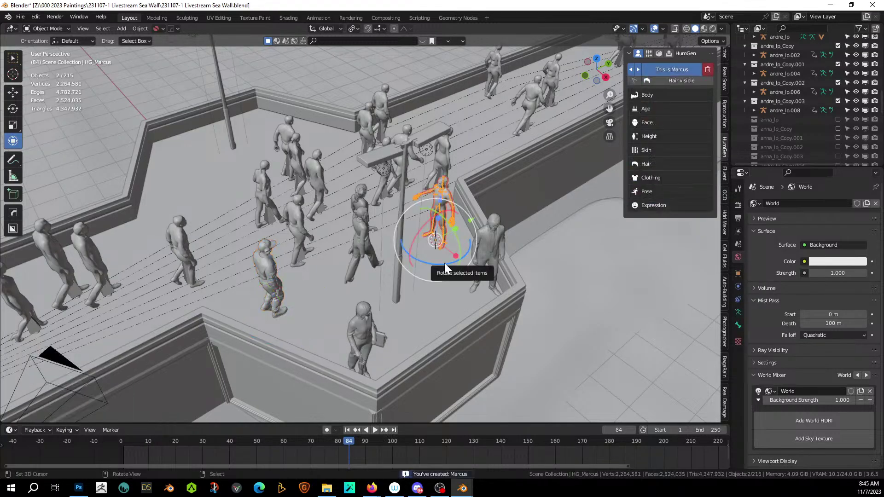
Step: Randomize the new human's body proportions and all of his facial features
{"action": "key", "text": "KP_Decimal"}
{"action": "middle_click_drag", "start_coordinate": [512, 223], "coordinate": [501, 186]}
{"action": "scroll", "coordinate": [527, 202], "scroll_direction": "up", "scroll_amount": 2}
{"action": "scroll", "coordinate": [526, 203], "scroll_direction": "down", "scroll_amount": 5}
{"action": "left_click", "coordinate": [648, 94]}
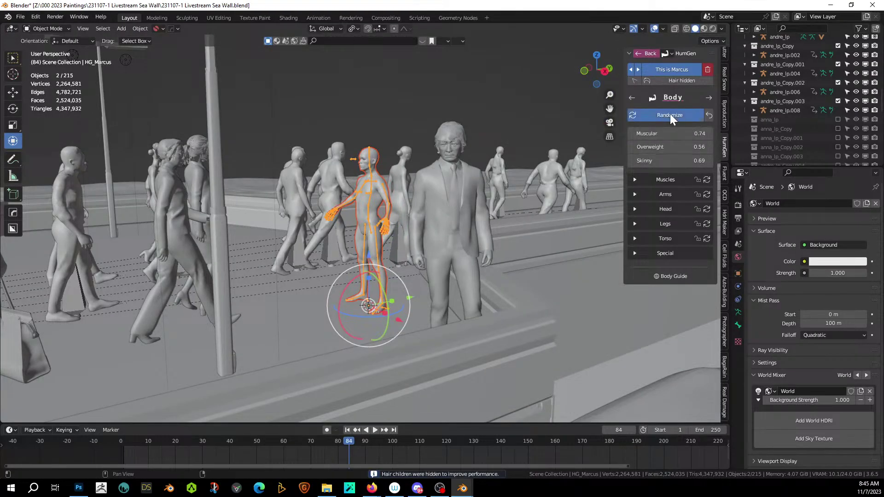
{"action": "left_click", "coordinate": [670, 115]}
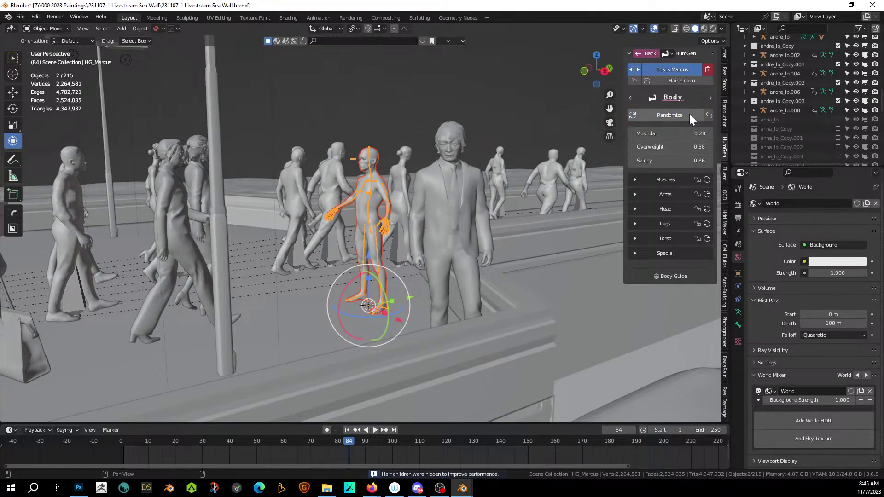
{"action": "left_click", "coordinate": [708, 99]}
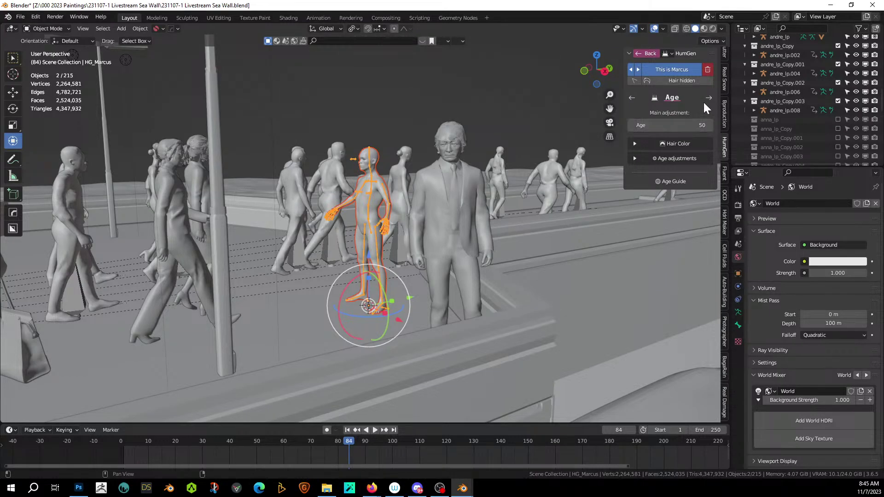
{"action": "left_click", "coordinate": [710, 96]}
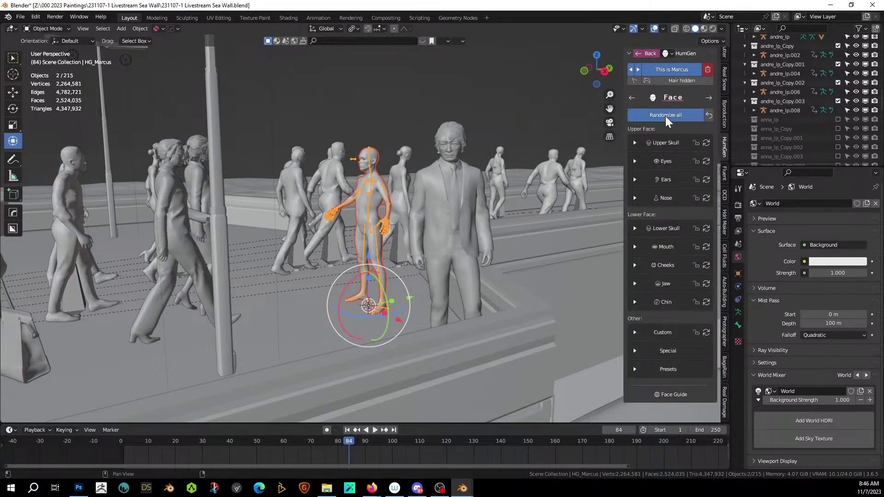
{"action": "left_click", "coordinate": [665, 116]}
Step: Randomize the new human's height repeatedly until it is 173 cm
{"action": "left_click", "coordinate": [709, 97]}
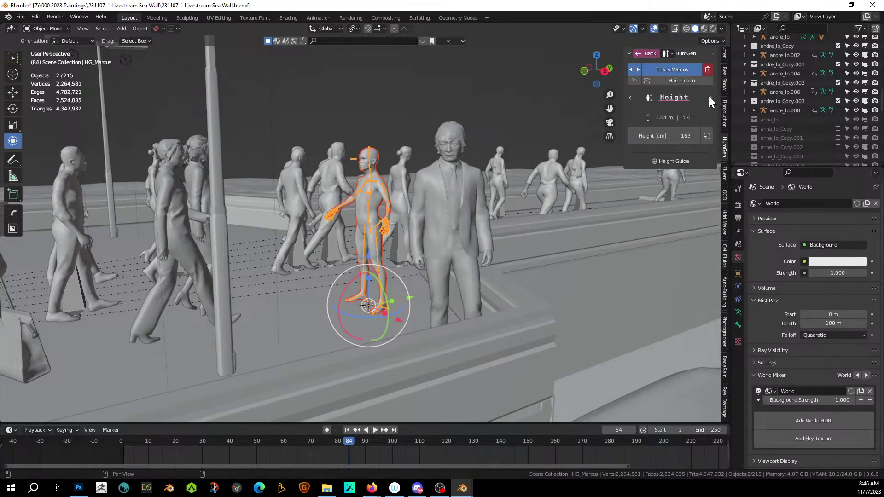
{"action": "left_click", "coordinate": [707, 136]}
{"action": "left_click", "coordinate": [707, 136]}
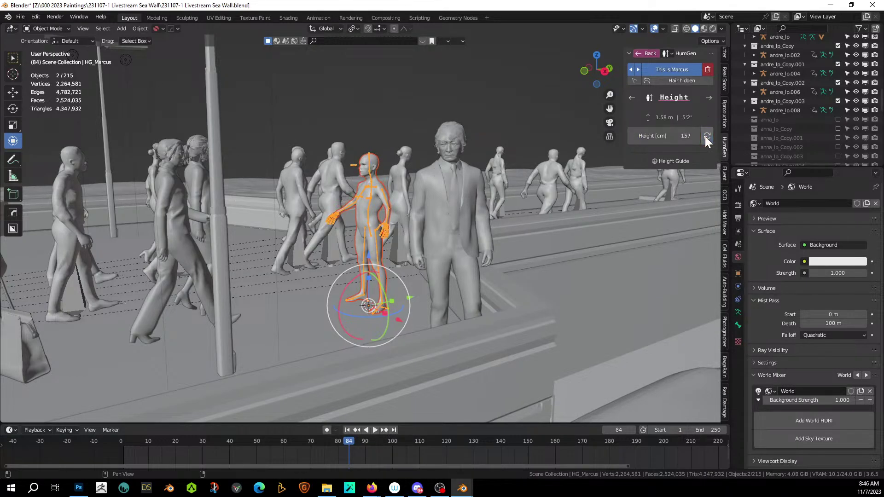
{"action": "left_click", "coordinate": [707, 136]}
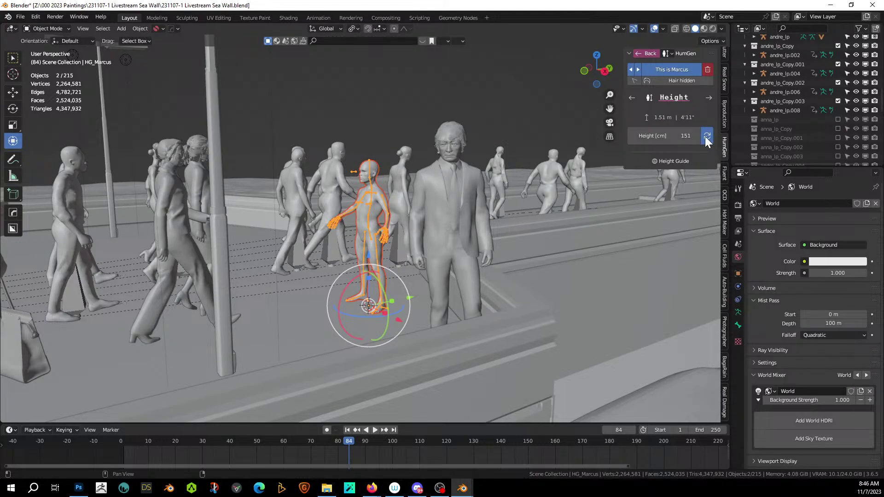
{"action": "left_click", "coordinate": [707, 136]}
{"action": "left_click", "coordinate": [707, 136]}
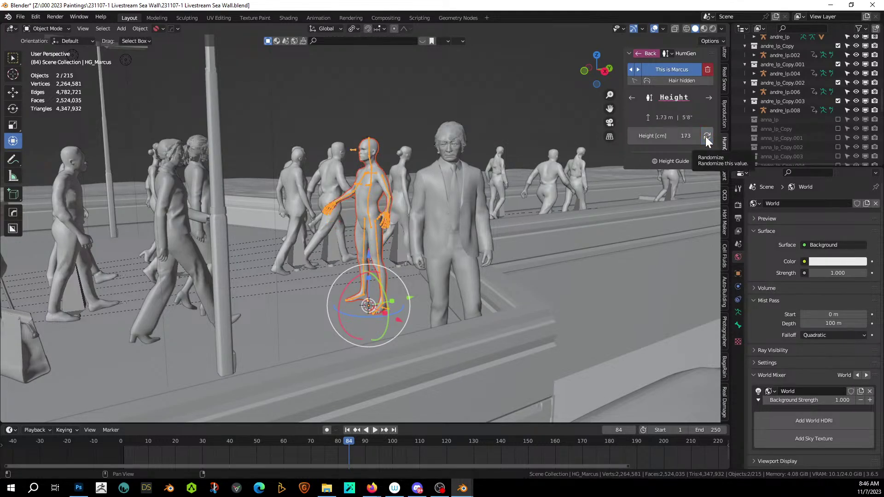
Step: Randomize the new human's skin and turn on its subsurface scattering
{"action": "left_click", "coordinate": [709, 97]}
{"action": "left_click", "coordinate": [663, 234]}
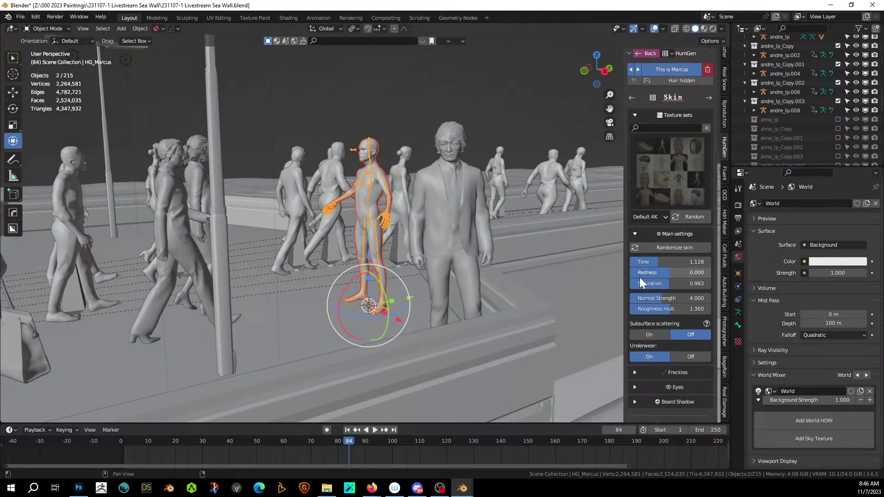
{"action": "left_click", "coordinate": [674, 249]}
{"action": "left_click", "coordinate": [647, 338]}
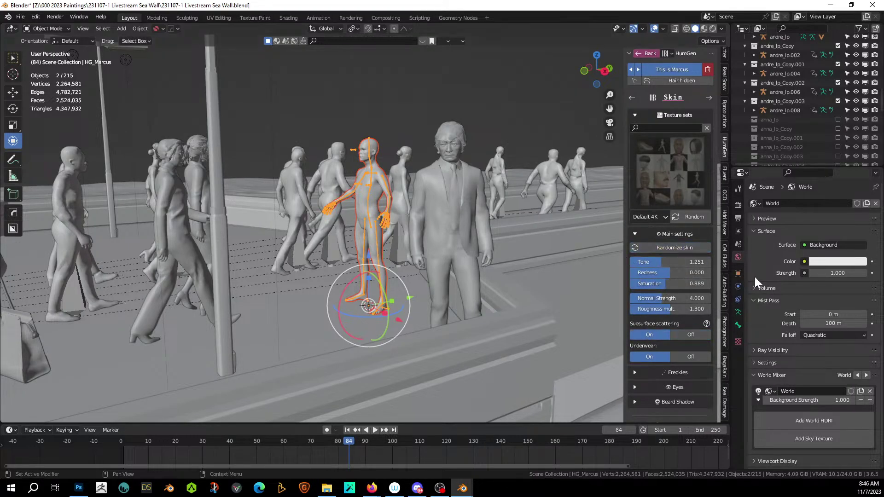
{"action": "left_click", "coordinate": [709, 97]}
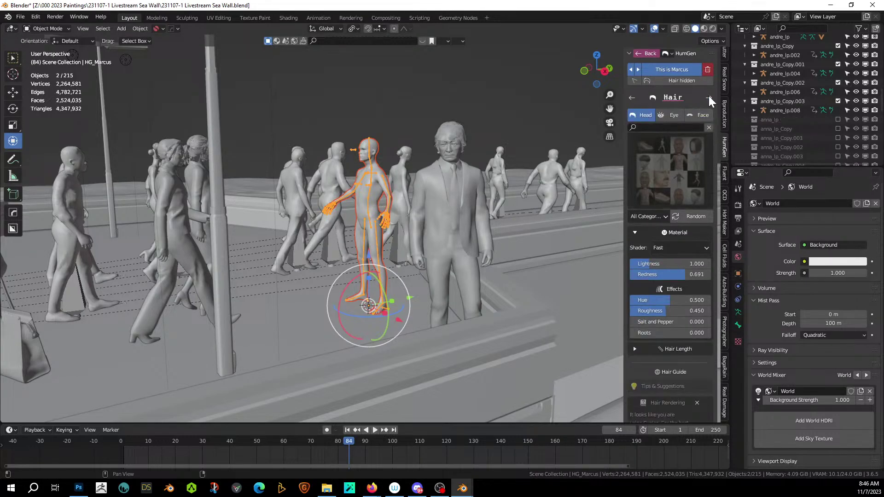
Step: Set the new human's hair material shader to Accurate (Cycles only)
{"action": "left_click", "coordinate": [709, 98]}
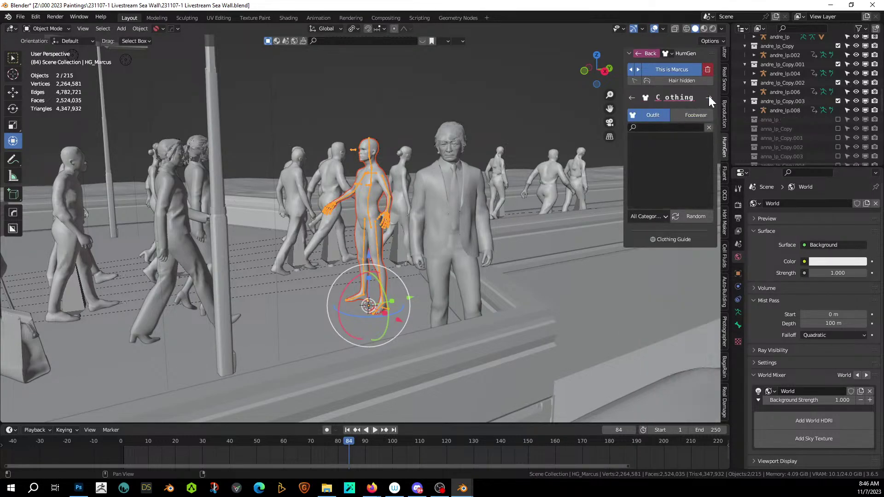
{"action": "left_click", "coordinate": [632, 99]}
{"action": "left_click", "coordinate": [668, 246]}
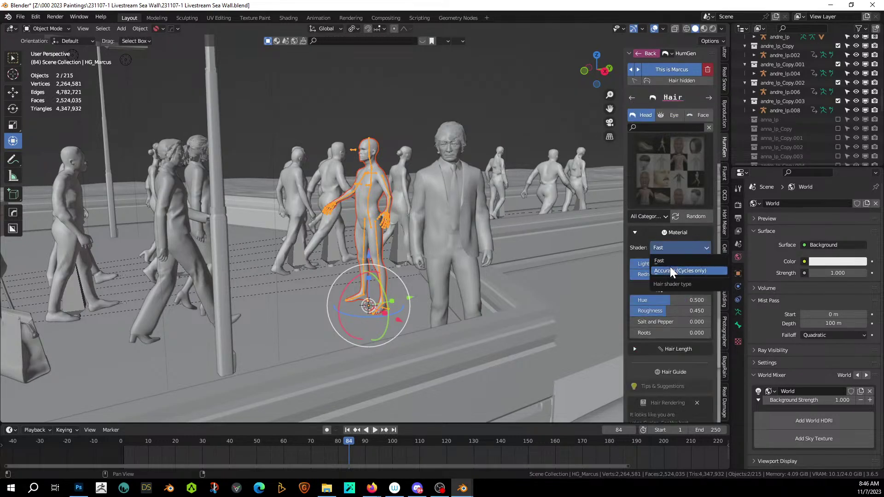
{"action": "left_click", "coordinate": [670, 271]}
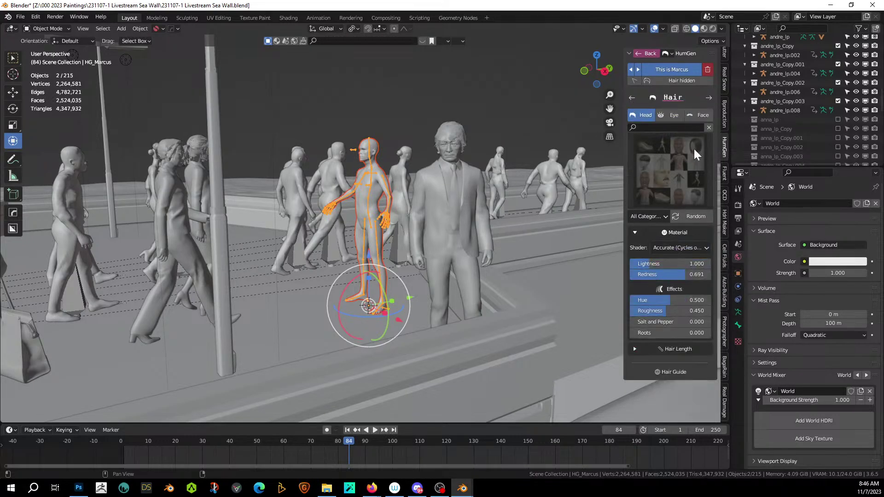
Step: Dress the human in the Steam Jack outfit from the HumGen clothing library
{"action": "left_click", "coordinate": [709, 98]}
{"action": "left_click", "coordinate": [680, 171]}
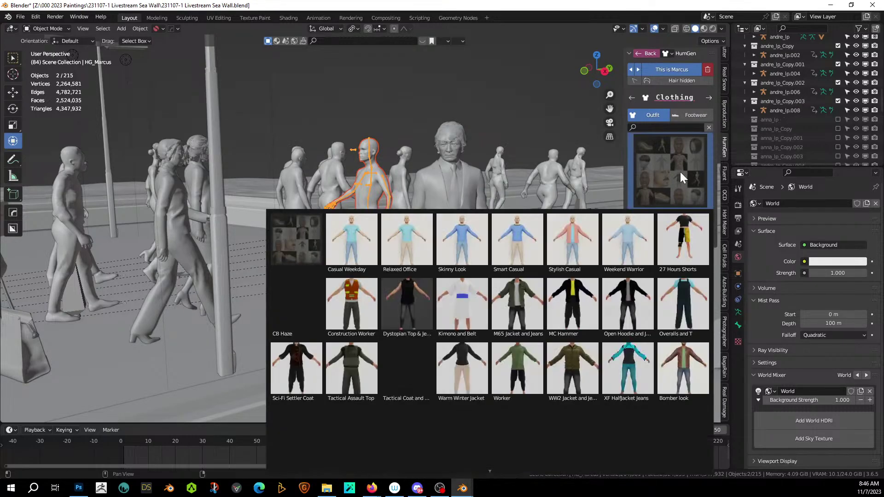
{"action": "mouse_move", "coordinate": [599, 470]}
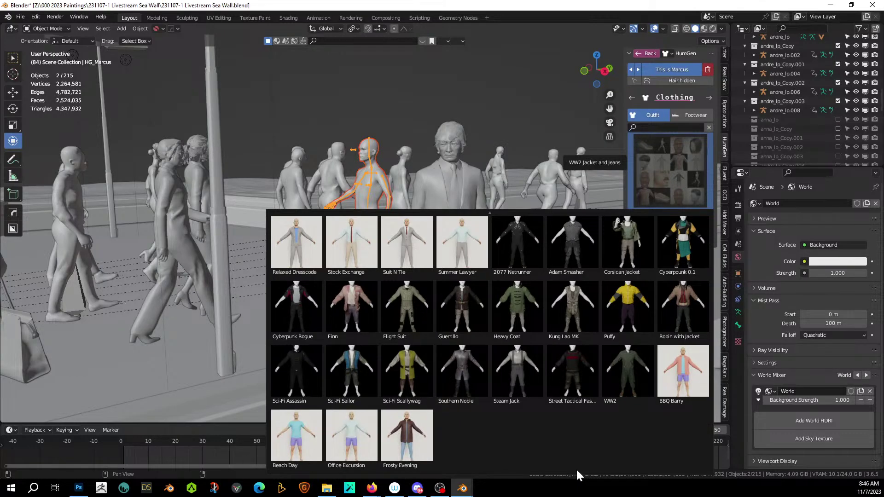
{"action": "left_click", "coordinate": [521, 375]}
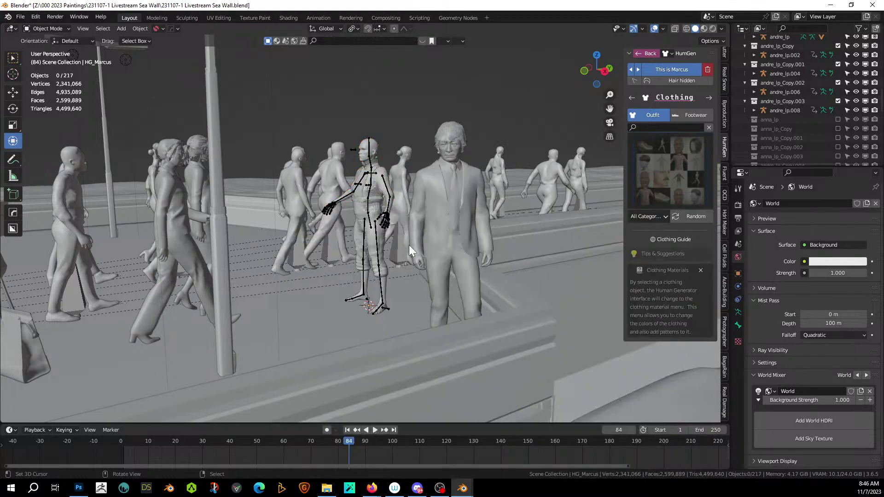
{"action": "scroll", "coordinate": [408, 245], "scroll_direction": "up", "scroll_amount": 4}
{"action": "middle_click_drag", "start_coordinate": [408, 245], "coordinate": [407, 267]}
Step: Add the Steam Jack Boots footwear to the human
{"action": "left_click", "coordinate": [698, 118]}
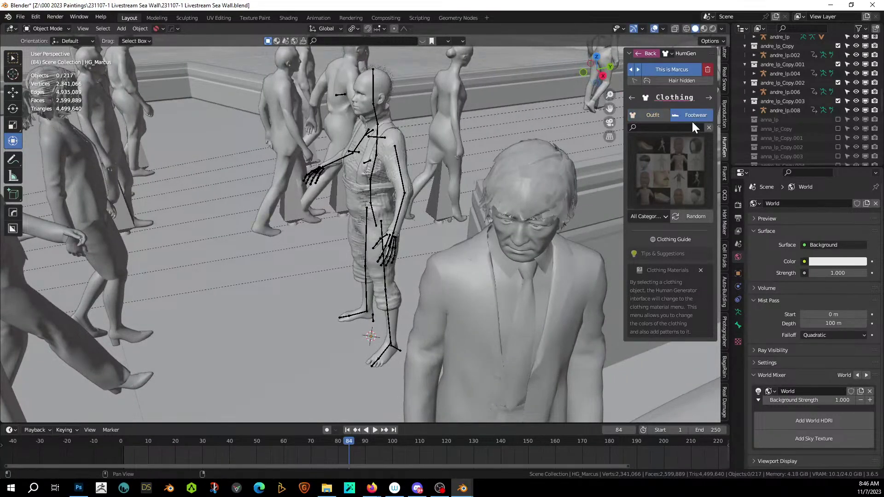
{"action": "left_click", "coordinate": [659, 176]}
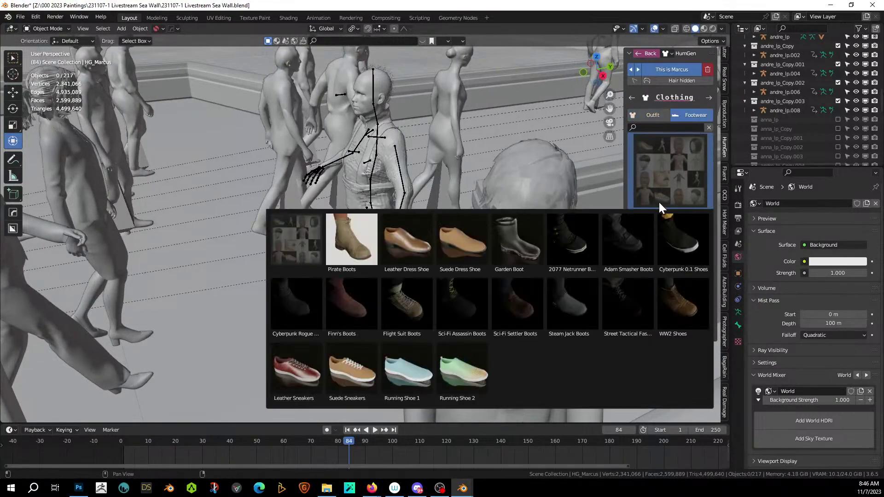
{"action": "left_click", "coordinate": [570, 306]}
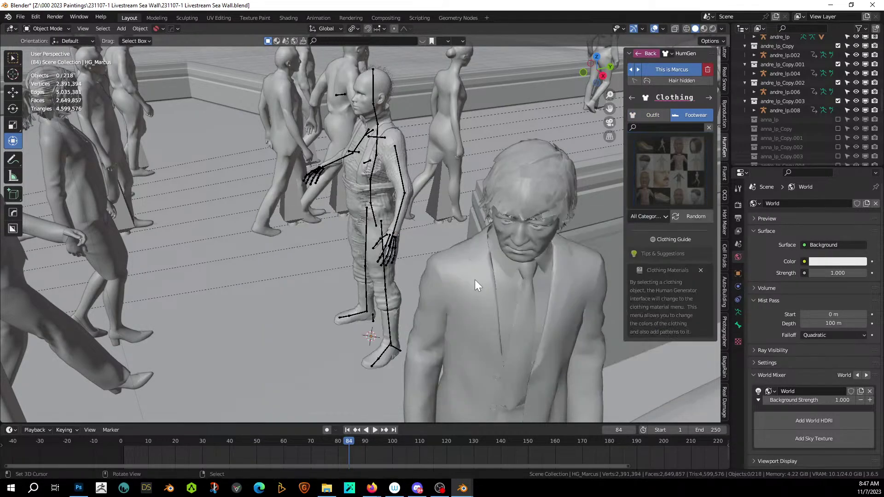
{"action": "middle_click_drag", "start_coordinate": [474, 280], "coordinate": [507, 259]}
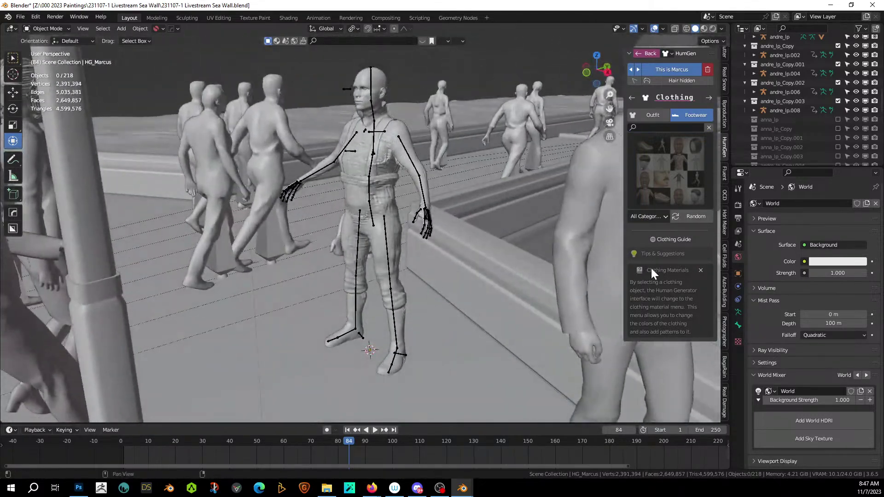
Step: Apply the walking 3 pose from the HumGen pose library to the human
{"action": "left_click", "coordinate": [708, 98]}
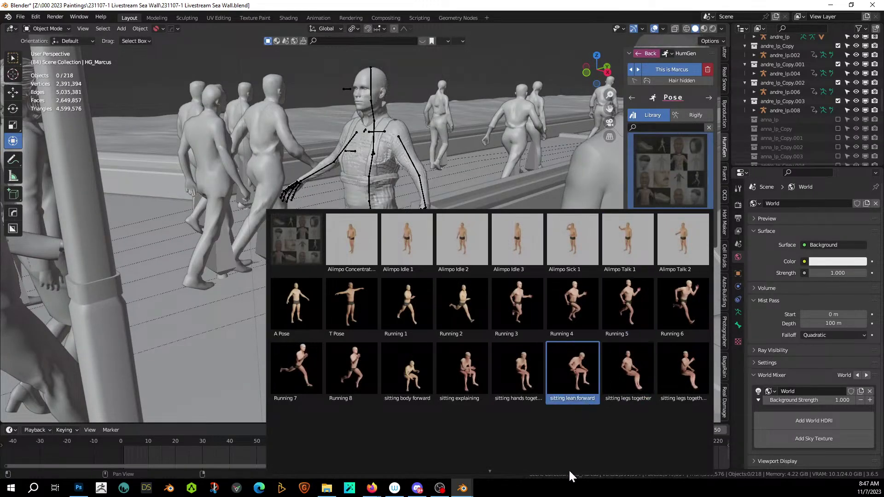
{"action": "mouse_move", "coordinate": [568, 469]}
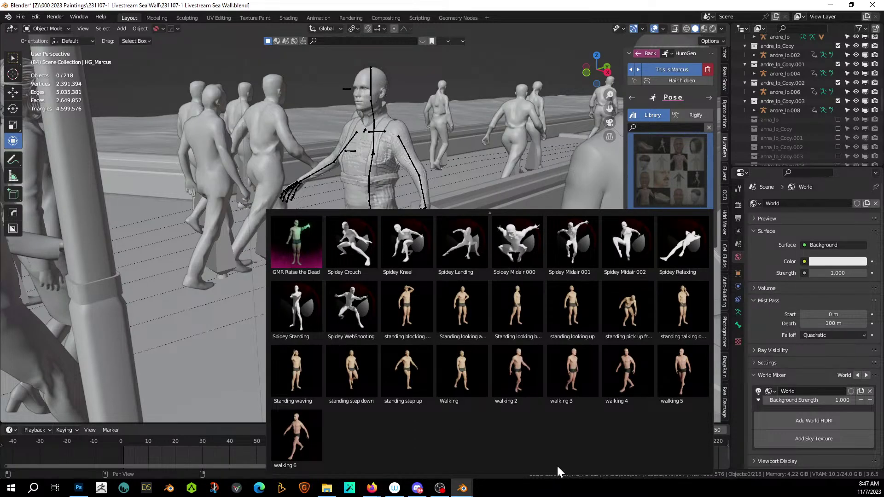
{"action": "left_click", "coordinate": [571, 376]}
Step: Rotate the human 156° about the global Z axis and move him about -1.77 m along Y toward the walking crowd
{"action": "middle_click_drag", "start_coordinate": [493, 284], "coordinate": [486, 340]}
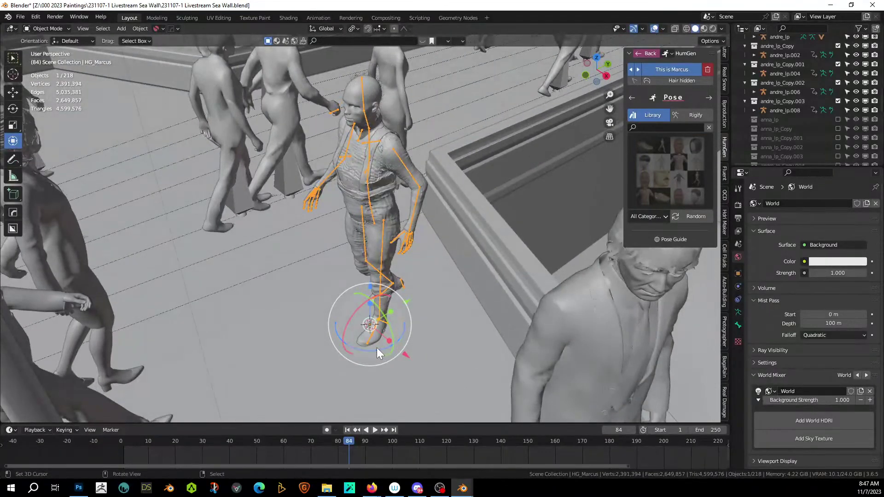
{"action": "left_click_drag", "start_coordinate": [372, 352], "coordinate": [387, 341]}
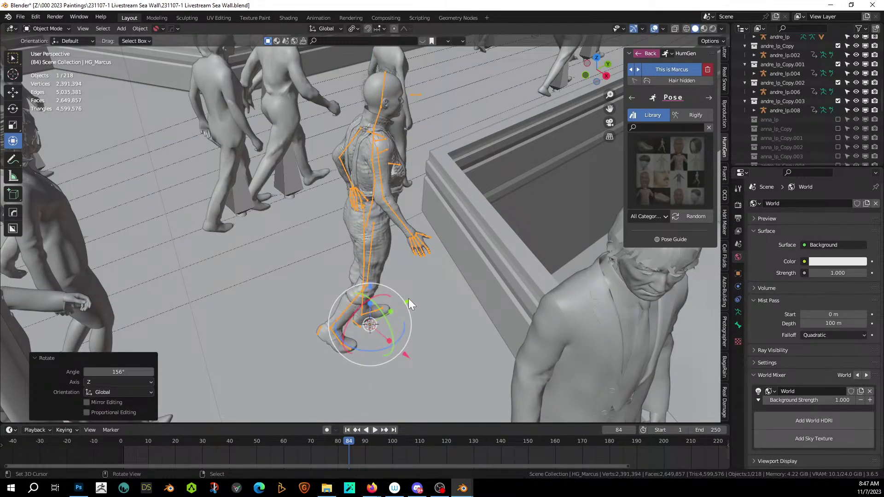
{"action": "left_click_drag", "start_coordinate": [407, 304], "coordinate": [88, 386]}
{"action": "scroll", "coordinate": [216, 321], "scroll_direction": "down", "scroll_amount": 3}
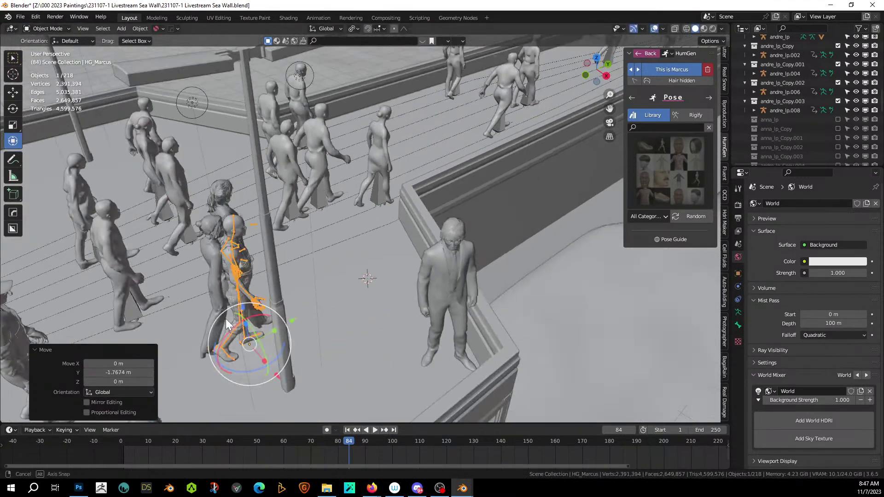
{"action": "mouse_move", "coordinate": [225, 318]}
{"action": "middle_mouse_down"}
{"action": "mouse_move", "coordinate": [218, 306]}
{"action": "mouse_move", "coordinate": [220, 320]}
{"action": "middle_mouse_up"}
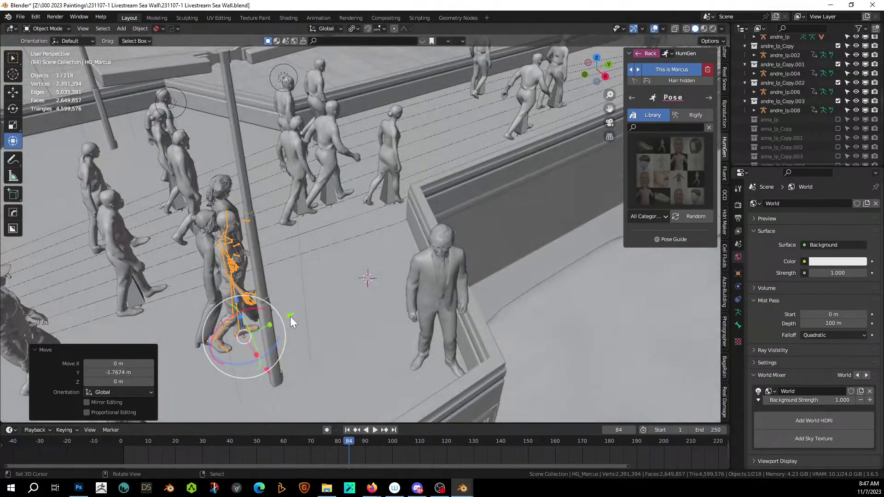
Step: Move the human farther along the Y axis, past the lamp post and clear of the nearby walkers
{"action": "key", "text": "g"}
{"action": "key", "text": "y"}
{"action": "left_click", "coordinate": [209, 343]}
{"action": "middle_click_drag", "start_coordinate": [209, 342], "coordinate": [196, 361]}
{"action": "left_click_drag", "start_coordinate": [185, 361], "coordinate": [187, 347]}
{"action": "middle_click_drag", "start_coordinate": [187, 347], "coordinate": [170, 344]}
Step: Move the capped walking character about -3.92 m along X, and the HumGen human about -0.93 m along Y
{"action": "left_click", "coordinate": [189, 352]}
{"action": "left_click_drag", "start_coordinate": [203, 396], "coordinate": [103, 269]}
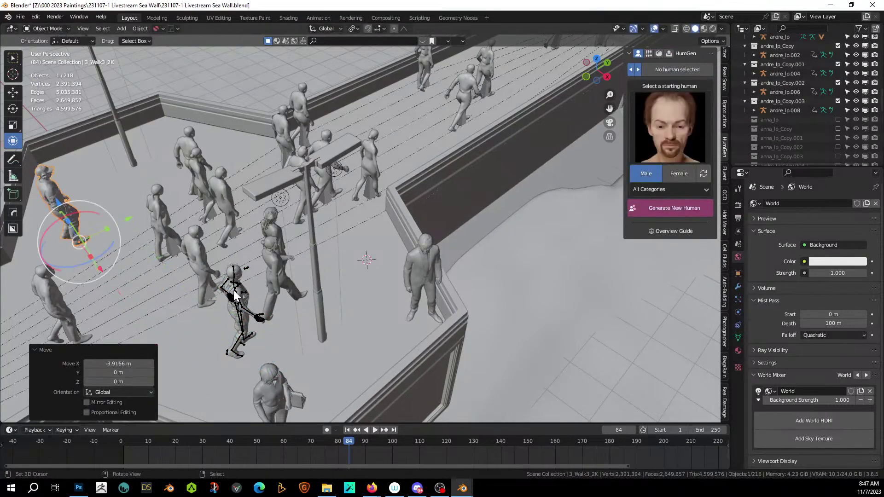
{"action": "left_click", "coordinate": [244, 332]}
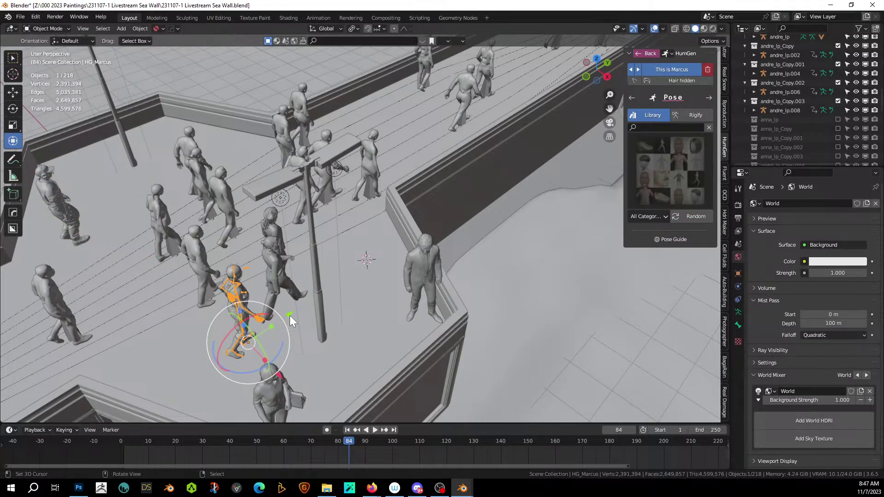
{"action": "left_click_drag", "start_coordinate": [289, 316], "coordinate": [231, 342]}
{"action": "middle_click_drag", "start_coordinate": [231, 342], "coordinate": [233, 306]}
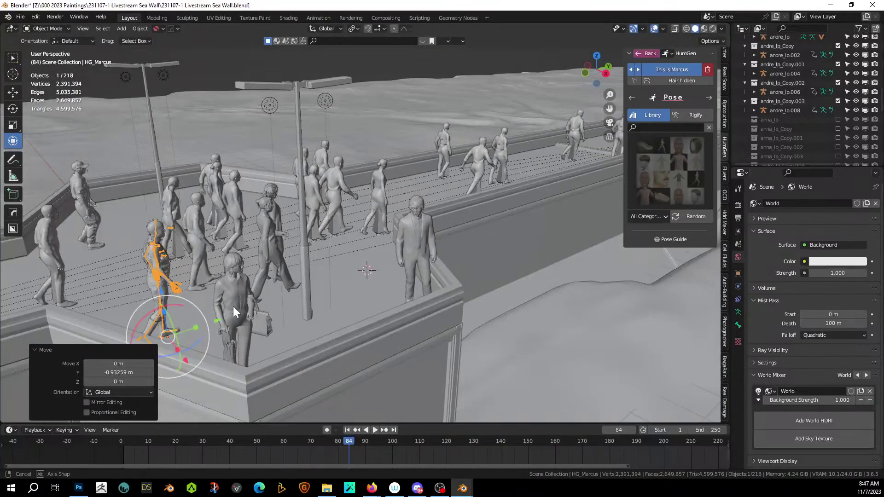
Step: Give the human the Sad 1-click expression and save the file
{"action": "left_click", "coordinate": [709, 99]}
{"action": "left_click", "coordinate": [677, 145]}
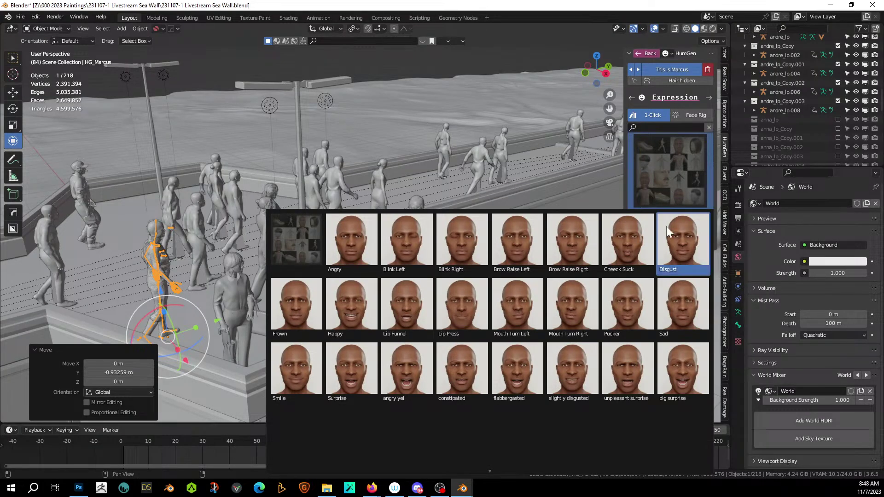
{"action": "left_click", "coordinate": [680, 297]}
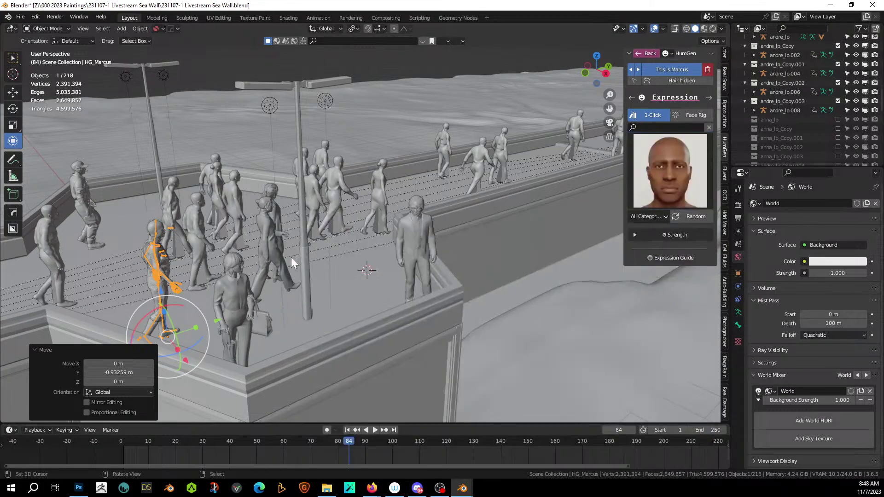
{"action": "key", "text": "ctrl+s"}
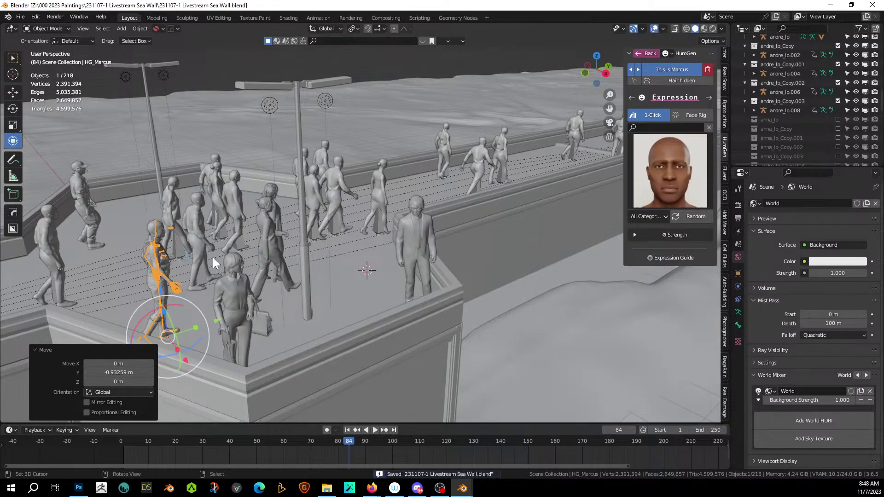
Step: Add a Smooth modifier to the human's shirt
{"action": "scroll", "coordinate": [174, 260], "scroll_direction": "up", "scroll_amount": 3}
{"action": "middle_click_drag", "start_coordinate": [256, 245], "coordinate": [484, 207], "text": "shift"}
{"action": "scroll", "coordinate": [483, 211], "scroll_direction": "up", "scroll_amount": 4}
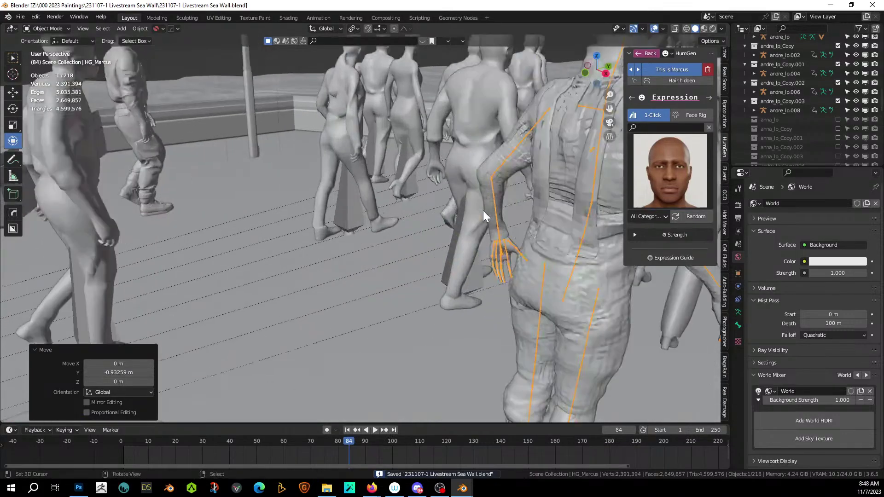
{"action": "middle_click_drag", "start_coordinate": [549, 214], "coordinate": [450, 247]}
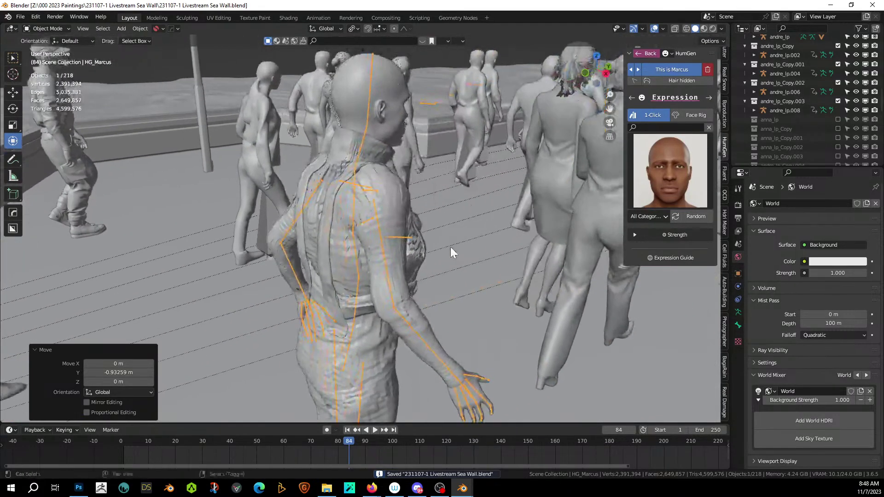
{"action": "left_click", "coordinate": [384, 195]}
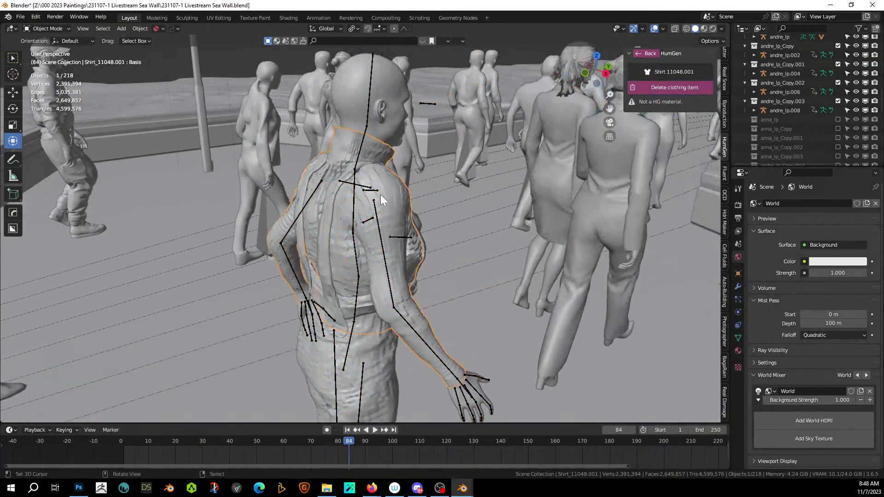
{"action": "left_click", "coordinate": [739, 286]}
{"action": "left_click", "coordinate": [778, 205]}
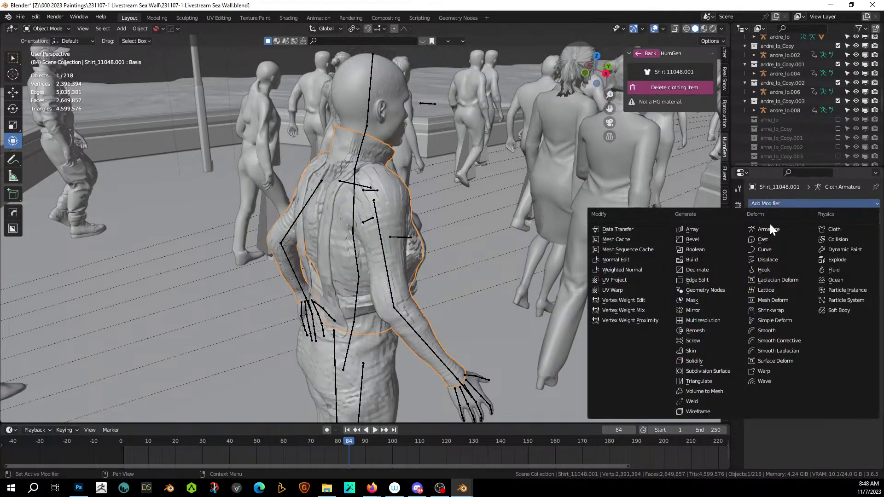
{"action": "left_click", "coordinate": [775, 328]}
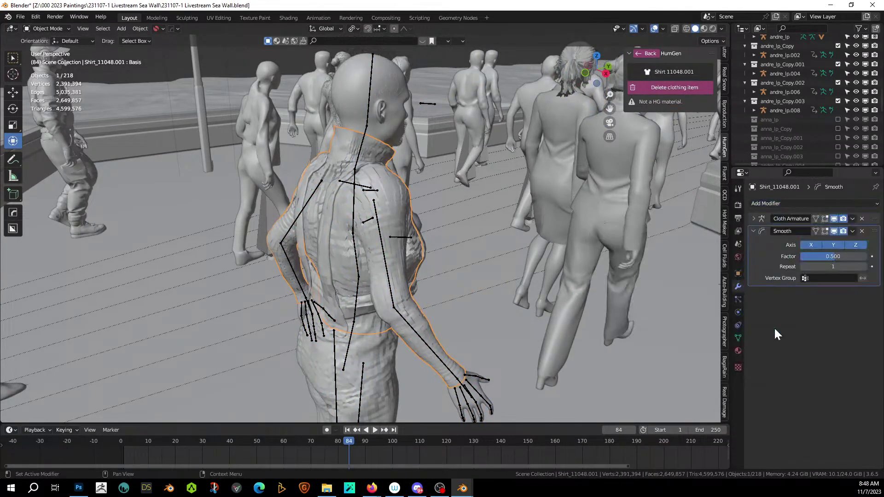
Step: Set the shirt's Smooth repeat to 5 and place the modifier above Cloth Armature in the stack
{"action": "left_click", "coordinate": [864, 267]}
{"action": "left_click", "coordinate": [864, 266]}
{"action": "left_click", "coordinate": [864, 267]}
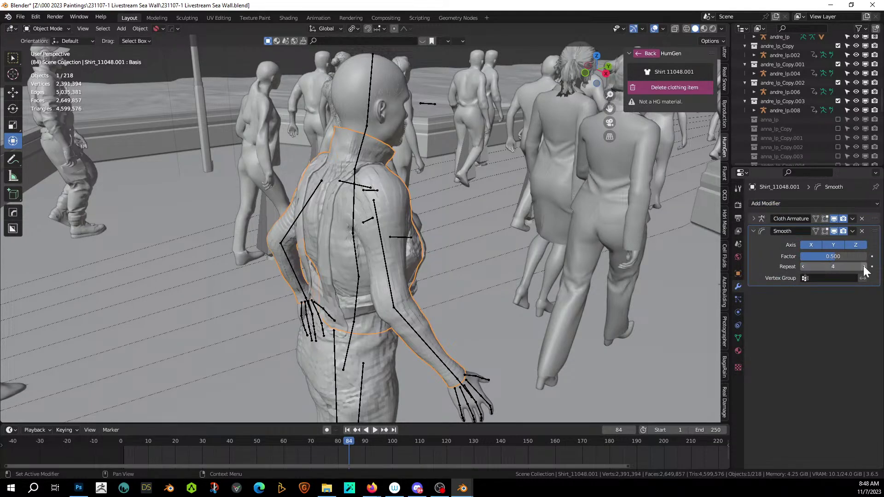
{"action": "left_click", "coordinate": [865, 266]}
{"action": "left_click_drag", "start_coordinate": [875, 233], "coordinate": [877, 212]}
Step: Add a Smooth modifier to the human's pants and place it above Cloth Armature in the stack
{"action": "middle_click_drag", "start_coordinate": [463, 247], "coordinate": [465, 292]}
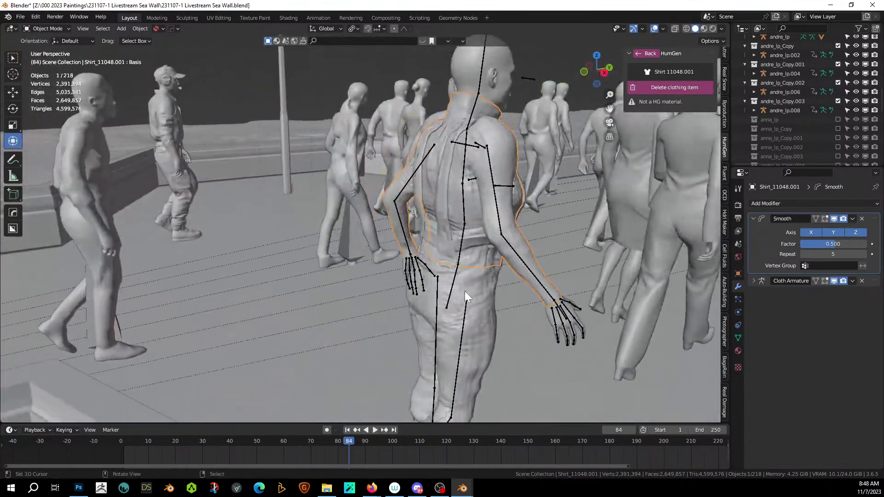
{"action": "left_click", "coordinate": [481, 286]}
{"action": "left_click", "coordinate": [770, 204]}
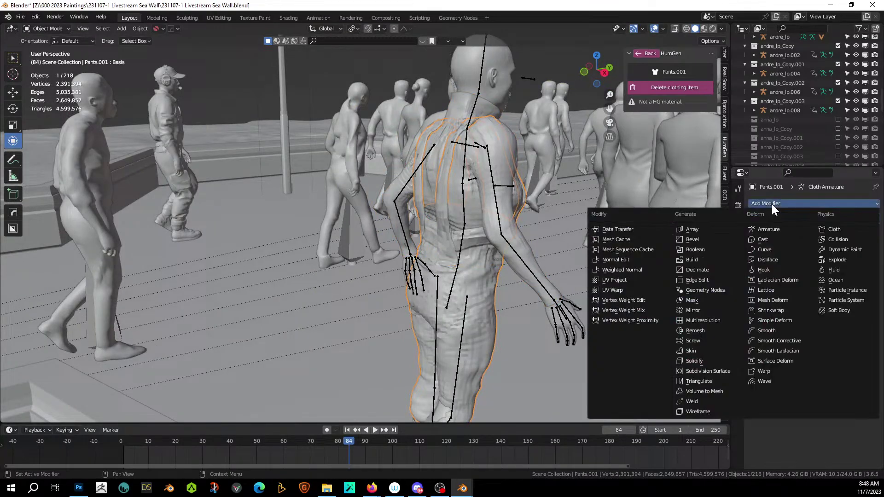
{"action": "left_click", "coordinate": [767, 330]}
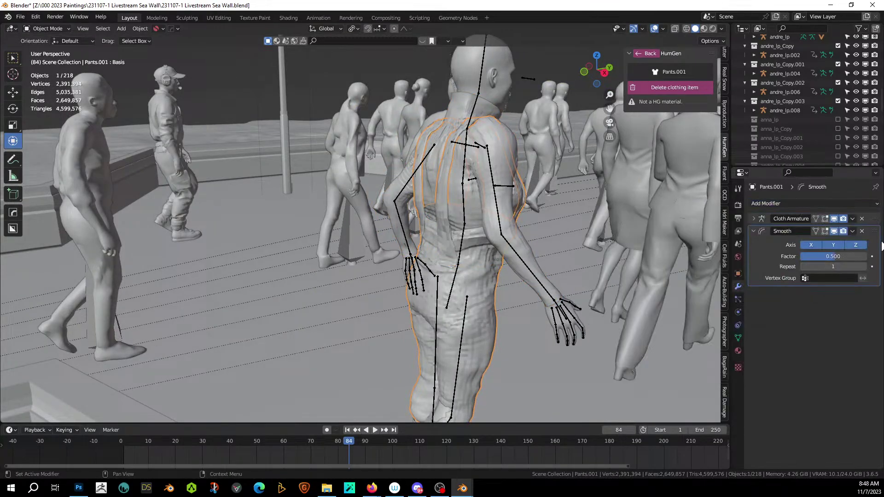
{"action": "left_click_drag", "start_coordinate": [875, 231], "coordinate": [880, 218]}
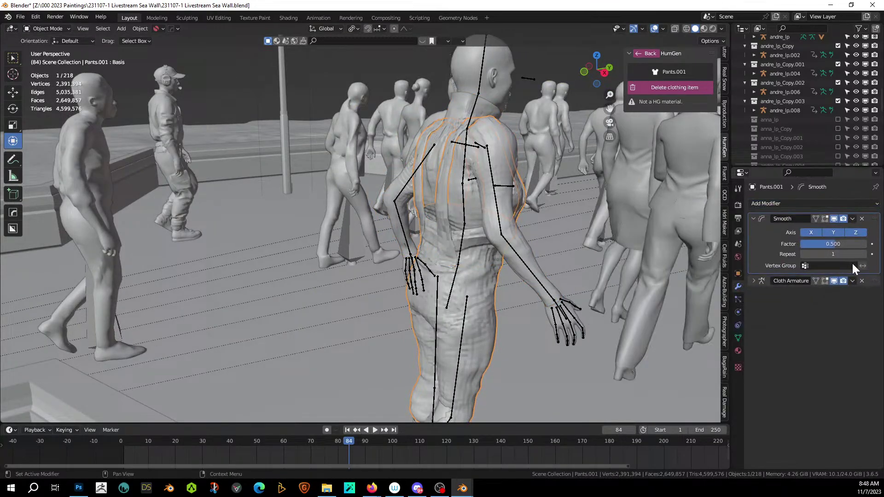
Step: Set the pants' Smooth repeat to 6 and return to the human's HumGen settings
{"action": "left_click", "coordinate": [864, 254]}
{"action": "left_click", "coordinate": [864, 254]}
{"action": "left_click", "coordinate": [864, 255]}
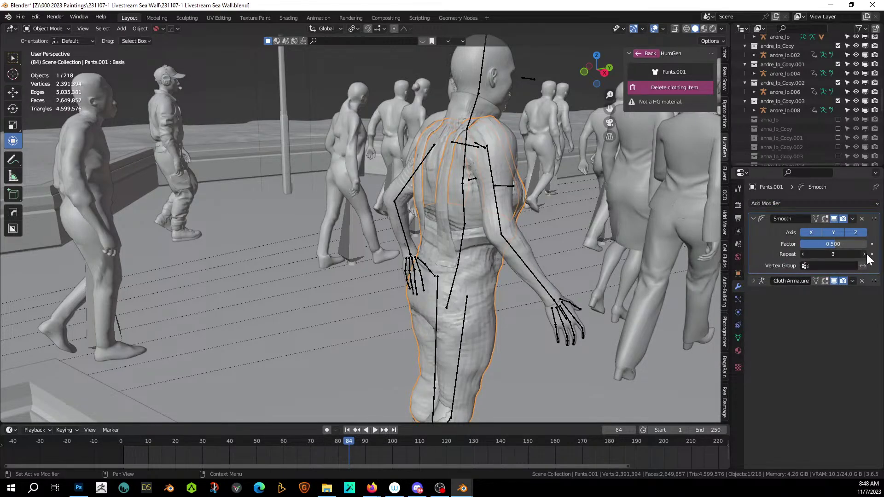
{"action": "left_click", "coordinate": [864, 254]}
{"action": "left_click", "coordinate": [864, 254]}
{"action": "mouse_move", "coordinate": [537, 292]}
{"action": "middle_mouse_down"}
{"action": "mouse_move", "coordinate": [548, 280]}
{"action": "mouse_move", "coordinate": [528, 289]}
{"action": "middle_mouse_up"}
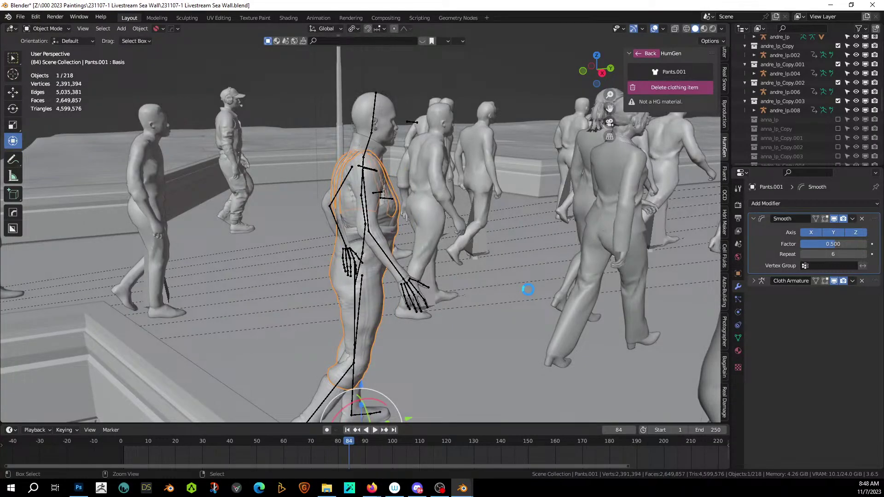
{"action": "left_click", "coordinate": [646, 55]}
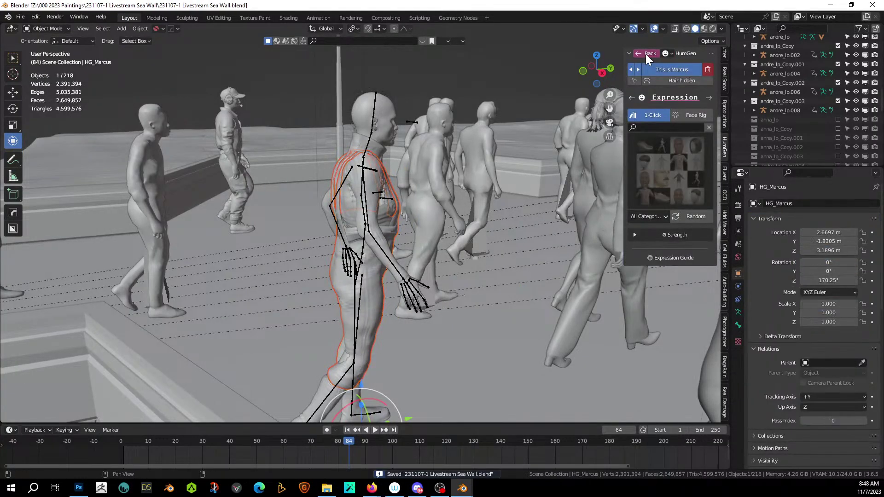
Step: Make the HumGen human's hair visible and look at the scene through the camera
{"action": "left_click", "coordinate": [648, 81]}
{"action": "middle_click_drag", "start_coordinate": [559, 96], "coordinate": [350, 139]}
{"action": "scroll", "coordinate": [458, 120], "scroll_direction": "down", "scroll_amount": 3}
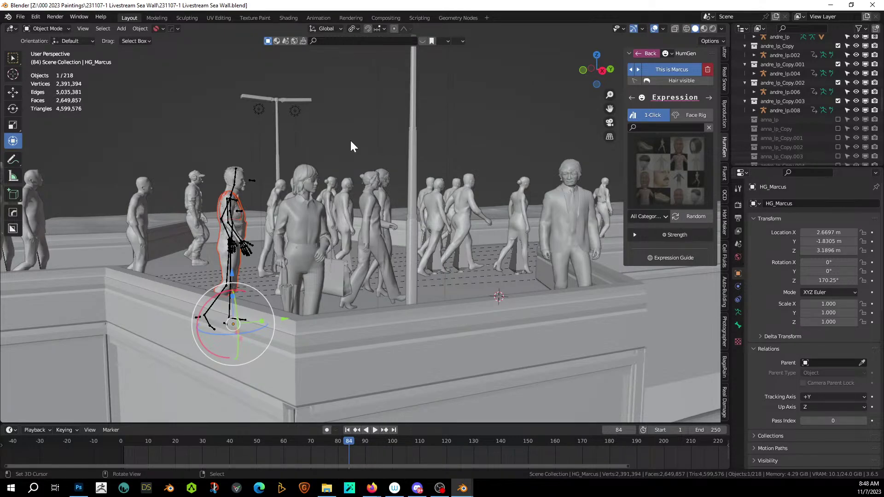
{"action": "mouse_move", "coordinate": [365, 178]}
{"action": "middle_mouse_down"}
{"action": "mouse_move", "coordinate": [380, 239]}
{"action": "mouse_move", "coordinate": [352, 262]}
{"action": "mouse_move", "coordinate": [383, 231]}
{"action": "mouse_move", "coordinate": [463, 208]}
{"action": "mouse_move", "coordinate": [461, 195]}
{"action": "mouse_move", "coordinate": [365, 195]}
{"action": "mouse_move", "coordinate": [349, 184]}
{"action": "middle_mouse_up"}
{"action": "key", "text": "ctrl+alt+KP_0"}
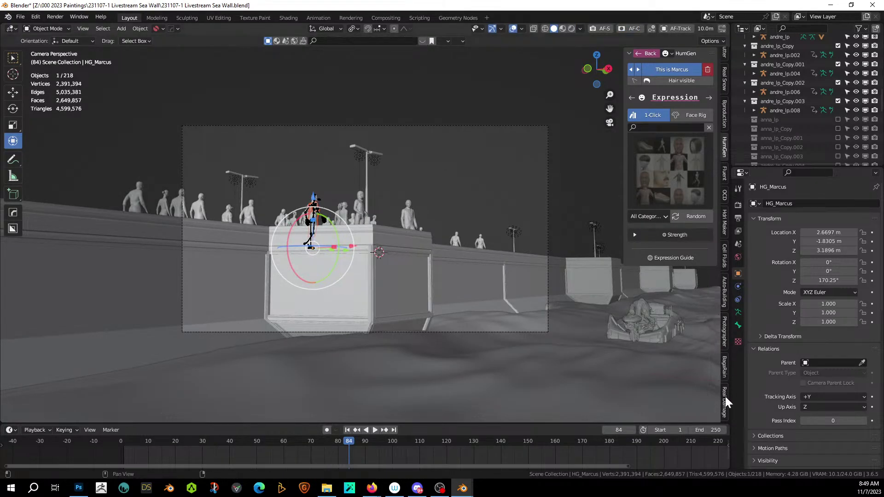
Step: Try a 35 mm lens on the camera and settle on a focal length of 28 mm
{"action": "left_click", "coordinate": [724, 328]}
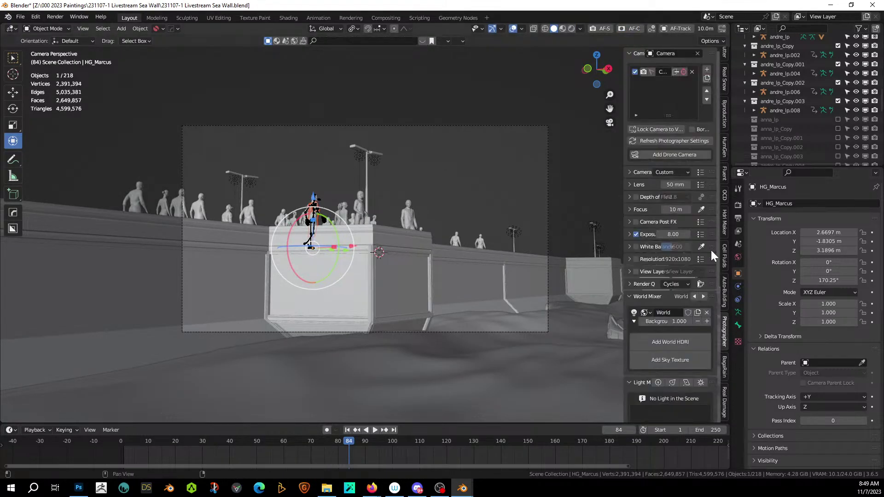
{"action": "left_click", "coordinate": [682, 184]}
{"action": "type", "text": "35"}
{"action": "key", "text": "Return"}
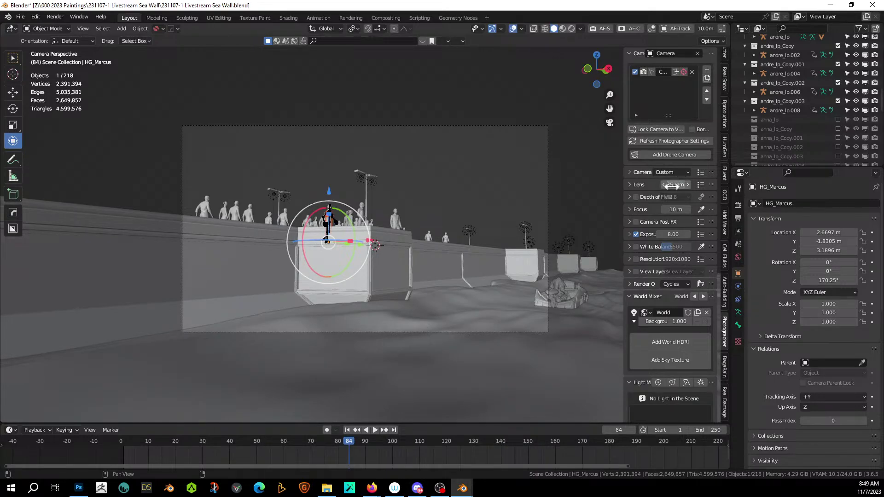
{"action": "left_click", "coordinate": [672, 187]}
{"action": "type", "text": "28"}
{"action": "key", "text": "Return"}
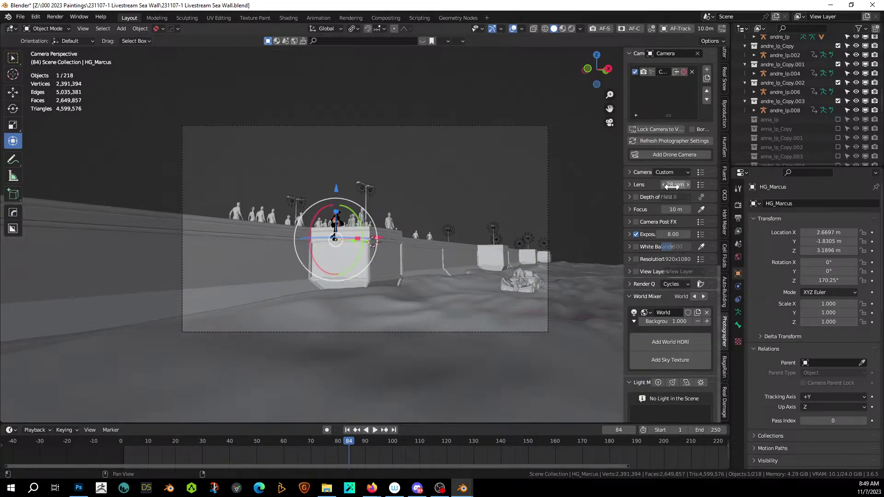
Step: Shift the camera to the right with walk navigation and apply the "2 39 50 of 5100" resolution preset
{"action": "key", "text": "shift+grave"}
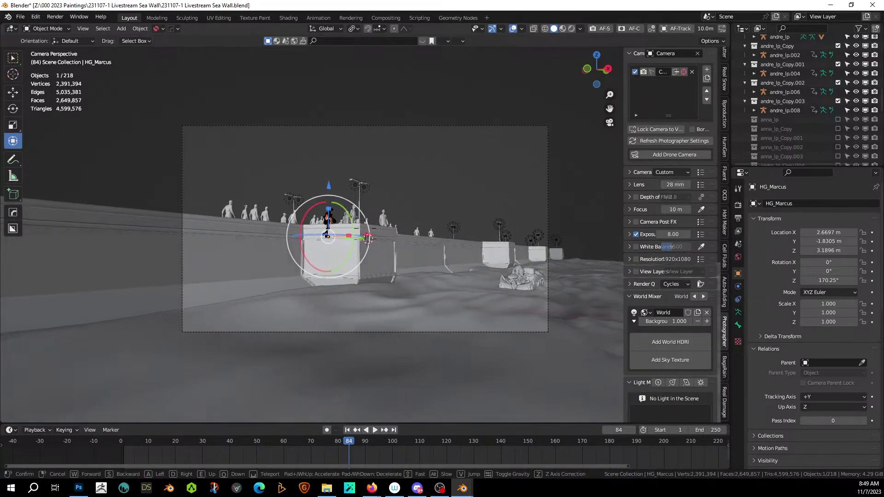
{"action": "key", "text": "d"}
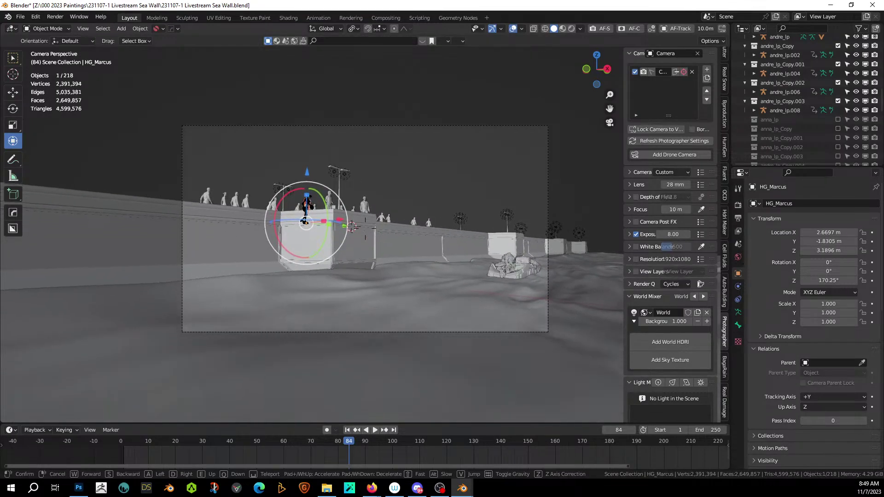
{"action": "key", "text": "Return"}
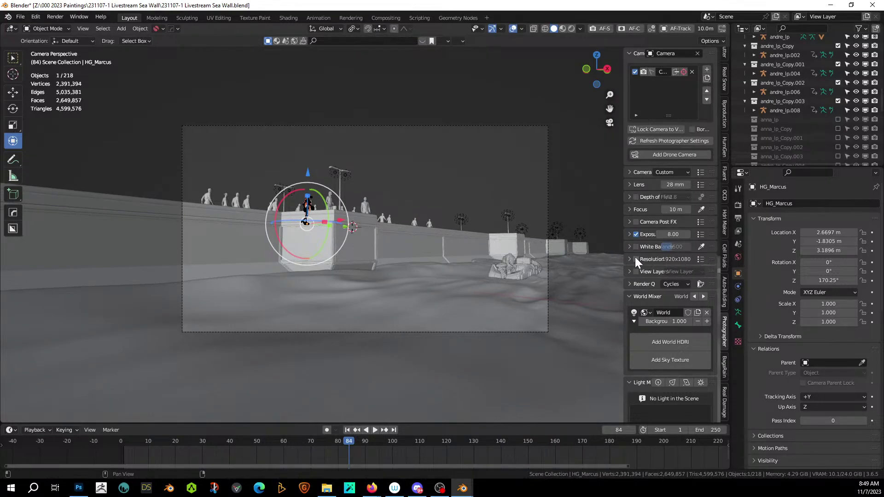
{"action": "left_click", "coordinate": [699, 259]}
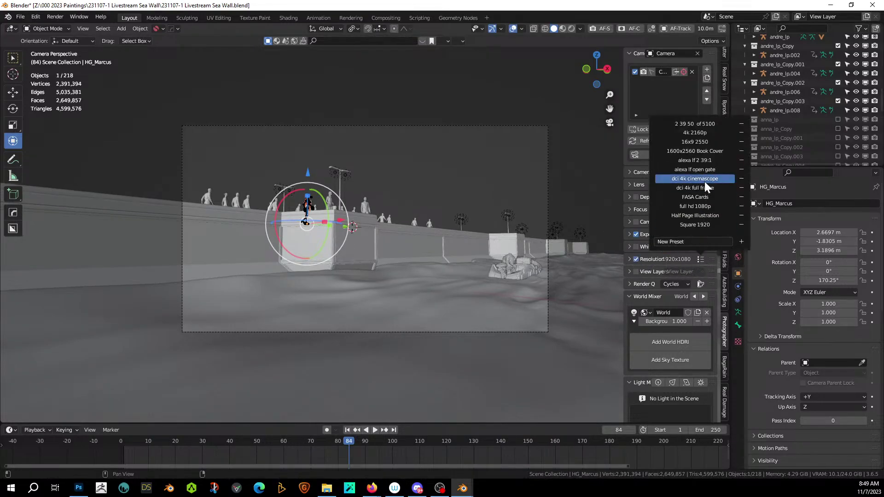
{"action": "left_click", "coordinate": [709, 127]}
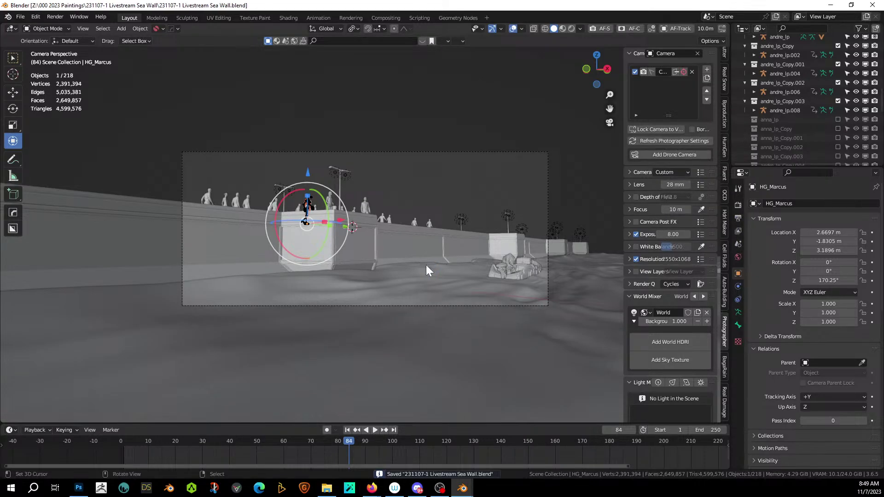
Step: Unhide the Upper City and Rain collections in the viewport
{"action": "scroll", "coordinate": [837, 119], "scroll_direction": "up", "scroll_amount": 5}
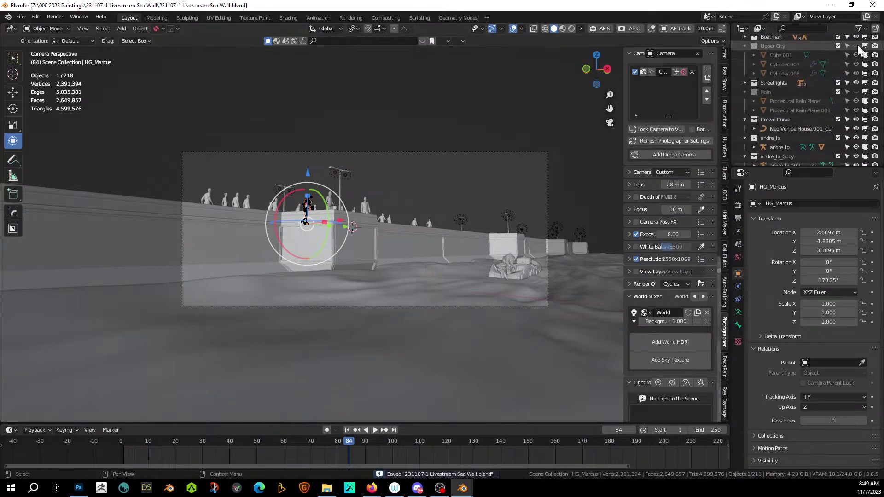
{"action": "left_click", "coordinate": [855, 45]}
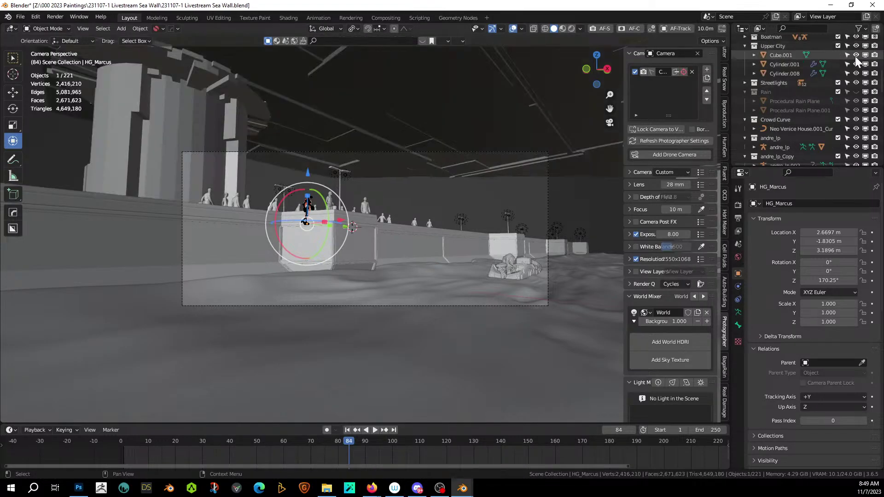
{"action": "left_click", "coordinate": [856, 92]}
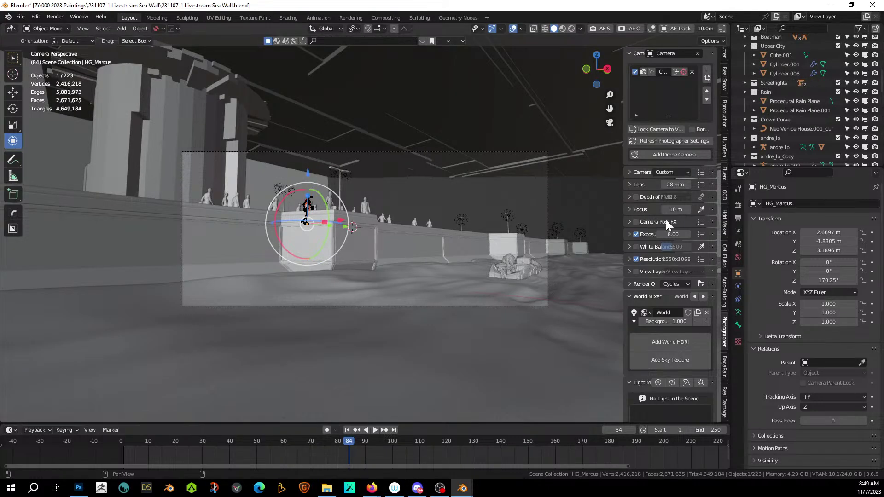
Step: Set the camera's clip end distance to 500 m
{"action": "left_click", "coordinate": [633, 171]}
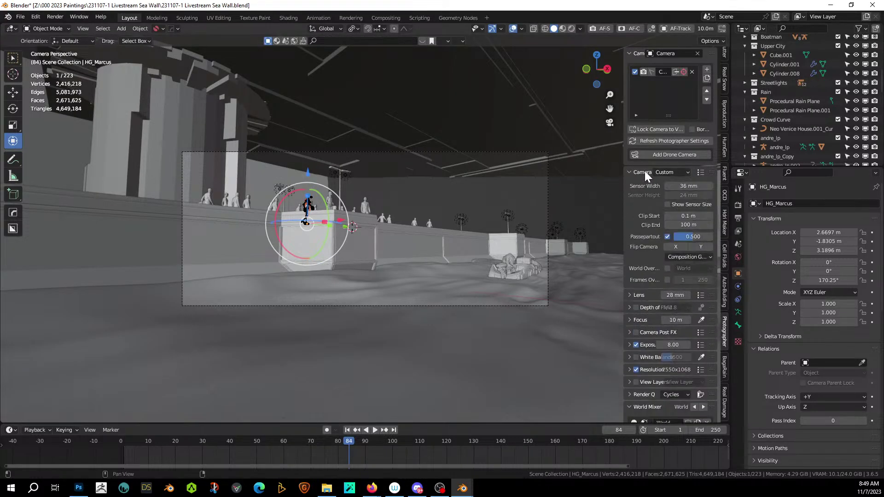
{"action": "left_click", "coordinate": [688, 225]}
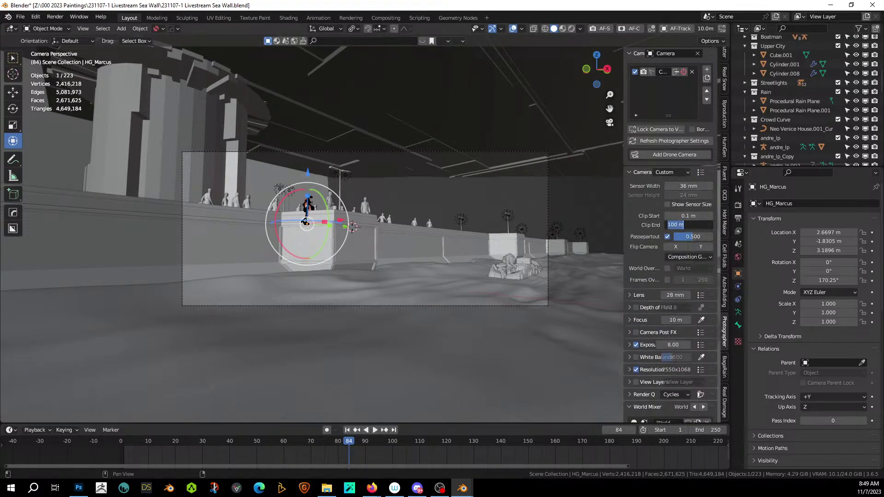
{"action": "type", "text": "500"}
{"action": "key", "text": "Return"}
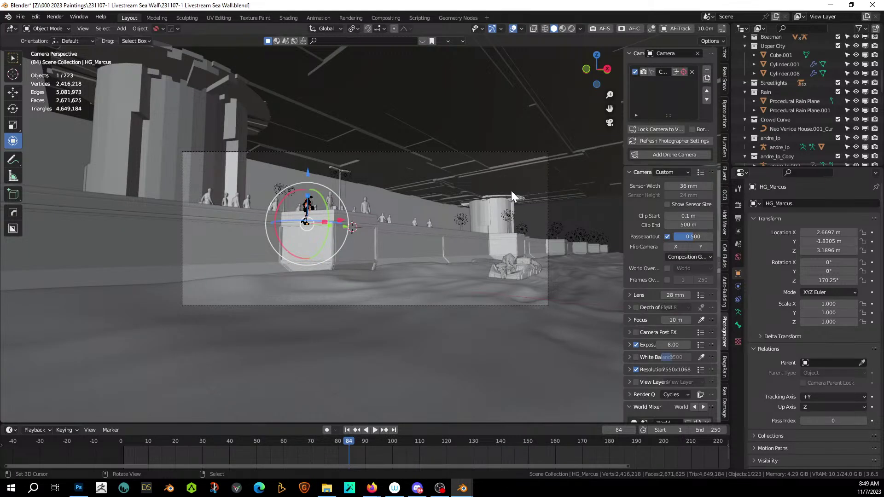
Step: Make a linked duplicate of the far pair of Upper City pillars and move it along Y beyond the ceiling slab
{"action": "middle_click_drag", "start_coordinate": [486, 190], "coordinate": [382, 257]}
{"action": "scroll", "coordinate": [408, 233], "scroll_direction": "down", "scroll_amount": 10}
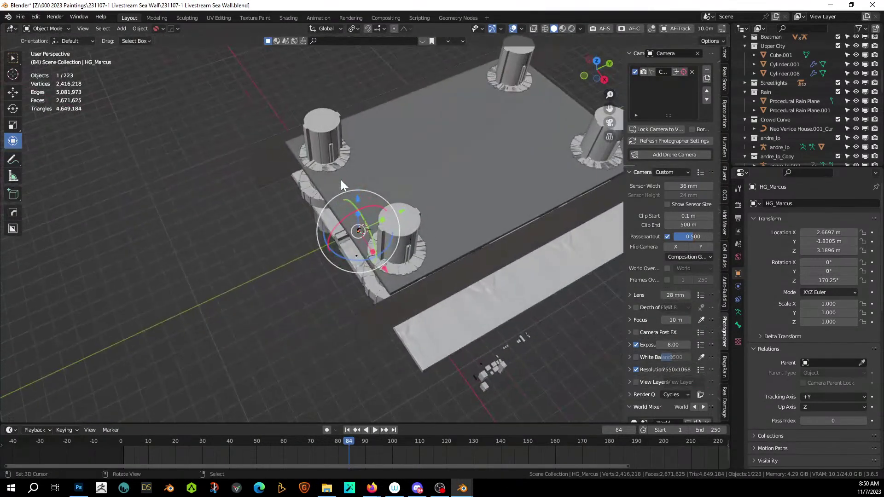
{"action": "left_click", "coordinate": [399, 218]}
{"action": "middle_click_drag", "start_coordinate": [432, 211], "coordinate": [333, 267]}
{"action": "left_click", "coordinate": [411, 126], "text": "shift"}
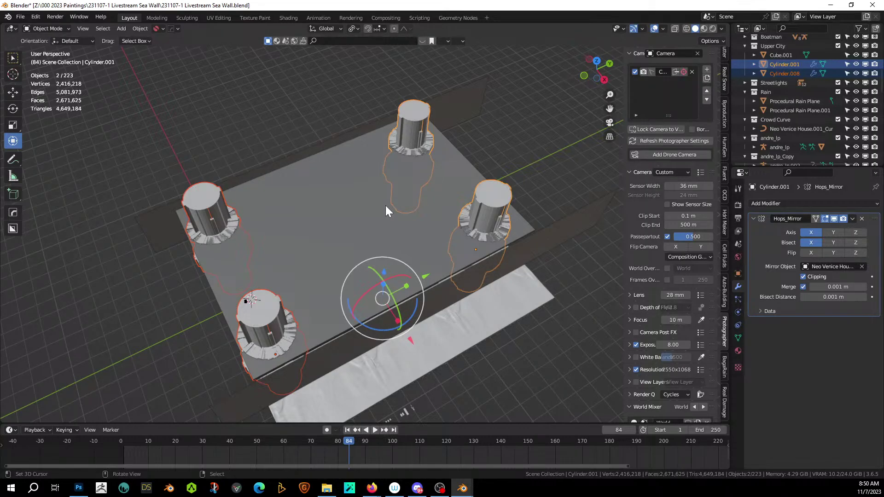
{"action": "left_click", "coordinate": [496, 200]}
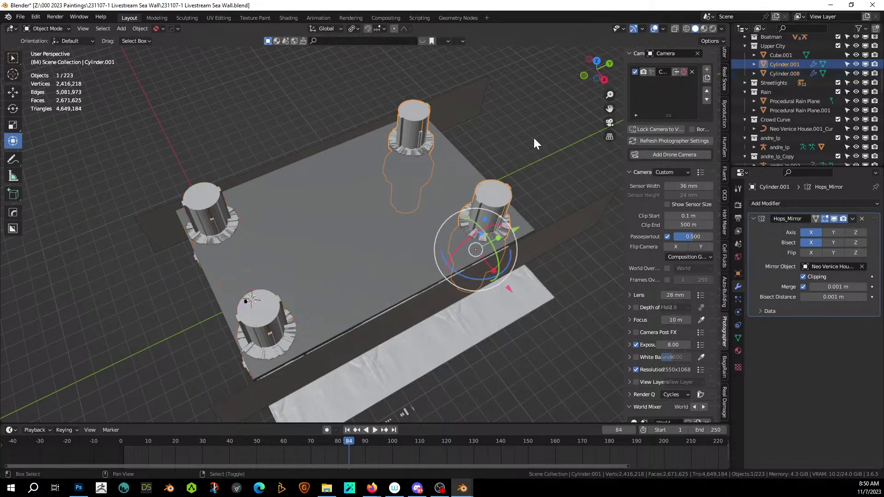
{"action": "middle_click_drag", "start_coordinate": [534, 137], "coordinate": [441, 240], "text": "shift"}
{"action": "key", "text": "KP_7"}
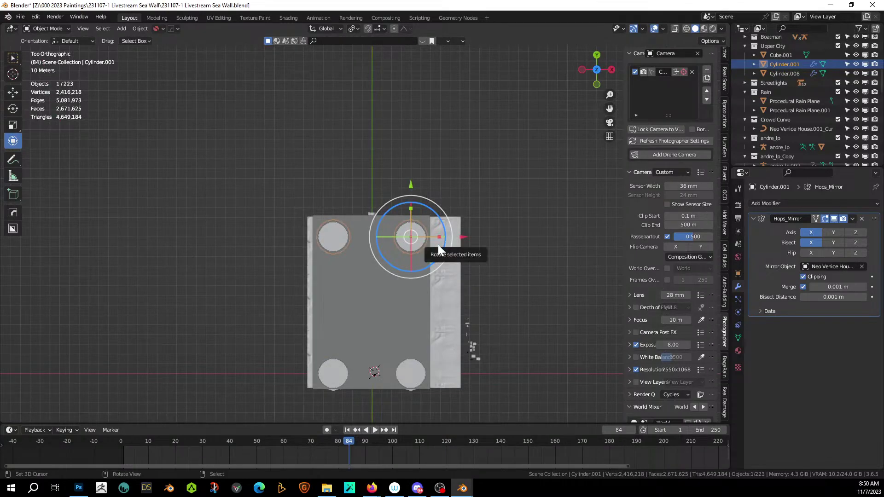
{"action": "key", "text": "shift+d"}
{"action": "right_click", "coordinate": [435, 245]}
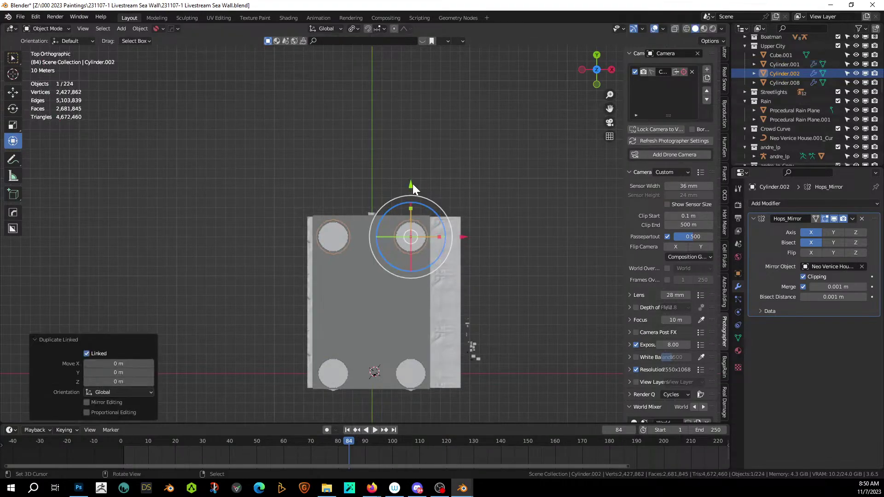
{"action": "left_click_drag", "start_coordinate": [413, 186], "coordinate": [357, 366]}
Step: Make a linked duplicate of the Upper City ceiling slab and move it about 178 m along Y to extend the ceiling
{"action": "left_click", "coordinate": [358, 366]}
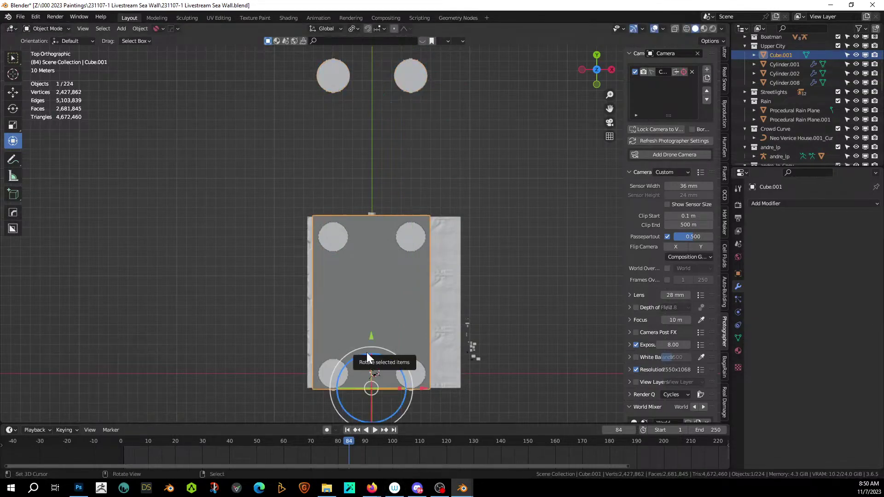
{"action": "key", "text": "alt+d"}
{"action": "right_click", "coordinate": [372, 326]}
{"action": "left_click_drag", "start_coordinate": [369, 336], "coordinate": [386, 161]}
{"action": "left_click_drag", "start_coordinate": [386, 161], "coordinate": [386, 161]}
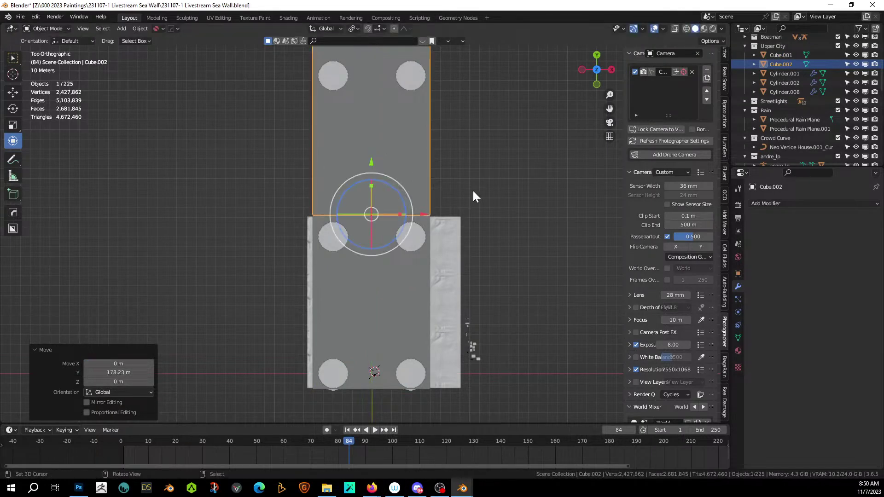
Step: Make a linked duplicate of Procedural Rain Plane, move it about 260 m along Y, and return to the camera view
{"action": "middle_click_drag", "start_coordinate": [501, 217], "coordinate": [513, 315], "text": "shift"}
{"action": "middle_click_drag", "start_coordinate": [347, 193], "coordinate": [516, 164]}
{"action": "left_click", "coordinate": [494, 307]}
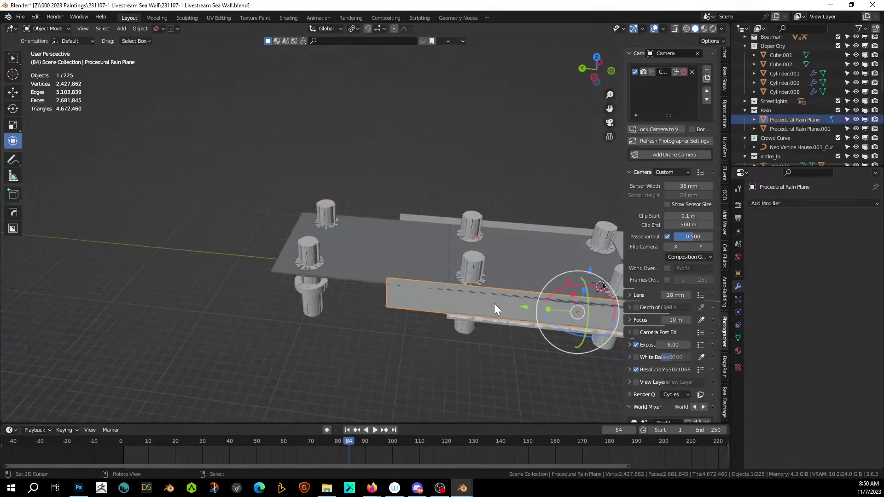
{"action": "key", "text": "alt+d"}
{"action": "right_click", "coordinate": [518, 316]}
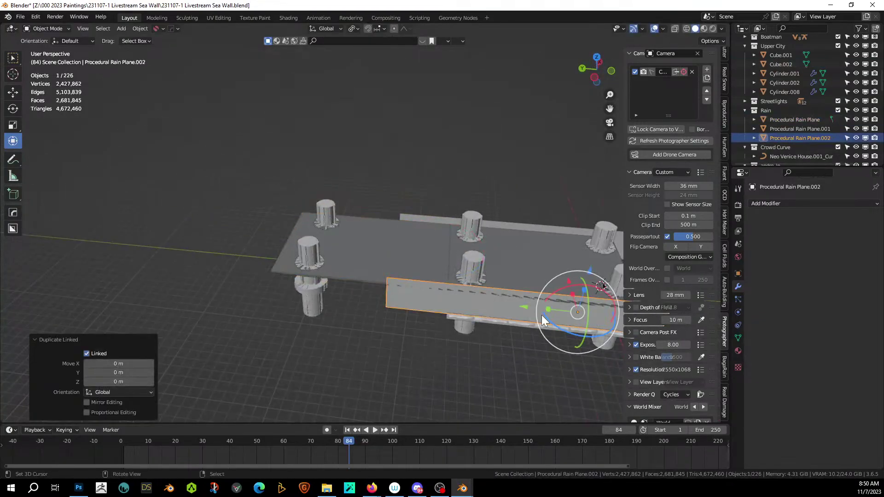
{"action": "key", "text": "g"}
{"action": "key", "text": "y"}
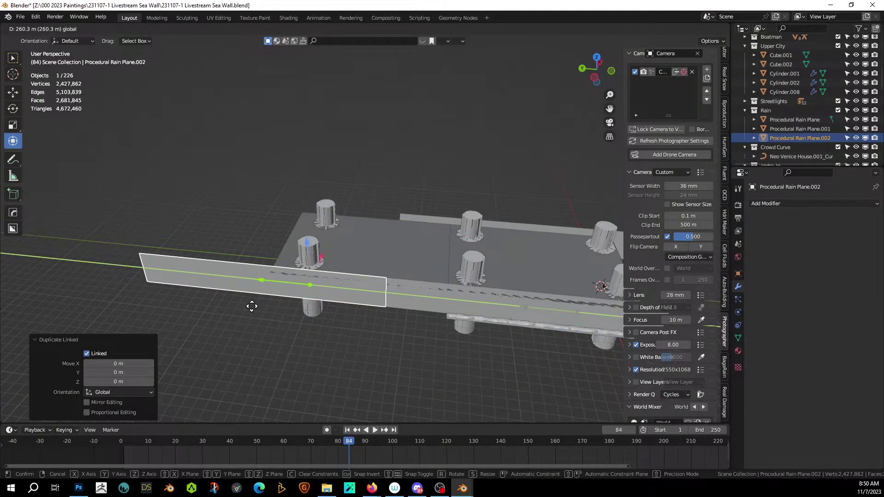
{"action": "left_click", "coordinate": [263, 308]}
{"action": "key", "text": "KP_0"}
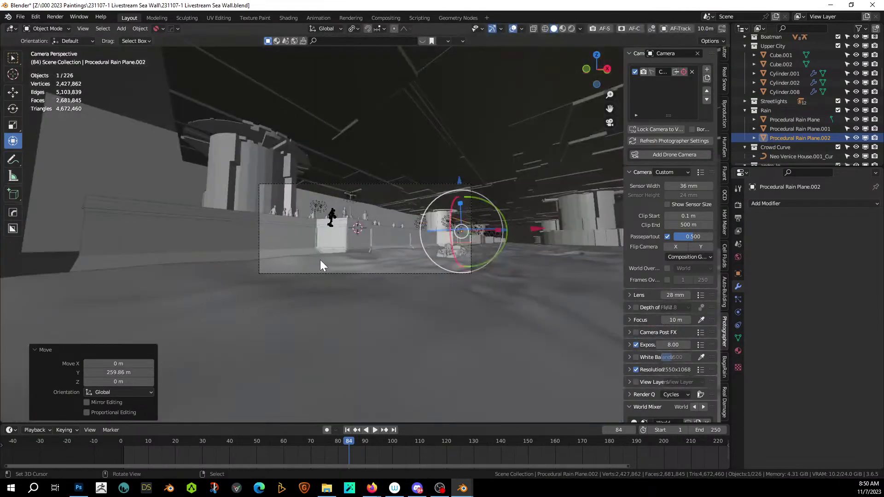
{"action": "scroll", "coordinate": [444, 263], "scroll_direction": "up", "scroll_amount": 3}
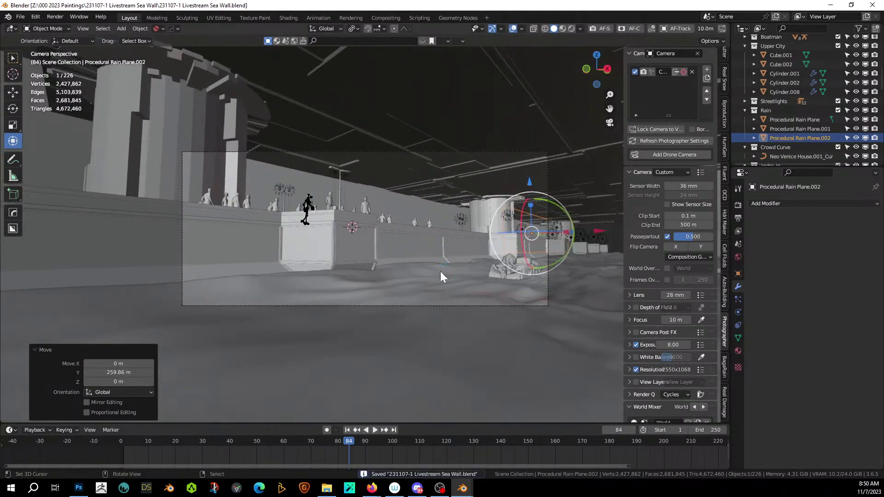
Step: Delete Procedural Rain Plane.001 on the outer side of the structure and return to the camera view
{"action": "scroll", "coordinate": [440, 272], "scroll_direction": "down", "scroll_amount": 5}
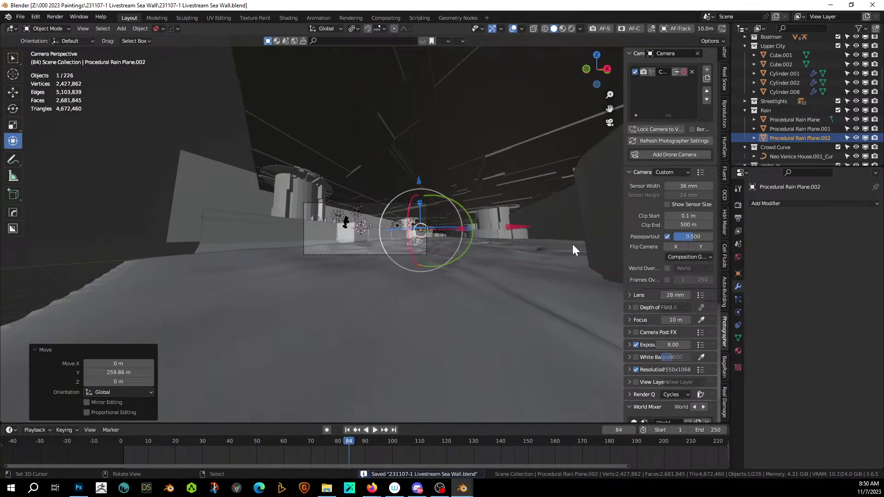
{"action": "key", "text": "KP_0"}
{"action": "left_click", "coordinate": [529, 316]}
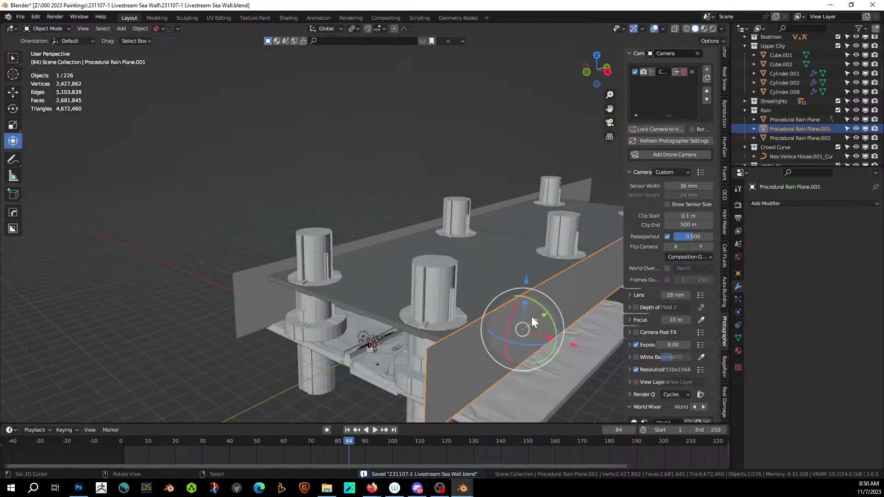
{"action": "middle_click_drag", "start_coordinate": [530, 317], "coordinate": [427, 309]}
{"action": "key", "text": "Delete"}
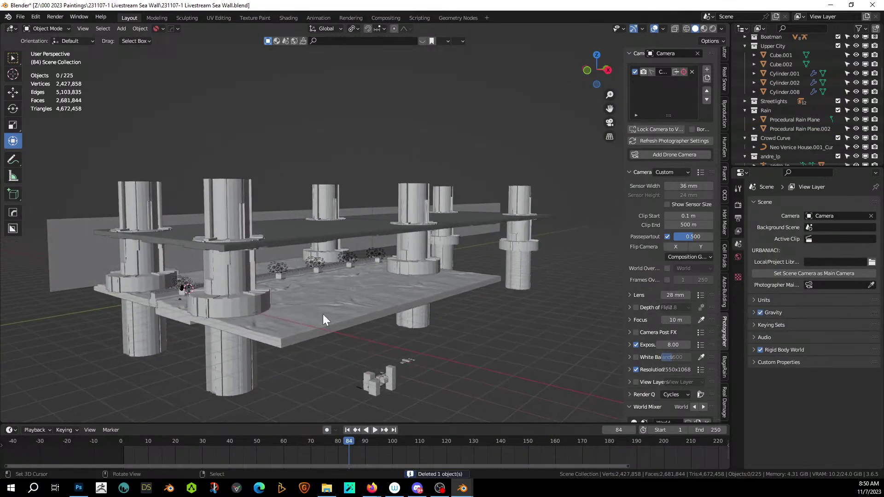
{"action": "key", "text": "KP_0"}
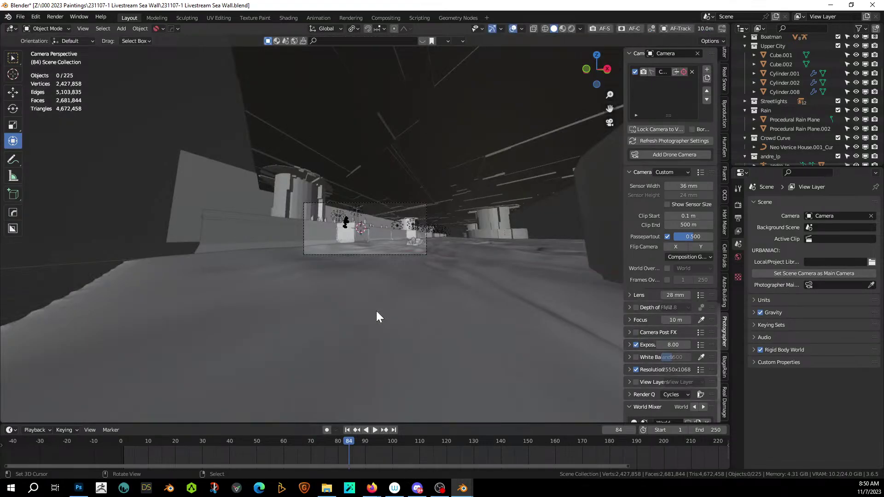
{"action": "scroll", "coordinate": [377, 314], "scroll_direction": "up", "scroll_amount": 3}
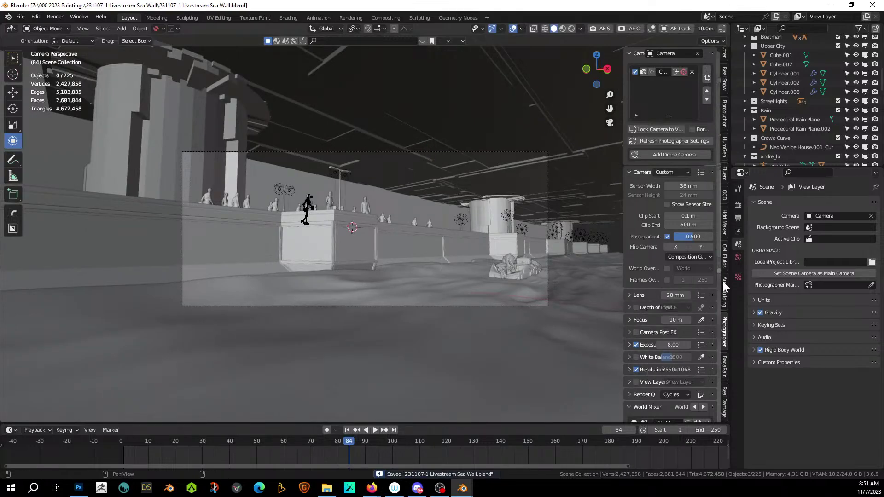
Step: Import mattePaint_hdri_seq022_2000px_x1156.exr from the cloudy_to_night sequence's exr folder in HDRI Images as the HDRi Maker background
{"action": "left_click", "coordinate": [722, 222]}
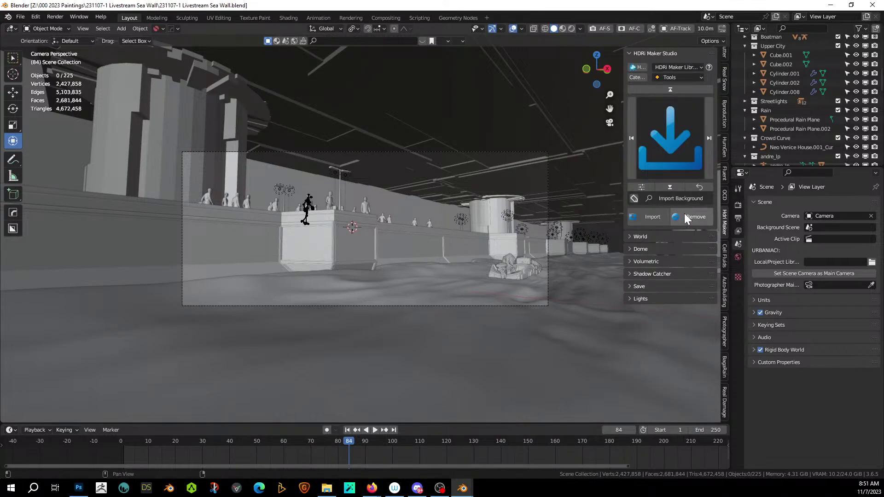
{"action": "left_click", "coordinate": [646, 215]}
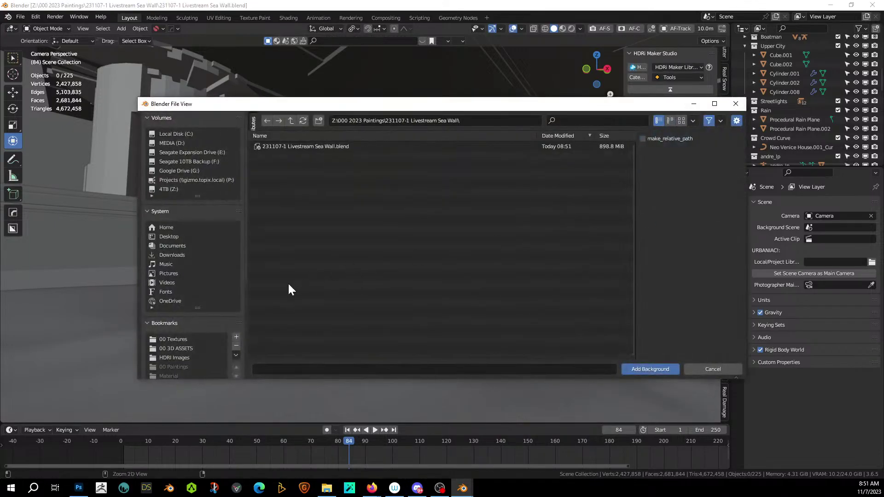
{"action": "left_click", "coordinate": [183, 358]}
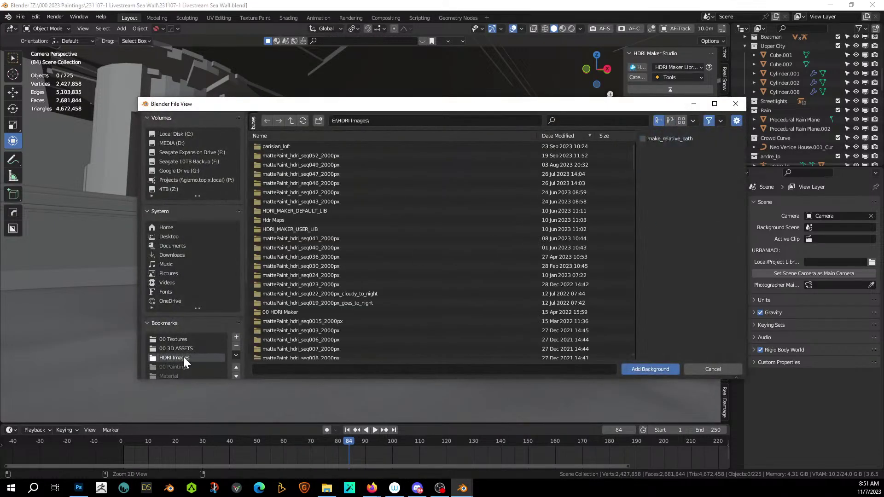
{"action": "double_click", "coordinate": [359, 295]}
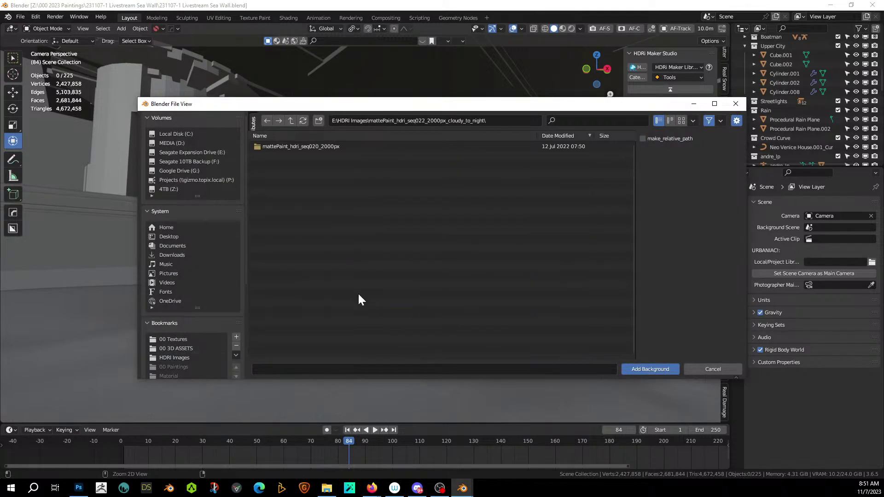
{"action": "double_click", "coordinate": [315, 145]}
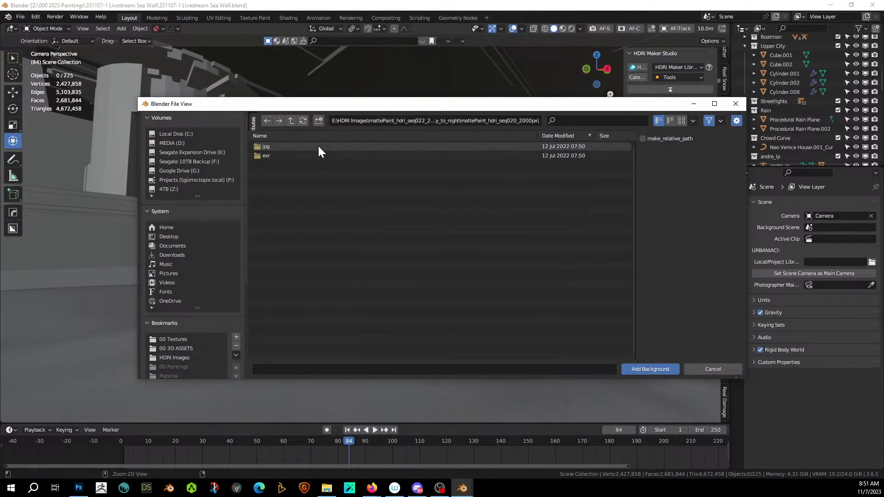
{"action": "left_click", "coordinate": [268, 157]}
{"action": "double_click", "coordinate": [269, 157]}
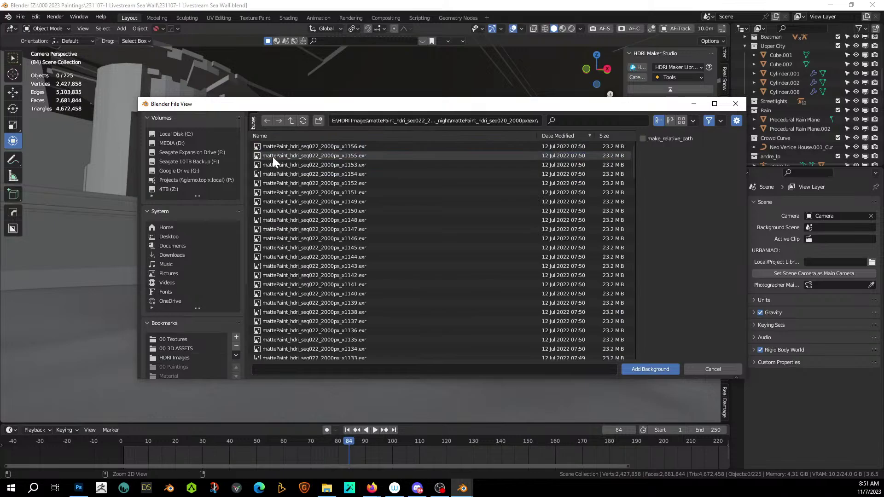
{"action": "double_click", "coordinate": [318, 147]}
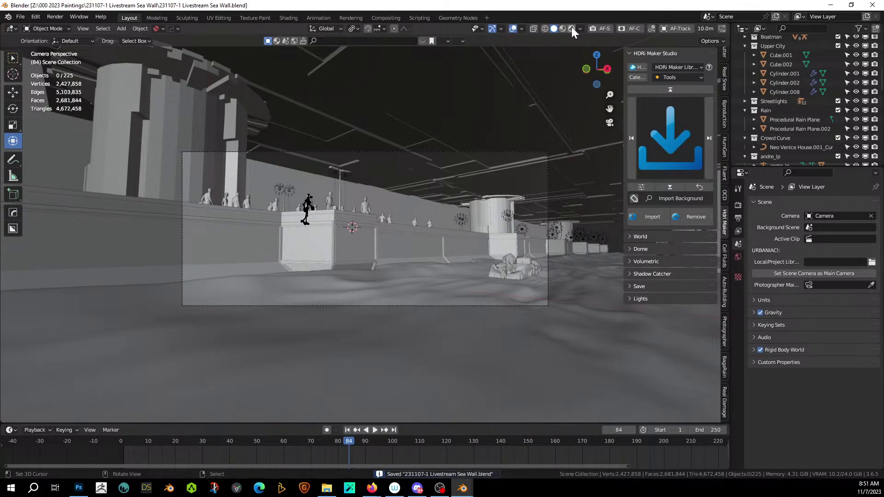
Step: Preview the scene with rendered shading and set the HDRI world's exposure to -1
{"action": "left_click", "coordinate": [571, 26]}
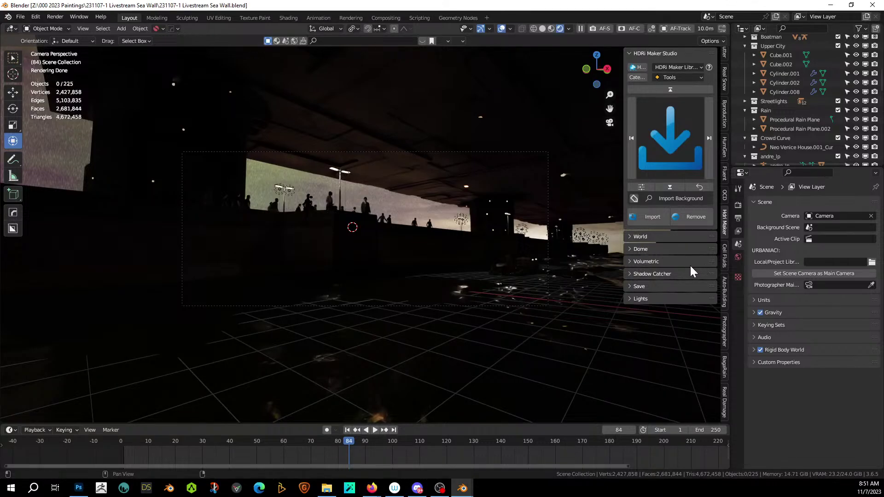
{"action": "left_click", "coordinate": [631, 236]}
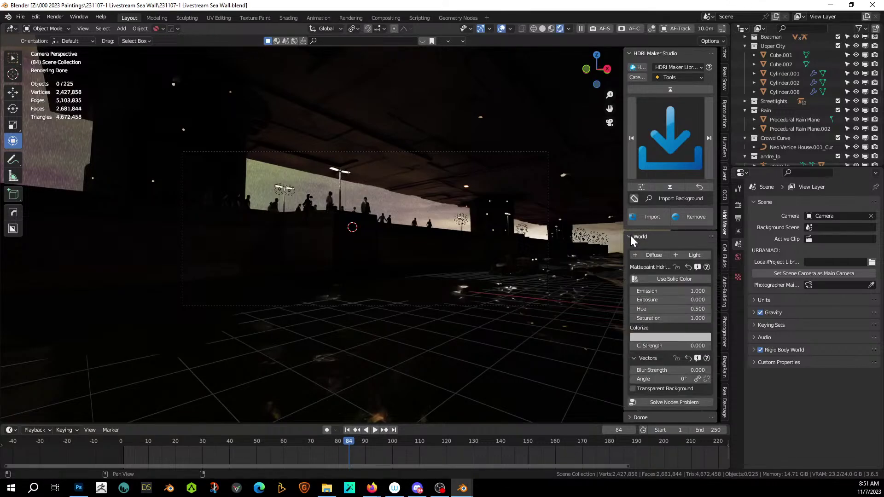
{"action": "left_click", "coordinate": [670, 300]}
{"action": "type", "text": "-1"}
{"action": "key", "text": "Return"}
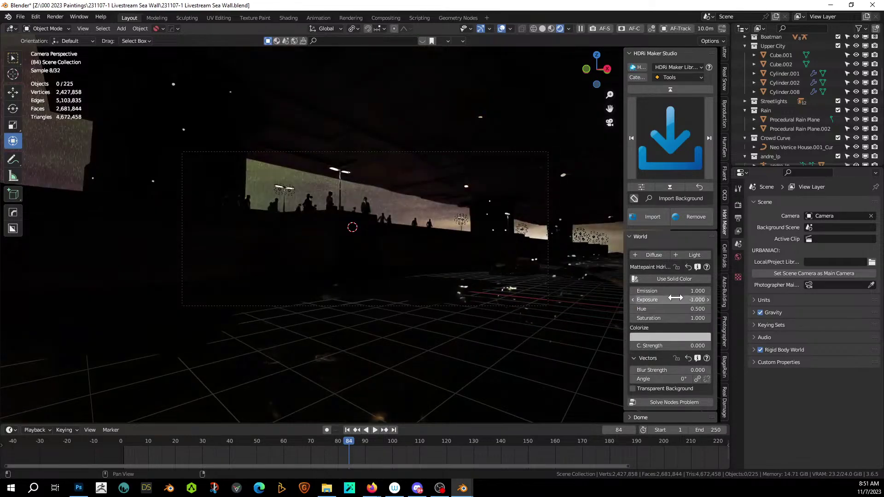
Step: Set the camera's exposure value to 7 EV in the Photographer settings and save the file
{"action": "left_click", "coordinate": [724, 334]}
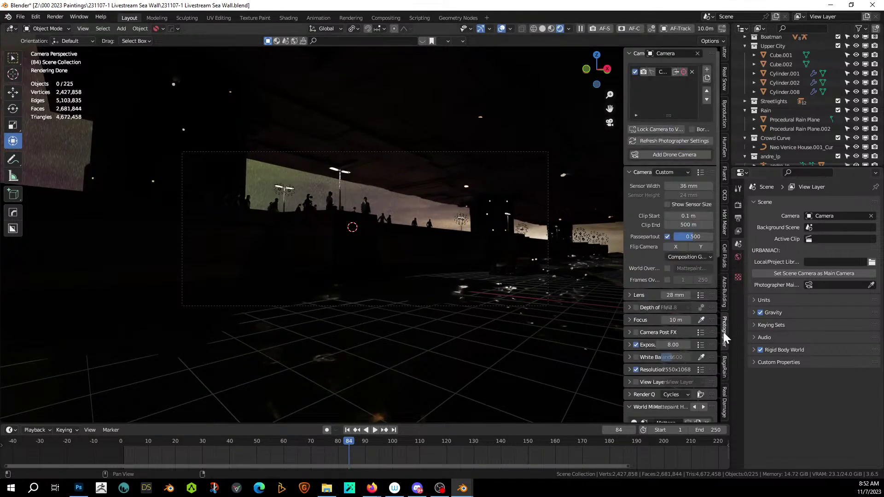
{"action": "left_click", "coordinate": [630, 345]}
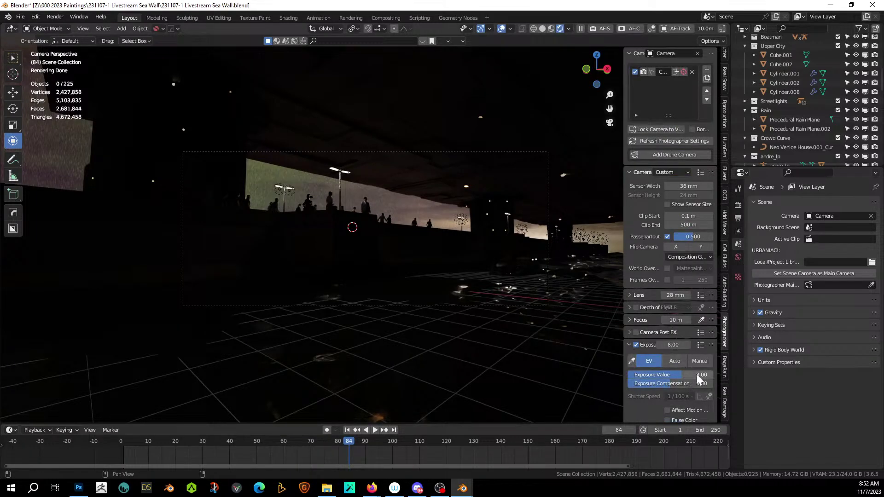
{"action": "mouse_move", "coordinate": [696, 374]}
{"action": "left_mouse_down"}
{"action": "mouse_move", "coordinate": [686, 374]}
{"action": "mouse_move", "coordinate": [699, 374]}
{"action": "left_mouse_up"}
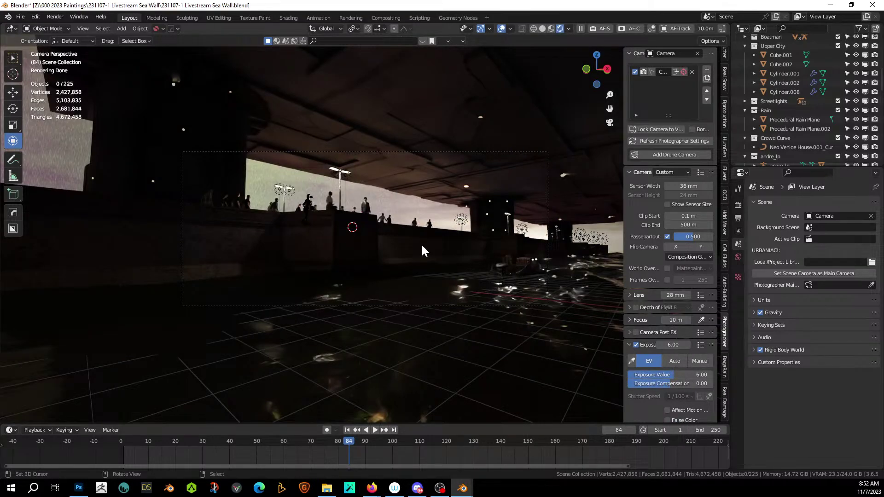
{"action": "scroll", "coordinate": [422, 246], "scroll_direction": "up", "scroll_amount": 3}
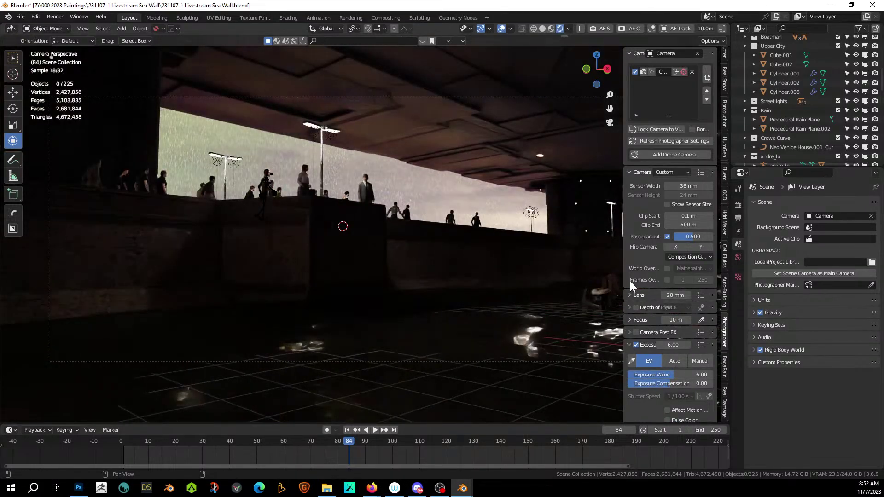
{"action": "left_click_drag", "start_coordinate": [667, 345], "coordinate": [676, 345]}
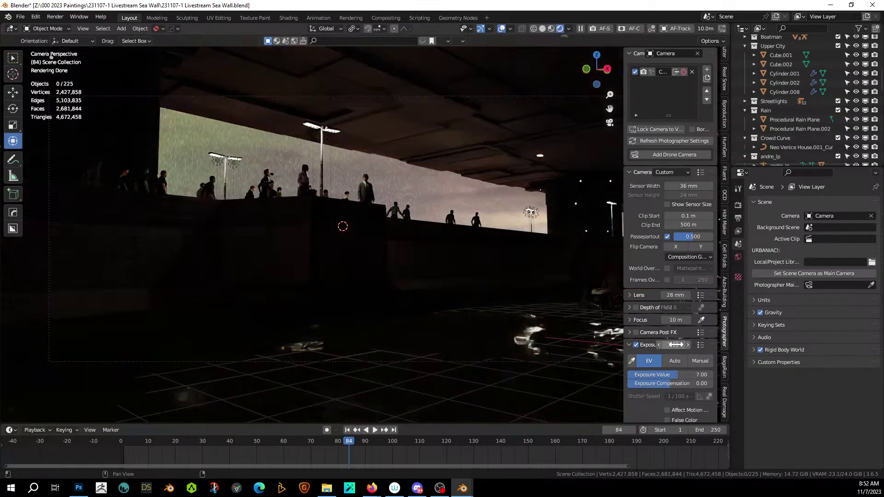
{"action": "scroll", "coordinate": [657, 396], "scroll_direction": "down", "scroll_amount": 6}
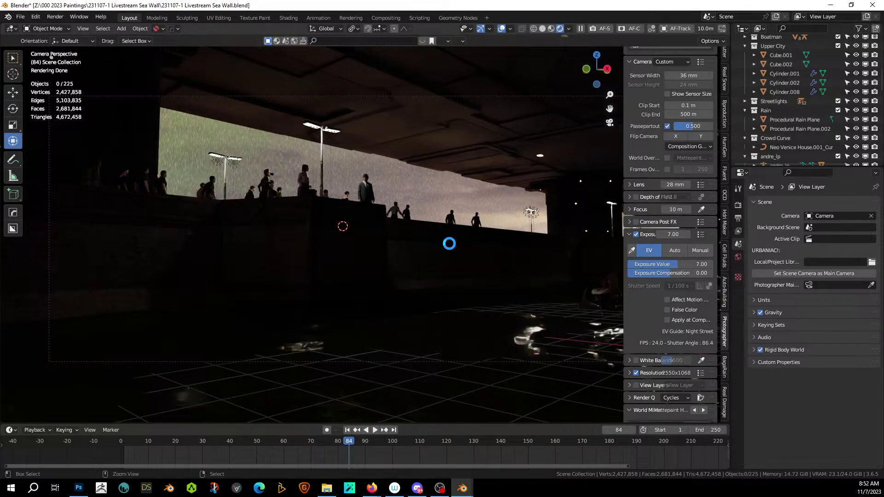
{"action": "key", "text": "ctrl+s"}
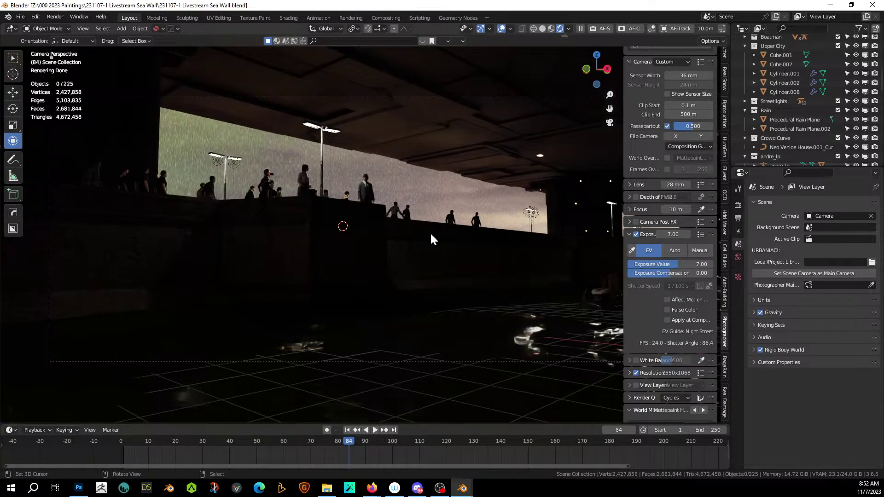
Step: Return to solid shading, isolate the Upper City ceiling slab Cube.001 and open its mesh for editing from below
{"action": "scroll", "coordinate": [670, 258], "scroll_direction": "down", "scroll_amount": 3}
{"action": "scroll", "coordinate": [495, 184], "scroll_direction": "down", "scroll_amount": 4}
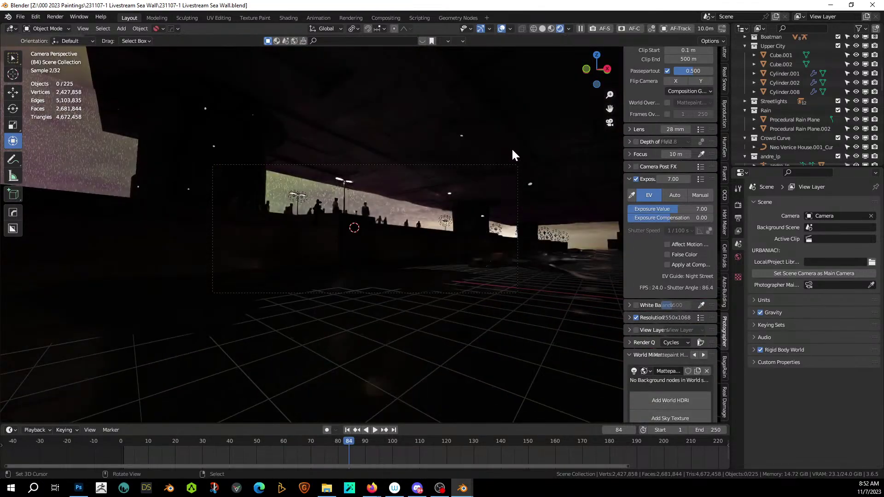
{"action": "left_click", "coordinate": [543, 29]}
{"action": "left_click", "coordinate": [391, 132]}
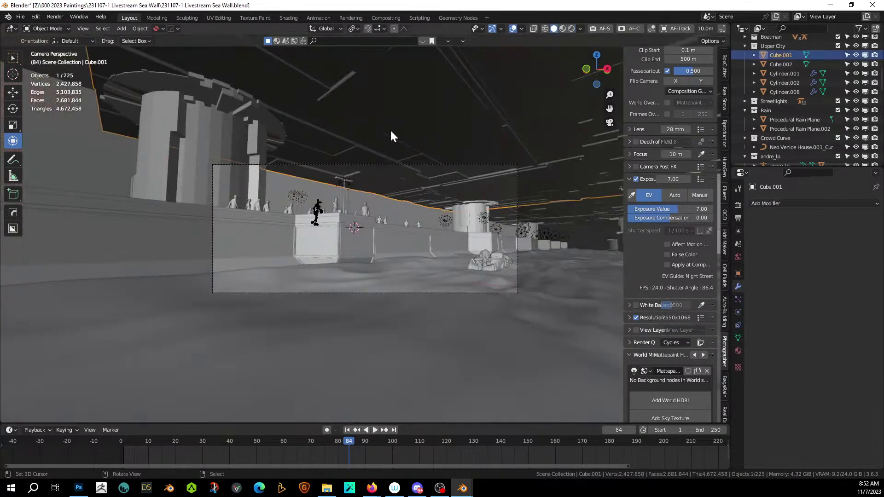
{"action": "key", "text": "KP_Divide"}
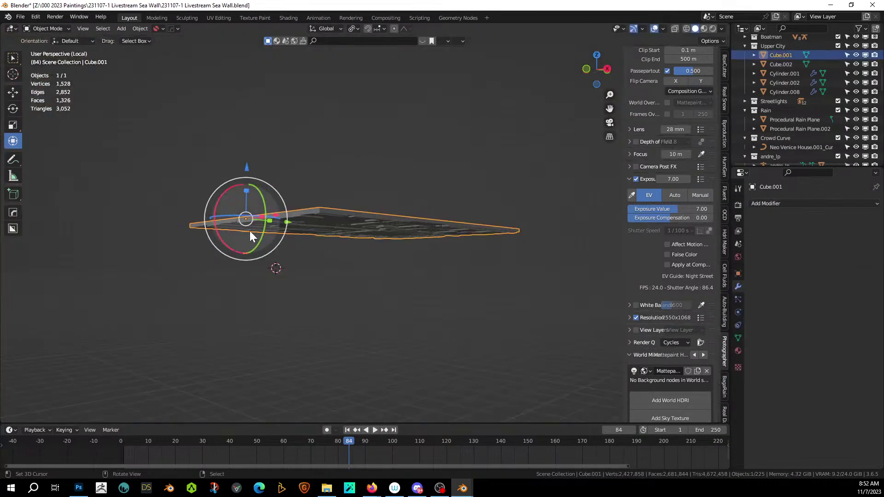
{"action": "middle_click_drag", "start_coordinate": [251, 233], "coordinate": [257, 262]}
{"action": "key", "text": "KP_7"}
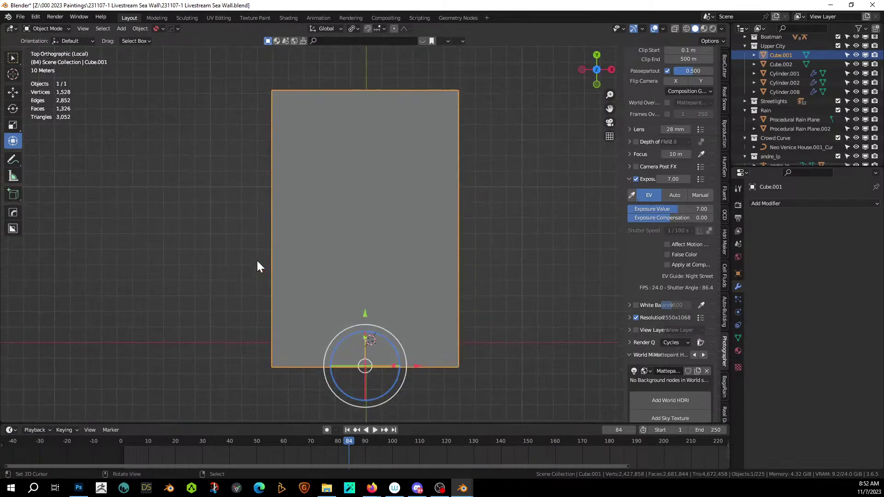
{"action": "key", "text": "ctrl+KP_7"}
{"action": "scroll", "coordinate": [258, 261], "scroll_direction": "up", "scroll_amount": 2}
{"action": "key", "text": "Tab"}
Step: Select one rectangular panel face on the slab's underside through the camera and frame it in the bottom view
{"action": "middle_click_drag", "start_coordinate": [283, 259], "coordinate": [412, 206]}
{"action": "left_click", "coordinate": [513, 193]}
{"action": "scroll", "coordinate": [513, 193], "scroll_direction": "up", "scroll_amount": 3}
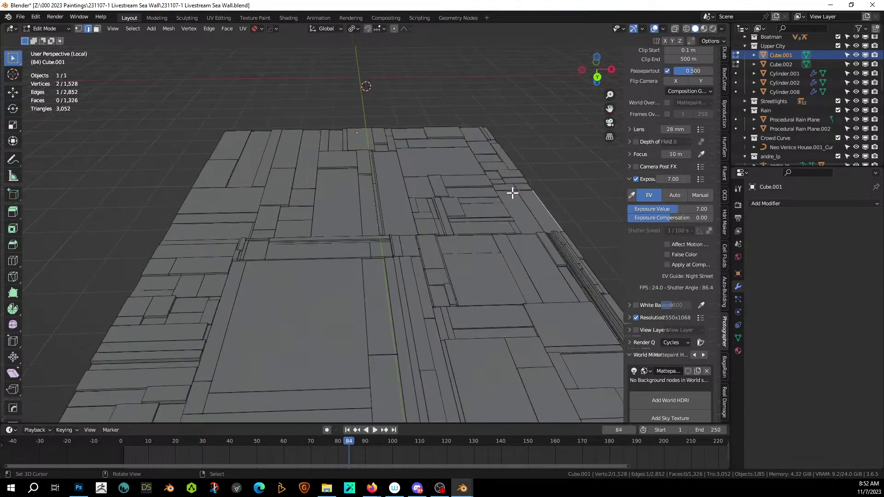
{"action": "middle_click_drag", "start_coordinate": [393, 253], "coordinate": [357, 372]}
{"action": "key", "text": "KP_0"}
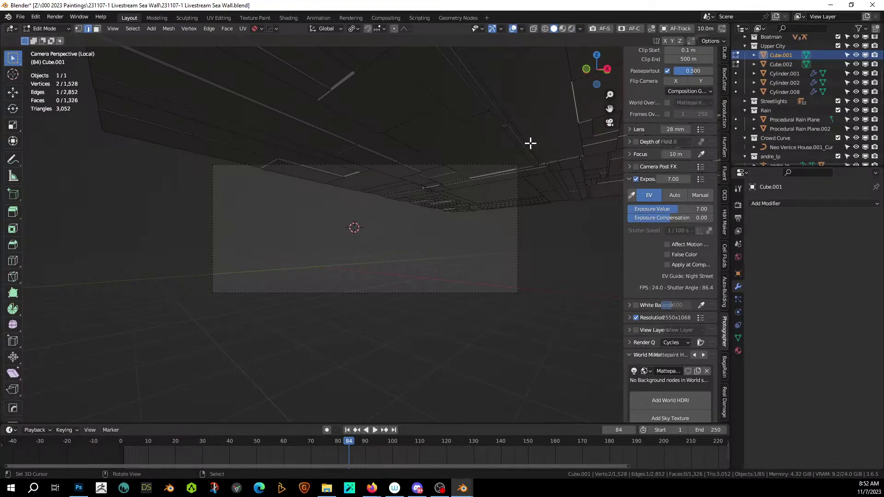
{"action": "left_click", "coordinate": [561, 103]}
{"action": "left_click", "coordinate": [579, 95]}
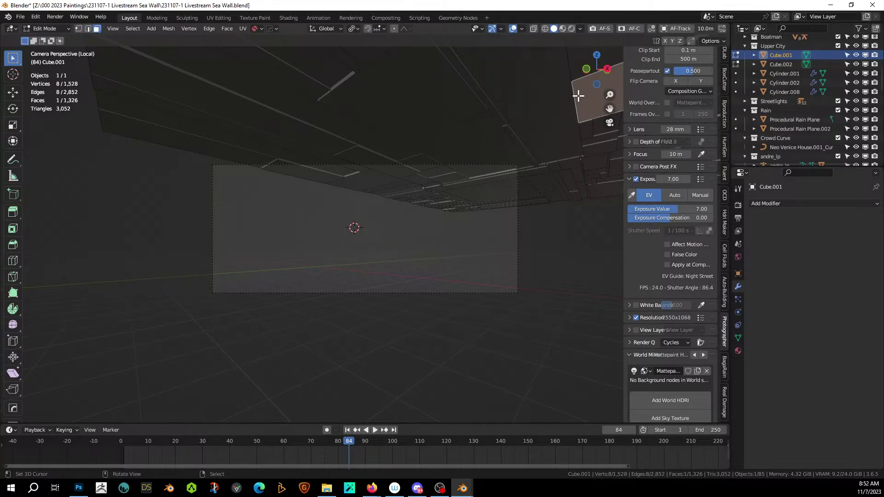
{"action": "key", "text": "KP_Decimal"}
{"action": "key", "text": "ctrl+KP_1"}
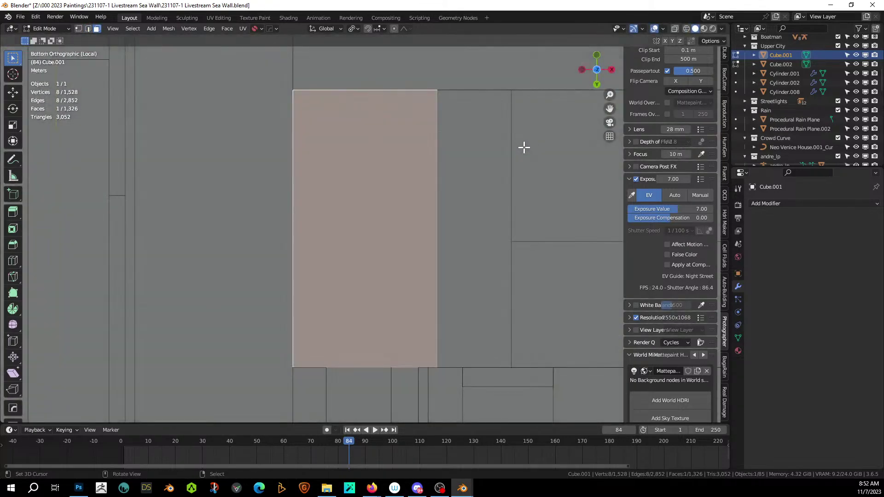
Step: Add three more rectangular panel faces from the section beyond the slab's cross seam to the selection
{"action": "scroll", "coordinate": [519, 155], "scroll_direction": "down", "scroll_amount": 5}
{"action": "scroll", "coordinate": [519, 155], "scroll_direction": "down", "scroll_amount": 4}
{"action": "scroll", "coordinate": [345, 367], "scroll_direction": "up", "scroll_amount": 2}
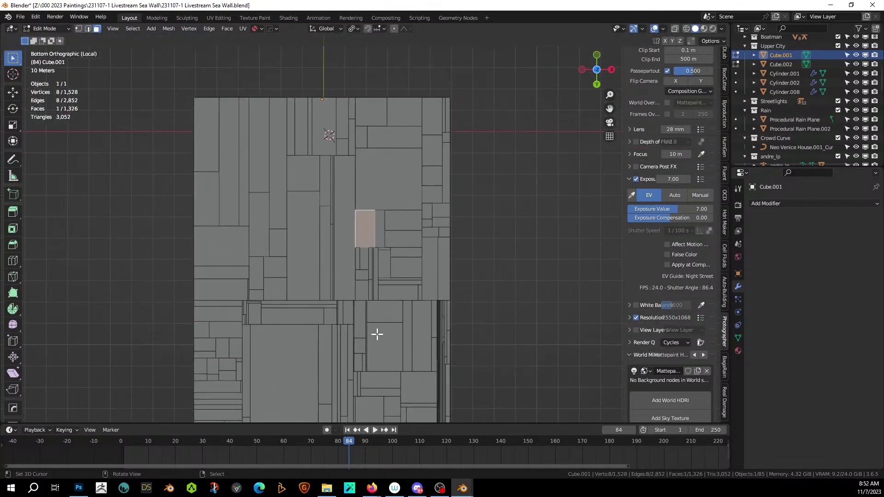
{"action": "middle_click_drag", "start_coordinate": [447, 367], "coordinate": [460, 259], "text": "shift"}
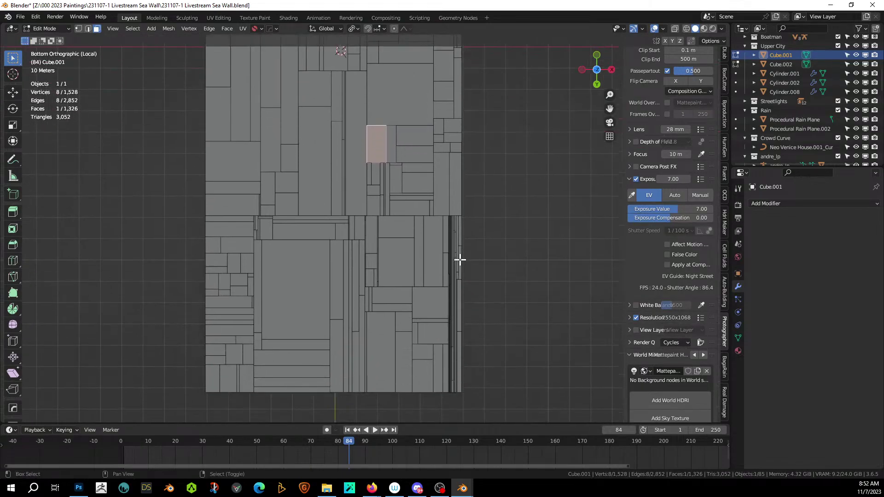
{"action": "scroll", "coordinate": [449, 284], "scroll_direction": "up", "scroll_amount": 1}
{"action": "scroll", "coordinate": [448, 284], "scroll_direction": "up", "scroll_amount": 2}
{"action": "middle_click_drag", "start_coordinate": [446, 289], "coordinate": [444, 326], "text": "shift"}
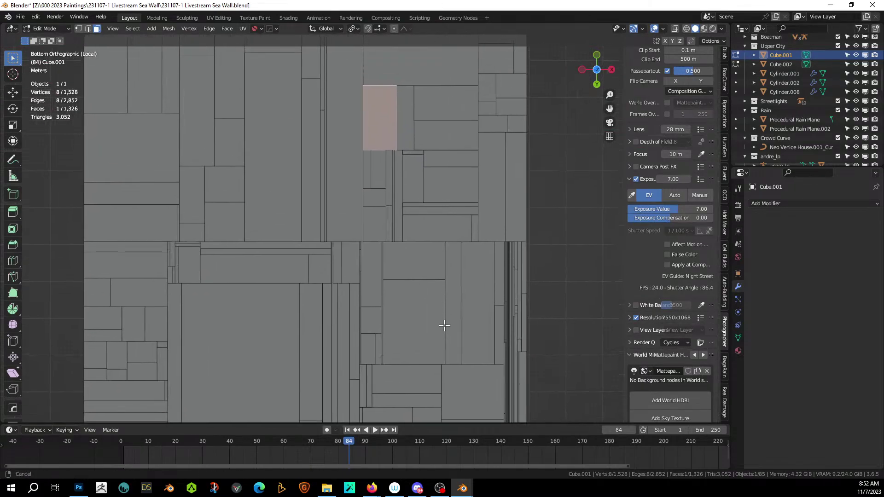
{"action": "left_click", "coordinate": [376, 326], "text": "shift"}
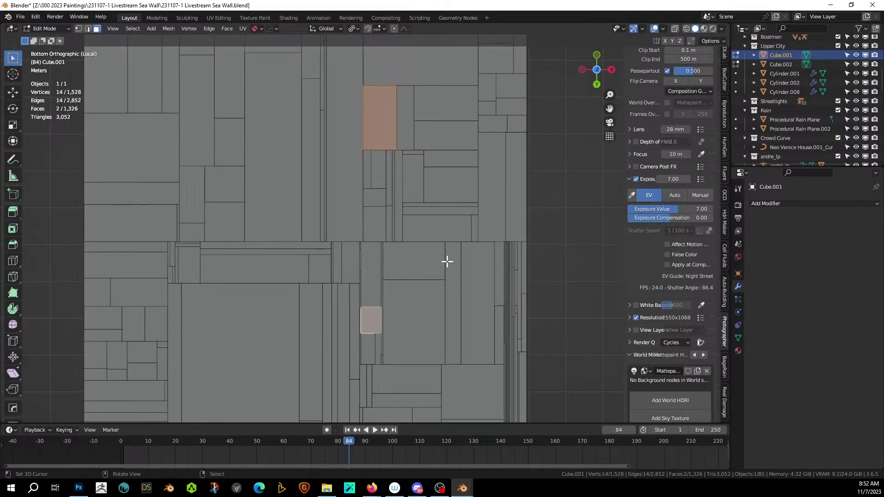
{"action": "scroll", "coordinate": [402, 254], "scroll_direction": "down", "scroll_amount": 2}
{"action": "left_click", "coordinate": [402, 254], "text": "shift"}
{"action": "middle_click_drag", "start_coordinate": [421, 345], "coordinate": [420, 282], "text": "shift"}
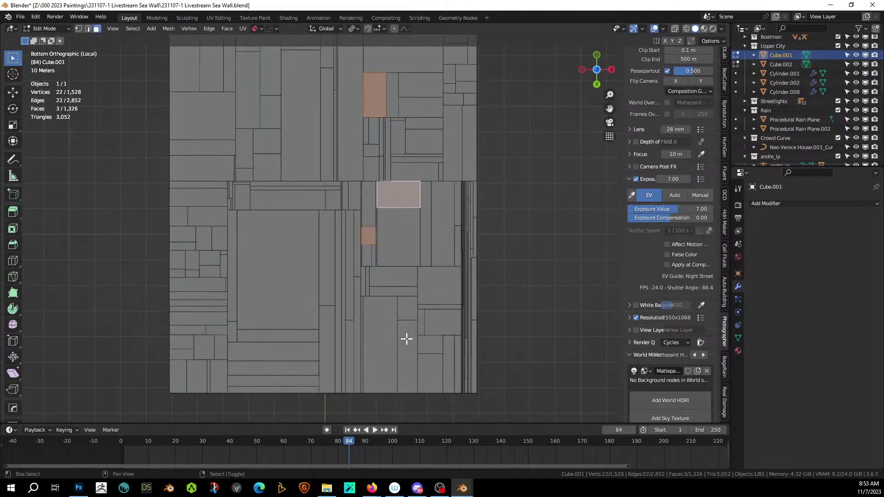
{"action": "left_click", "coordinate": [405, 311], "text": "shift"}
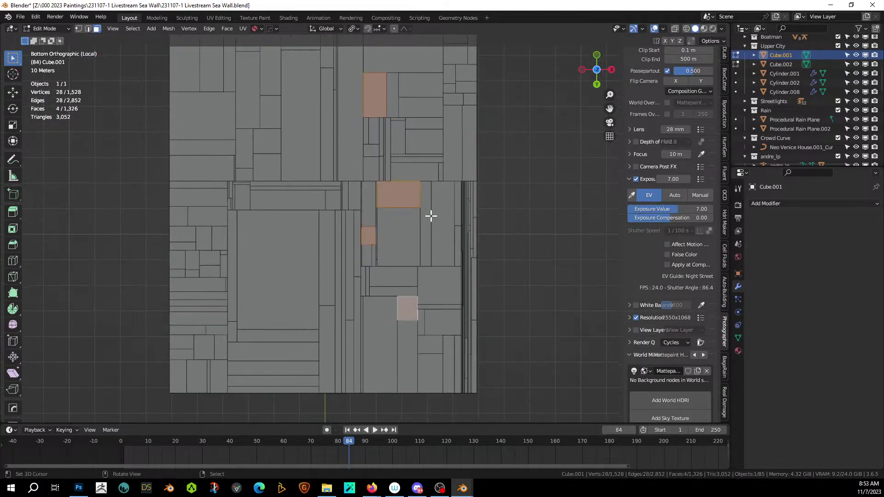
Step: Add the wide rectangular panel face nearest the 3D cursor to the selection on the slab's underside
{"action": "middle_click_drag", "start_coordinate": [431, 213], "coordinate": [436, 353], "text": "shift"}
{"action": "left_click", "coordinate": [403, 138], "text": "shift"}
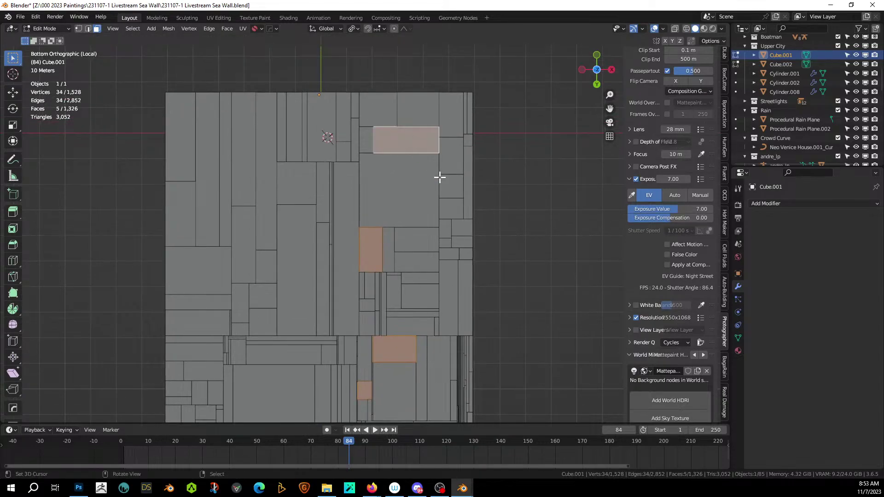
{"action": "scroll", "coordinate": [450, 245], "scroll_direction": "up", "scroll_amount": 1}
{"action": "middle_click_drag", "start_coordinate": [450, 245], "coordinate": [444, 207], "text": "shift"}
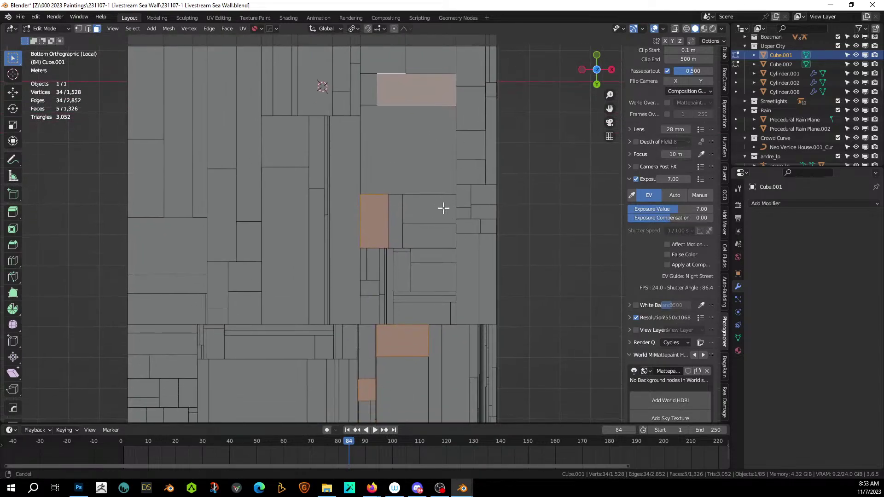
{"action": "left_click", "coordinate": [466, 255], "text": "shift"}
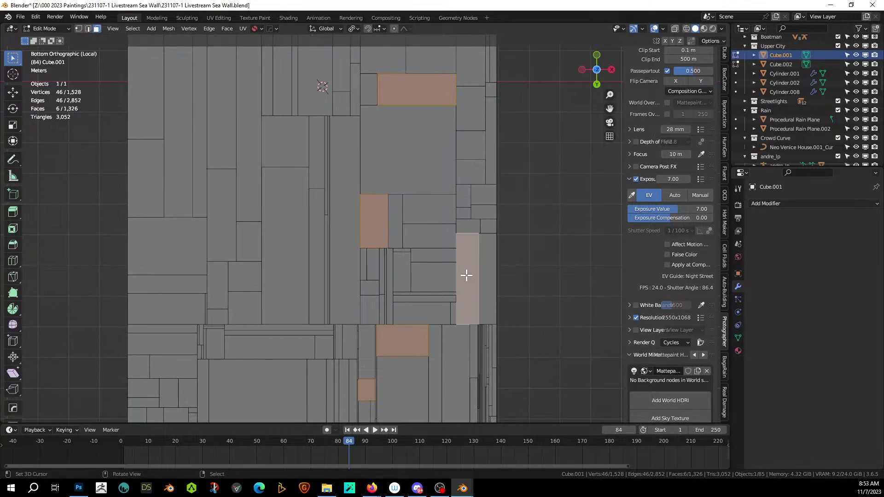
{"action": "left_click", "coordinate": [467, 278], "text": "shift"}
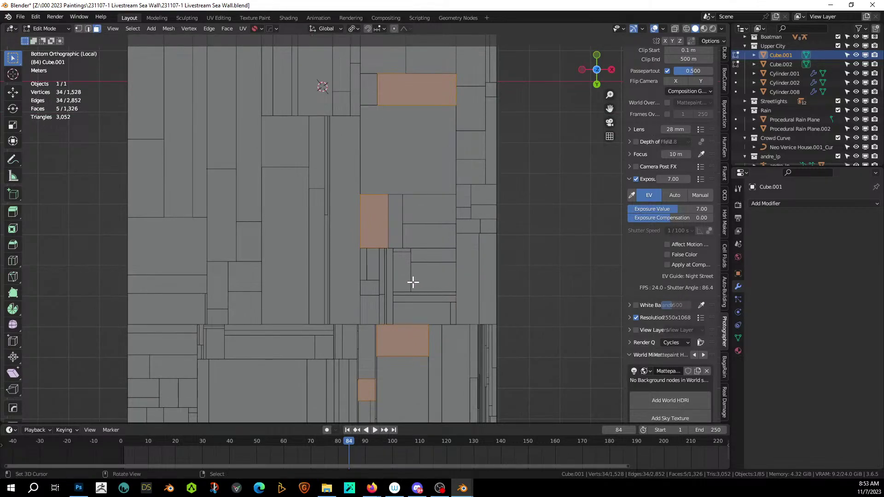
{"action": "left_click", "coordinate": [439, 277], "text": "shift"}
{"action": "left_click", "coordinate": [439, 277], "text": "shift"}
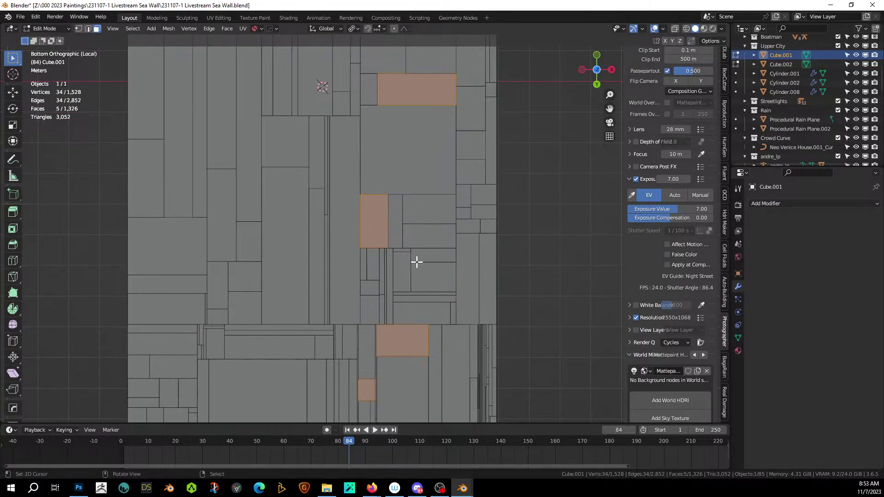
Step: Inset the five selected panel faces by about 1.38 m and extrude them about 0.34 m into the slab
{"action": "key", "text": "i"}
{"action": "left_click", "coordinate": [455, 310]}
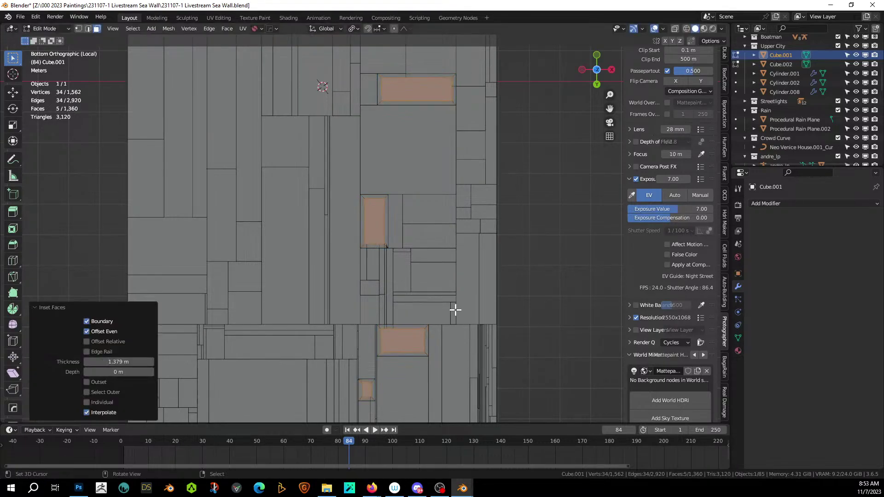
{"action": "mouse_move", "coordinate": [455, 310]}
{"action": "middle_mouse_down"}
{"action": "mouse_move", "coordinate": [460, 331]}
{"action": "mouse_move", "coordinate": [438, 355]}
{"action": "mouse_move", "coordinate": [441, 304]}
{"action": "middle_mouse_up"}
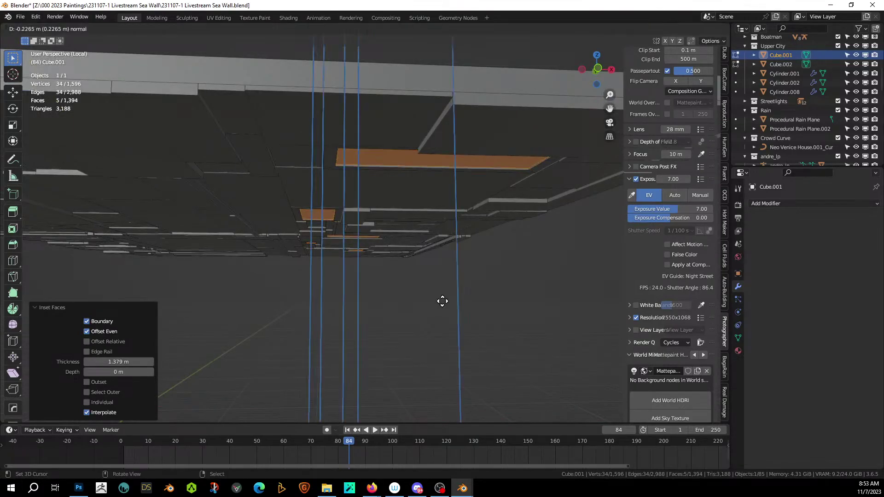
{"action": "key", "text": "e"}
{"action": "left_click", "coordinate": [442, 301]}
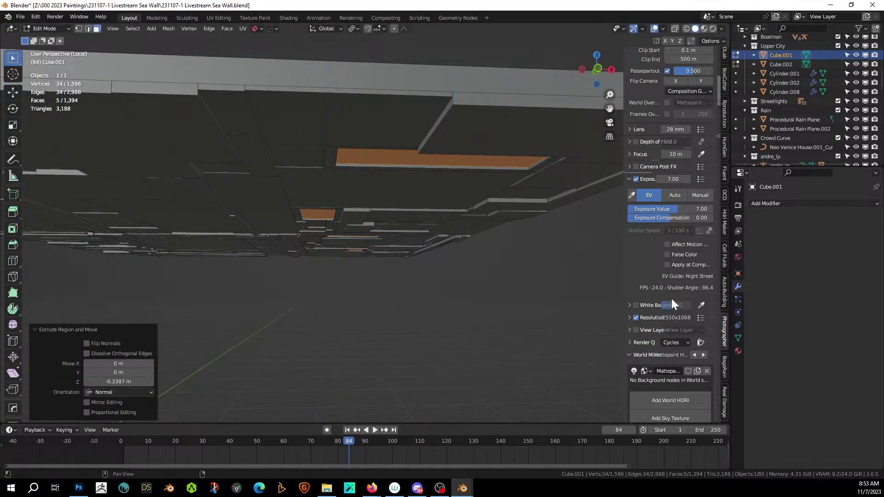
Step: Add a second material slot for the recessed panels and give them the KIT OPS KO-Emissive material sy_cool_5_emmisive
{"action": "left_click", "coordinate": [739, 350]}
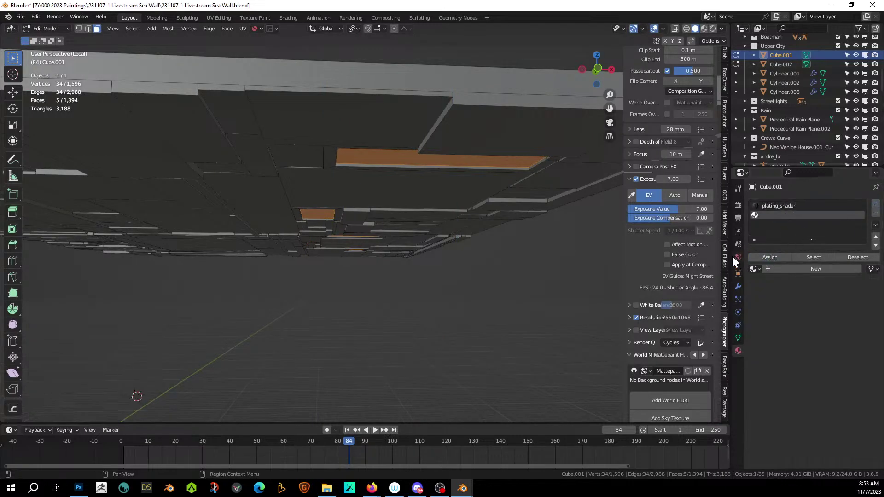
{"action": "scroll", "coordinate": [726, 239], "scroll_direction": "up", "scroll_amount": 10}
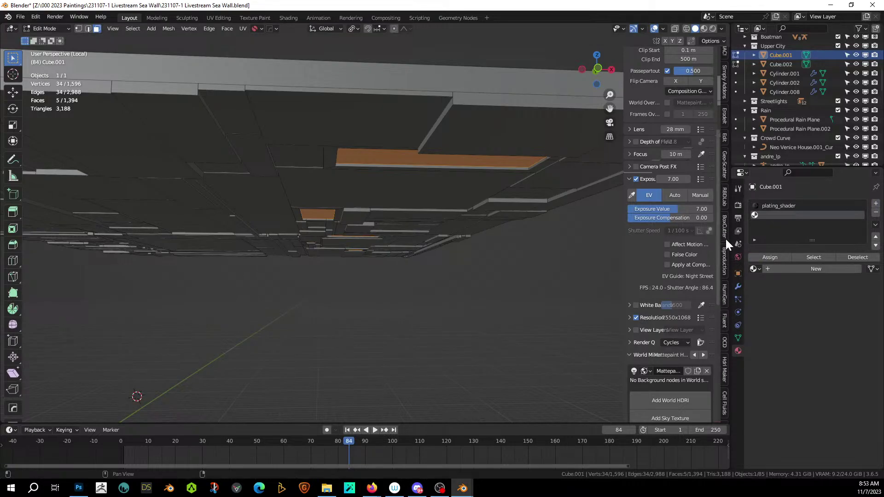
{"action": "scroll", "coordinate": [726, 239], "scroll_direction": "up", "scroll_amount": 5}
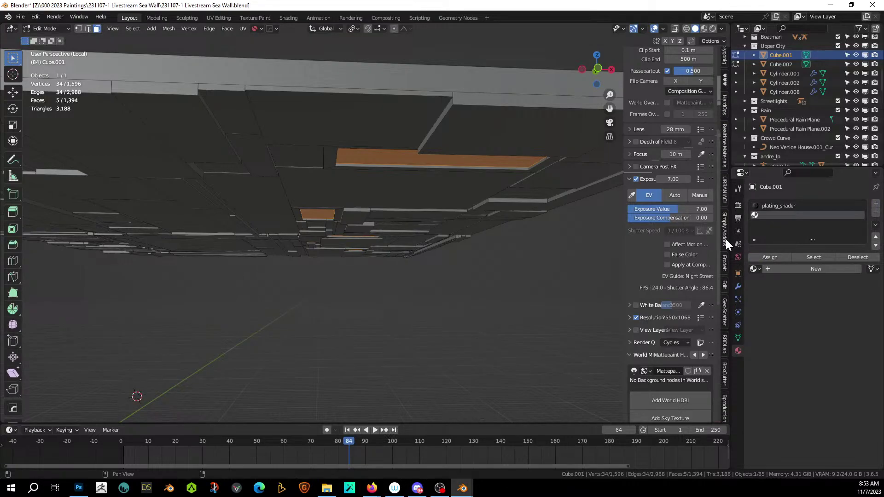
{"action": "left_click", "coordinate": [726, 76]}
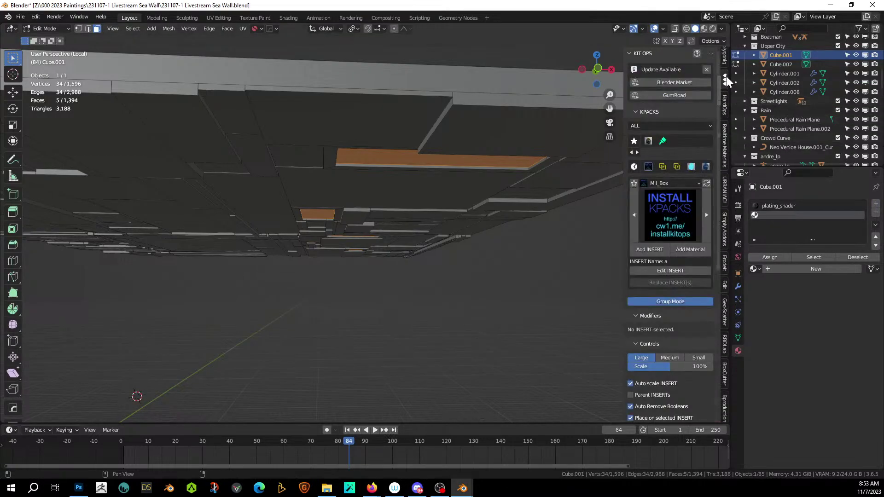
{"action": "left_click", "coordinate": [691, 167]}
{"action": "left_click", "coordinate": [670, 214]}
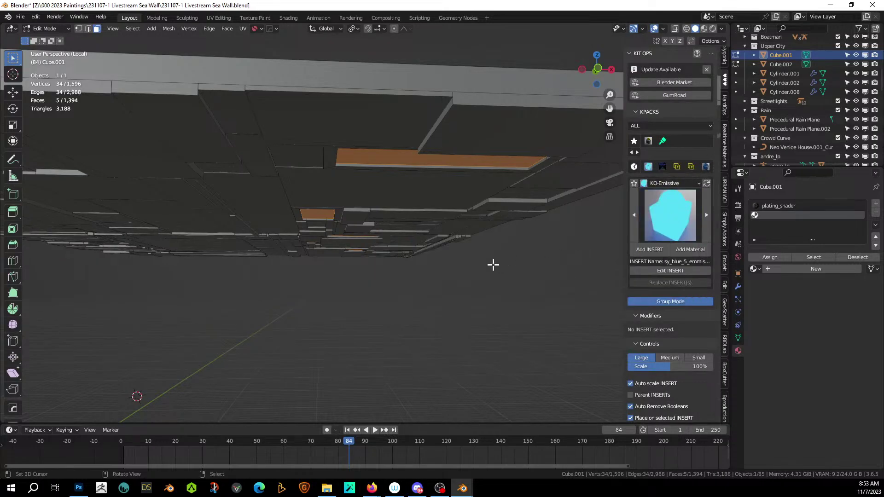
{"action": "left_click", "coordinate": [680, 219]}
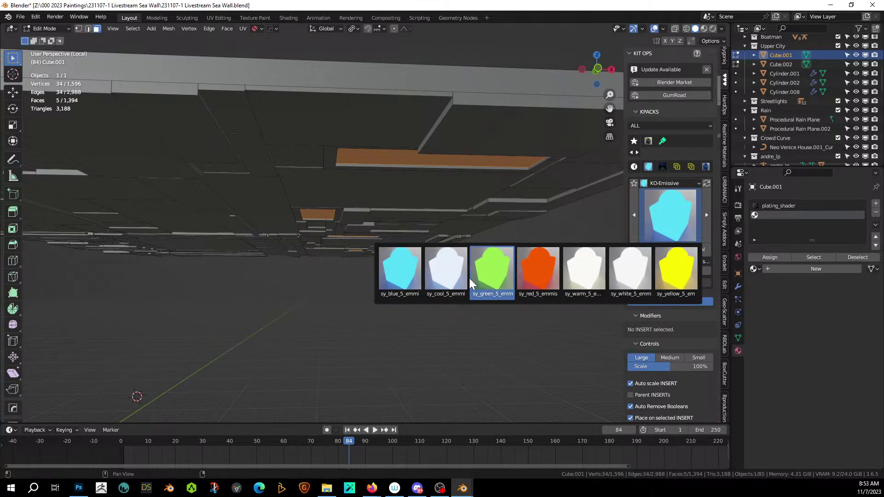
{"action": "left_click", "coordinate": [454, 275]}
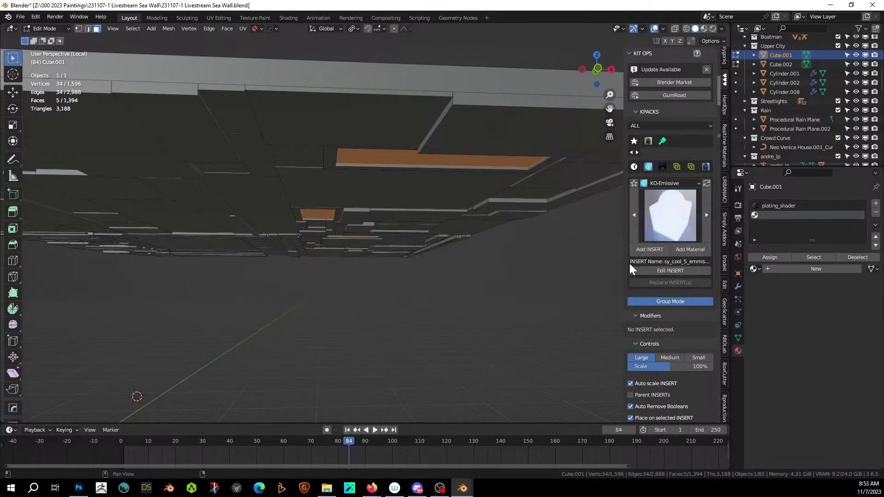
{"action": "left_click", "coordinate": [695, 251]}
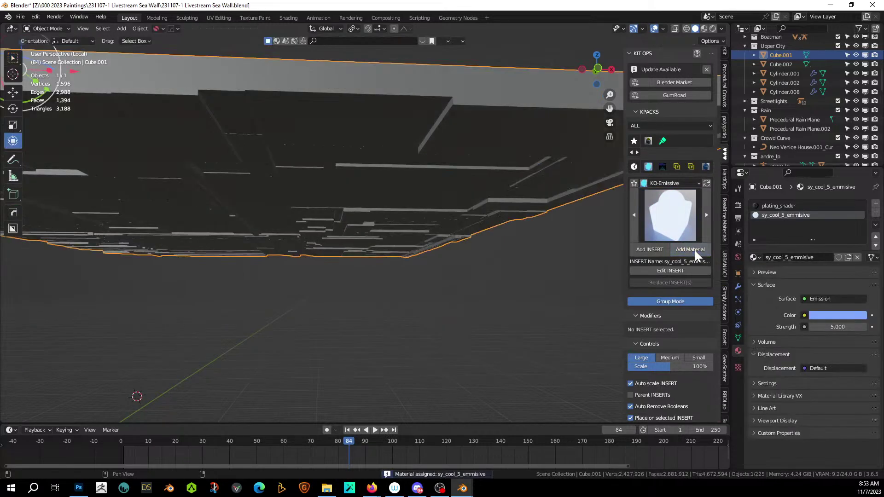
Step: Set the panel material's emission strength to 50, preview it in rendered shading and save the file
{"action": "left_click", "coordinate": [836, 327]}
{"action": "key", "text": "Return"}
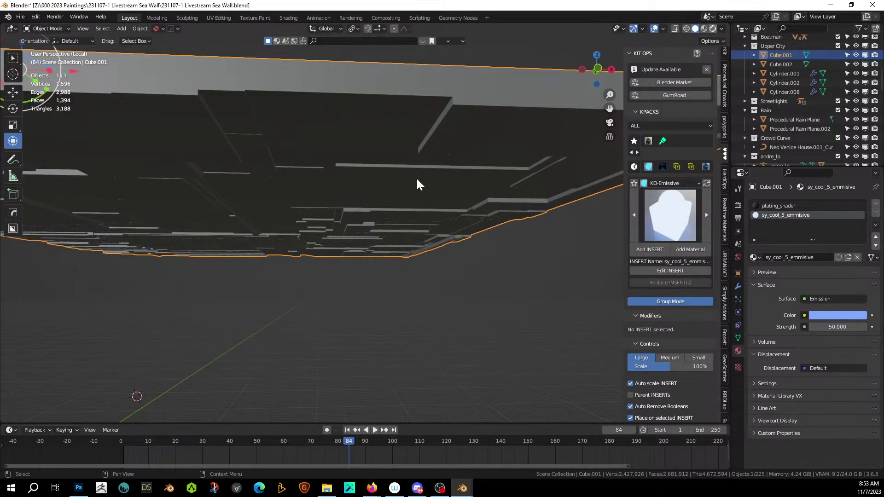
{"action": "key", "text": "z"}
{"action": "key", "text": "8"}
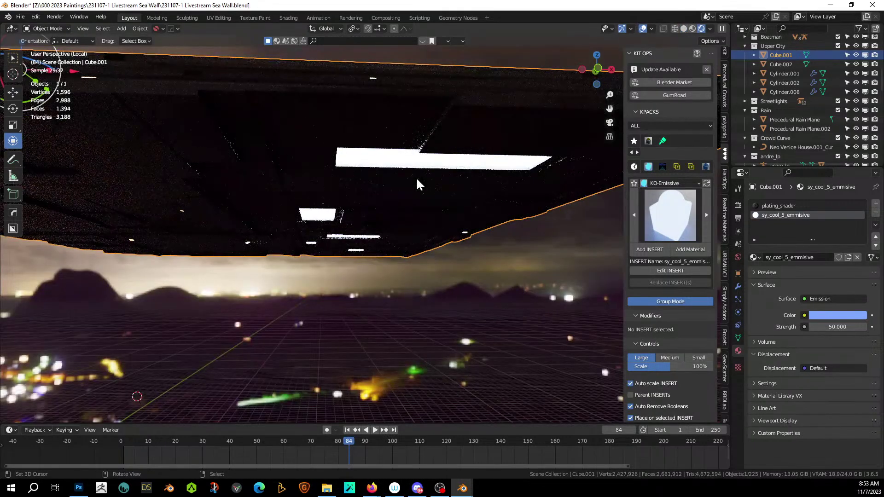
{"action": "key", "text": "ctrl+s"}
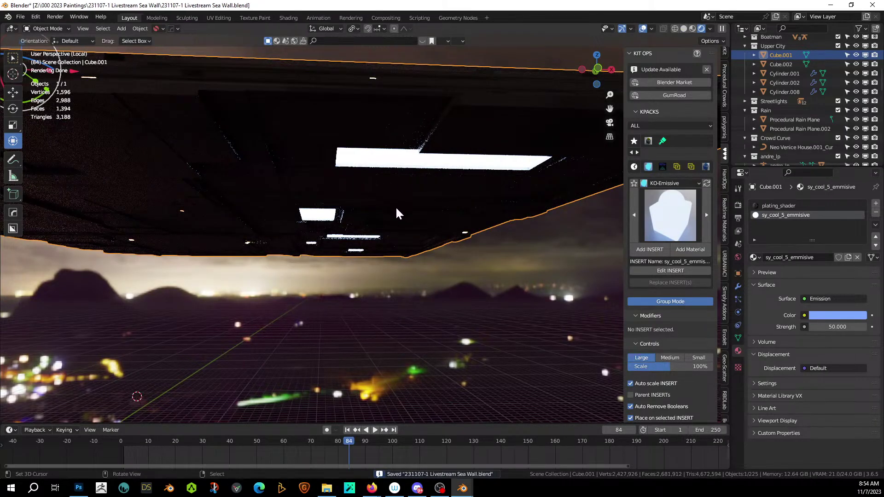
Step: Leave local view, check the panel lighting through the scene camera and set the emission strength to 25
{"action": "key", "text": "KP_Divide"}
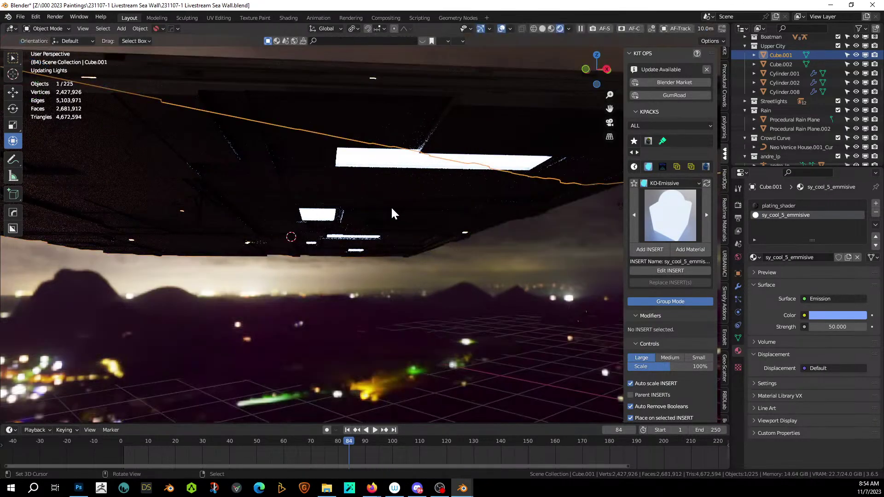
{"action": "key", "text": "KP_0"}
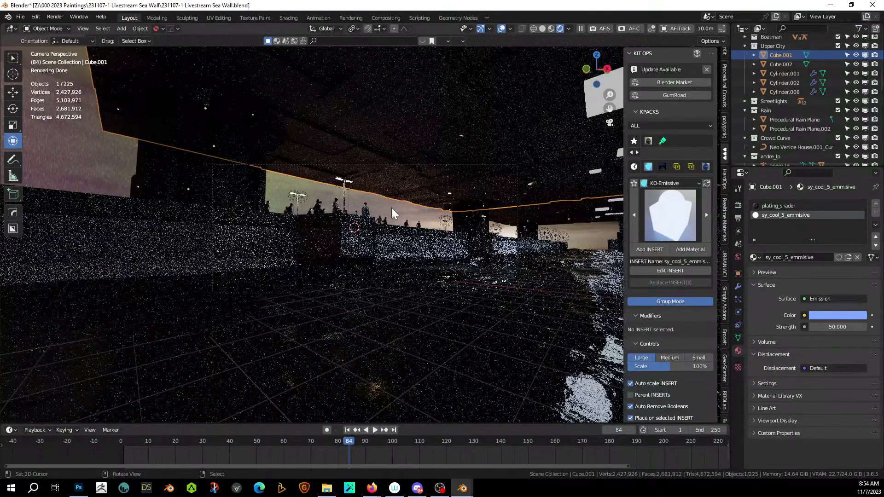
{"action": "scroll", "coordinate": [423, 266], "scroll_direction": "up", "scroll_amount": 3}
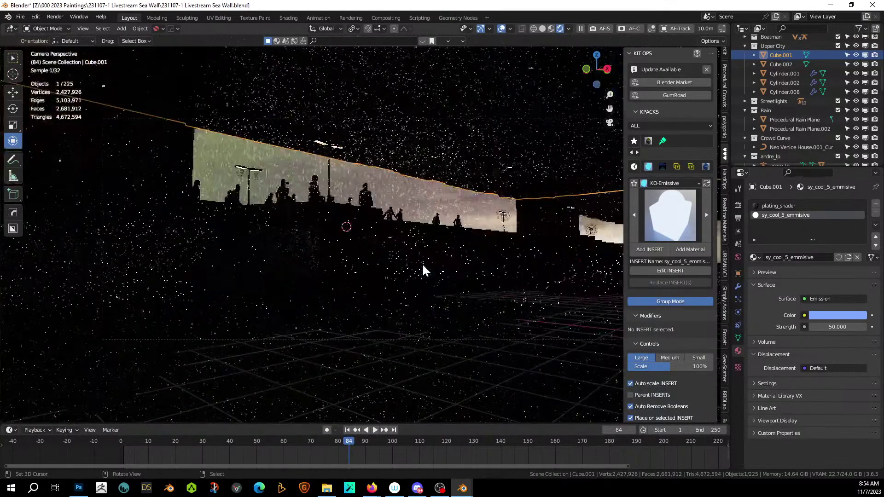
{"action": "scroll", "coordinate": [423, 266], "scroll_direction": "down", "scroll_amount": 2}
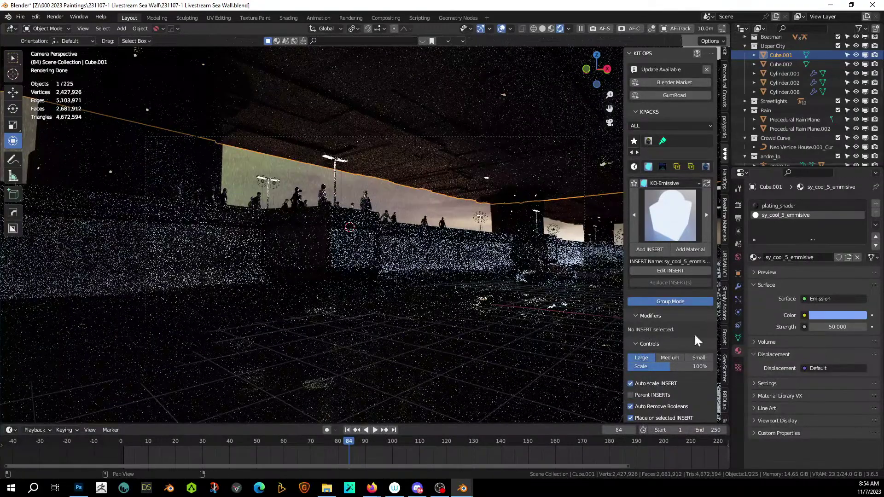
{"action": "left_click", "coordinate": [837, 327]}
{"action": "type", "text": "20"}
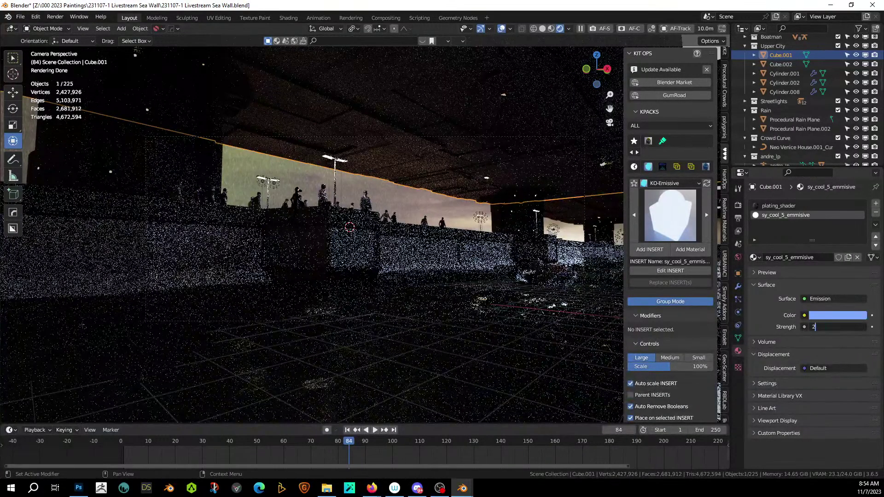
{"action": "key", "text": "Return"}
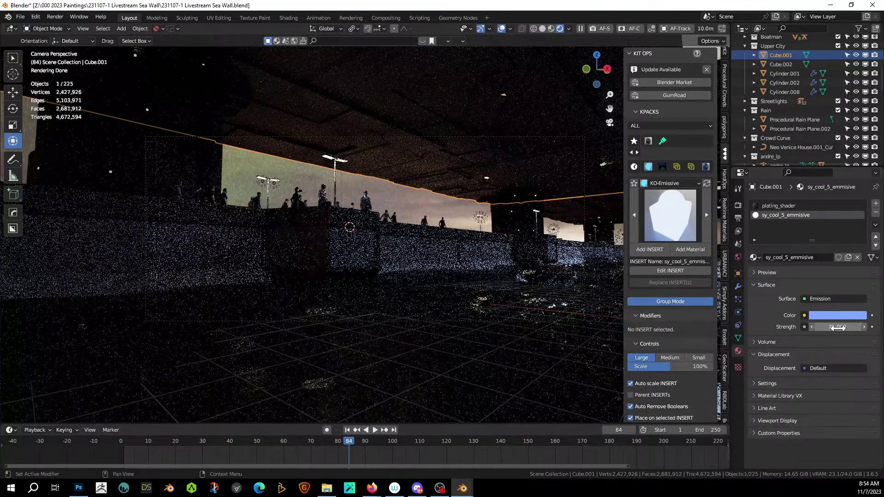
Step: Return to solid shading, select the large pillar Cylinder.008 beside the sea wall and add a Bevel modifier
{"action": "left_click", "coordinate": [543, 28]}
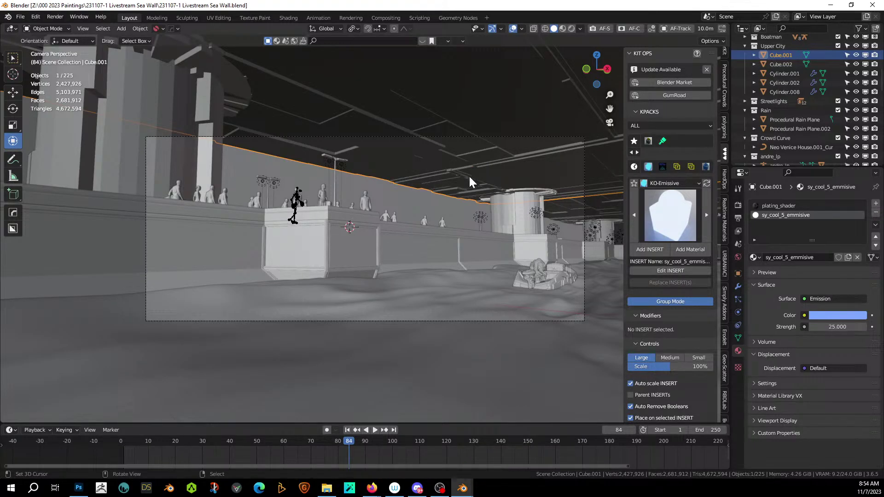
{"action": "middle_click_drag", "start_coordinate": [385, 232], "coordinate": [393, 234]}
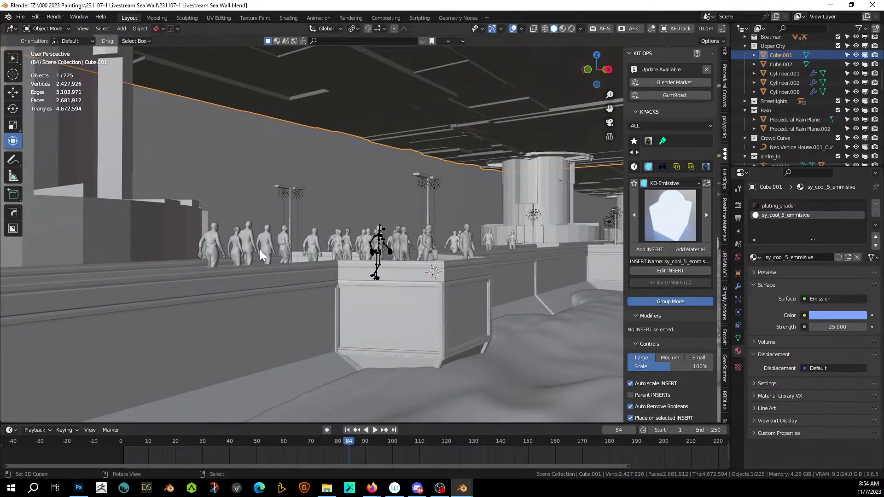
{"action": "middle_click_drag", "start_coordinate": [260, 249], "coordinate": [204, 295]}
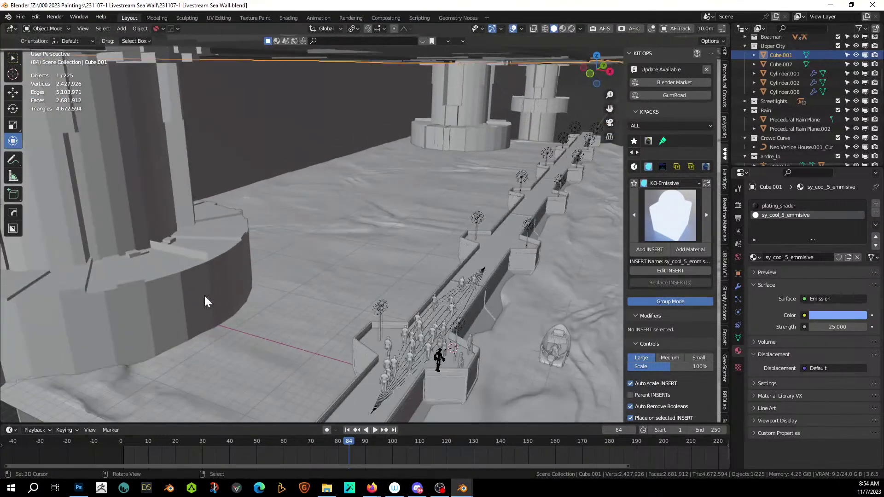
{"action": "left_click", "coordinate": [204, 296]}
{"action": "left_click", "coordinate": [739, 286]}
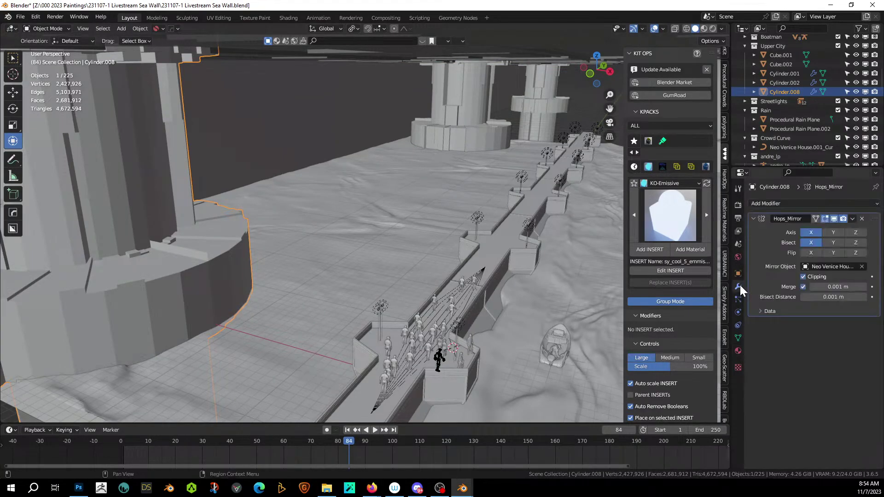
{"action": "left_click", "coordinate": [761, 203]}
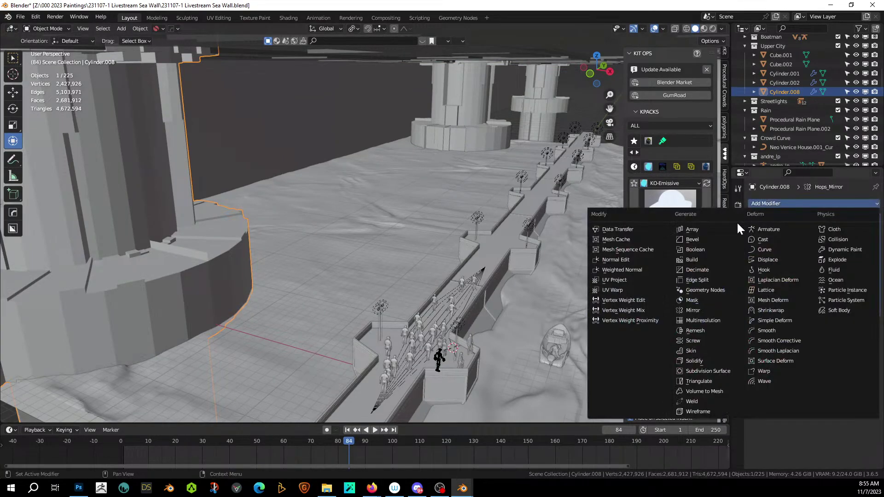
{"action": "left_click", "coordinate": [705, 242]}
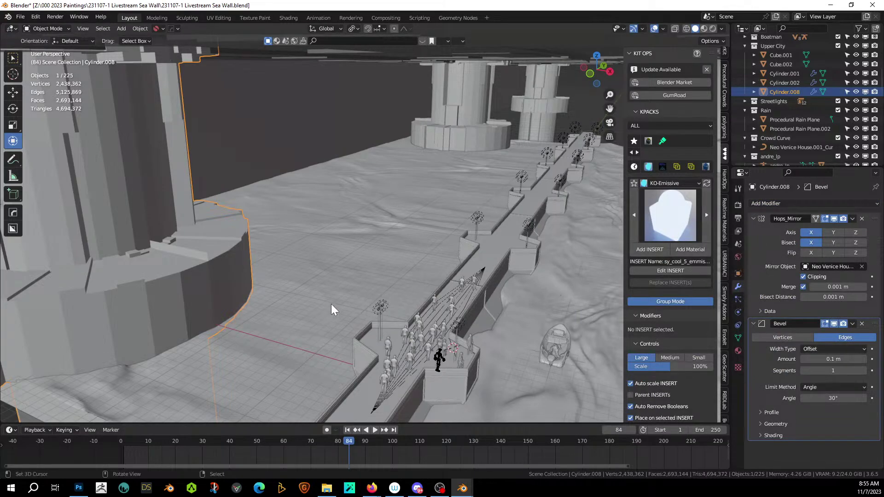
Step: Set the pillar's bevel amount to about 5.2 m and switch off the Bevel modifier's viewport display
{"action": "left_click_drag", "start_coordinate": [834, 359], "coordinate": [836, 360]}
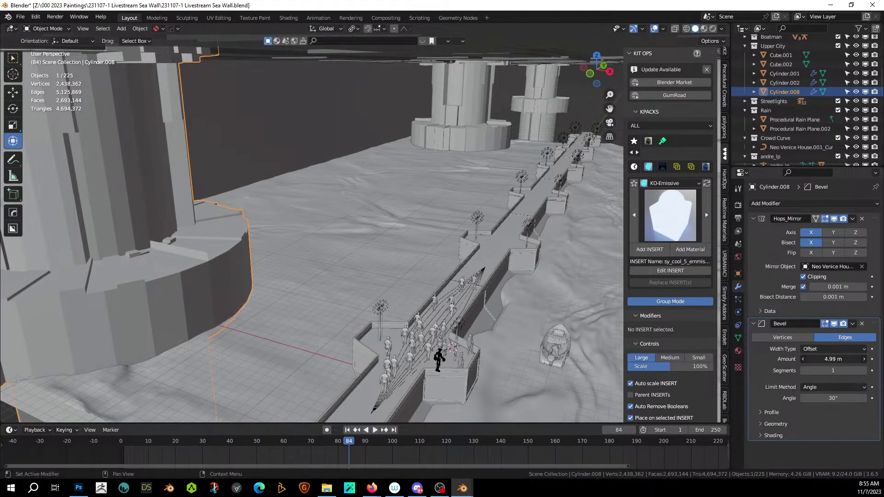
{"action": "mouse_move", "coordinate": [835, 359]}
{"action": "left_mouse_down"}
{"action": "mouse_move", "coordinate": [824, 359]}
{"action": "mouse_move", "coordinate": [833, 360]}
{"action": "left_mouse_up"}
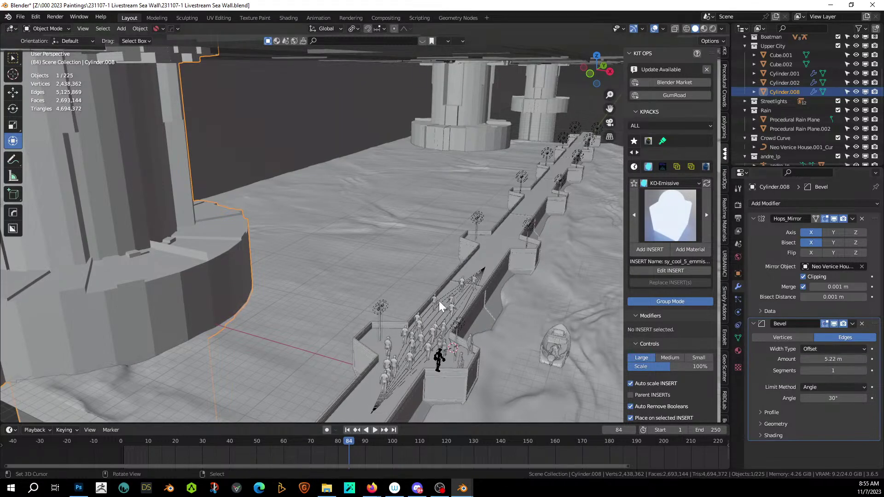
{"action": "middle_click_drag", "start_coordinate": [438, 301], "coordinate": [260, 237]}
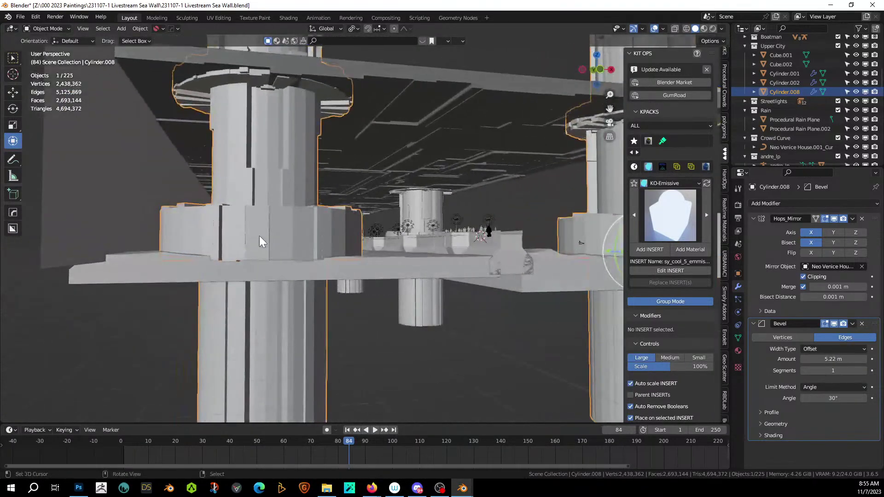
{"action": "left_click", "coordinate": [835, 323]}
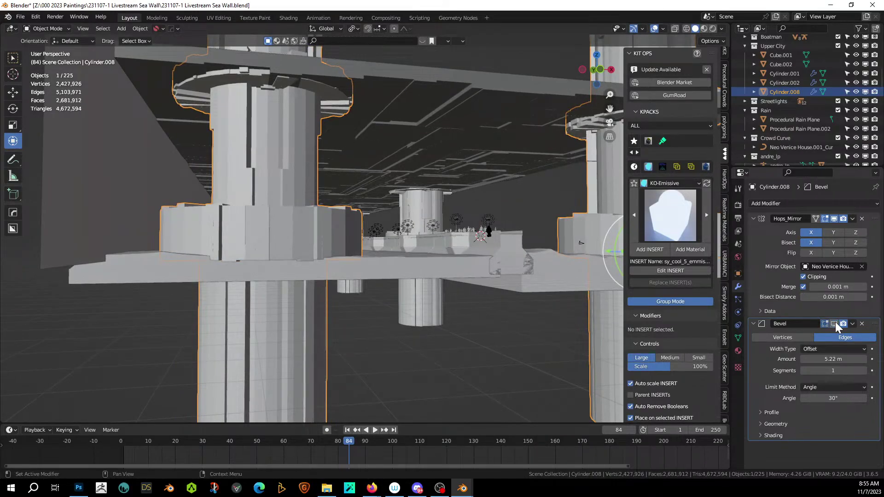
Step: Compare the pillar with the Bevel modifier shown and hidden, collapse the modifier and inspect the pillar's base
{"action": "left_click", "coordinate": [835, 323]}
{"action": "left_click", "coordinate": [835, 324]}
{"action": "left_click", "coordinate": [754, 323]}
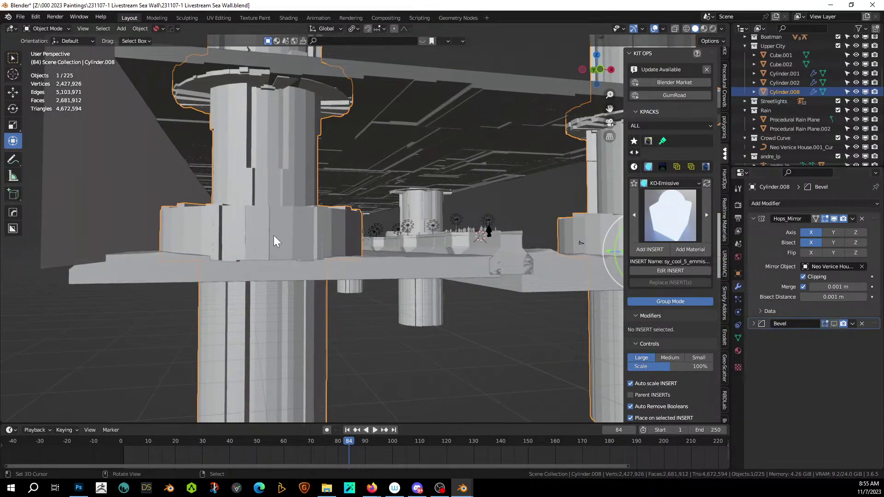
{"action": "middle_click_drag", "start_coordinate": [273, 235], "coordinate": [253, 248]}
{"action": "scroll", "coordinate": [237, 252], "scroll_direction": "up", "scroll_amount": 3}
{"action": "key", "text": "KP_Decimal"}
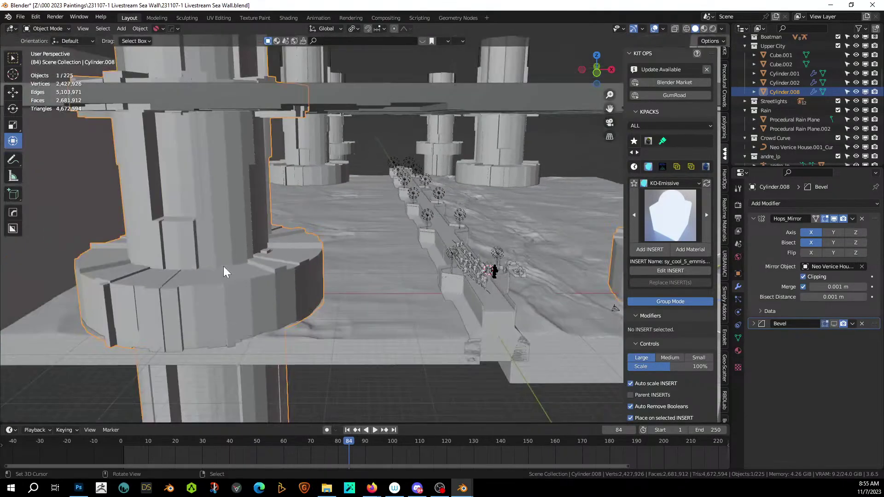
{"action": "key", "text": "Tab"}
{"action": "scroll", "coordinate": [200, 260], "scroll_direction": "down", "scroll_amount": 6}
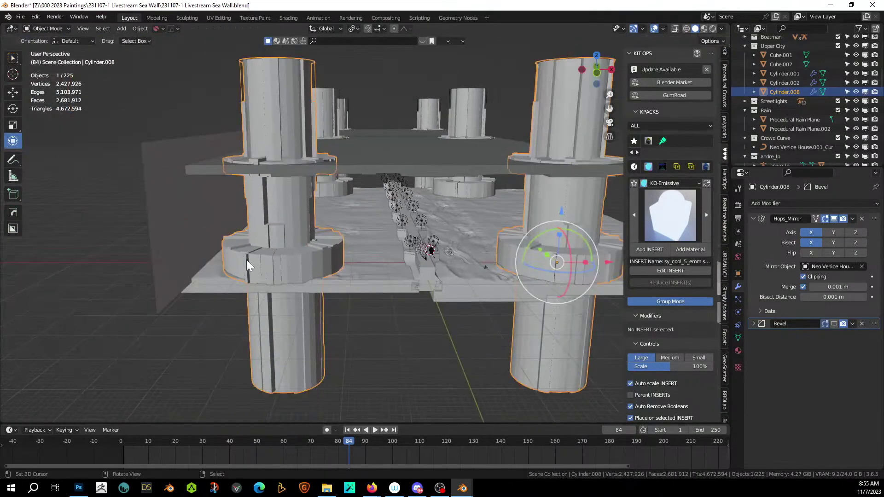
Step: Apply rotation and scale to the pillar Cylinder.008, creating new object-data users for the transformation
{"action": "middle_click_drag", "start_coordinate": [326, 263], "coordinate": [419, 251]}
{"action": "scroll", "coordinate": [361, 257], "scroll_direction": "up", "scroll_amount": 2}
{"action": "key", "text": "Tab"}
{"action": "key", "text": "ctrl+a"}
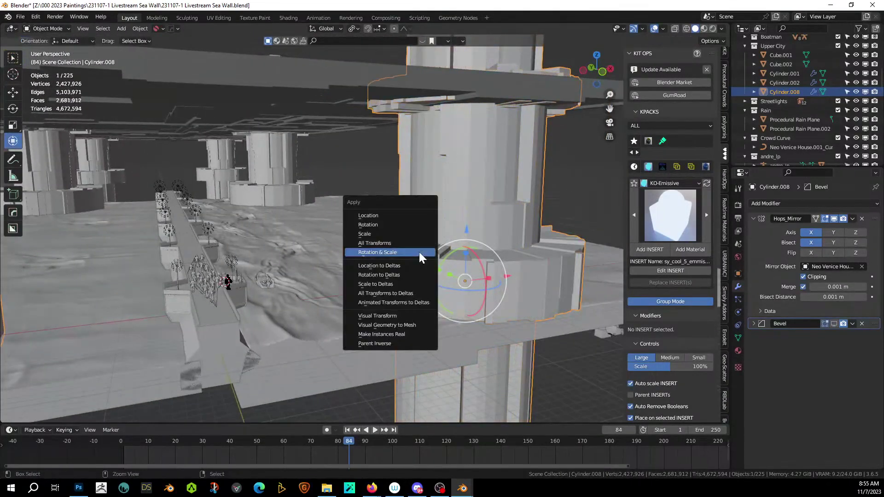
{"action": "left_click", "coordinate": [419, 252]}
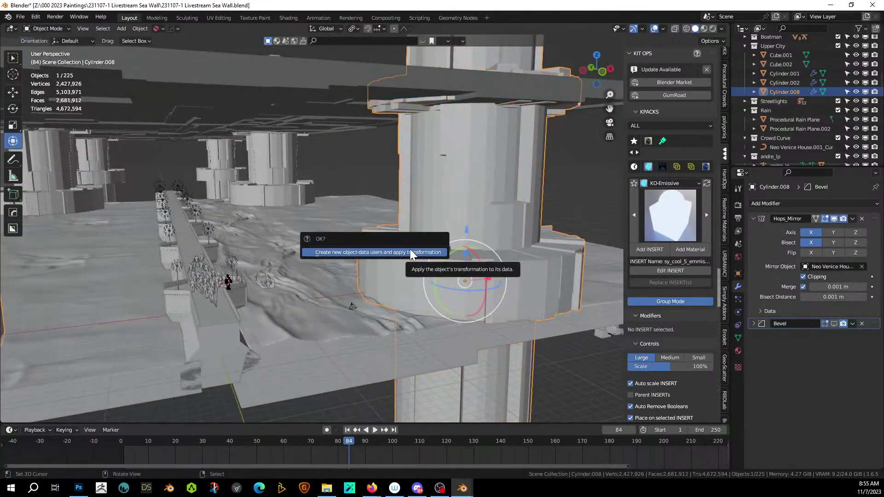
{"action": "left_click", "coordinate": [410, 251]}
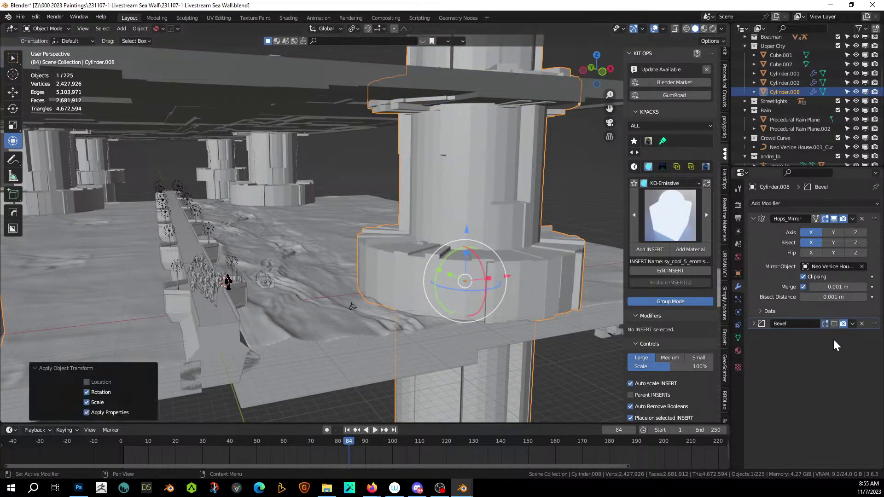
Step: Try a bevel amount of about 9.5 m on the pillar and remove the Bevel modifier
{"action": "left_click", "coordinate": [756, 323]}
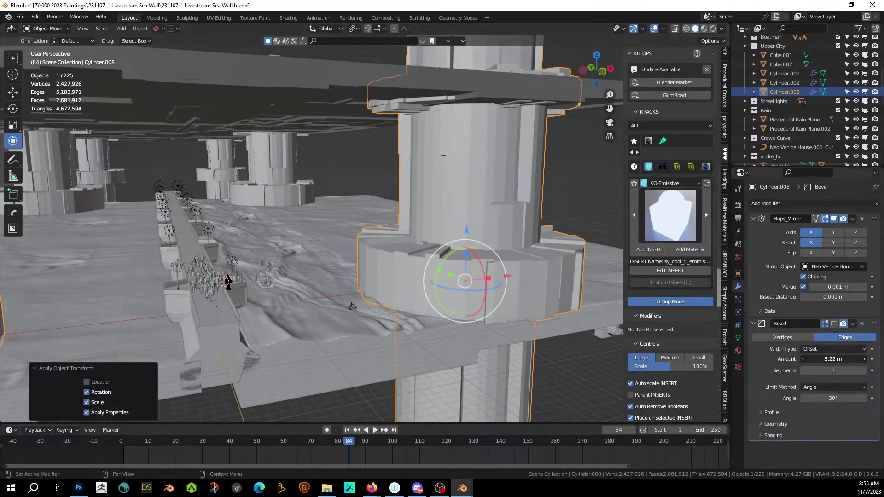
{"action": "left_click_drag", "start_coordinate": [834, 359], "coordinate": [861, 359]}
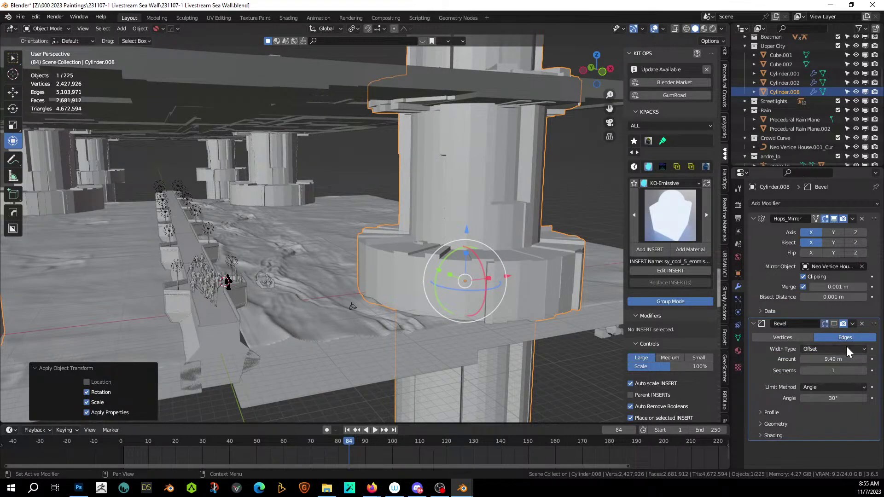
{"action": "left_click", "coordinate": [862, 324]}
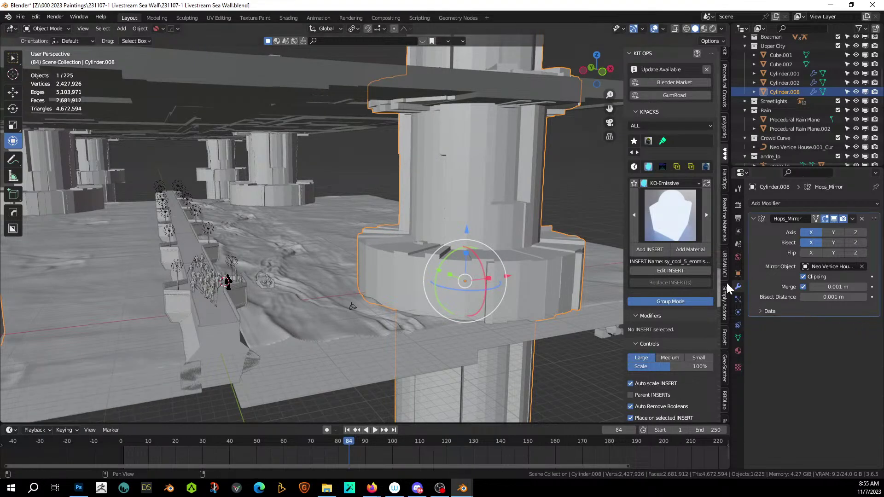
Step: Bevel all edges of the pillar's mesh by about 0.07 m with one segment and check it through the scene camera
{"action": "scroll", "coordinate": [387, 290], "scroll_direction": "up", "scroll_amount": 3}
{"action": "middle_click_drag", "start_coordinate": [462, 279], "coordinate": [353, 303], "text": "shift"}
{"action": "key", "text": "Tab"}
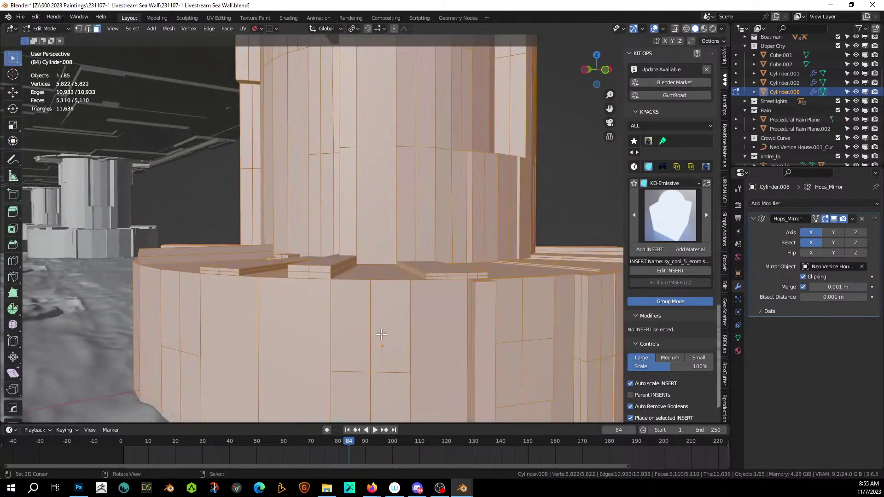
{"action": "key", "text": "ctrl+b"}
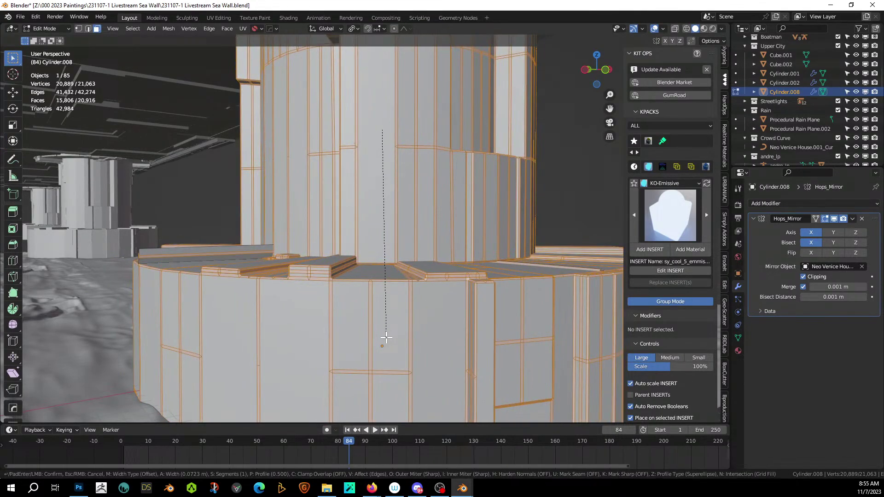
{"action": "left_click", "coordinate": [387, 338]}
{"action": "middle_click_drag", "start_coordinate": [316, 330], "coordinate": [473, 304]}
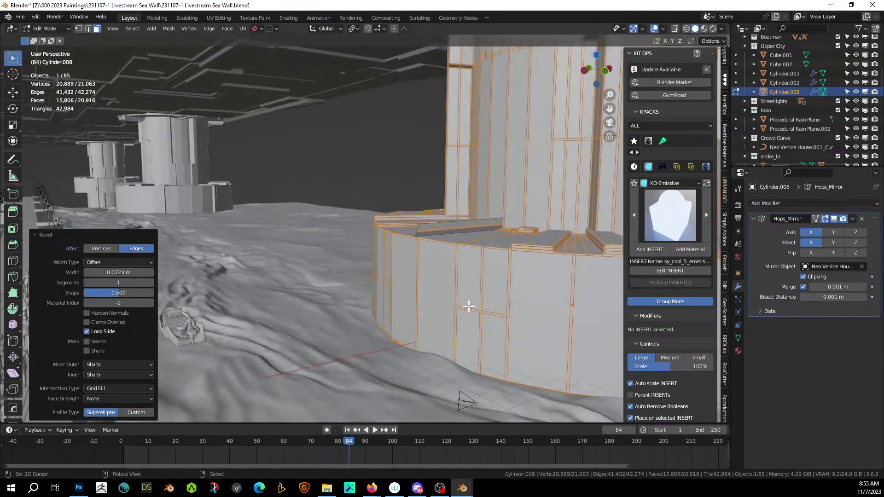
{"action": "key", "text": "KP_0"}
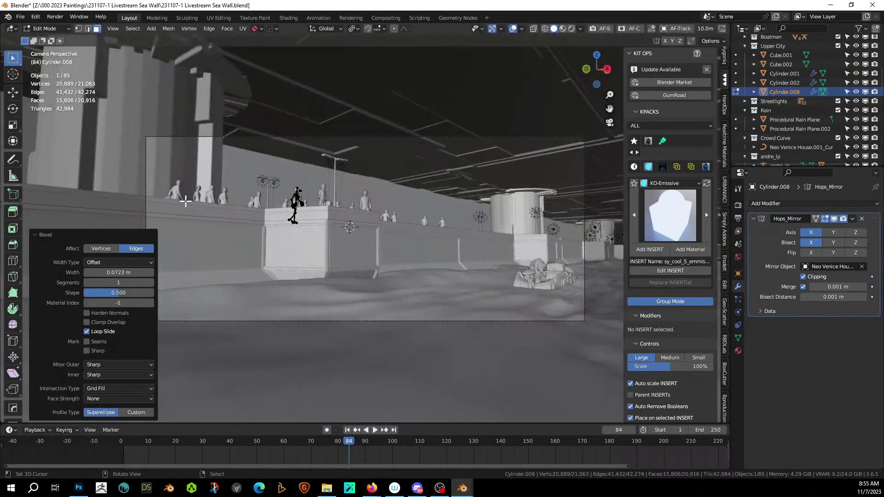
{"action": "key", "text": "Tab"}
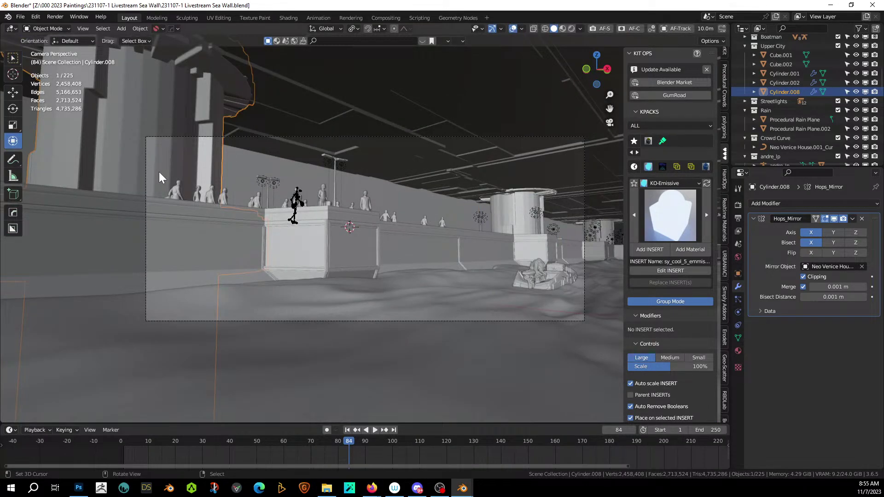
Step: Extrude the four adjoining panel faces on the side of the pillar's base outward by about 0.4 m
{"action": "key", "text": "Tab"}
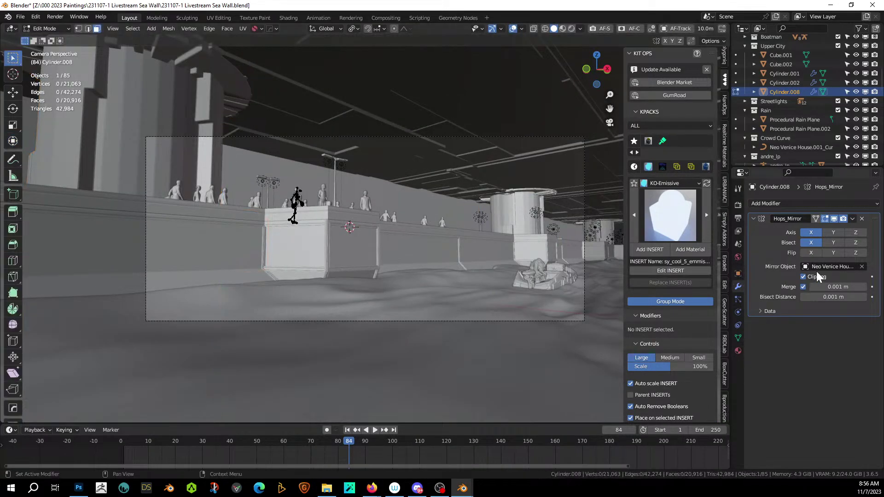
{"action": "scroll", "coordinate": [415, 230], "scroll_direction": "down", "scroll_amount": 2}
{"action": "middle_click_drag", "start_coordinate": [415, 258], "coordinate": [362, 299]}
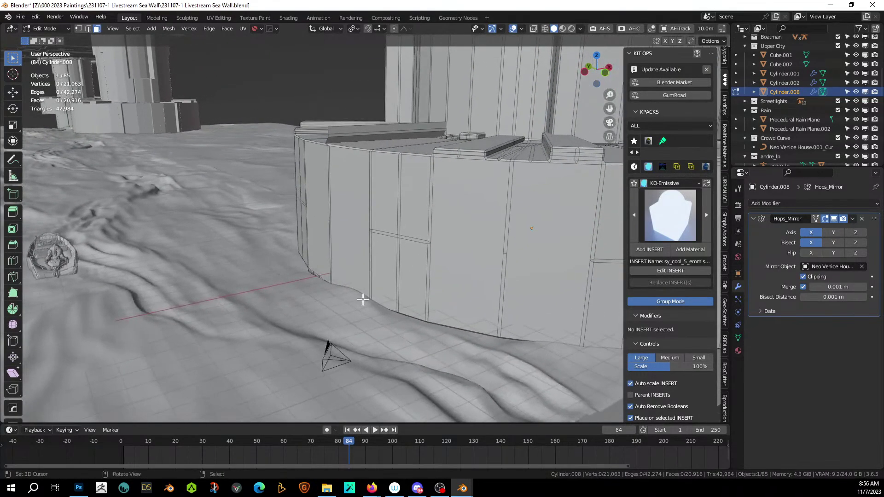
{"action": "left_click", "coordinate": [380, 275]}
{"action": "left_click", "coordinate": [391, 220], "text": "shift"}
{"action": "left_click", "coordinate": [410, 217], "text": "shift"}
{"action": "left_click", "coordinate": [404, 269], "text": "shift"}
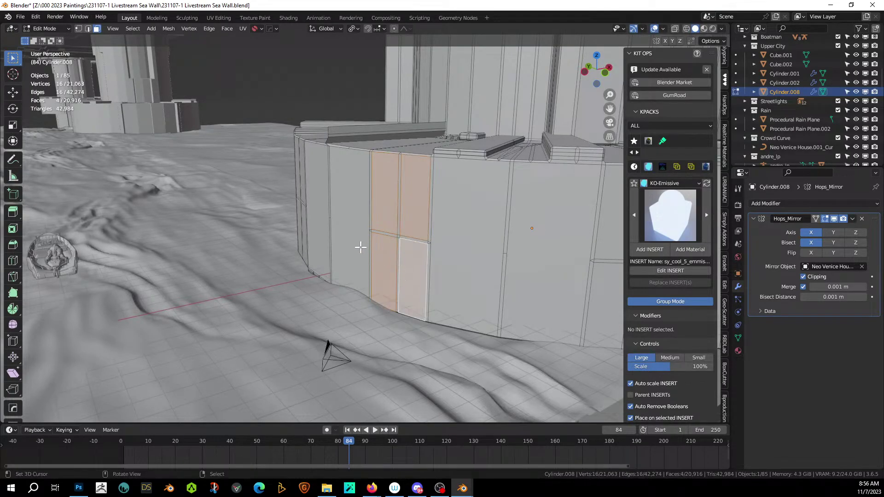
{"action": "key", "text": "e"}
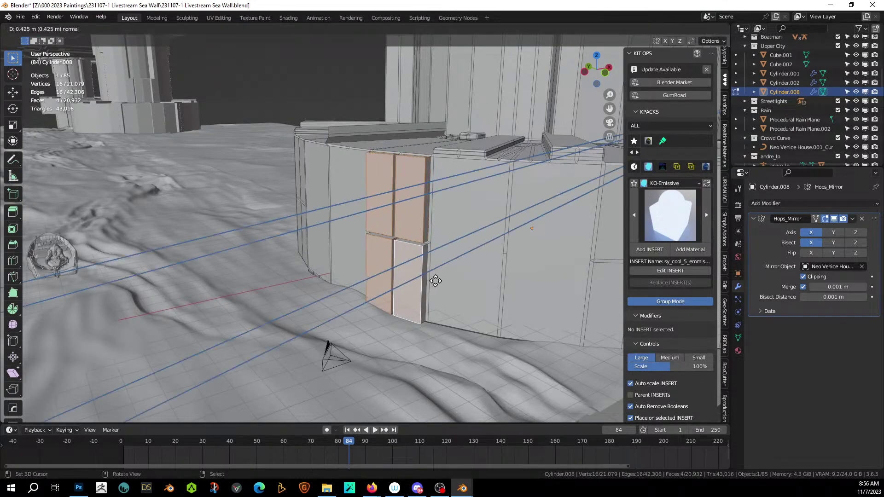
{"action": "left_click", "coordinate": [430, 279]}
Step: Extrude another block of four side faces on the pillar's base outward by about 1.55 m
{"action": "middle_click_drag", "start_coordinate": [390, 282], "coordinate": [300, 292]}
{"action": "left_click", "coordinate": [244, 215]}
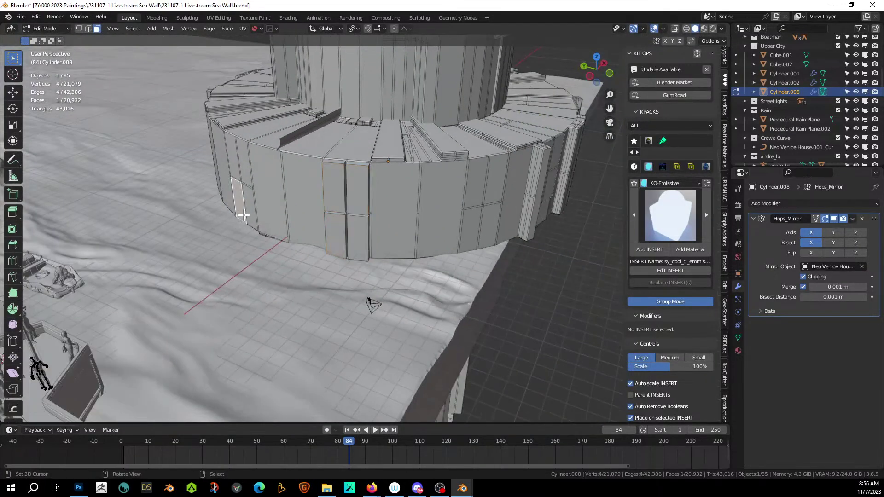
{"action": "left_click", "coordinate": [249, 205], "text": "shift"}
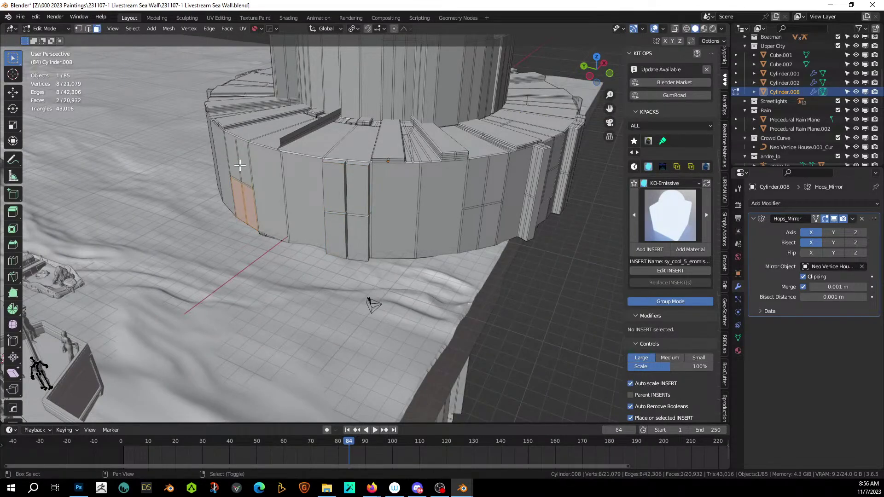
{"action": "left_click", "coordinate": [242, 164], "text": "shift"}
{"action": "left_click", "coordinate": [233, 156], "text": "shift"}
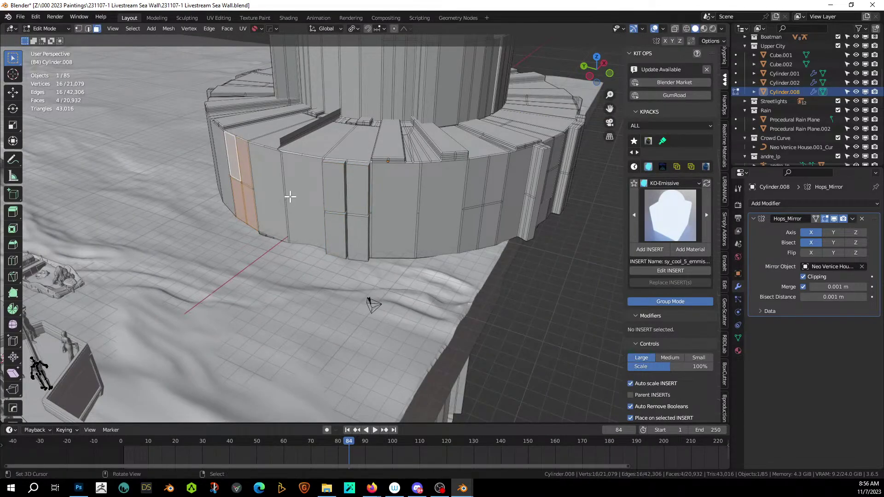
{"action": "key", "text": "e"}
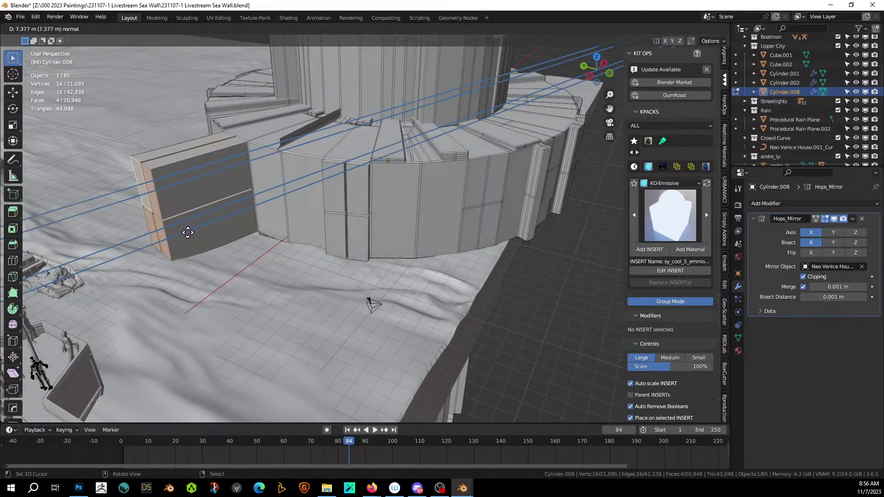
{"action": "left_click", "coordinate": [176, 234]}
{"action": "middle_click_drag", "start_coordinate": [177, 234], "coordinate": [214, 228]}
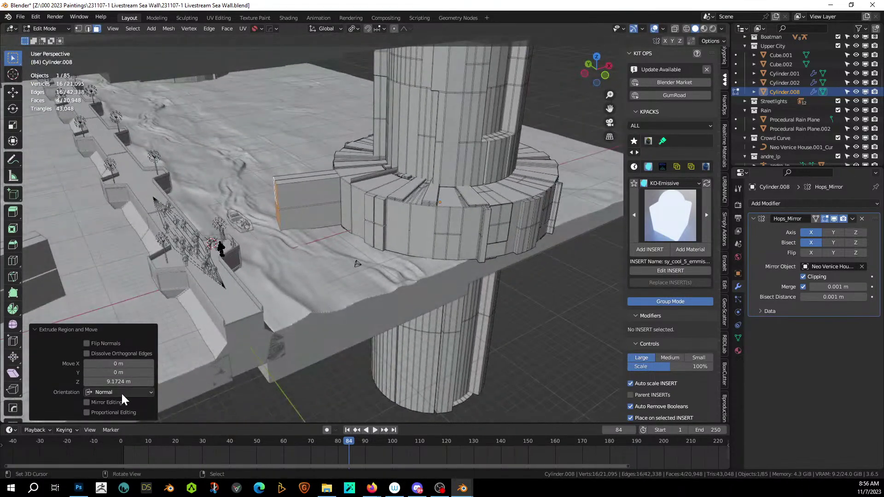
{"action": "left_click_drag", "start_coordinate": [122, 382], "coordinate": [79, 382]}
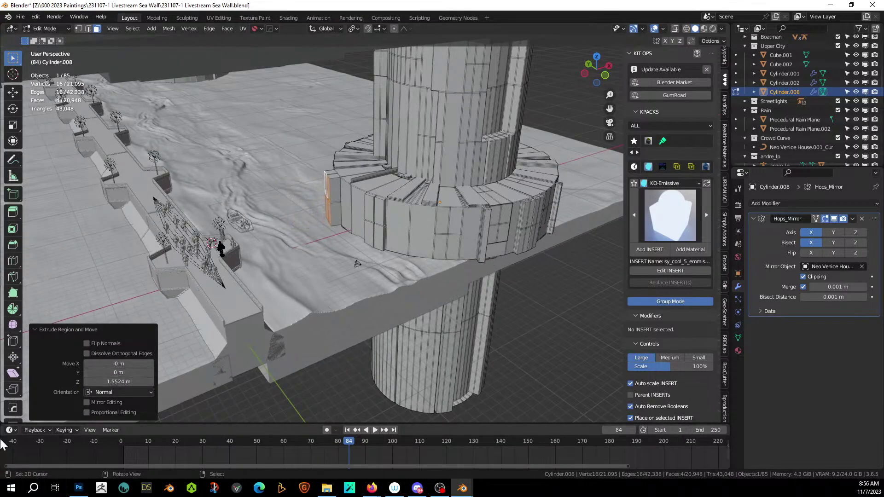
Step: Check the extruded base blocks through the scene camera and up close, and leave Edit Mode
{"action": "key", "text": "KP_0"}
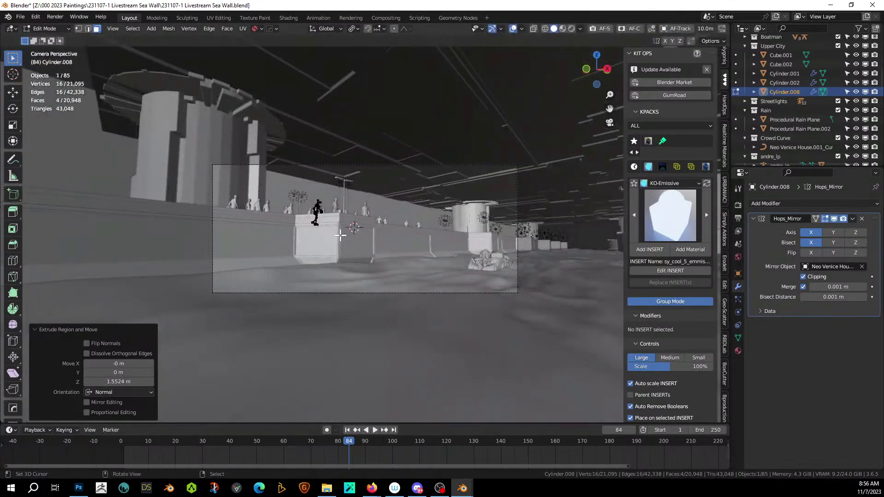
{"action": "scroll", "coordinate": [352, 239], "scroll_direction": "up", "scroll_amount": 1}
{"action": "middle_click_drag", "start_coordinate": [352, 242], "coordinate": [494, 244]}
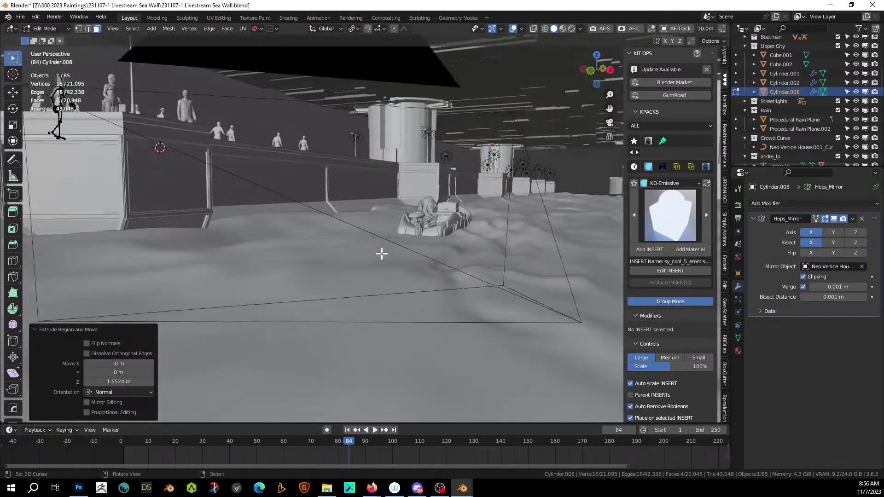
{"action": "scroll", "coordinate": [383, 253], "scroll_direction": "down", "scroll_amount": 6}
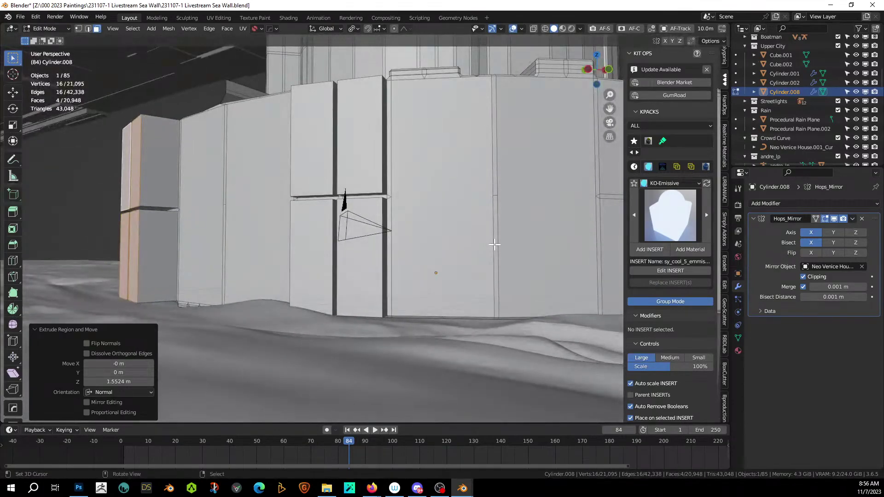
{"action": "key", "text": "Tab"}
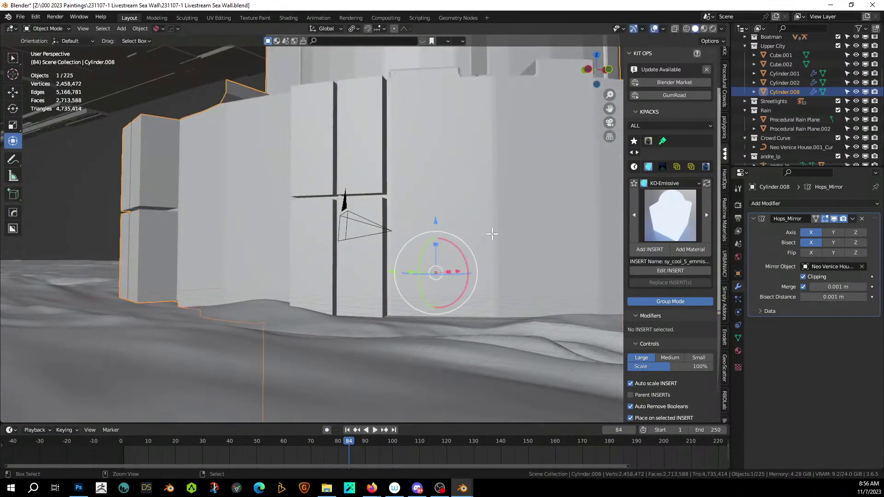
Step: Undo both base extrusions and the mesh edge bevel on the pillar
{"action": "key", "text": "ctrl+z"}
{"action": "key", "text": "ctrl+z"}
{"action": "key", "text": "ctrl+z"}
{"action": "key", "text": "ctrl+z"}
{"action": "key", "text": "ctrl+z"}
{"action": "key", "text": "ctrl+z"}
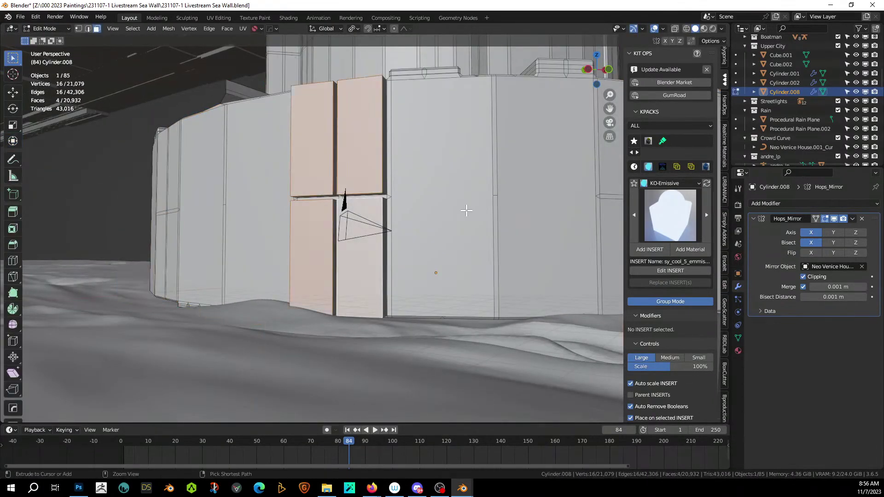
{"action": "key", "text": "ctrl+z"}
{"action": "key", "text": "ctrl+z"}
{"action": "key", "text": "ctrl+z"}
{"action": "key", "text": "ctrl+z"}
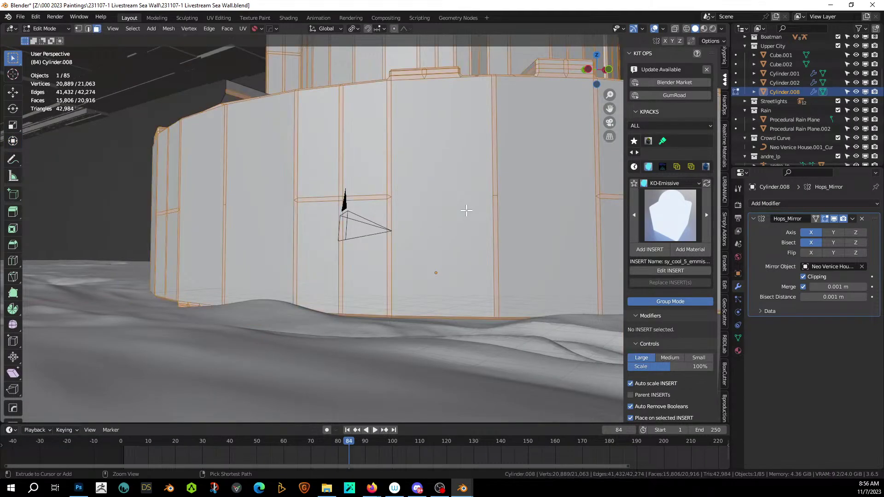
{"action": "key", "text": "Tab"}
{"action": "key", "text": "ctrl"}
{"action": "key", "text": "ctrl+z"}
{"action": "key", "text": "ctrl+z"}
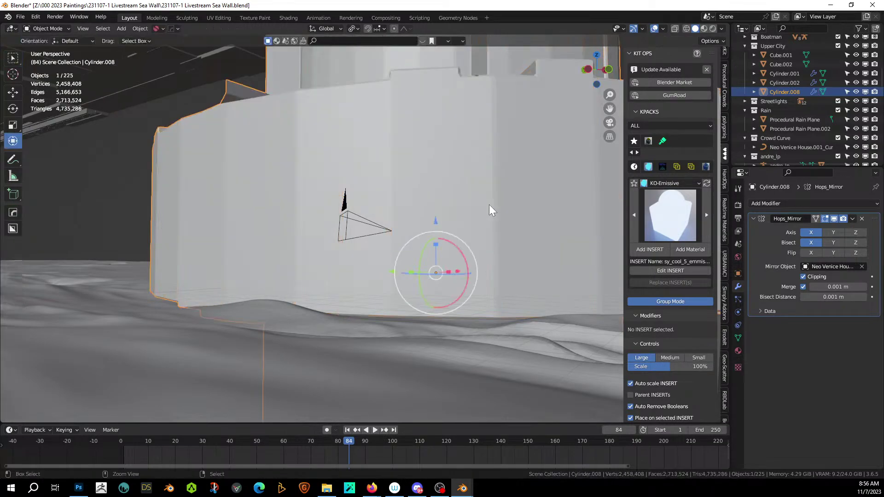
Step: In Edit Mode, select four outer side faces of the pillar's base and extend the selection to faces of equal area
{"action": "middle_click_drag", "start_coordinate": [489, 205], "coordinate": [465, 217]}
{"action": "middle_click_drag", "start_coordinate": [410, 60], "coordinate": [385, 167], "text": "shift"}
{"action": "middle_click_drag", "start_coordinate": [355, 191], "coordinate": [375, 251]}
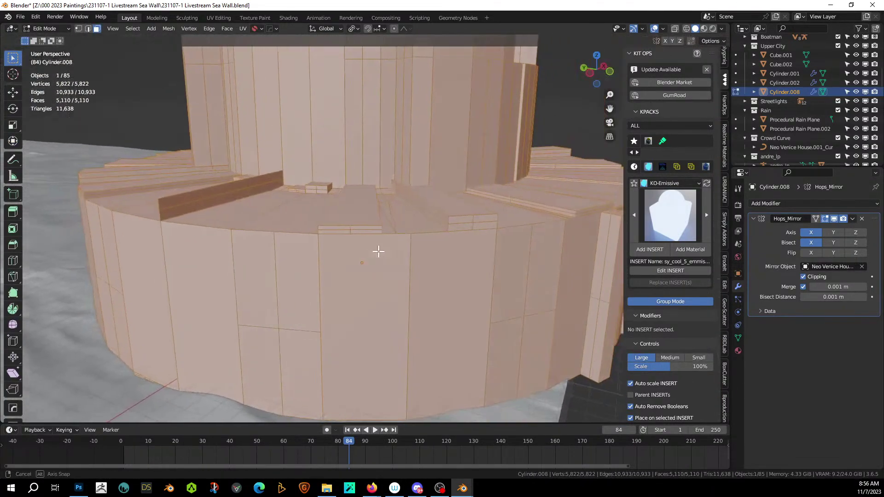
{"action": "left_click", "coordinate": [350, 290]}
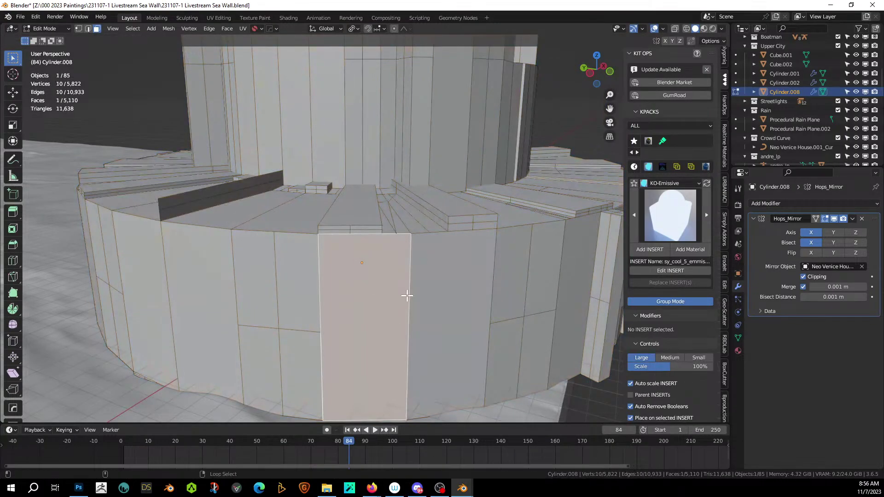
{"action": "left_click", "coordinate": [314, 290], "text": "shift"}
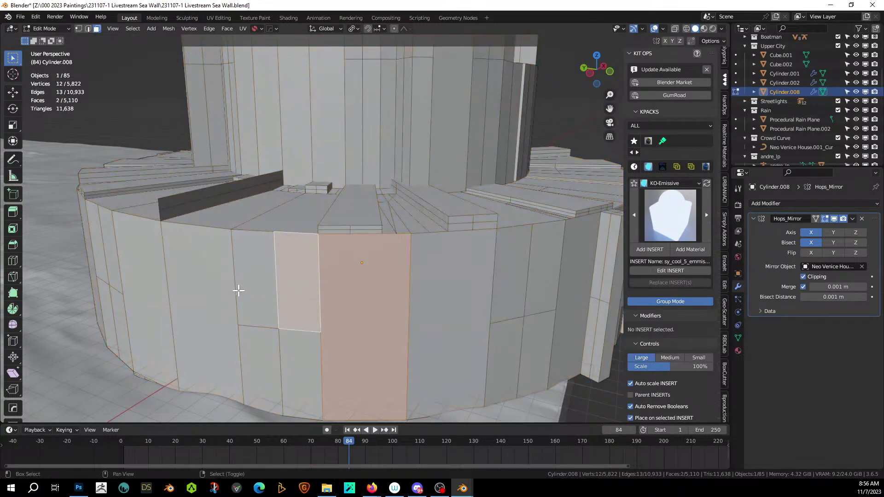
{"action": "left_click", "coordinate": [175, 302], "text": "shift"}
{"action": "left_click", "coordinate": [148, 300], "text": "shift"}
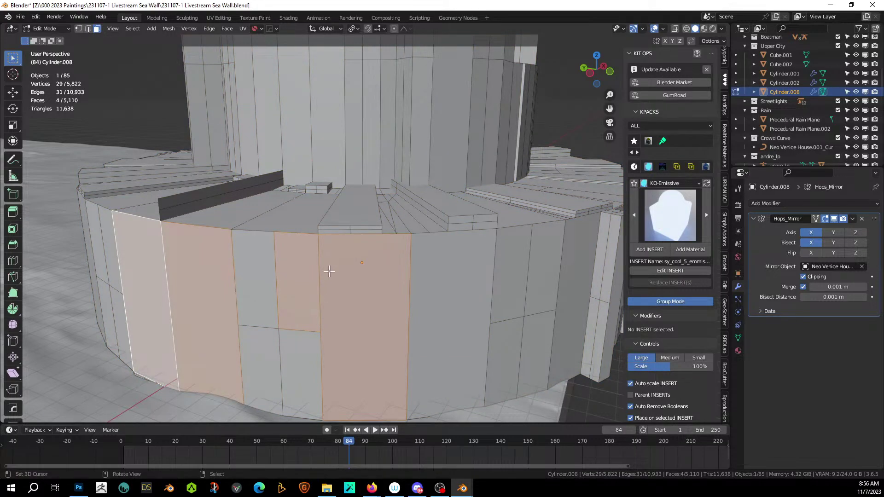
{"action": "key", "text": "shift+g"}
{"action": "left_click", "coordinate": [363, 317]}
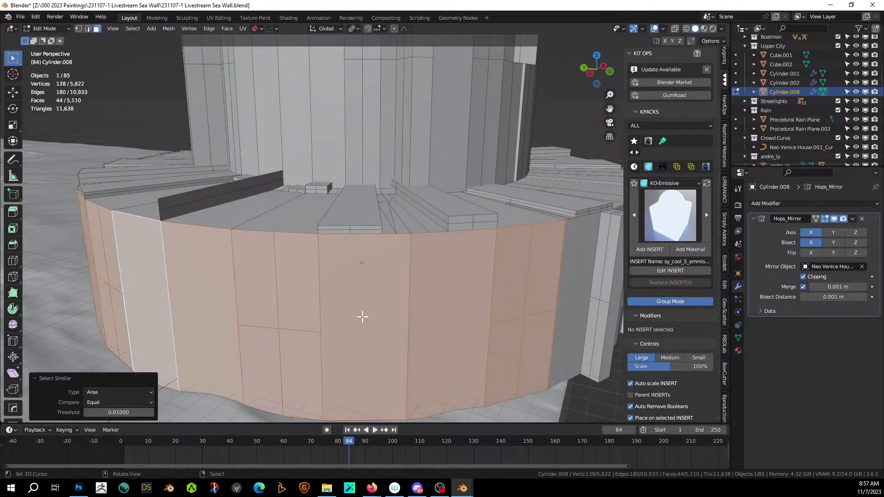
Step: Add a face on the pillar's shaft to the selection and extend the selection to faces of similar area
{"action": "scroll", "coordinate": [362, 317], "scroll_direction": "down", "scroll_amount": 3}
{"action": "middle_click_drag", "start_coordinate": [361, 316], "coordinate": [308, 177]}
{"action": "left_click", "coordinate": [182, 323], "text": "shift"}
{"action": "key", "text": "shift+g"}
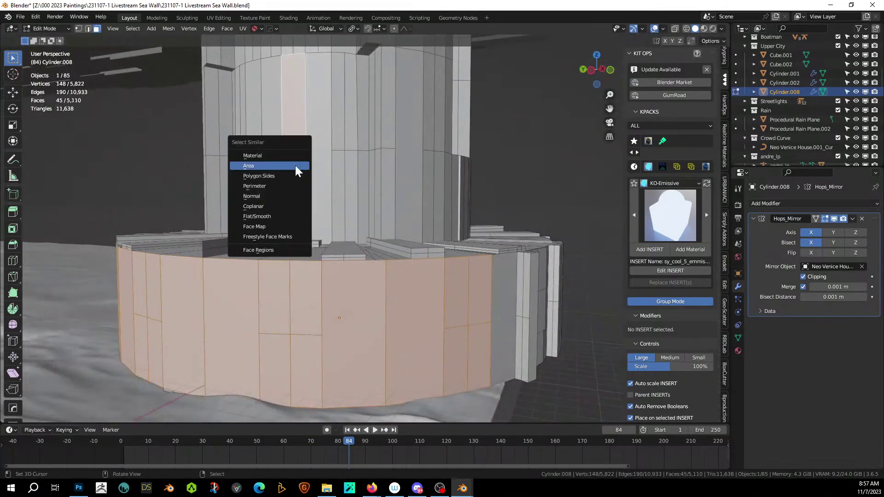
{"action": "left_click", "coordinate": [276, 166]}
Step: Add the top faces along the near side of the pillar's base to the selection
{"action": "middle_click_drag", "start_coordinate": [283, 168], "coordinate": [292, 195]}
{"action": "left_click", "coordinate": [260, 198], "text": "shift"}
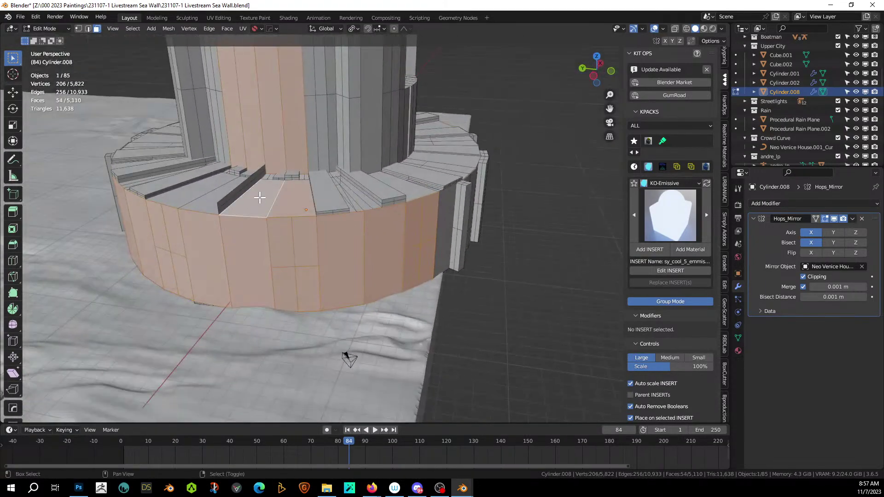
{"action": "left_click", "coordinate": [205, 200], "text": "shift"}
{"action": "left_click", "coordinate": [183, 196], "text": "shift"}
{"action": "left_click", "coordinate": [156, 185], "text": "shift"}
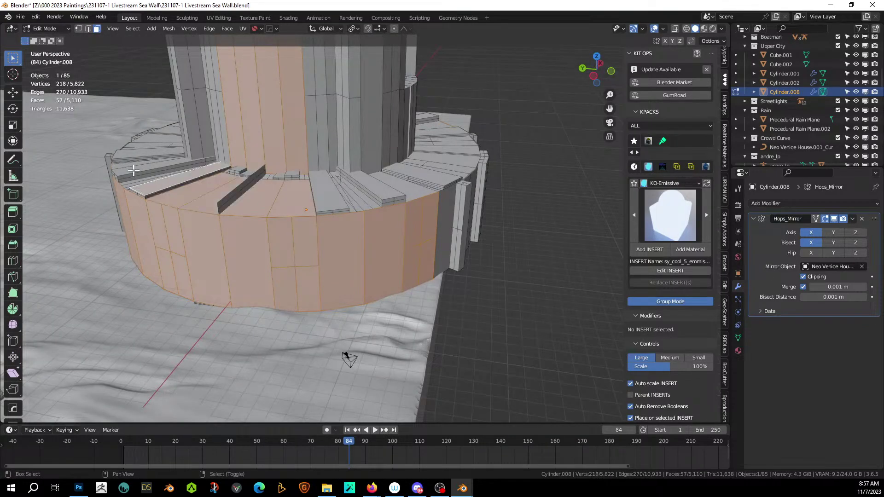
{"action": "left_click", "coordinate": [134, 172], "text": "shift"}
{"action": "left_click", "coordinate": [131, 151], "text": "shift"}
Step: Add the remaining front faces of the pillar's lower shaft to the selection with circle select
{"action": "middle_click_drag", "start_coordinate": [231, 158], "coordinate": [253, 136]}
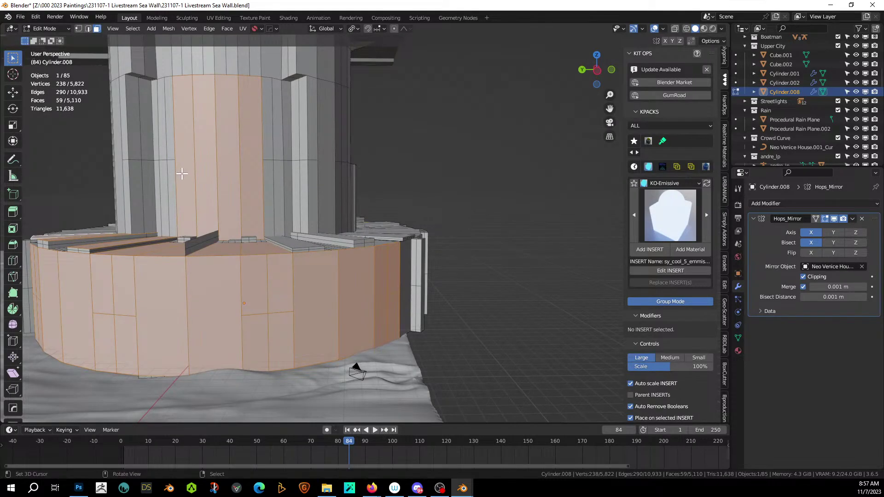
{"action": "key", "text": "c"}
{"action": "mouse_move", "coordinate": [190, 189]}
{"action": "left_mouse_down"}
{"action": "mouse_move", "coordinate": [170, 182]}
{"action": "mouse_move", "coordinate": [168, 150]}
{"action": "mouse_move", "coordinate": [154, 145]}
{"action": "mouse_move", "coordinate": [147, 183]}
{"action": "mouse_move", "coordinate": [258, 193]}
{"action": "mouse_move", "coordinate": [292, 193]}
{"action": "mouse_move", "coordinate": [290, 134]}
{"action": "mouse_move", "coordinate": [299, 145]}
{"action": "mouse_move", "coordinate": [301, 164]}
{"action": "mouse_move", "coordinate": [202, 170]}
{"action": "left_mouse_up"}
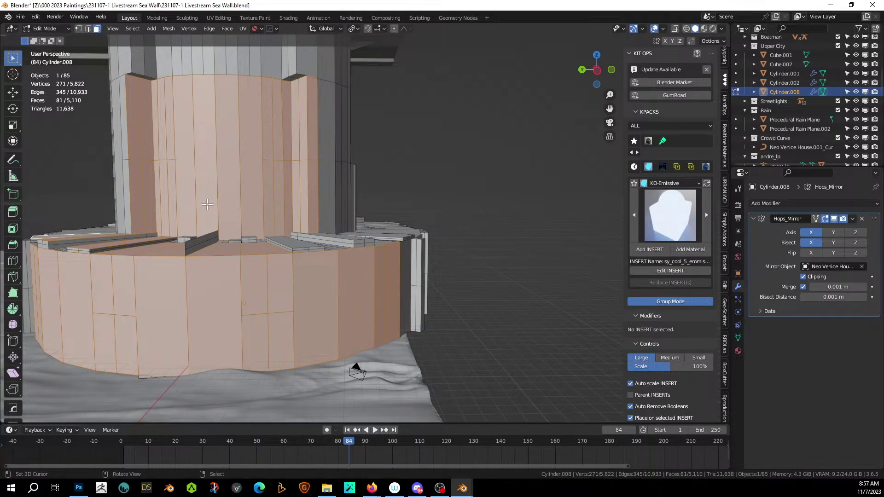
Step: Apply Random Slice with Scale Seed 2 to the selected pillar faces, leave Edit Mode and check the pillar through the scene camera
{"action": "middle_click_drag", "start_coordinate": [208, 207], "coordinate": [342, 199]}
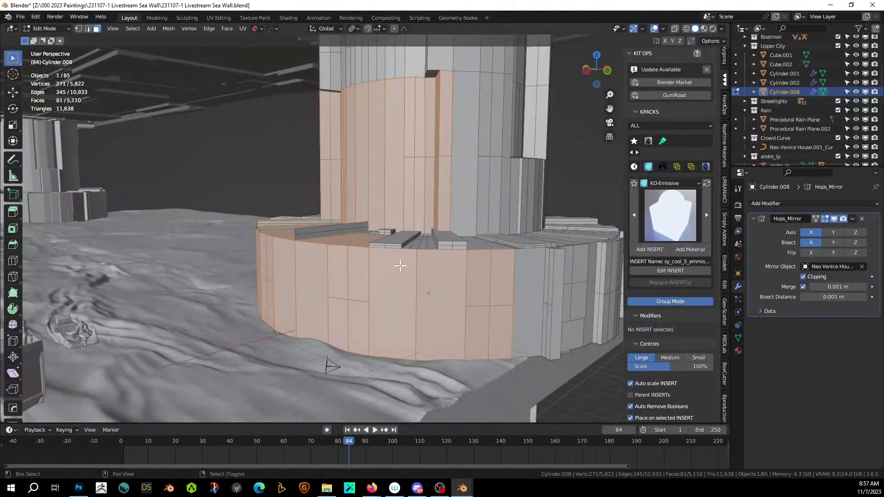
{"action": "key", "text": "shift+alt+x"}
{"action": "left_click", "coordinate": [380, 212]}
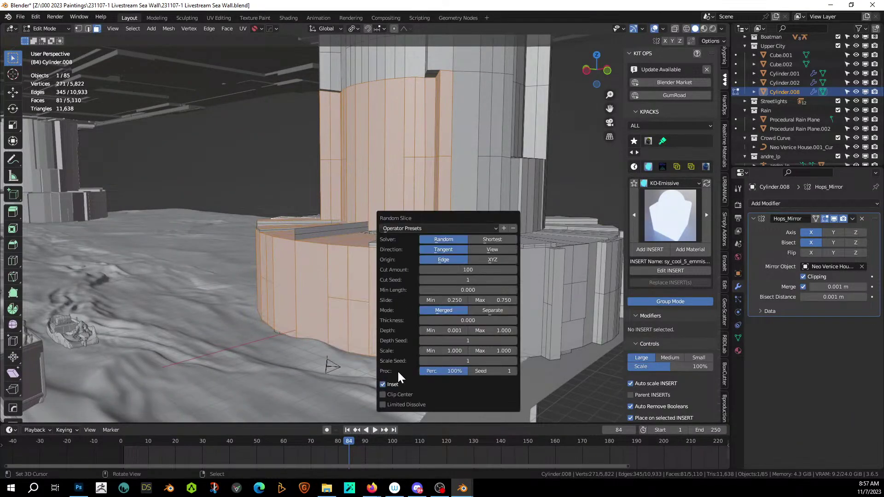
{"action": "left_click", "coordinate": [515, 361]}
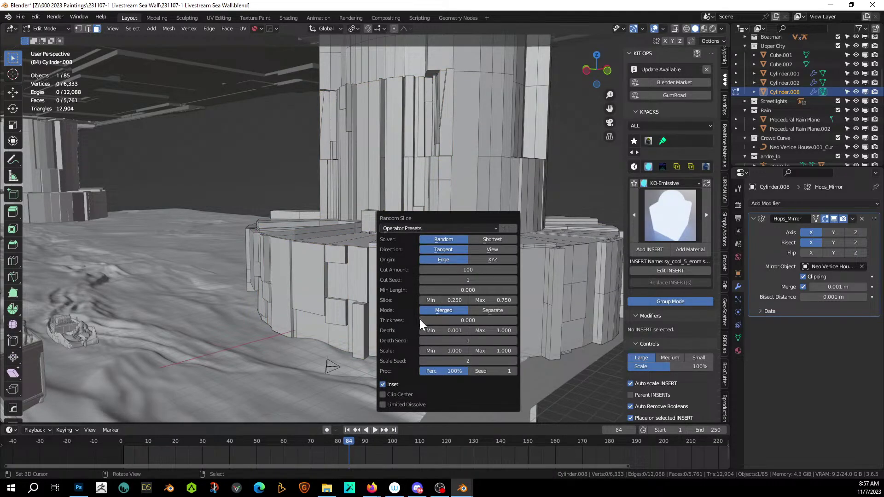
{"action": "middle_click_drag", "start_coordinate": [360, 197], "coordinate": [277, 193]}
{"action": "scroll", "coordinate": [331, 214], "scroll_direction": "down", "scroll_amount": 2}
{"action": "key", "text": "Tab"}
{"action": "scroll", "coordinate": [277, 194], "scroll_direction": "up", "scroll_amount": 4}
{"action": "key", "text": "KP_0"}
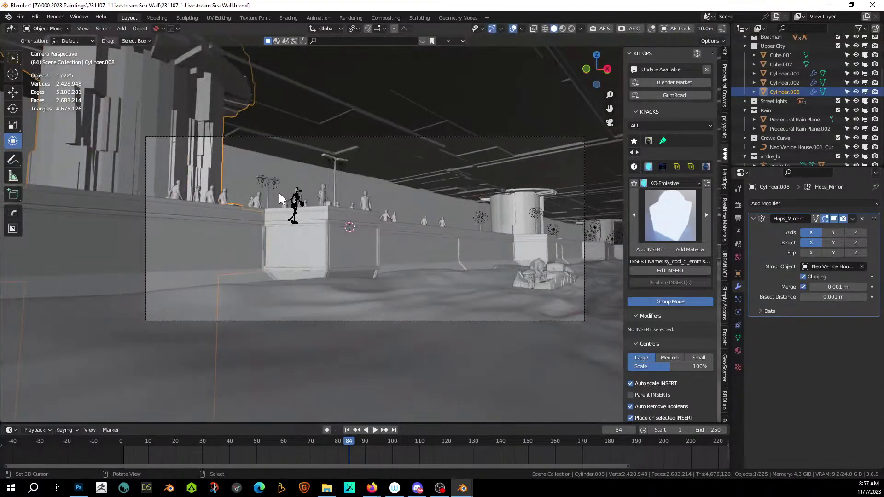
Step: Place a wooden bench on the sea wall's projecting platform beside the lamppost, and frame it in the view
{"action": "middle_click_drag", "start_coordinate": [251, 155], "coordinate": [532, 15]}
{"action": "scroll", "coordinate": [415, 289], "scroll_direction": "down", "scroll_amount": 5}
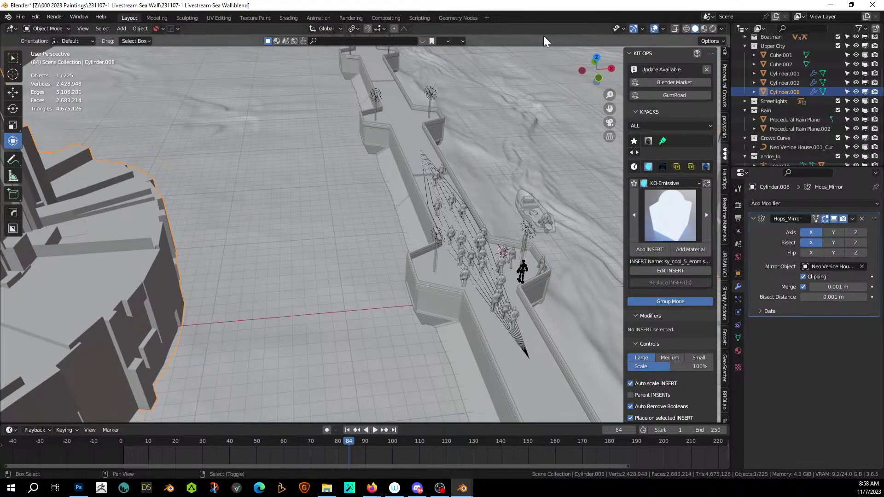
{"action": "middle_click_drag", "start_coordinate": [543, 35], "coordinate": [72, 233]}
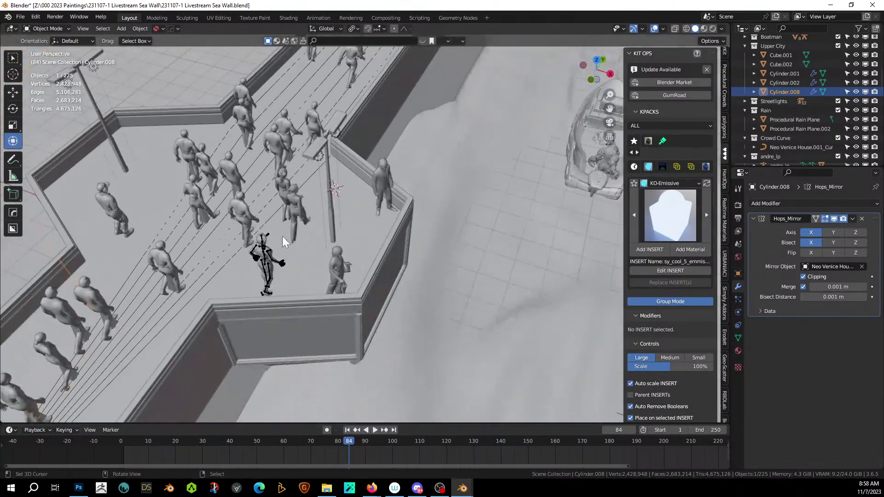
{"action": "middle_click_drag", "start_coordinate": [283, 237], "coordinate": [222, 184]}
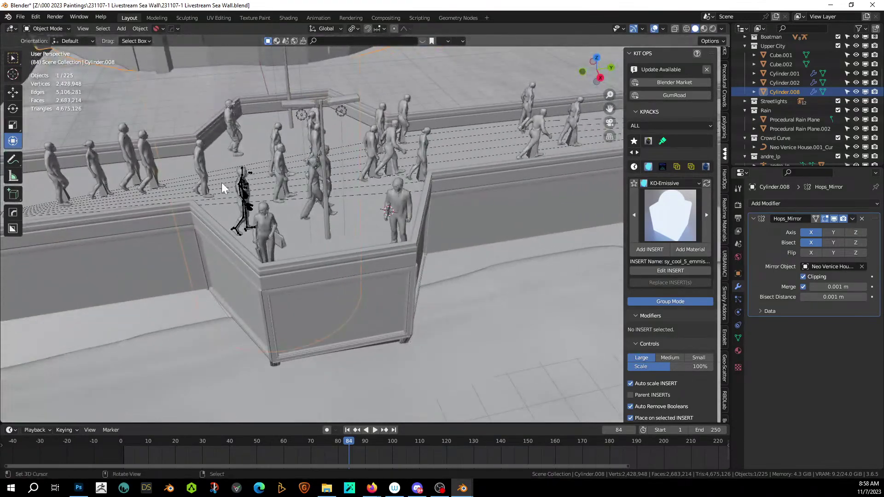
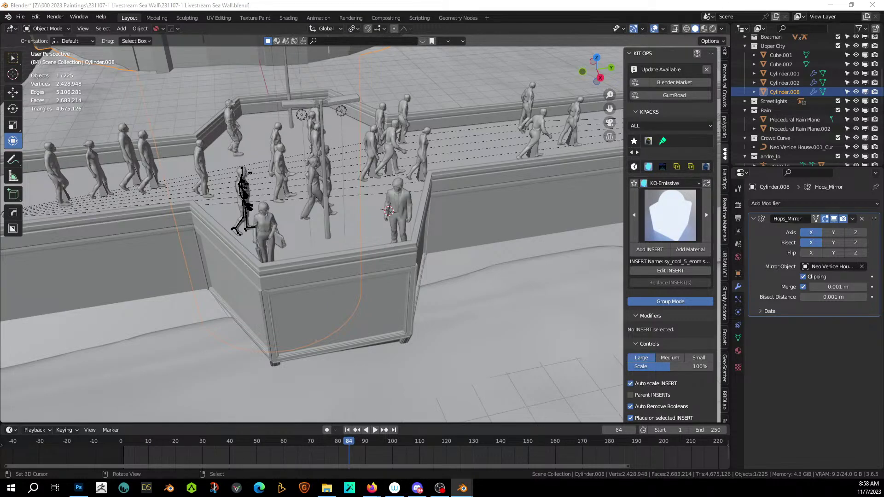
{"action": "left_click", "coordinate": [320, 250]}
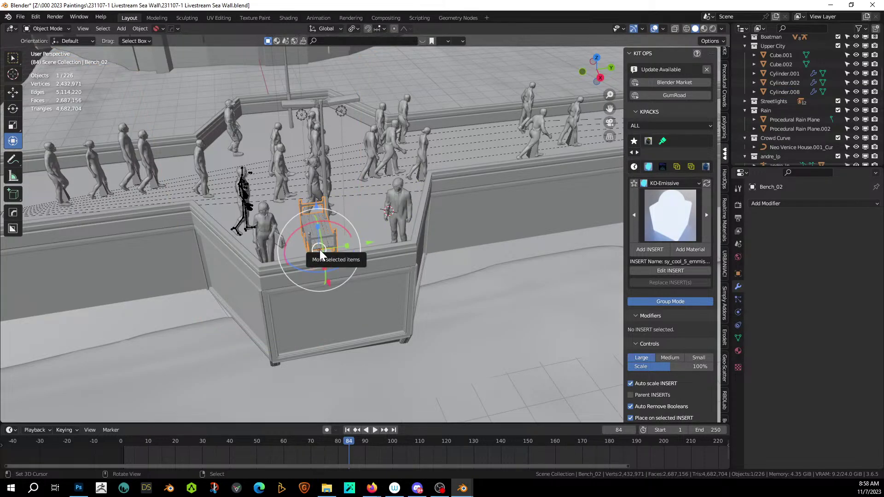
{"action": "key", "text": "KP_Decimal"}
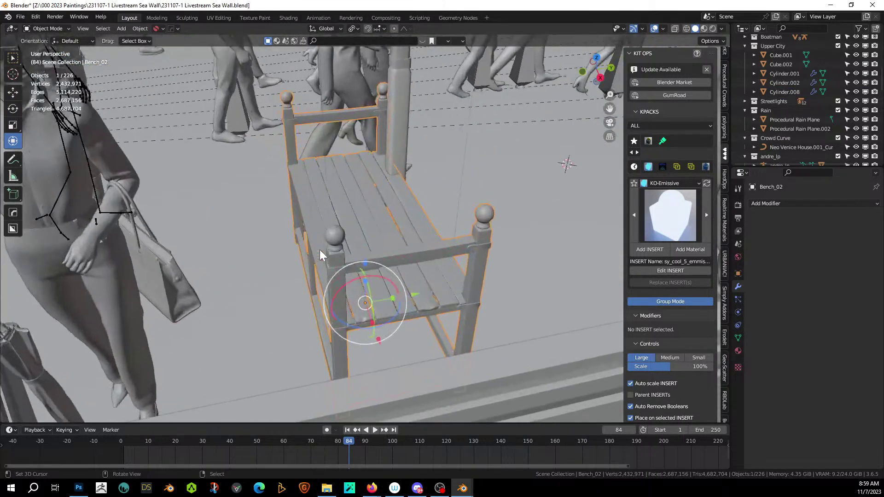
Step: Rotate the bench about 87.2° around the global Z axis
{"action": "middle_click_drag", "start_coordinate": [320, 250], "coordinate": [382, 311]}
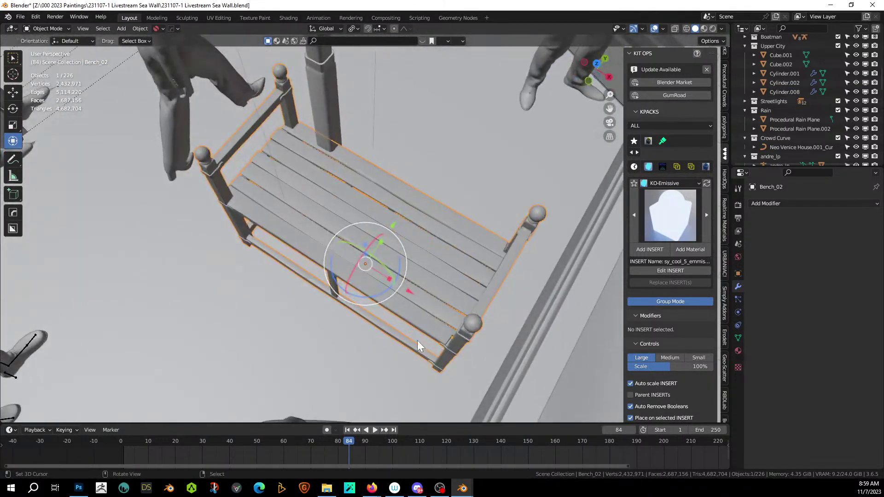
{"action": "key", "text": "r"}
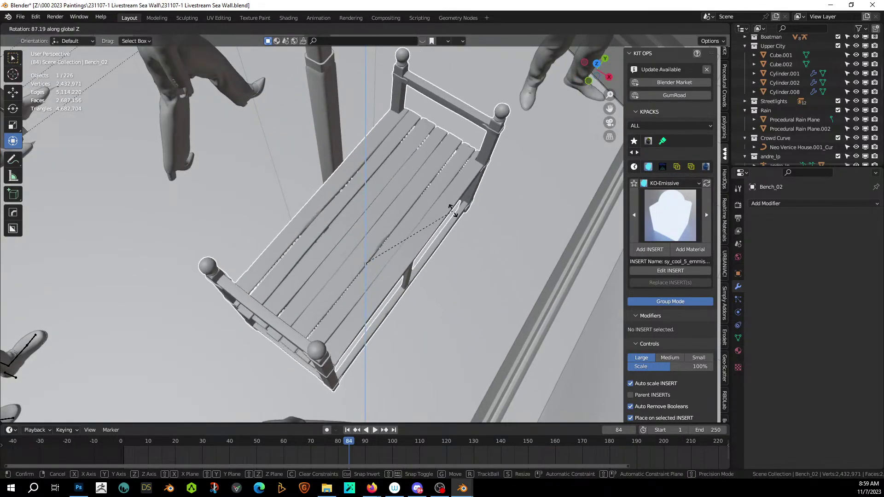
{"action": "left_click", "coordinate": [453, 211]}
Step: Hide the Upper City collection to see the platform from above, and rotate the bench by about -2.44° to straighten it
{"action": "key", "text": "KP_5"}
{"action": "key", "text": "KP_7"}
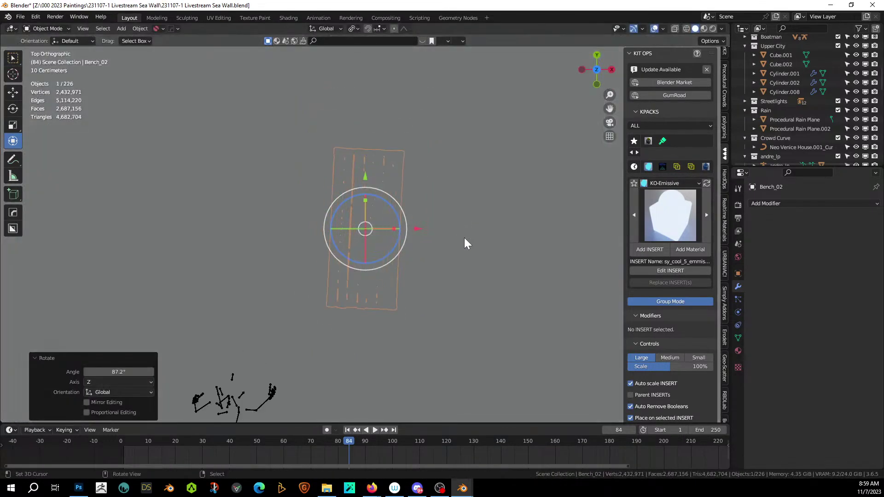
{"action": "scroll", "coordinate": [811, 97], "scroll_direction": "up", "scroll_amount": 4}
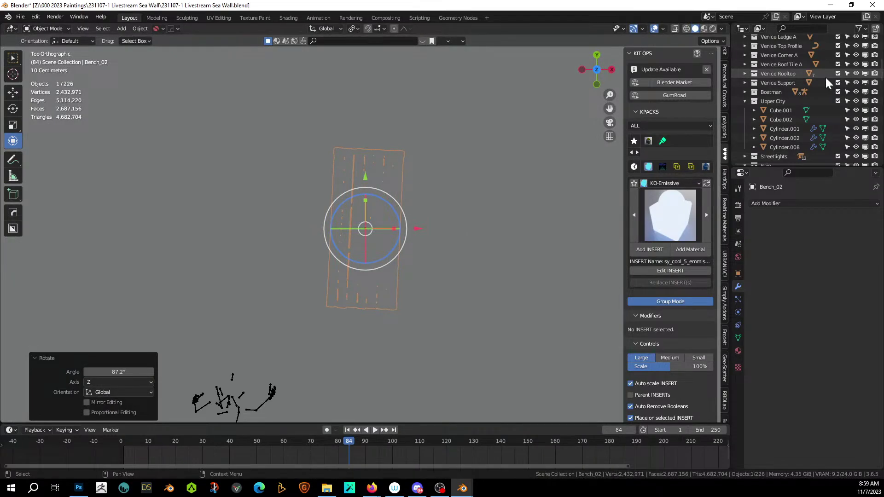
{"action": "left_click", "coordinate": [856, 101]}
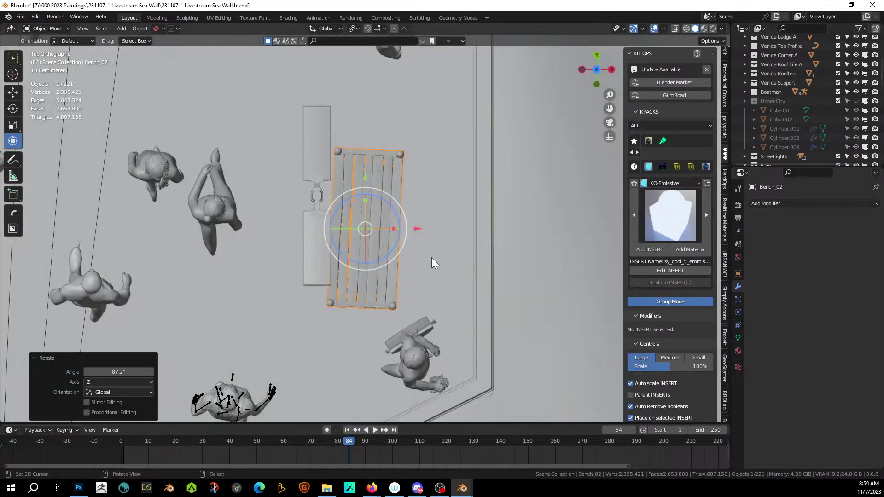
{"action": "key", "text": "r"}
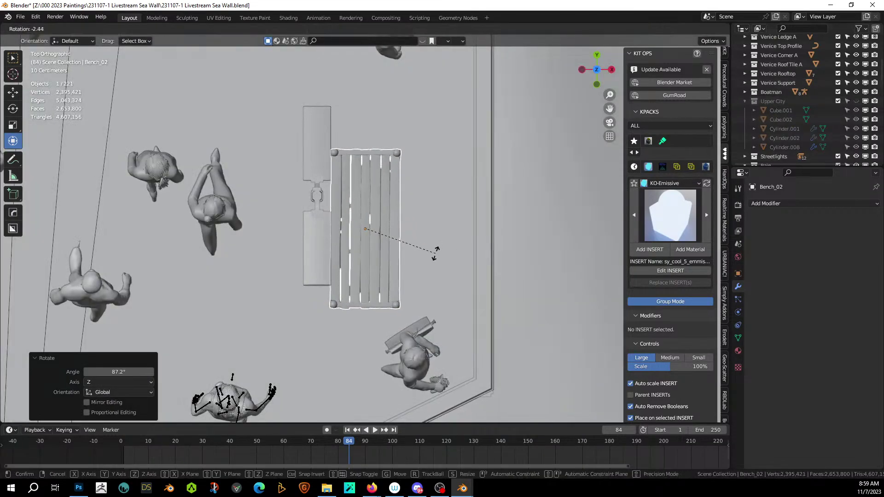
{"action": "left_click", "coordinate": [436, 251]}
Step: Move the bench about 0.29 m in X and 0.25 m in Y, and shift it back about 0.28 m along X
{"action": "key", "text": "g"}
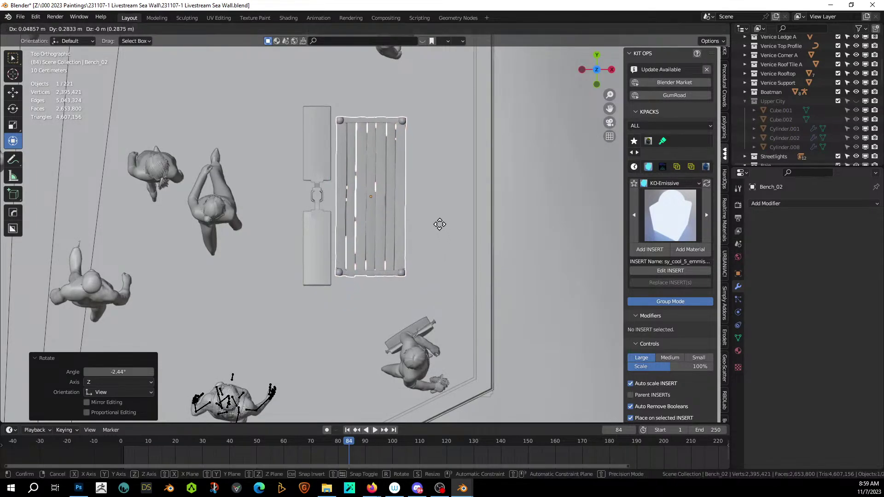
{"action": "left_click", "coordinate": [468, 228]}
{"action": "middle_click_drag", "start_coordinate": [468, 227], "coordinate": [453, 201]}
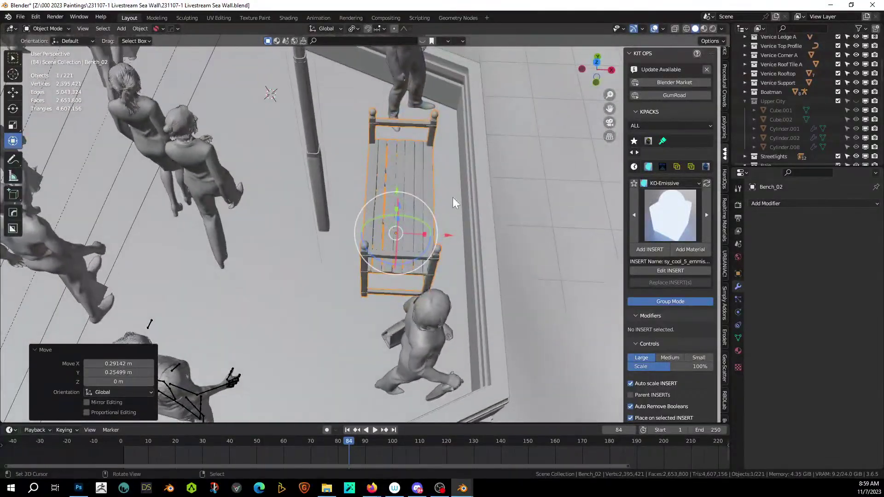
{"action": "left_click_drag", "start_coordinate": [448, 234], "coordinate": [419, 236]}
Step: Check the bench through the scene camera and from around the platform, and save the scene file
{"action": "scroll", "coordinate": [419, 236], "scroll_direction": "down", "scroll_amount": 1}
{"action": "key", "text": "KP_0"}
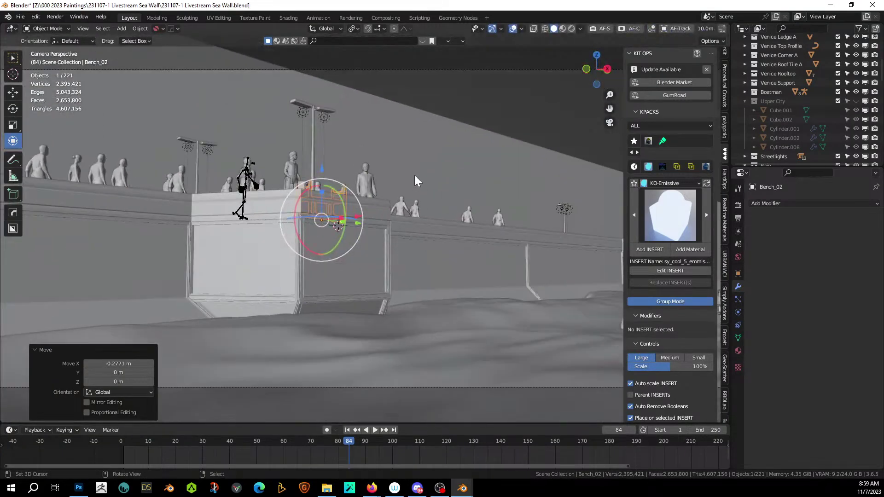
{"action": "left_click", "coordinate": [417, 143]}
{"action": "middle_click_drag", "start_coordinate": [417, 143], "coordinate": [346, 177]}
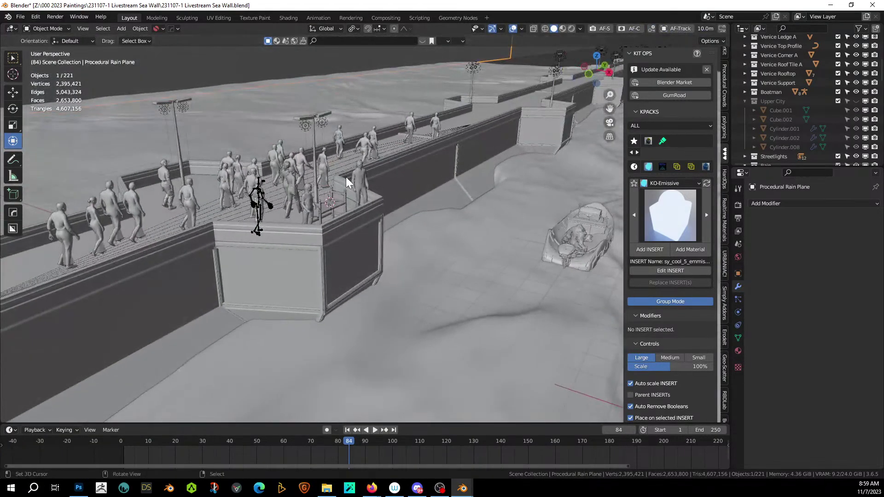
{"action": "scroll", "coordinate": [347, 177], "scroll_direction": "up", "scroll_amount": 2}
{"action": "scroll", "coordinate": [346, 177], "scroll_direction": "up", "scroll_amount": 2}
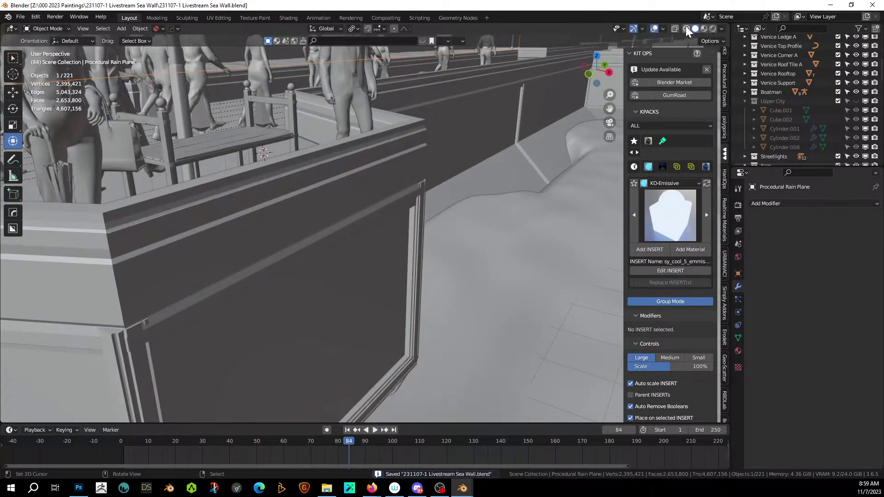
Step: Switch the viewport to Rendered shading, inspect the bench among the crowd on the platform, and select the bench
{"action": "left_click", "coordinate": [711, 28]}
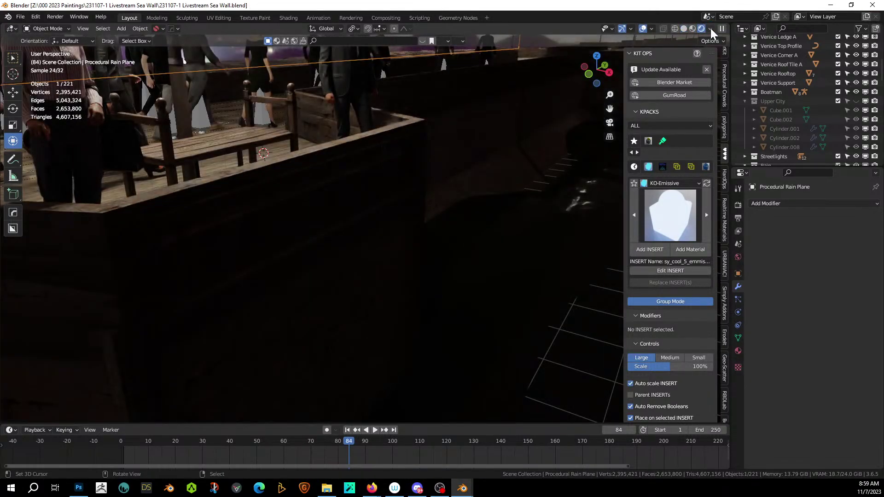
{"action": "middle_click_drag", "start_coordinate": [169, 130], "coordinate": [378, 190]}
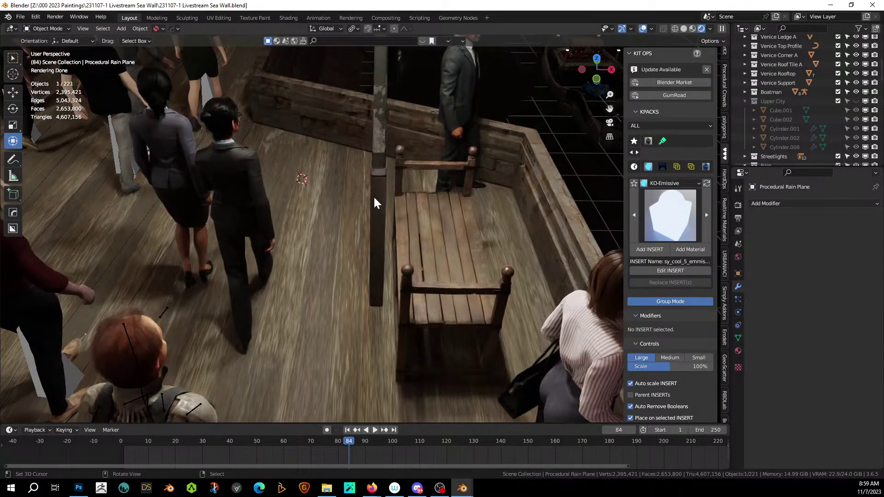
{"action": "middle_click_drag", "start_coordinate": [374, 196], "coordinate": [342, 209]}
{"action": "scroll", "coordinate": [341, 209], "scroll_direction": "down", "scroll_amount": 5}
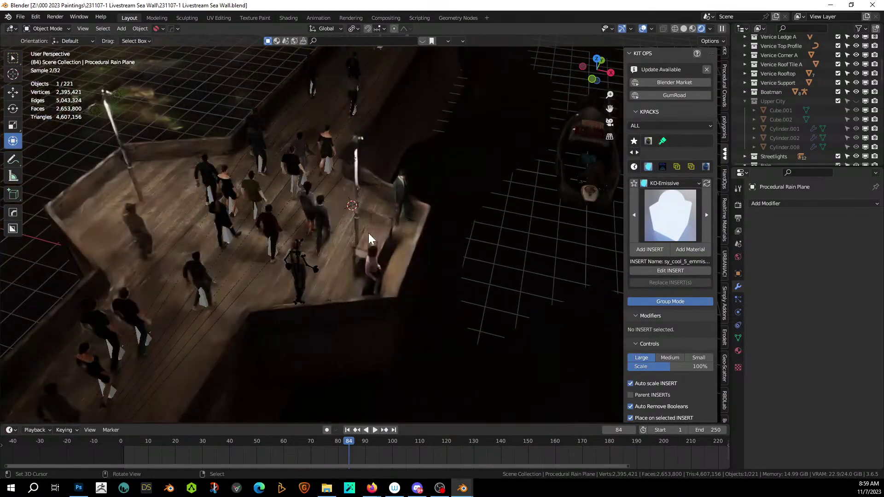
{"action": "left_click", "coordinate": [372, 239]}
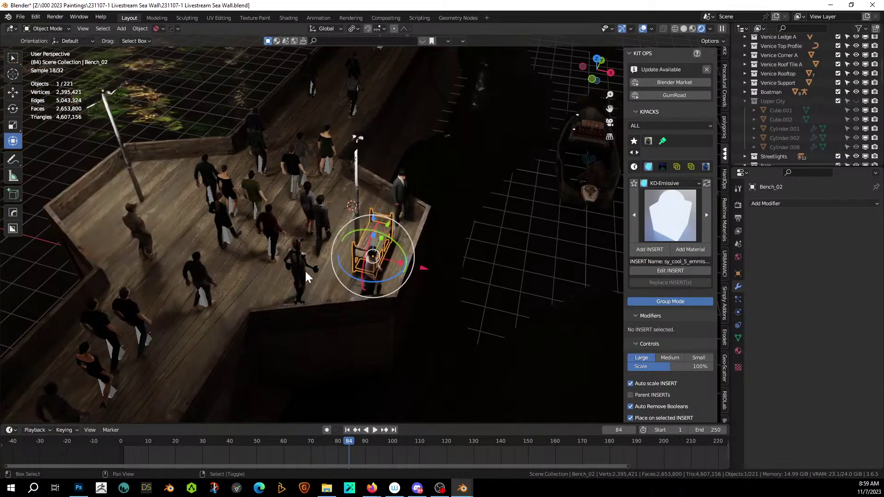
Step: Mirror the bench across the X axis using the platform wall as the mirror object, and save the scene file
{"action": "left_click", "coordinate": [244, 282]}
{"action": "key", "text": "alt+x"}
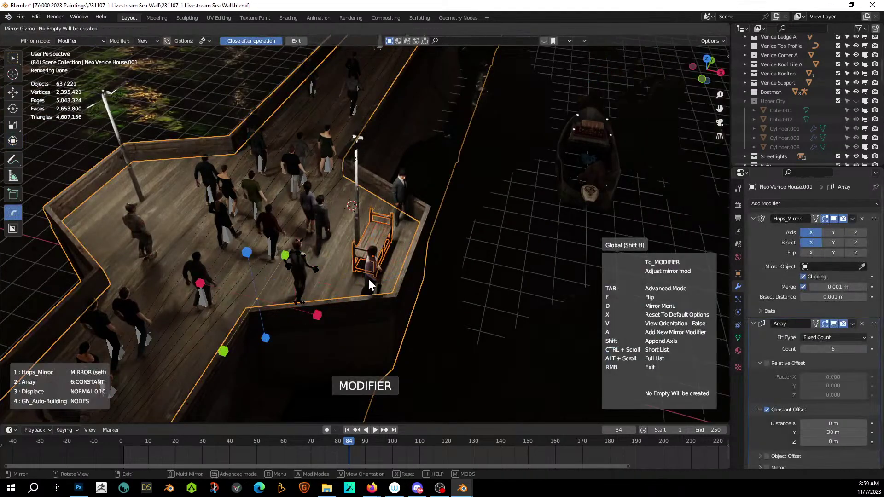
{"action": "left_click", "coordinate": [317, 315]}
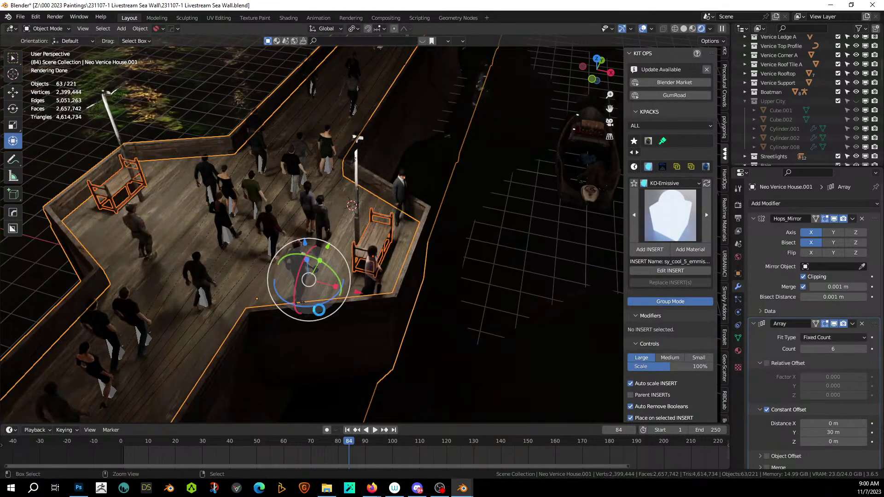
{"action": "key", "text": "ctrl+s"}
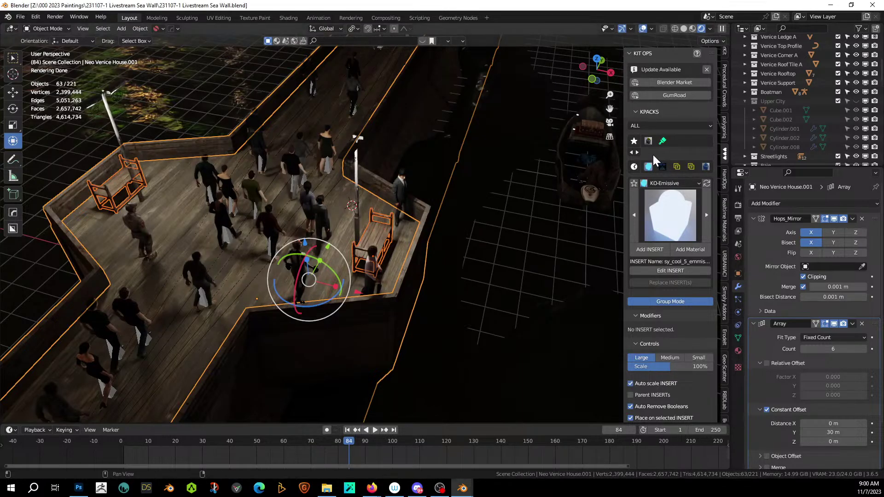
Step: Enable depth of field at f/2.8 on the scene camera, focus it on the suited man at the platform edge, and save the file
{"action": "key", "text": "KP_0"}
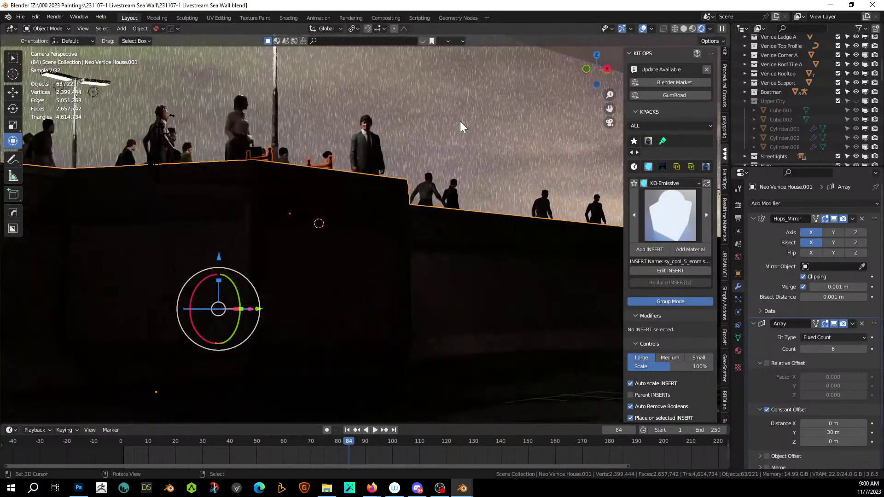
{"action": "left_click", "coordinate": [460, 121]}
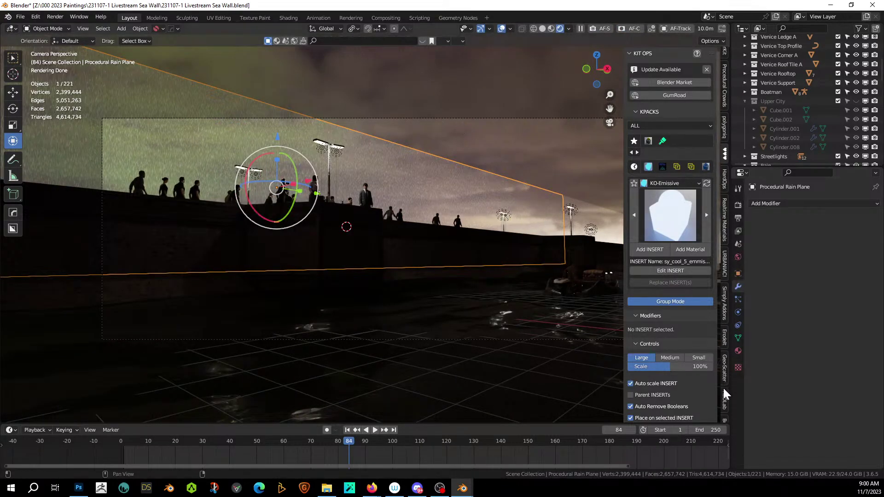
{"action": "scroll", "coordinate": [723, 389], "scroll_direction": "down", "scroll_amount": 10}
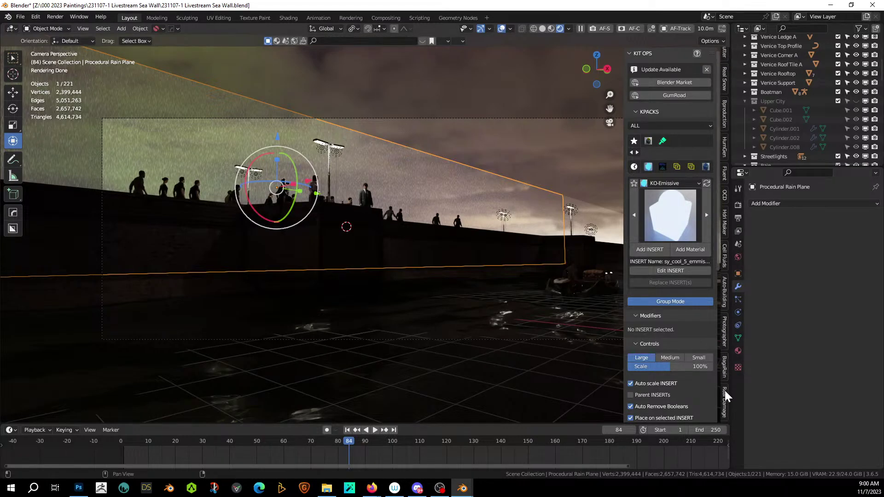
{"action": "left_click", "coordinate": [724, 341]}
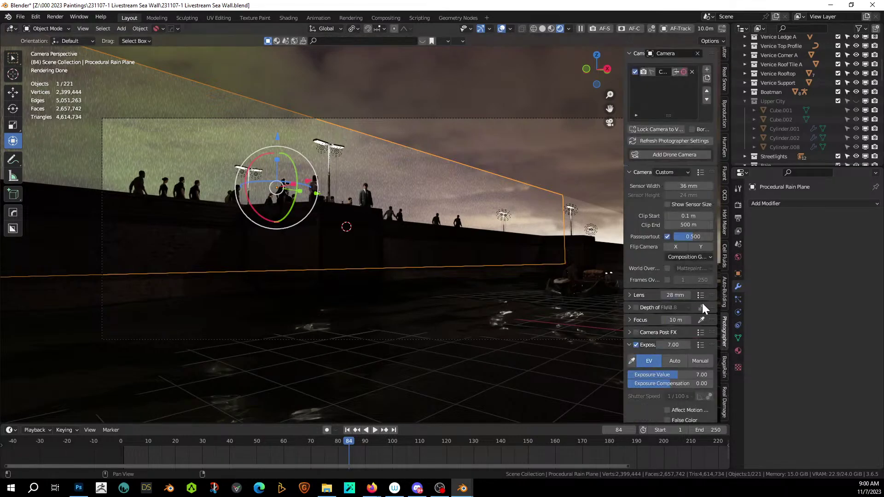
{"action": "left_click", "coordinate": [366, 187]}
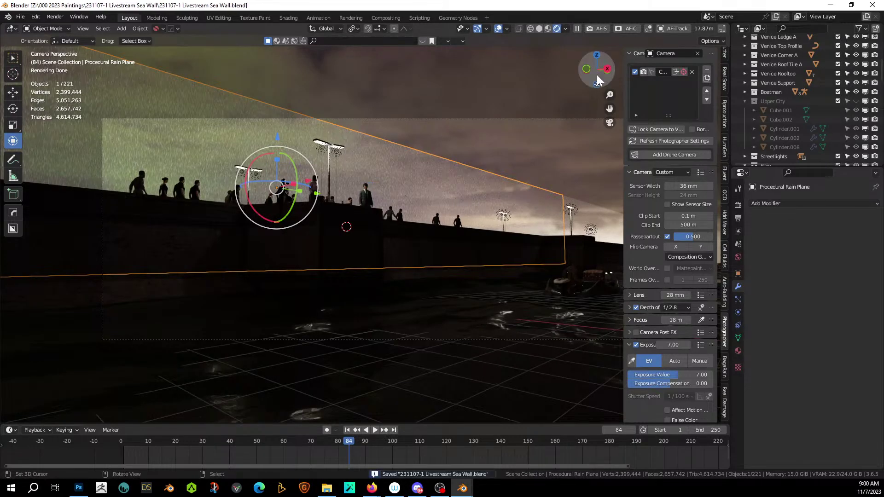
Step: Switch to Solid shading, add an area light at the boat in the Lights collection, and raise it about 7.23 m
{"action": "scroll", "coordinate": [498, 185], "scroll_direction": "down", "scroll_amount": 2}
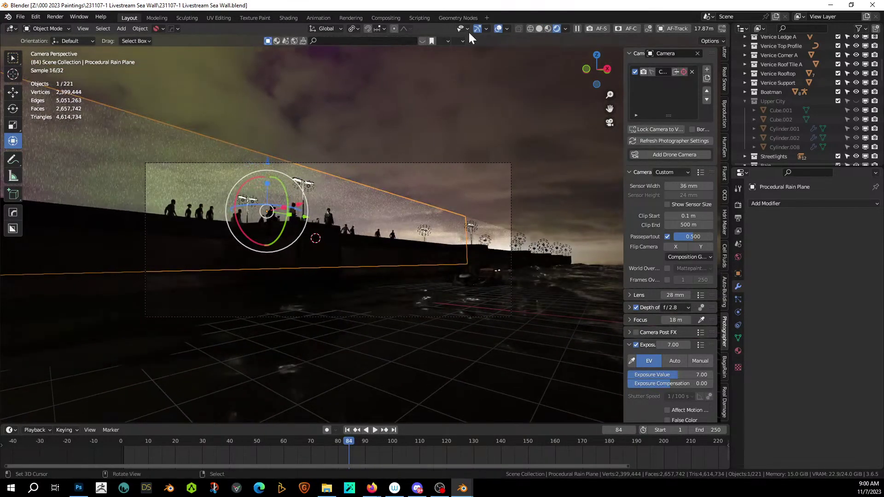
{"action": "left_click", "coordinate": [540, 30]}
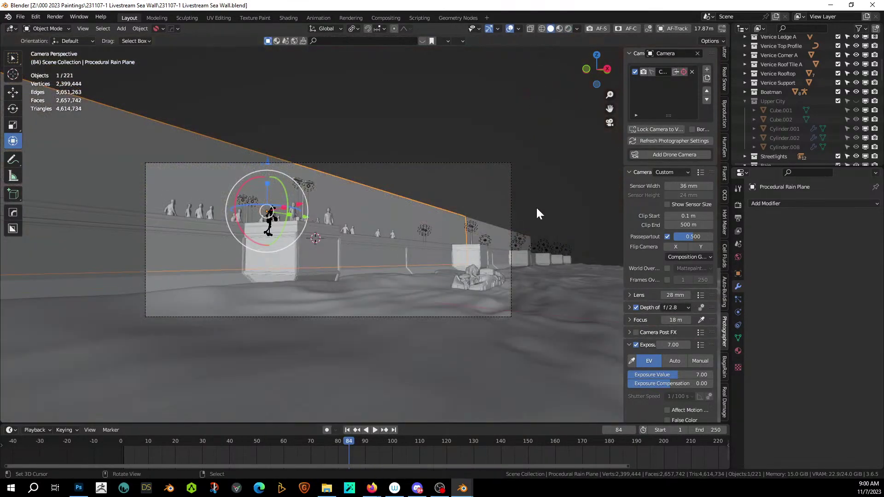
{"action": "mouse_move", "coordinate": [537, 207]}
{"action": "middle_mouse_down"}
{"action": "mouse_move", "coordinate": [539, 236]}
{"action": "mouse_move", "coordinate": [211, 322]}
{"action": "middle_mouse_up"}
{"action": "scroll", "coordinate": [802, 104], "scroll_direction": "up", "scroll_amount": 6}
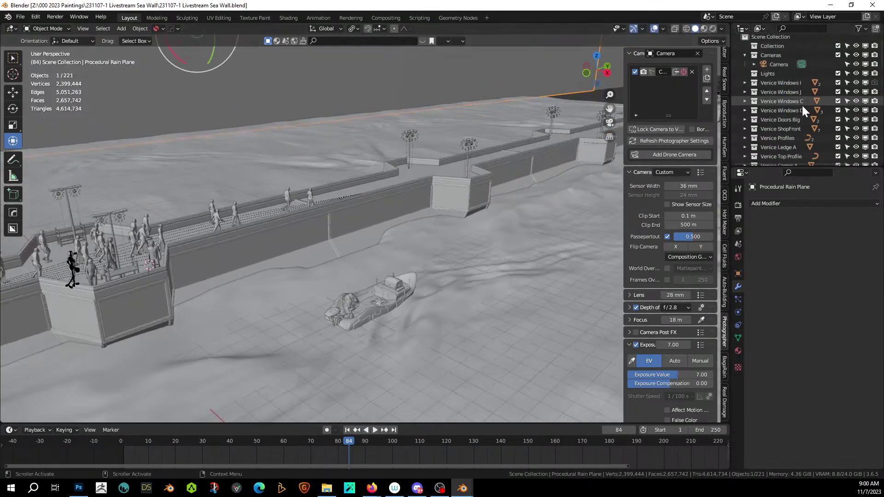
{"action": "left_click", "coordinate": [768, 77]}
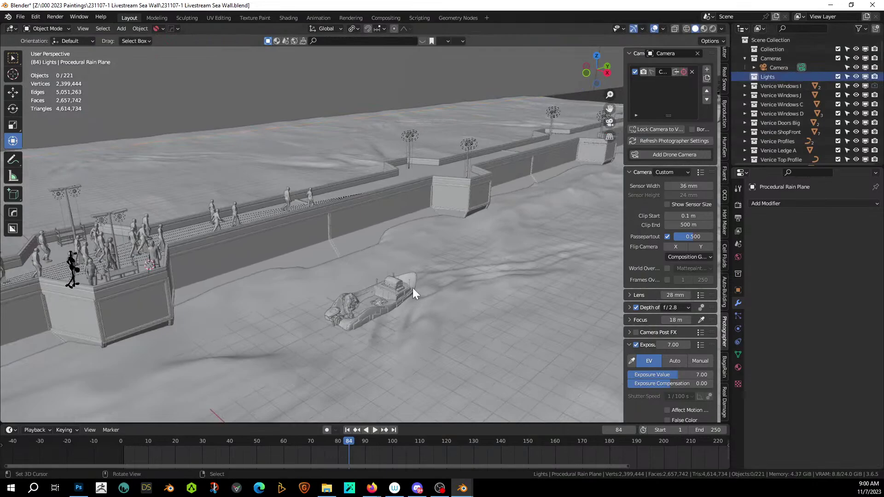
{"action": "left_click", "coordinate": [387, 287]}
{"action": "key", "text": "shift+a"}
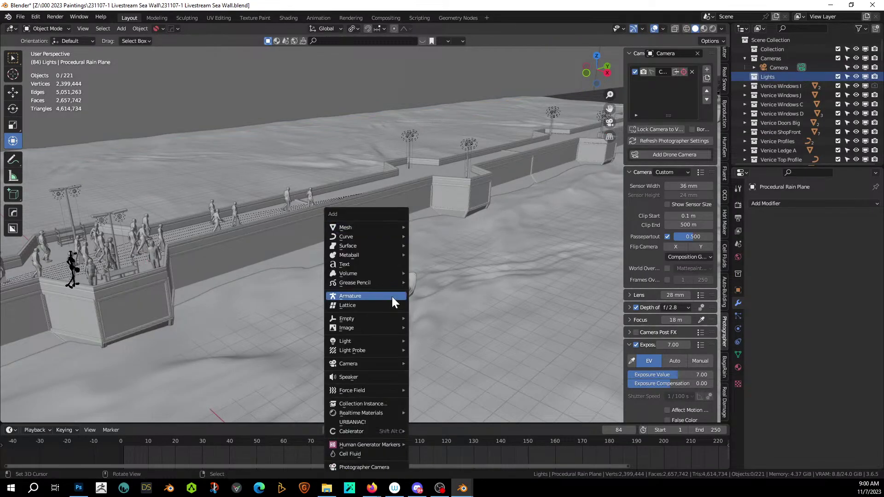
{"action": "mouse_move", "coordinate": [359, 341]}
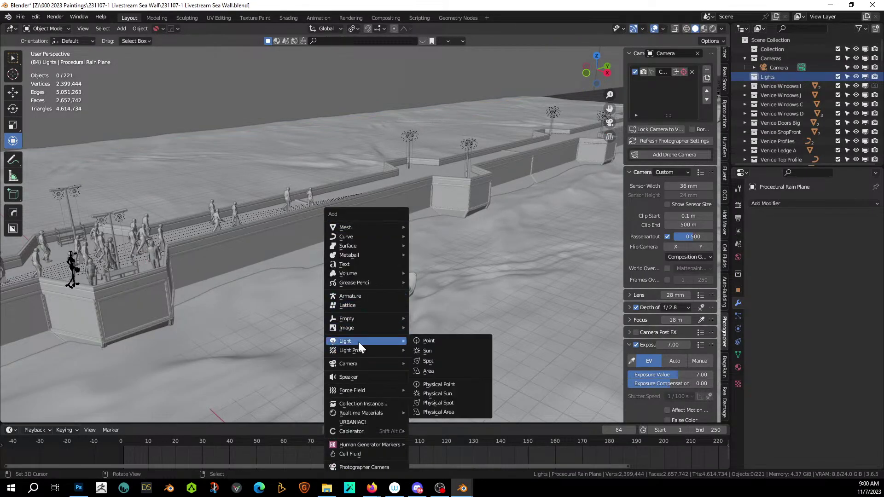
{"action": "left_click", "coordinate": [433, 372]}
{"action": "key", "text": "g"}
{"action": "key", "text": "z"}
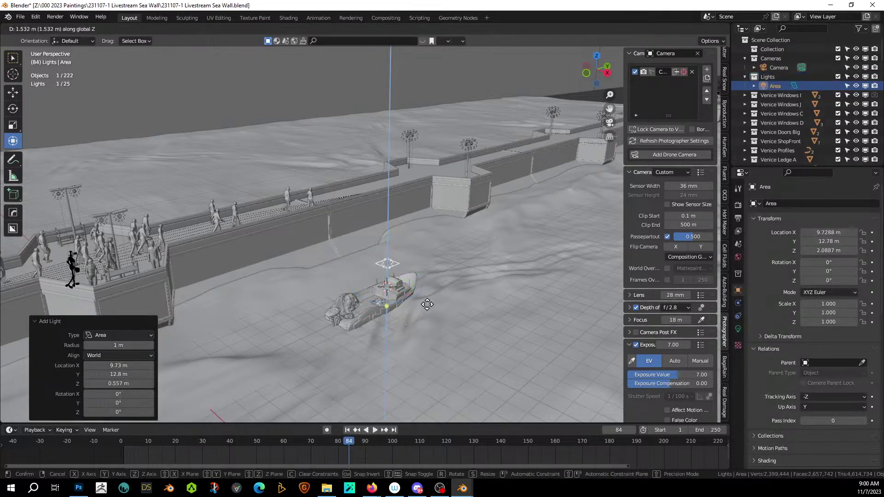
{"action": "left_click", "coordinate": [436, 217]}
Step: Raise the boat's area light another 2.71 m or so along Z, judging its height through the scene camera
{"action": "key", "text": "KP_0"}
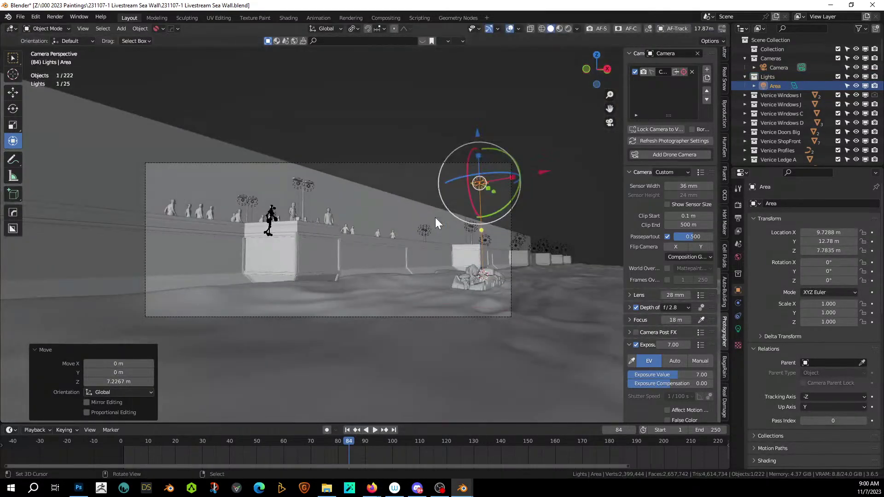
{"action": "key", "text": "g"}
{"action": "key", "text": "z"}
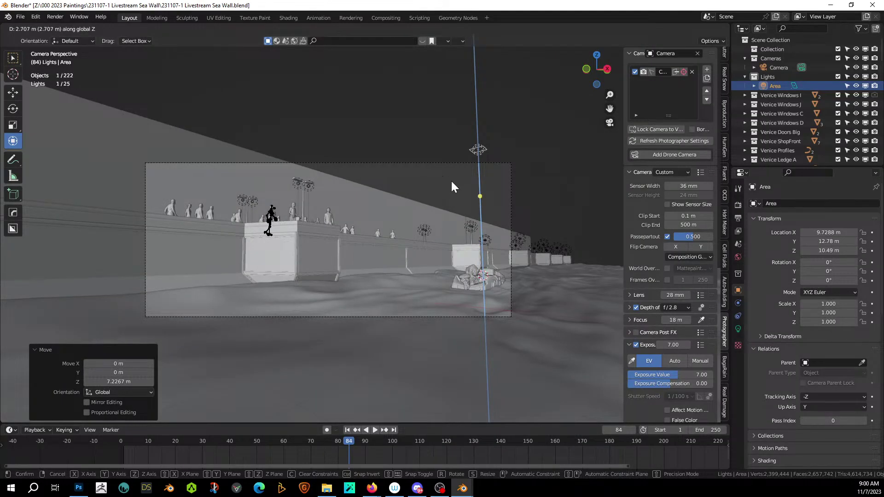
{"action": "left_click", "coordinate": [451, 181]}
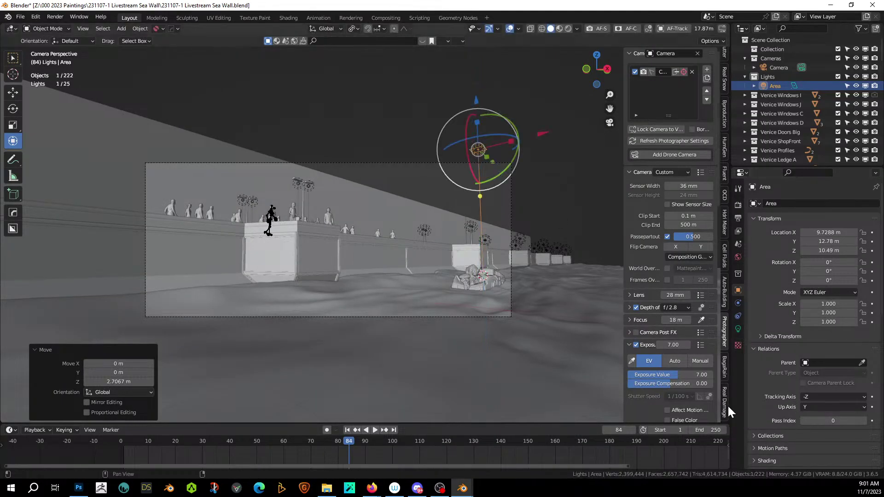
Step: Set the area light's spread to 90°, its color temperature to about 10362 K and its power to 25 W
{"action": "left_click", "coordinate": [739, 328]}
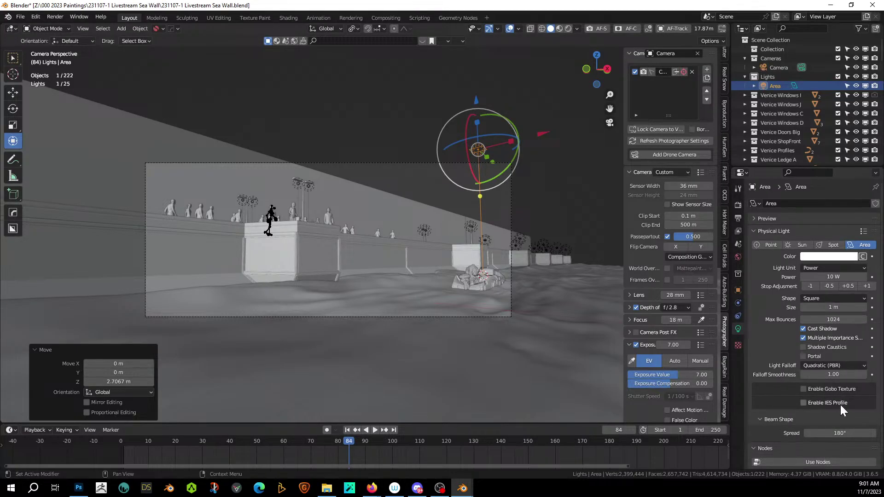
{"action": "left_click", "coordinate": [836, 433]}
{"action": "type", "text": "90"}
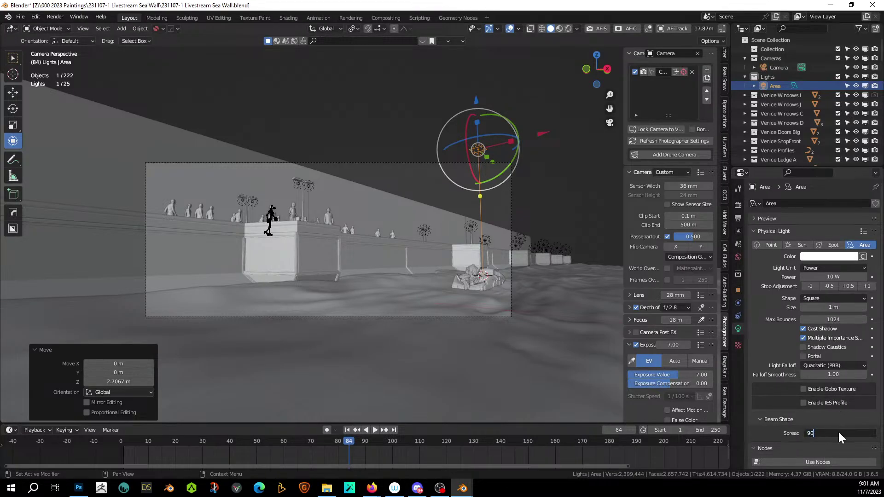
{"action": "key", "text": "Return"}
{"action": "left_click", "coordinate": [863, 257]}
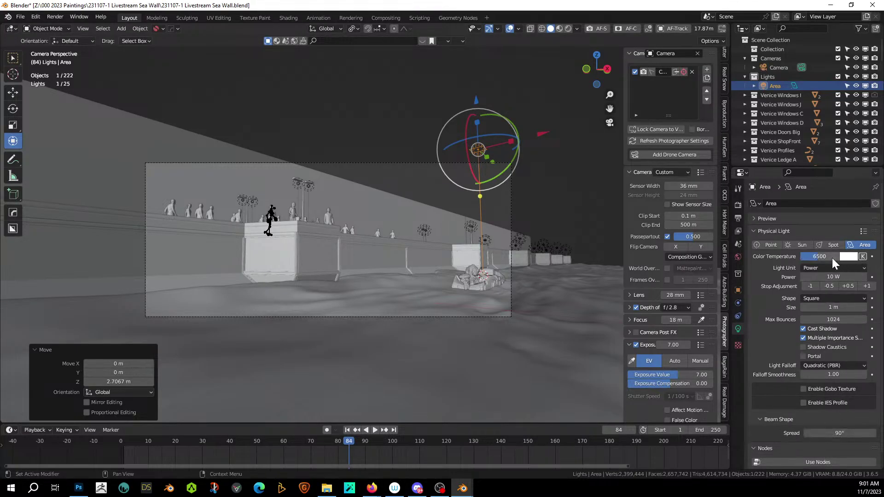
{"action": "left_click_drag", "start_coordinate": [817, 256], "coordinate": [839, 256]}
{"action": "left_click", "coordinate": [831, 277]}
{"action": "type", "text": "25"}
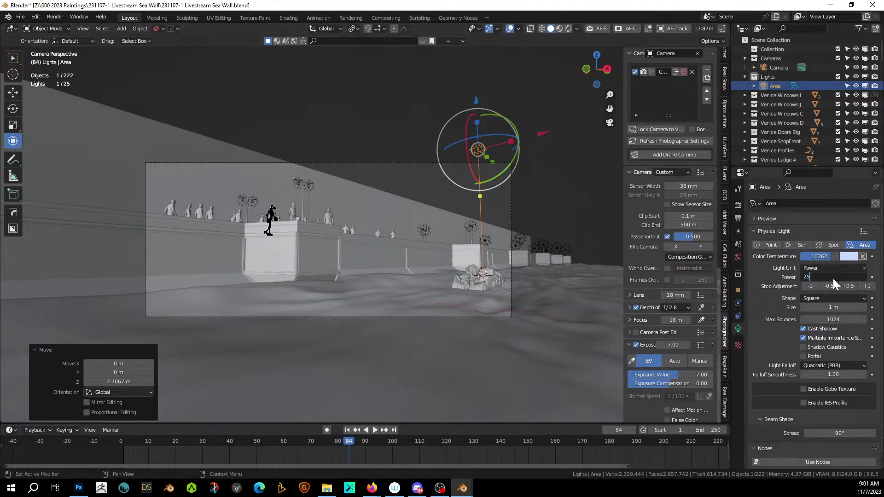
{"action": "key", "text": "Return"}
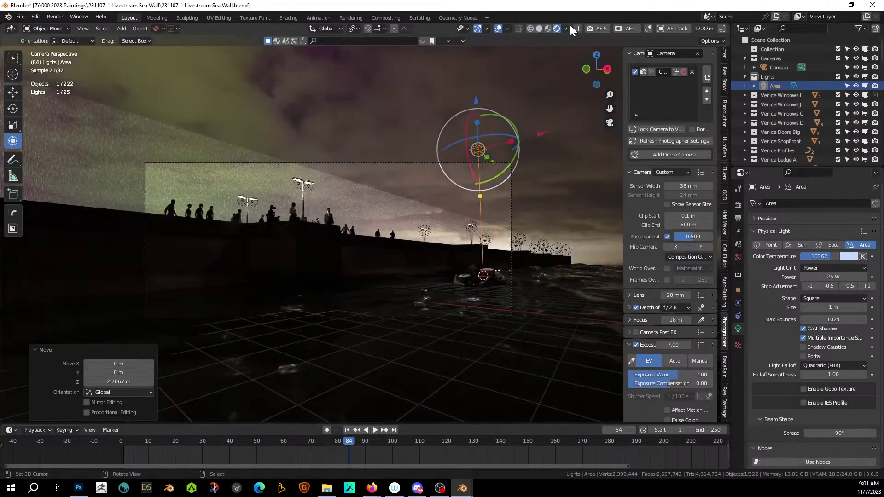
Step: Compare the rendered camera view with the area light hidden and shown
{"action": "scroll", "coordinate": [490, 273], "scroll_direction": "up", "scroll_amount": 3}
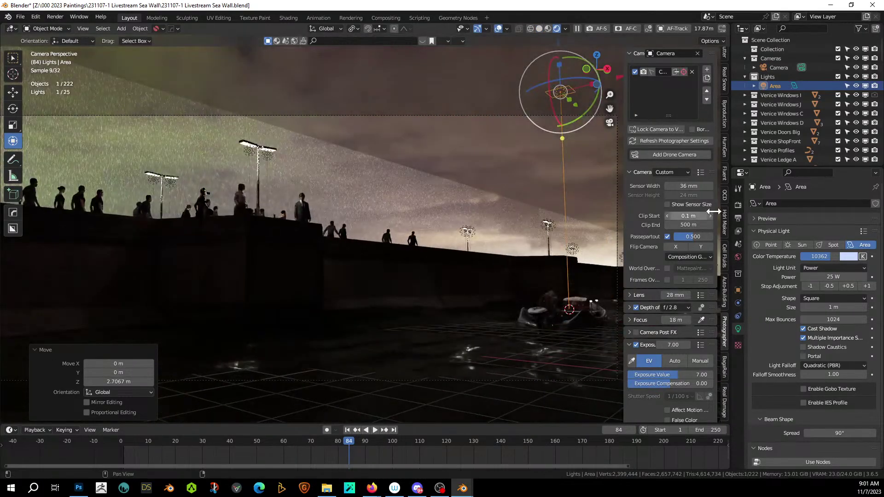
{"action": "left_click", "coordinate": [855, 86]}
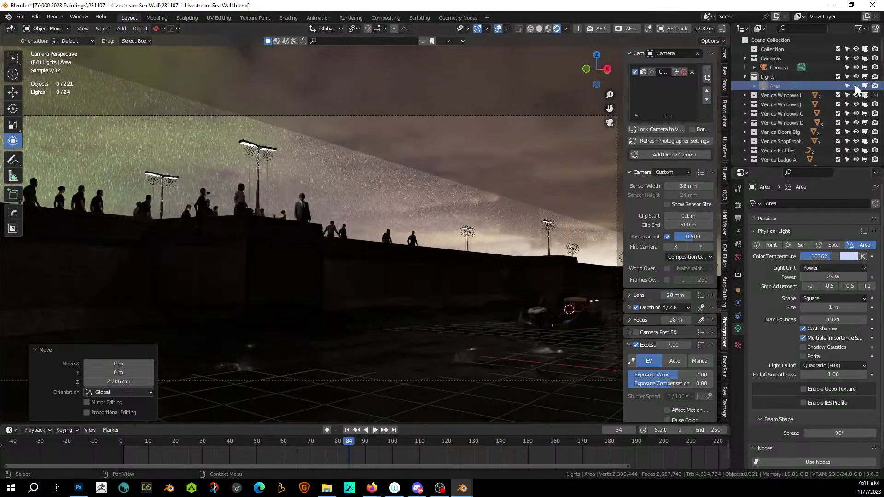
{"action": "left_click", "coordinate": [856, 85]}
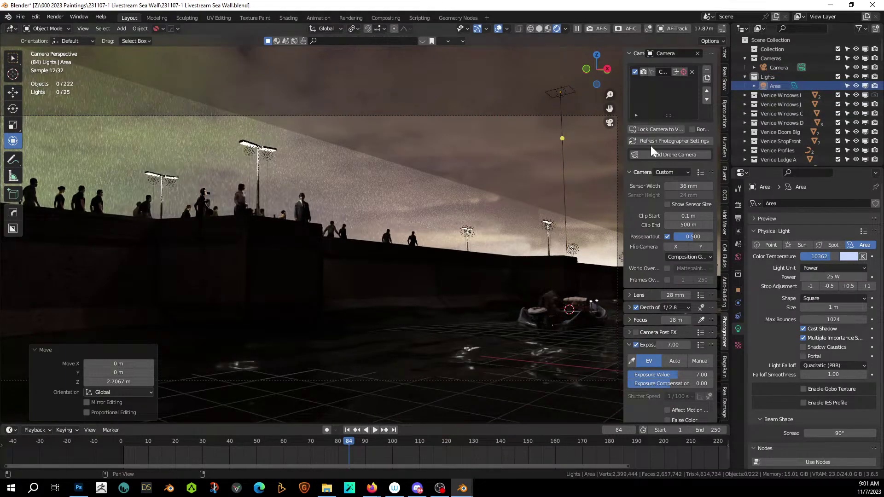
Step: Return to Solid shading, add a second area light at the boatman, and raise it about 2.87 m
{"action": "middle_click_drag", "start_coordinate": [568, 165], "coordinate": [561, 167]}
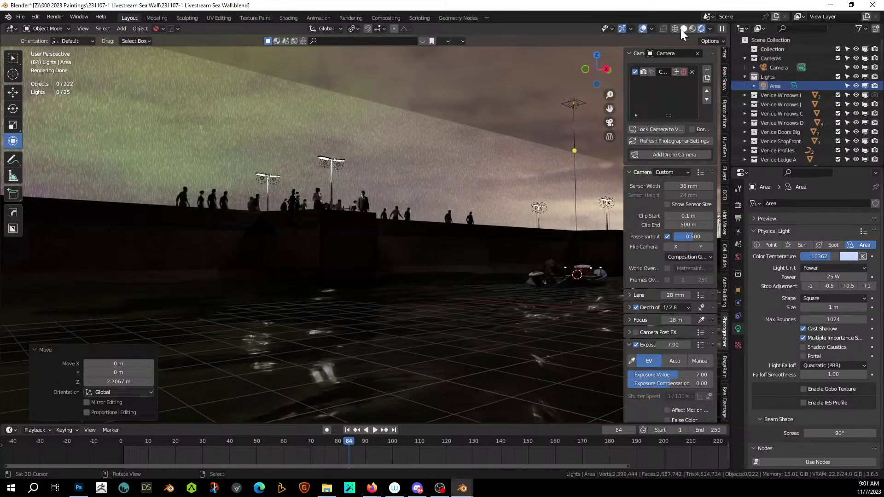
{"action": "left_click", "coordinate": [682, 29]}
{"action": "mouse_move", "coordinate": [566, 246]}
{"action": "middle_mouse_down", "text": "shift"}
{"action": "mouse_move", "coordinate": [265, 216]}
{"action": "mouse_move", "coordinate": [327, 271]}
{"action": "mouse_move", "coordinate": [315, 283]}
{"action": "middle_mouse_up", "text": "shift"}
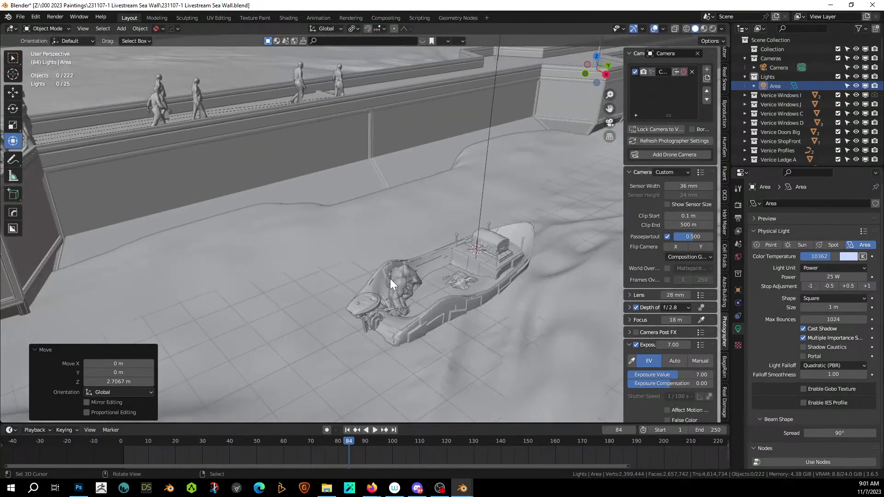
{"action": "left_click", "coordinate": [395, 271]}
{"action": "key", "text": "shift+a"}
{"action": "mouse_move", "coordinate": [445, 290]}
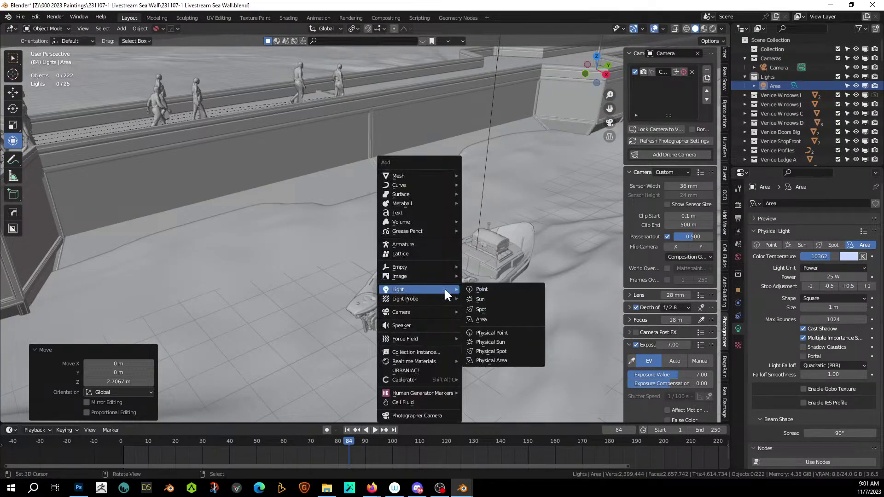
{"action": "left_click", "coordinate": [491, 319]}
{"action": "key", "text": "g"}
{"action": "key", "text": "z"}
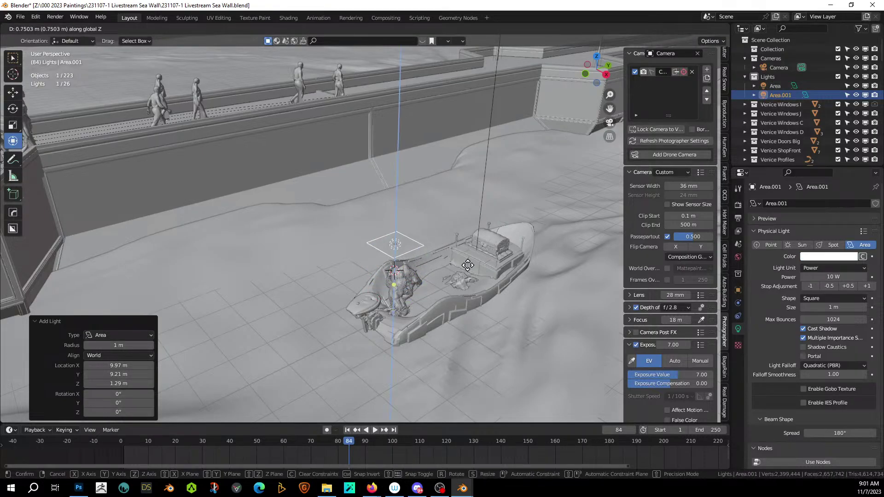
{"action": "left_click", "coordinate": [463, 190]}
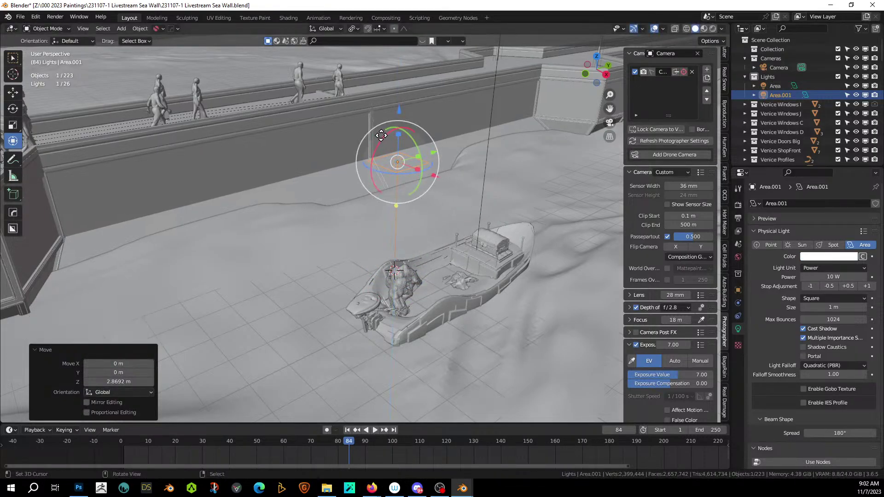
Step: Tilt the second area light toward the boatman, move it about -1.99 m along Y, and return to the scene camera
{"action": "left_click_drag", "start_coordinate": [377, 144], "coordinate": [364, 179]}
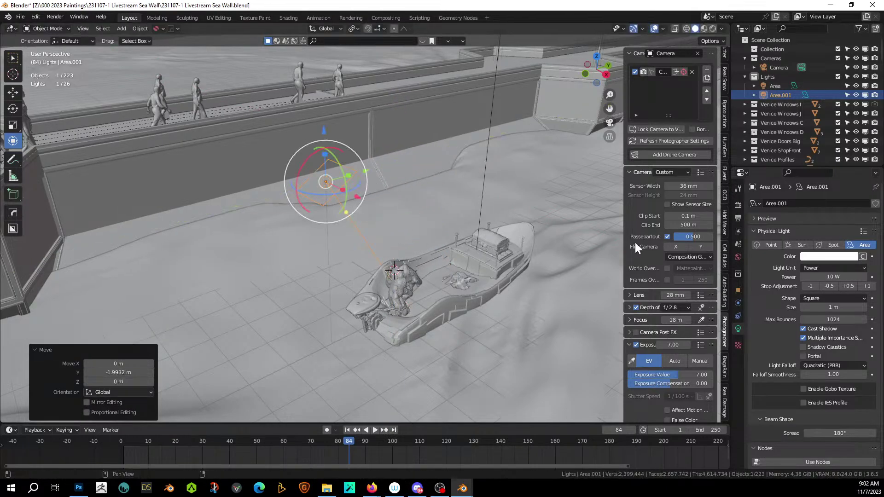
{"action": "middle_click_drag", "start_coordinate": [471, 260], "coordinate": [447, 281]}
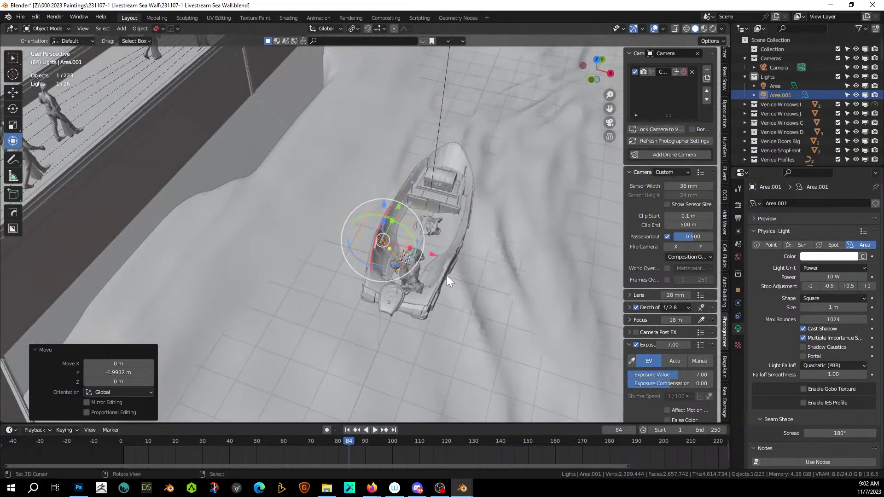
{"action": "key", "text": "KP_0"}
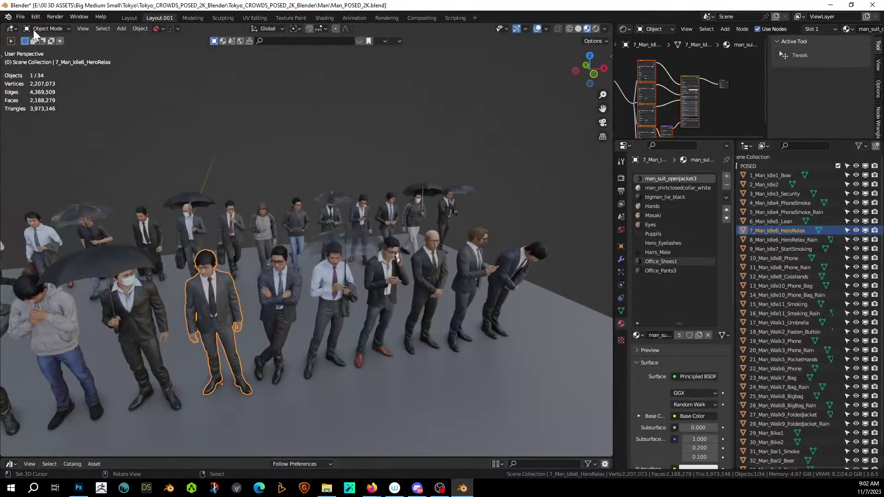
Step: Reopen the recent file 231107-1 Livestream Sea Wall.blend, discarding the changes to Man_POSED_2K.blend
{"action": "left_click", "coordinate": [21, 17]}
{"action": "mouse_move", "coordinate": [32, 45]}
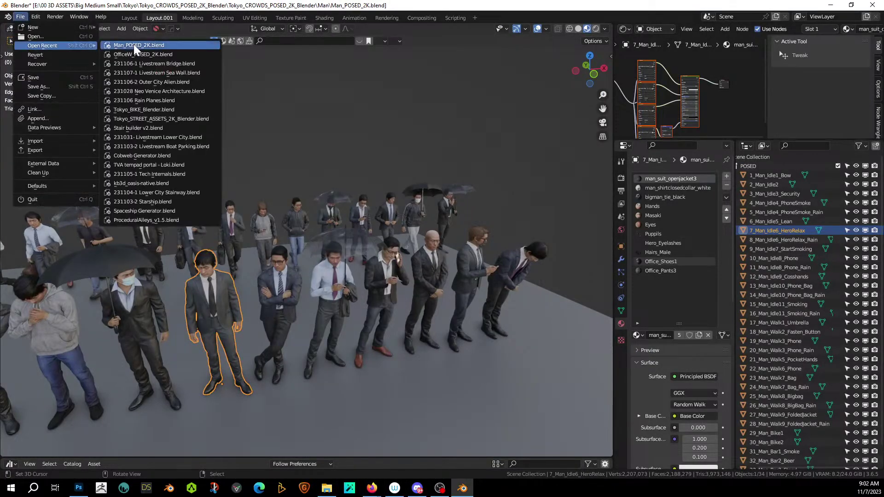
{"action": "left_click", "coordinate": [191, 74]}
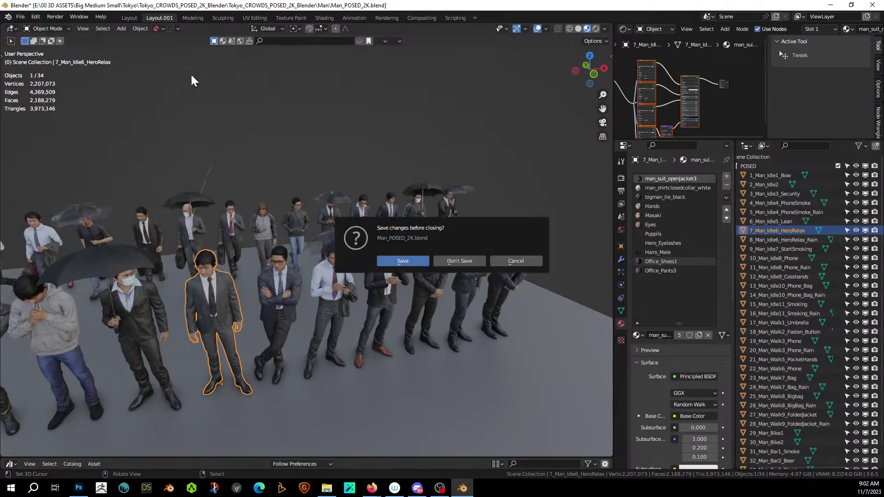
{"action": "left_click", "coordinate": [464, 261]}
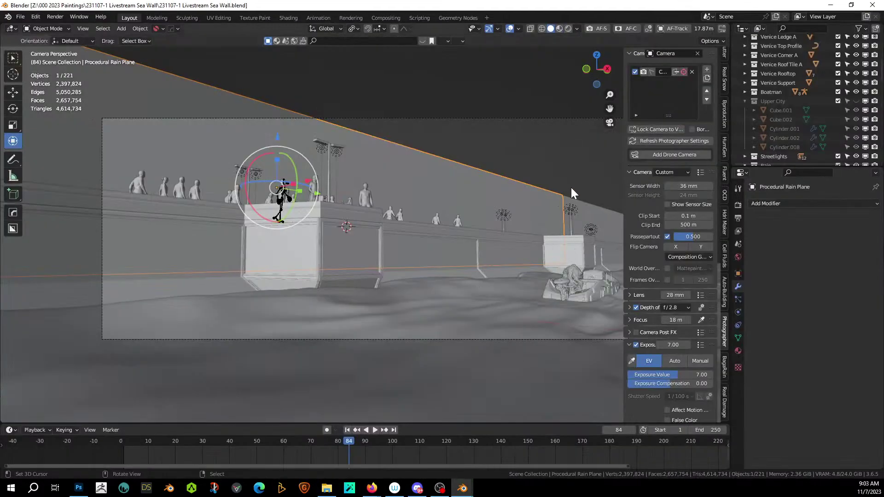
Step: Make the Lights collection active, place the 3D cursor on the boat, and add an area light there
{"action": "scroll", "coordinate": [806, 84], "scroll_direction": "up", "scroll_amount": 5}
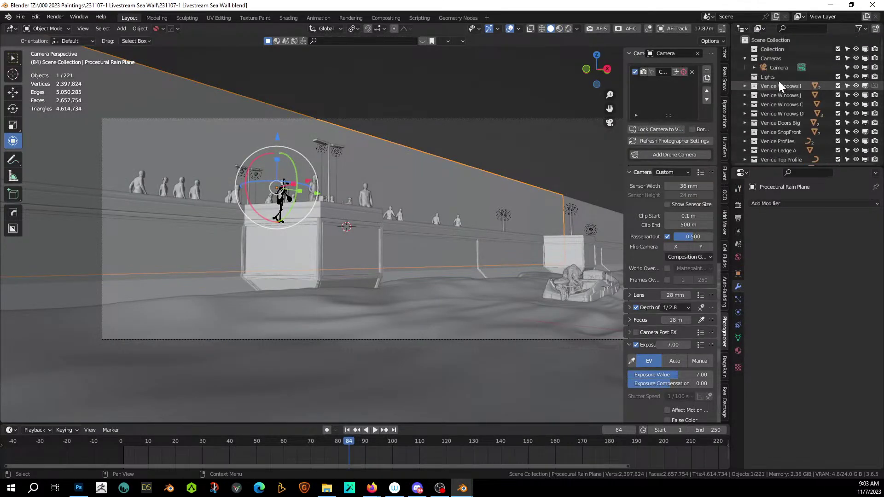
{"action": "left_click", "coordinate": [777, 77]}
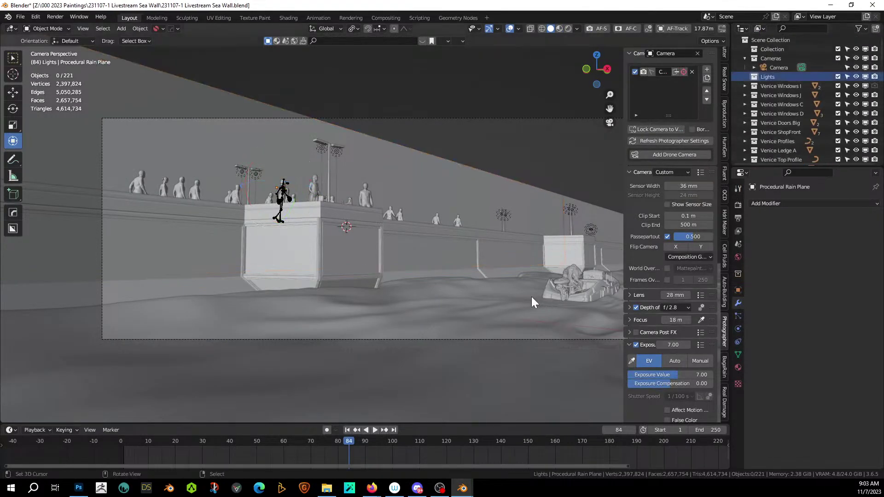
{"action": "middle_click_drag", "start_coordinate": [482, 280], "coordinate": [222, 336]}
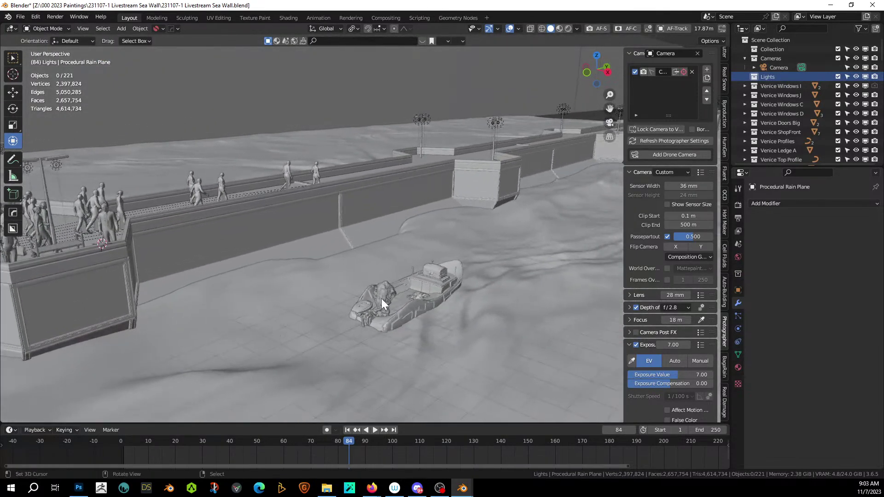
{"action": "left_click", "coordinate": [401, 299]}
{"action": "key", "text": "shift+a"}
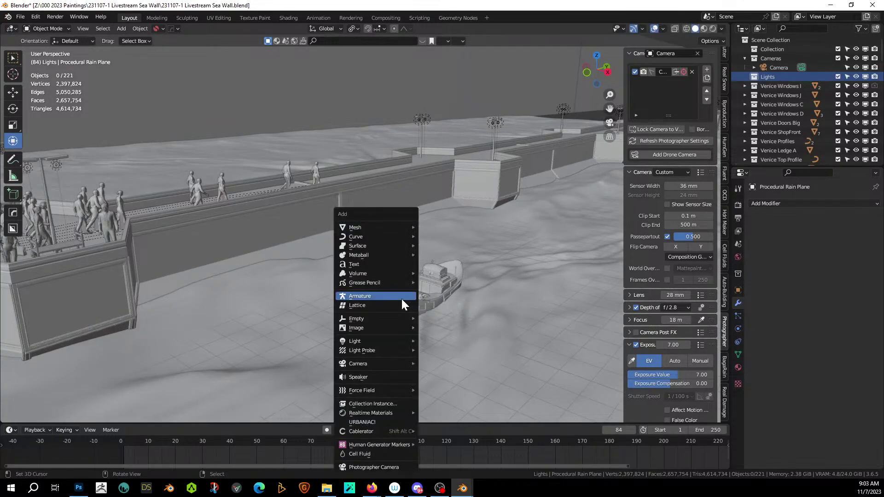
{"action": "mouse_move", "coordinate": [377, 329]}
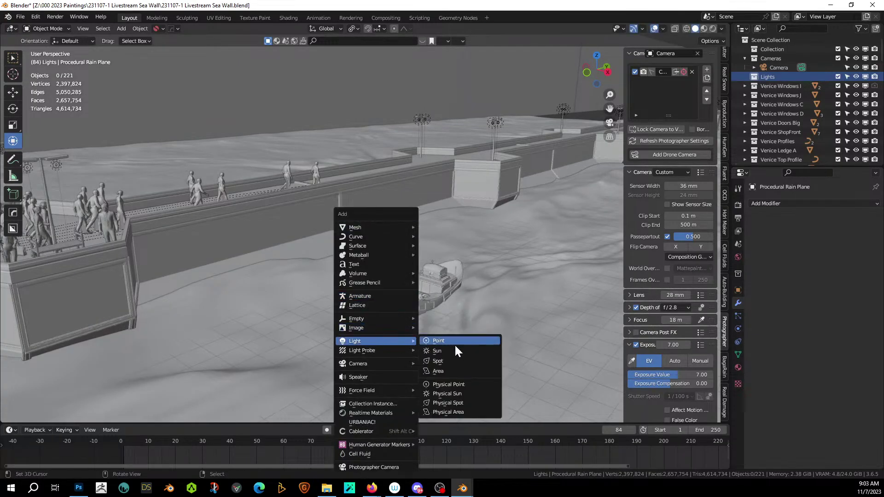
{"action": "left_click", "coordinate": [449, 372]}
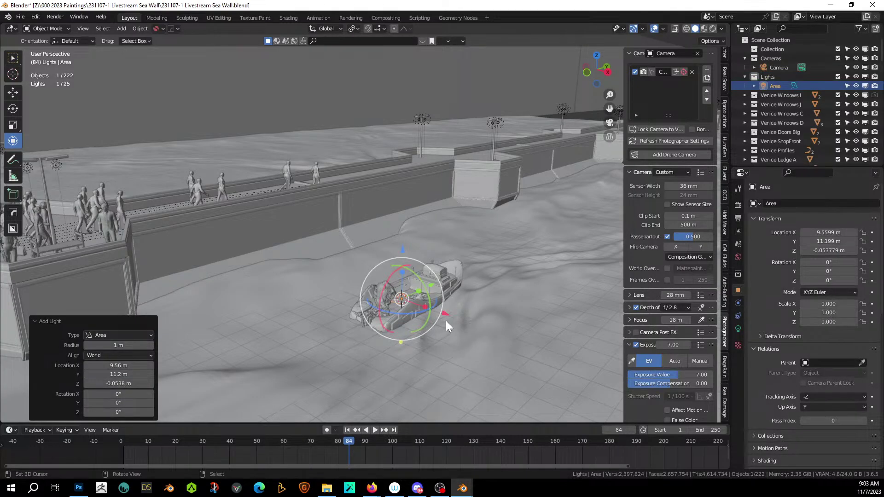
Step: Raise the area light about 6.4 m, move it about -2.3 m along Y, and tilt it about 10.8° around X
{"action": "key", "text": "g"}
{"action": "key", "text": "z"}
{"action": "left_click", "coordinate": [457, 175]}
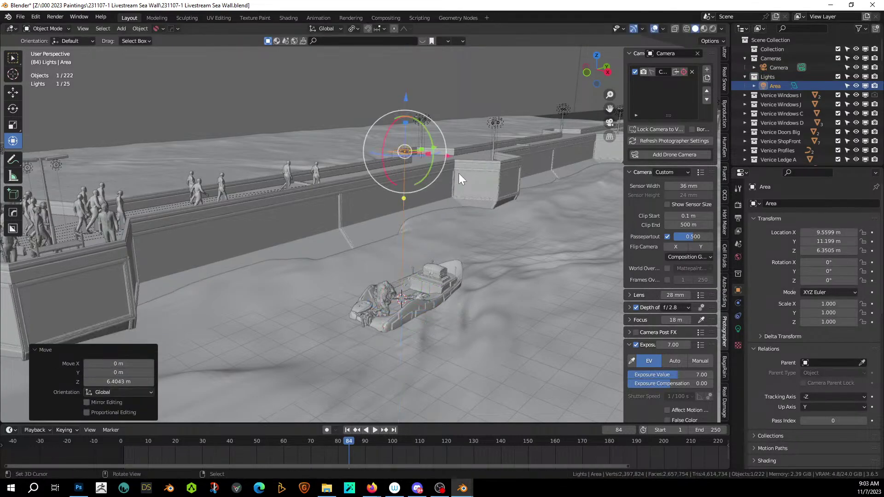
{"action": "key", "text": "g"}
{"action": "key", "text": "y"}
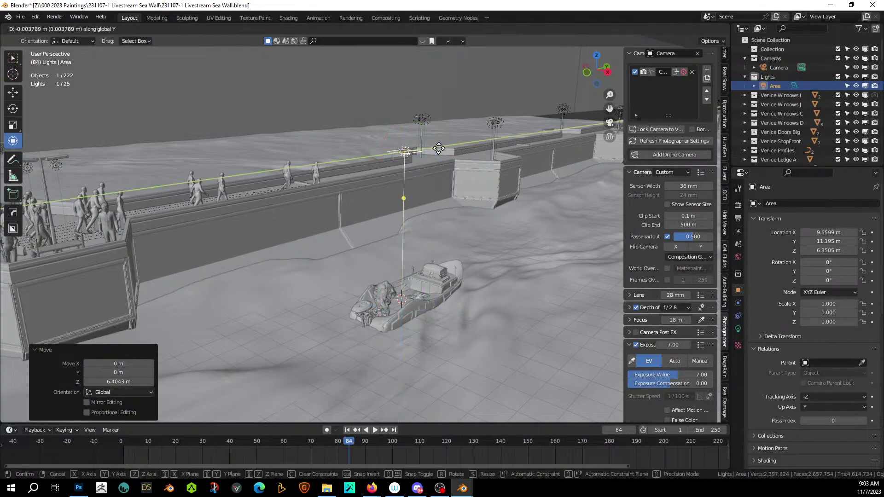
{"action": "left_click", "coordinate": [404, 162]}
{"action": "key", "text": "r"}
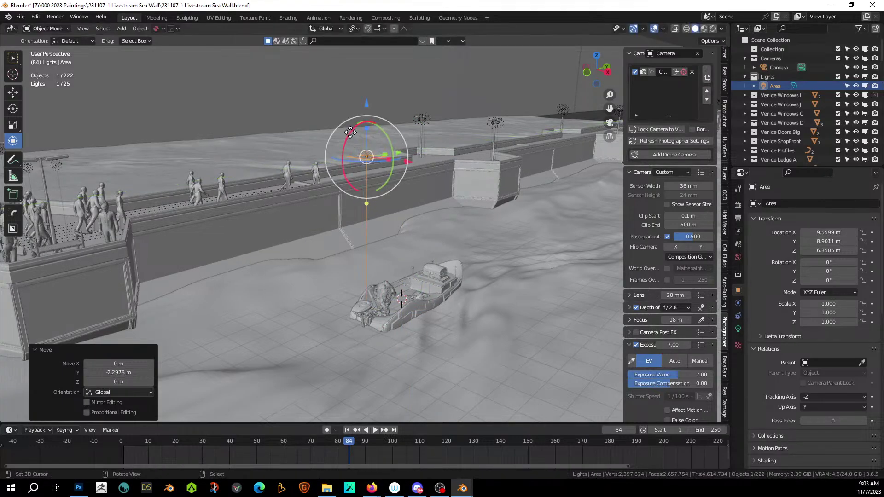
{"action": "key", "text": "x"}
{"action": "left_click", "coordinate": [351, 138]}
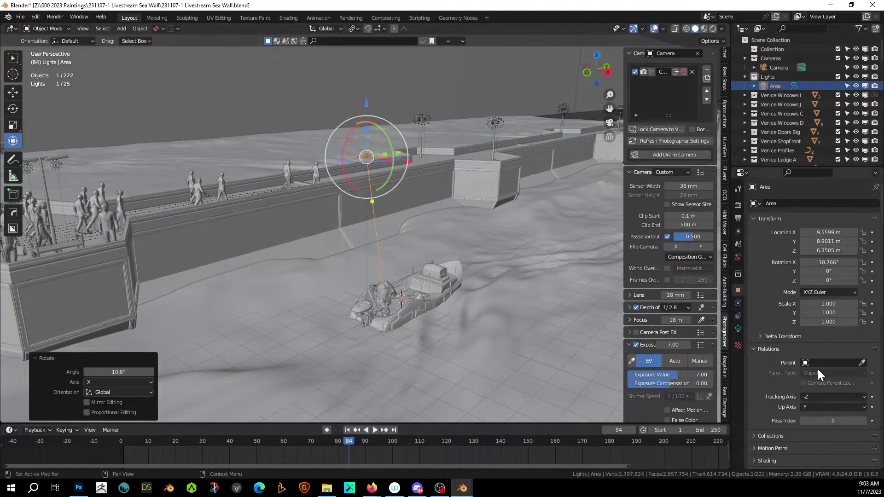
Step: Set the area light's beam spread to 90° and save the file
{"action": "left_click", "coordinate": [738, 329]}
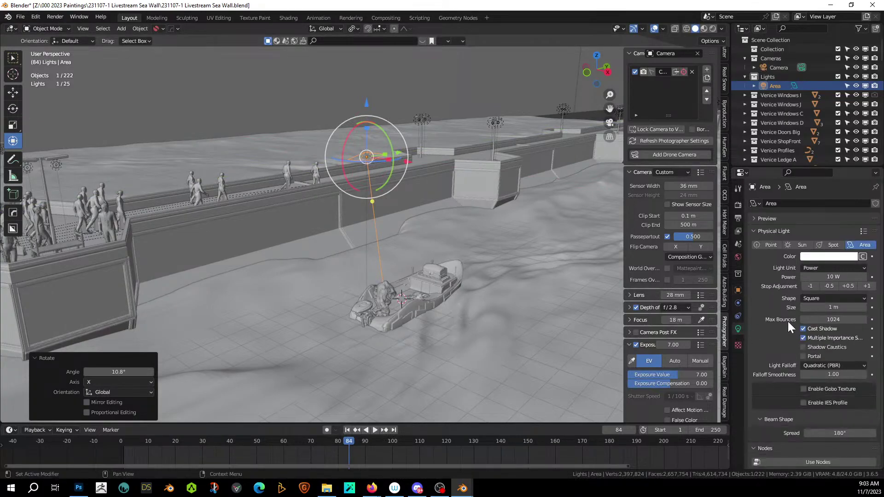
{"action": "left_click", "coordinate": [834, 433]}
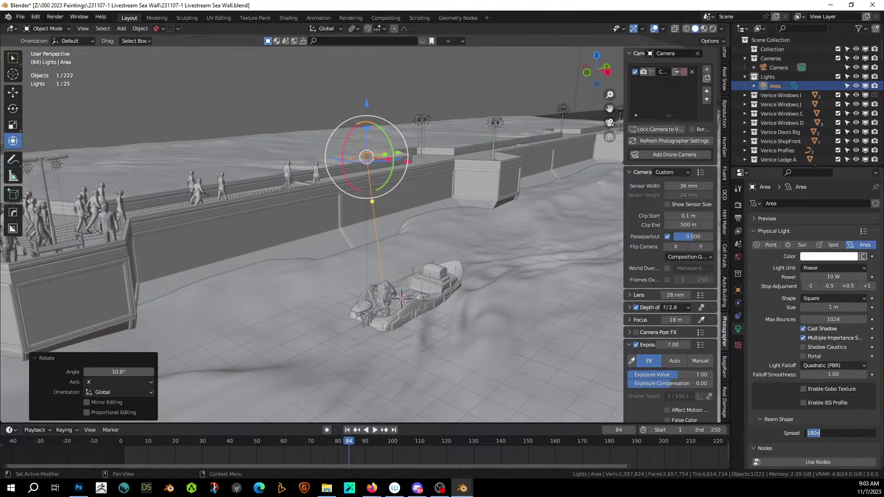
{"action": "type", "text": "90"}
{"action": "key", "text": "Return"}
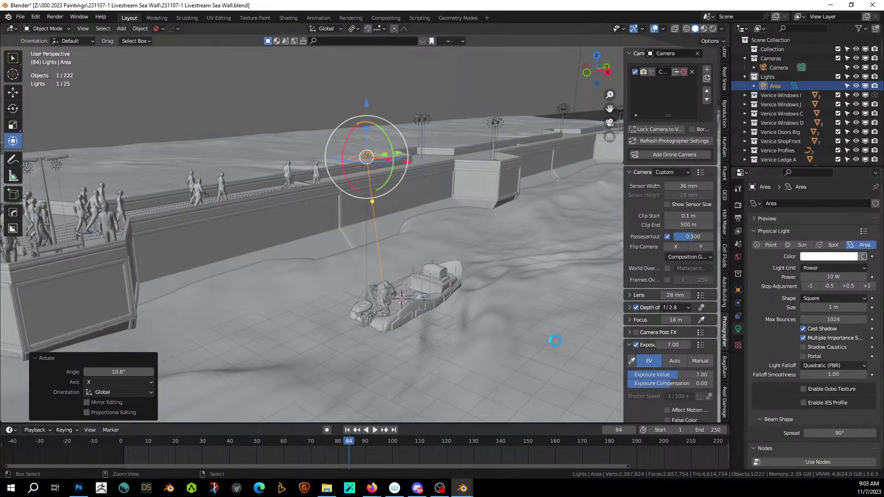
{"action": "key", "text": "ctrl+s"}
Step: Switch the area light's color to temperature at 9000 K, set its power to 25 W, and save the file
{"action": "left_click", "coordinate": [862, 257]}
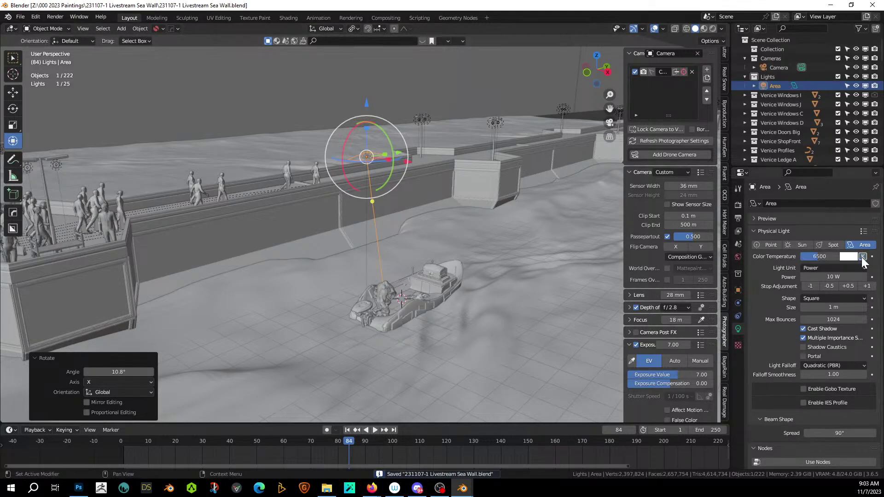
{"action": "left_click_drag", "start_coordinate": [831, 258], "coordinate": [823, 258]}
{"action": "left_click", "coordinate": [829, 277]}
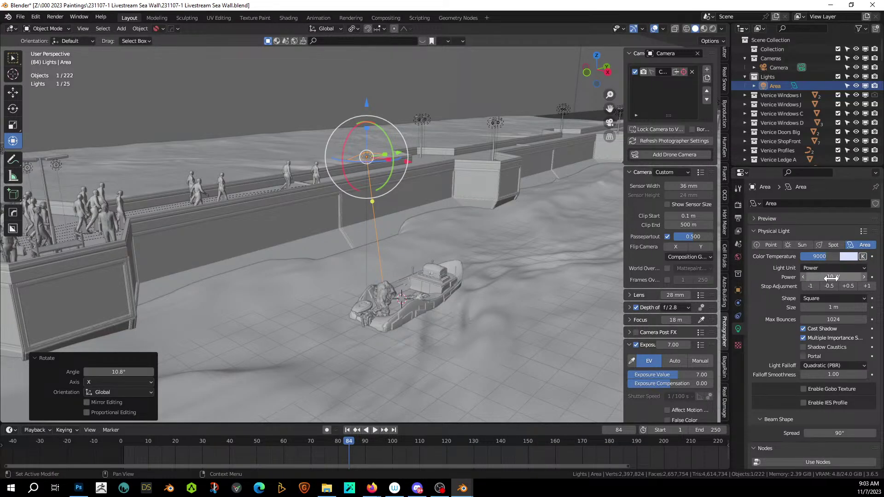
{"action": "type", "text": "25"}
{"action": "key", "text": "Return"}
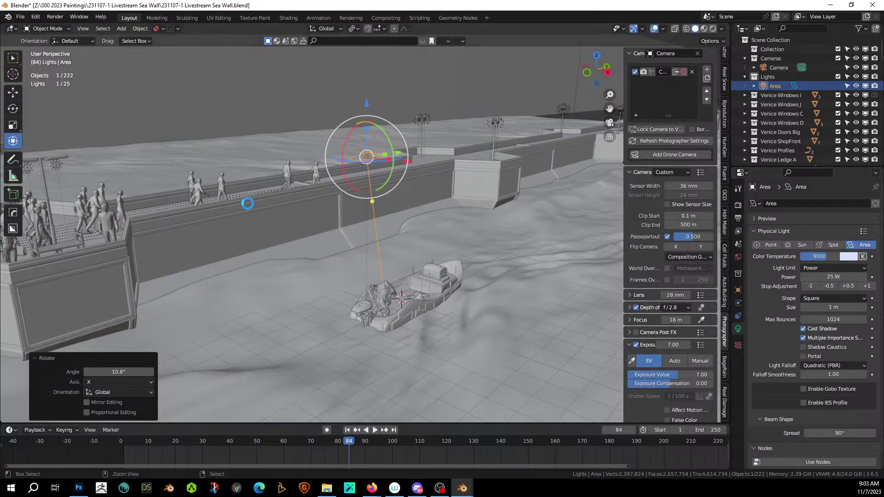
{"action": "key", "text": "ctrl+s"}
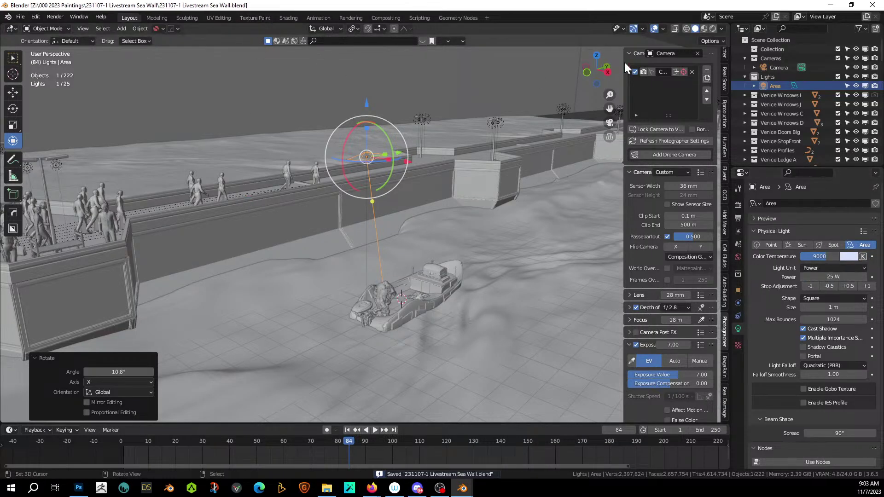
Step: Show the scene camera view in Rendered shading and unhide the Upper City collection
{"action": "left_click", "coordinate": [713, 29]}
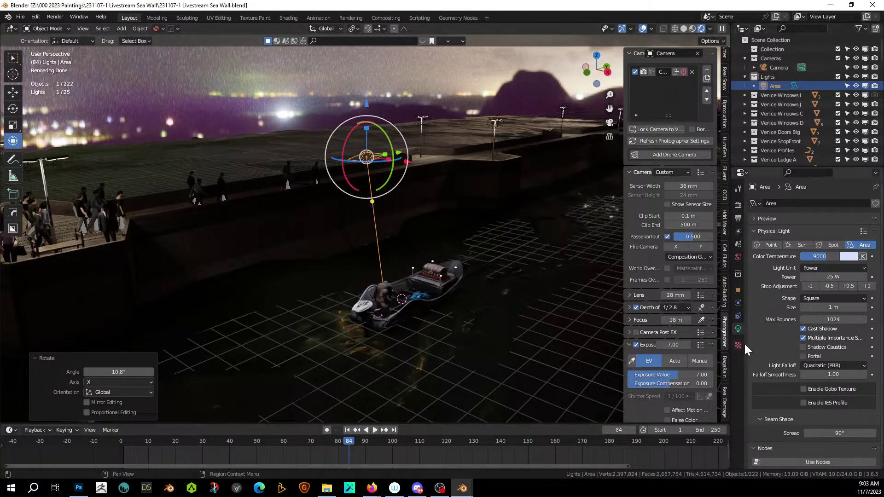
{"action": "key", "text": "KP_0"}
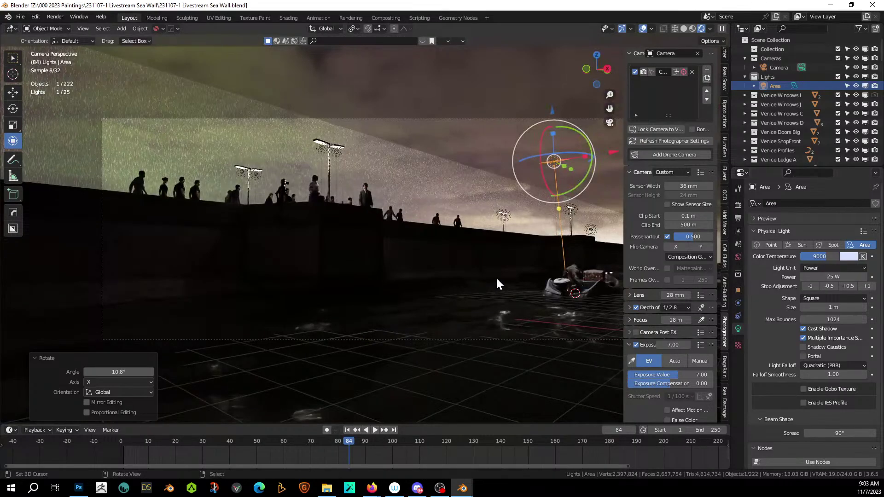
{"action": "middle_click_drag", "start_coordinate": [567, 263], "coordinate": [482, 268], "text": "shift"}
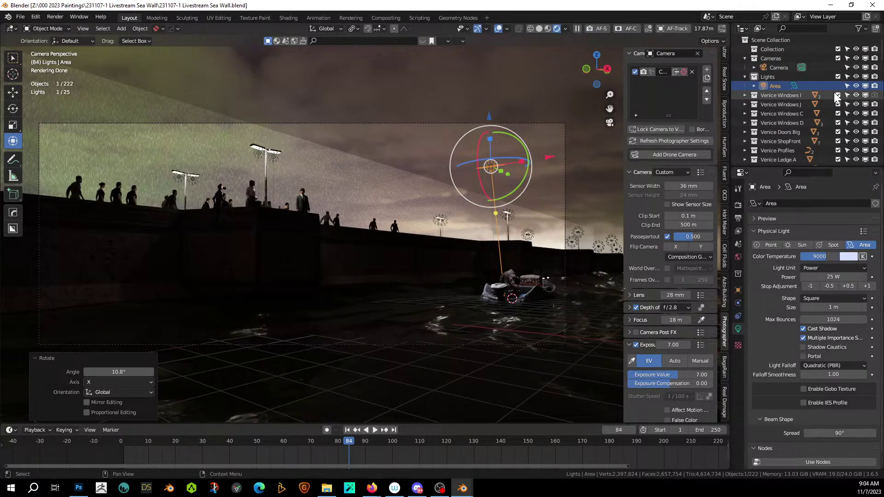
{"action": "scroll", "coordinate": [823, 94], "scroll_direction": "down", "scroll_amount": 5}
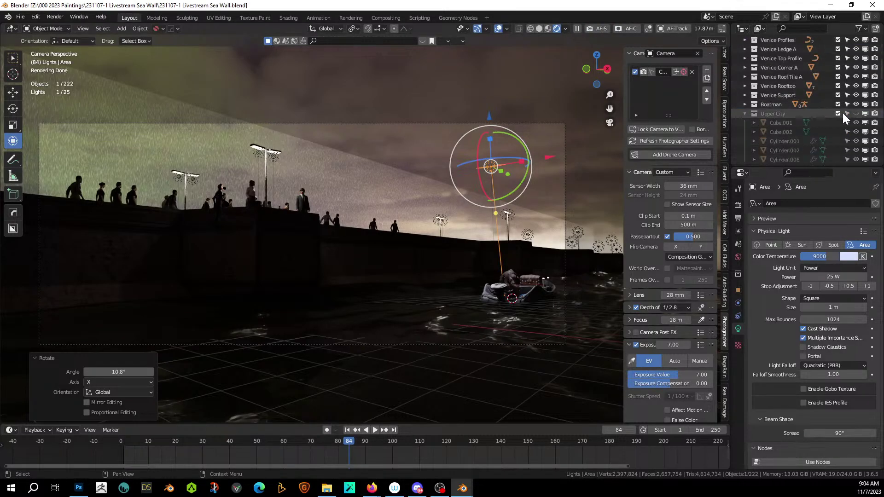
{"action": "left_click", "coordinate": [856, 113]}
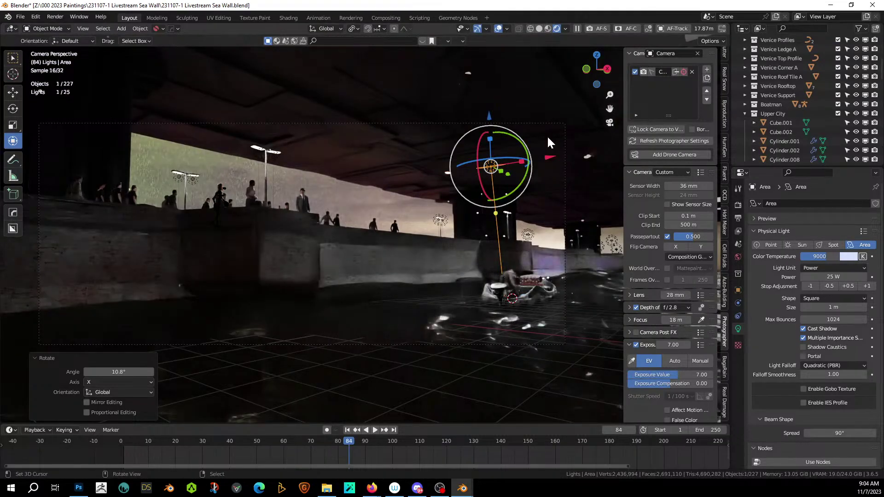
Step: Reduce the area light's power to 10 W and compare the render with the light hidden and shown
{"action": "left_click", "coordinate": [829, 286]}
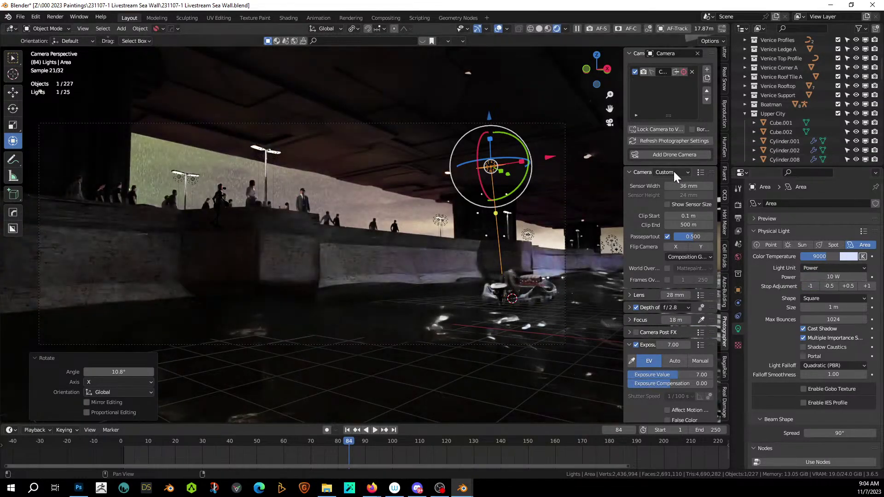
{"action": "scroll", "coordinate": [807, 132], "scroll_direction": "up", "scroll_amount": 6}
{"action": "left_click", "coordinate": [856, 86]}
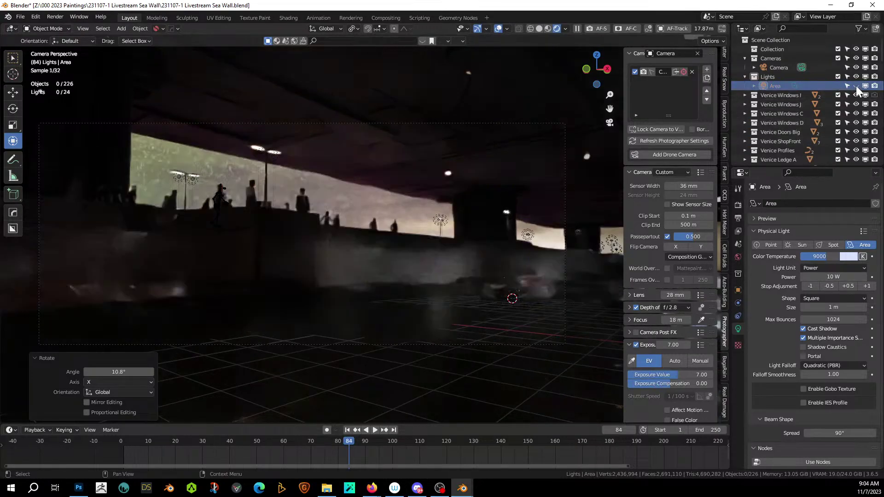
{"action": "left_click", "coordinate": [856, 86]}
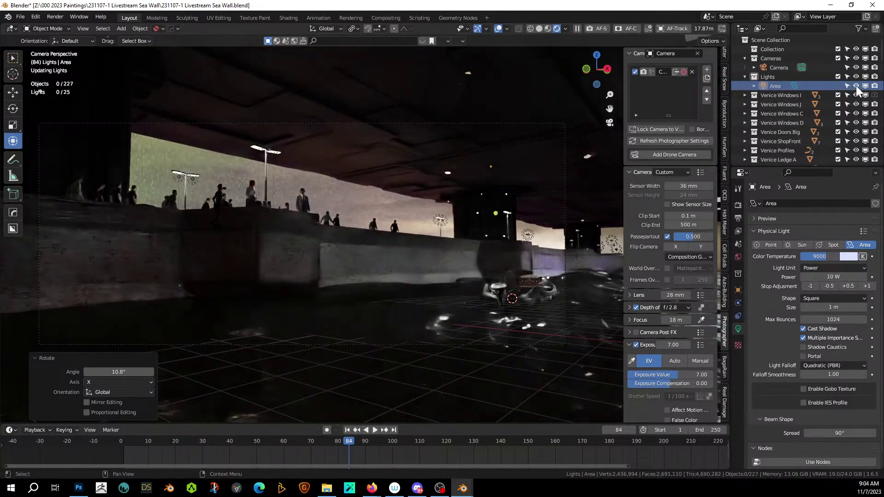
Step: Set the camera's passepartout opacity to 1.000 and save the file
{"action": "scroll", "coordinate": [606, 203], "scroll_direction": "up", "scroll_amount": 3}
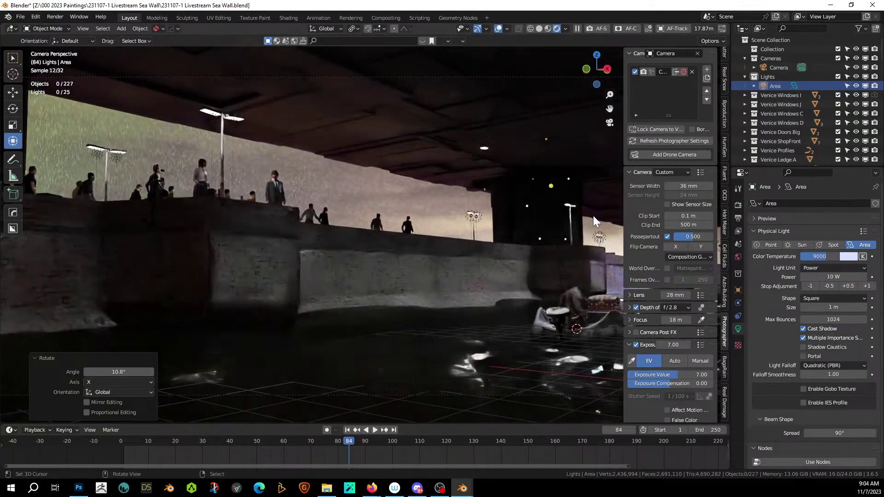
{"action": "scroll", "coordinate": [536, 214], "scroll_direction": "down", "scroll_amount": 3}
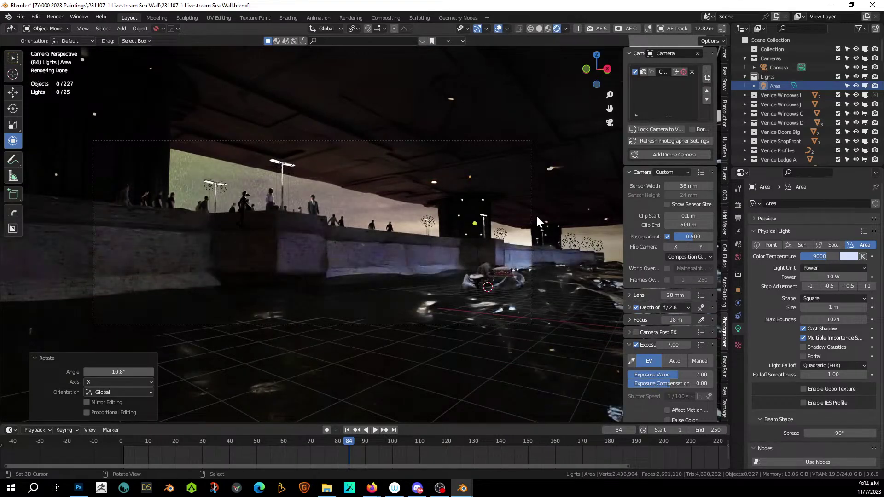
{"action": "scroll", "coordinate": [454, 207], "scroll_direction": "down", "scroll_amount": 2}
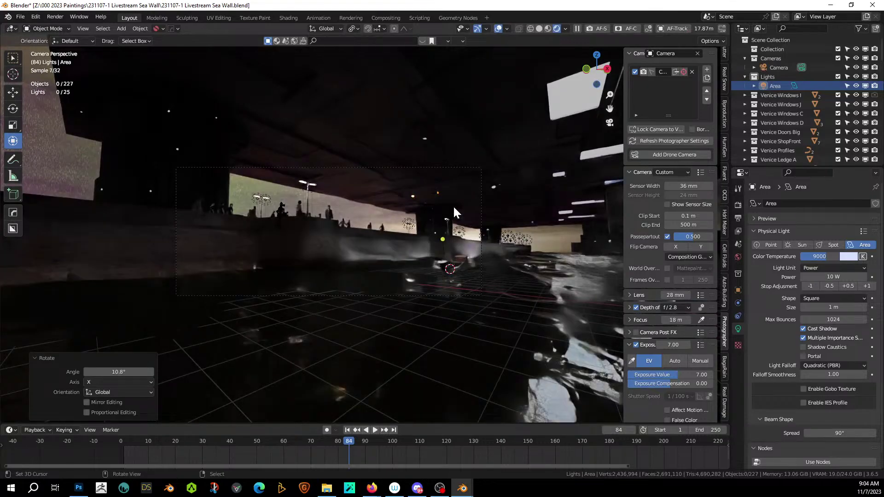
{"action": "key", "text": "ctrl+s"}
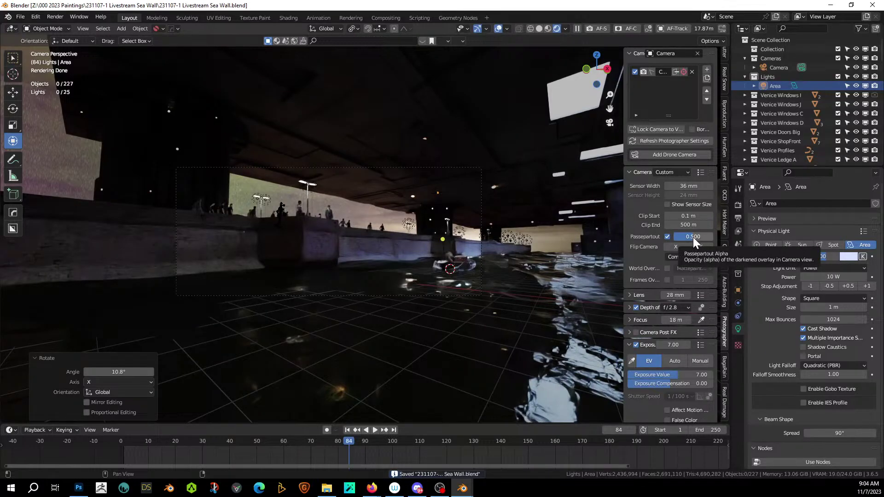
{"action": "left_click_drag", "start_coordinate": [693, 237], "coordinate": [714, 237]}
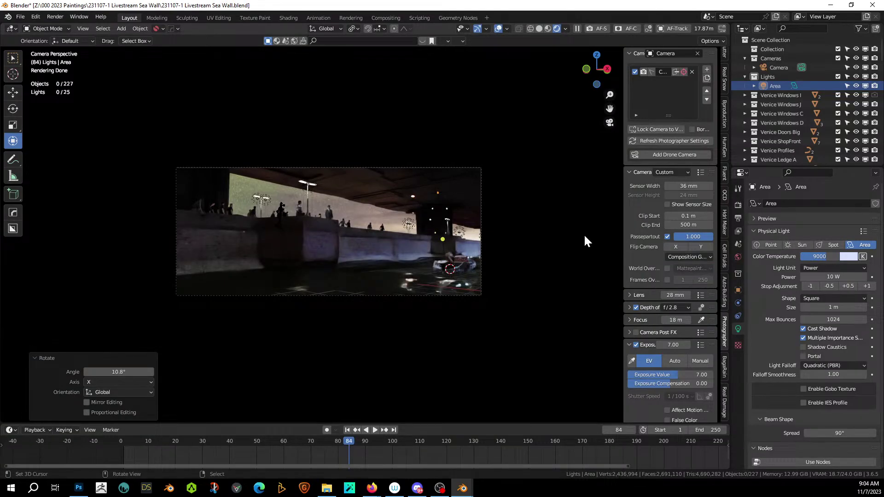
{"action": "scroll", "coordinate": [506, 255], "scroll_direction": "up", "scroll_amount": 2}
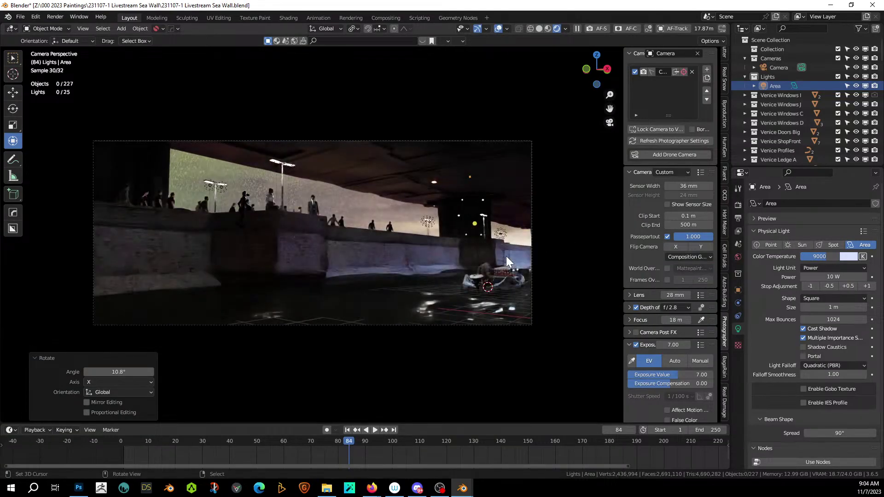
{"action": "key", "text": "ctrl+s"}
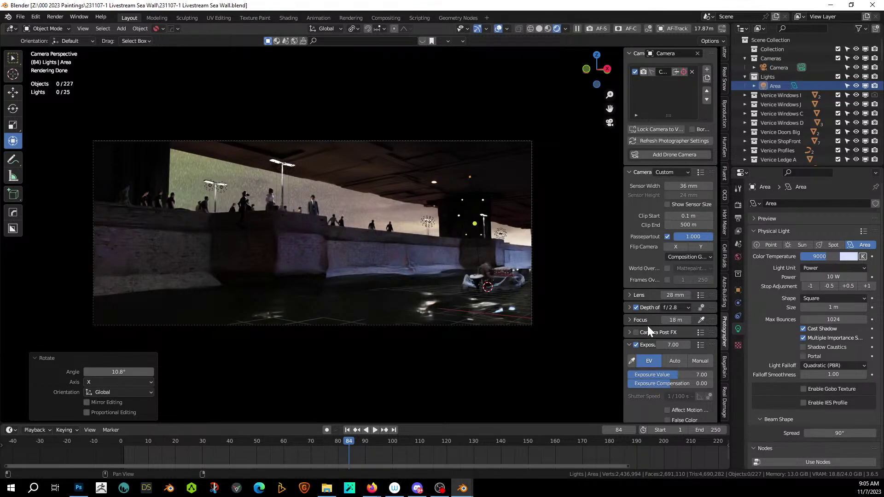
Step: Set the world's mist pass start to 0 m and depth to 250 m, and save the file
{"action": "left_click", "coordinate": [738, 257]}
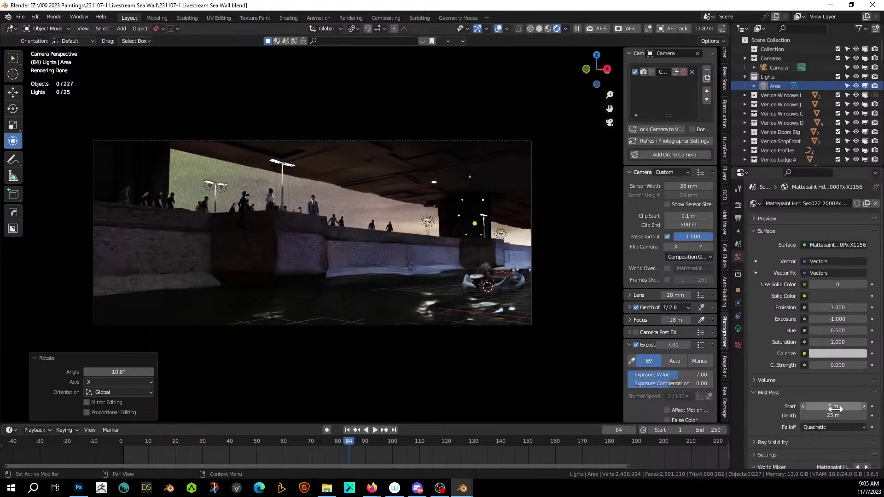
{"action": "left_click_drag", "start_coordinate": [832, 406], "coordinate": [833, 407]}
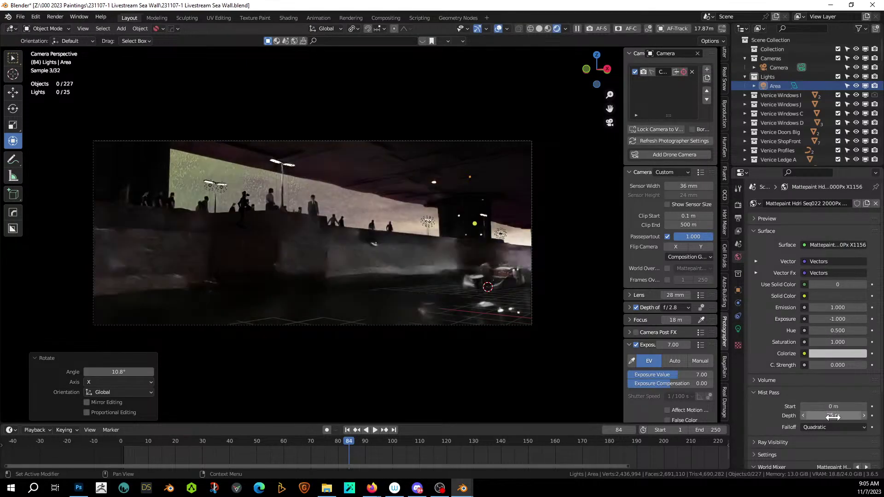
{"action": "left_click", "coordinate": [833, 415]}
{"action": "type", "text": "250"}
{"action": "key", "text": "Return"}
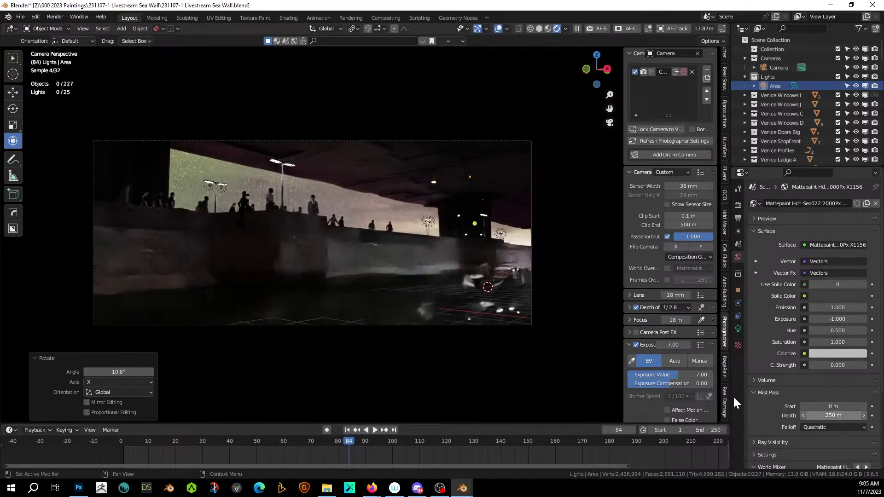
{"action": "key", "text": "ctrl+s"}
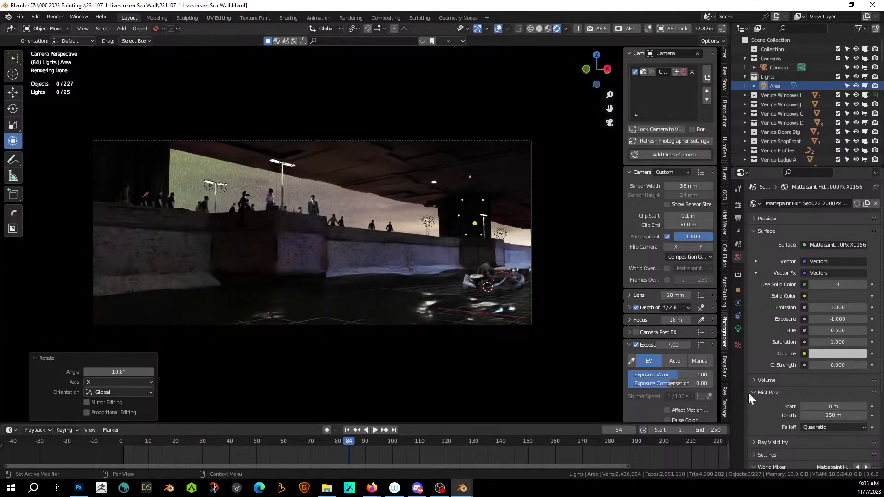